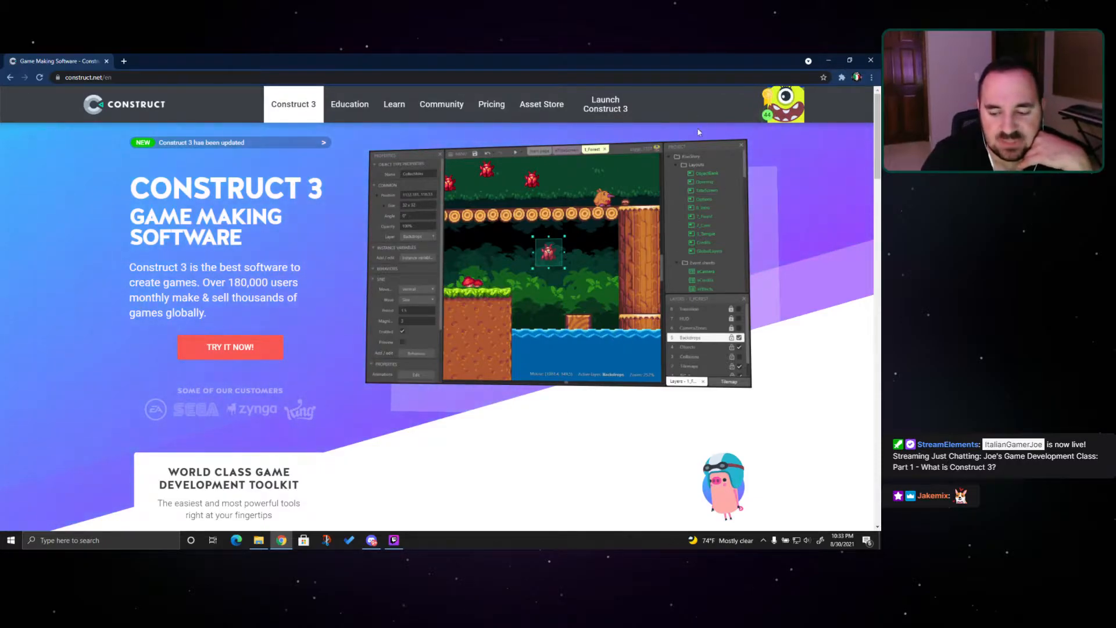
Look through the Construct 3 home page from the toolkit overview to the footer, and return to its beginning
{"action": "scroll", "coordinate": [173, 293], "scroll_direction": "down", "scroll_amount": 5}
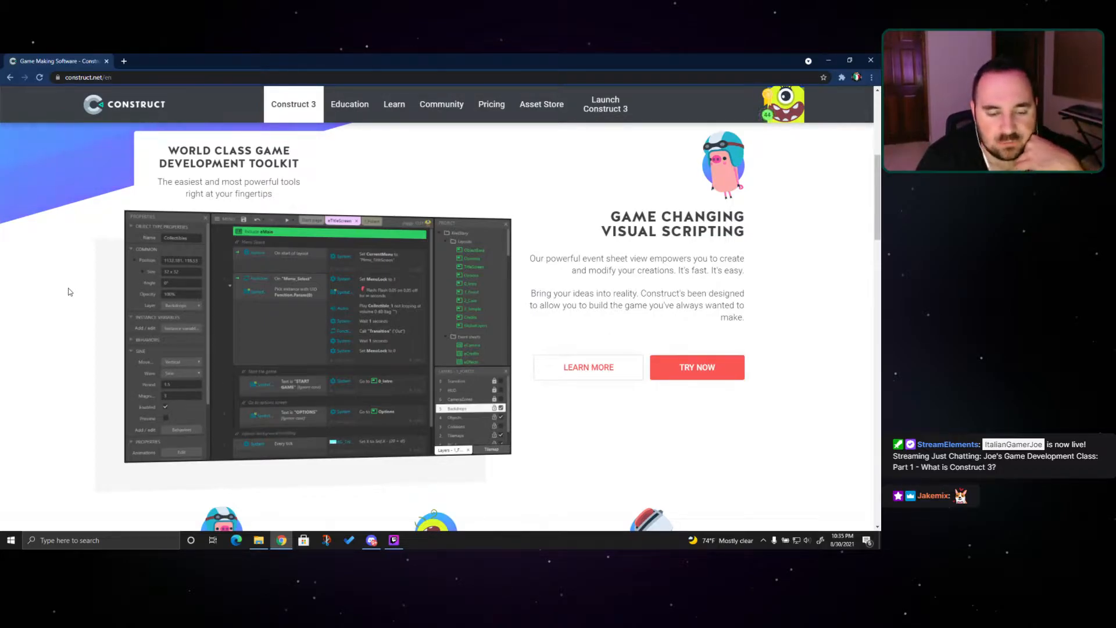
{"action": "scroll", "coordinate": [74, 289], "scroll_direction": "down", "scroll_amount": 5}
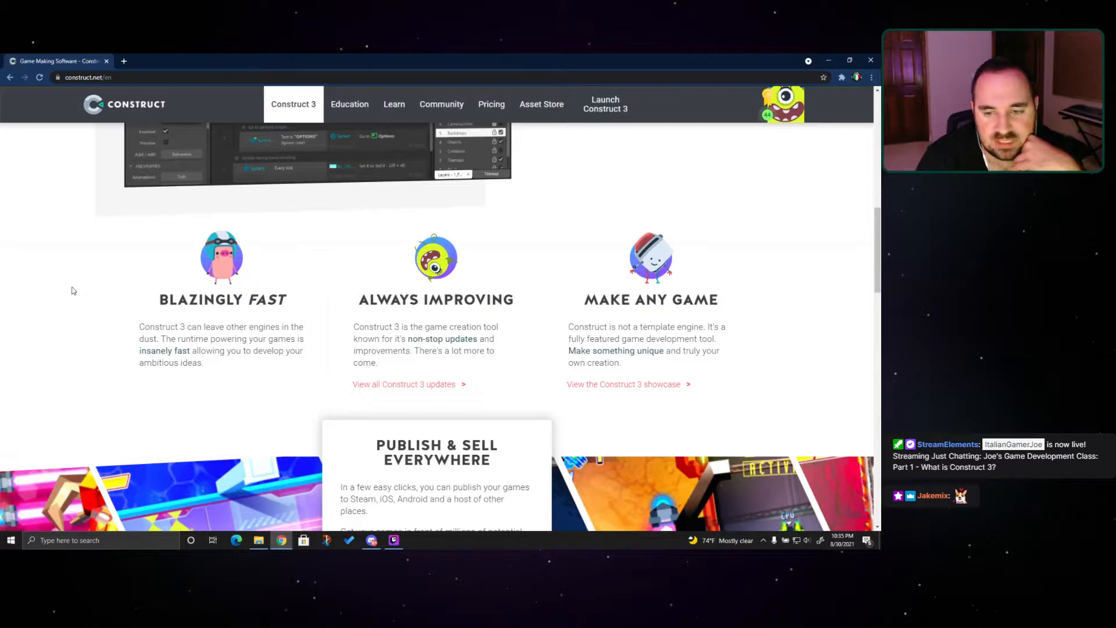
{"action": "scroll", "coordinate": [74, 290], "scroll_direction": "down", "scroll_amount": 5}
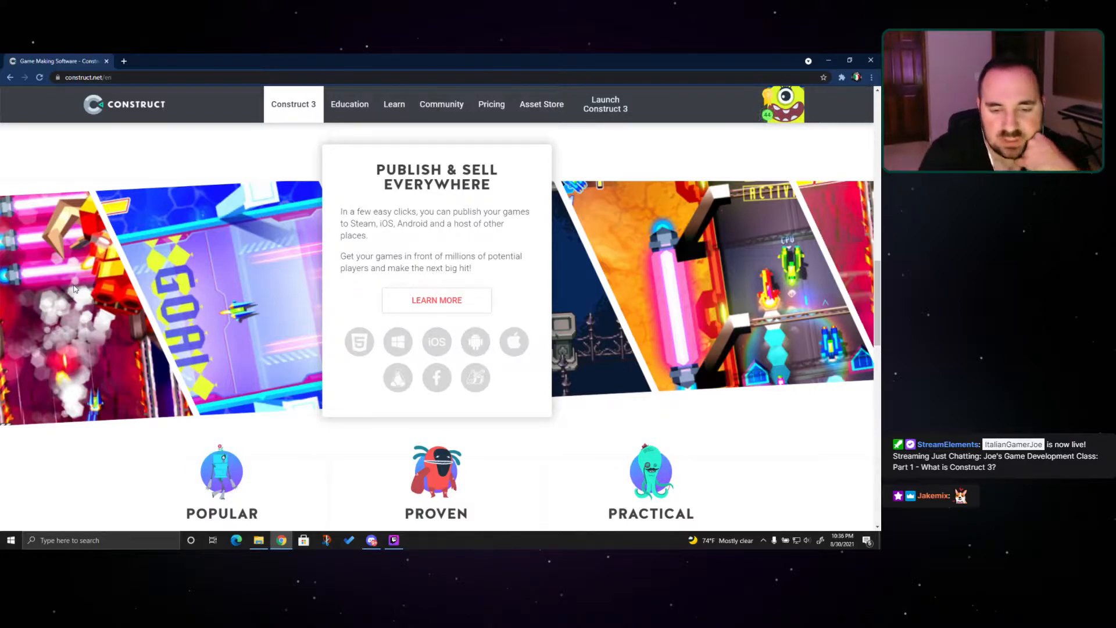
{"action": "scroll", "coordinate": [267, 311], "scroll_direction": "down", "scroll_amount": 5}
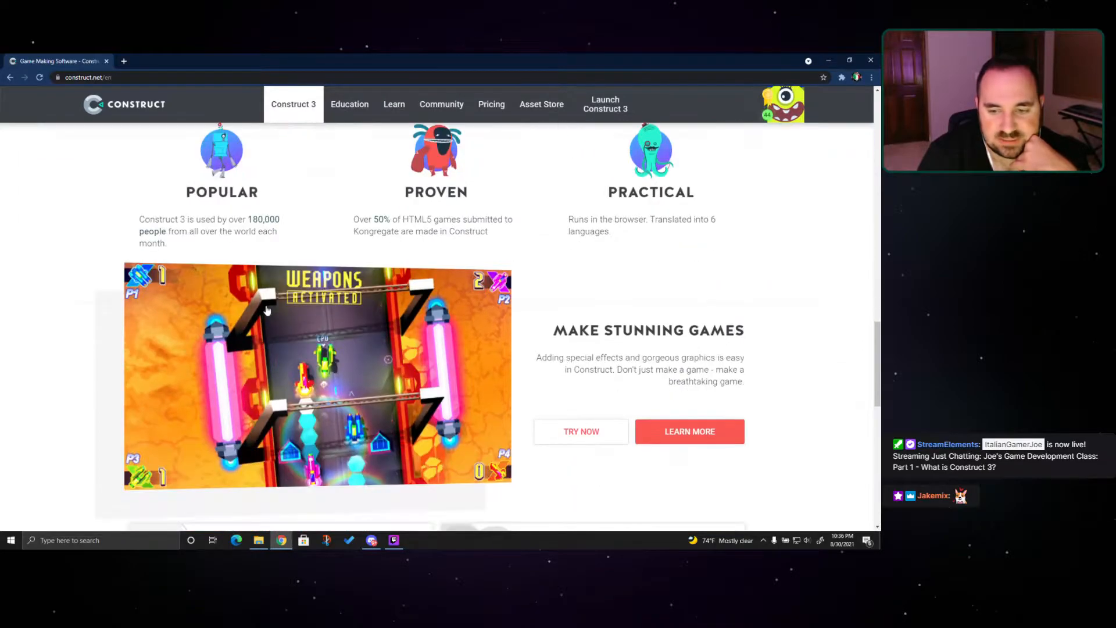
{"action": "scroll", "coordinate": [267, 311], "scroll_direction": "down", "scroll_amount": 2}
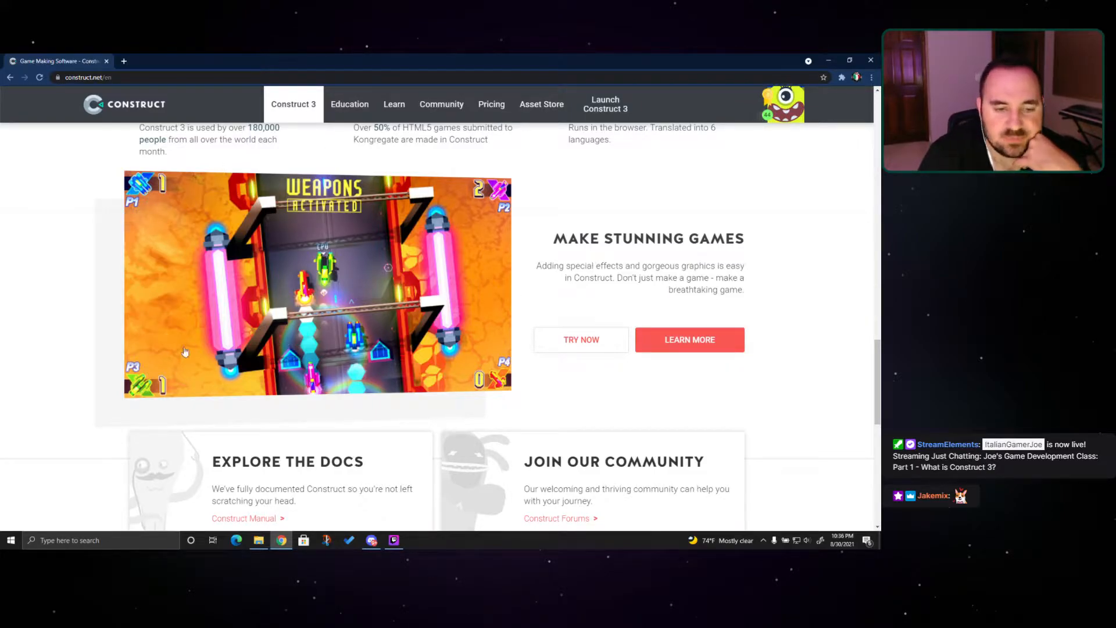
{"action": "scroll", "coordinate": [144, 338], "scroll_direction": "down", "scroll_amount": 8}
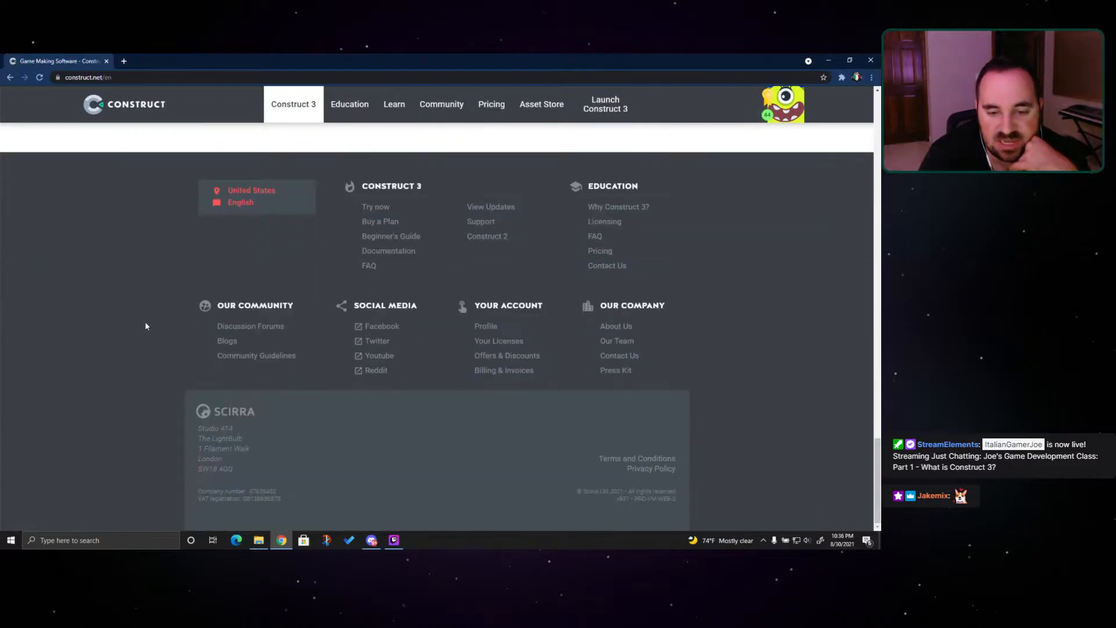
{"action": "scroll", "coordinate": [235, 293], "scroll_direction": "up", "scroll_amount": 12}
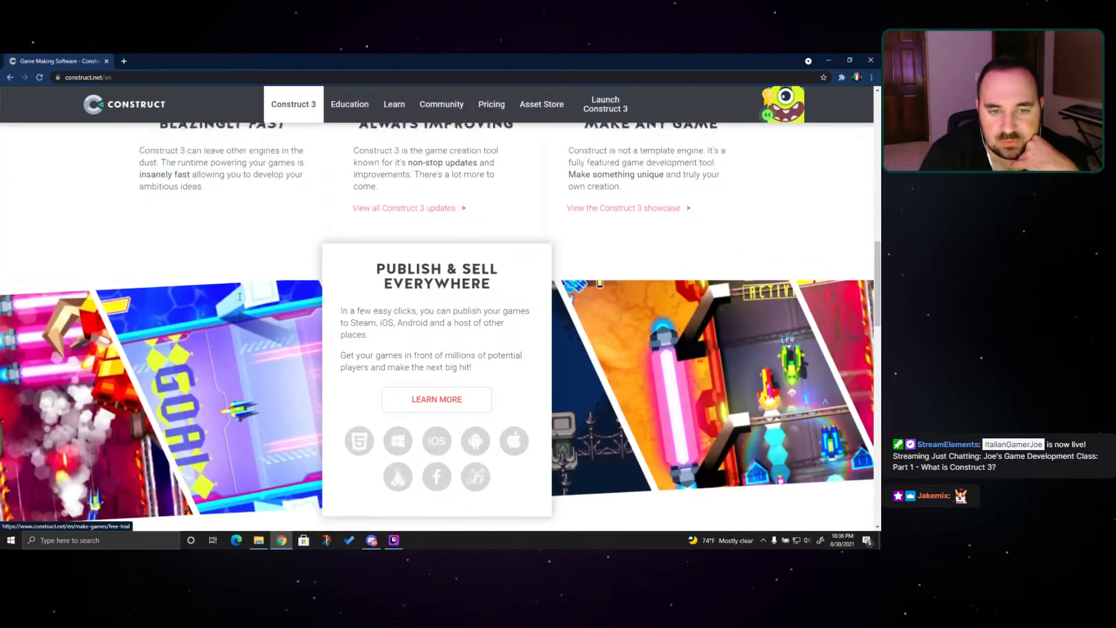
{"action": "scroll", "coordinate": [240, 301], "scroll_direction": "up", "scroll_amount": 3}
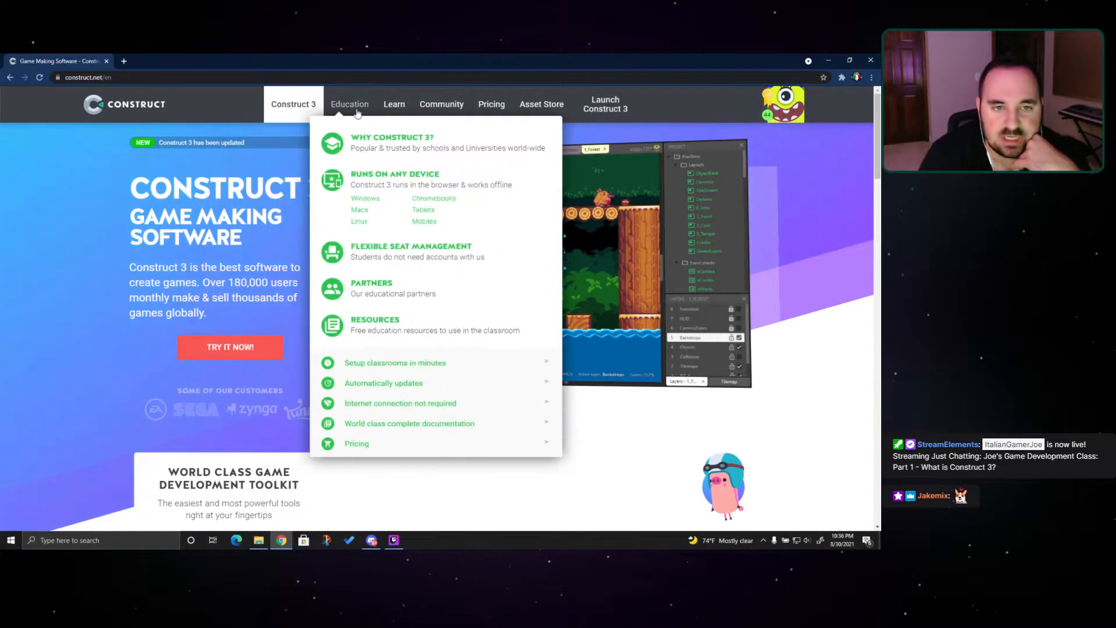
Open the showcase of games made in Construct and examine the featured entries from The Old Guard to Mighty Goose
{"action": "mouse_move", "coordinate": [298, 102]}
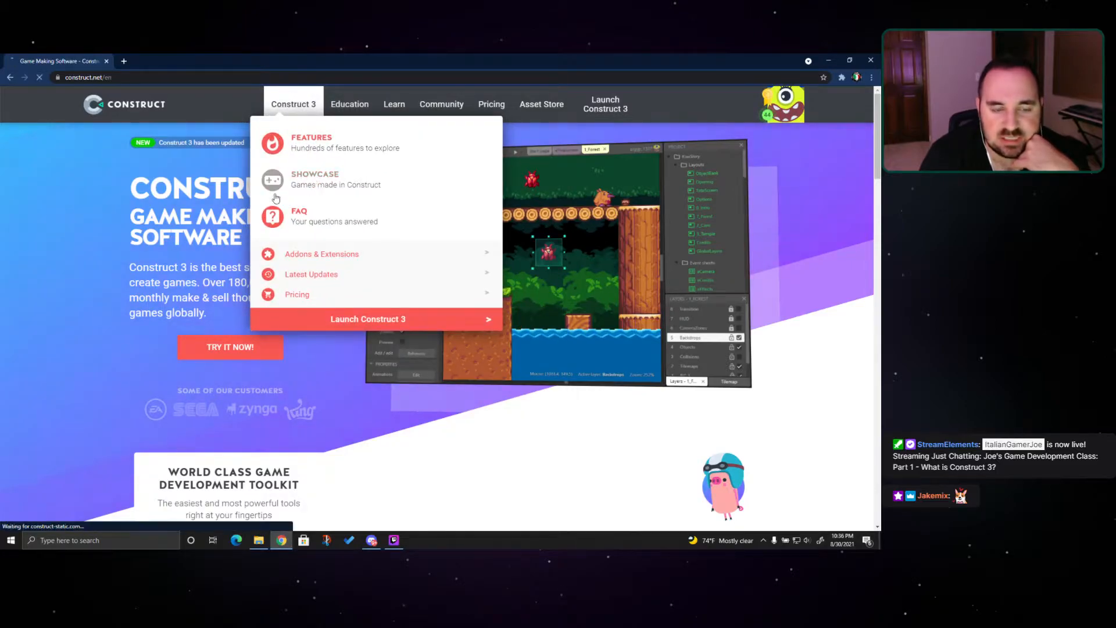
{"action": "left_click", "coordinate": [303, 180]}
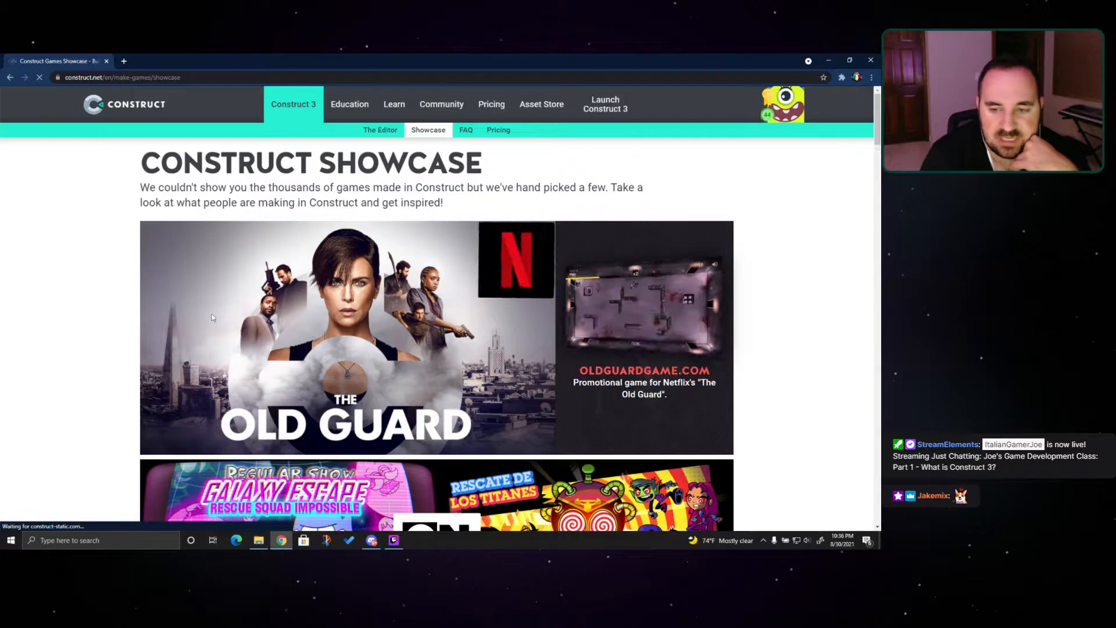
{"action": "scroll", "coordinate": [195, 317], "scroll_direction": "down", "scroll_amount": 4}
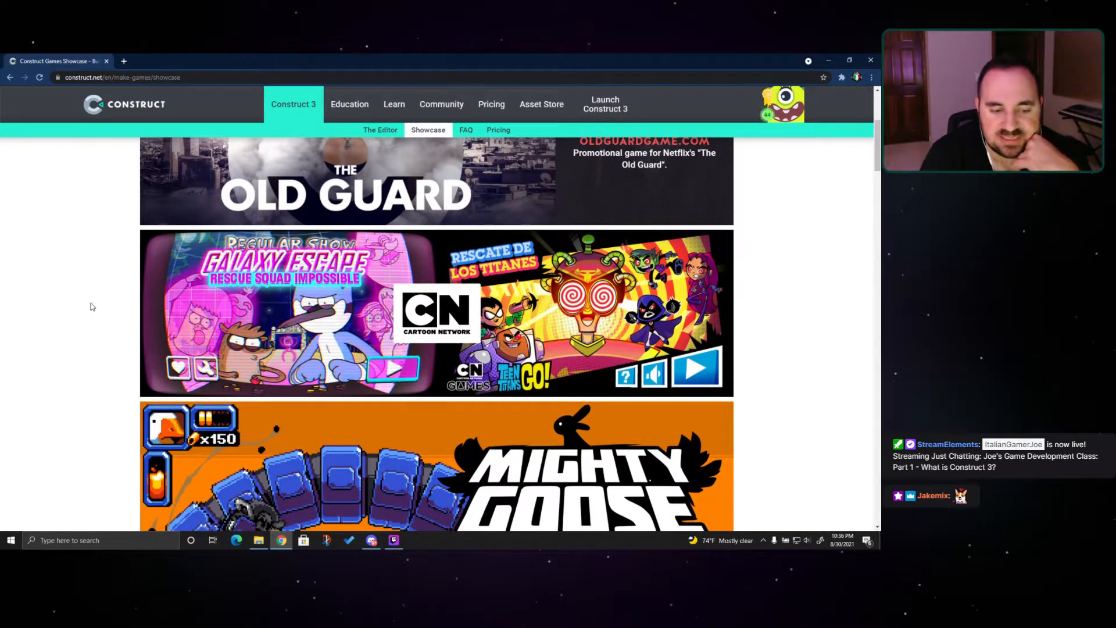
{"action": "scroll", "coordinate": [131, 288], "scroll_direction": "up", "scroll_amount": 2}
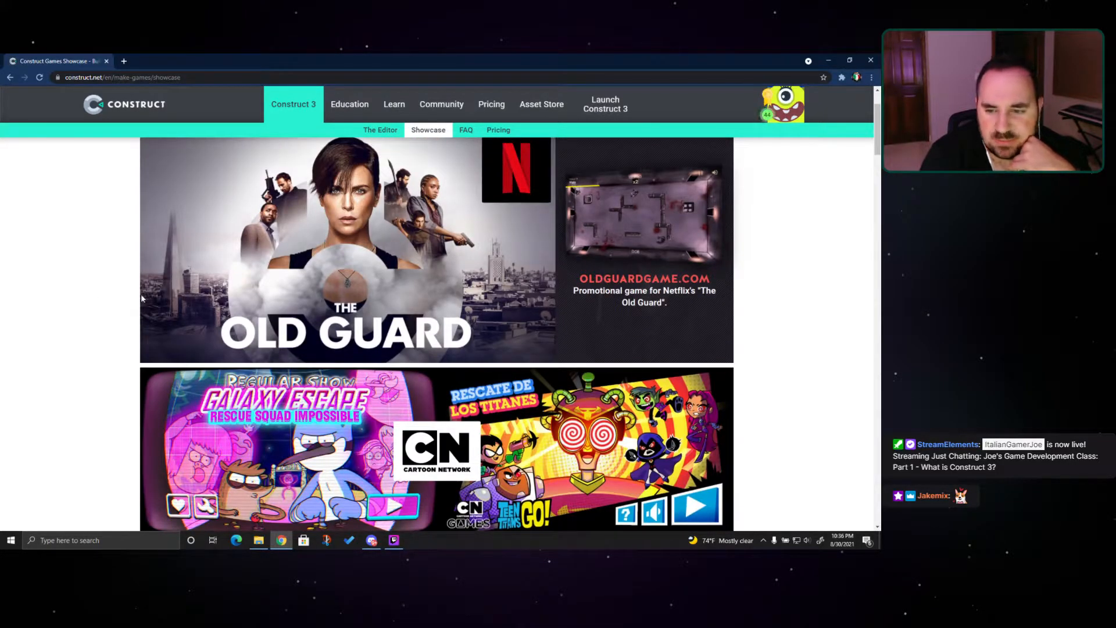
{"action": "scroll", "coordinate": [400, 244], "scroll_direction": "up", "scroll_amount": 1}
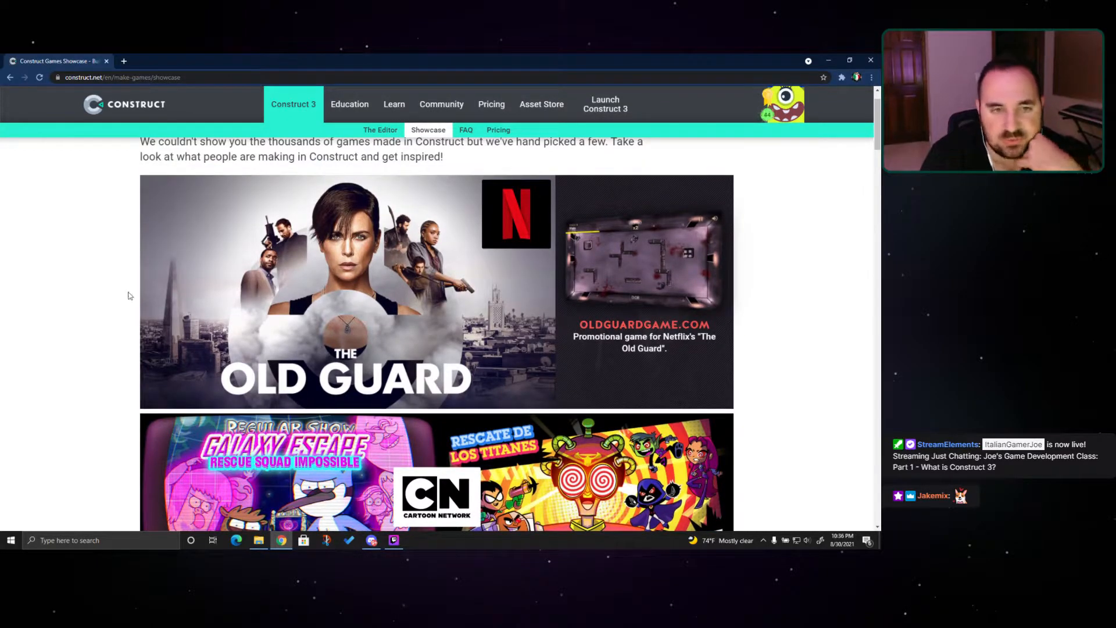
{"action": "scroll", "coordinate": [130, 294], "scroll_direction": "up", "scroll_amount": 1}
{"action": "scroll", "coordinate": [185, 283], "scroll_direction": "down", "scroll_amount": 4}
{"action": "scroll", "coordinate": [185, 283], "scroll_direction": "down", "scroll_amount": 6}
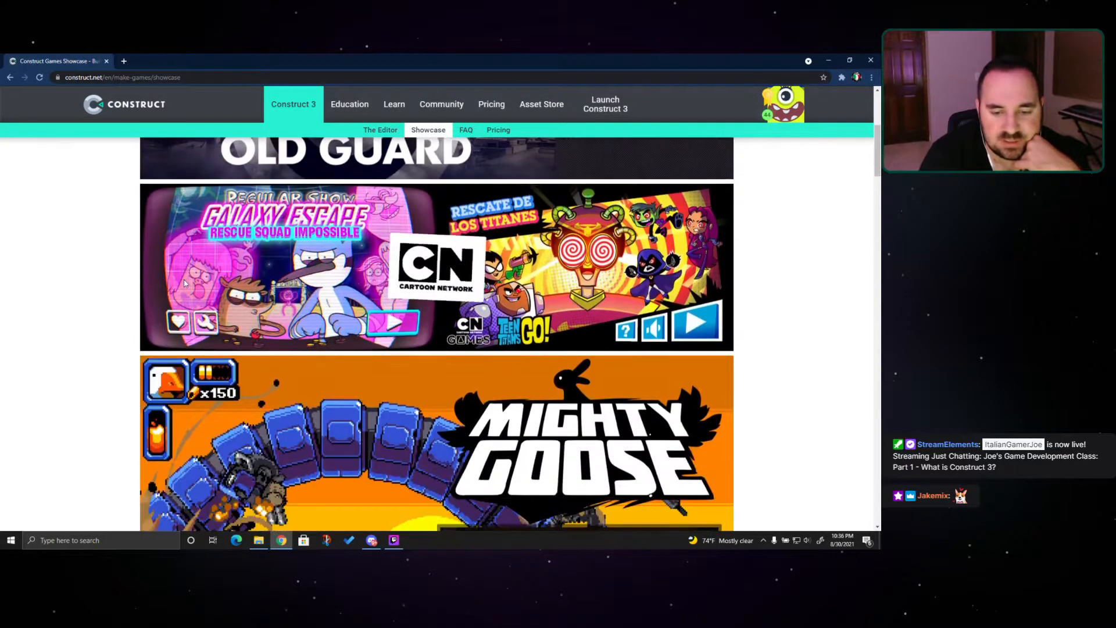
{"action": "scroll", "coordinate": [204, 278], "scroll_direction": "down", "scroll_amount": 2}
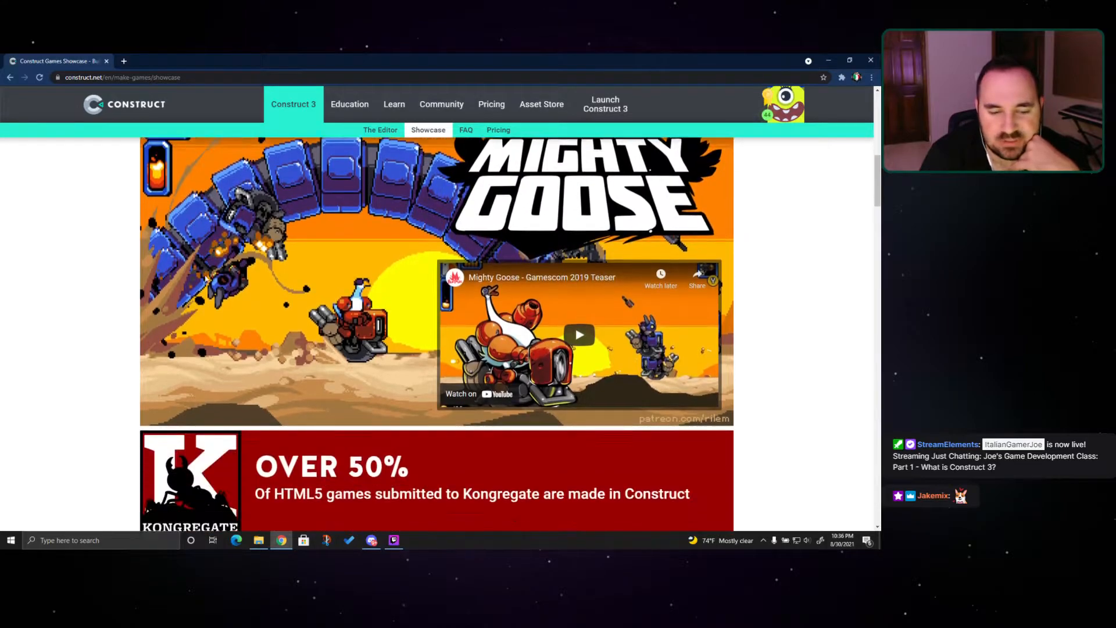
{"action": "scroll", "coordinate": [314, 294], "scroll_direction": "up", "scroll_amount": 1}
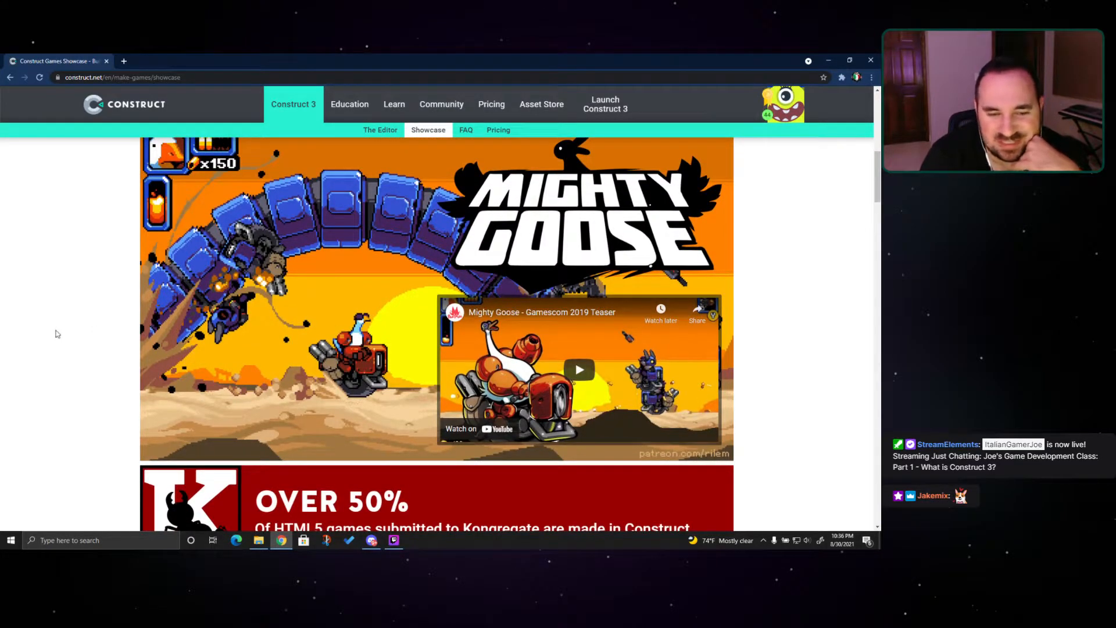
Examine the showcase entries from Small Saga through Guinea Pig Parkour, Football Dash and Mobs Inc to Creature Keeper
{"action": "scroll", "coordinate": [110, 300], "scroll_direction": "down", "scroll_amount": 5}
{"action": "scroll", "coordinate": [110, 301], "scroll_direction": "down", "scroll_amount": 4}
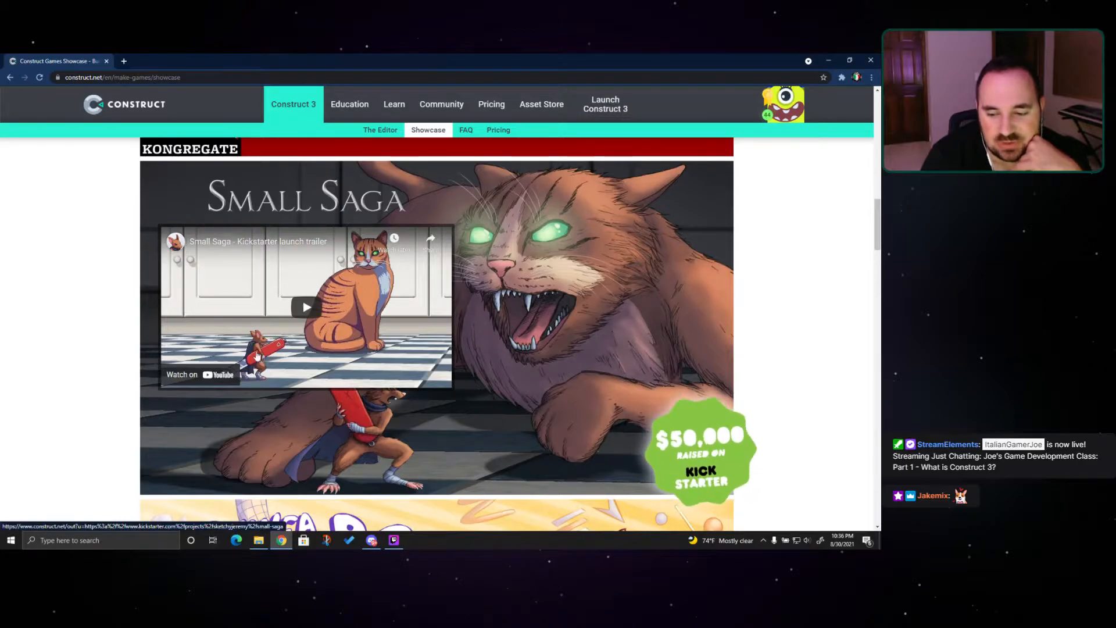
{"action": "scroll", "coordinate": [280, 299], "scroll_direction": "down", "scroll_amount": 1}
{"action": "scroll", "coordinate": [279, 299], "scroll_direction": "down", "scroll_amount": 4}
{"action": "scroll", "coordinate": [117, 305], "scroll_direction": "down", "scroll_amount": 2}
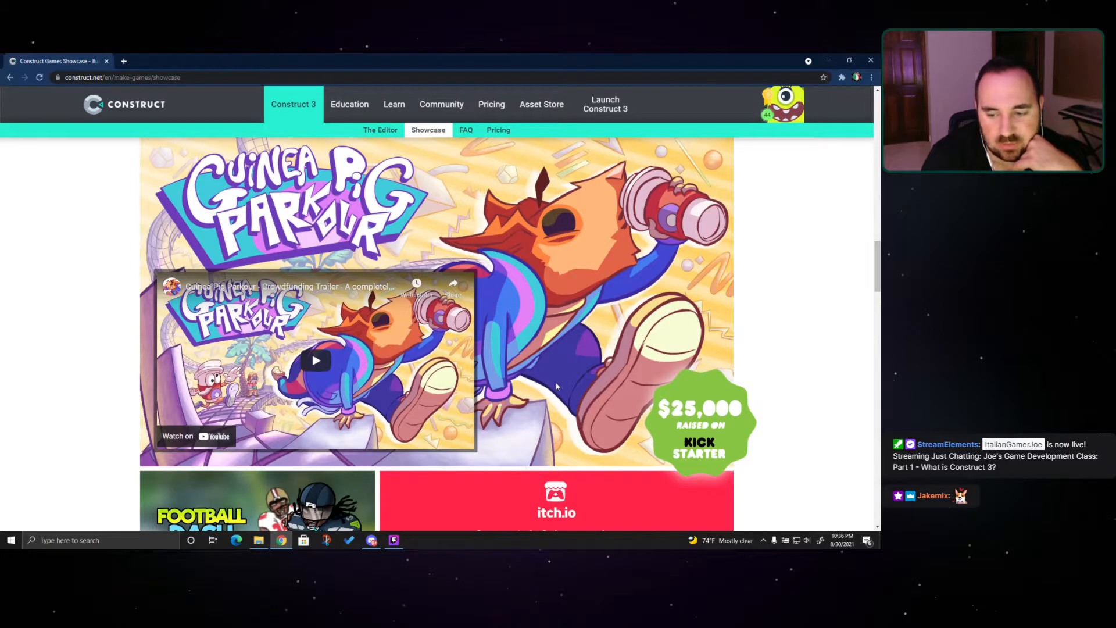
{"action": "scroll", "coordinate": [682, 430], "scroll_direction": "down", "scroll_amount": 3}
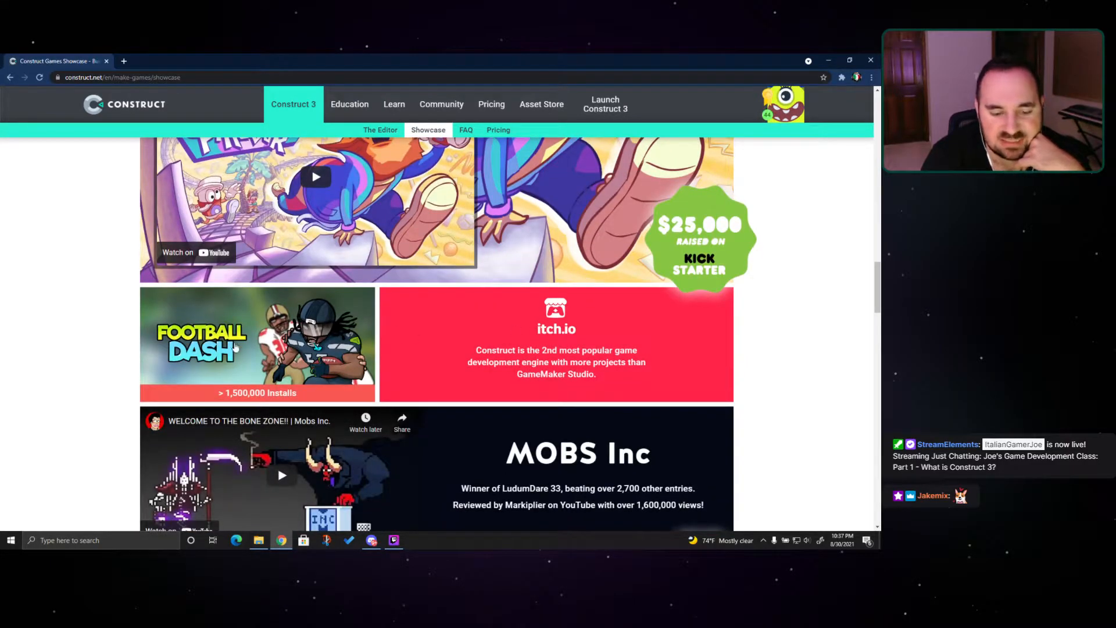
{"action": "scroll", "coordinate": [233, 349], "scroll_direction": "down", "scroll_amount": 2}
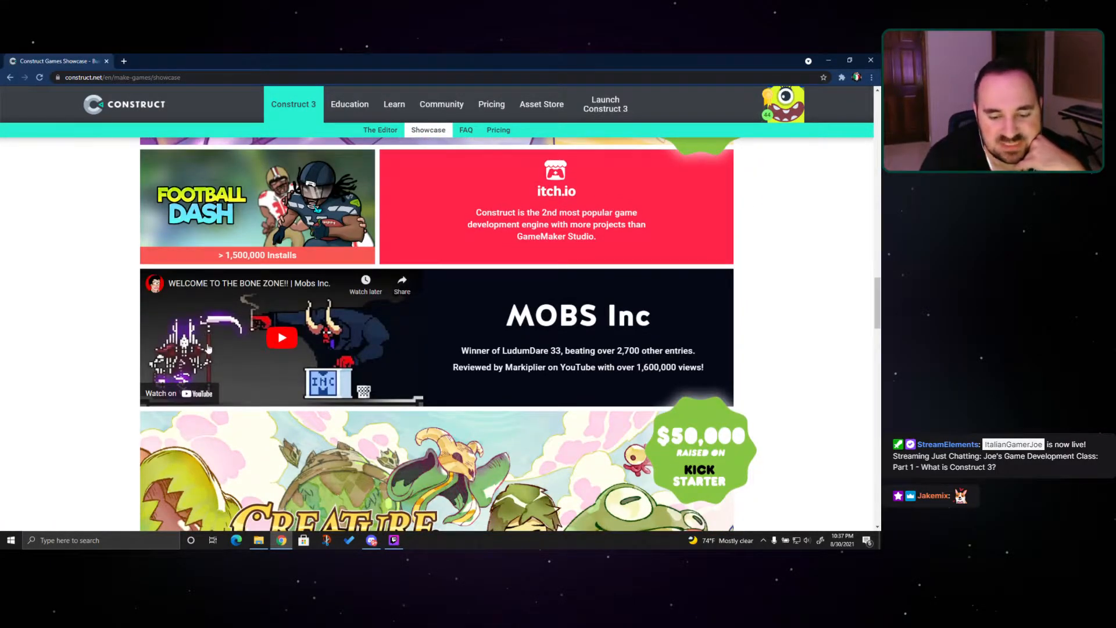
{"action": "scroll", "coordinate": [196, 336], "scroll_direction": "down", "scroll_amount": 4}
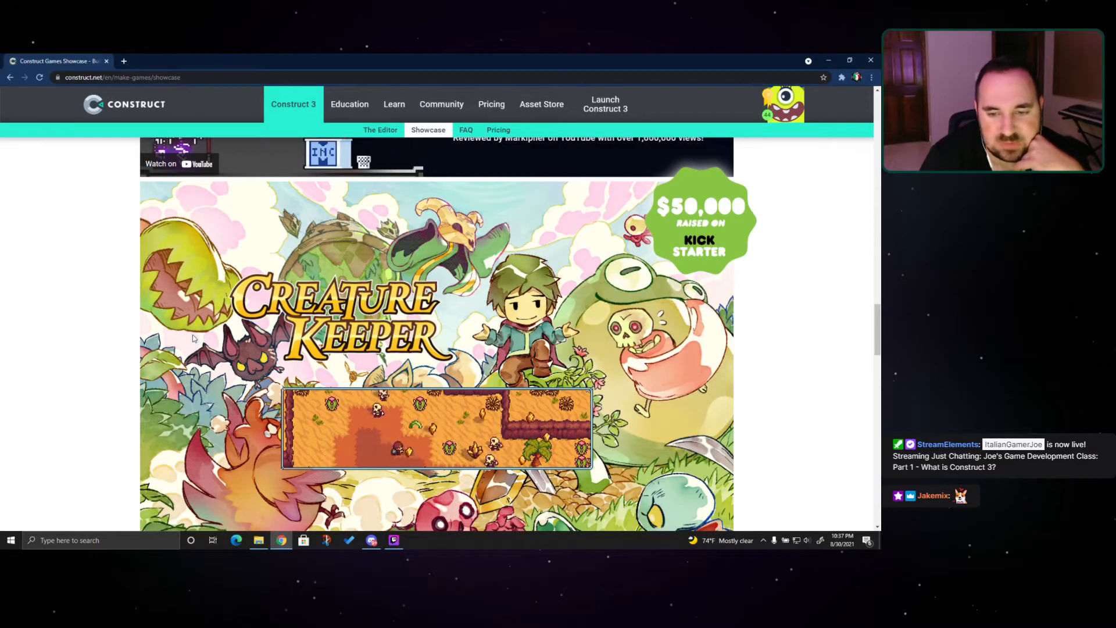
{"action": "scroll", "coordinate": [195, 339], "scroll_direction": "down", "scroll_amount": 2}
{"action": "scroll", "coordinate": [157, 337], "scroll_direction": "up", "scroll_amount": 1}
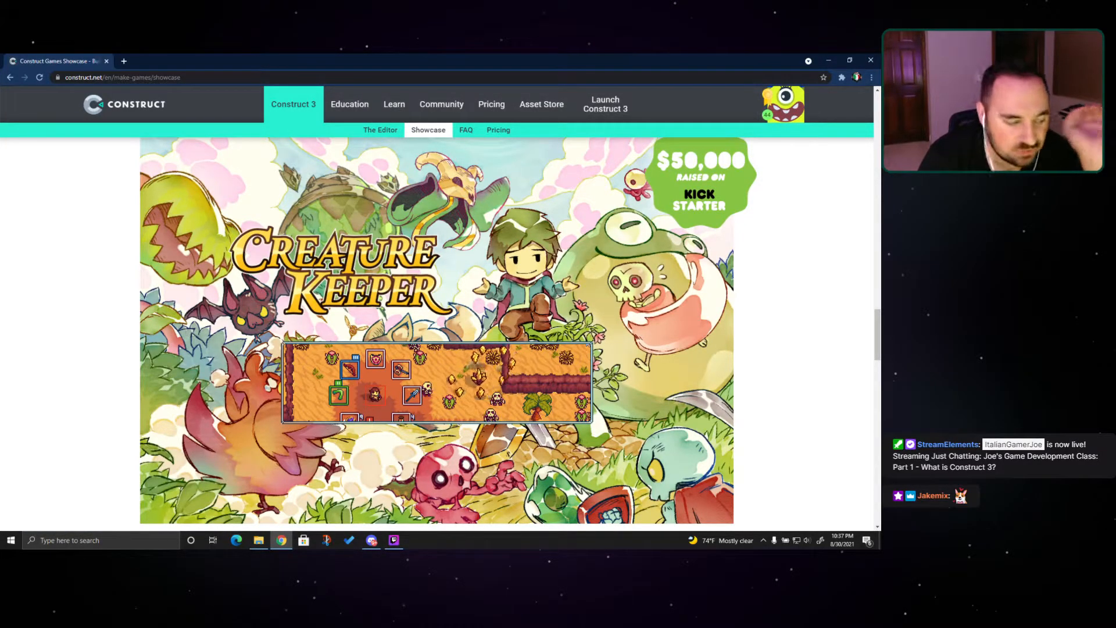
Look over the top games from the Construct Arcade and return to the beginning of the showcase page
{"action": "scroll", "coordinate": [161, 338], "scroll_direction": "down", "scroll_amount": 2}
{"action": "scroll", "coordinate": [161, 338], "scroll_direction": "down", "scroll_amount": 5}
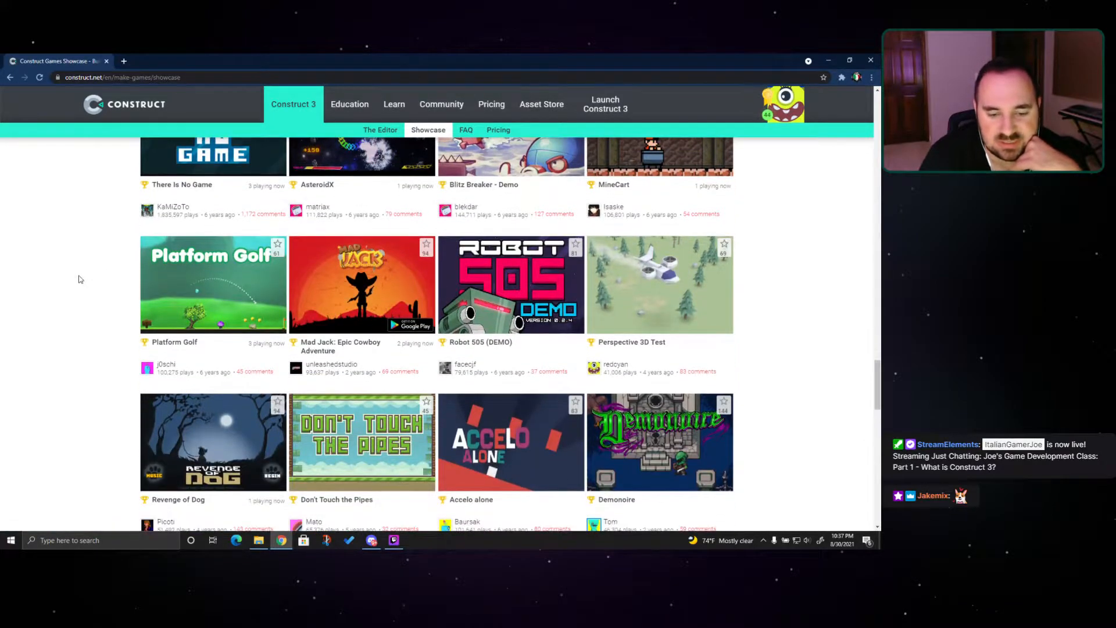
{"action": "scroll", "coordinate": [81, 280], "scroll_direction": "down", "scroll_amount": 5}
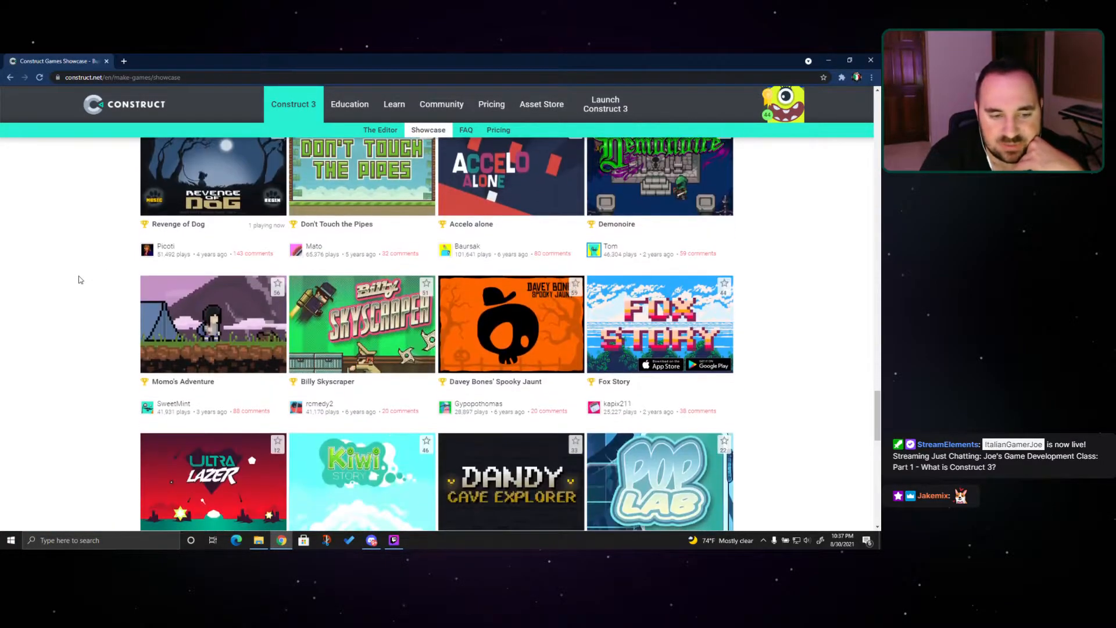
{"action": "scroll", "coordinate": [80, 280], "scroll_direction": "down", "scroll_amount": 1}
{"action": "scroll", "coordinate": [80, 281], "scroll_direction": "down", "scroll_amount": 5}
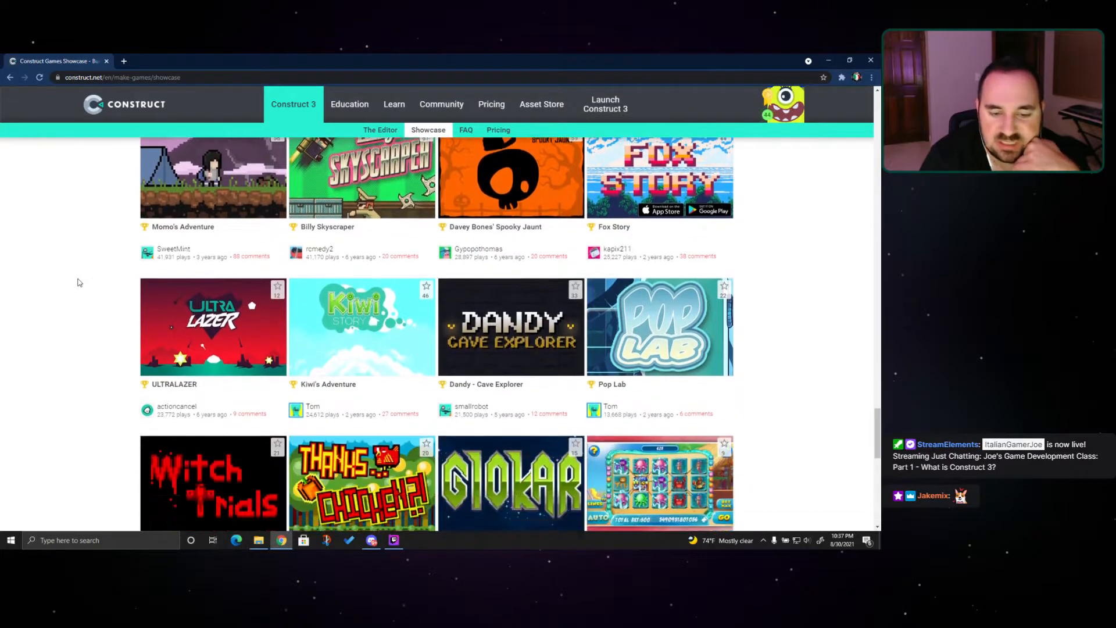
{"action": "scroll", "coordinate": [79, 282], "scroll_direction": "down", "scroll_amount": 2}
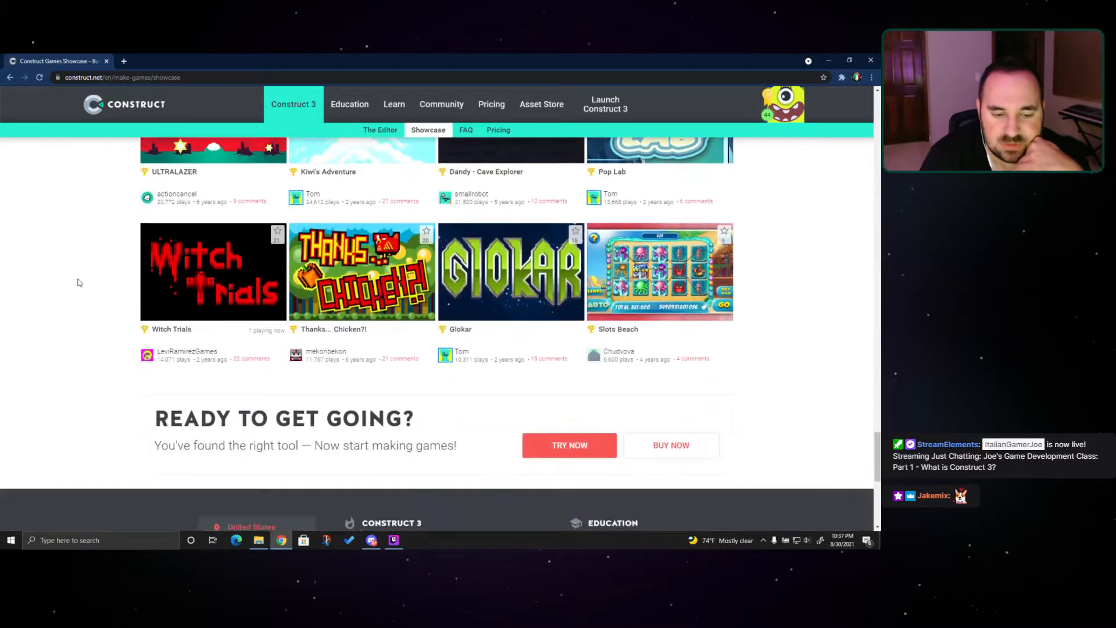
{"action": "scroll", "coordinate": [84, 285], "scroll_direction": "up", "scroll_amount": 13}
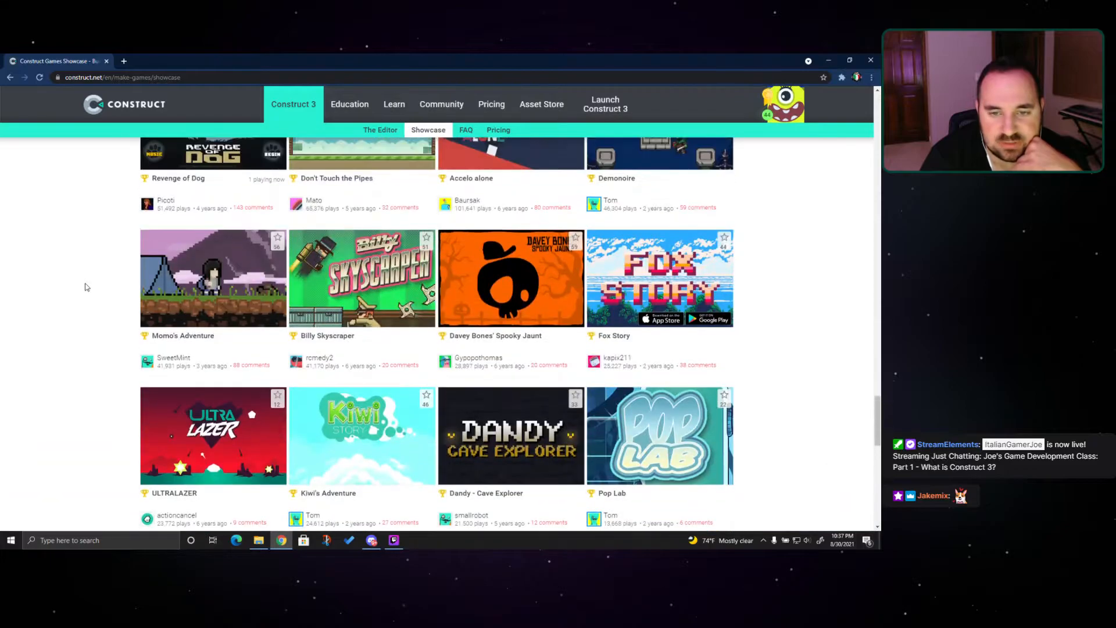
{"action": "scroll", "coordinate": [86, 291], "scroll_direction": "up", "scroll_amount": 6}
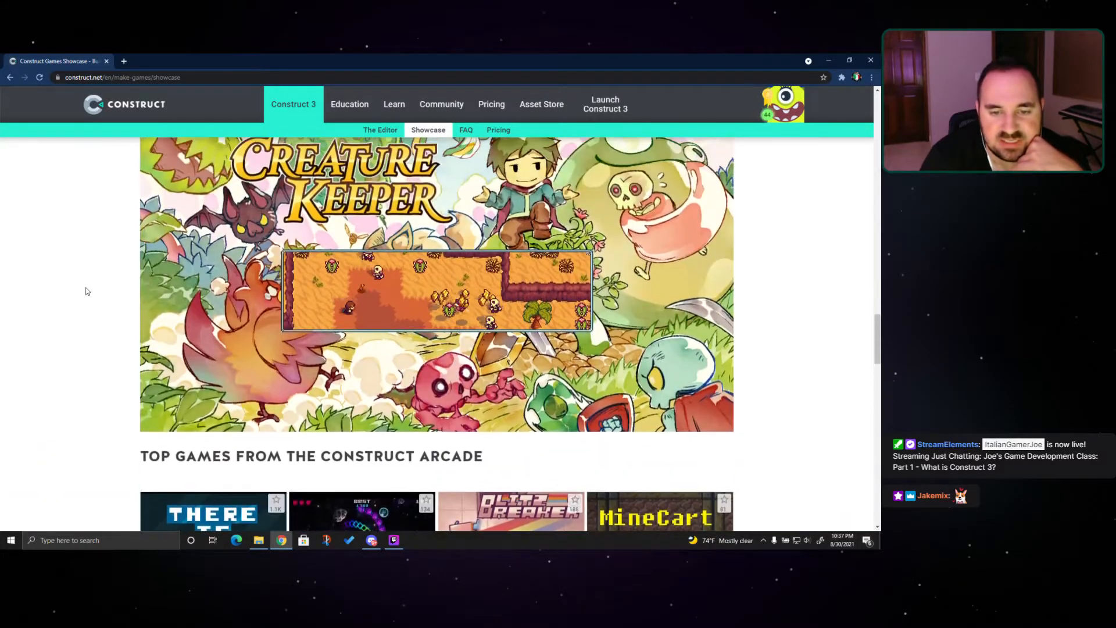
{"action": "scroll", "coordinate": [87, 291], "scroll_direction": "up", "scroll_amount": 11}
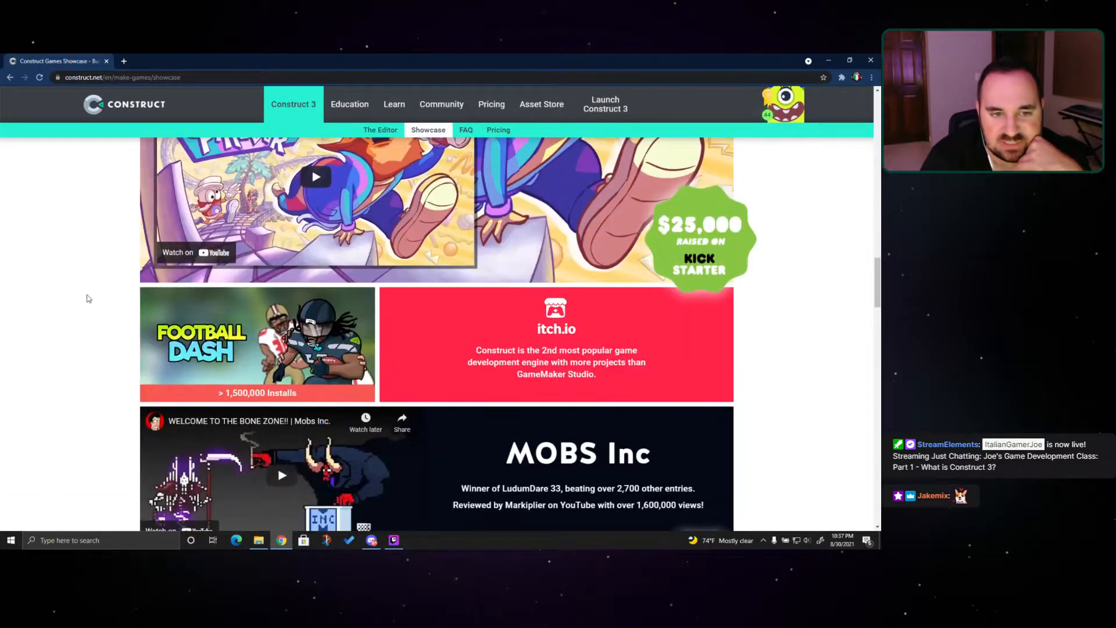
{"action": "scroll", "coordinate": [88, 299], "scroll_direction": "up", "scroll_amount": 12}
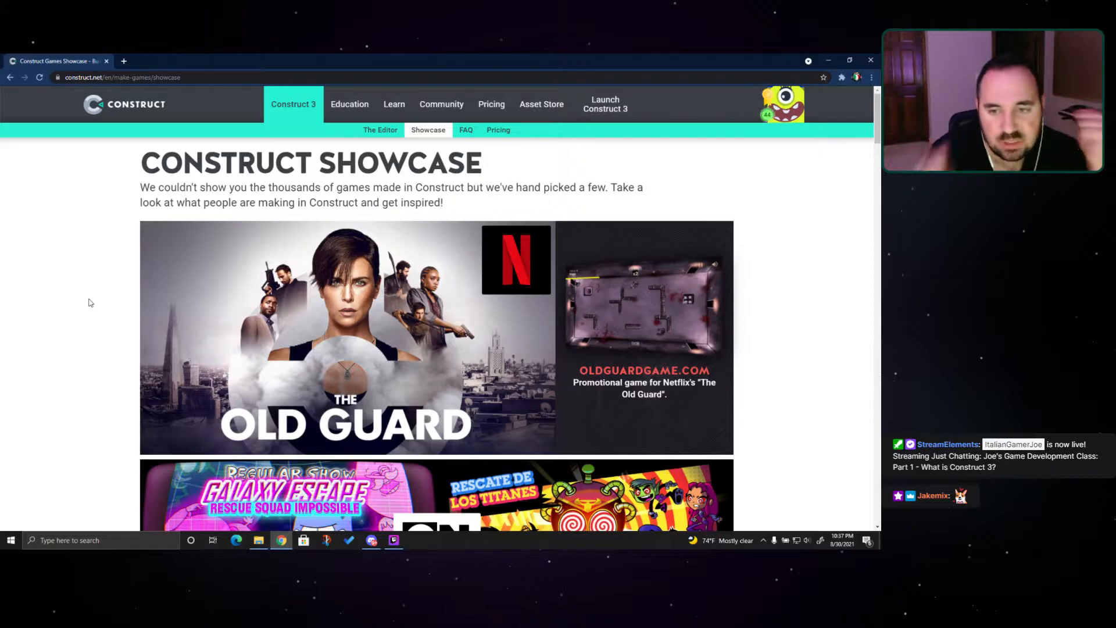
Open the Construct 3 FAQ and read the answers on internet connection, local file saving and supported devices
{"action": "left_click", "coordinate": [466, 131]}
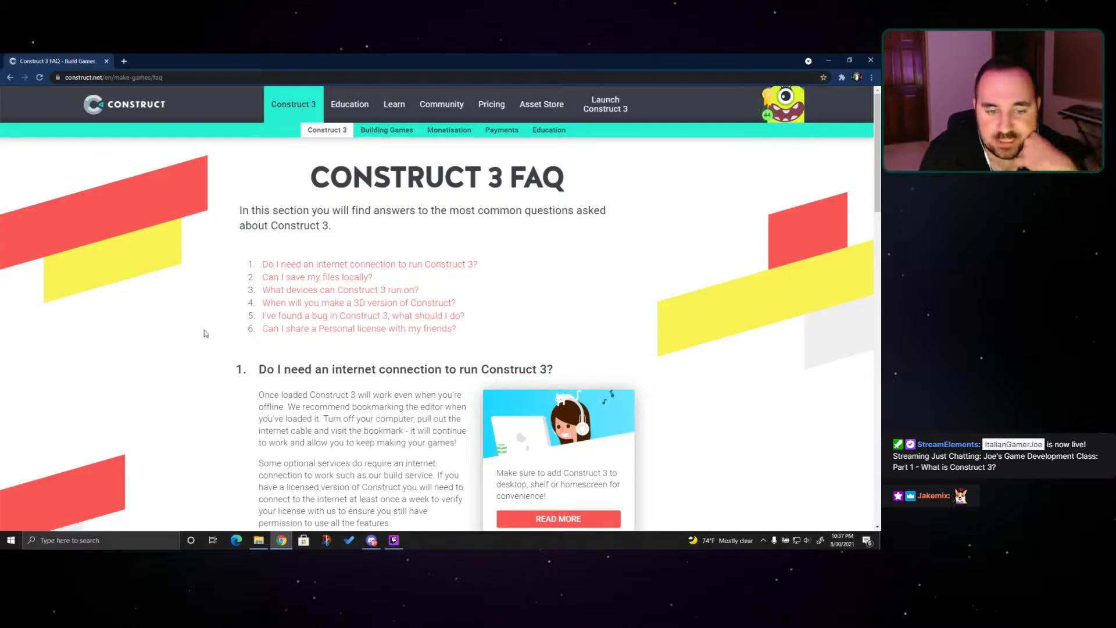
{"action": "scroll", "coordinate": [214, 323], "scroll_direction": "down", "scroll_amount": 3}
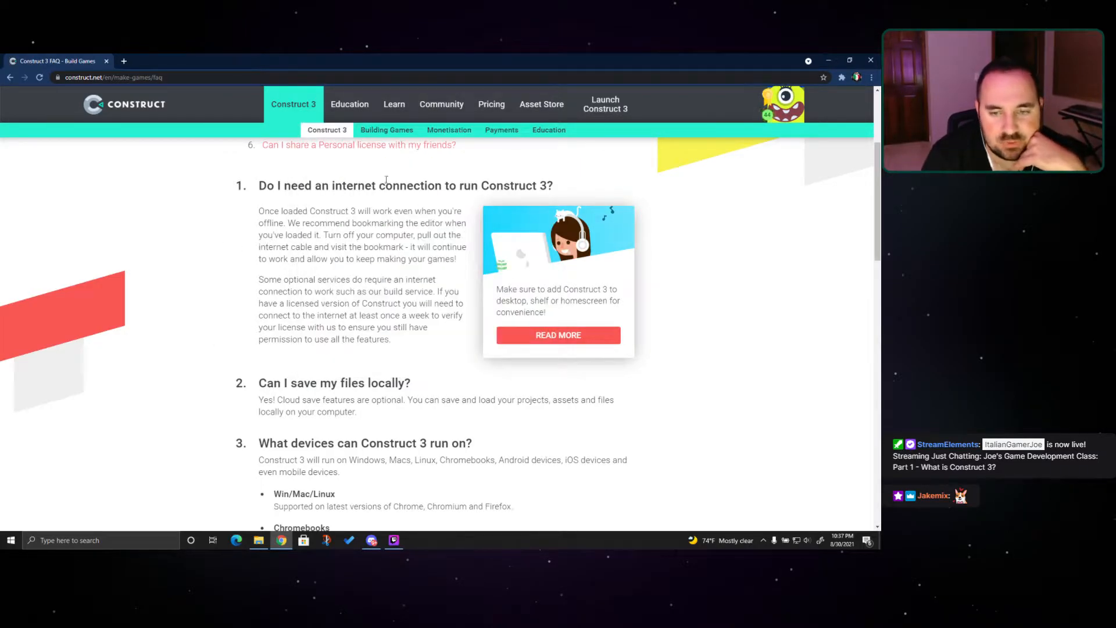
{"action": "scroll", "coordinate": [289, 289], "scroll_direction": "down", "scroll_amount": 4}
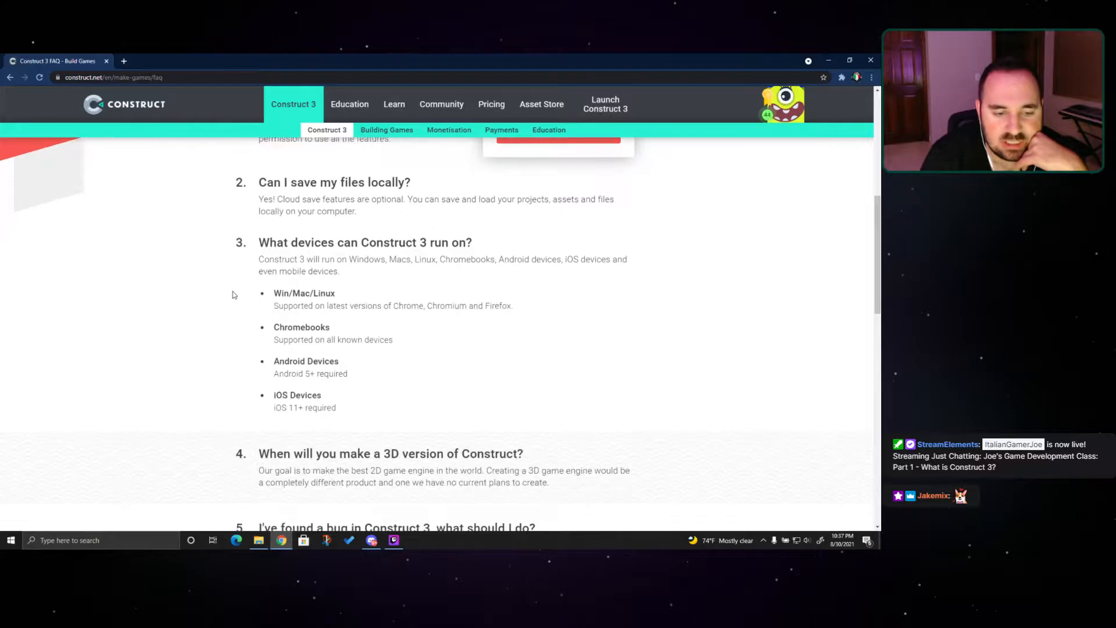
{"action": "left_click_drag", "start_coordinate": [342, 230], "coordinate": [499, 230]}
{"action": "left_click", "coordinate": [386, 258]}
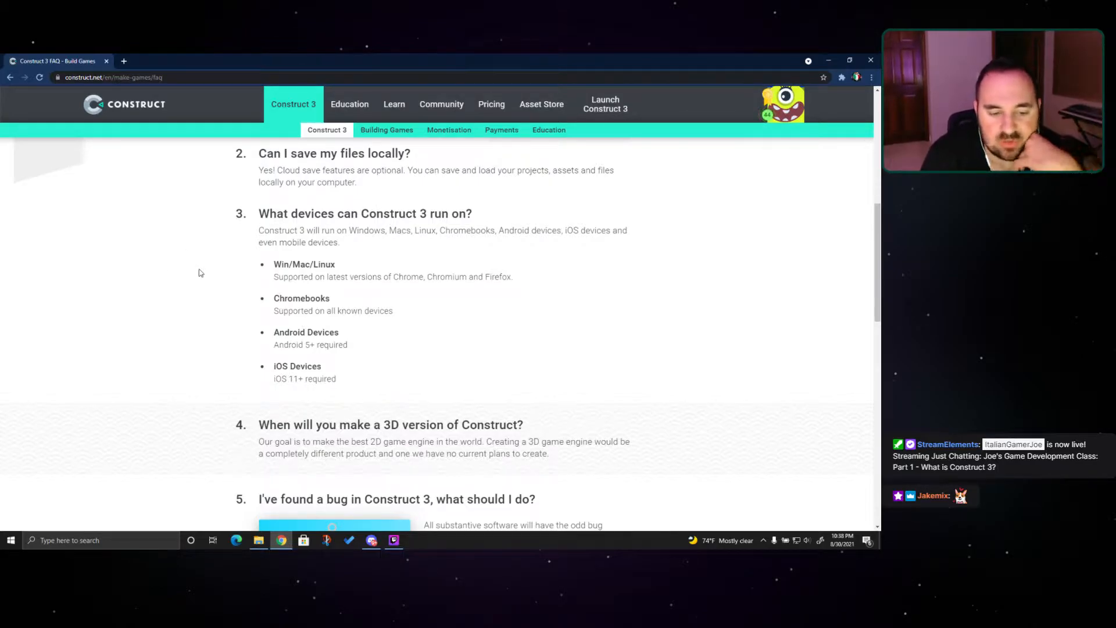
Read the FAQ answers on a 3D version, bug reports and sharing a Personal license, and return to the page's beginning
{"action": "scroll", "coordinate": [199, 272], "scroll_direction": "down", "scroll_amount": 3}
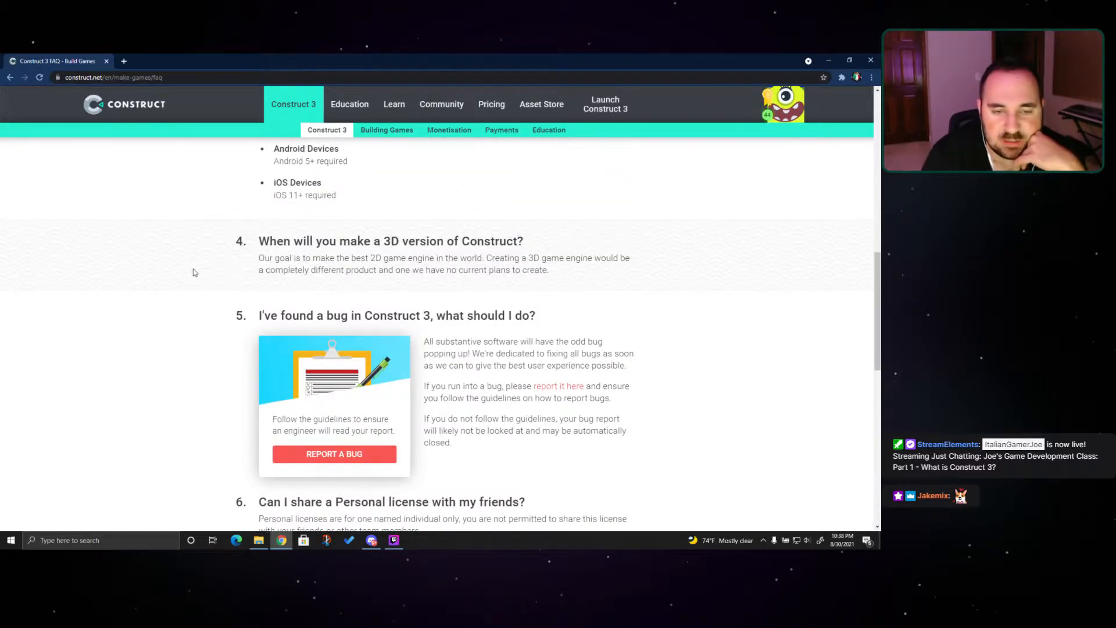
{"action": "left_click_drag", "start_coordinate": [283, 241], "coordinate": [527, 244]}
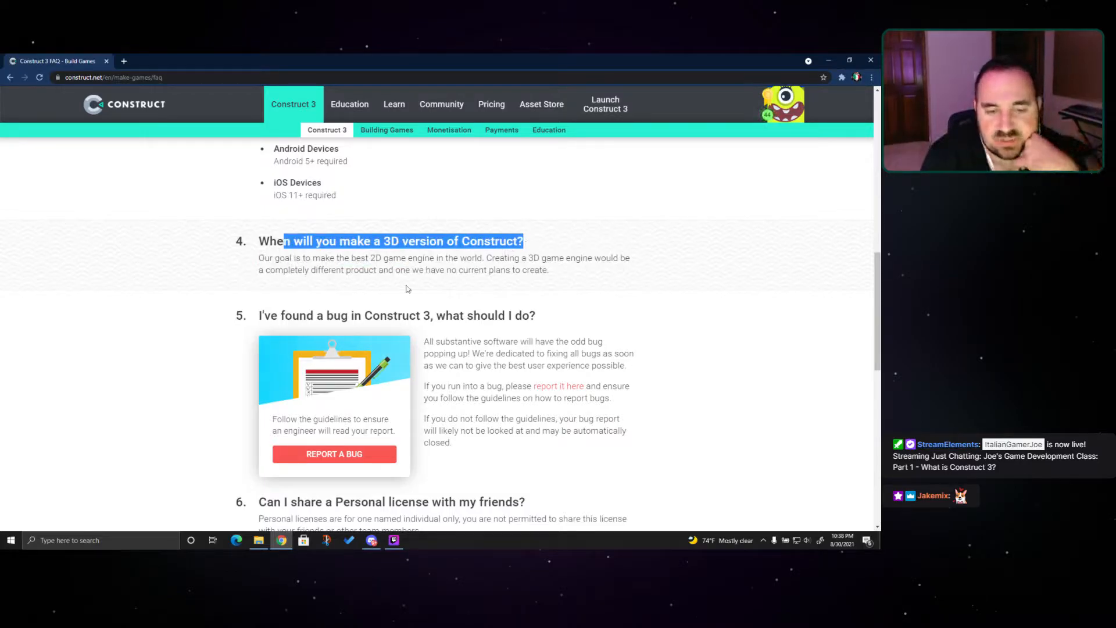
{"action": "left_click", "coordinate": [276, 311]}
{"action": "scroll", "coordinate": [270, 310], "scroll_direction": "down", "scroll_amount": 4}
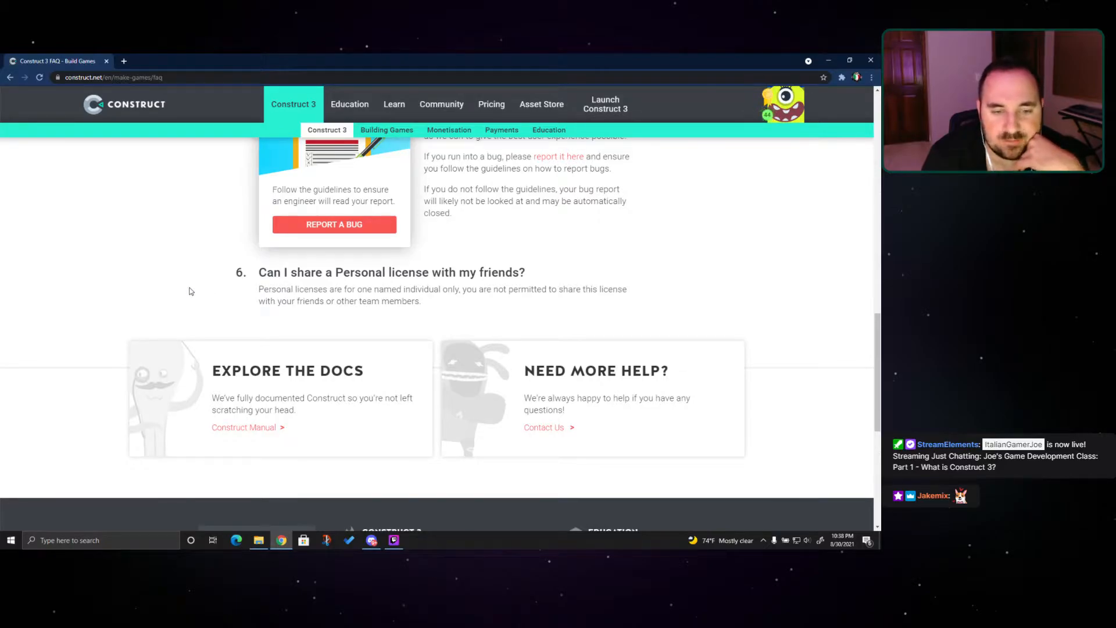
{"action": "scroll", "coordinate": [198, 294], "scroll_direction": "up", "scroll_amount": 12}
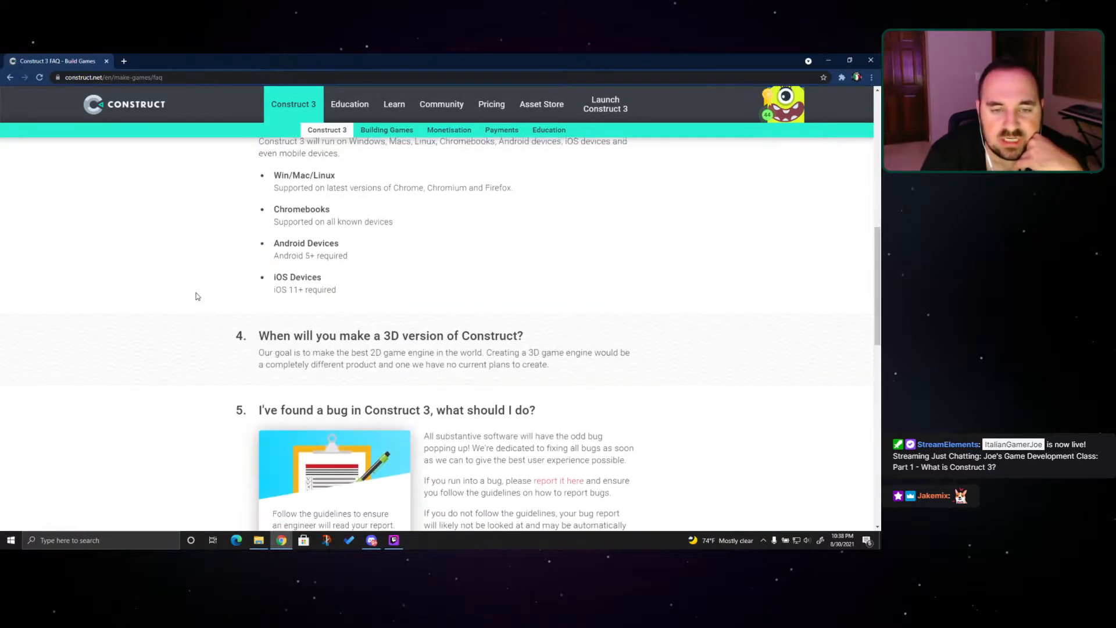
{"action": "scroll", "coordinate": [202, 296], "scroll_direction": "up", "scroll_amount": 1}
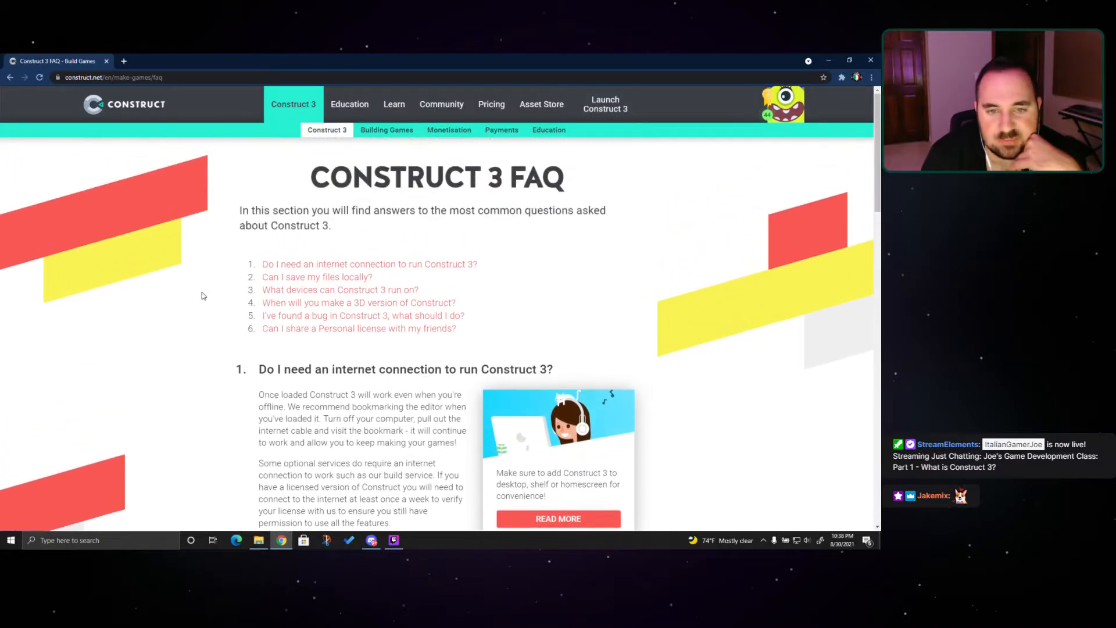
Open the Construct 3 pricing page and look over the Individual, Business and Educational Organisation options
{"action": "mouse_move", "coordinate": [294, 104]}
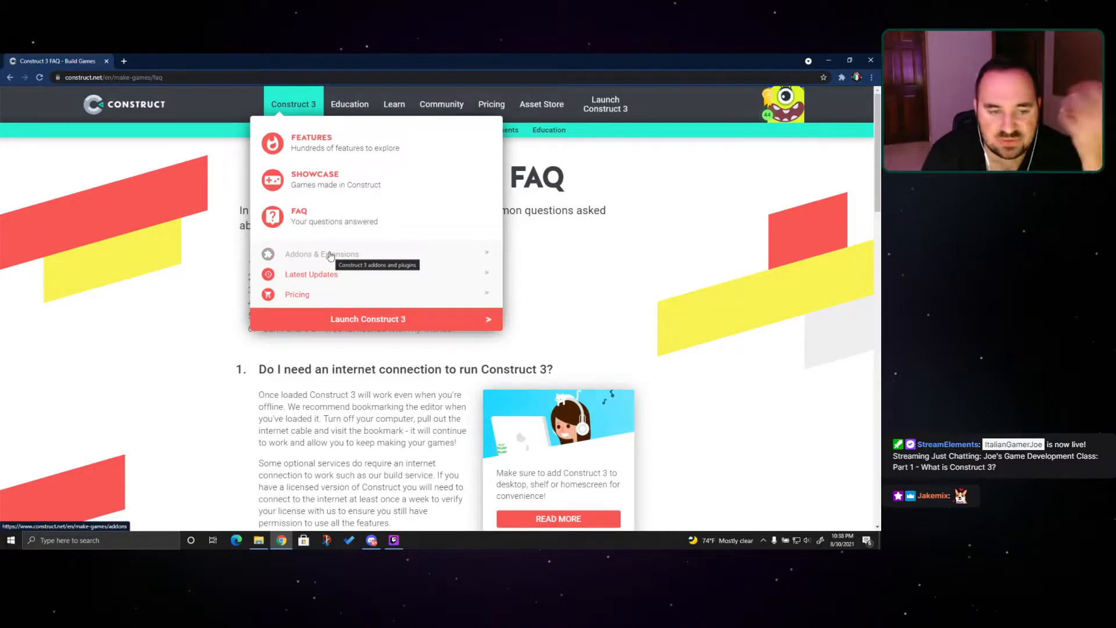
{"action": "left_click", "coordinate": [313, 296]}
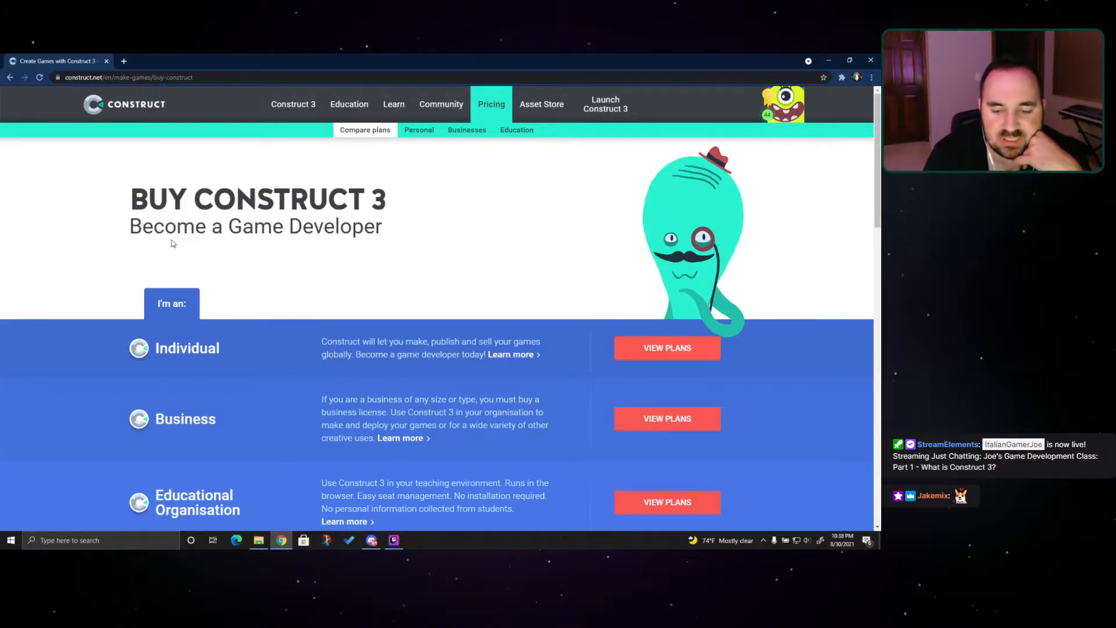
{"action": "scroll", "coordinate": [174, 246], "scroll_direction": "down", "scroll_amount": 2}
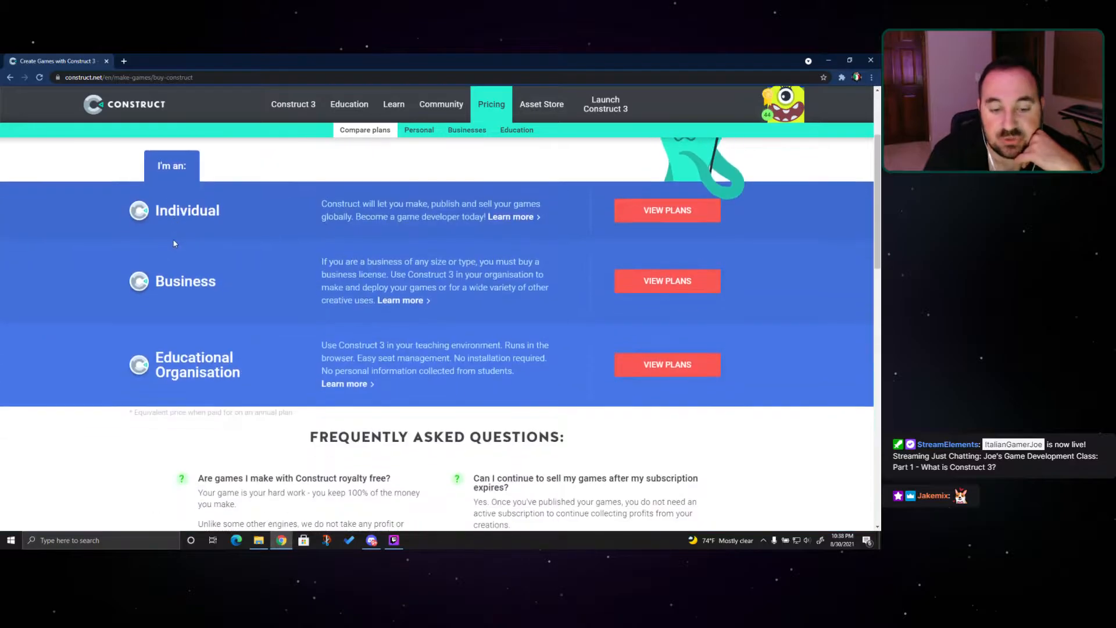
{"action": "scroll", "coordinate": [182, 234], "scroll_direction": "up", "scroll_amount": 1}
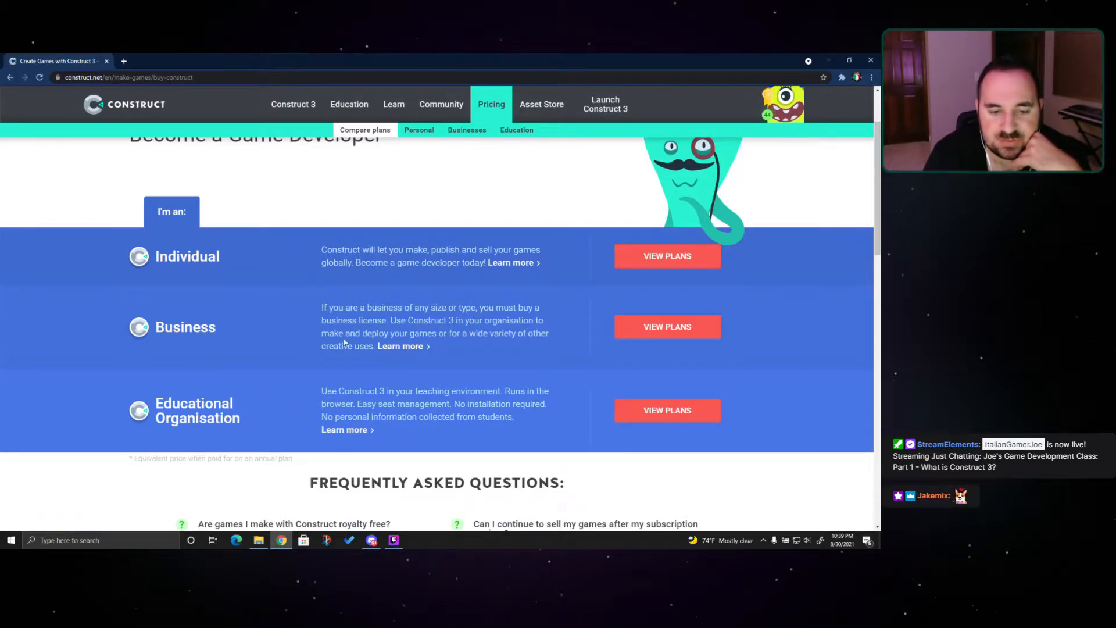
View the plans for individuals and examine the start of the Free and Personal edition comparison
{"action": "left_click", "coordinate": [669, 260]}
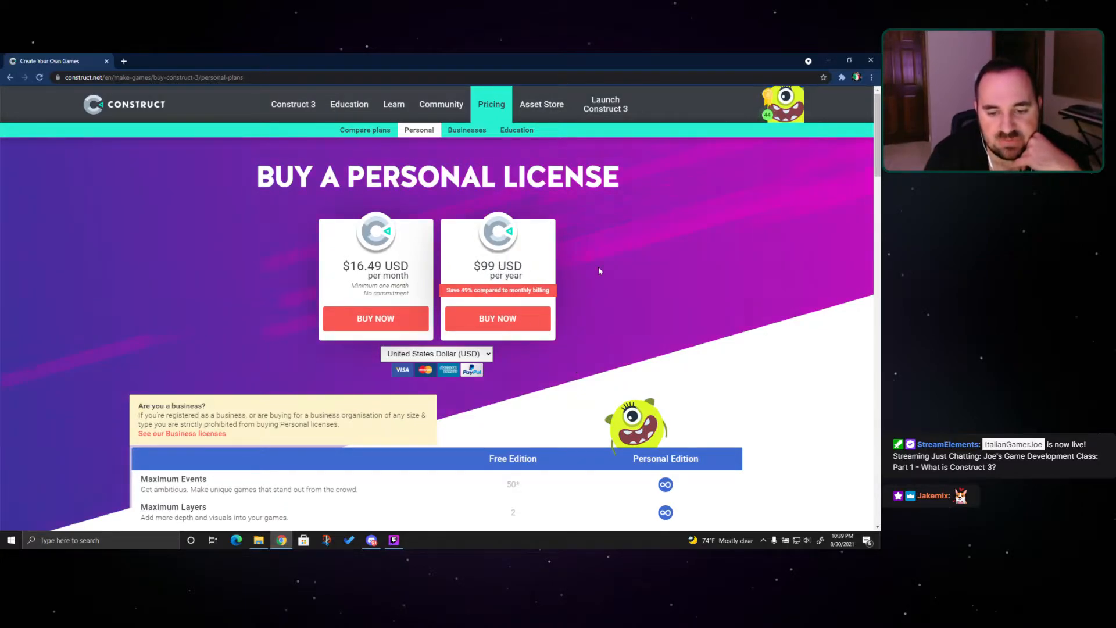
{"action": "scroll", "coordinate": [592, 251], "scroll_direction": "down", "scroll_amount": 4}
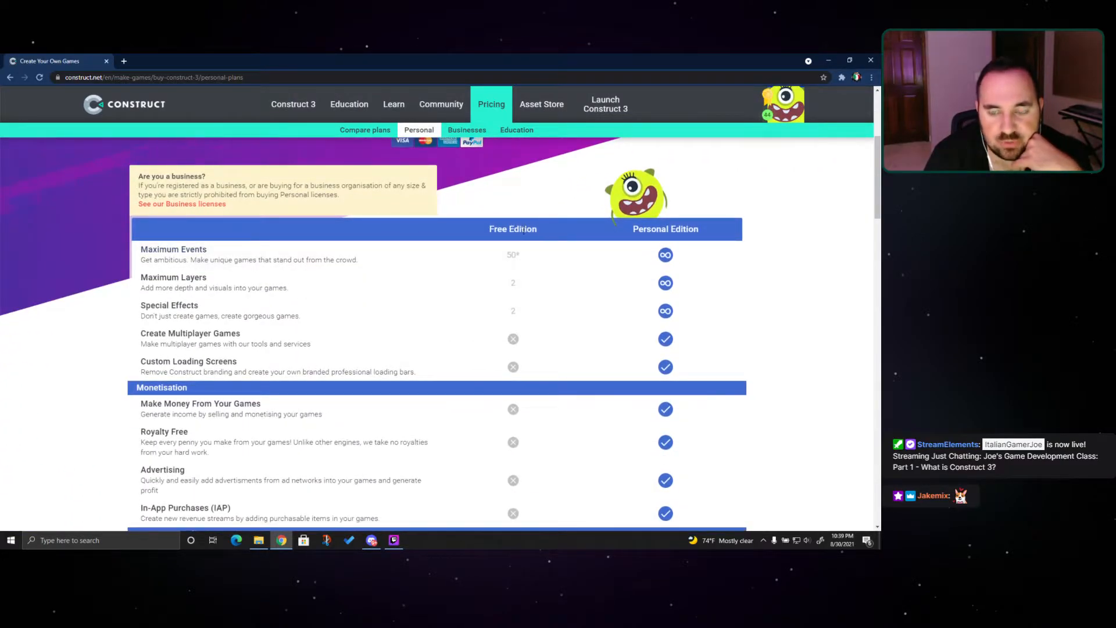
{"action": "scroll", "coordinate": [517, 230], "scroll_direction": "down", "scroll_amount": 1}
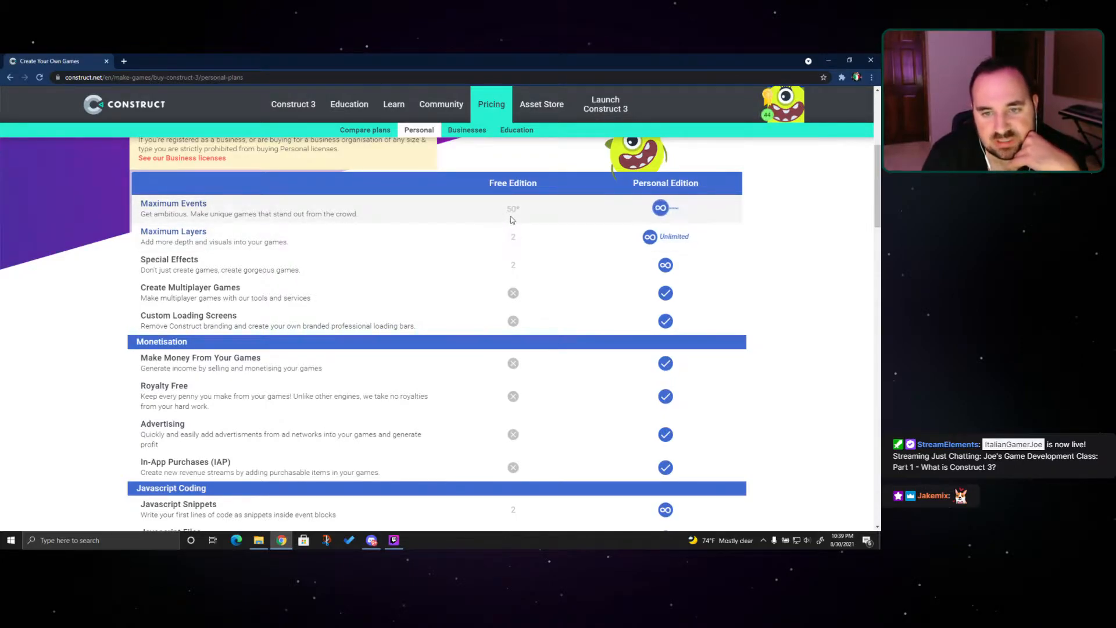
Highlight the Free Edition's limit in the Maximum Events row several times, clearing the selection each time
{"action": "left_click_drag", "start_coordinate": [521, 209], "coordinate": [503, 209]}
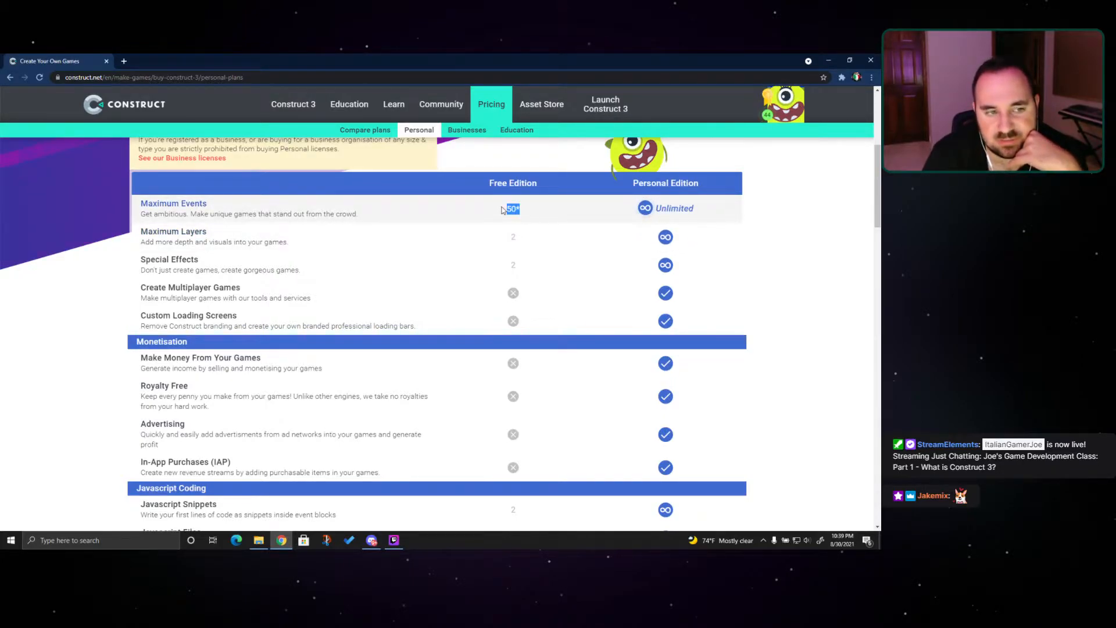
{"action": "left_click", "coordinate": [503, 209]}
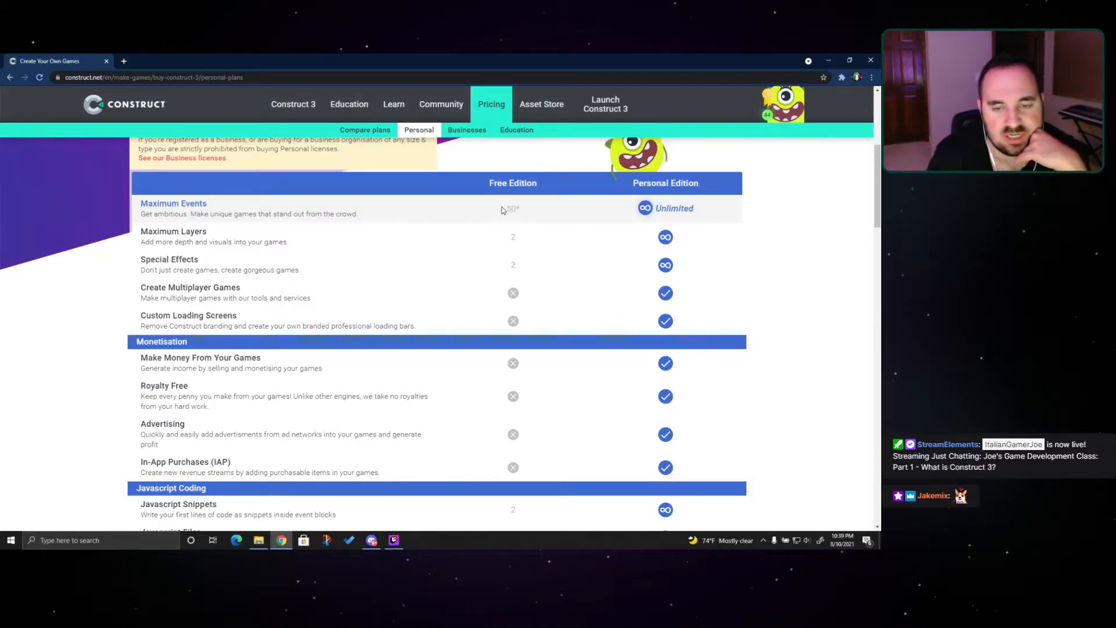
{"action": "left_click_drag", "start_coordinate": [504, 210], "coordinate": [474, 208]}
{"action": "left_click", "coordinate": [474, 208]}
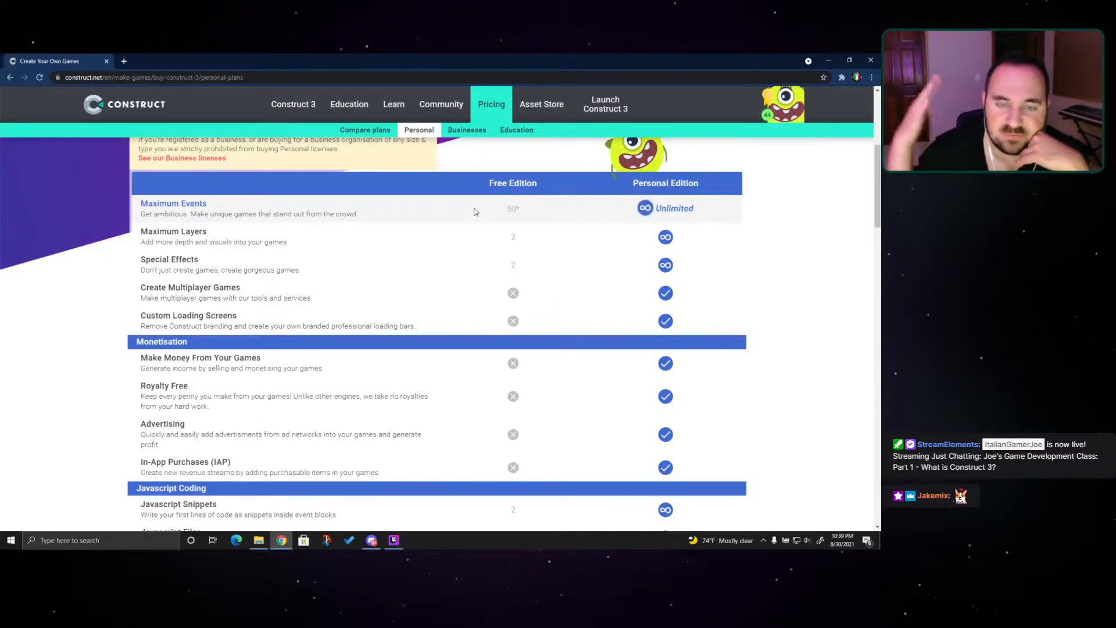
{"action": "double_click", "coordinate": [512, 209]}
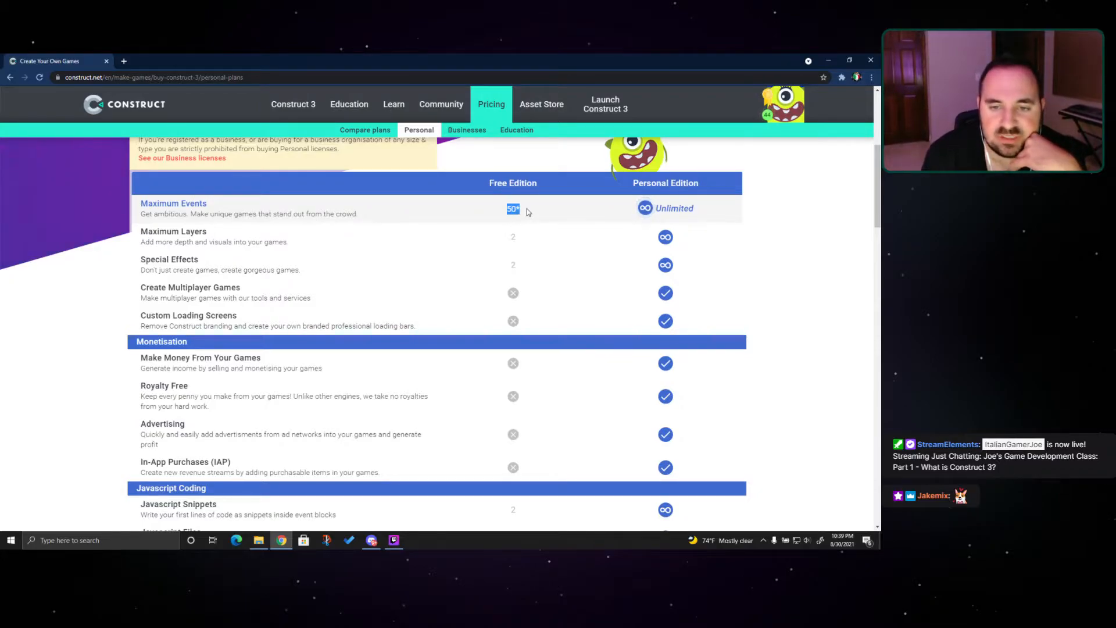
{"action": "left_click", "coordinate": [527, 208]}
{"action": "double_click", "coordinate": [468, 206]}
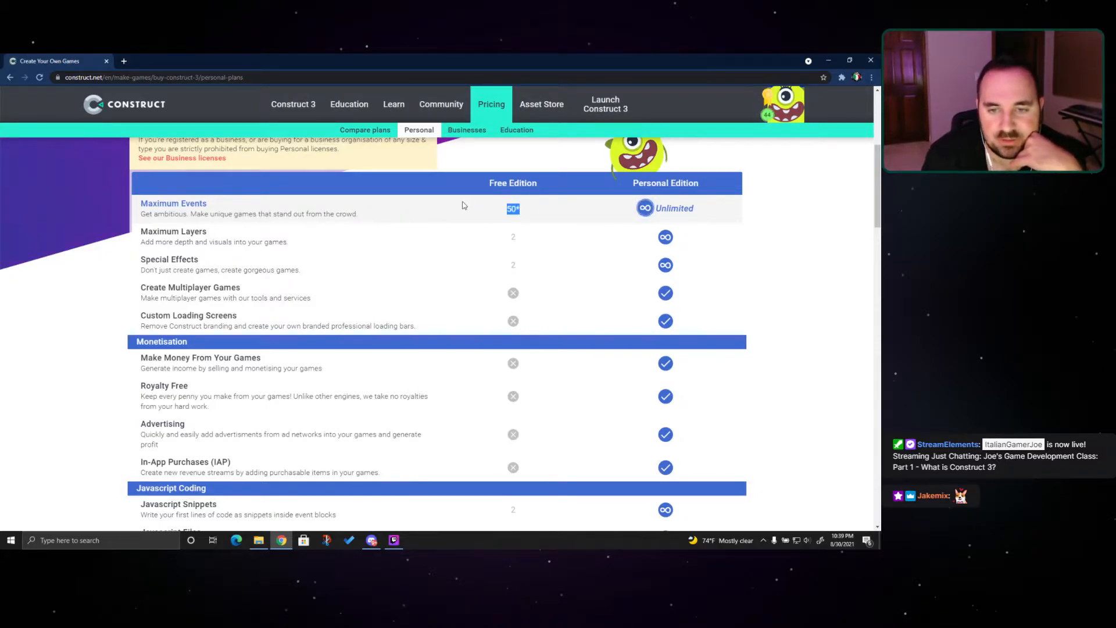
{"action": "left_click", "coordinate": [471, 204]}
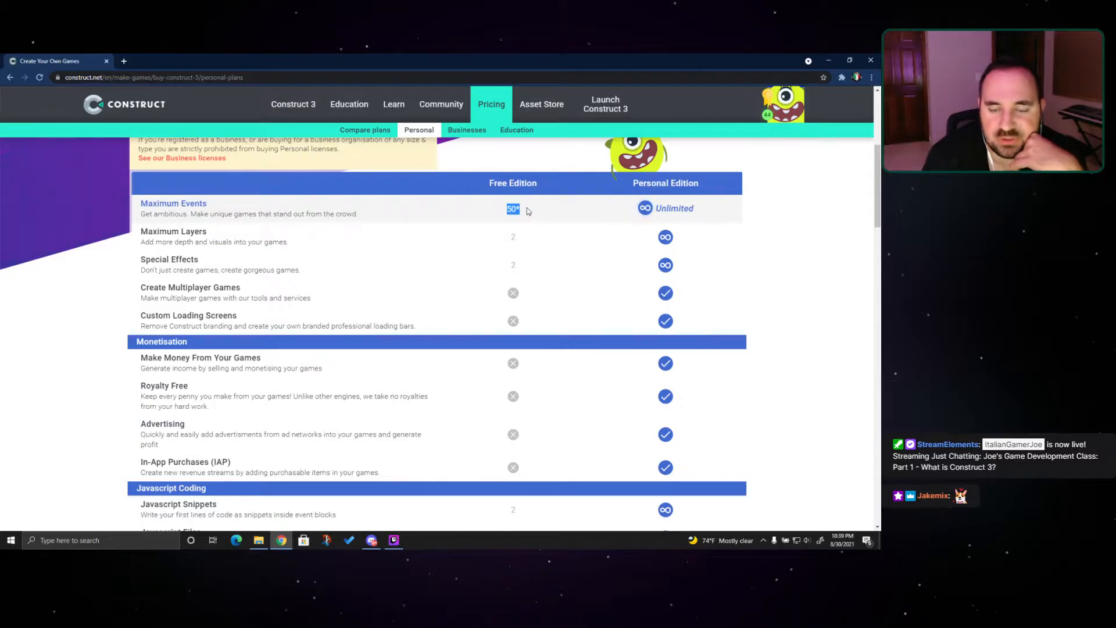
{"action": "left_click", "coordinate": [551, 207]}
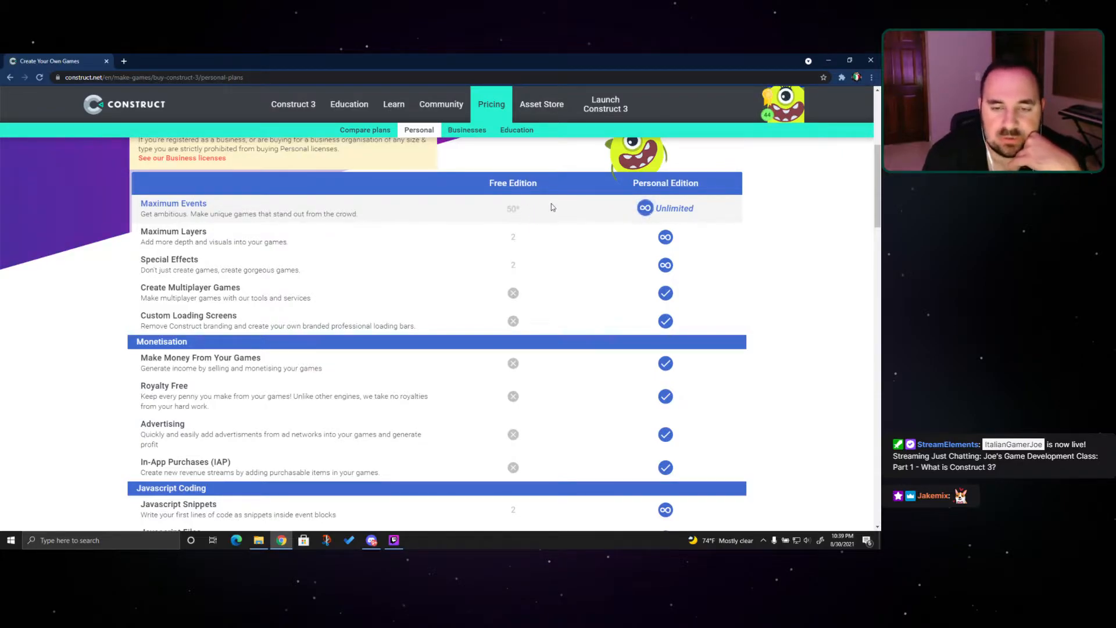
{"action": "double_click", "coordinate": [445, 211]}
{"action": "left_click", "coordinate": [444, 211]}
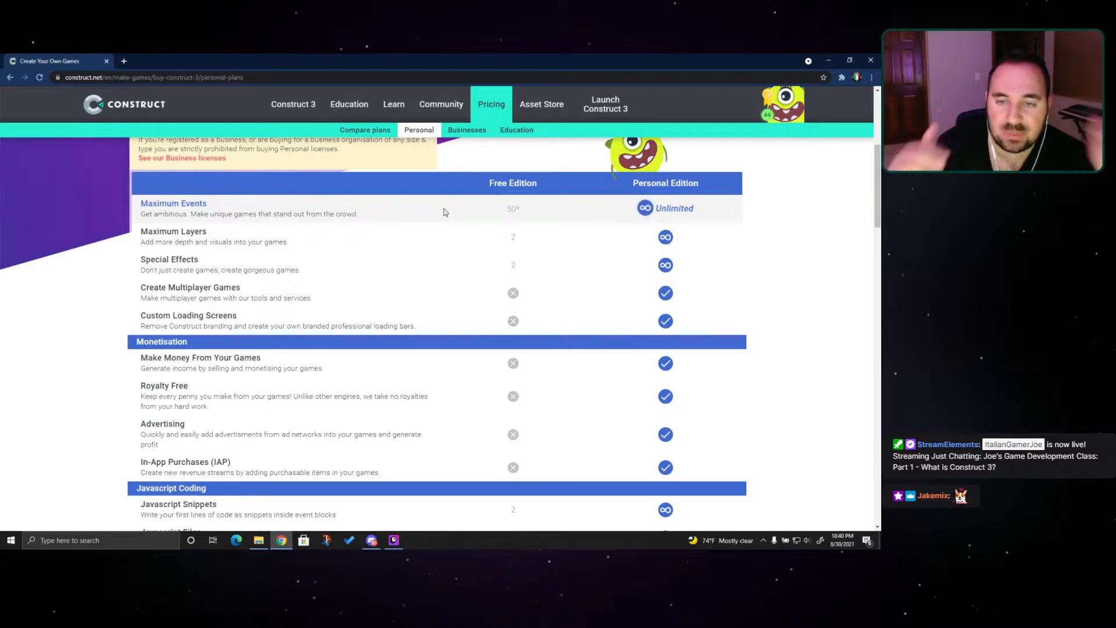
Review the personal license prices again and look through the comparison from Monetisation to Javascript Coding
{"action": "scroll", "coordinate": [453, 219], "scroll_direction": "up", "scroll_amount": 2}
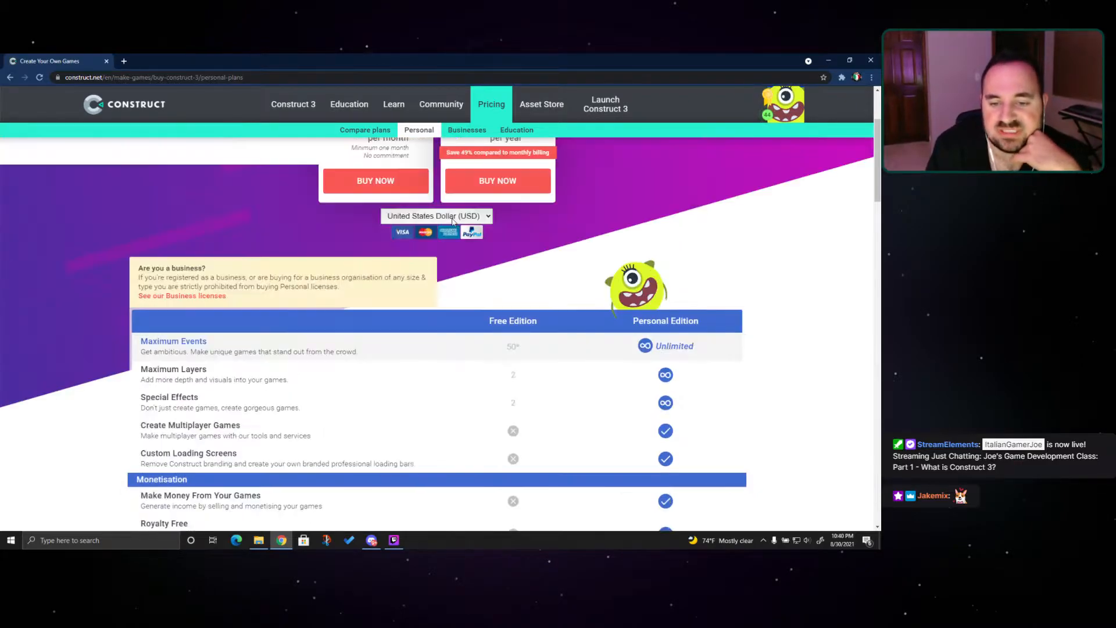
{"action": "scroll", "coordinate": [452, 219], "scroll_direction": "up", "scroll_amount": 2}
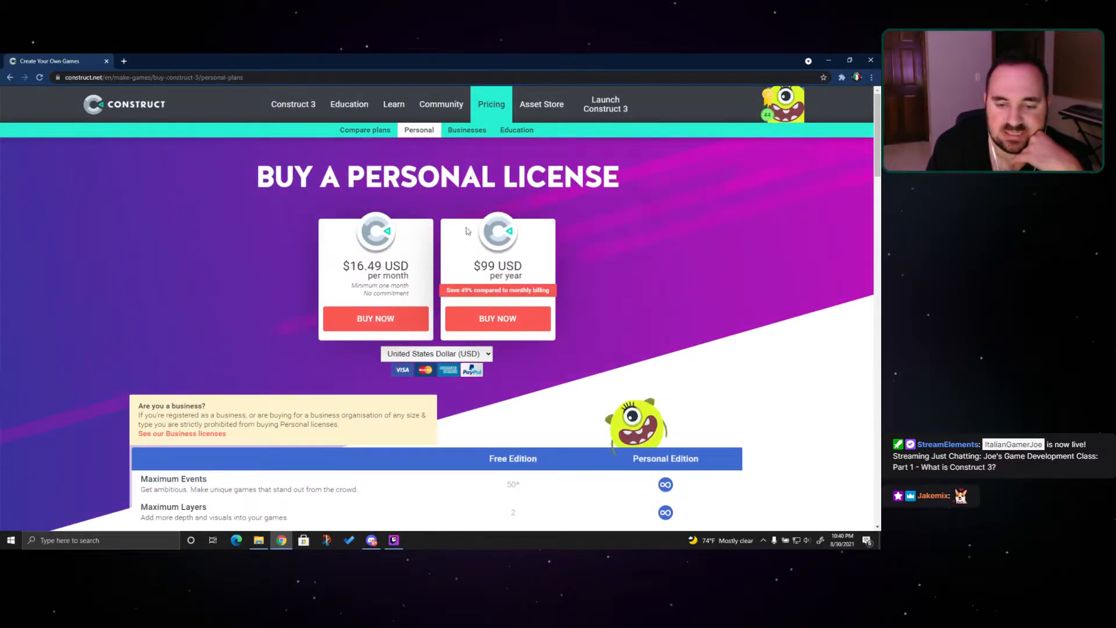
{"action": "scroll", "coordinate": [256, 307], "scroll_direction": "down", "scroll_amount": 5}
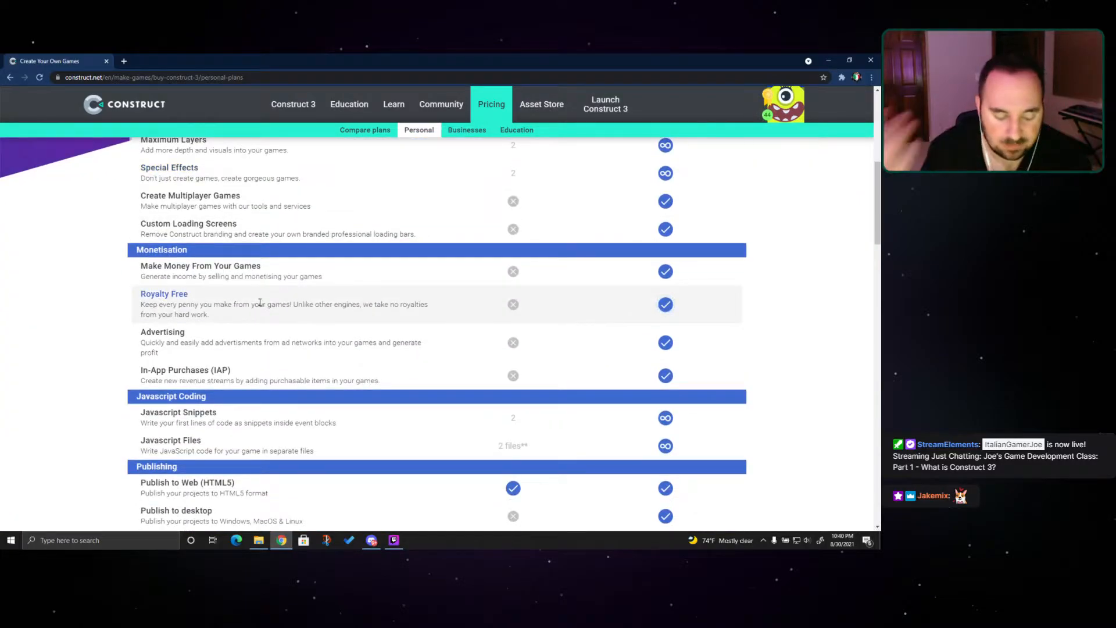
{"action": "scroll", "coordinate": [190, 281], "scroll_direction": "down", "scroll_amount": 2}
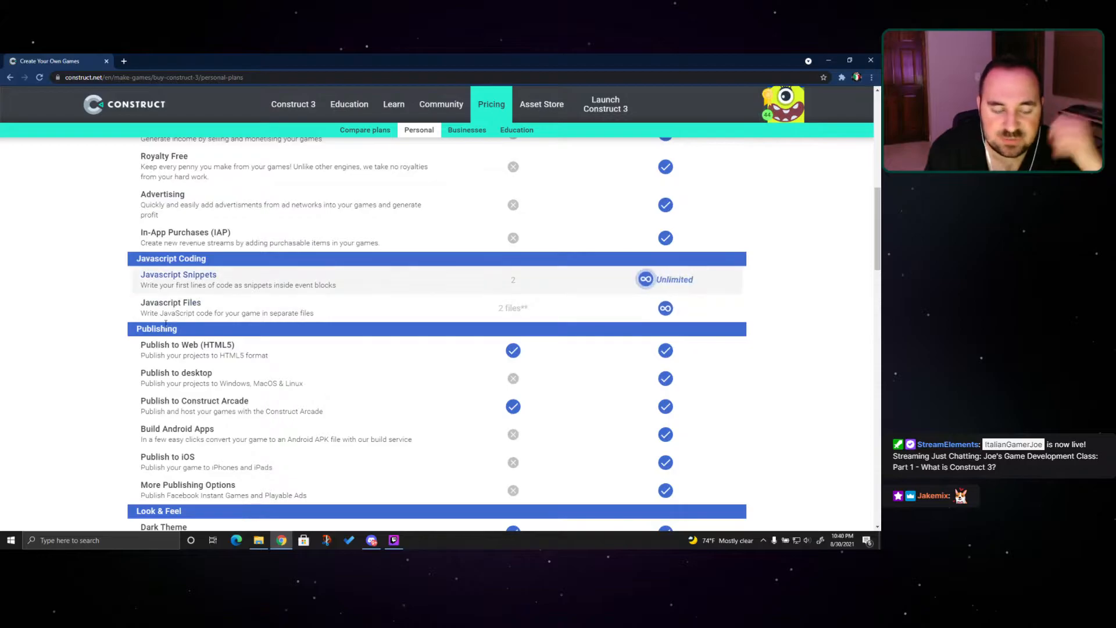
Highlight the Javascript Snippets and Javascript Files rows of the edition comparison, and clear the selection
{"action": "left_click_drag", "start_coordinate": [131, 278], "coordinate": [122, 299]}
{"action": "left_click", "coordinate": [116, 297]}
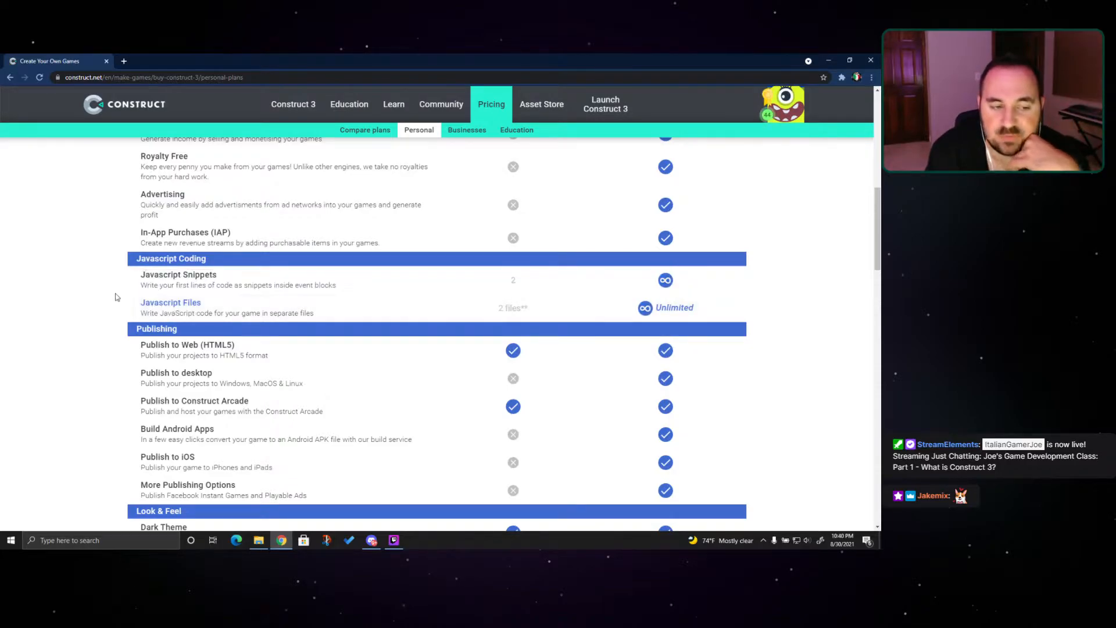
{"action": "left_click_drag", "start_coordinate": [111, 278], "coordinate": [264, 309]}
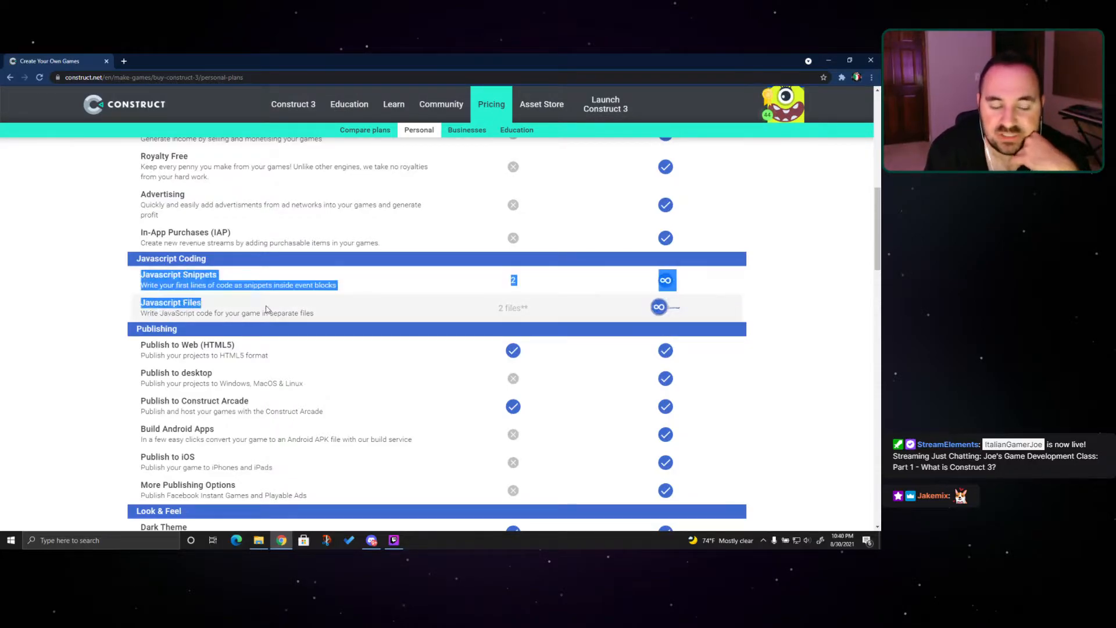
{"action": "left_click", "coordinate": [86, 285]}
{"action": "left_click_drag", "start_coordinate": [79, 269], "coordinate": [165, 296]}
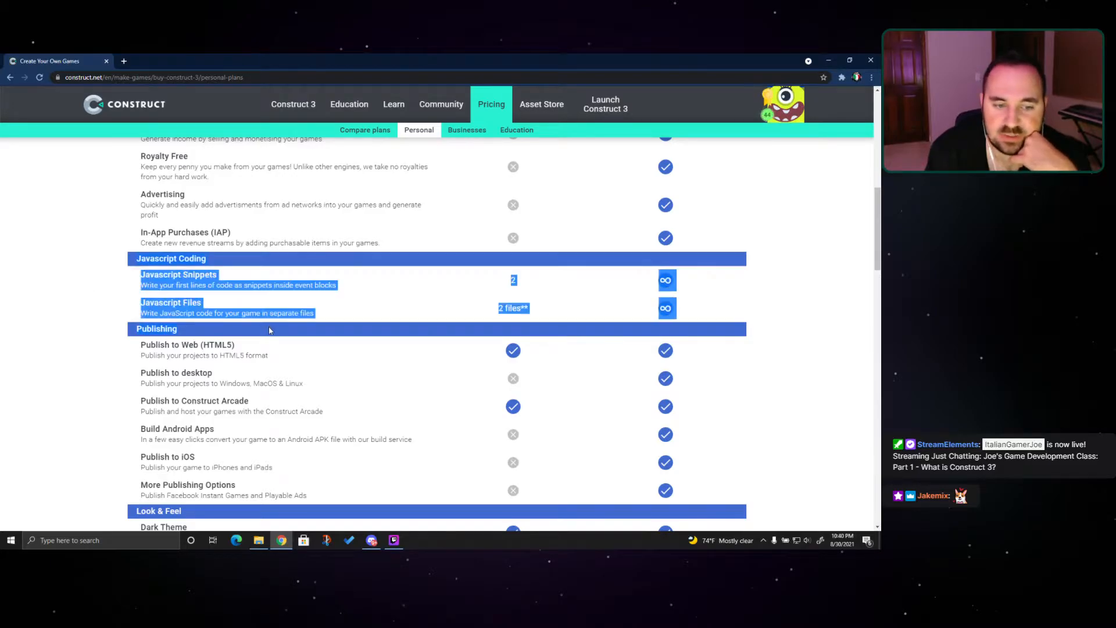
{"action": "left_click", "coordinate": [80, 276]}
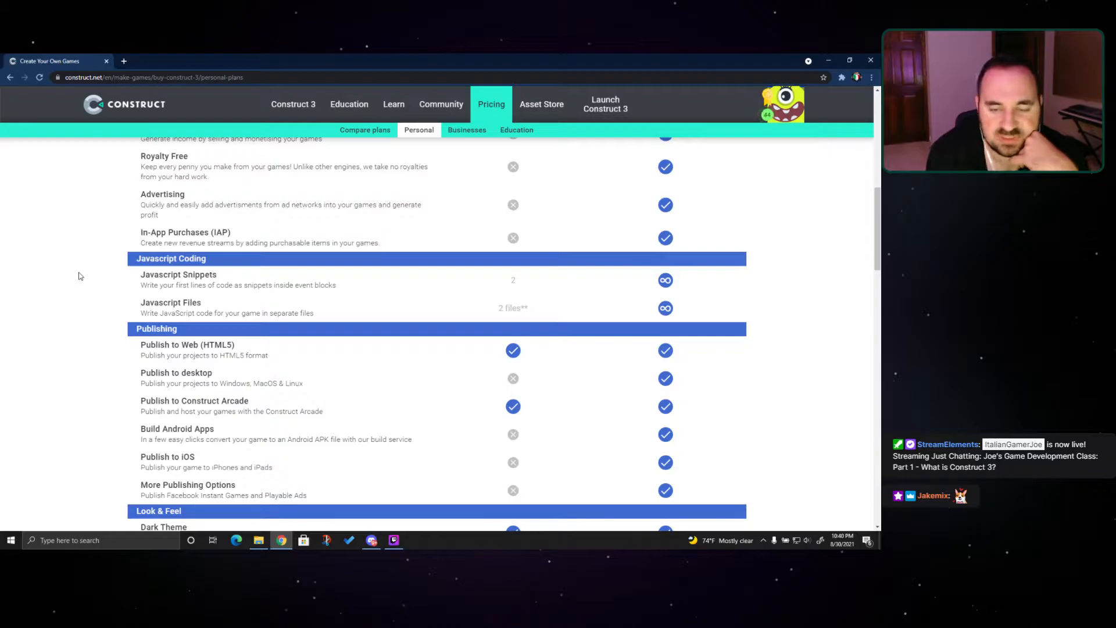
Examine the Publishing section and highlight the Publish to Web (HTML5) and Publish to Construct Arcade entries
{"action": "scroll", "coordinate": [80, 276], "scroll_direction": "down", "scroll_amount": 2}
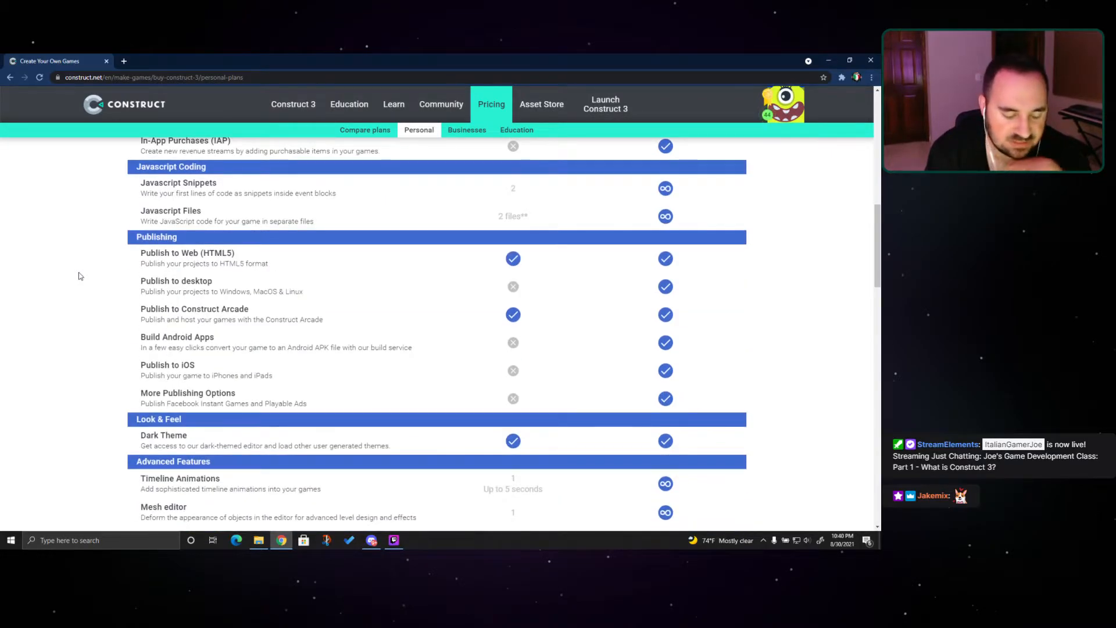
{"action": "scroll", "coordinate": [97, 293], "scroll_direction": "down", "scroll_amount": 1}
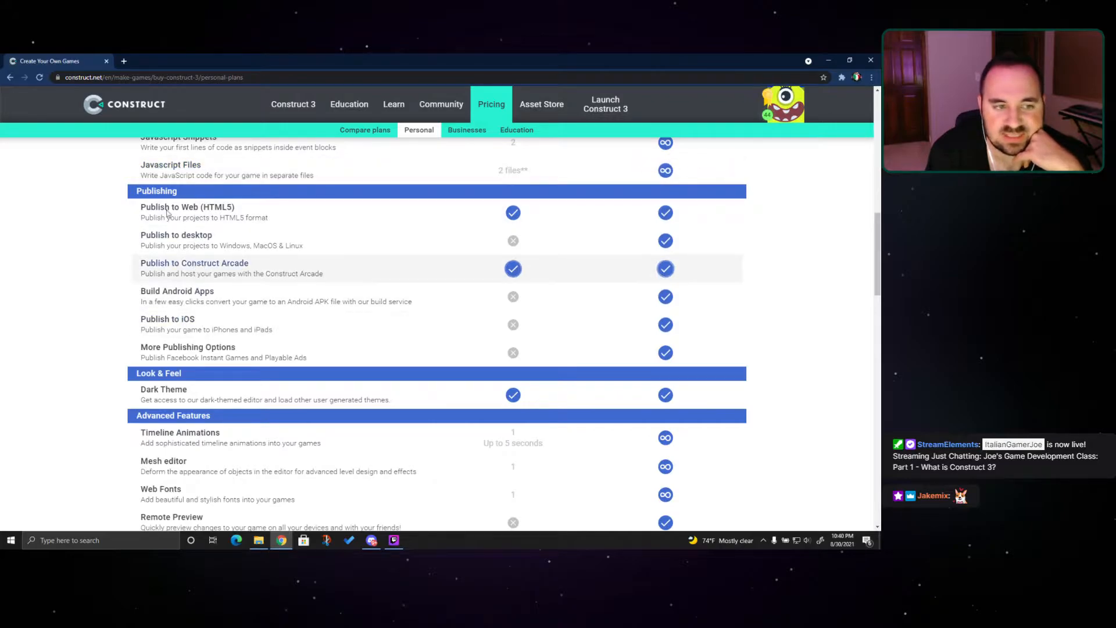
{"action": "left_click_drag", "start_coordinate": [144, 208], "coordinate": [242, 209]}
{"action": "left_click_drag", "start_coordinate": [145, 262], "coordinate": [262, 274]}
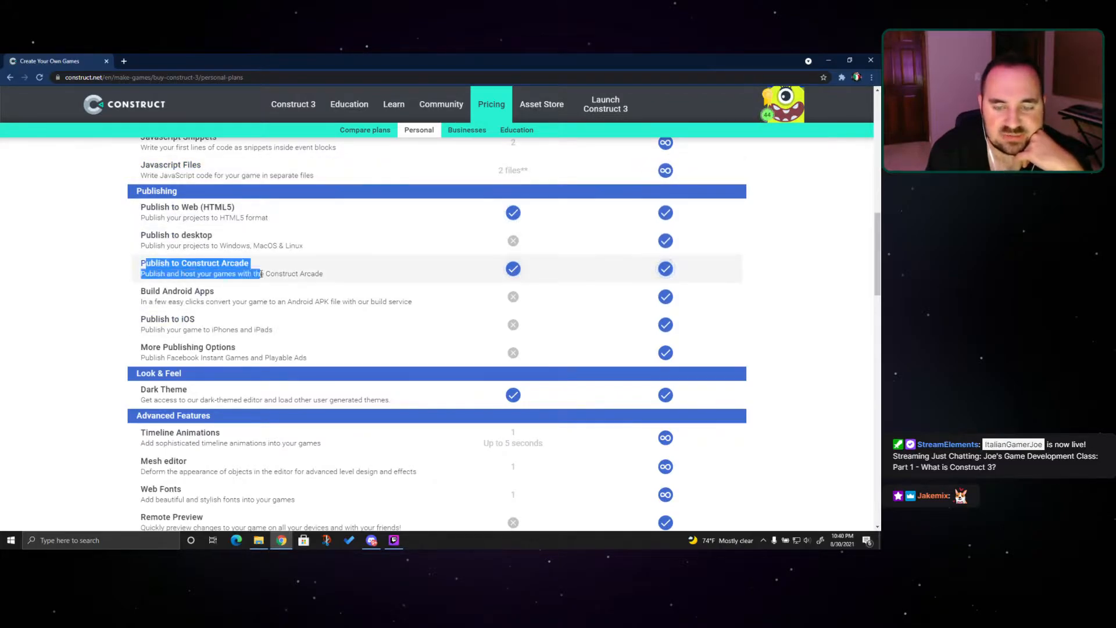
Highlight the Publish to desktop, Build Android Apps, Publish to iOS and More Publishing Options entries, and clear the selection
{"action": "left_click_drag", "start_coordinate": [135, 241], "coordinate": [248, 244]}
{"action": "left_click_drag", "start_coordinate": [140, 292], "coordinate": [218, 303]}
{"action": "left_click_drag", "start_coordinate": [150, 319], "coordinate": [197, 330]}
{"action": "left_click_drag", "start_coordinate": [138, 351], "coordinate": [250, 360]}
{"action": "left_click", "coordinate": [102, 351]}
Look through the Look & Feel and Advanced Features sections and the FAQ, and return to the personal license prices
{"action": "scroll", "coordinate": [115, 356], "scroll_direction": "down", "scroll_amount": 2}
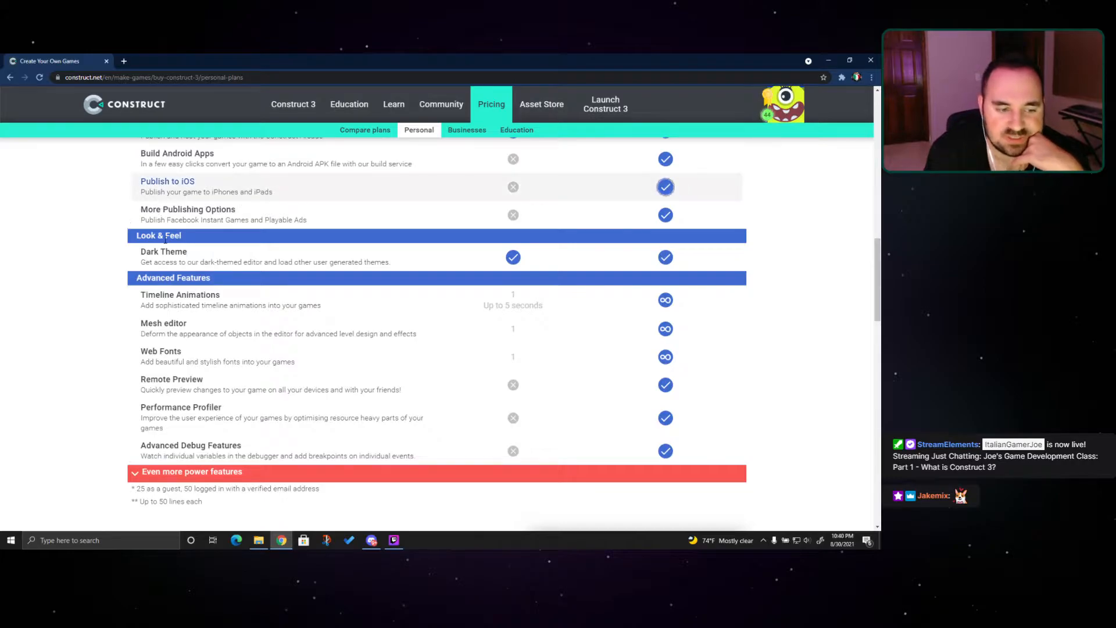
{"action": "scroll", "coordinate": [159, 244], "scroll_direction": "down", "scroll_amount": 4}
{"action": "scroll", "coordinate": [161, 284], "scroll_direction": "down", "scroll_amount": 3}
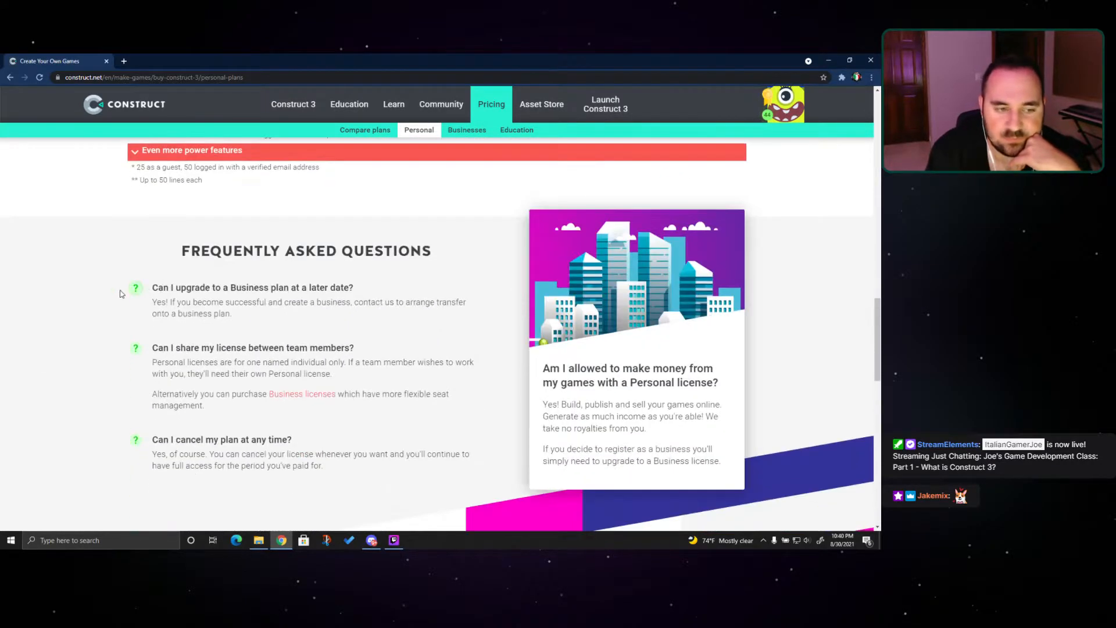
{"action": "scroll", "coordinate": [157, 294], "scroll_direction": "up", "scroll_amount": 5}
{"action": "scroll", "coordinate": [99, 294], "scroll_direction": "up", "scroll_amount": 15}
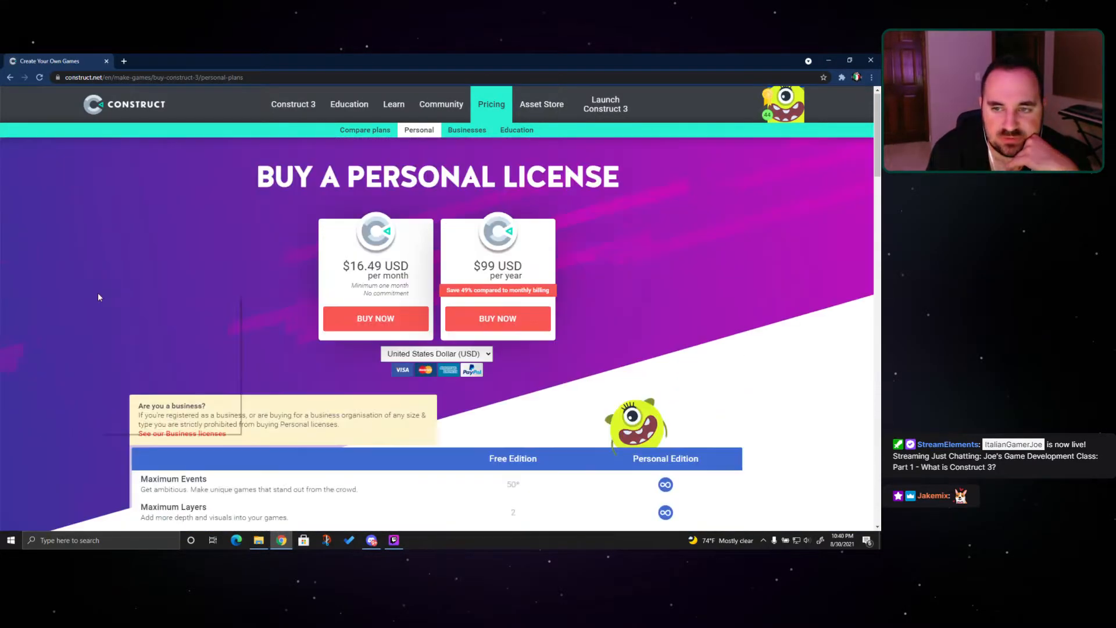
{"action": "right_click", "coordinate": [98, 292]}
{"action": "left_click", "coordinate": [110, 243]}
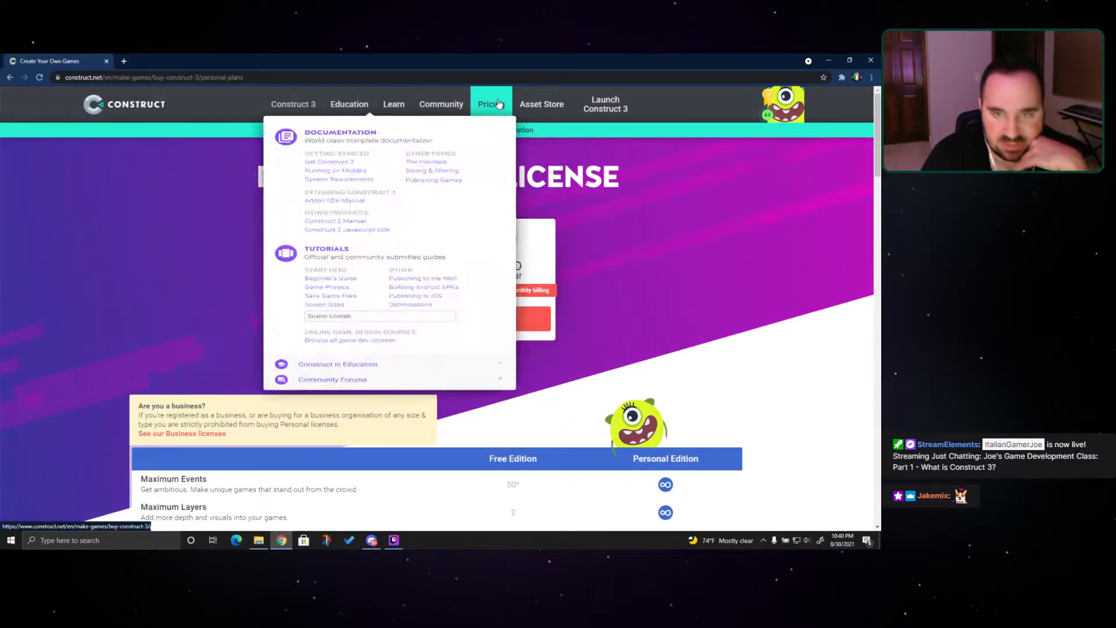
Open the Asset Store and look through its top selling and recently sold game assets
{"action": "left_click", "coordinate": [541, 105]}
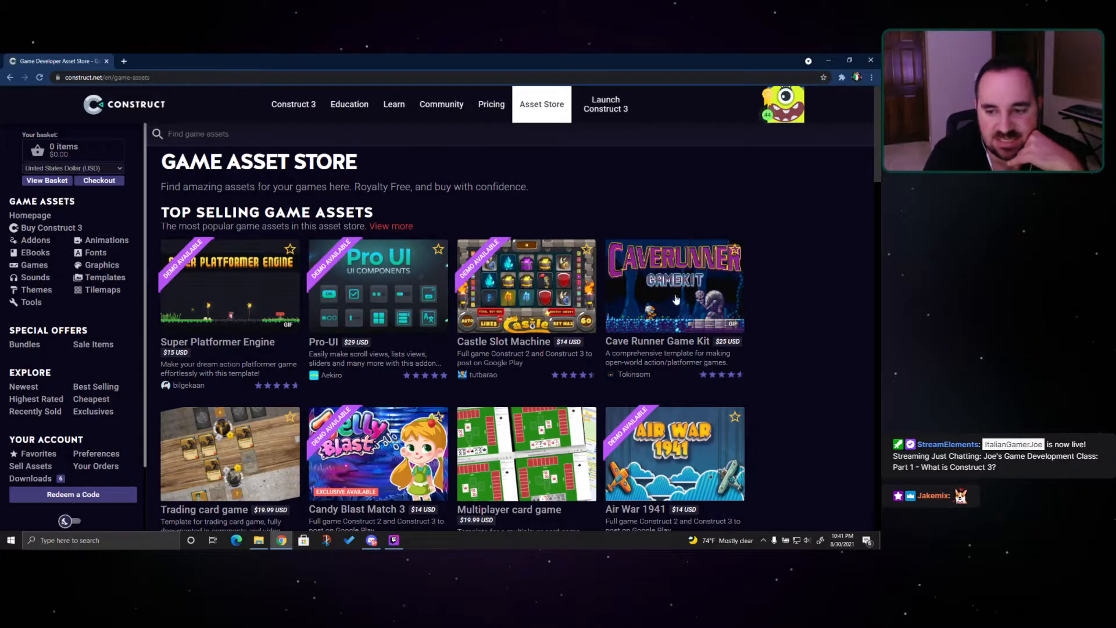
{"action": "scroll", "coordinate": [665, 200], "scroll_direction": "down", "scroll_amount": 2}
{"action": "scroll", "coordinate": [664, 200], "scroll_direction": "down", "scroll_amount": 1}
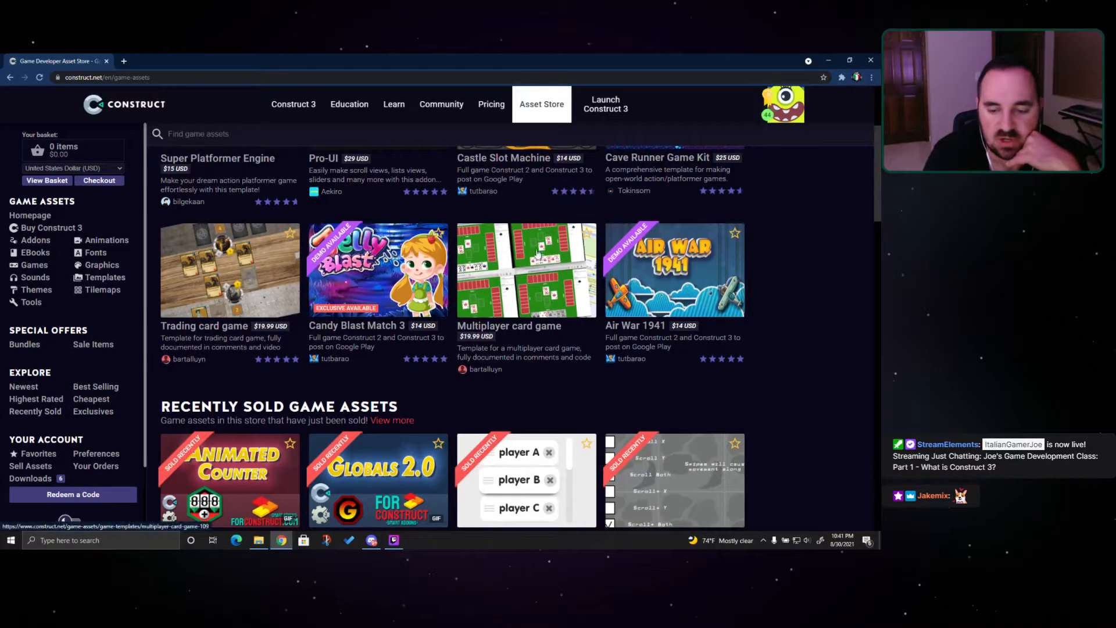
{"action": "scroll", "coordinate": [588, 259], "scroll_direction": "down", "scroll_amount": 2}
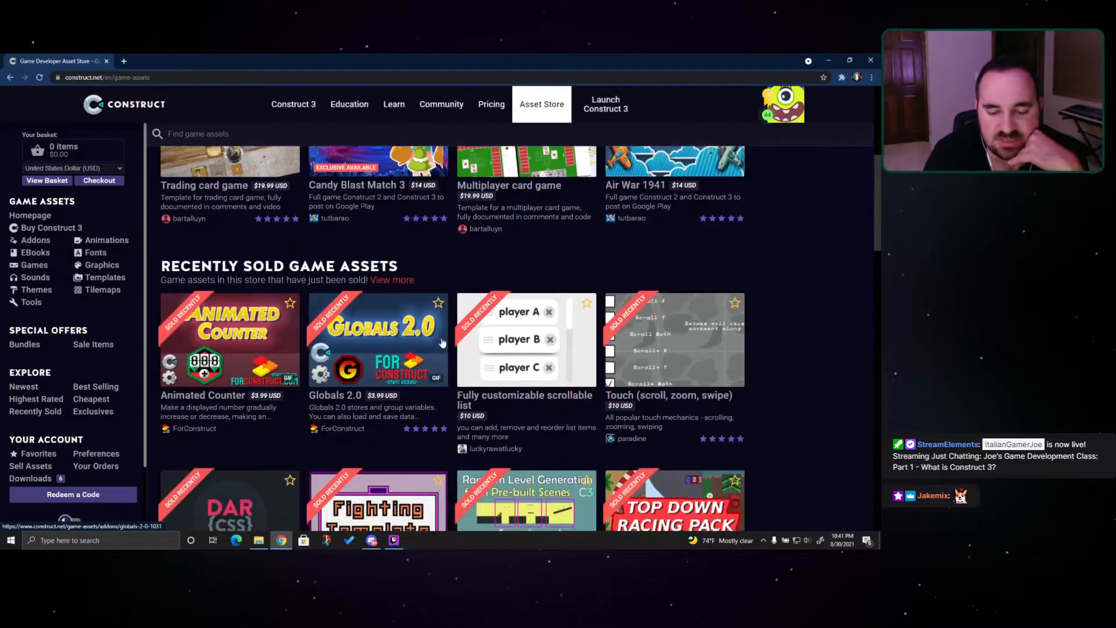
{"action": "scroll", "coordinate": [383, 238], "scroll_direction": "down", "scroll_amount": 2}
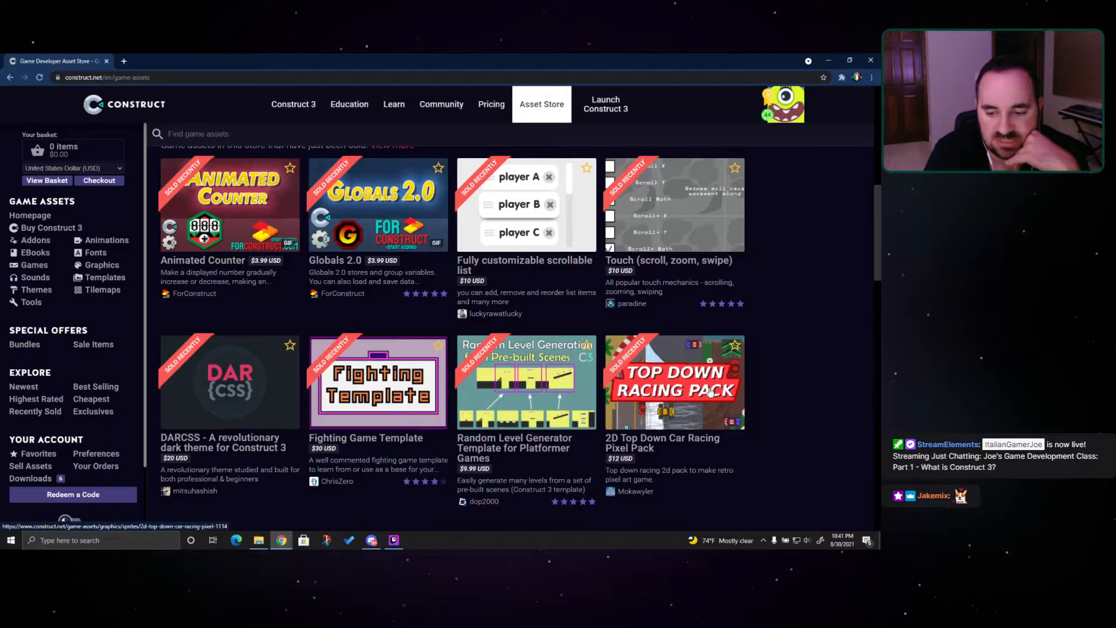
Look through the highest rated and newest game assets, and return to the start of the store page
{"action": "scroll", "coordinate": [674, 331], "scroll_direction": "down", "scroll_amount": 5}
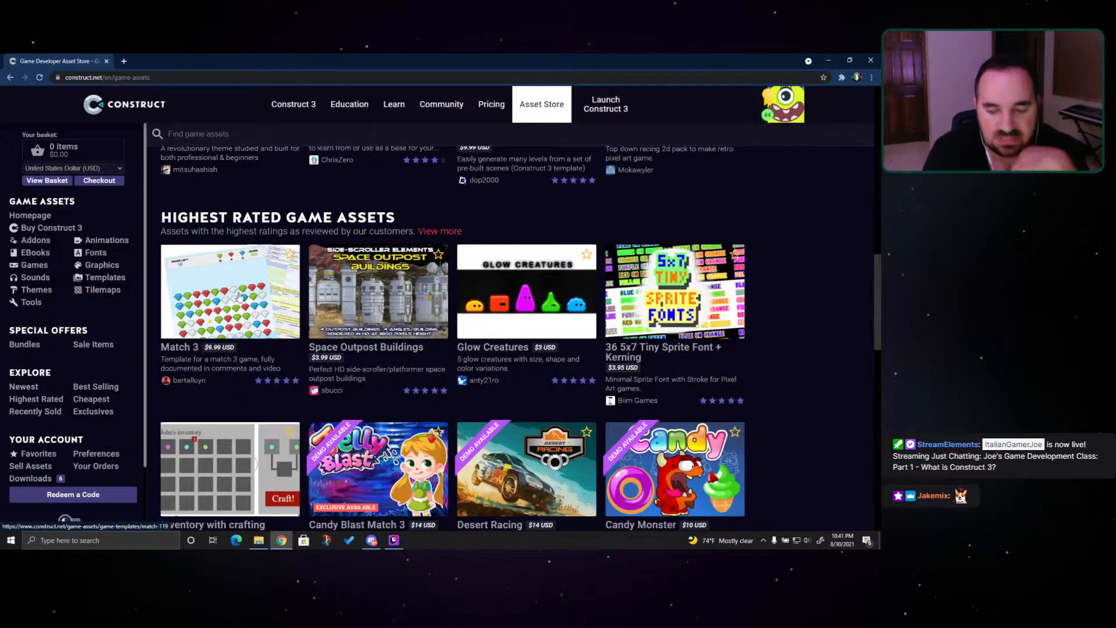
{"action": "scroll", "coordinate": [531, 197], "scroll_direction": "down", "scroll_amount": 2}
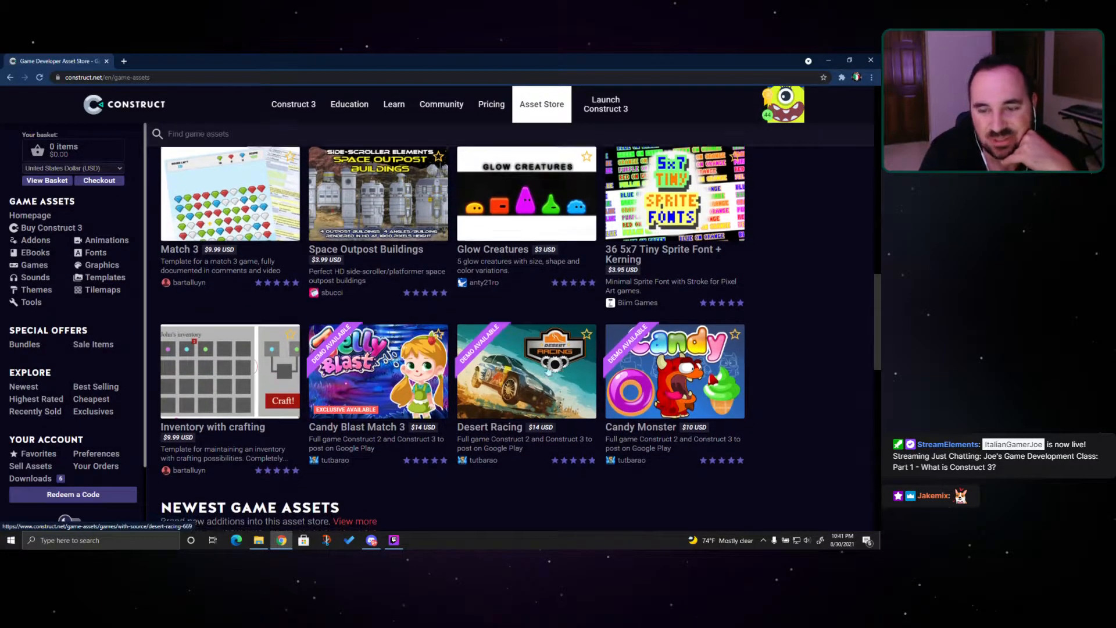
{"action": "scroll", "coordinate": [347, 389], "scroll_direction": "down", "scroll_amount": 7}
{"action": "scroll", "coordinate": [371, 358], "scroll_direction": "down", "scroll_amount": 3}
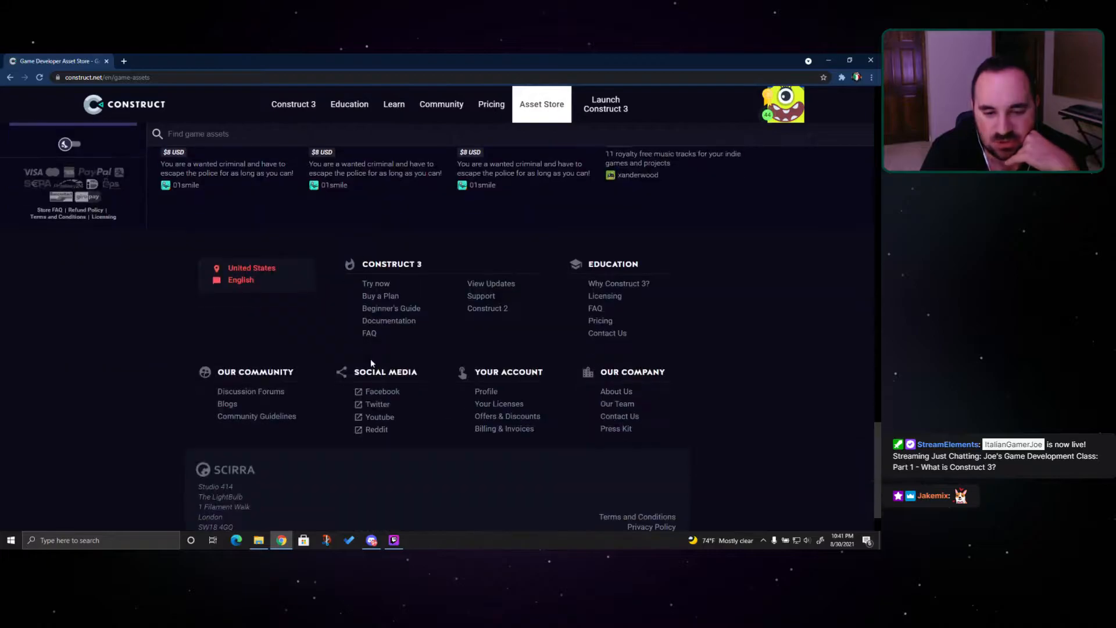
{"action": "scroll", "coordinate": [371, 358], "scroll_direction": "up", "scroll_amount": 12}
{"action": "scroll", "coordinate": [453, 337], "scroll_direction": "up", "scroll_amount": 6}
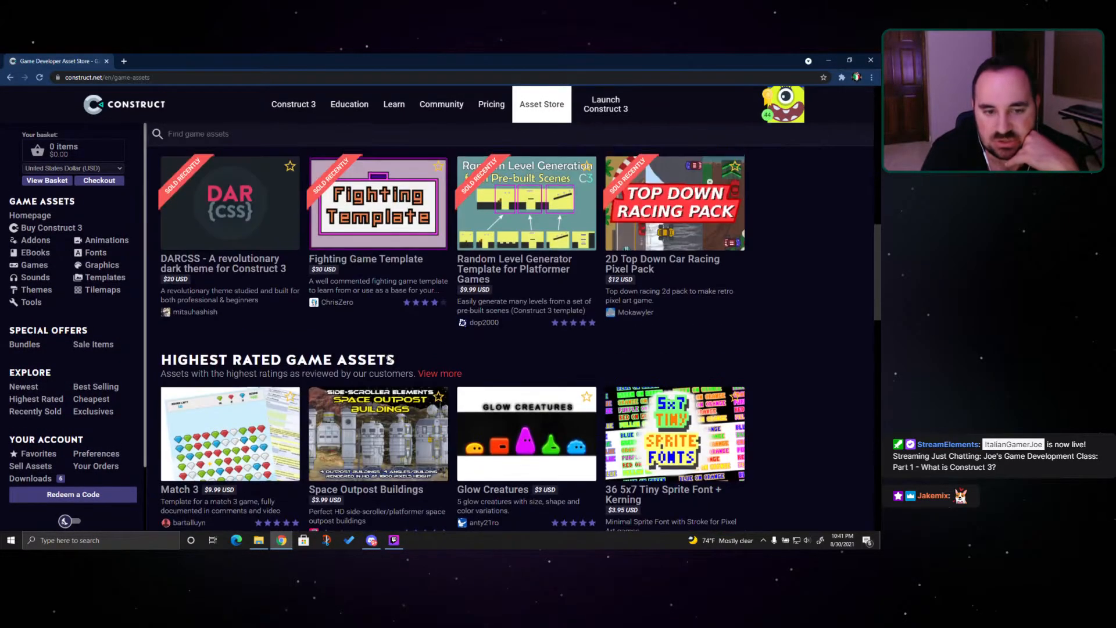
{"action": "scroll", "coordinate": [108, 244], "scroll_direction": "up", "scroll_amount": 6}
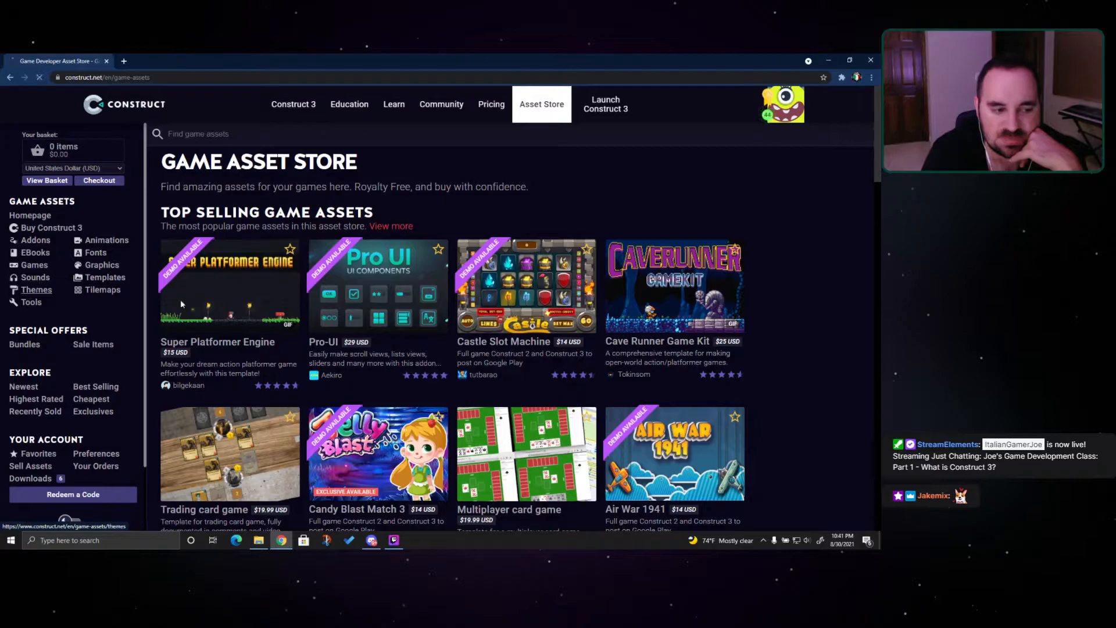
Open the Templates category of the store and look through its first page of game templates
{"action": "left_click", "coordinate": [95, 278]}
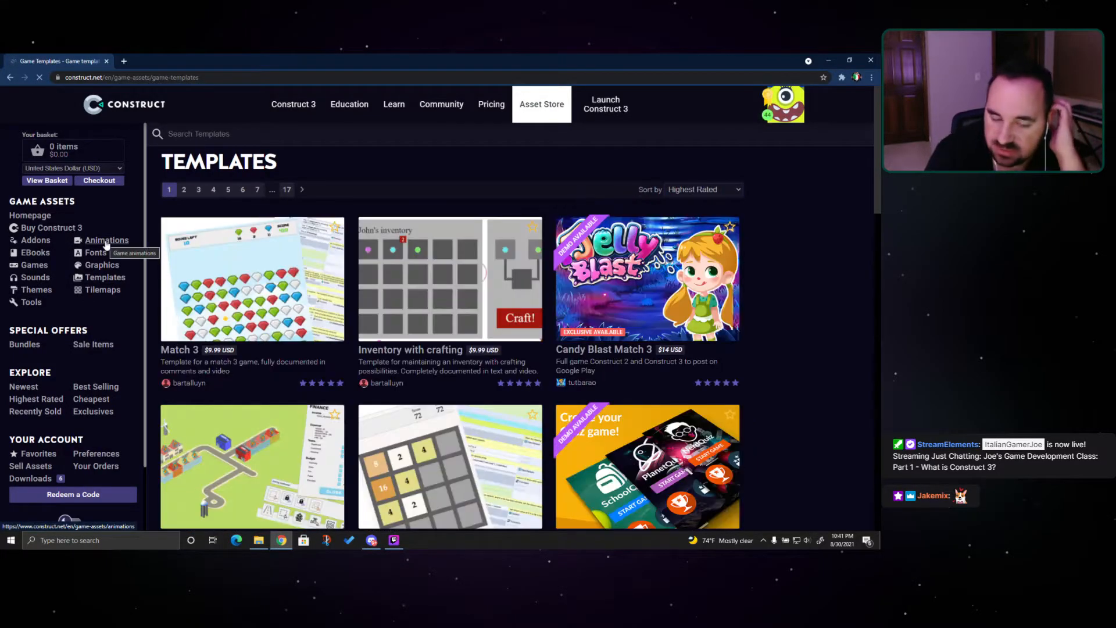
{"action": "scroll", "coordinate": [546, 313], "scroll_direction": "down", "scroll_amount": 5}
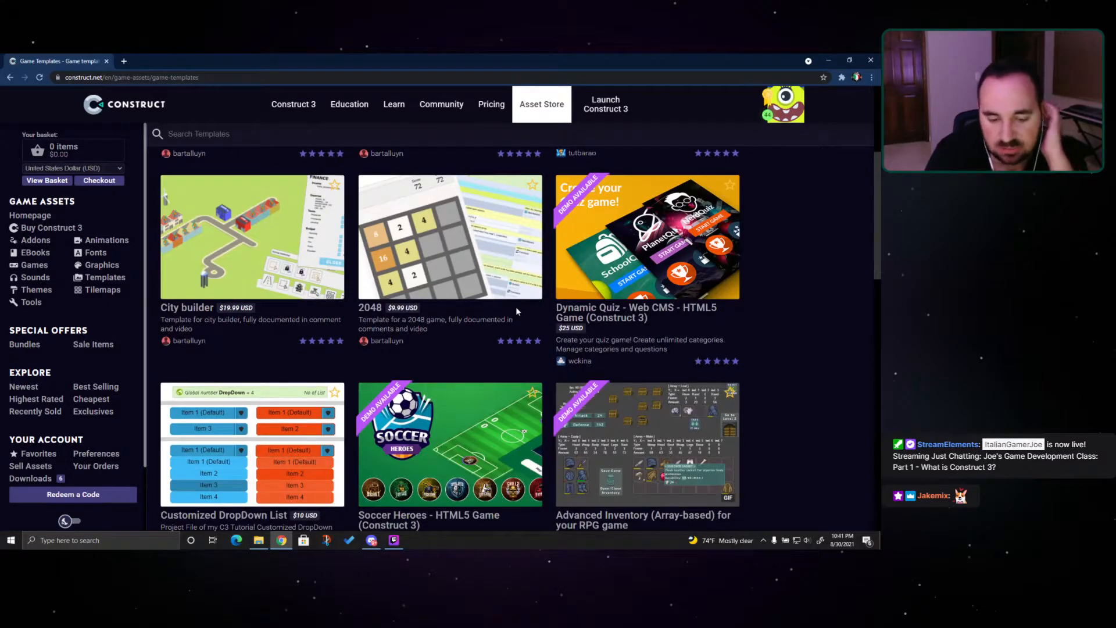
{"action": "scroll", "coordinate": [516, 313], "scroll_direction": "down", "scroll_amount": 3}
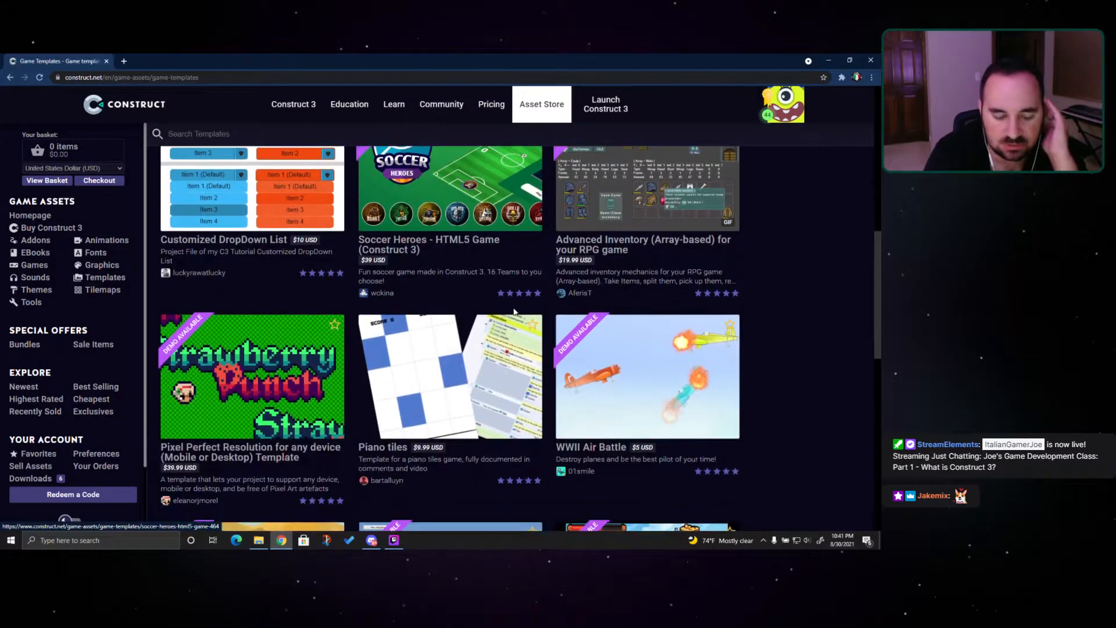
{"action": "scroll", "coordinate": [459, 320], "scroll_direction": "down", "scroll_amount": 2}
{"action": "scroll", "coordinate": [445, 306], "scroll_direction": "down", "scroll_amount": 2}
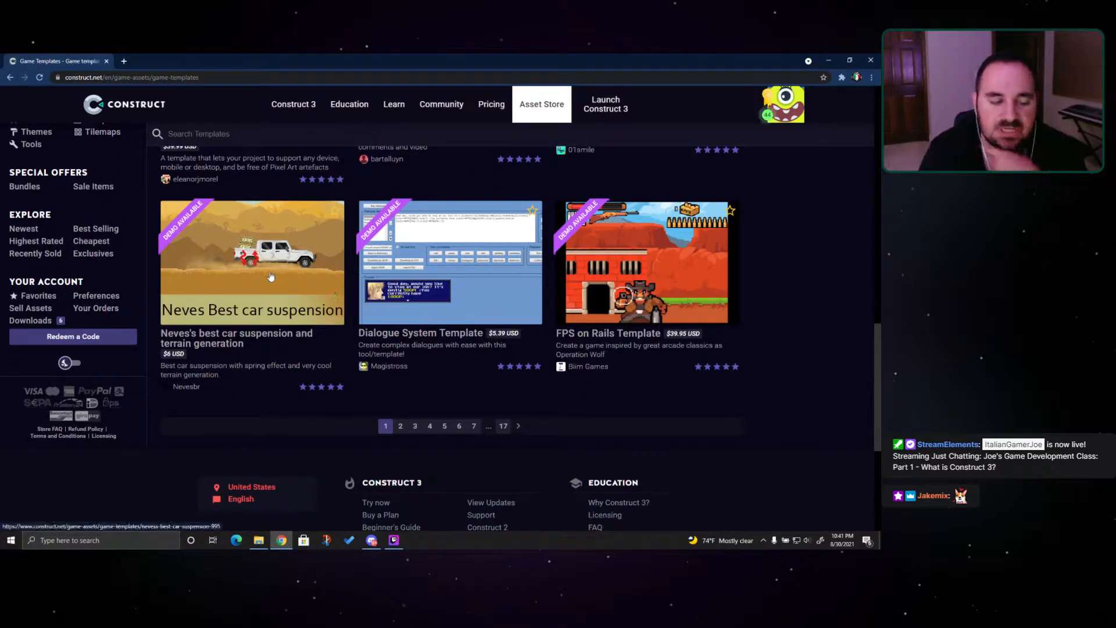
Open the Best Selling game assets and look through the first page
{"action": "left_click", "coordinate": [94, 229]}
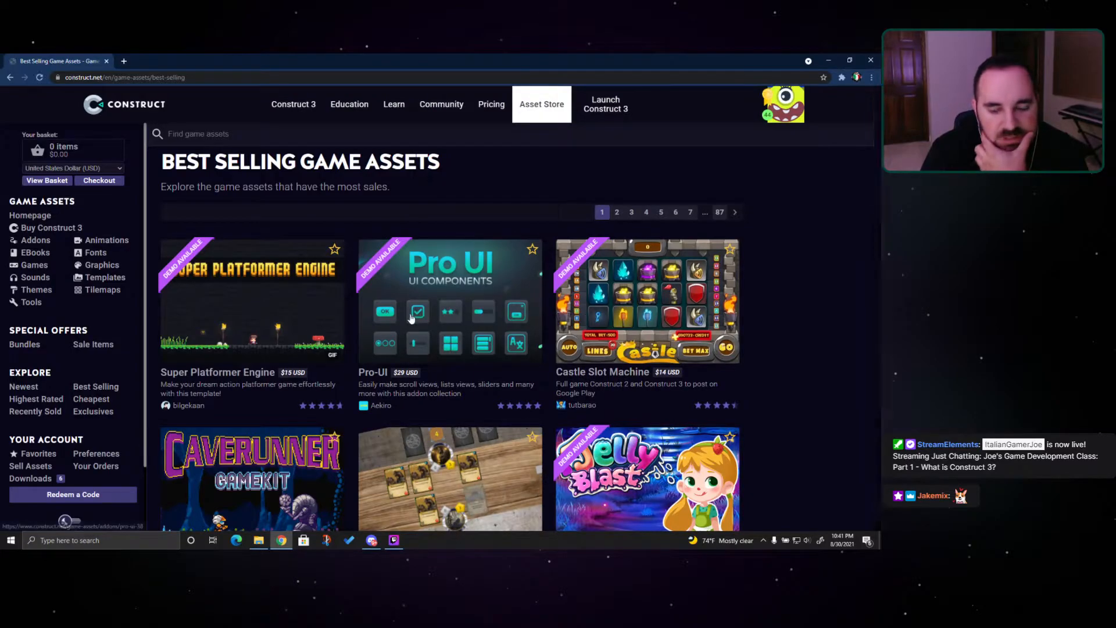
{"action": "scroll", "coordinate": [411, 316], "scroll_direction": "down", "scroll_amount": 2}
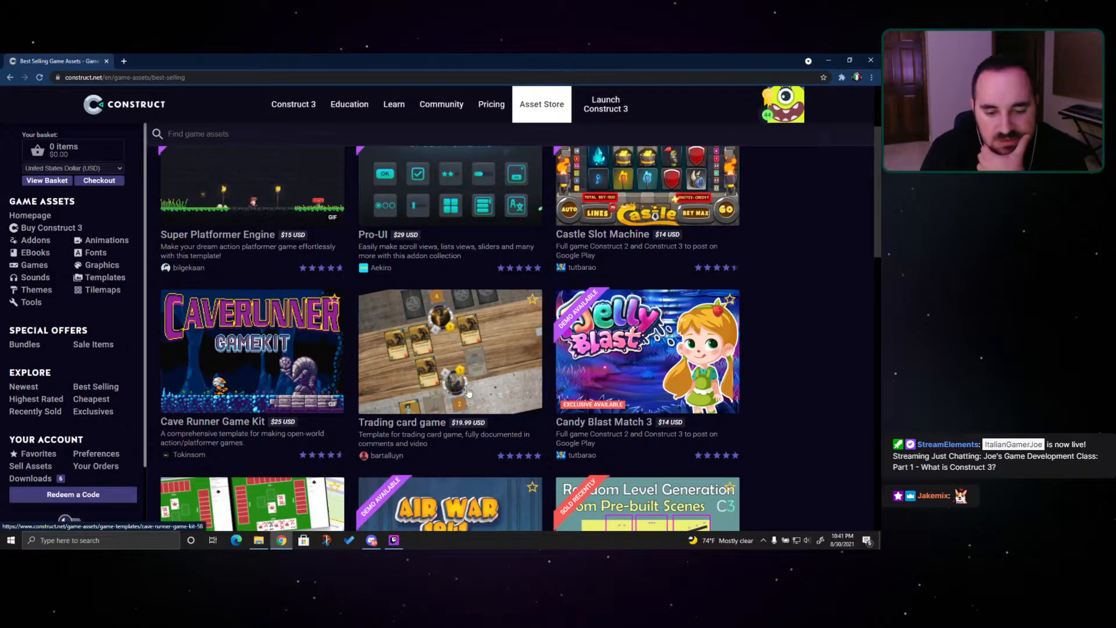
{"action": "scroll", "coordinate": [454, 348], "scroll_direction": "down", "scroll_amount": 5}
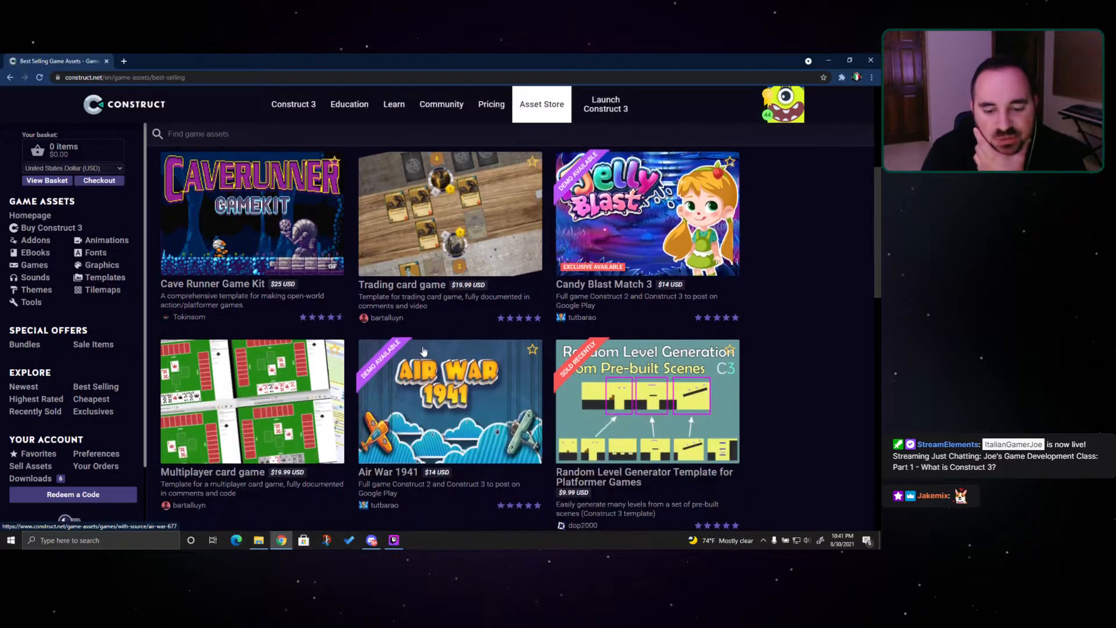
{"action": "scroll", "coordinate": [447, 337], "scroll_direction": "down", "scroll_amount": 5}
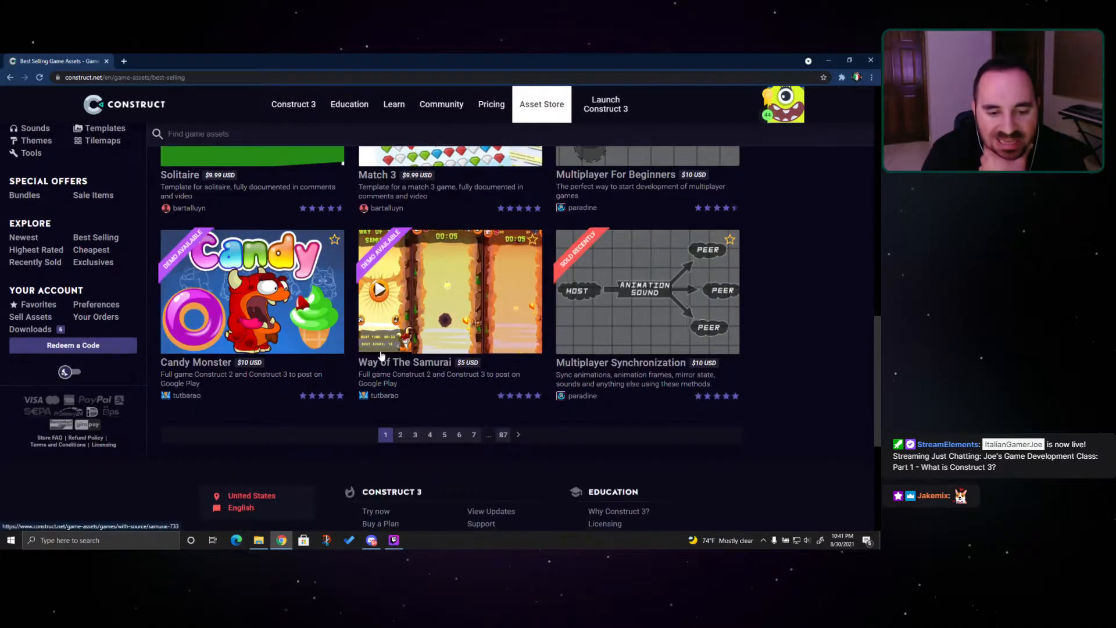
Go to page 2 of the best selling game assets and look through its listings
{"action": "left_click", "coordinate": [401, 435]}
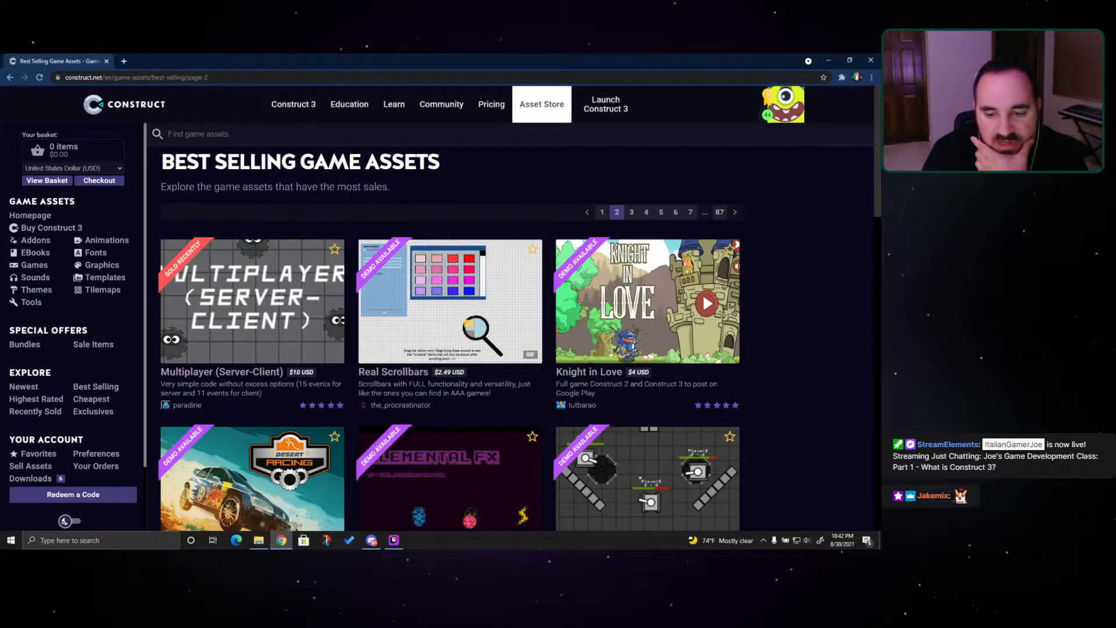
{"action": "scroll", "coordinate": [333, 381], "scroll_direction": "down", "scroll_amount": 5}
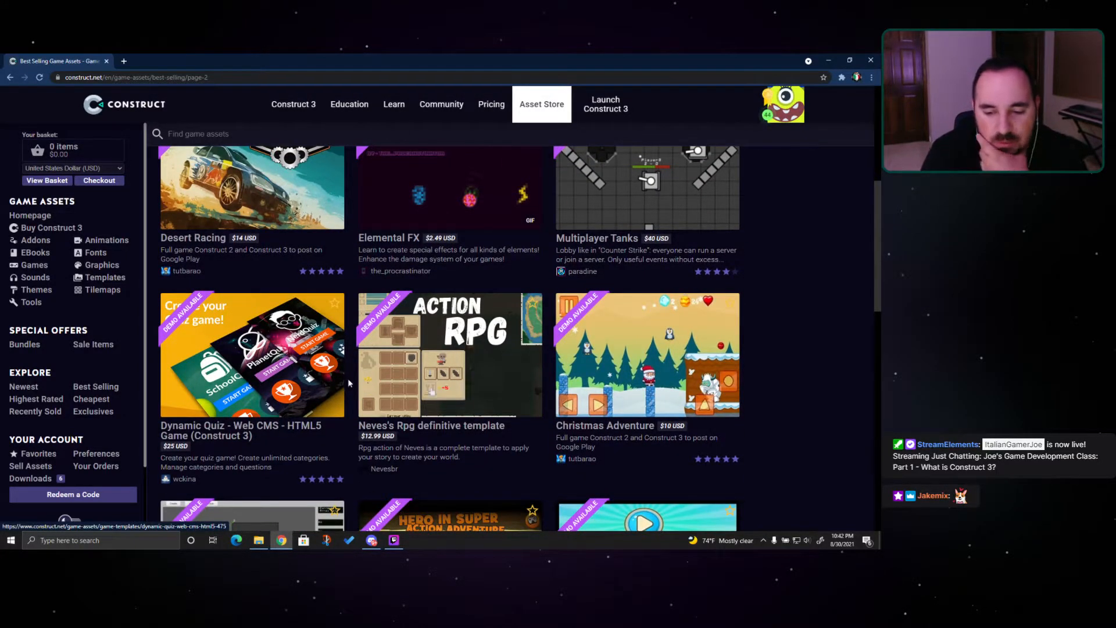
{"action": "scroll", "coordinate": [348, 378], "scroll_direction": "down", "scroll_amount": 4}
{"action": "scroll", "coordinate": [608, 297], "scroll_direction": "up", "scroll_amount": 2}
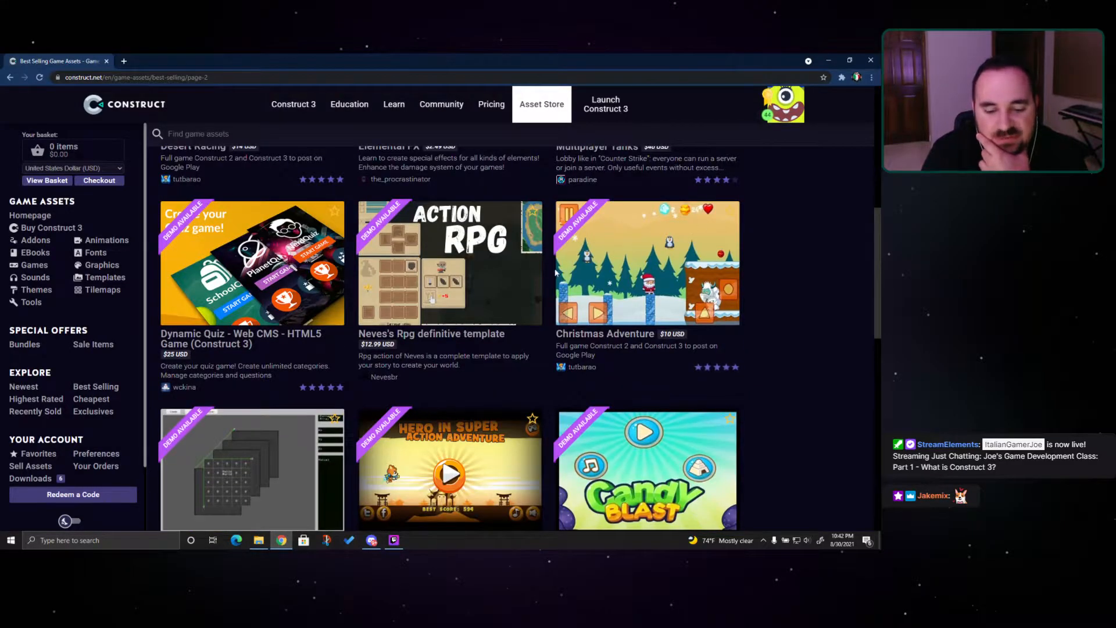
{"action": "scroll", "coordinate": [682, 297], "scroll_direction": "down", "scroll_amount": 2}
{"action": "scroll", "coordinate": [464, 350], "scroll_direction": "down", "scroll_amount": 3}
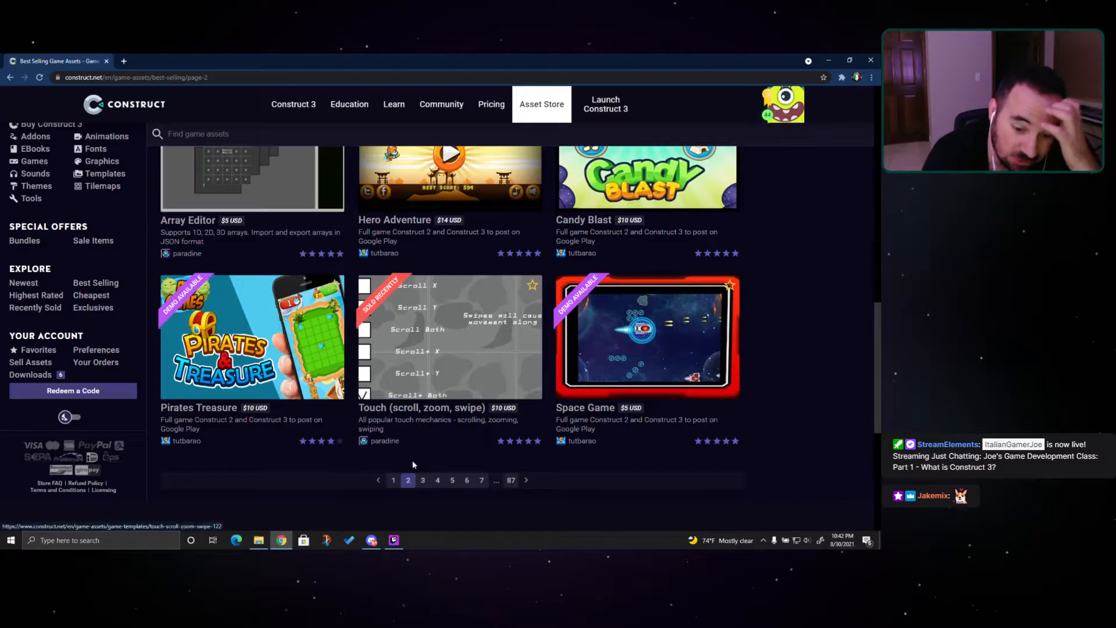
Go to page 3 of the best selling game assets and look through its listings
{"action": "left_click", "coordinate": [420, 480]}
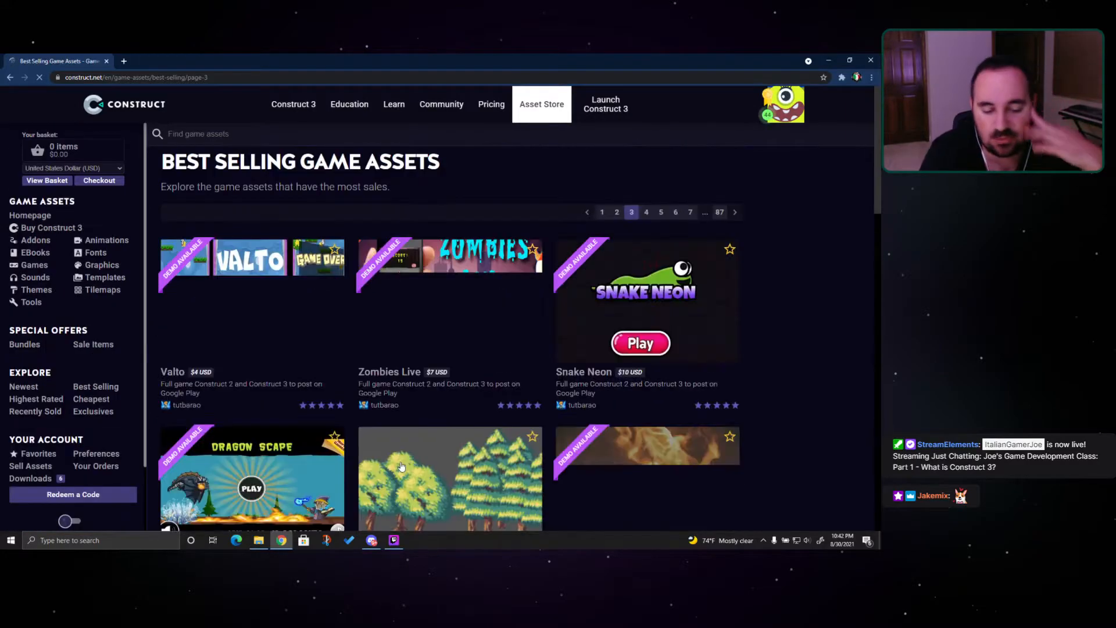
{"action": "scroll", "coordinate": [350, 352], "scroll_direction": "down", "scroll_amount": 2}
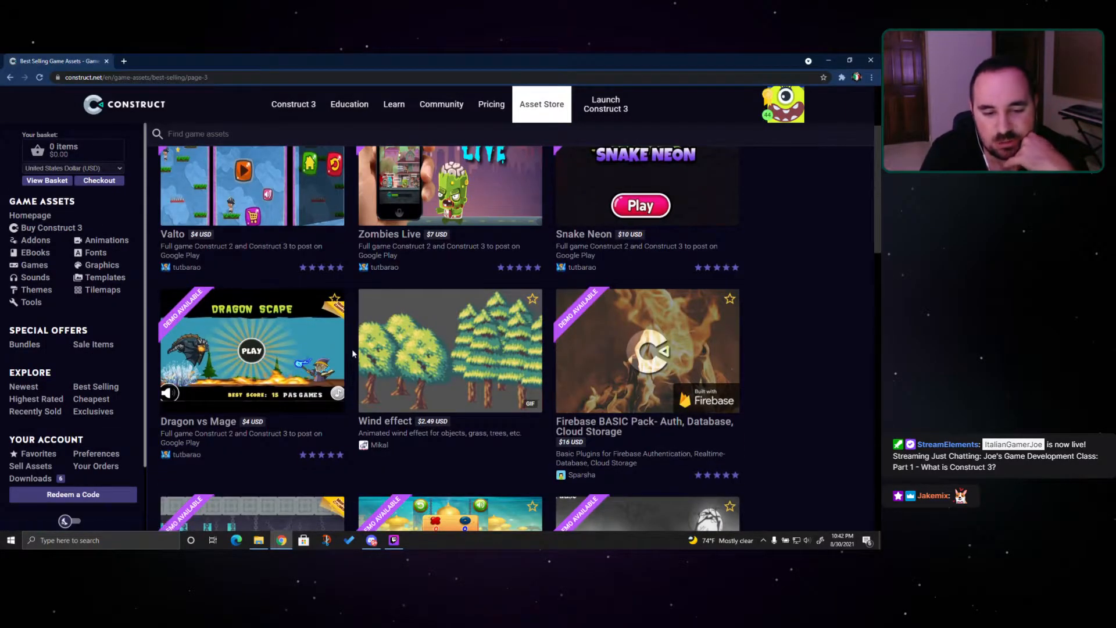
{"action": "scroll", "coordinate": [372, 346], "scroll_direction": "down", "scroll_amount": 2}
{"action": "scroll", "coordinate": [608, 320], "scroll_direction": "down", "scroll_amount": 4}
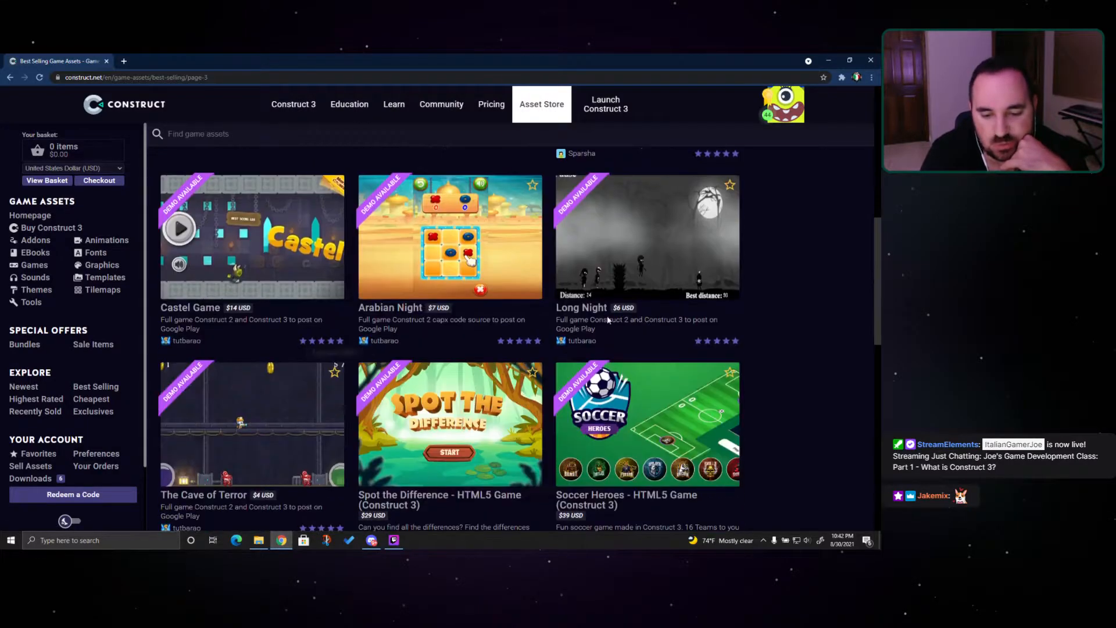
{"action": "scroll", "coordinate": [431, 304], "scroll_direction": "down", "scroll_amount": 3}
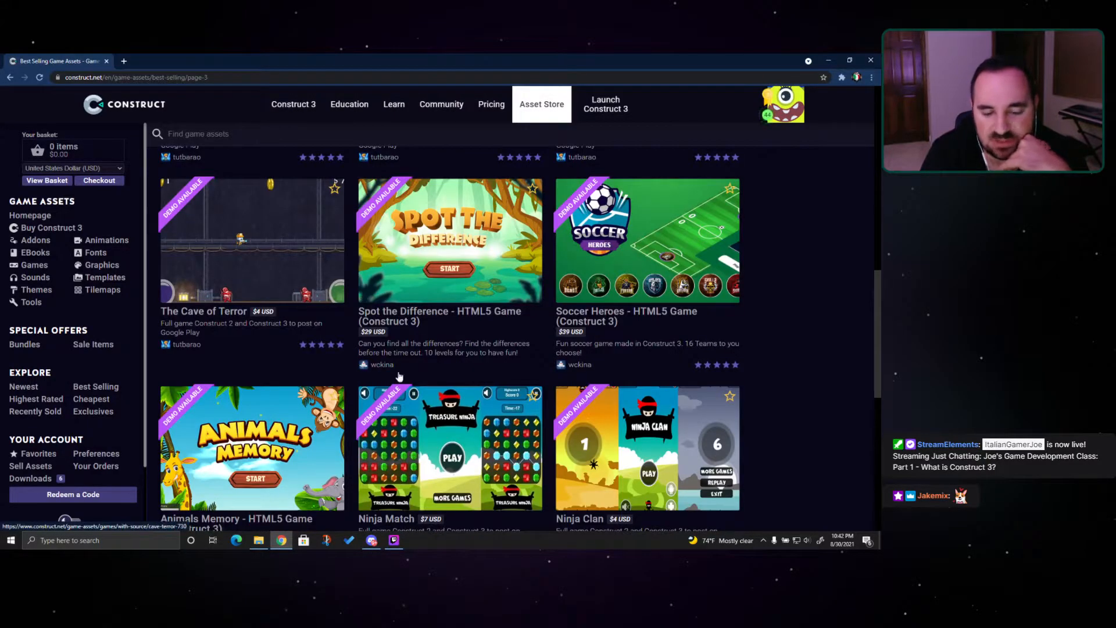
{"action": "scroll", "coordinate": [464, 384], "scroll_direction": "down", "scroll_amount": 2}
Look through page 4 of the best selling game assets and return to page 1
{"action": "left_click", "coordinate": [438, 474]}
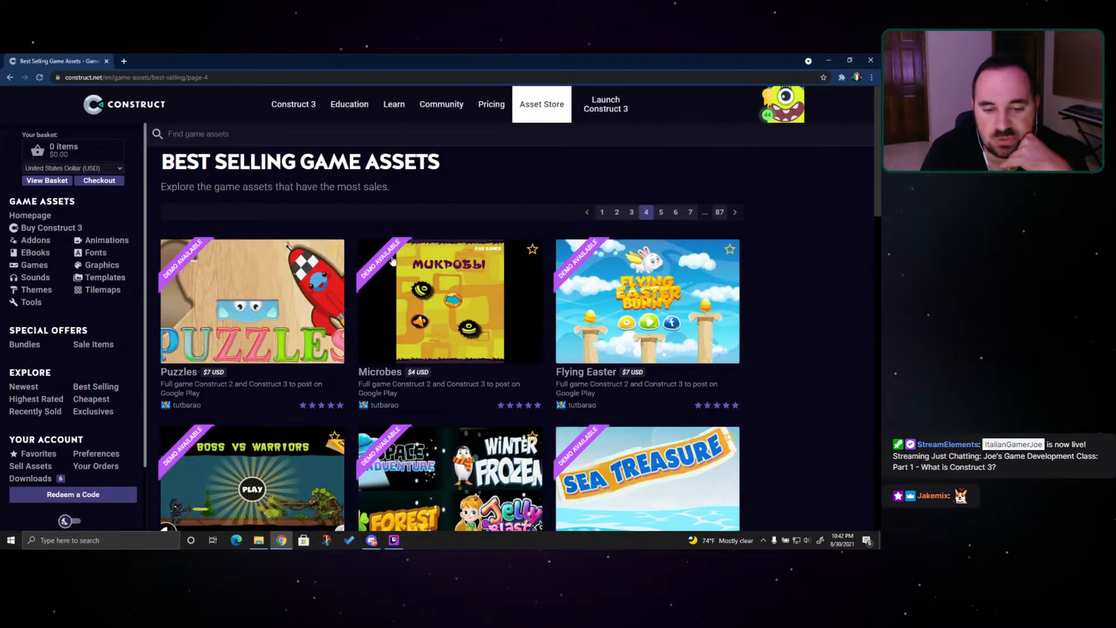
{"action": "scroll", "coordinate": [266, 386], "scroll_direction": "down", "scroll_amount": 3}
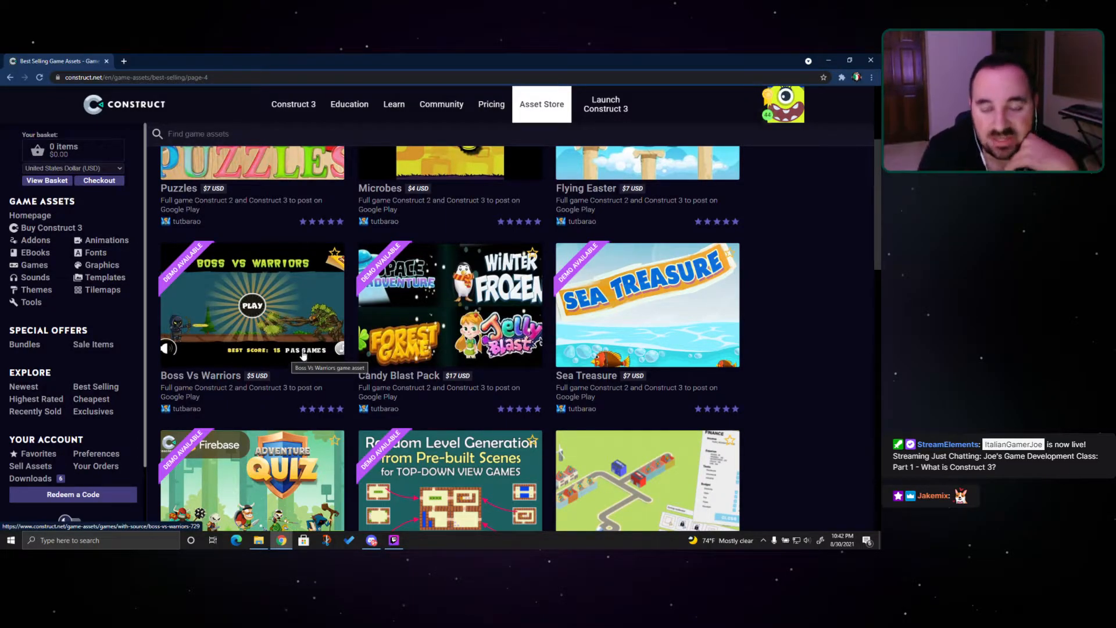
{"action": "scroll", "coordinate": [303, 356], "scroll_direction": "down", "scroll_amount": 12}
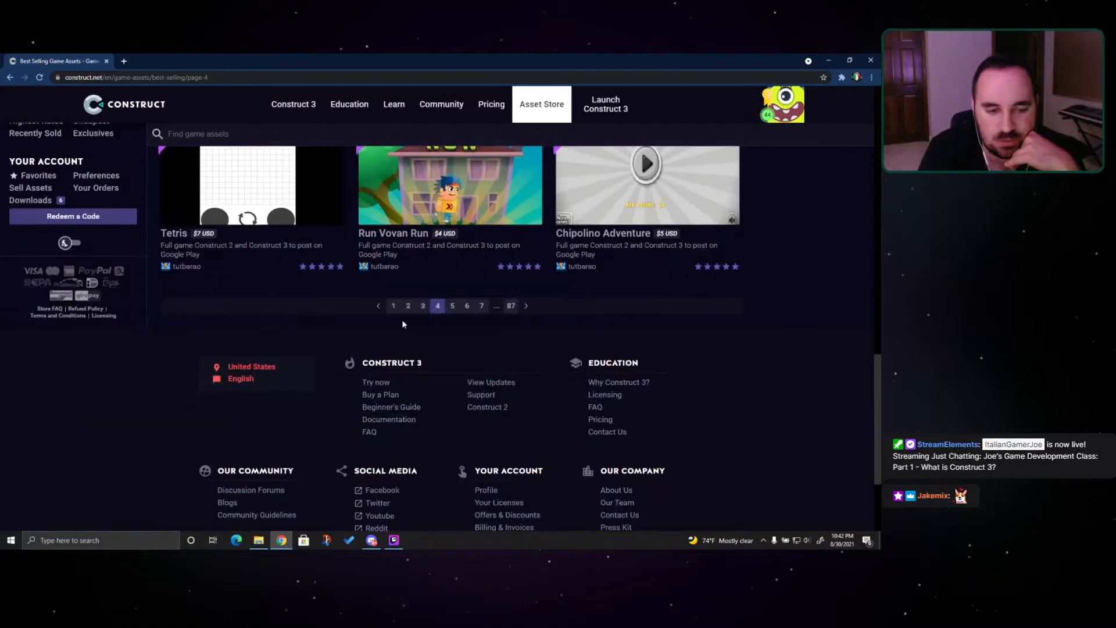
{"action": "left_click", "coordinate": [394, 306]}
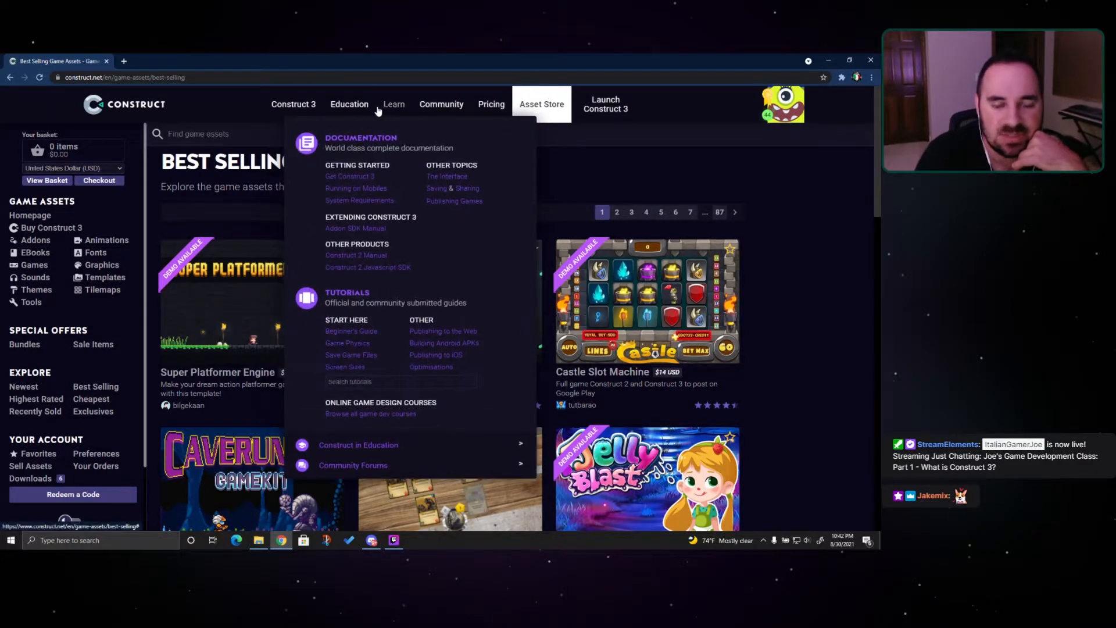
Open the Construct 3 documentation and look through the manual's welcome page, including Errata and Creative Commons license
{"action": "mouse_move", "coordinate": [399, 112]}
{"action": "left_click", "coordinate": [361, 139]}
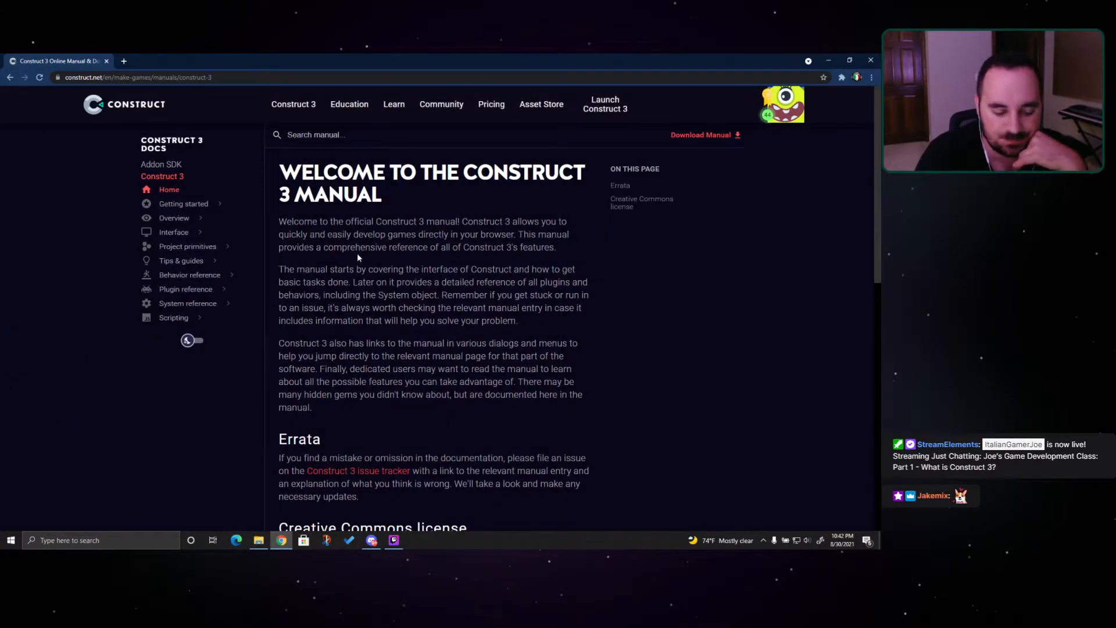
{"action": "scroll", "coordinate": [358, 256], "scroll_direction": "down", "scroll_amount": 4}
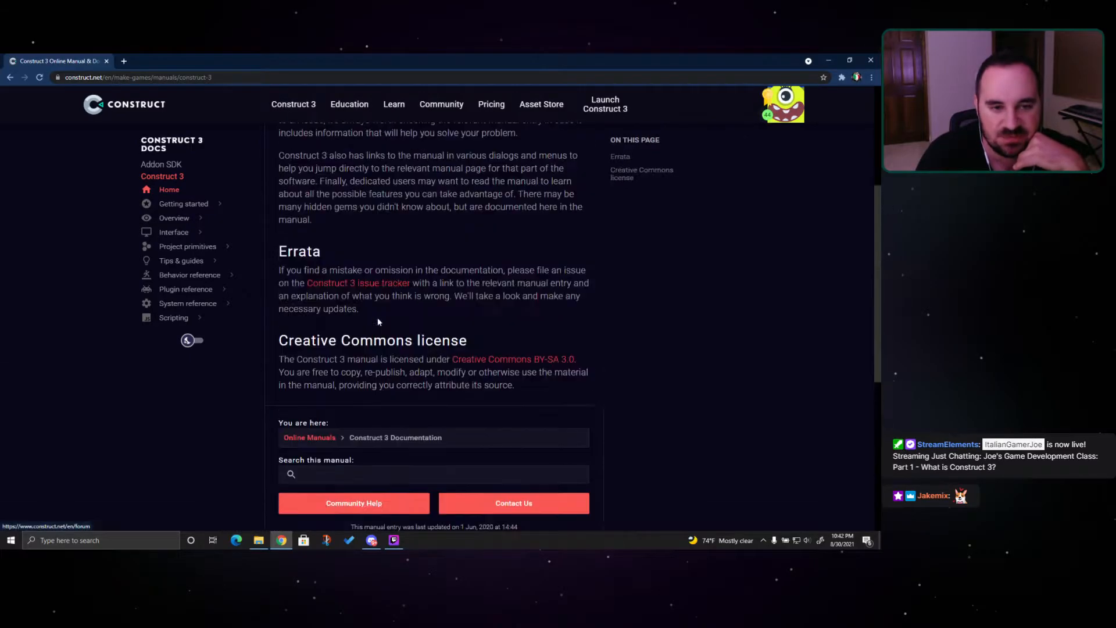
Open the Getting started section of the Construct 3 manual and look through the Get Construct 3 page down to Updates
{"action": "scroll", "coordinate": [378, 322], "scroll_direction": "up", "scroll_amount": 4}
{"action": "scroll", "coordinate": [356, 318], "scroll_direction": "down", "scroll_amount": 4}
{"action": "scroll", "coordinate": [202, 224], "scroll_direction": "up", "scroll_amount": 4}
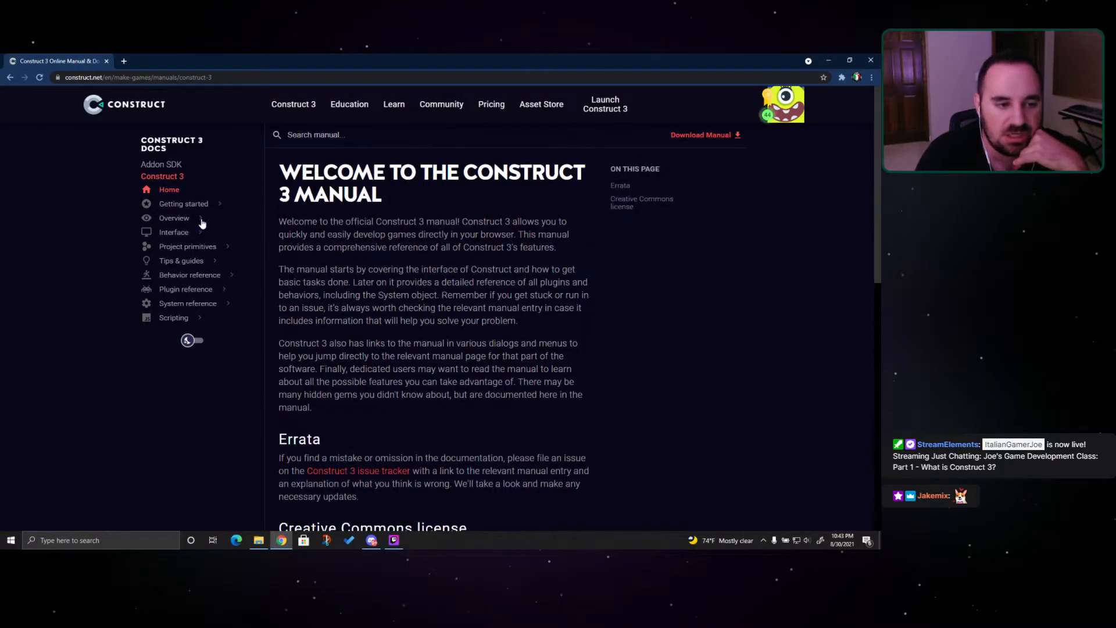
{"action": "left_click", "coordinate": [171, 204]}
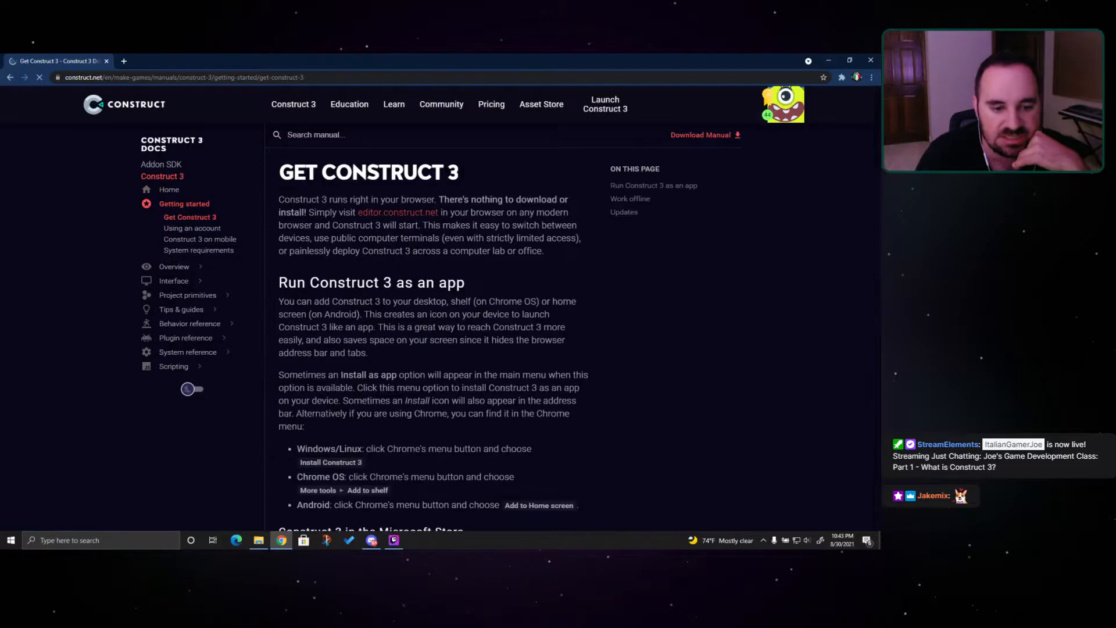
{"action": "scroll", "coordinate": [422, 324], "scroll_direction": "down", "scroll_amount": 6}
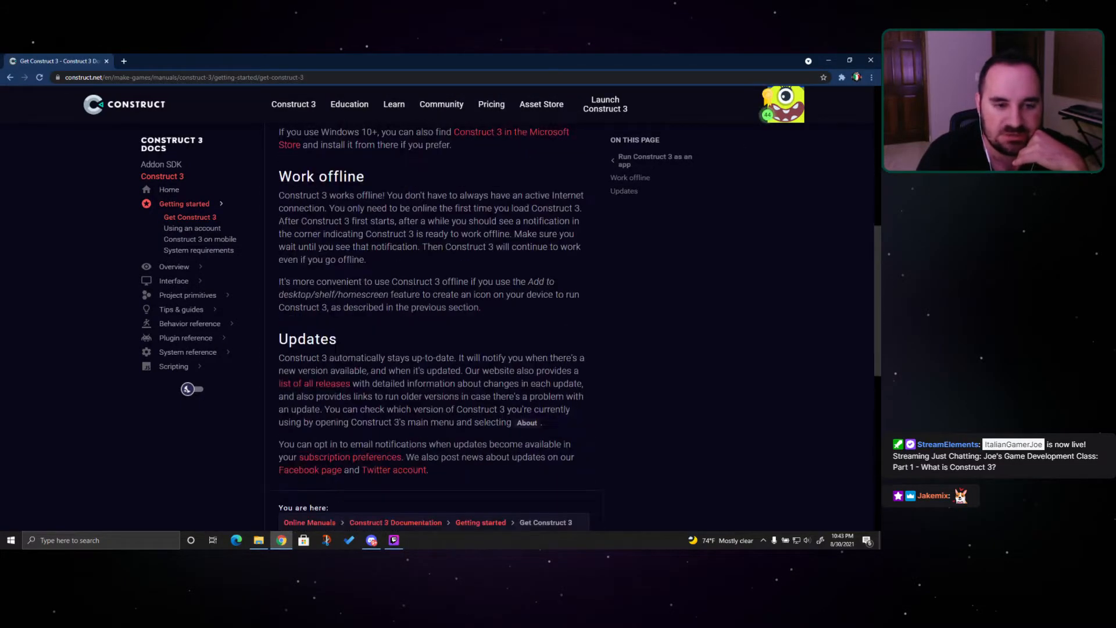
Browse the manual's Overview, Interface, Project primitives, Tips & guides and Behavior reference sections one after another
{"action": "left_click", "coordinate": [173, 267]}
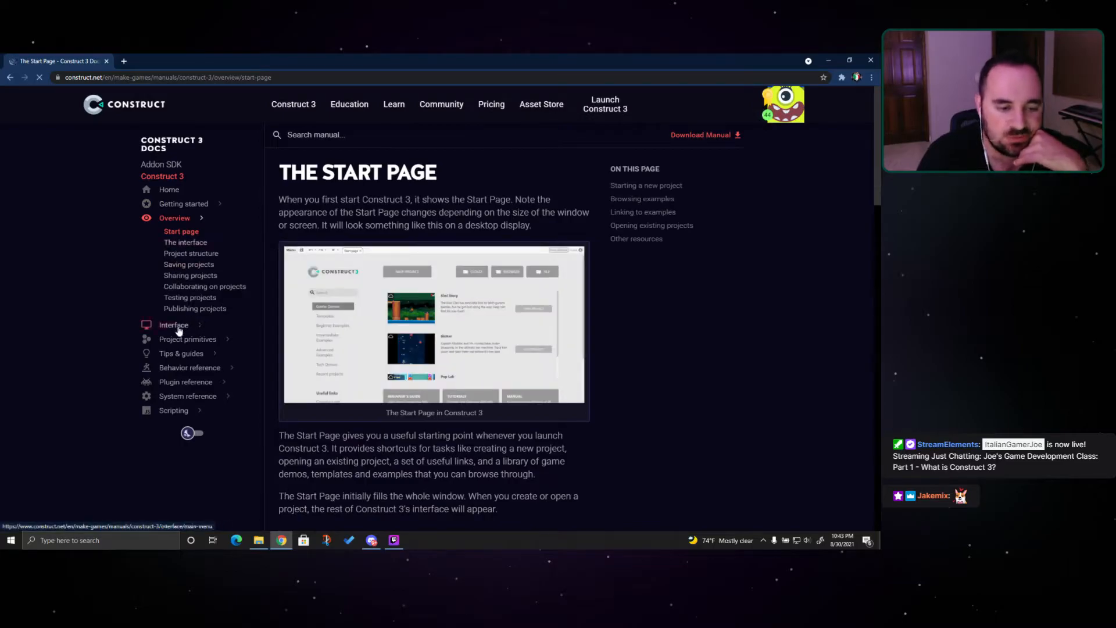
{"action": "left_click", "coordinate": [179, 329]}
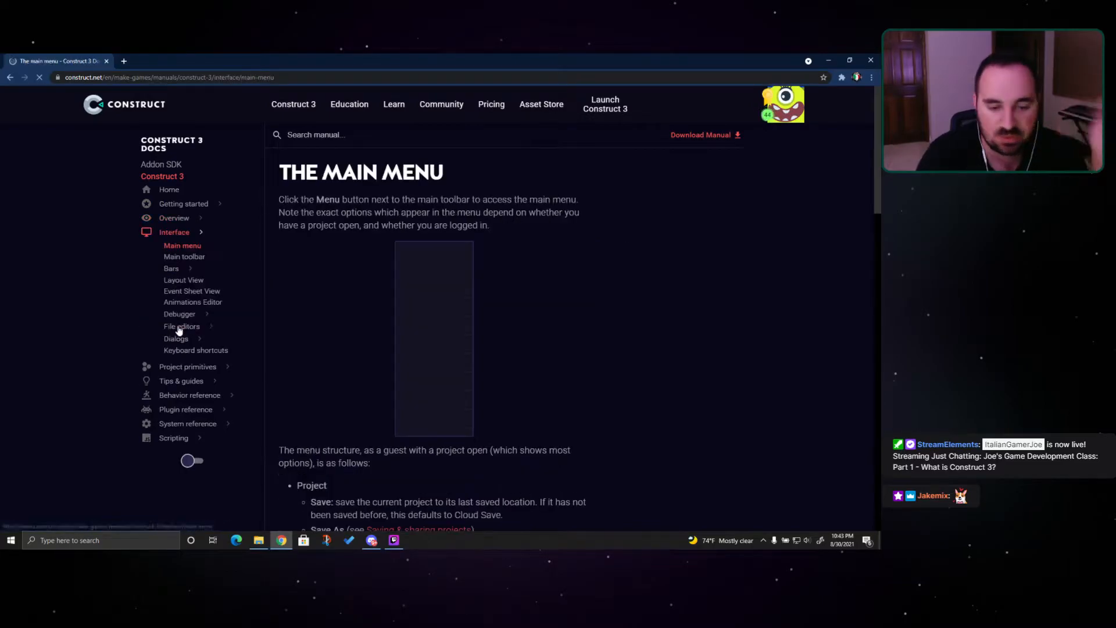
{"action": "left_click", "coordinate": [180, 371]}
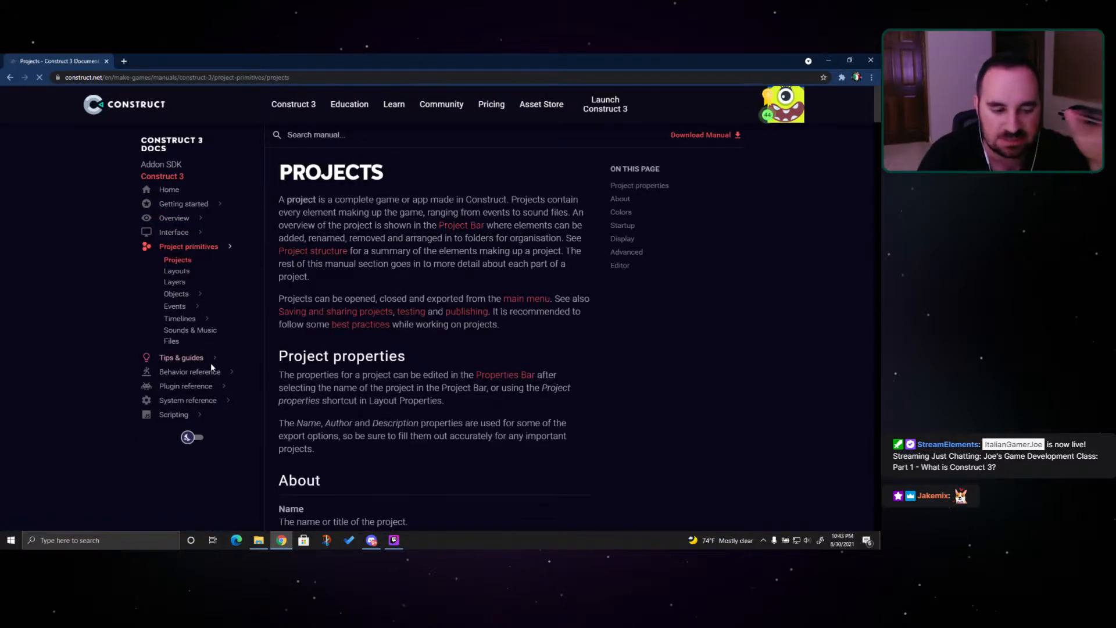
{"action": "left_click", "coordinate": [198, 359]}
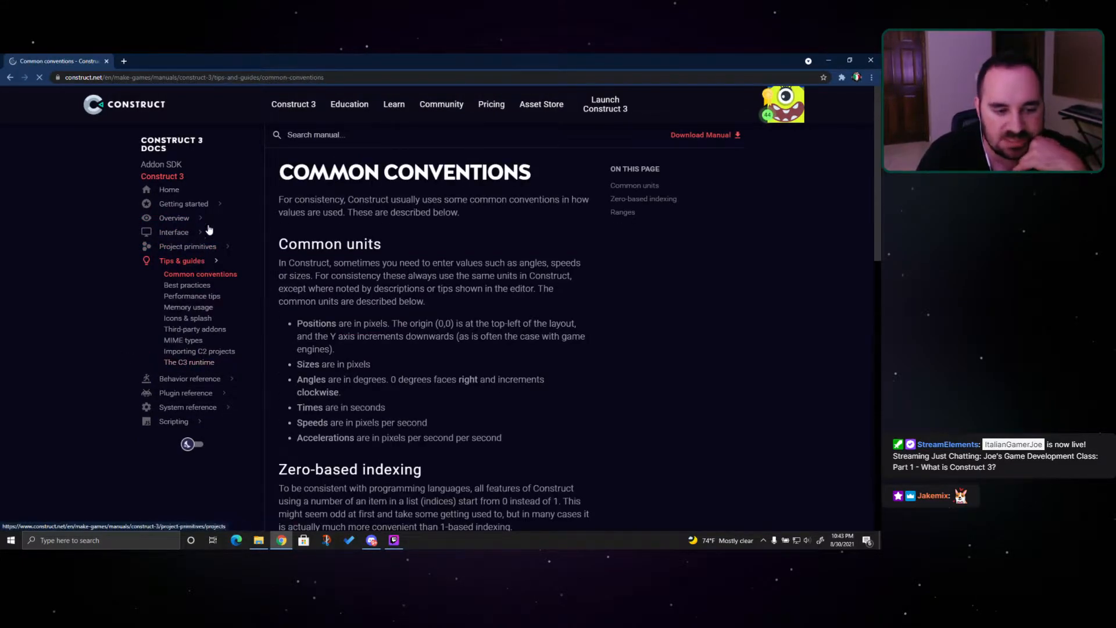
{"action": "left_click", "coordinate": [172, 379]}
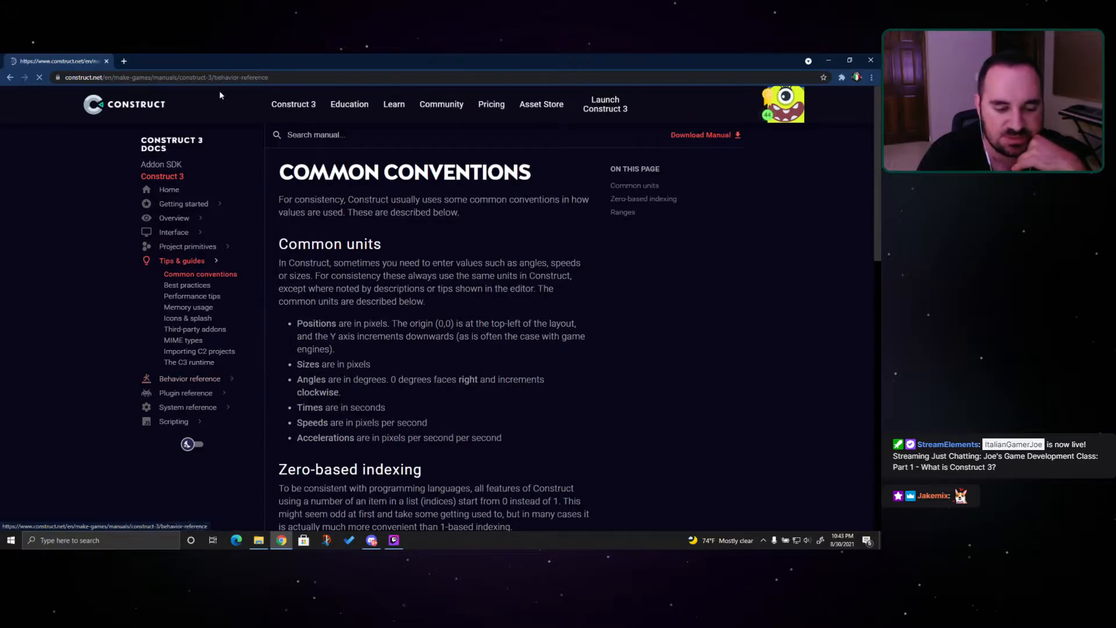
Open the Construct community forums and look over the Construct 3 discussion categories
{"action": "mouse_move", "coordinate": [394, 109]}
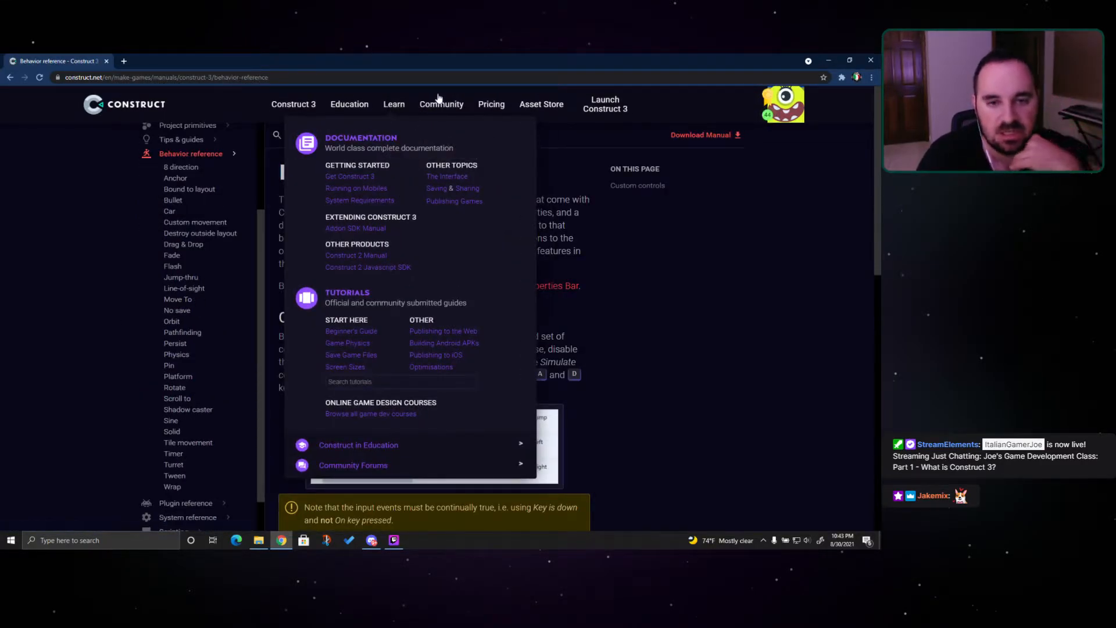
{"action": "mouse_move", "coordinate": [437, 113]}
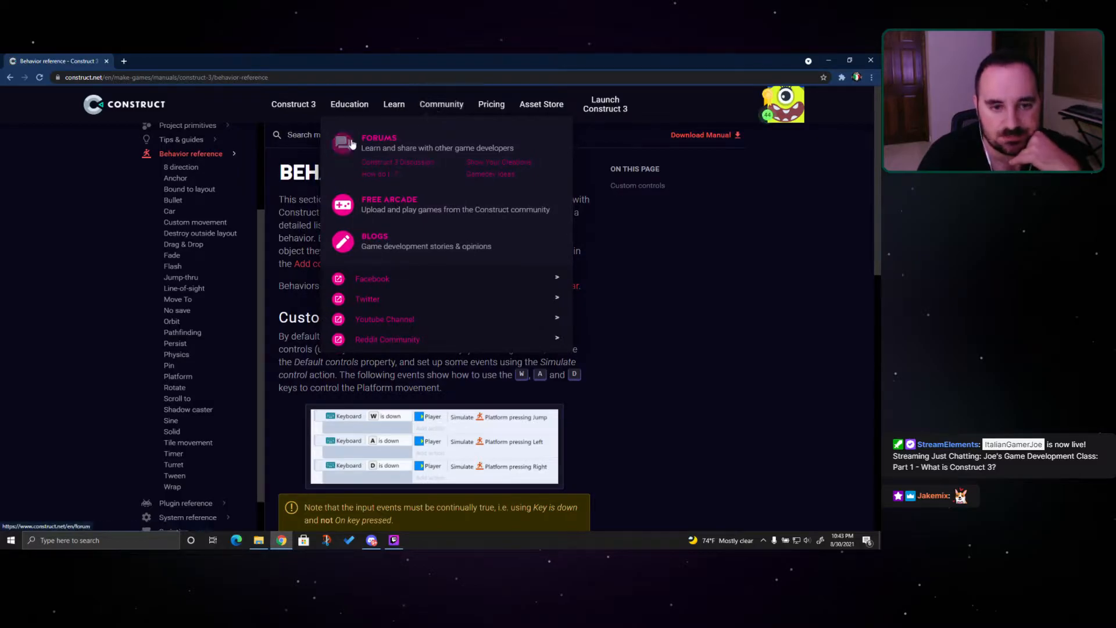
{"action": "left_click", "coordinate": [381, 145]}
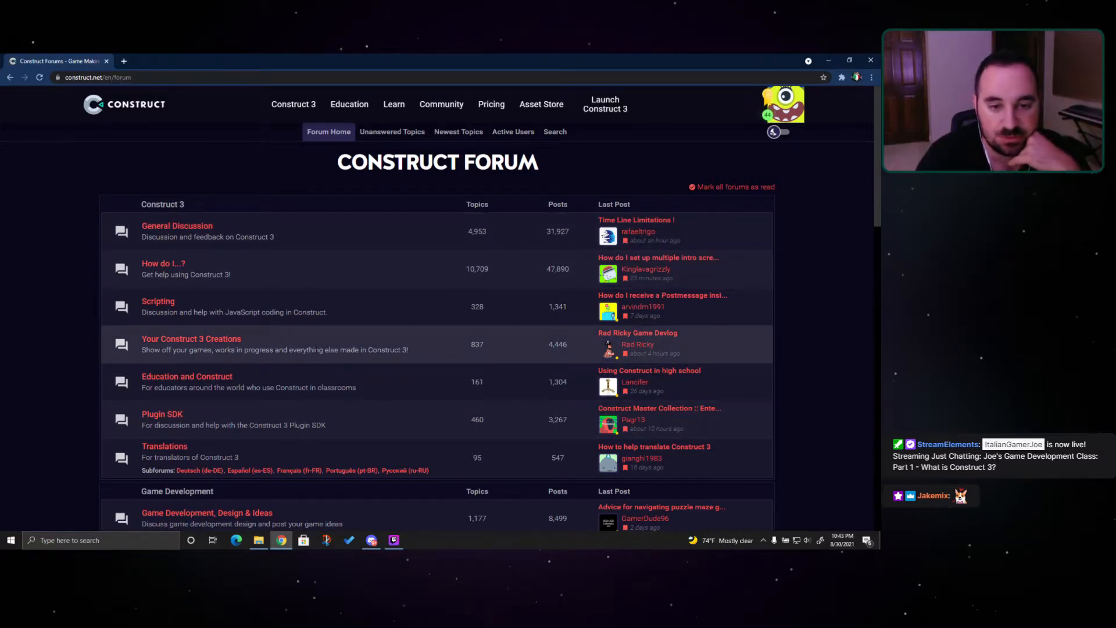
Open the community's Free Arcade and look over its free online browser games
{"action": "mouse_move", "coordinate": [432, 105]}
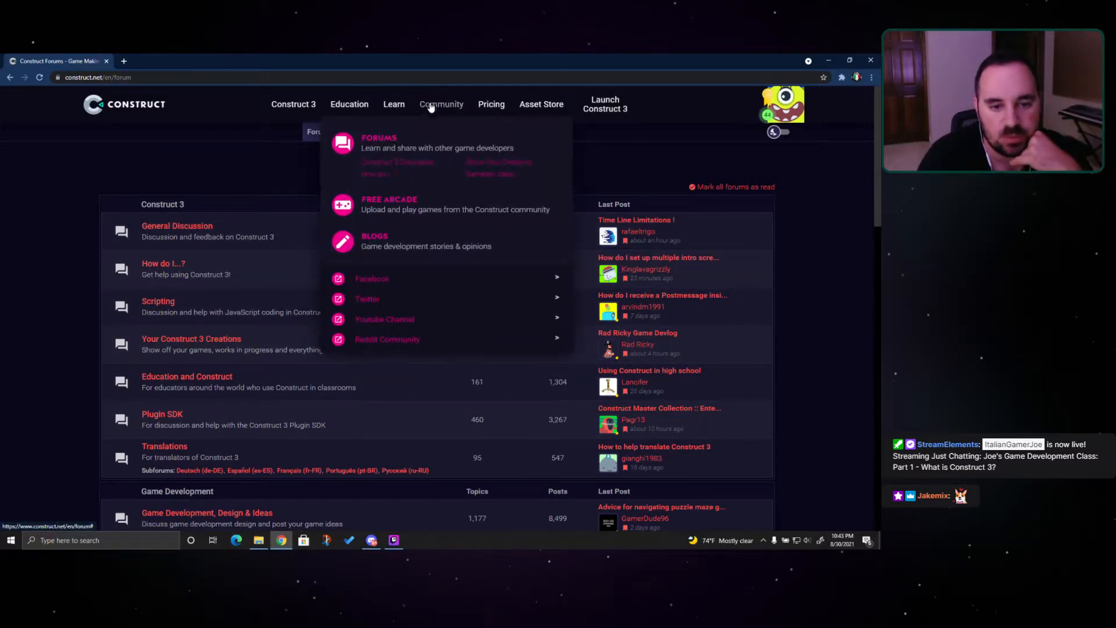
{"action": "left_click", "coordinate": [375, 201]}
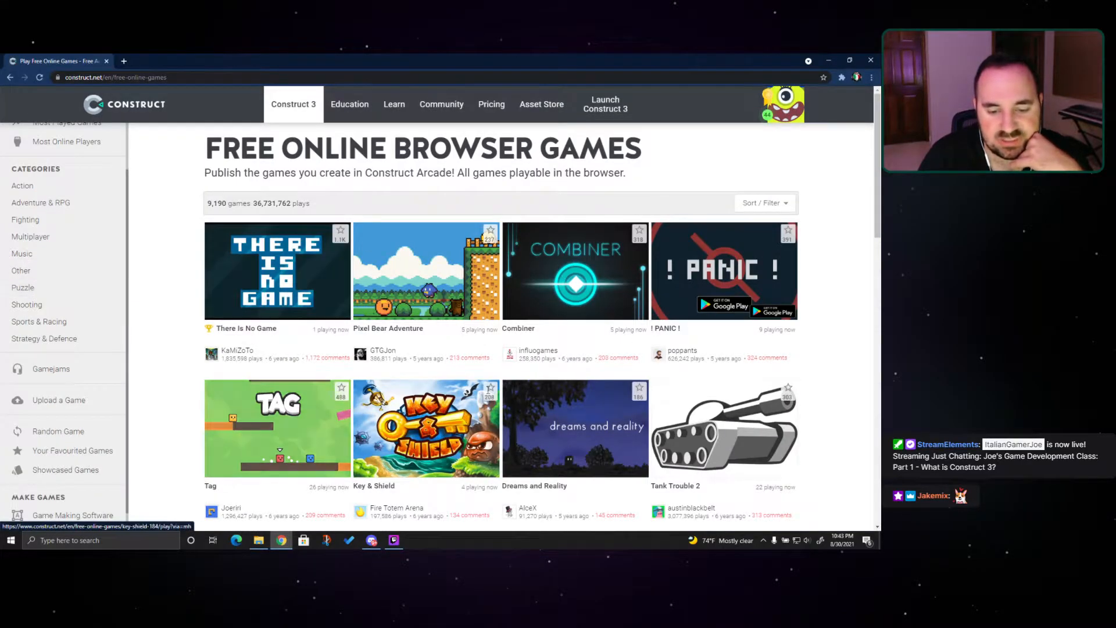
{"action": "mouse_move", "coordinate": [433, 105]}
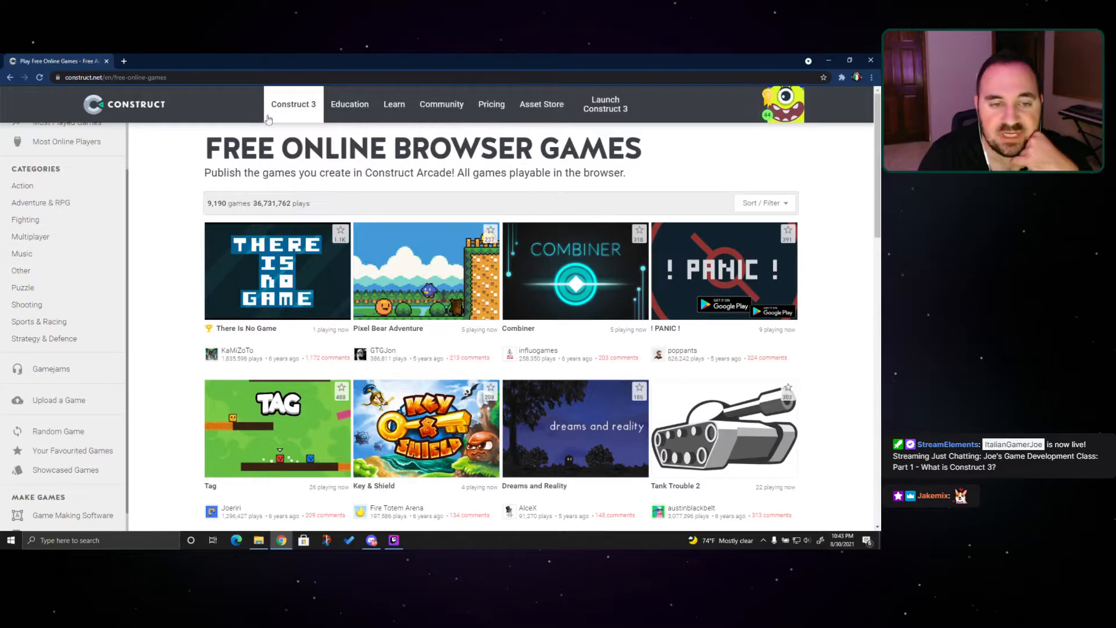
{"action": "mouse_move", "coordinate": [433, 156]}
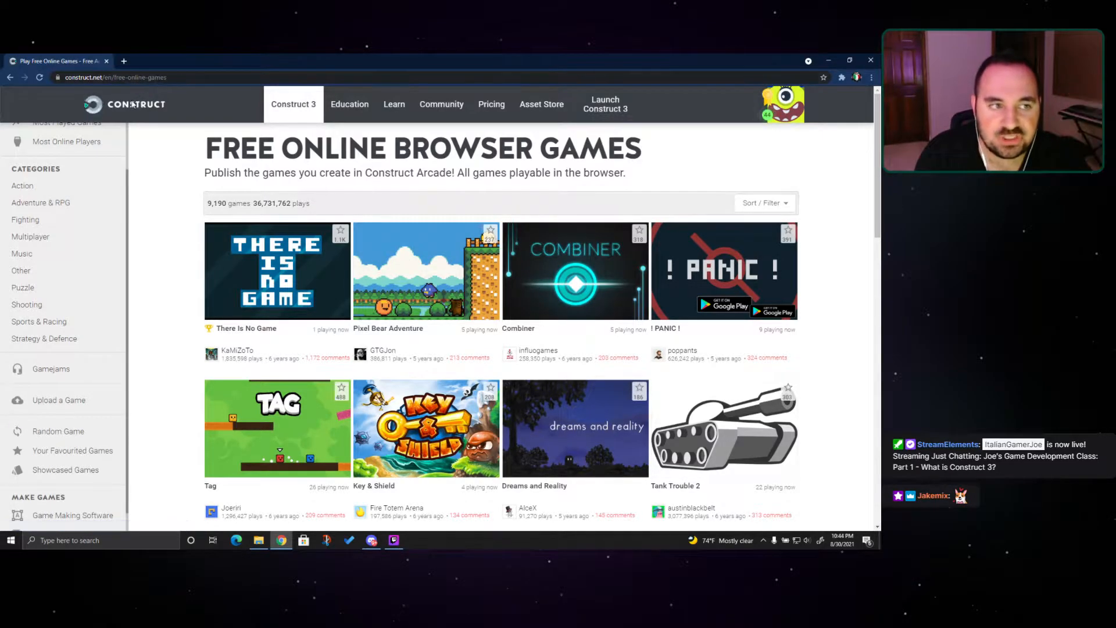
Return to the Construct home page and review its sections from Game Changing Visual Scripting to Publish & Sell Everywhere
{"action": "left_click", "coordinate": [9, 78]}
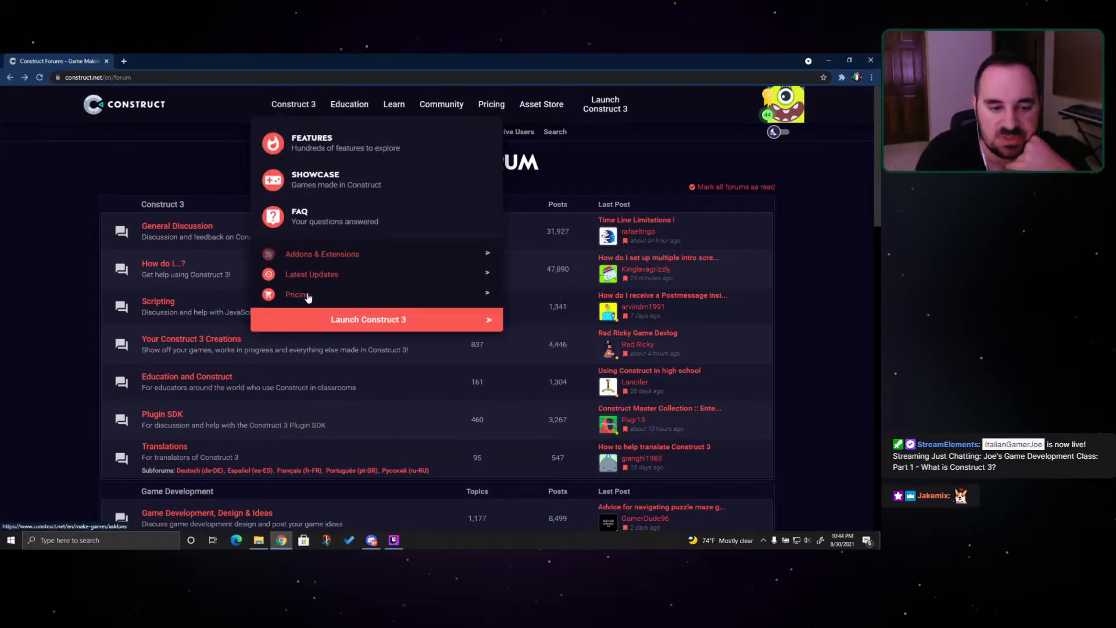
{"action": "left_click", "coordinate": [94, 104]}
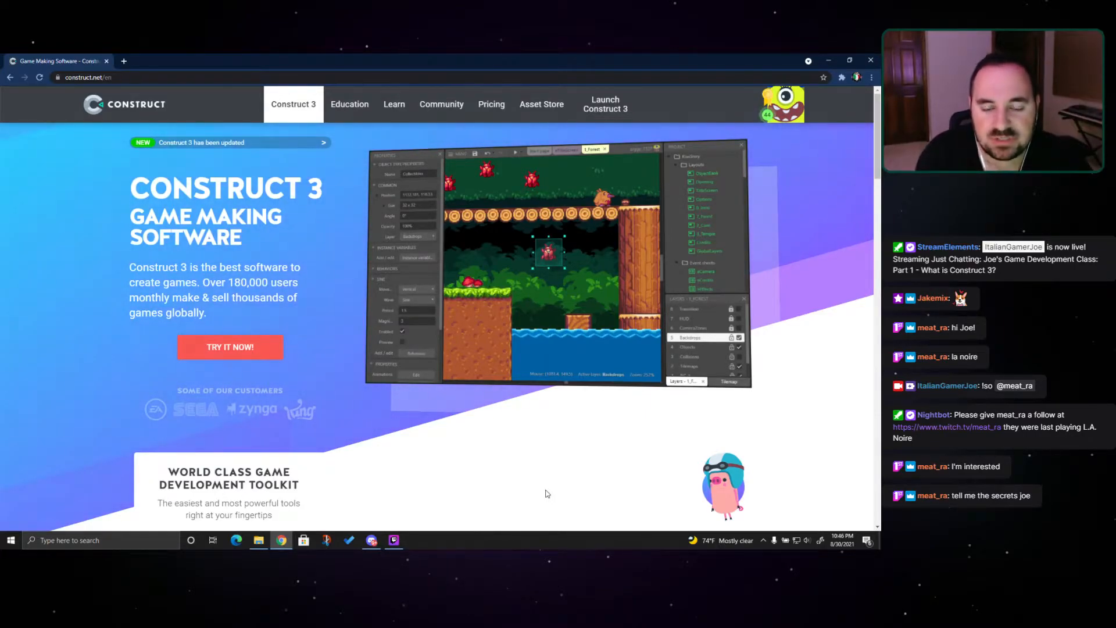
{"action": "scroll", "coordinate": [501, 434], "scroll_direction": "down", "scroll_amount": 5}
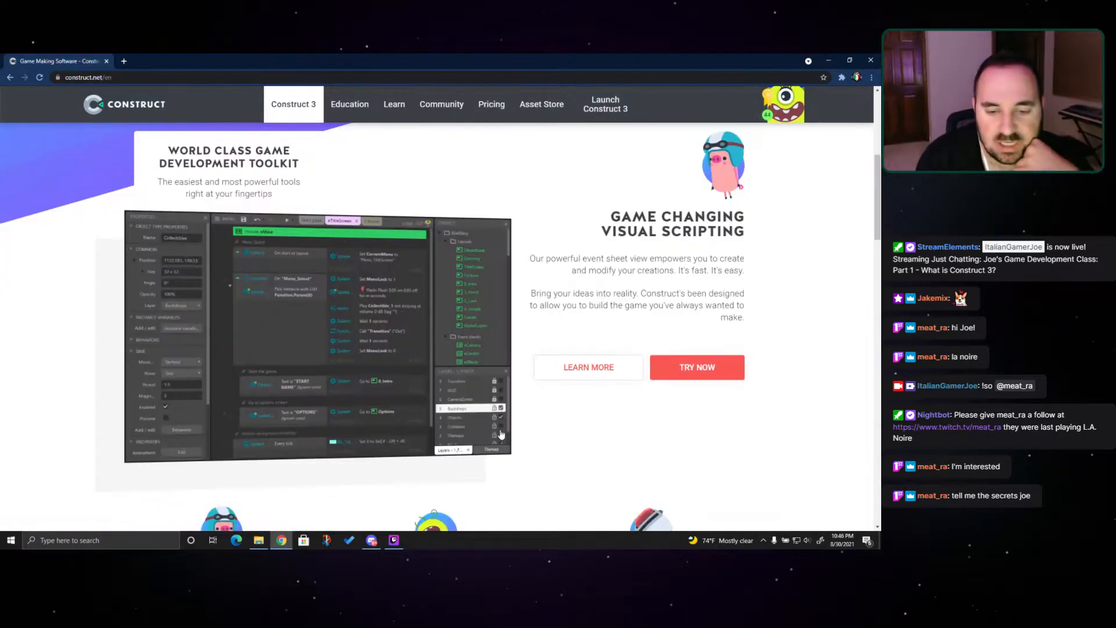
{"action": "scroll", "coordinate": [401, 335], "scroll_direction": "down", "scroll_amount": 1}
{"action": "left_click_drag", "start_coordinate": [603, 185], "coordinate": [760, 195]}
{"action": "left_click", "coordinate": [750, 196]}
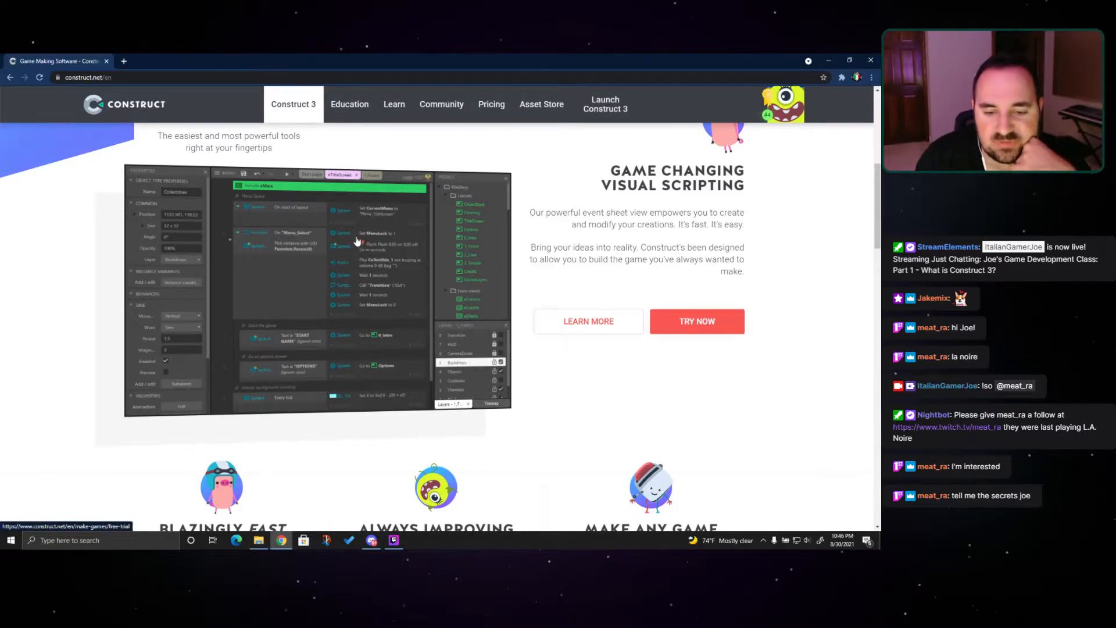
{"action": "scroll", "coordinate": [302, 302], "scroll_direction": "down", "scroll_amount": 5}
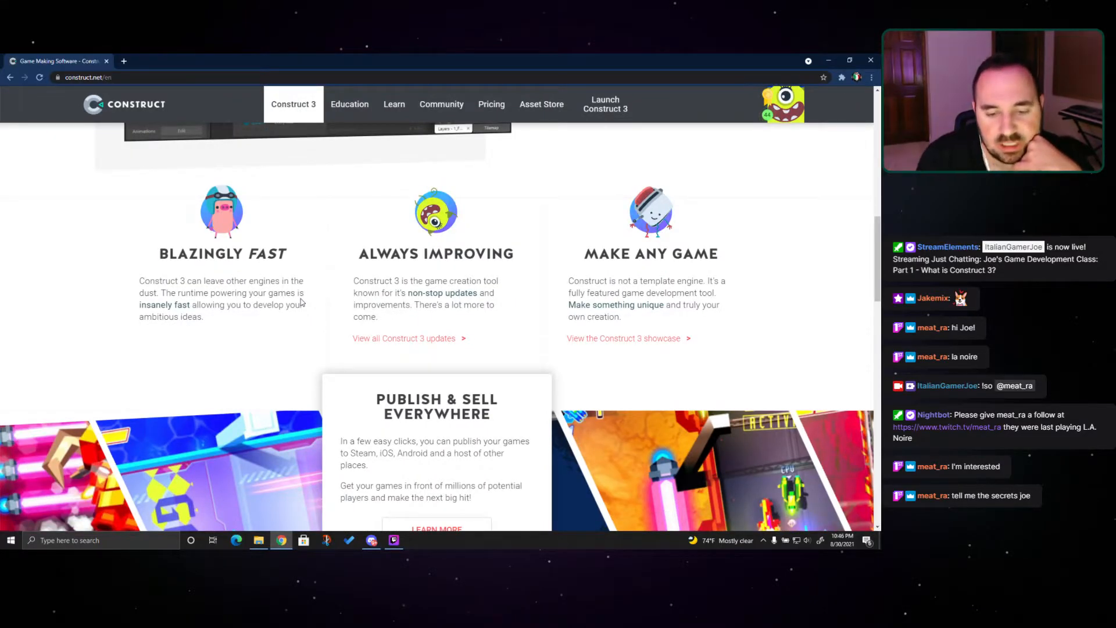
{"action": "scroll", "coordinate": [302, 303], "scroll_direction": "down", "scroll_amount": 4}
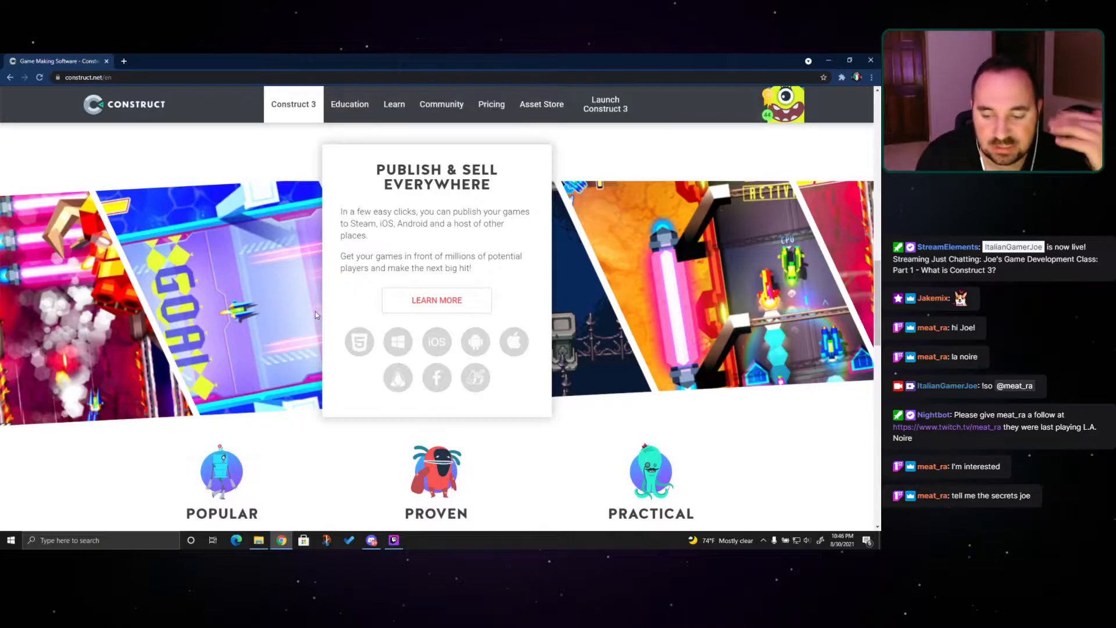
{"action": "mouse_move", "coordinate": [799, 110]}
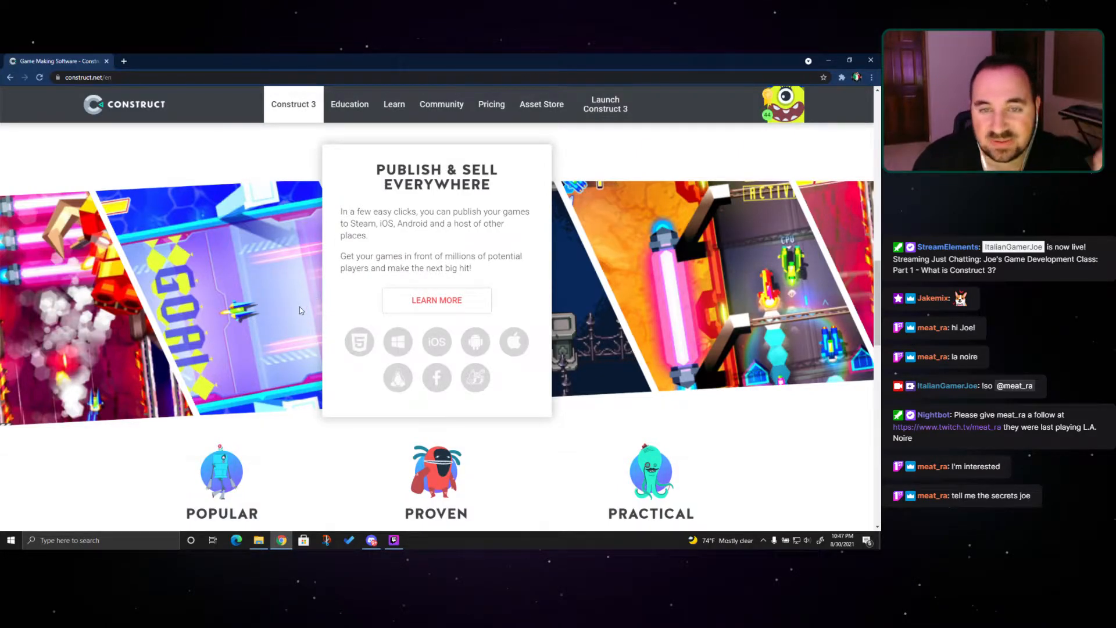
Launch the Construct 3 editor from the website and look over the Game Demos on its start page
{"action": "scroll", "coordinate": [300, 309], "scroll_direction": "up", "scroll_amount": 10}
{"action": "scroll", "coordinate": [300, 310], "scroll_direction": "up", "scroll_amount": 3}
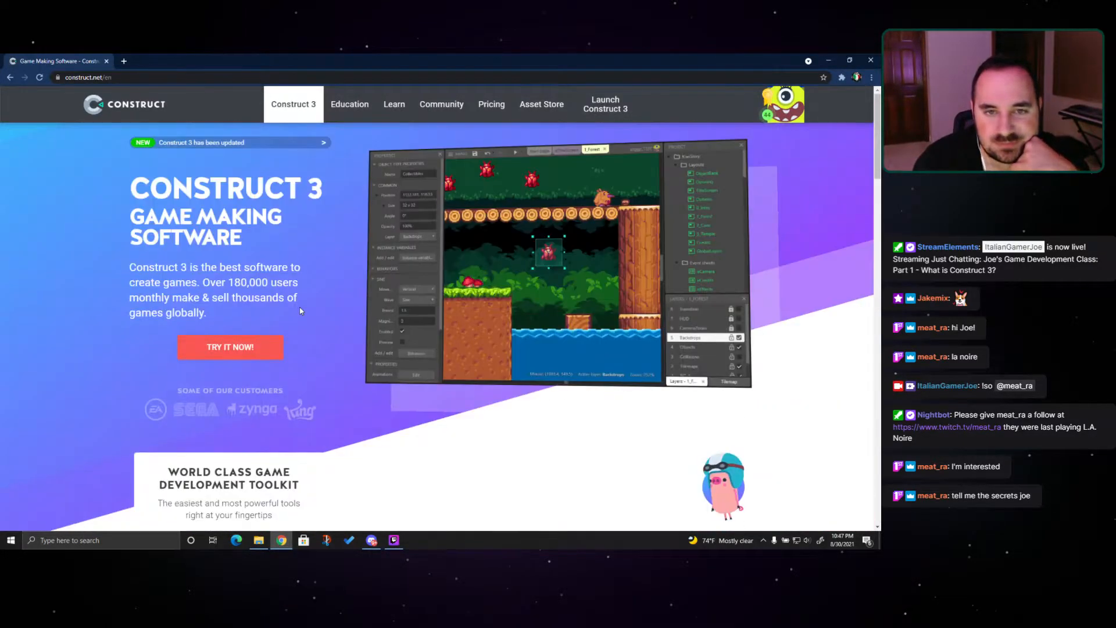
{"action": "left_click", "coordinate": [607, 101]}
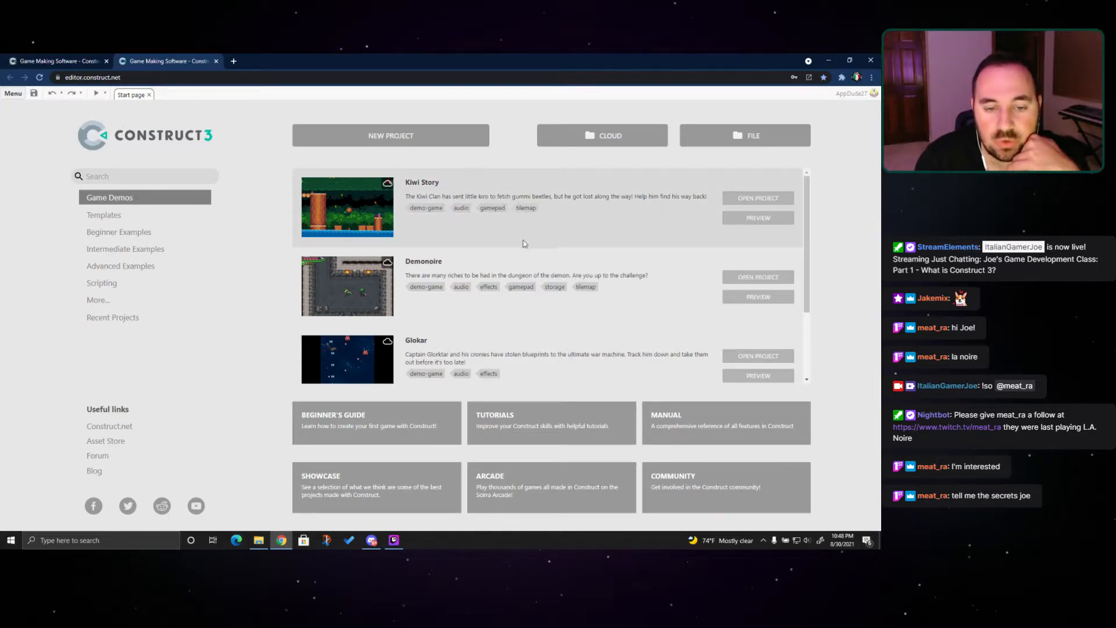
{"action": "scroll", "coordinate": [521, 252], "scroll_direction": "down", "scroll_amount": 2}
{"action": "scroll", "coordinate": [519, 251], "scroll_direction": "up", "scroll_amount": 2}
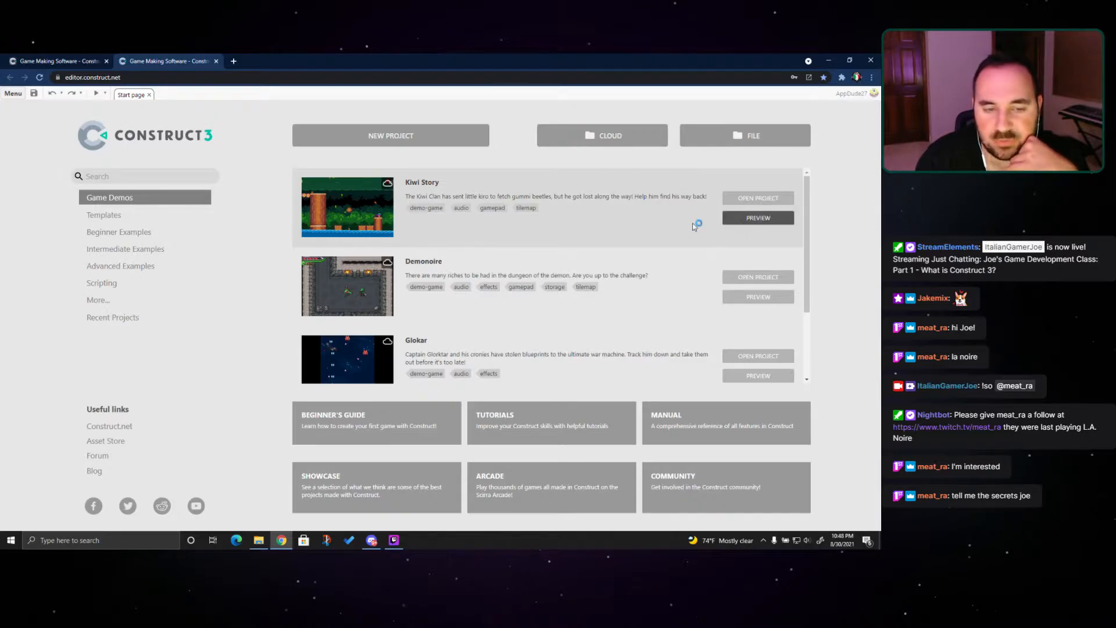
Preview the Kiwi Story demo, start its game and maximize the preview window
{"action": "left_click", "coordinate": [734, 221]}
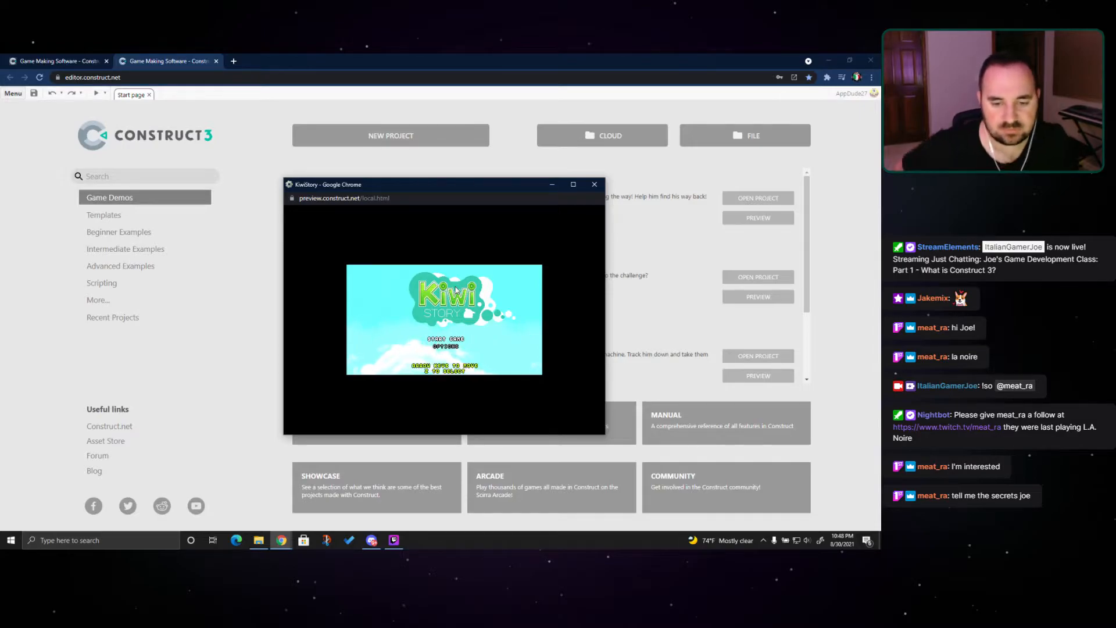
{"action": "key", "text": "z"}
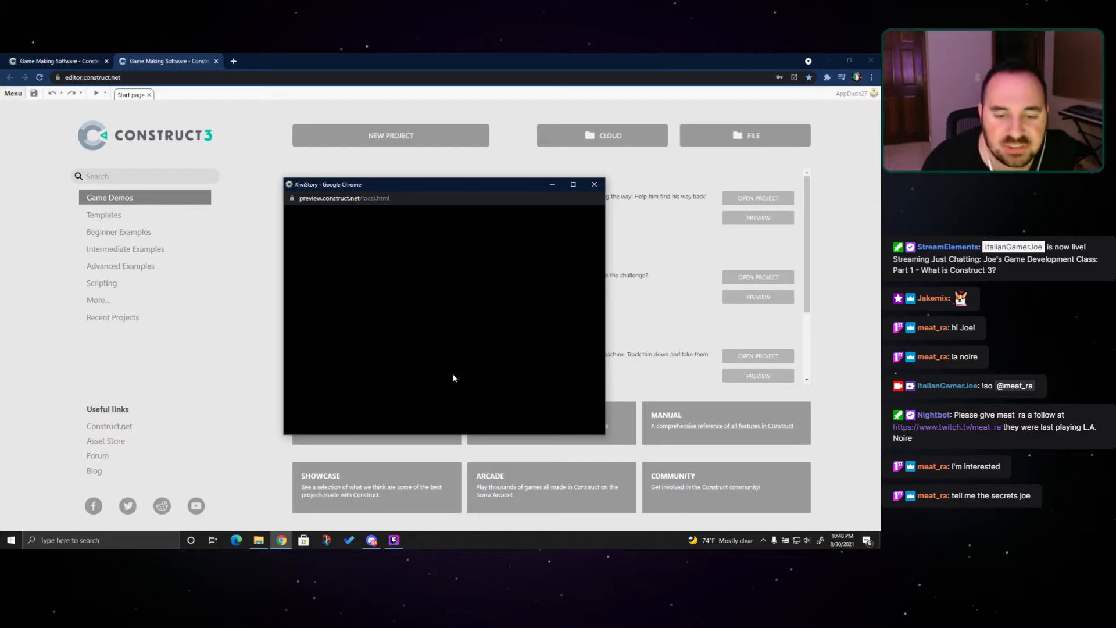
{"action": "key", "text": "Right"}
{"action": "key", "text": "z"}
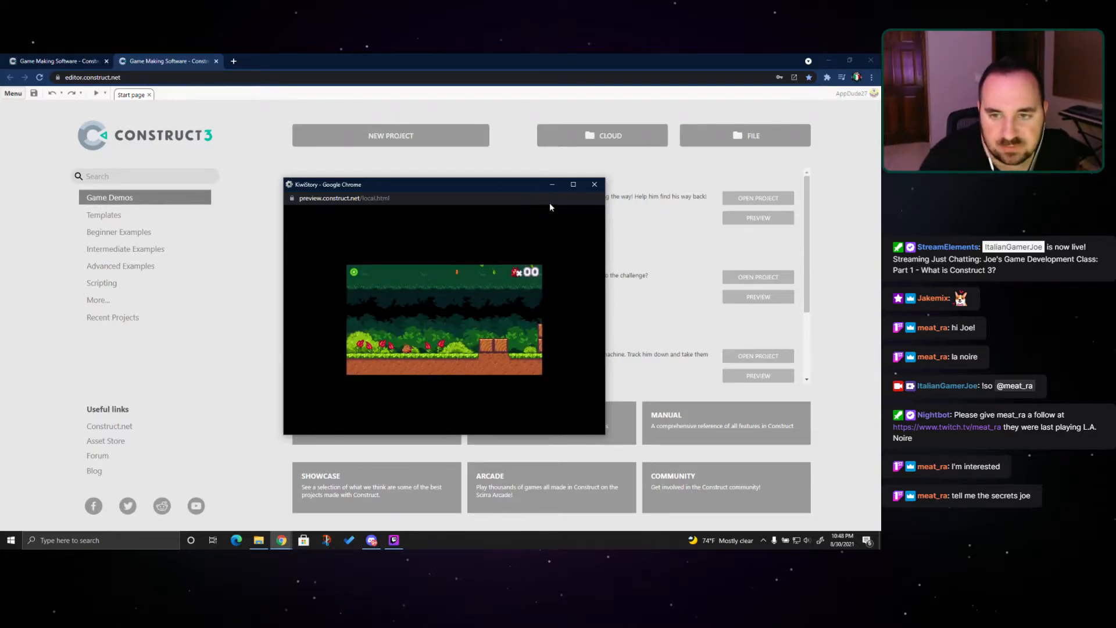
{"action": "left_click", "coordinate": [573, 184]}
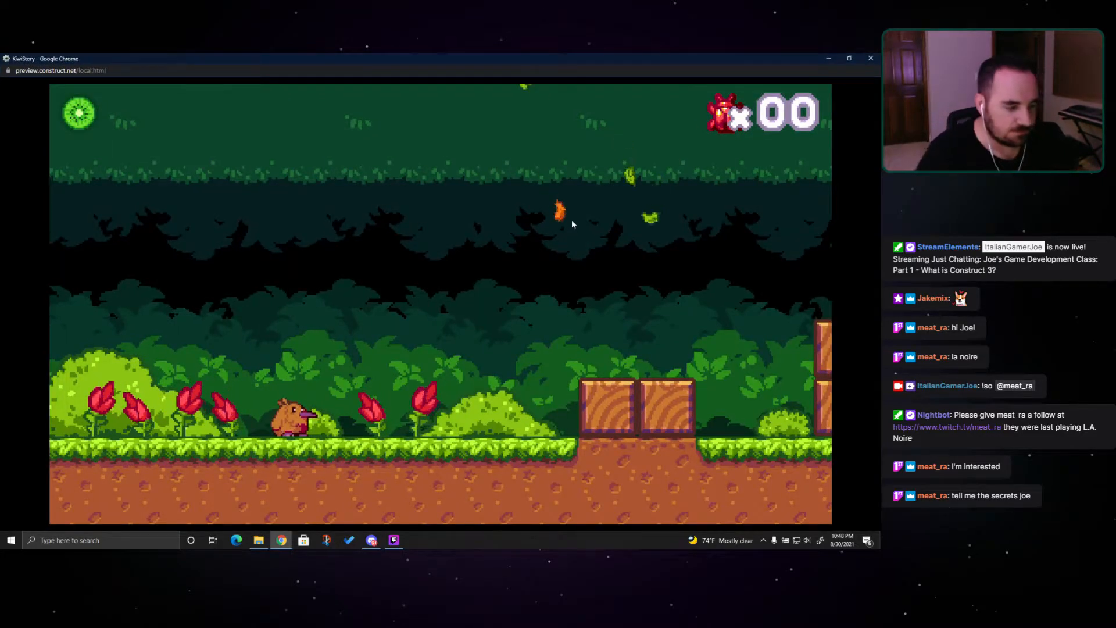
Play the Kiwi Story level by moving the kiwi over the wooden crates onto the grassy ledge, and close the preview
{"action": "key", "text": "Right"}
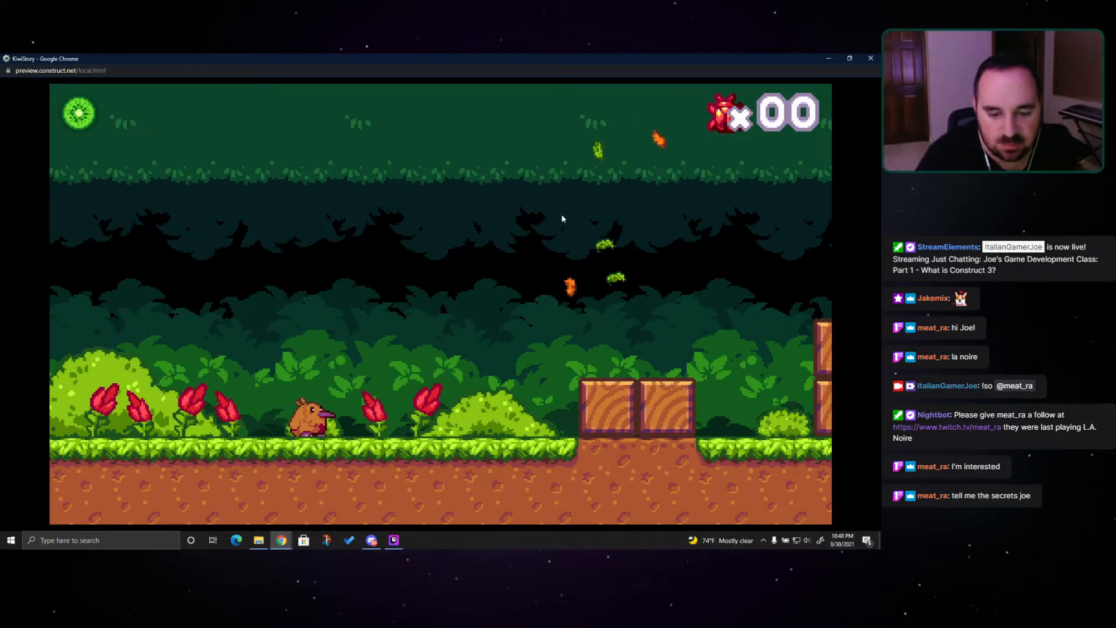
{"action": "key", "text": "Right"}
{"action": "key", "text": "Right"}
{"action": "key", "text": "Up"}
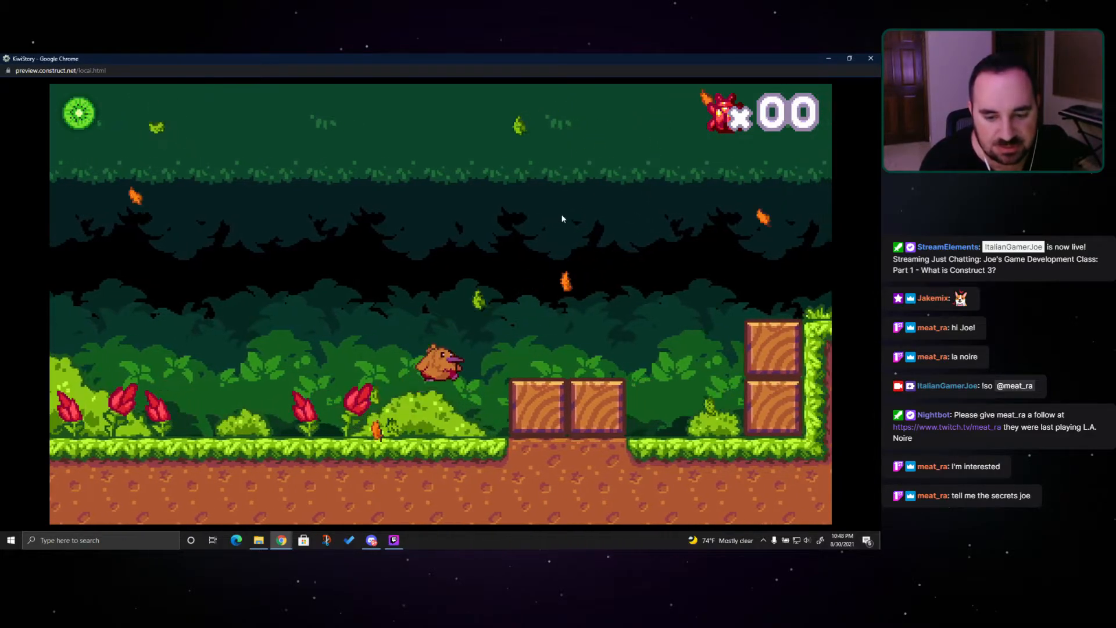
{"action": "key", "text": "Right"}
{"action": "key", "text": "Up"}
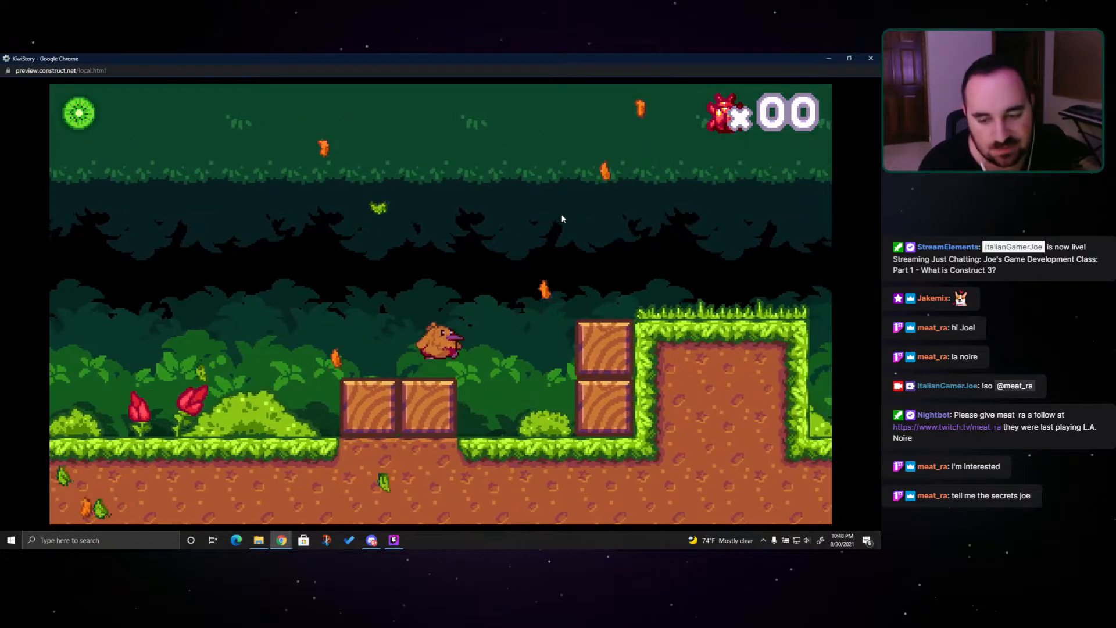
{"action": "key", "text": "Right"}
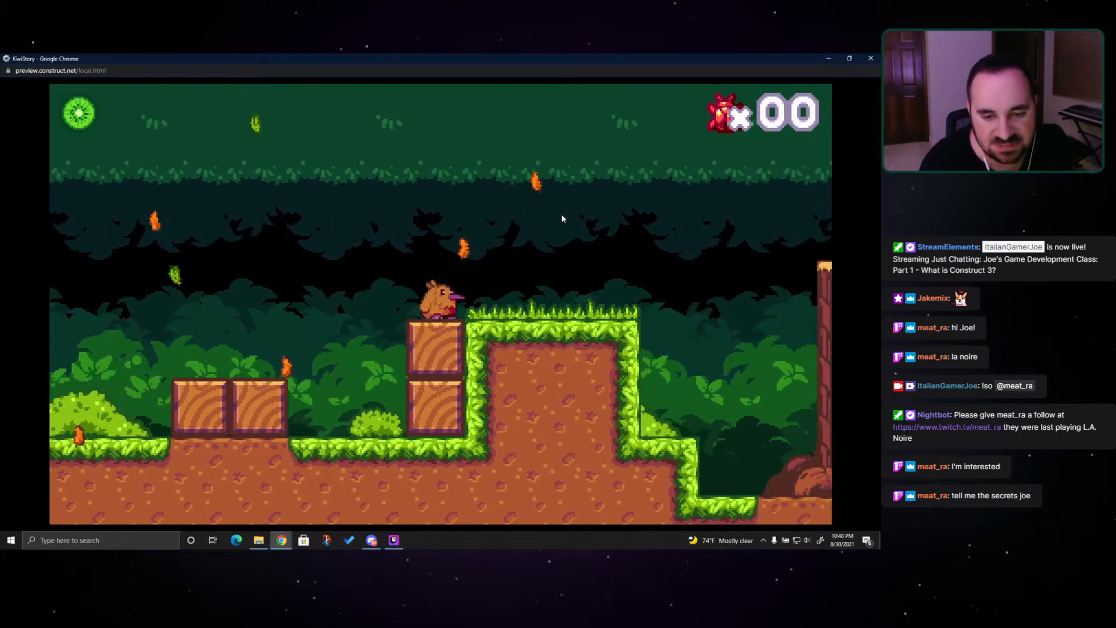
{"action": "key", "text": "Right"}
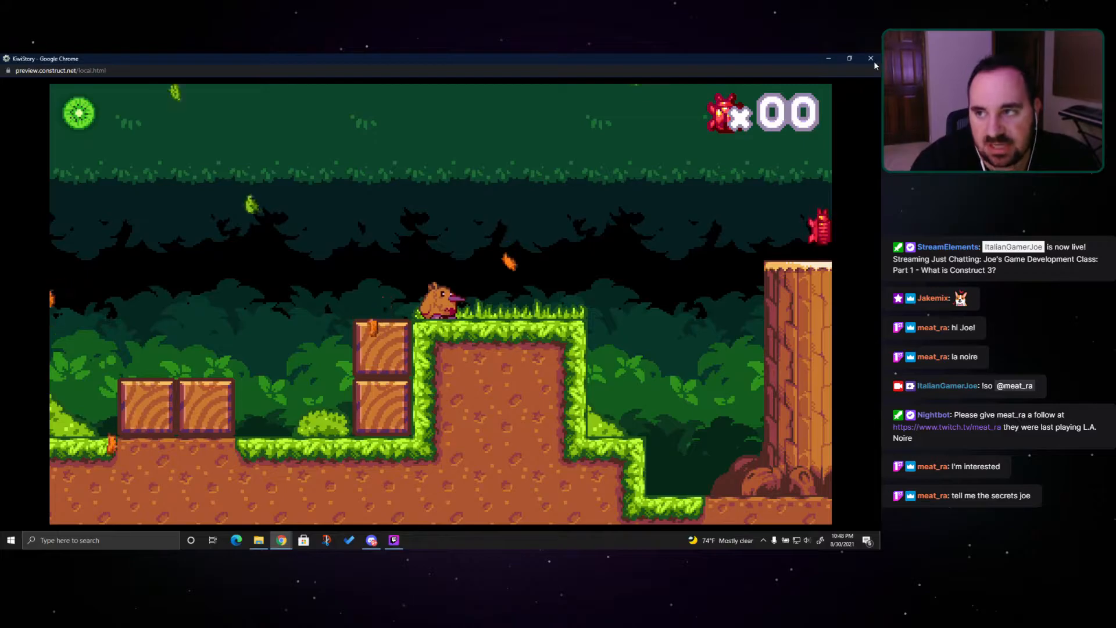
{"action": "left_click", "coordinate": [871, 58]}
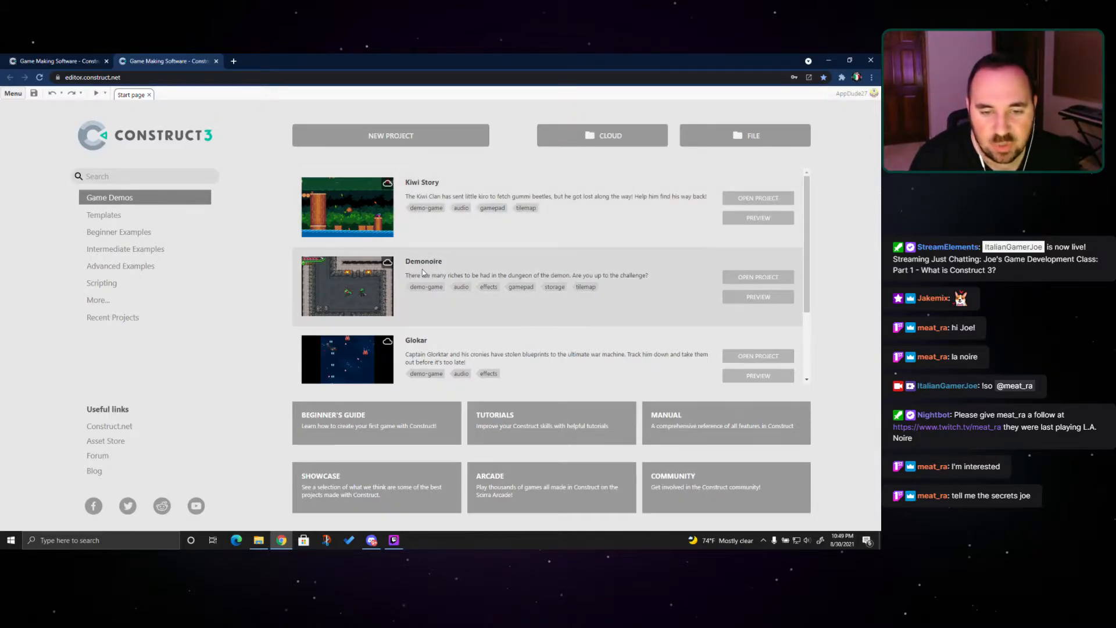
Preview the Demonoire demo from the Game Demos list and start a new game
{"action": "scroll", "coordinate": [409, 258], "scroll_direction": "down", "scroll_amount": 2}
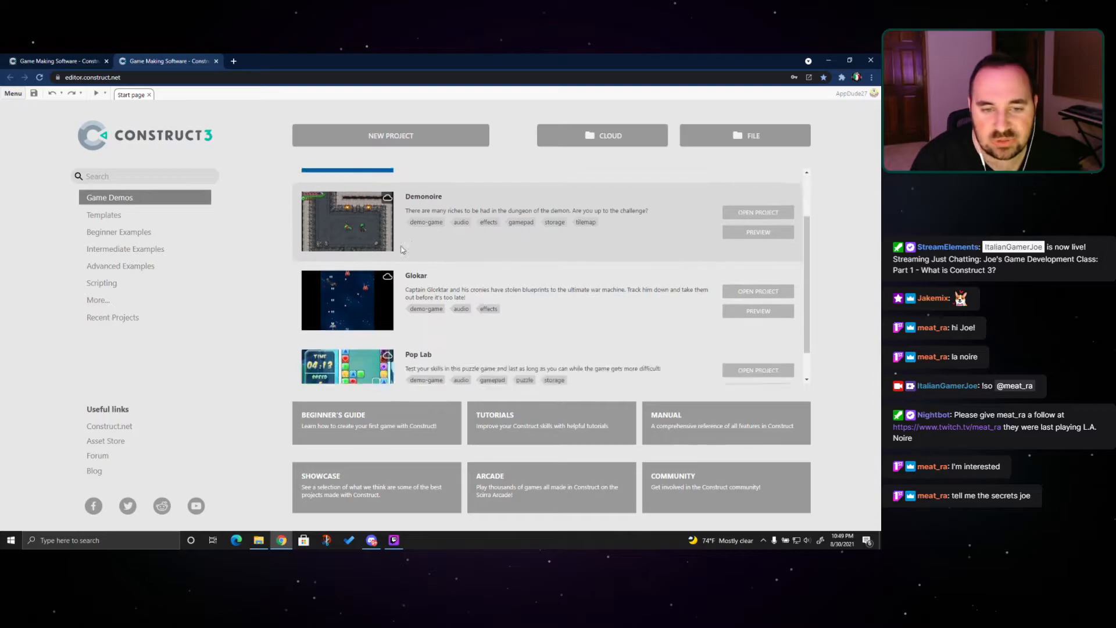
{"action": "scroll", "coordinate": [367, 228], "scroll_direction": "up", "scroll_amount": 1}
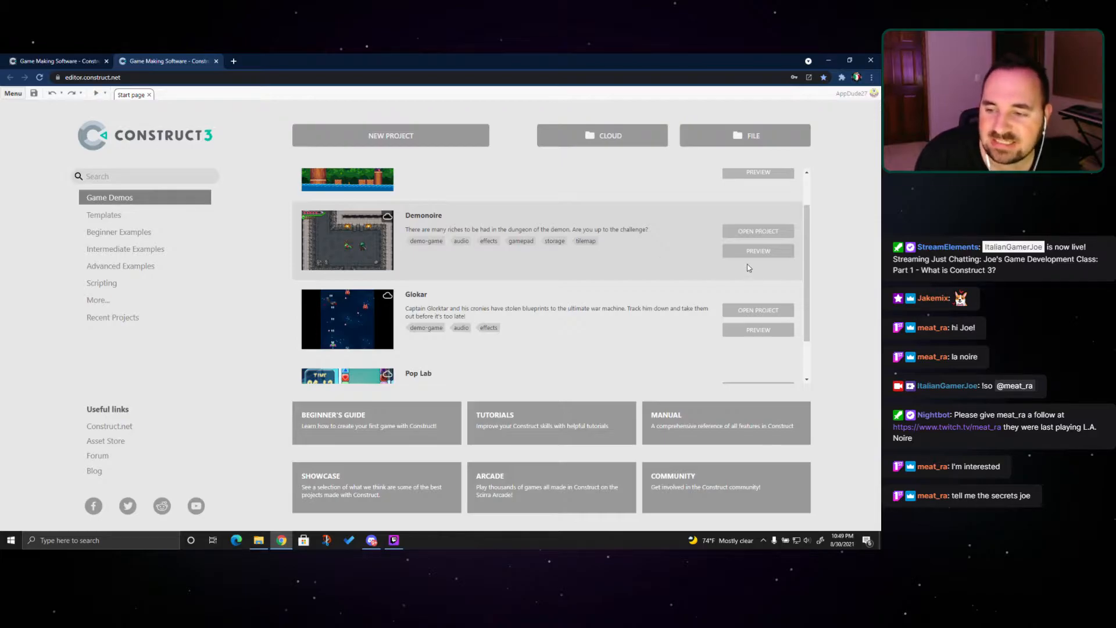
{"action": "left_click", "coordinate": [759, 252]}
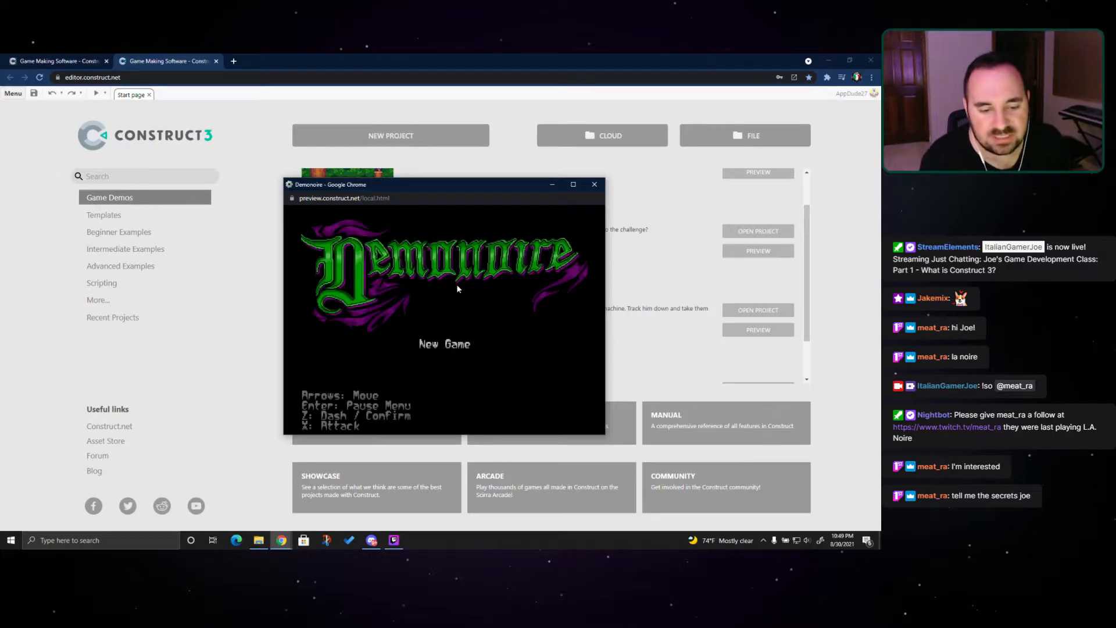
{"action": "key", "text": "z"}
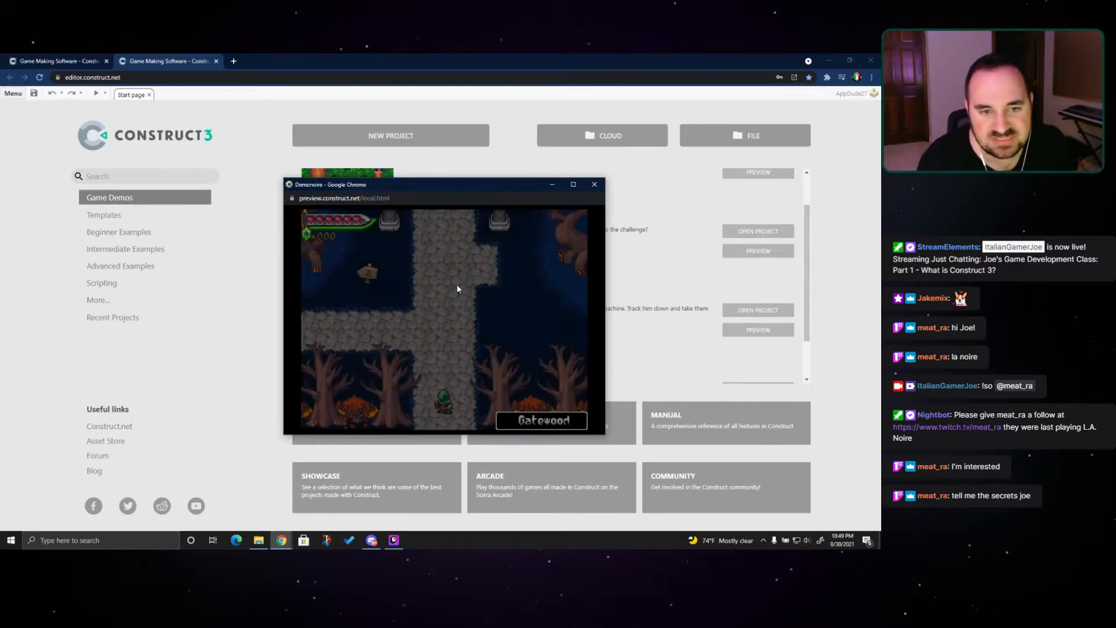
Play Demonoire by walking the character along the stone path to the purple-roofed house and back, and close the preview
{"action": "key", "text": "Left"}
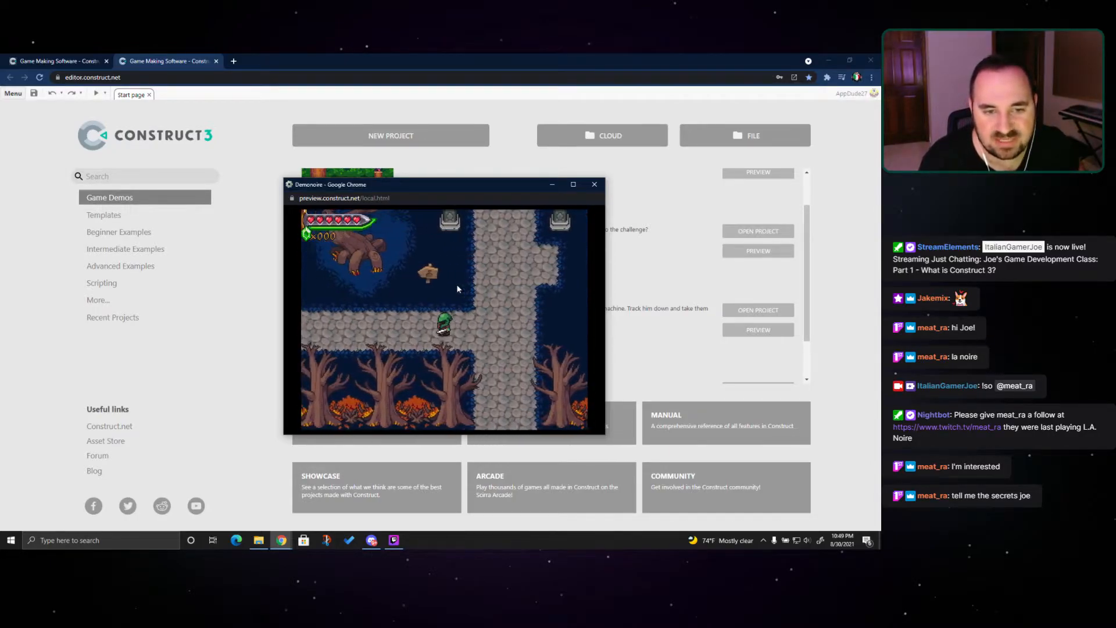
{"action": "key", "text": "z"}
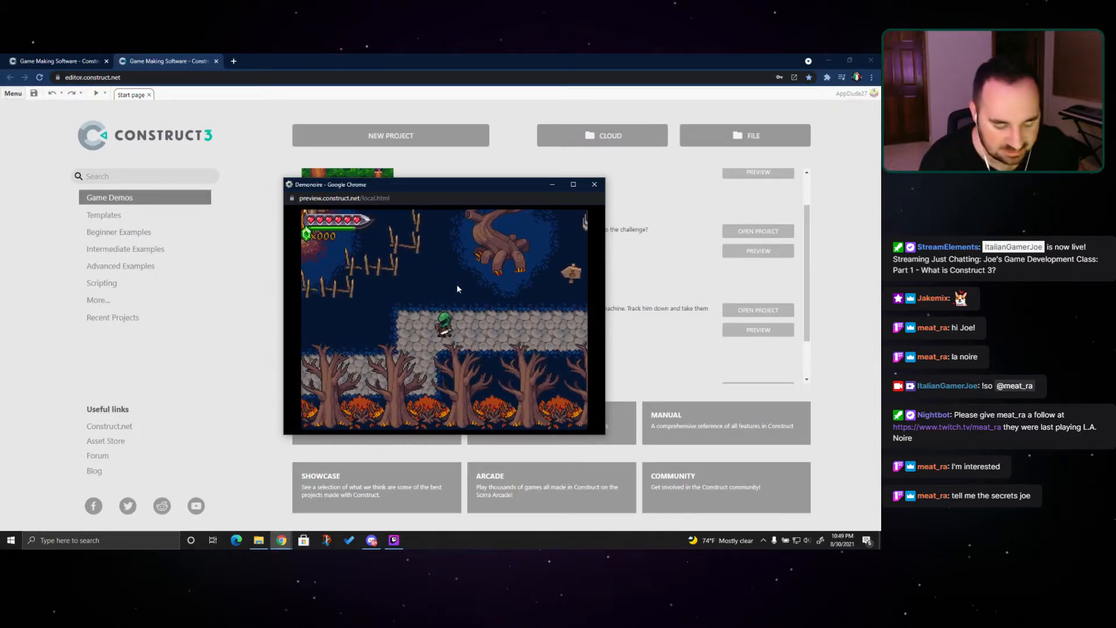
{"action": "key", "text": "Left"}
{"action": "key", "text": "Down"}
{"action": "key", "text": "Left"}
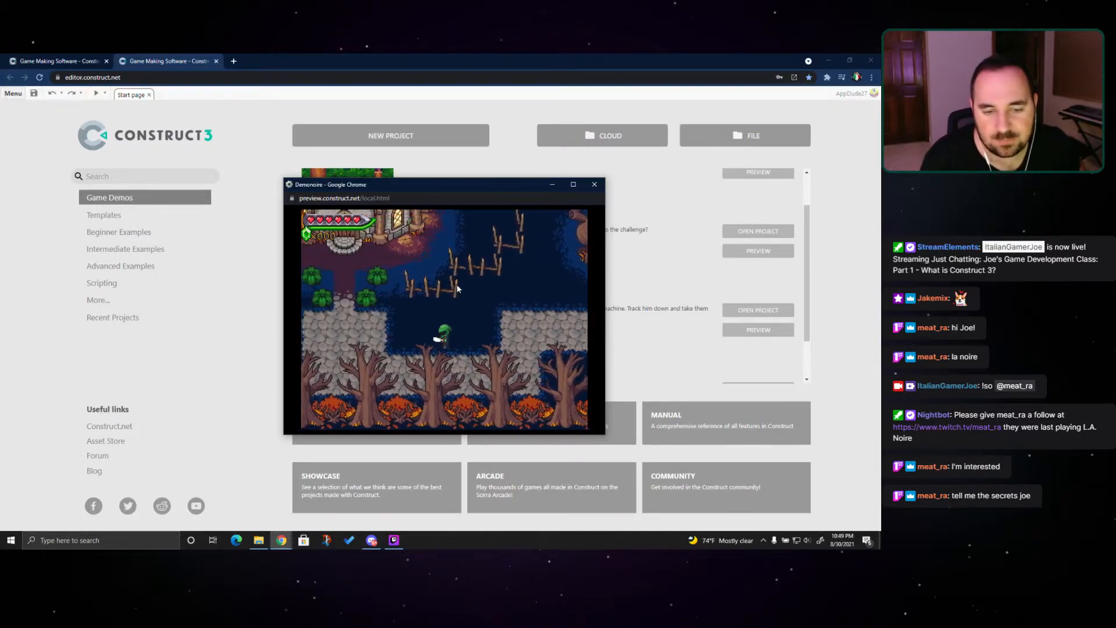
{"action": "key", "text": "Up"}
{"action": "key", "text": "Up"}
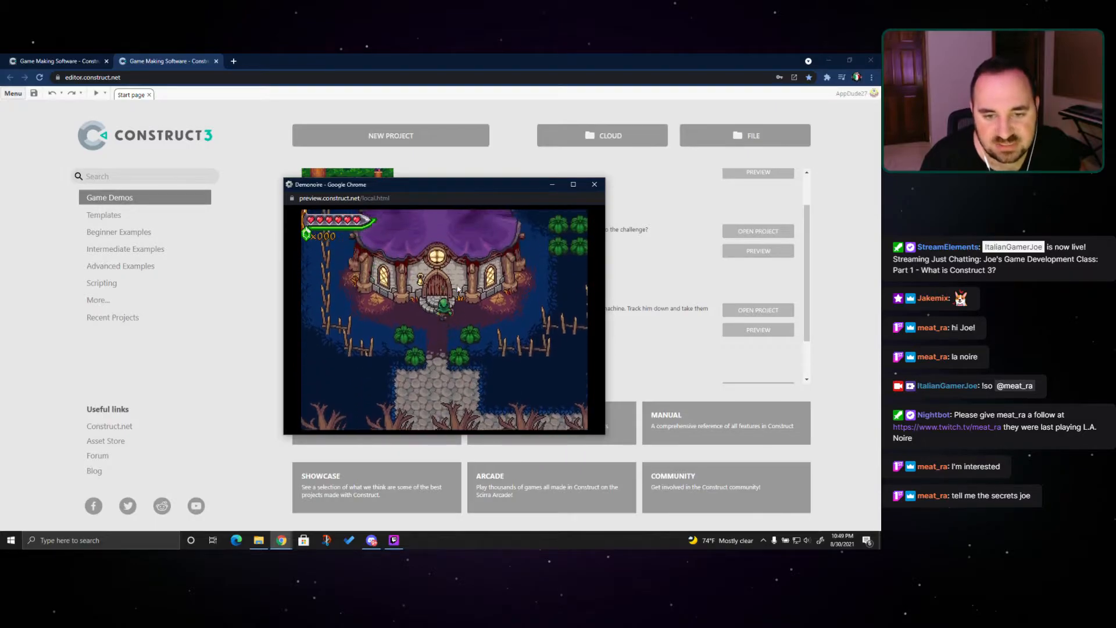
{"action": "key", "text": "Down"}
{"action": "key", "text": "Down"}
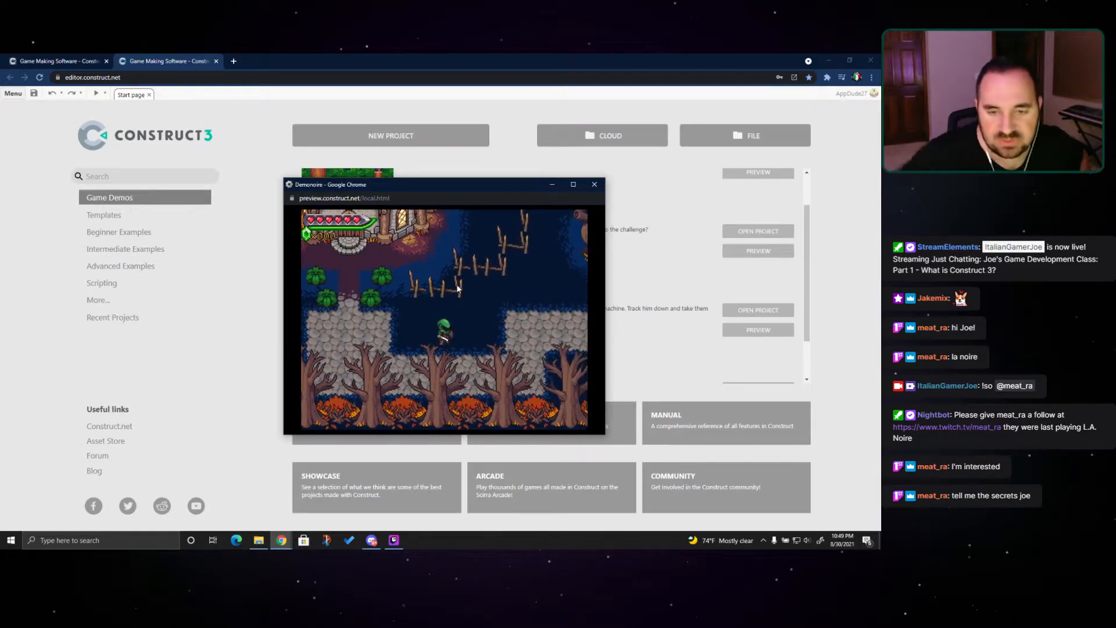
{"action": "left_click", "coordinate": [596, 188]}
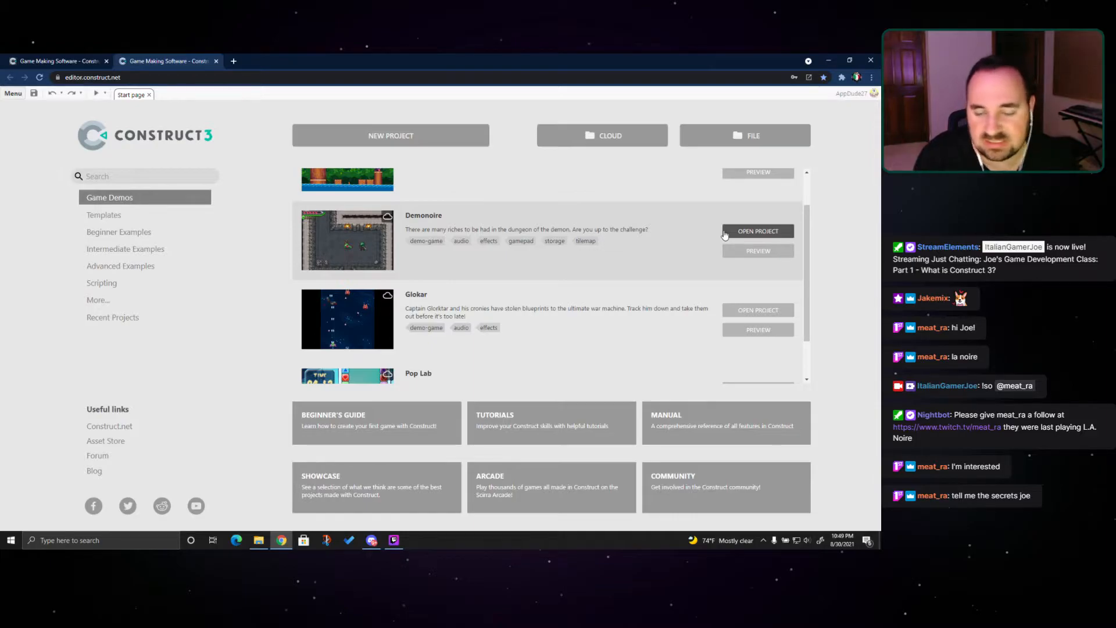
Preview the Glokar demo, play it by steering the spaceship and firing at enemy ships, and close the preview
{"action": "scroll", "coordinate": [486, 287], "scroll_direction": "down", "scroll_amount": 1}
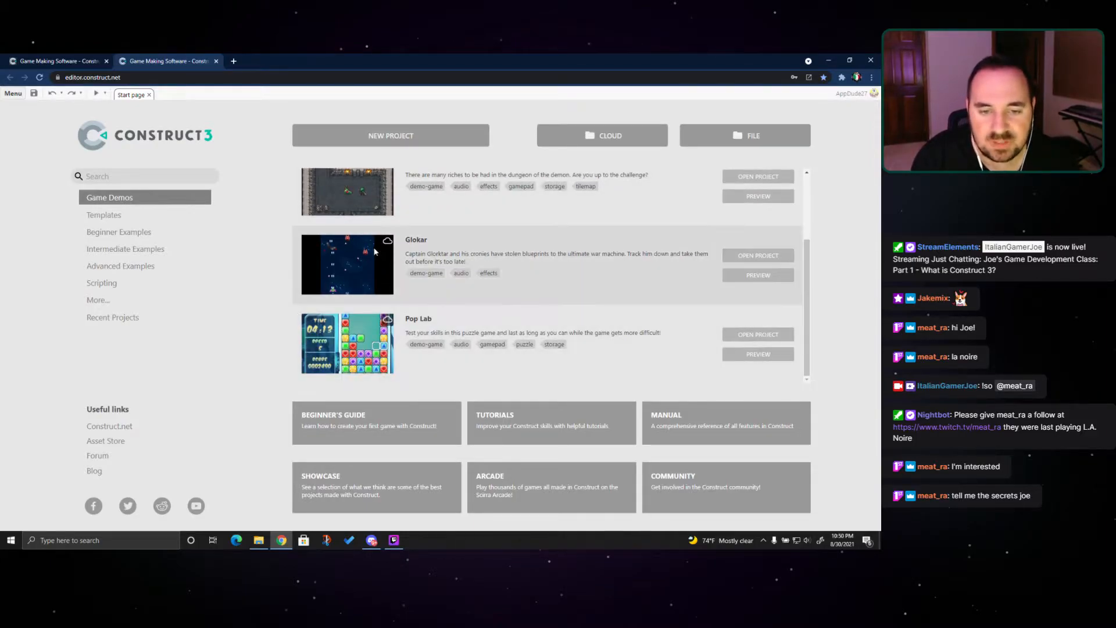
{"action": "left_click", "coordinate": [750, 277]}
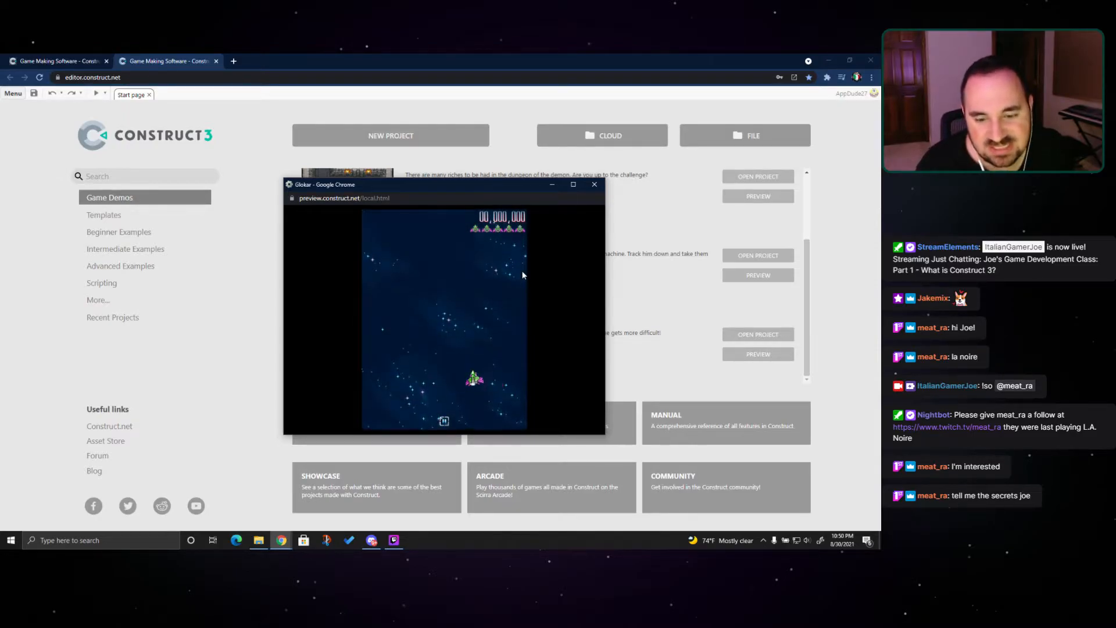
{"action": "key", "text": "space"}
{"action": "key", "text": "space"}
{"action": "key", "text": "space"}
{"action": "key", "text": "space"}
{"action": "key", "text": "space"}
{"action": "key", "text": "space"}
{"action": "key", "text": "space"}
{"action": "key", "text": "space"}
{"action": "key", "text": "Left"}
{"action": "key", "text": "Right"}
{"action": "key", "text": "Up"}
{"action": "key", "text": "Left"}
{"action": "key", "text": "space"}
{"action": "key", "text": "space"}
{"action": "key", "text": "space"}
{"action": "key", "text": "space"}
{"action": "key", "text": "space"}
{"action": "key", "text": "space"}
{"action": "key", "text": "space"}
{"action": "key", "text": "space"}
{"action": "key", "text": "Down"}
{"action": "key", "text": "Right"}
{"action": "key", "text": "Up"}
{"action": "key", "text": "Left"}
{"action": "key", "text": "space"}
{"action": "key", "text": "space"}
{"action": "key", "text": "space"}
{"action": "key", "text": "space"}
{"action": "key", "text": "space"}
{"action": "key", "text": "space"}
{"action": "key", "text": "space"}
{"action": "key", "text": "space"}
{"action": "key", "text": "Left"}
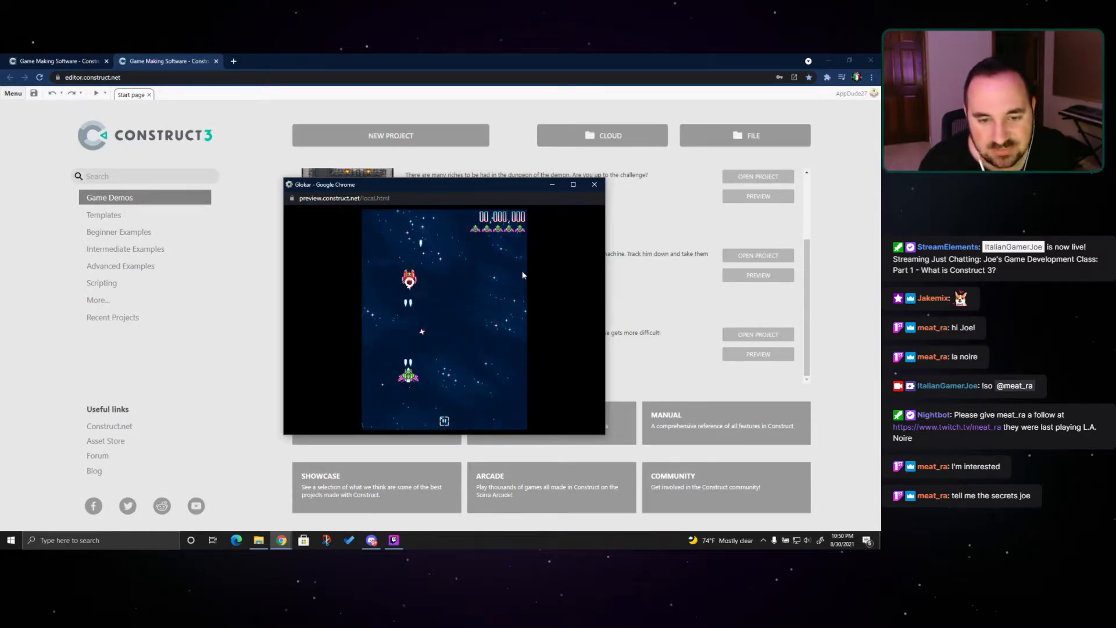
{"action": "key", "text": "Left"}
{"action": "key", "text": "Up"}
{"action": "key", "text": "Right"}
{"action": "key", "text": "Down"}
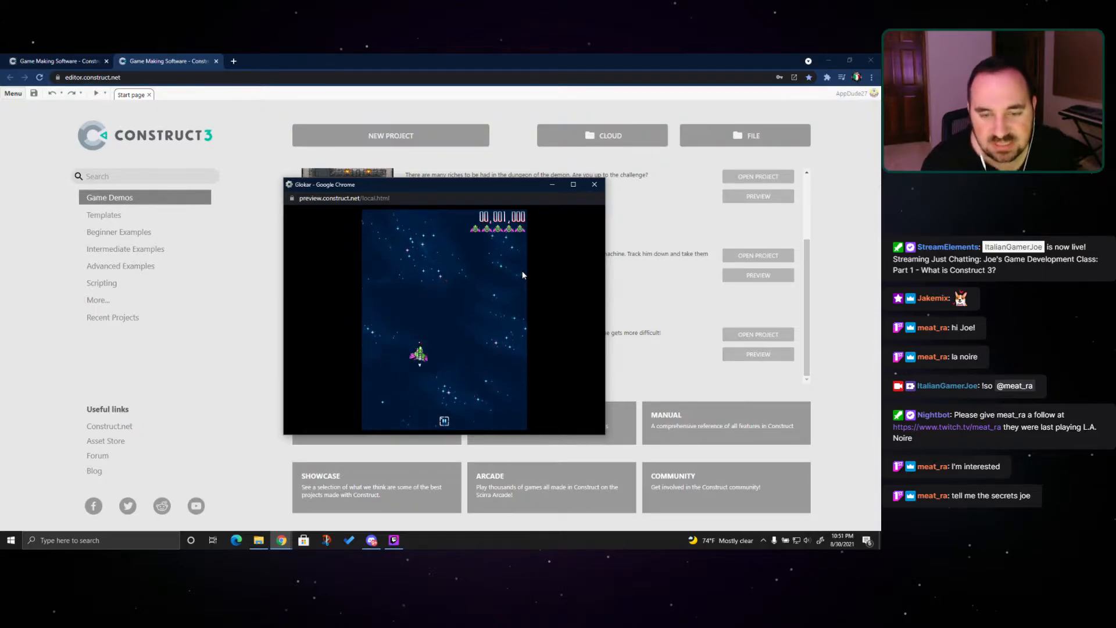
{"action": "left_click", "coordinate": [595, 184]}
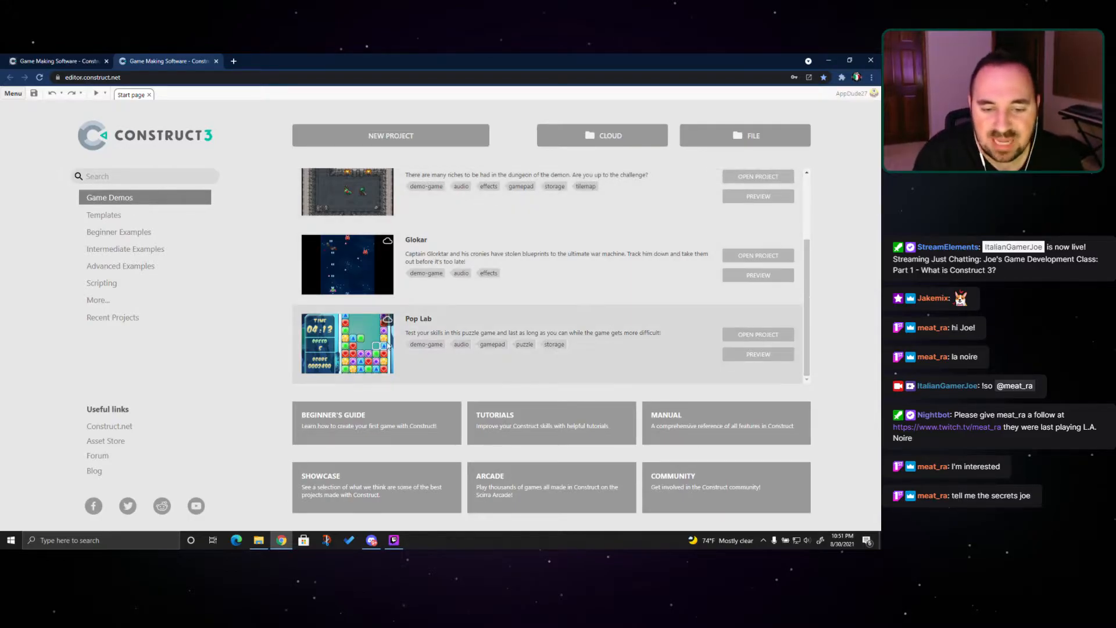
Look over the Game Demos list from Kiwi Story to Pop Lab and switch the start page to the Templates category
{"action": "scroll", "coordinate": [353, 335], "scroll_direction": "up", "scroll_amount": 2}
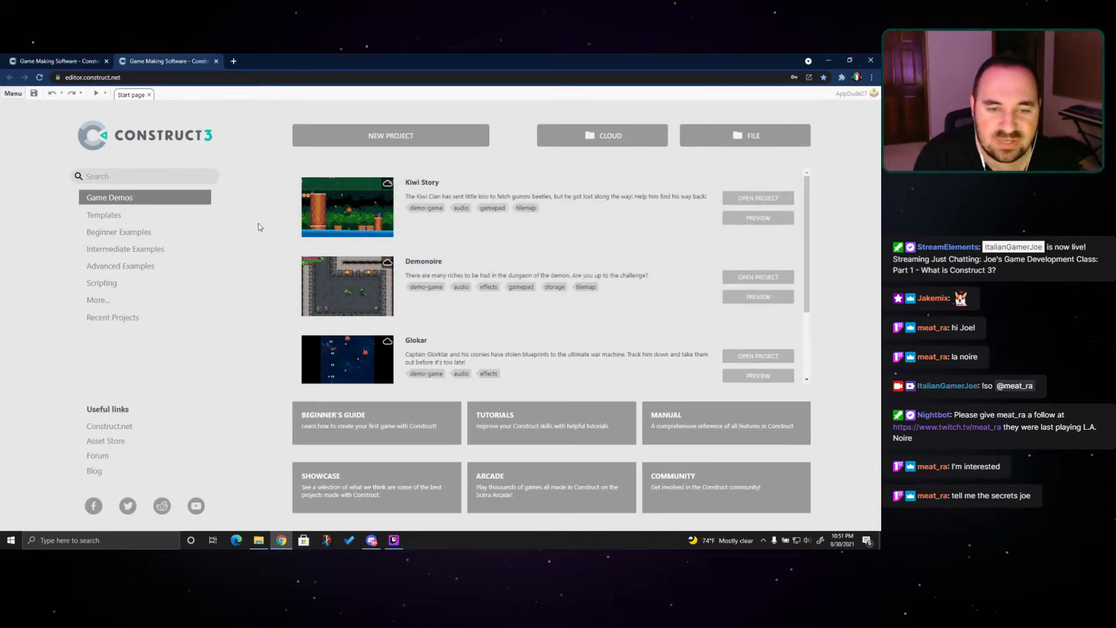
{"action": "scroll", "coordinate": [759, 281], "scroll_direction": "down", "scroll_amount": 2}
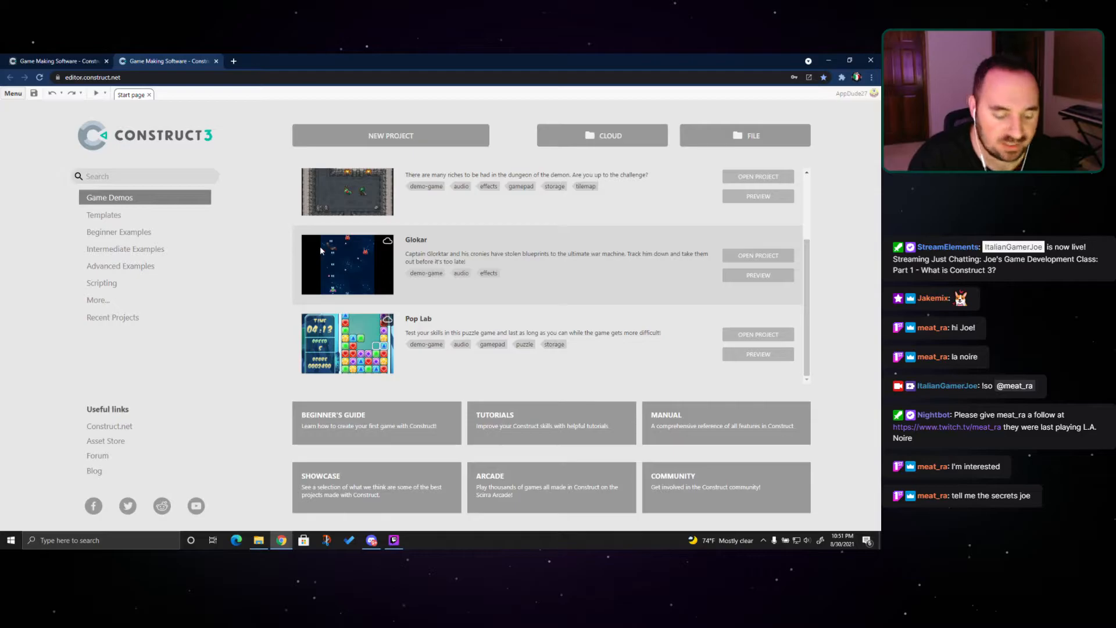
{"action": "left_click", "coordinate": [136, 220]}
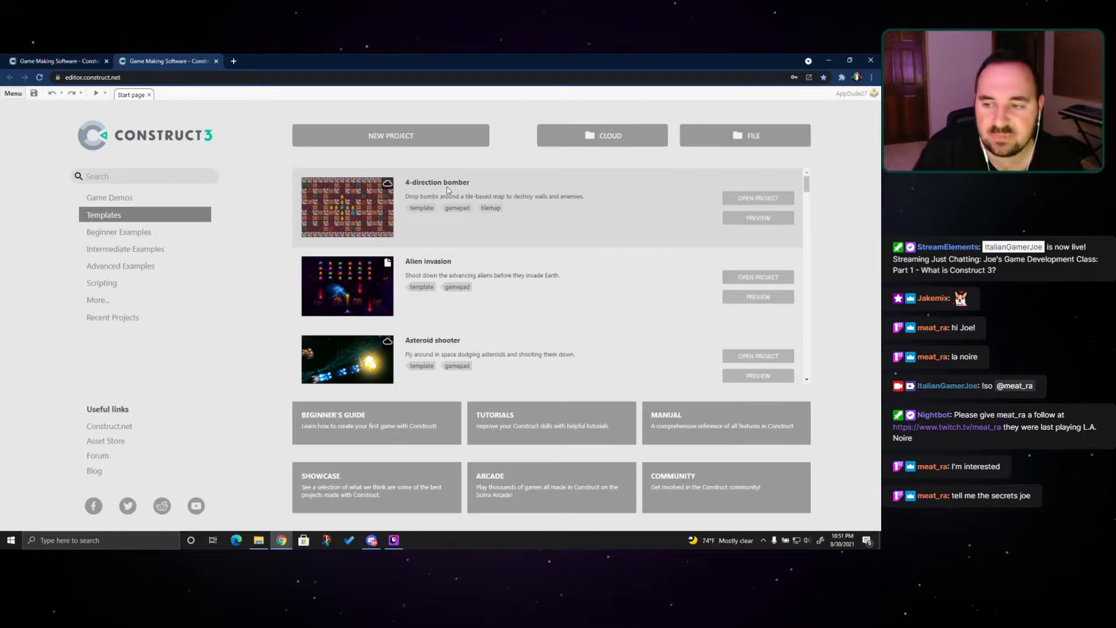
{"action": "left_click", "coordinate": [749, 201]}
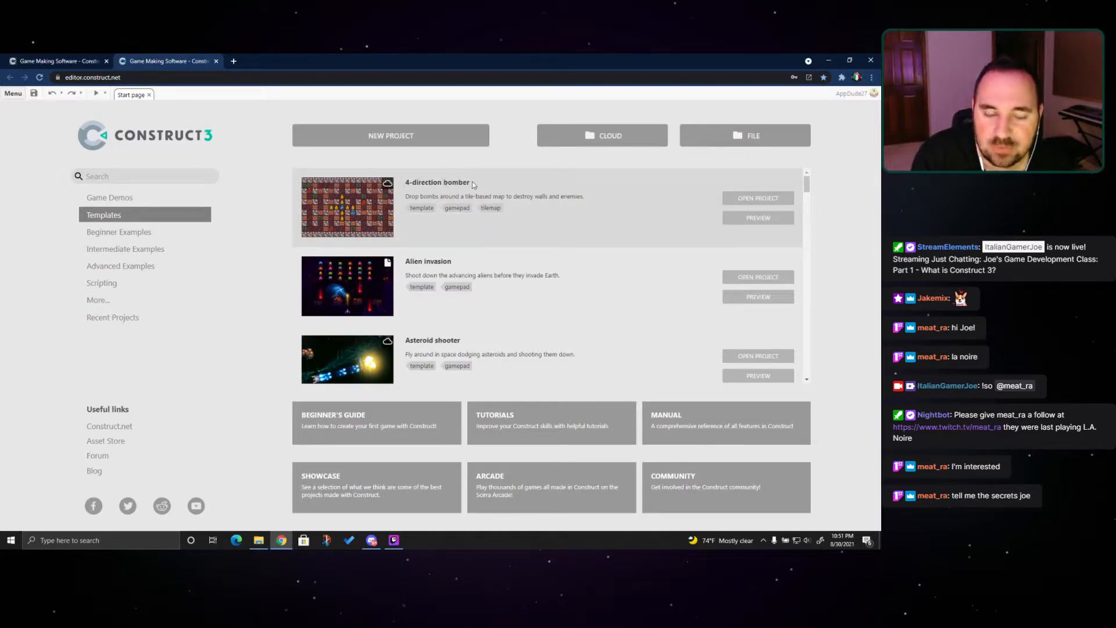
Look over the Templates list from 4-direction bomber to Vertical space shooter
{"action": "scroll", "coordinate": [369, 292], "scroll_direction": "down", "scroll_amount": 2}
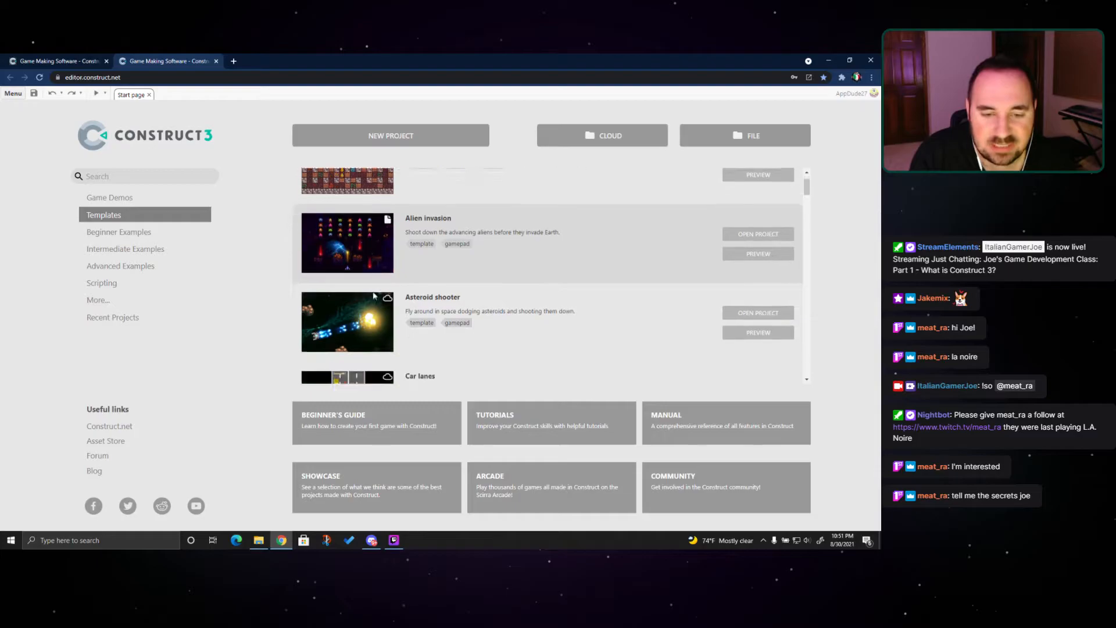
{"action": "scroll", "coordinate": [505, 284], "scroll_direction": "down", "scroll_amount": 1}
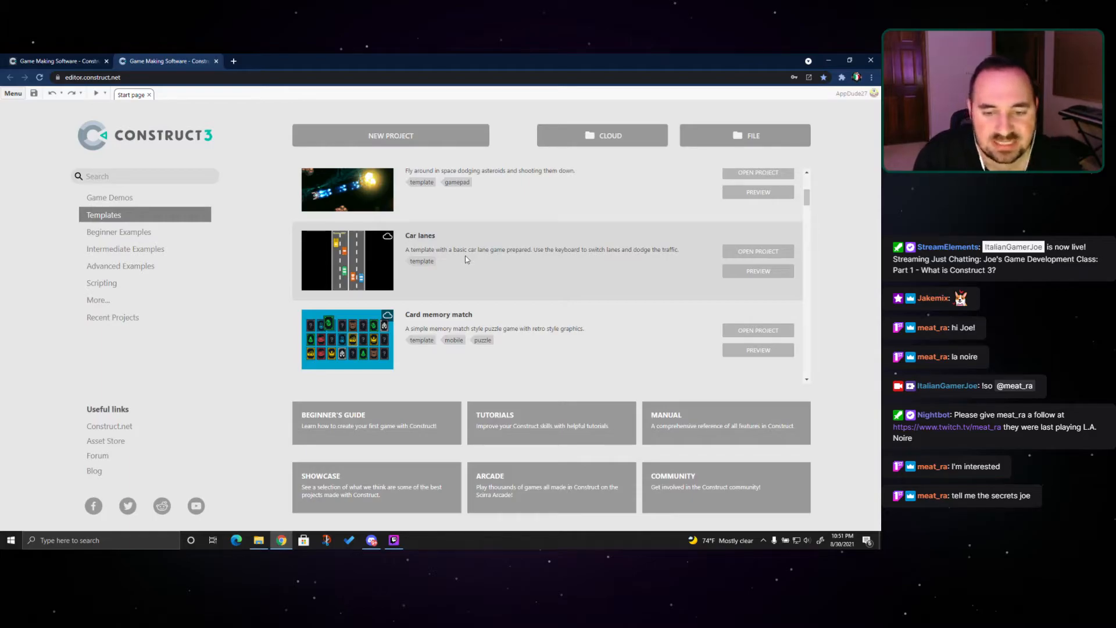
{"action": "scroll", "coordinate": [465, 256], "scroll_direction": "down", "scroll_amount": 2}
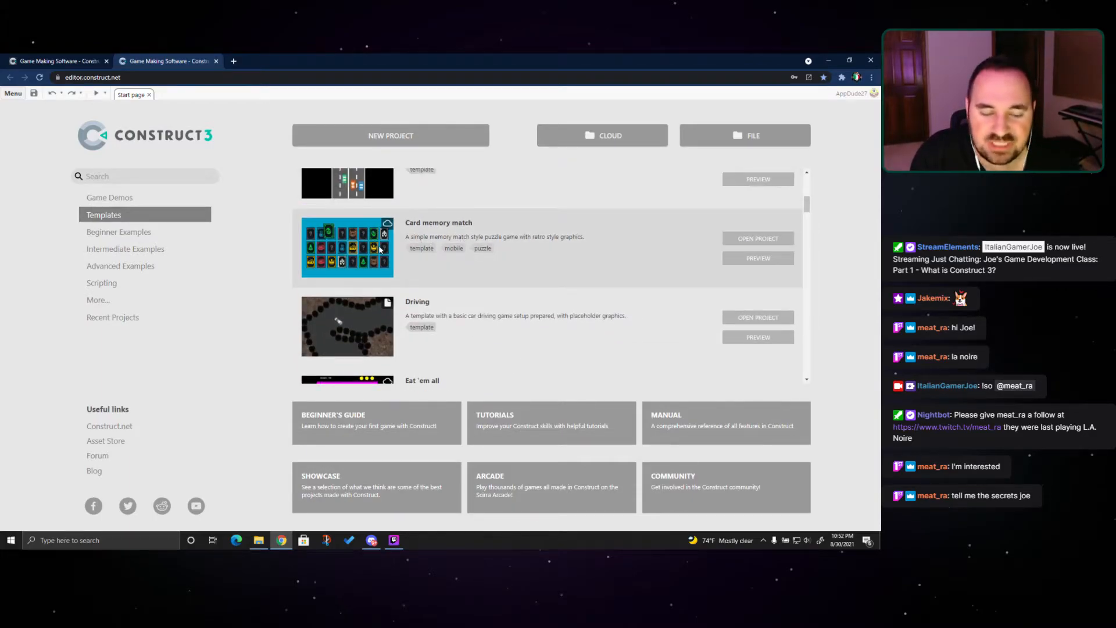
{"action": "scroll", "coordinate": [367, 262], "scroll_direction": "down", "scroll_amount": 1}
{"action": "scroll", "coordinate": [381, 279], "scroll_direction": "down", "scroll_amount": 2}
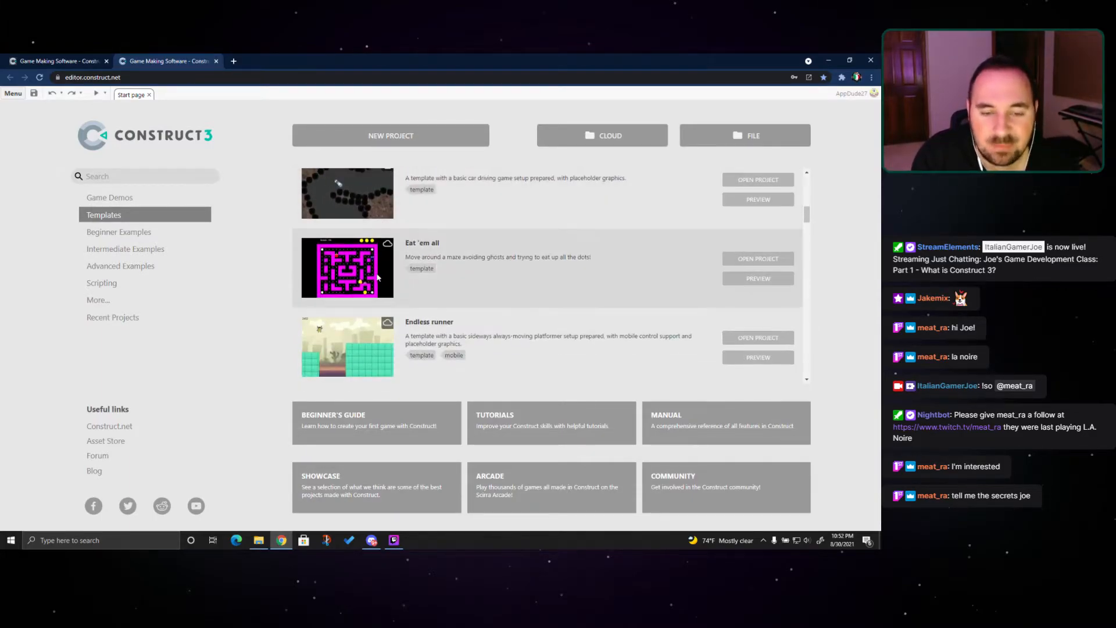
{"action": "scroll", "coordinate": [359, 265], "scroll_direction": "down", "scroll_amount": 2}
{"action": "scroll", "coordinate": [361, 262], "scroll_direction": "down", "scroll_amount": 4}
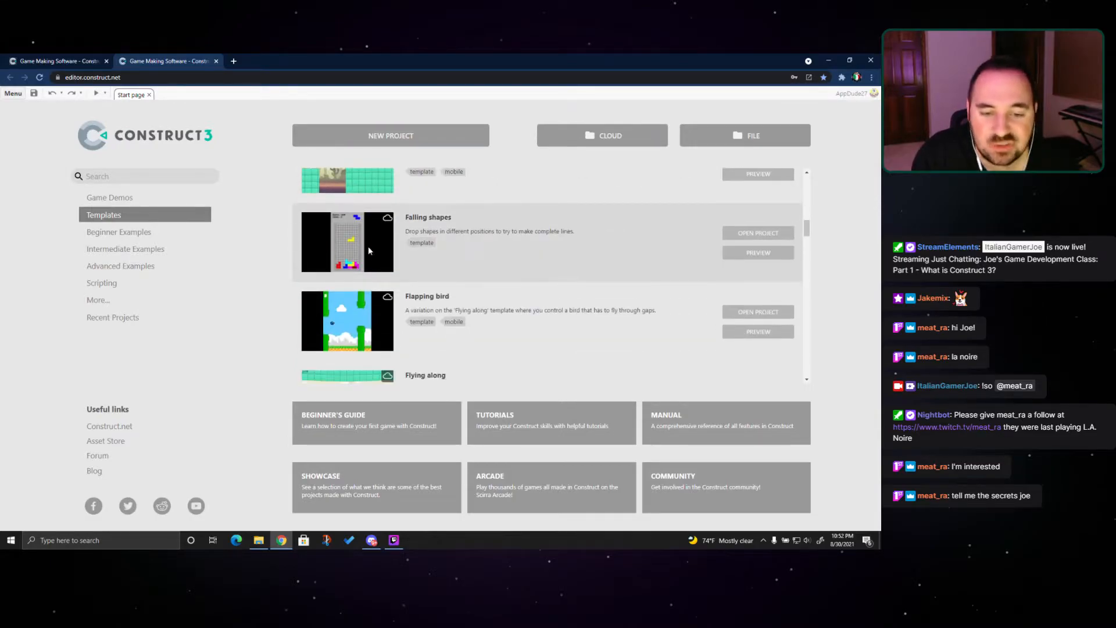
{"action": "scroll", "coordinate": [367, 244], "scroll_direction": "down", "scroll_amount": 1}
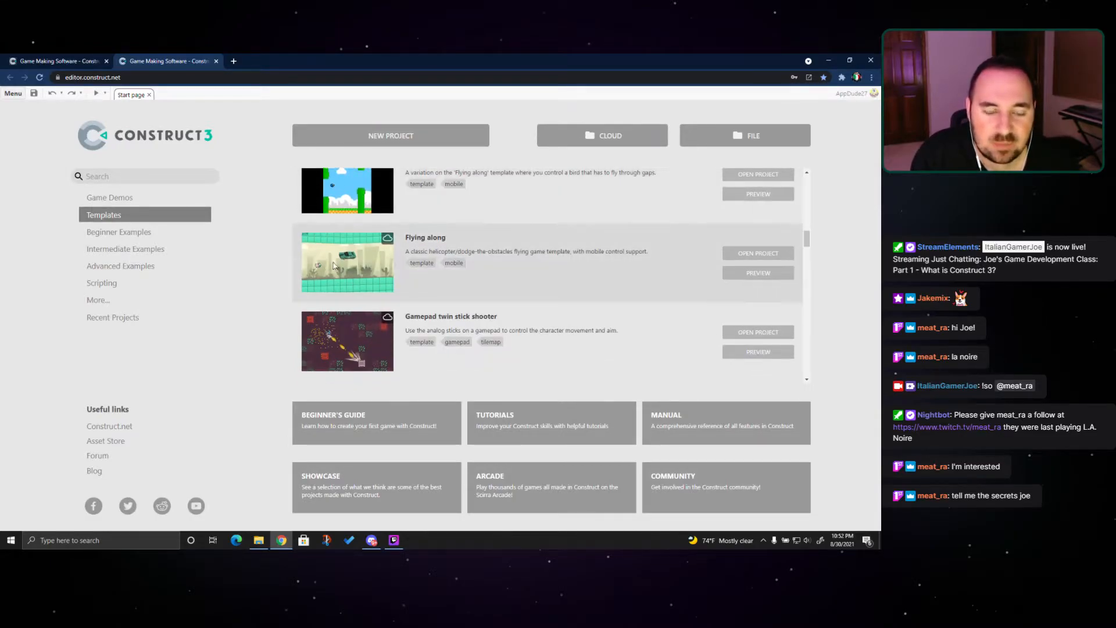
{"action": "scroll", "coordinate": [368, 318], "scroll_direction": "down", "scroll_amount": 1}
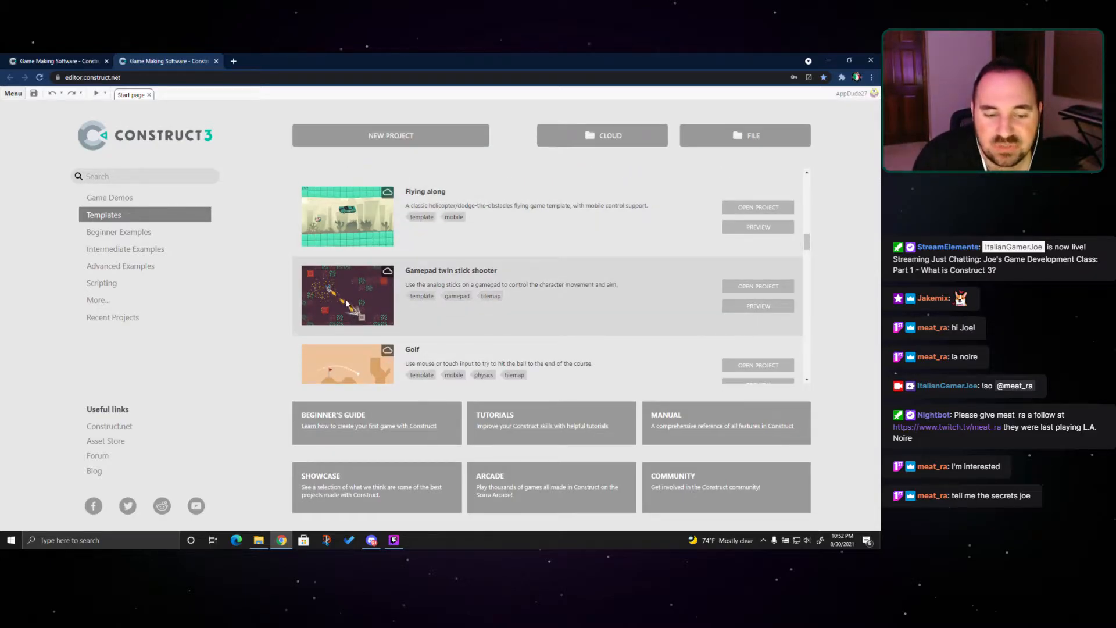
{"action": "scroll", "coordinate": [347, 301], "scroll_direction": "down", "scroll_amount": 3}
{"action": "scroll", "coordinate": [347, 279], "scroll_direction": "down", "scroll_amount": 1}
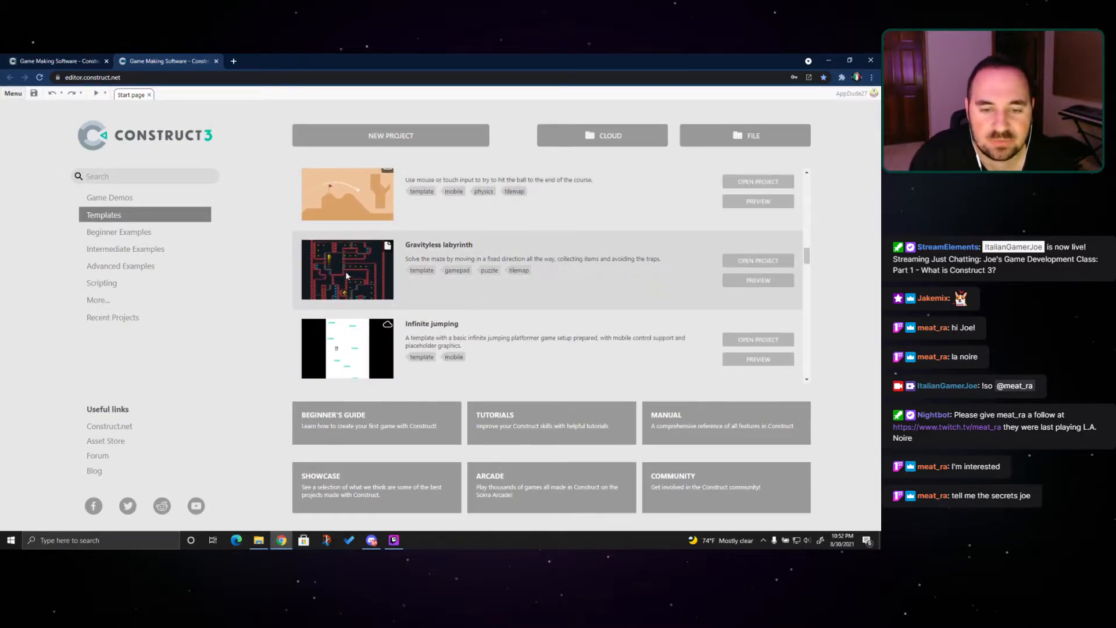
{"action": "scroll", "coordinate": [363, 274], "scroll_direction": "down", "scroll_amount": 2}
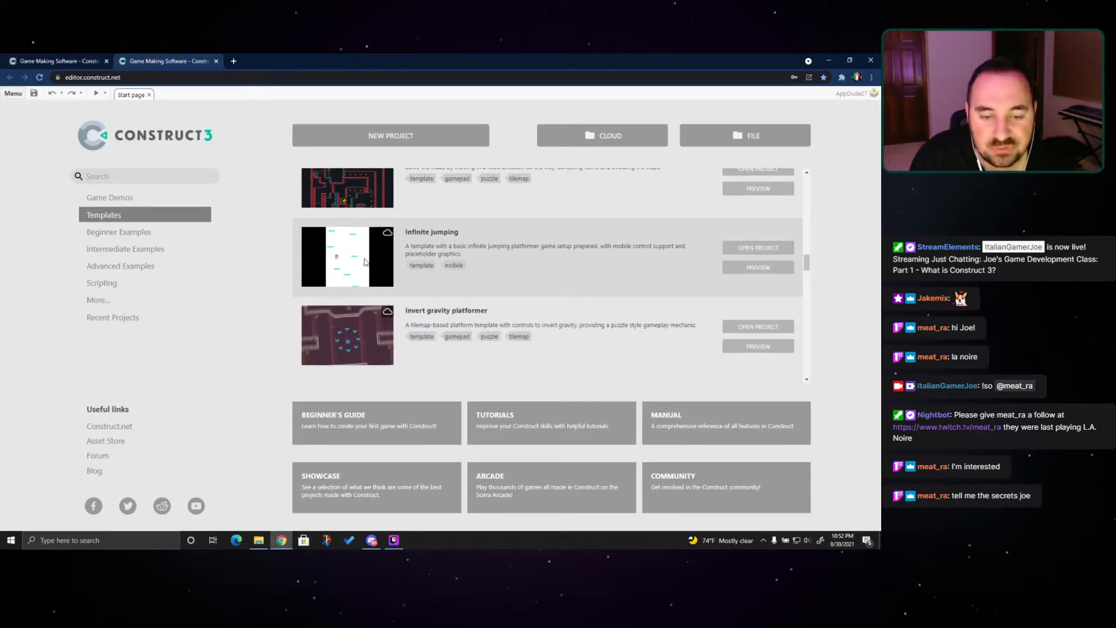
{"action": "scroll", "coordinate": [361, 259], "scroll_direction": "down", "scroll_amount": 2}
{"action": "scroll", "coordinate": [354, 249], "scroll_direction": "down", "scroll_amount": 2}
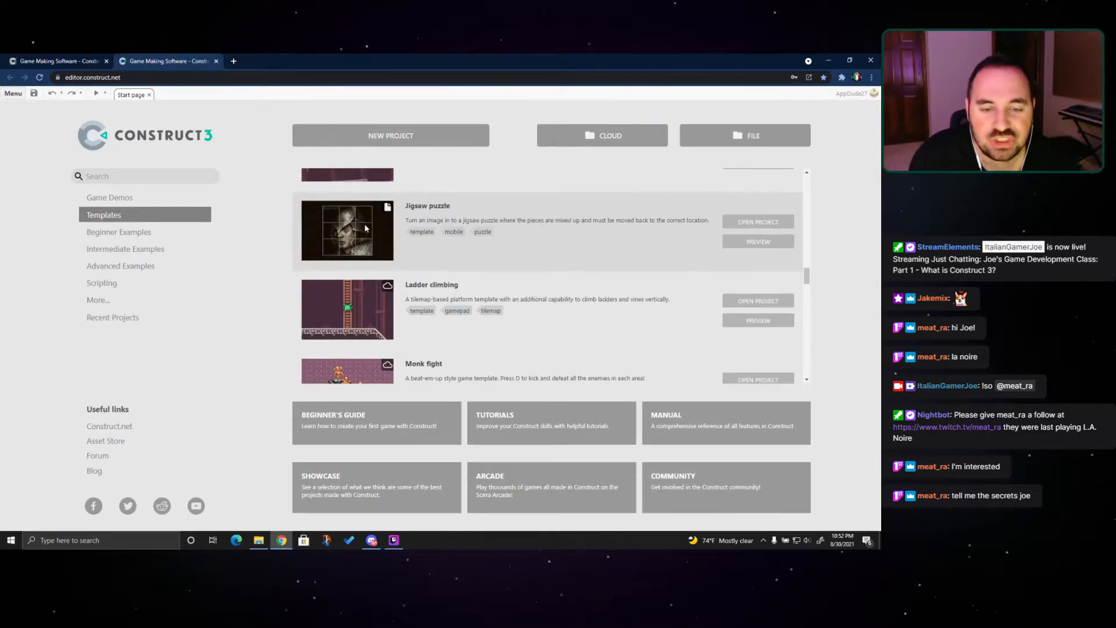
{"action": "scroll", "coordinate": [314, 216], "scroll_direction": "down", "scroll_amount": 2}
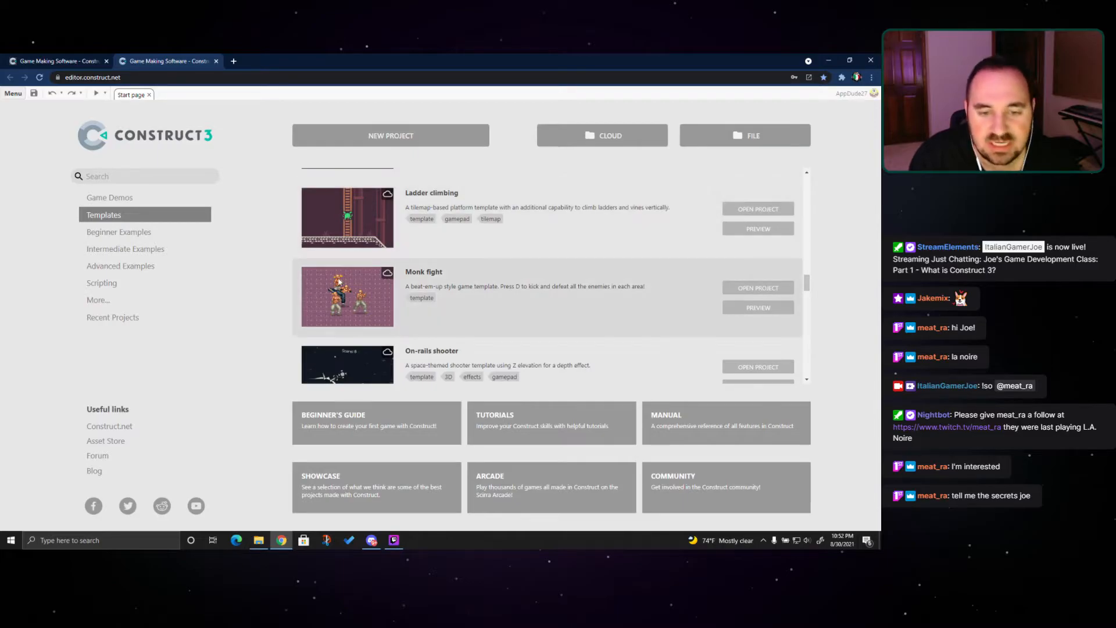
{"action": "scroll", "coordinate": [327, 266], "scroll_direction": "down", "scroll_amount": 2}
{"action": "scroll", "coordinate": [345, 278], "scroll_direction": "down", "scroll_amount": 2}
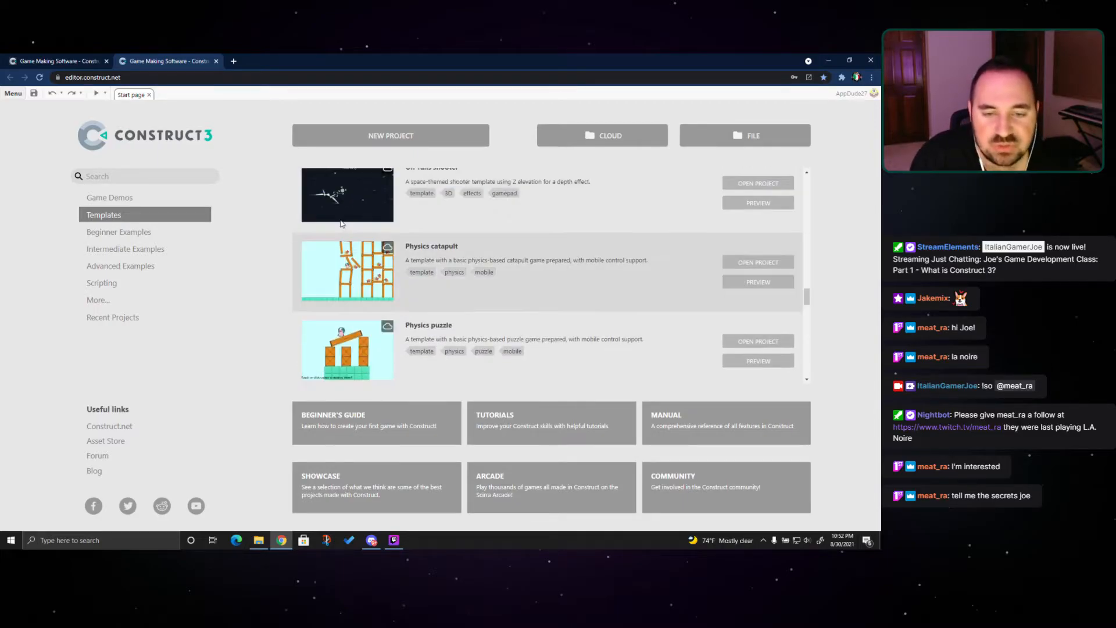
{"action": "scroll", "coordinate": [344, 233], "scroll_direction": "down", "scroll_amount": 2}
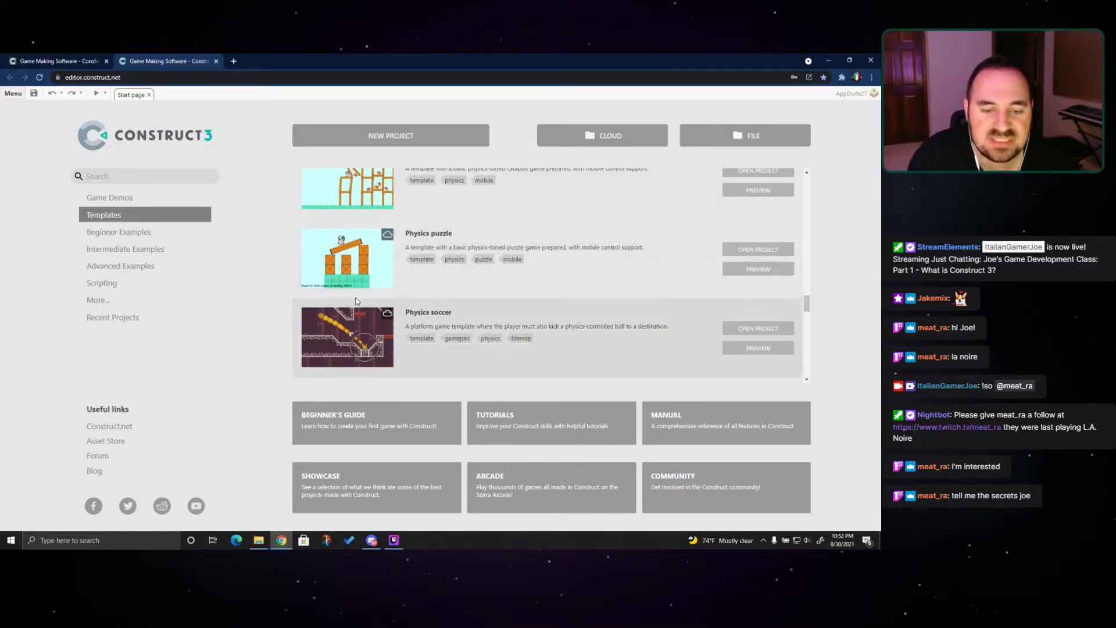
{"action": "scroll", "coordinate": [343, 250], "scroll_direction": "down", "scroll_amount": 3}
{"action": "scroll", "coordinate": [341, 285], "scroll_direction": "down", "scroll_amount": 1}
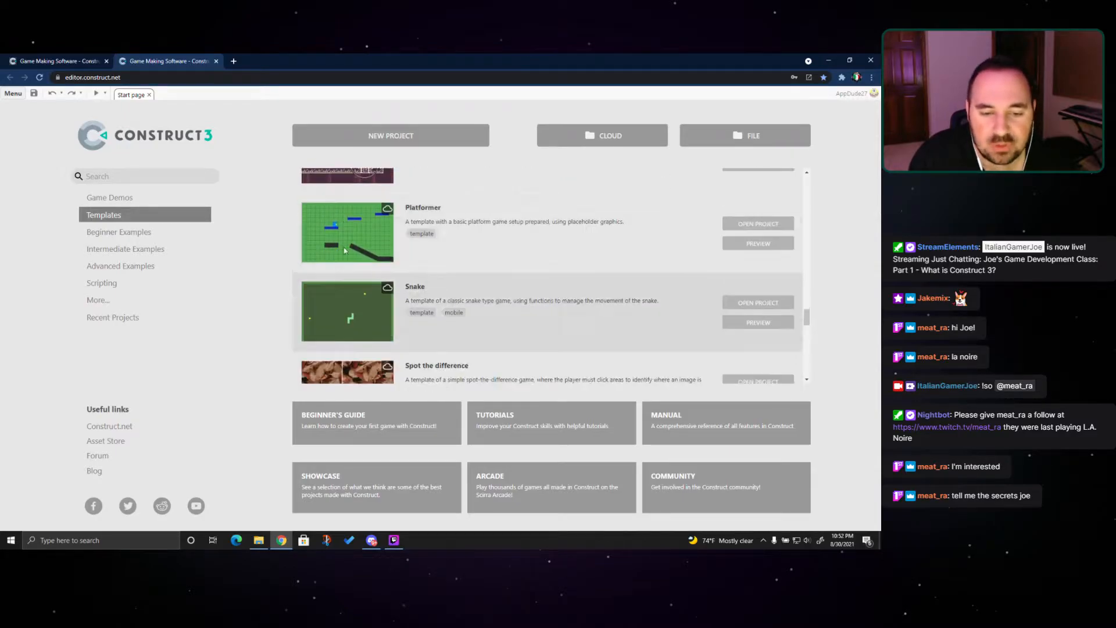
{"action": "scroll", "coordinate": [336, 288], "scroll_direction": "down", "scroll_amount": 3}
{"action": "scroll", "coordinate": [336, 288], "scroll_direction": "down", "scroll_amount": 5}
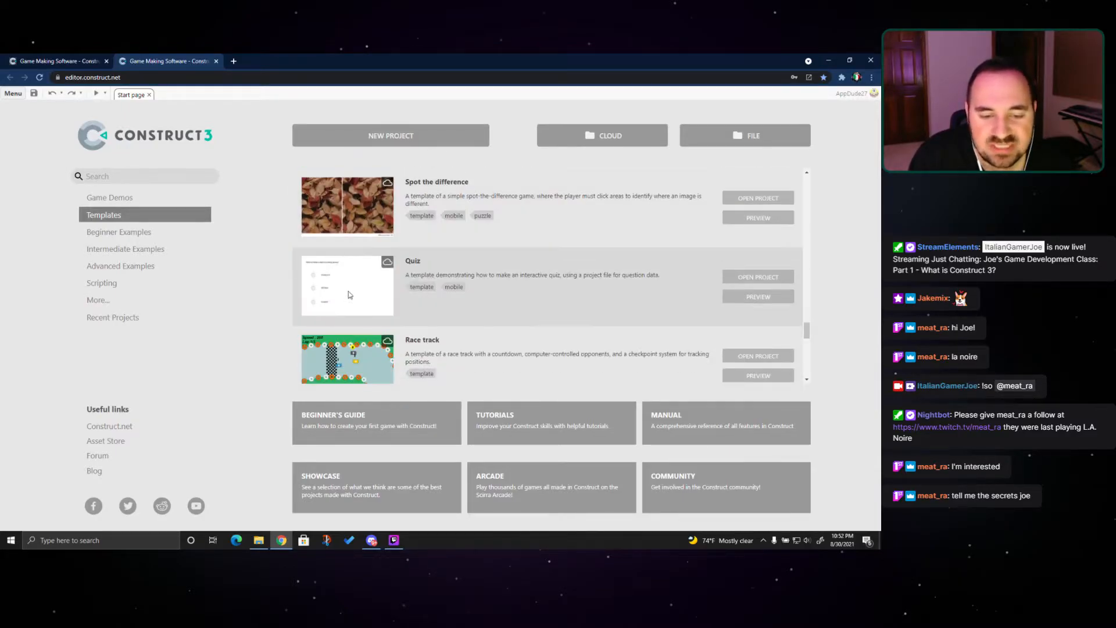
{"action": "scroll", "coordinate": [372, 268], "scroll_direction": "down", "scroll_amount": 2}
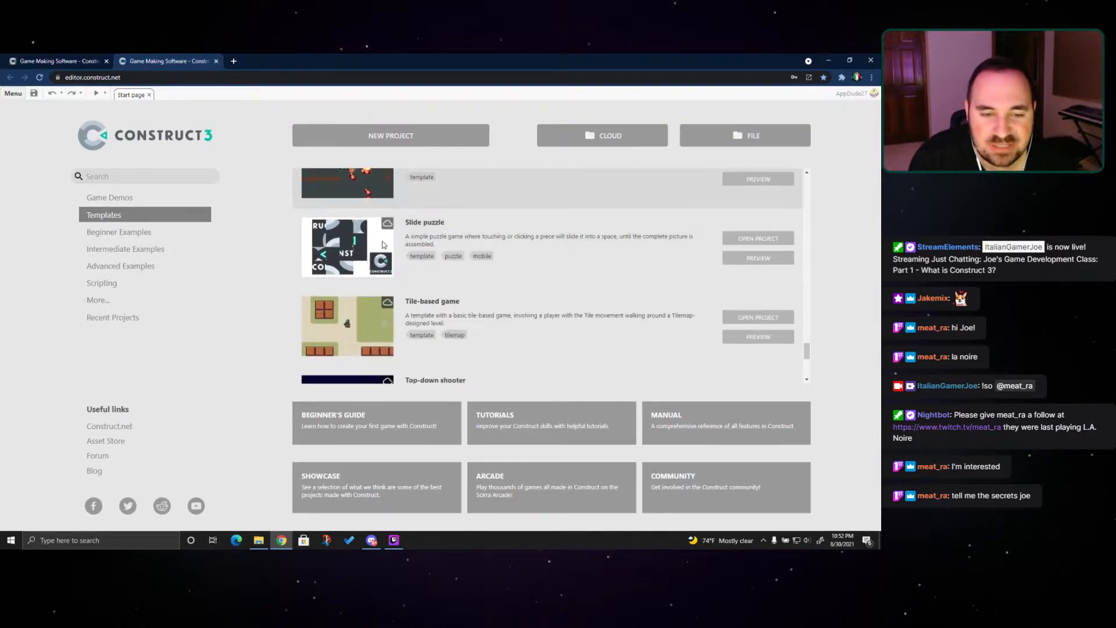
{"action": "scroll", "coordinate": [364, 299], "scroll_direction": "down", "scroll_amount": 1}
{"action": "scroll", "coordinate": [364, 305], "scroll_direction": "down", "scroll_amount": 3}
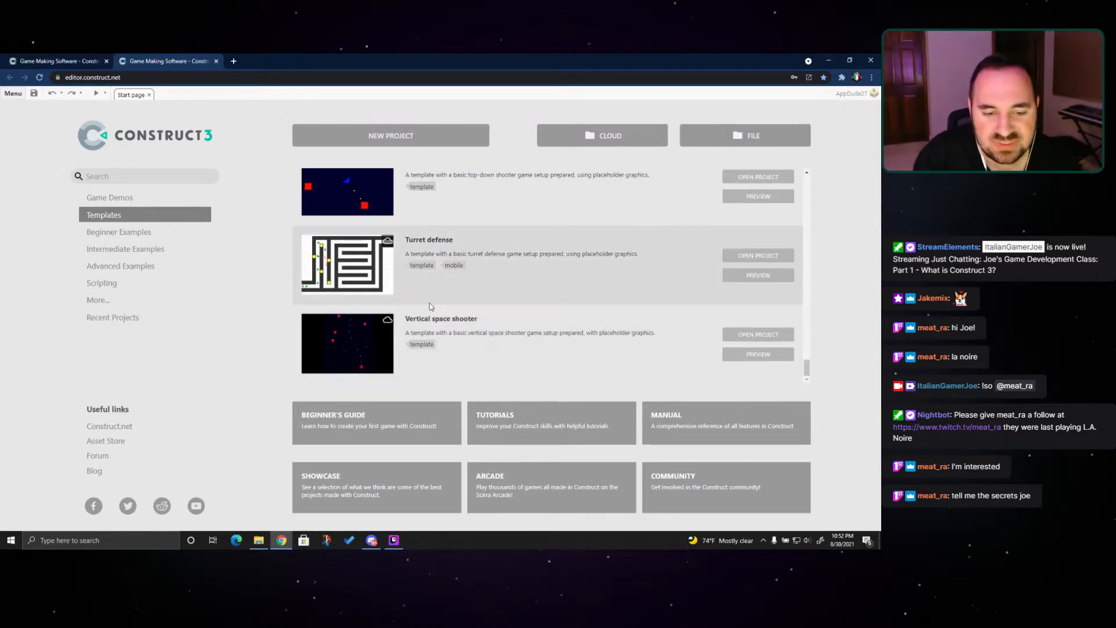
Look back through the templates around Slide puzzle, Platformer and Infinite jumping, and preview the Jigsaw puzzle template
{"action": "scroll", "coordinate": [482, 349], "scroll_direction": "up", "scroll_amount": 2}
{"action": "scroll", "coordinate": [482, 348], "scroll_direction": "up", "scroll_amount": 2}
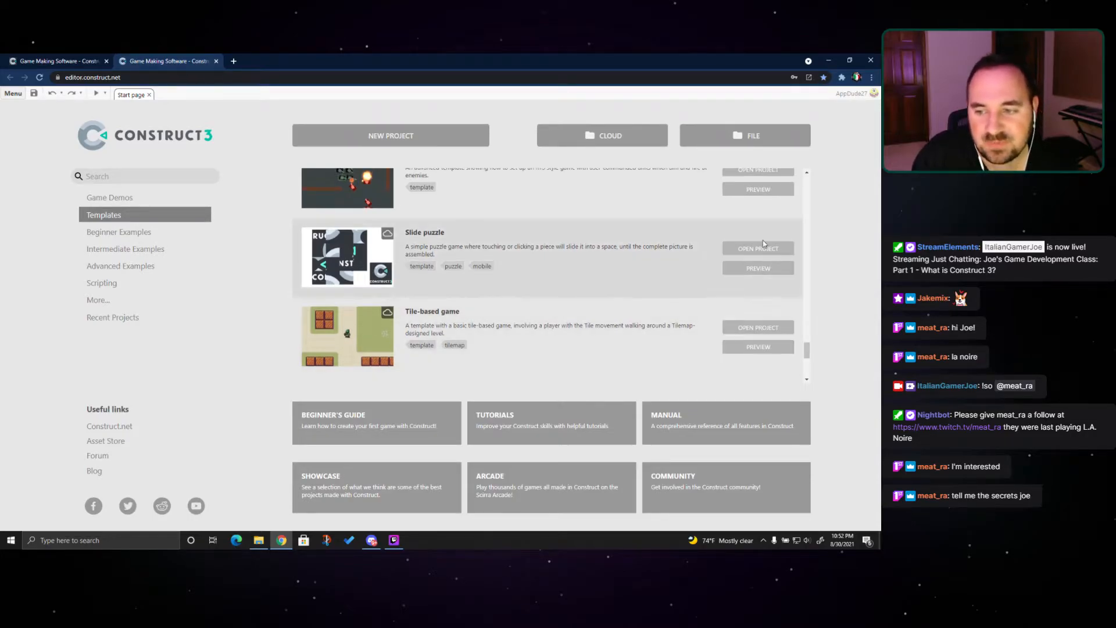
{"action": "scroll", "coordinate": [536, 304], "scroll_direction": "up", "scroll_amount": 2}
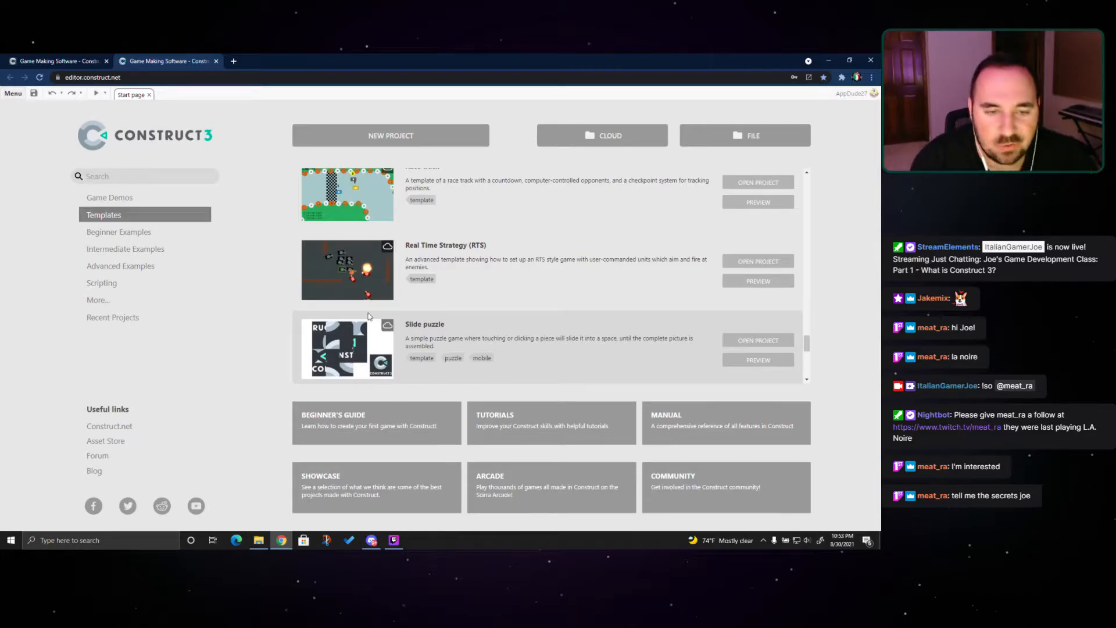
{"action": "scroll", "coordinate": [367, 313], "scroll_direction": "up", "scroll_amount": 5}
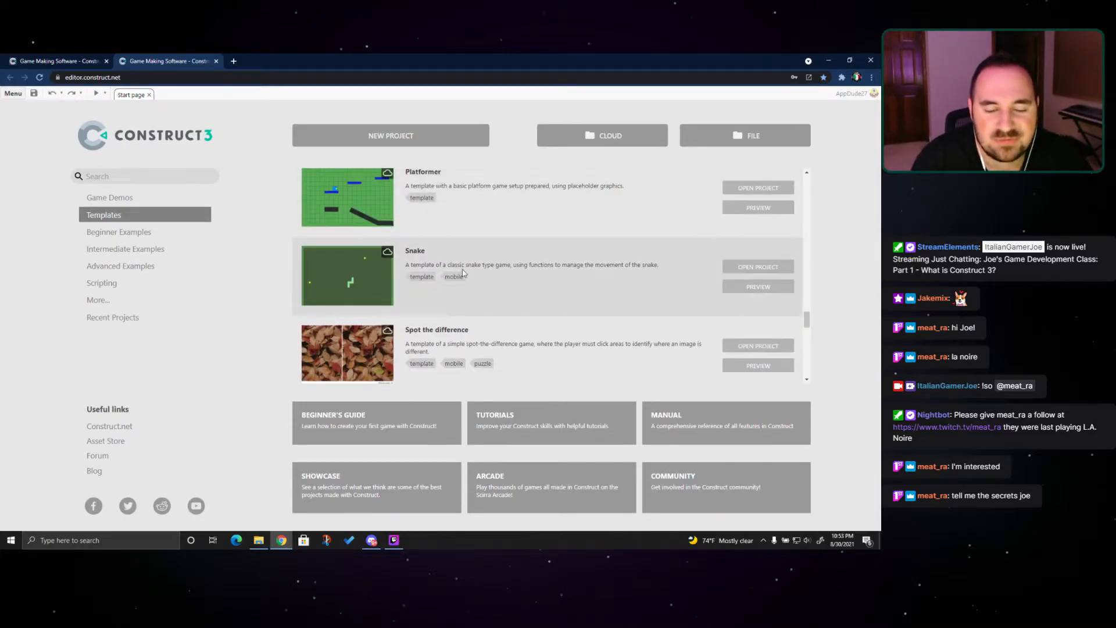
{"action": "scroll", "coordinate": [367, 262], "scroll_direction": "up", "scroll_amount": 4}
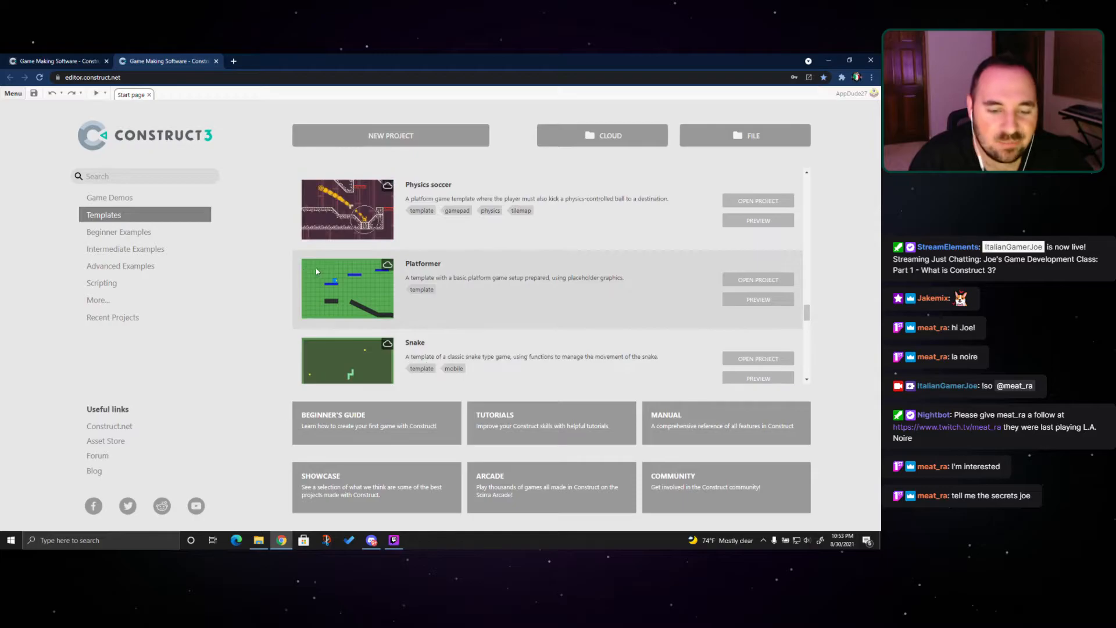
{"action": "scroll", "coordinate": [366, 257], "scroll_direction": "up", "scroll_amount": 6}
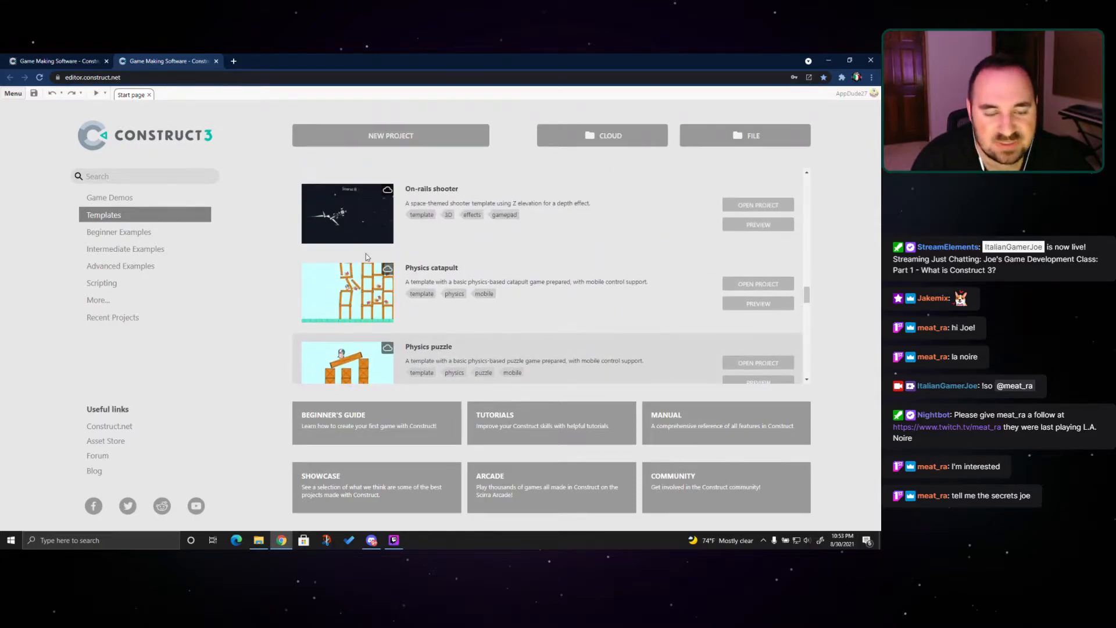
{"action": "scroll", "coordinate": [372, 250], "scroll_direction": "down", "scroll_amount": 5}
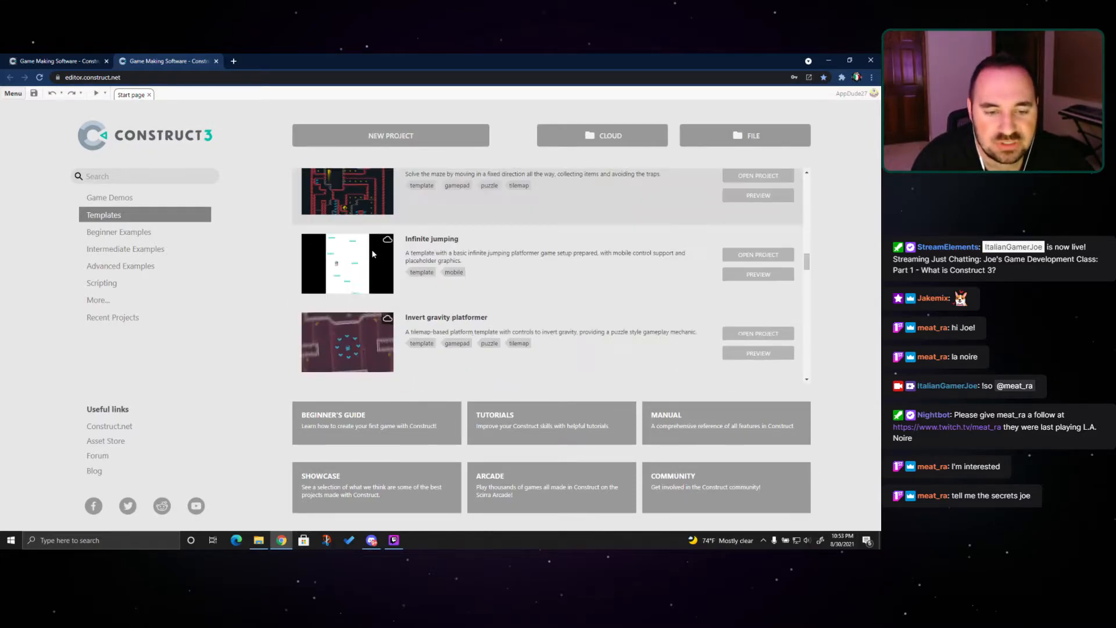
{"action": "scroll", "coordinate": [372, 262], "scroll_direction": "up", "scroll_amount": 1}
{"action": "scroll", "coordinate": [338, 285], "scroll_direction": "up", "scroll_amount": 3}
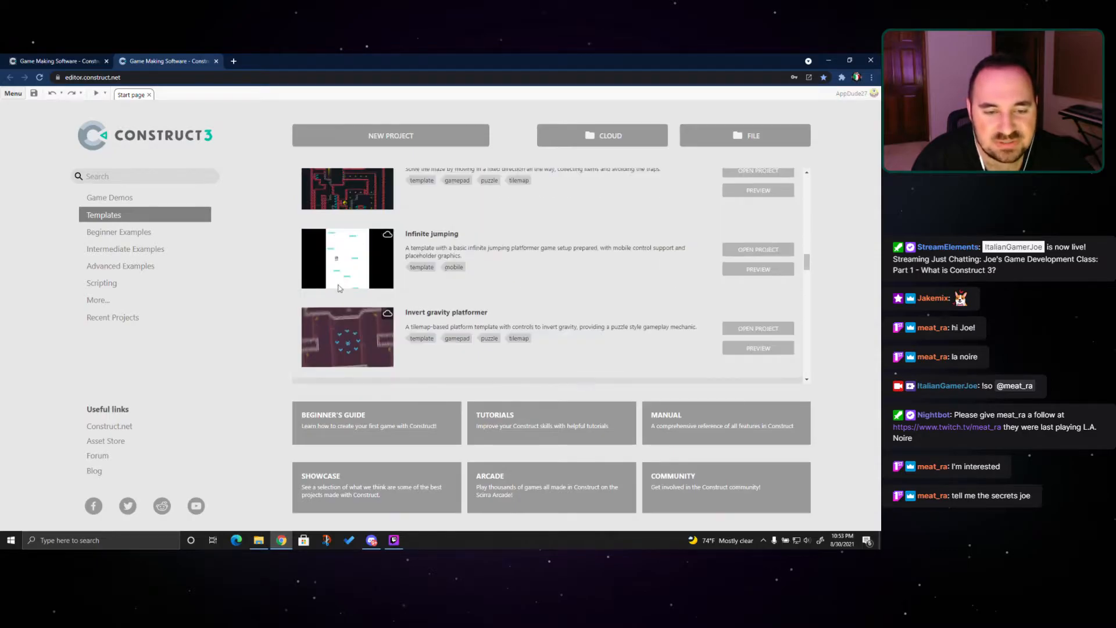
{"action": "scroll", "coordinate": [697, 244], "scroll_direction": "down", "scroll_amount": 4}
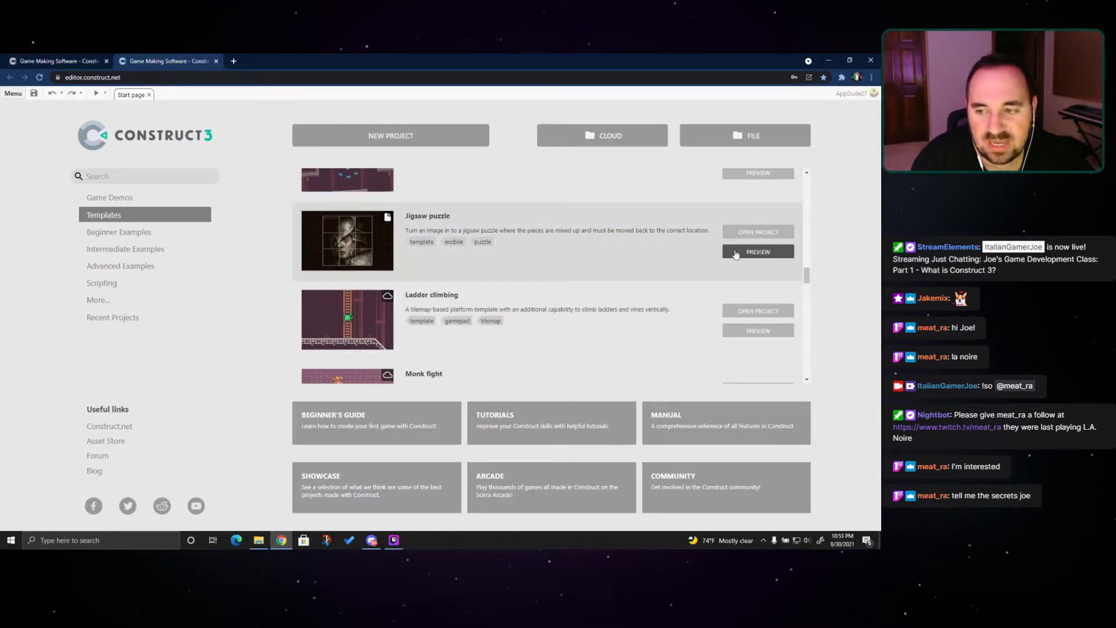
{"action": "left_click", "coordinate": [757, 252]}
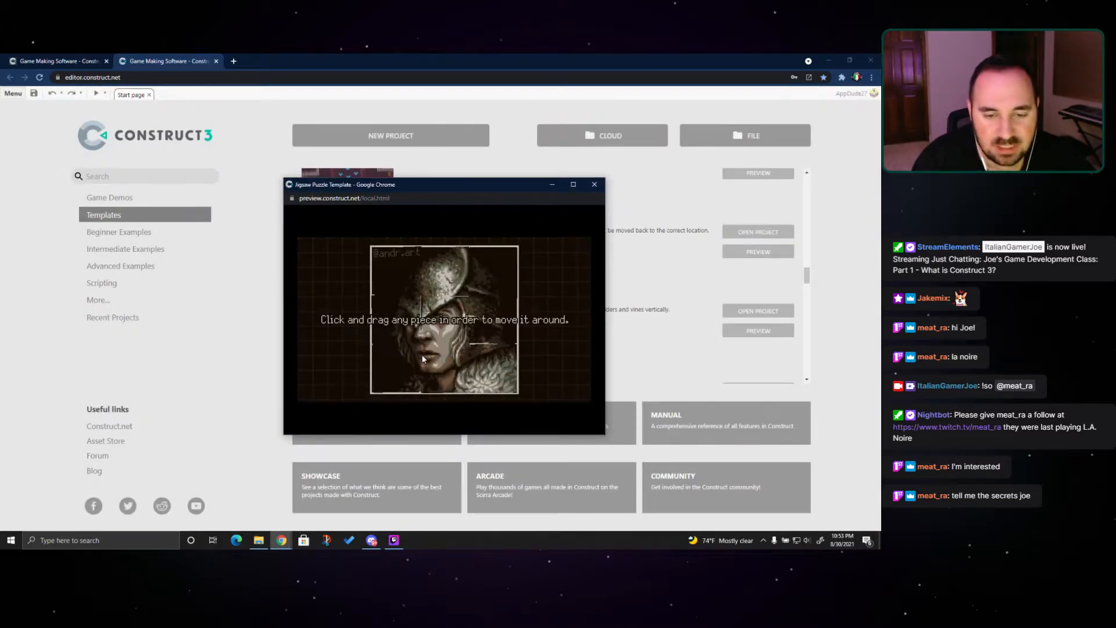
Play the jigsaw puzzle by moving the scattered pieces into the empty cells of the grid
{"action": "left_click_drag", "start_coordinate": [534, 356], "coordinate": [399, 270]}
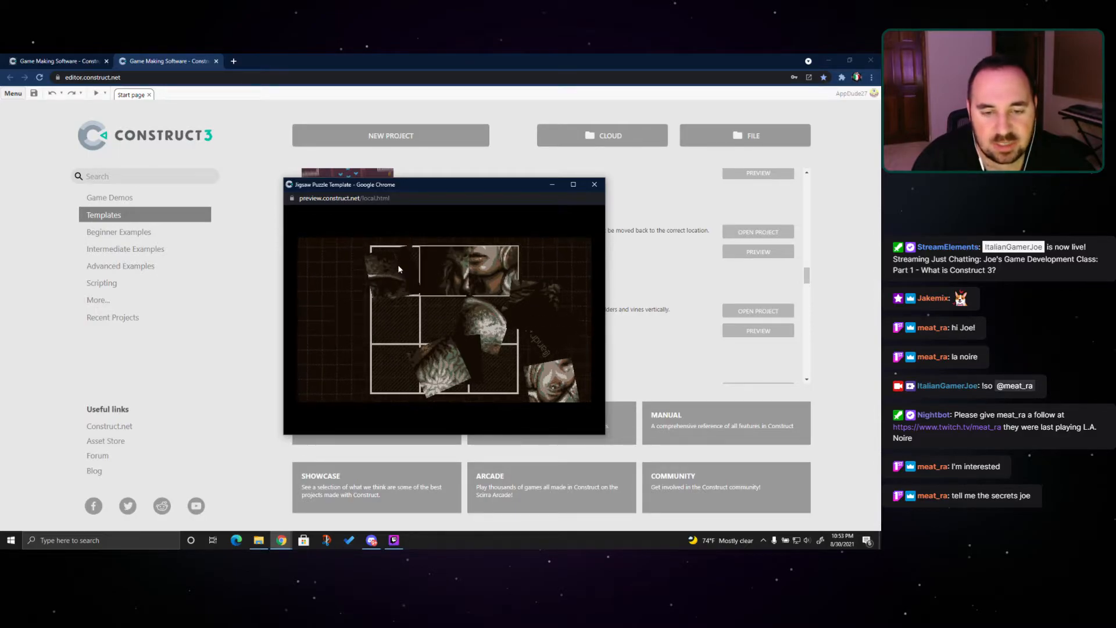
{"action": "left_click_drag", "start_coordinate": [441, 369], "coordinate": [393, 321]}
{"action": "left_click_drag", "start_coordinate": [456, 366], "coordinate": [381, 382]}
{"action": "left_click_drag", "start_coordinate": [474, 327], "coordinate": [440, 320]}
{"action": "left_click_drag", "start_coordinate": [512, 312], "coordinate": [540, 315]}
{"action": "left_click_drag", "start_coordinate": [414, 390], "coordinate": [454, 355]}
{"action": "left_click_drag", "start_coordinate": [546, 303], "coordinate": [386, 371]}
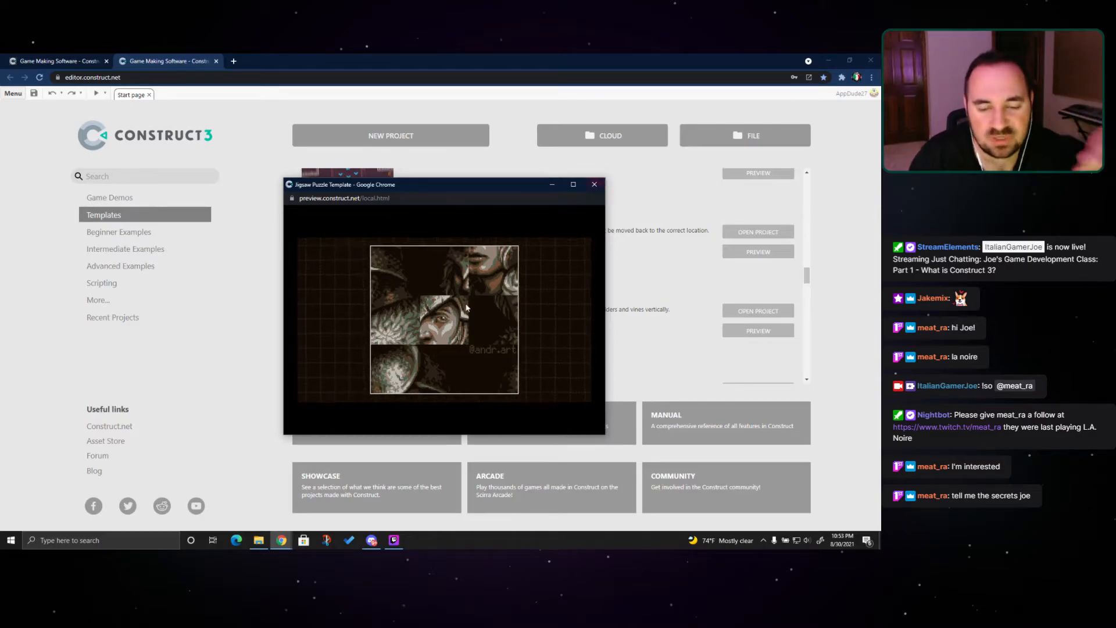
Pull the upper two pieces of the jigsaw grid's right column out beside the grid and close the preview
{"action": "left_click_drag", "start_coordinate": [512, 267], "coordinate": [563, 262]}
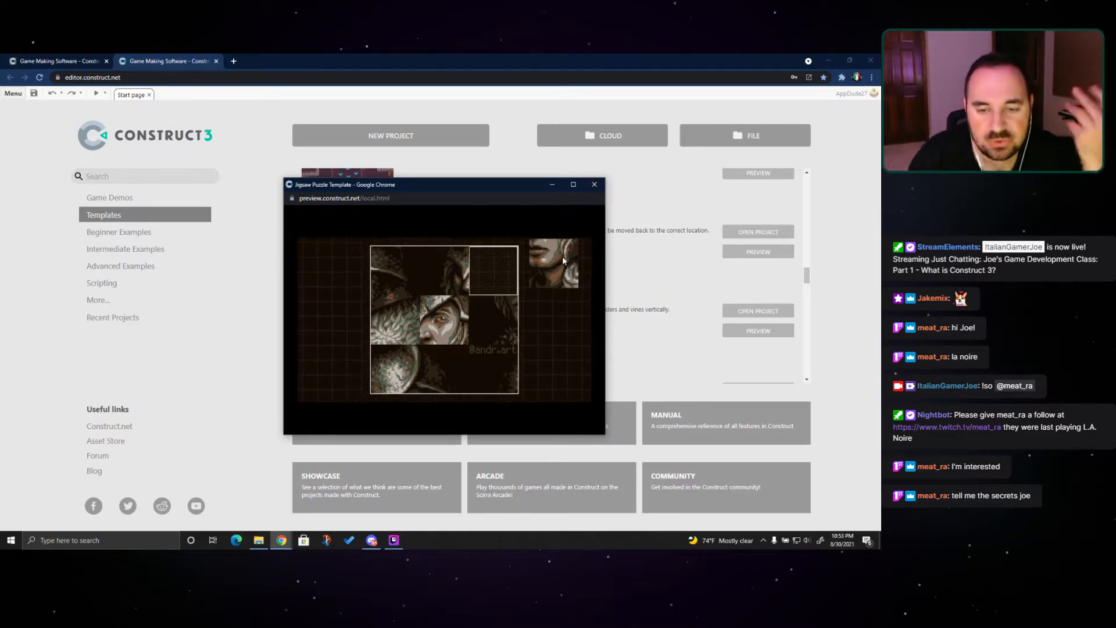
{"action": "left_click_drag", "start_coordinate": [490, 300], "coordinate": [539, 318]}
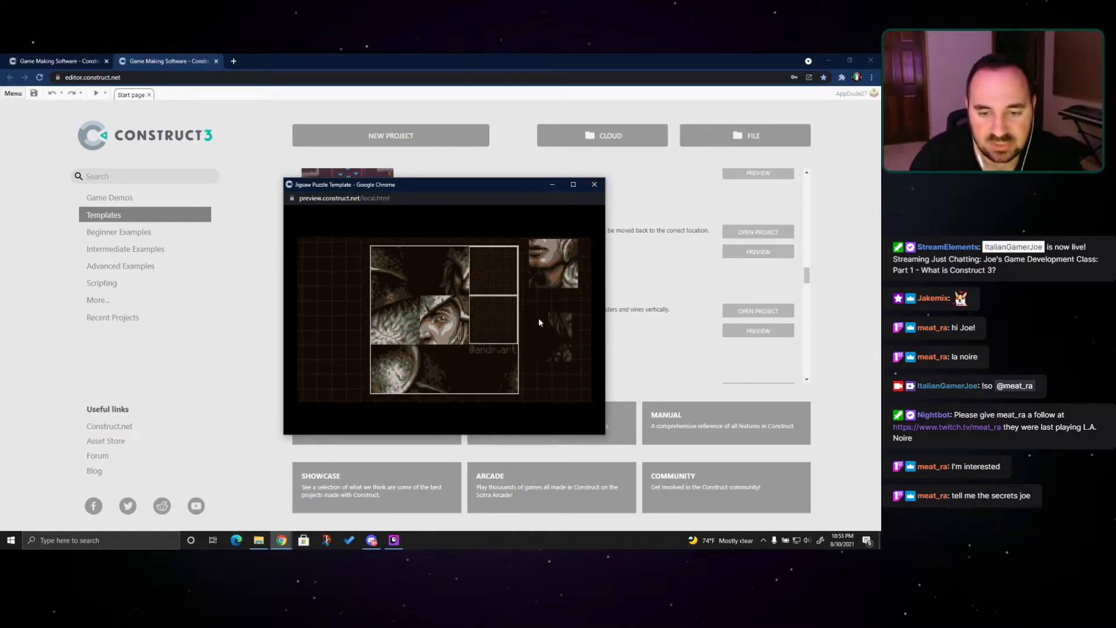
{"action": "left_click", "coordinate": [594, 184]}
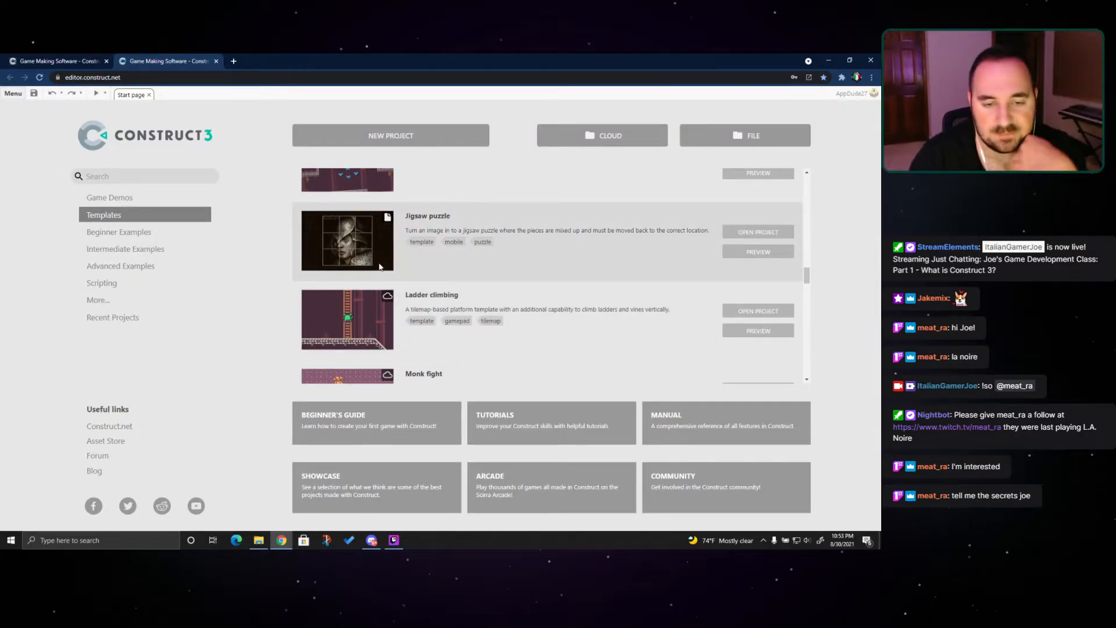
Go back up through the Templates list to 4-direction bomber and show the Beginner Examples
{"action": "scroll", "coordinate": [379, 266], "scroll_direction": "up", "scroll_amount": 4}
{"action": "scroll", "coordinate": [379, 262], "scroll_direction": "up", "scroll_amount": 4}
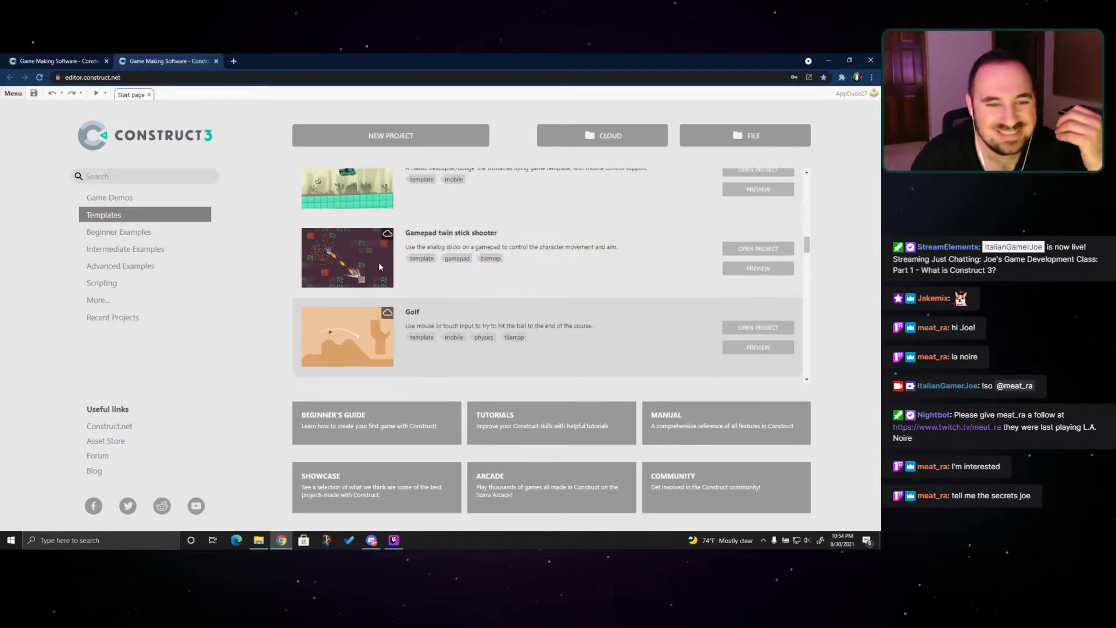
{"action": "scroll", "coordinate": [379, 263], "scroll_direction": "up", "scroll_amount": 12}
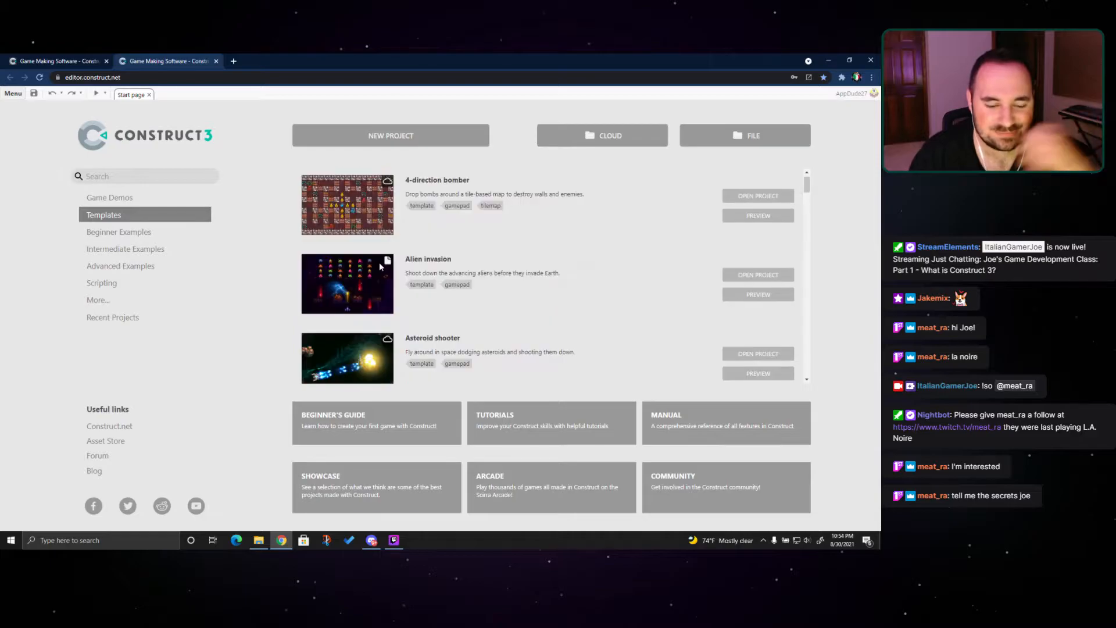
{"action": "left_click", "coordinate": [133, 233]}
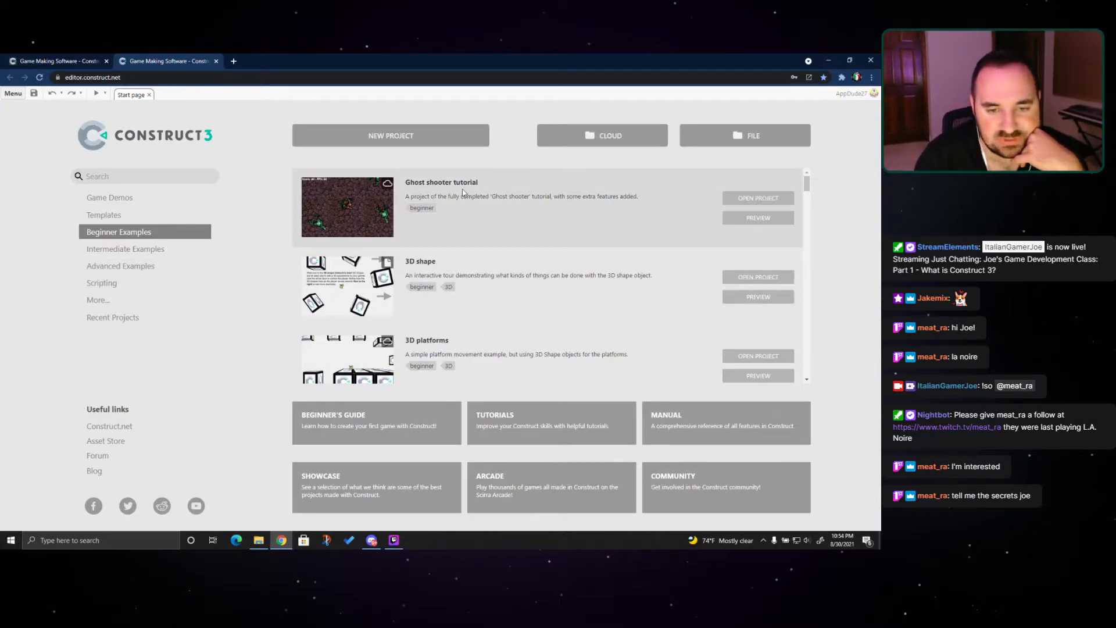
Look over the Beginner Examples from Ghost shooter tutorial to Move to position
{"action": "scroll", "coordinate": [351, 243], "scroll_direction": "down", "scroll_amount": 2}
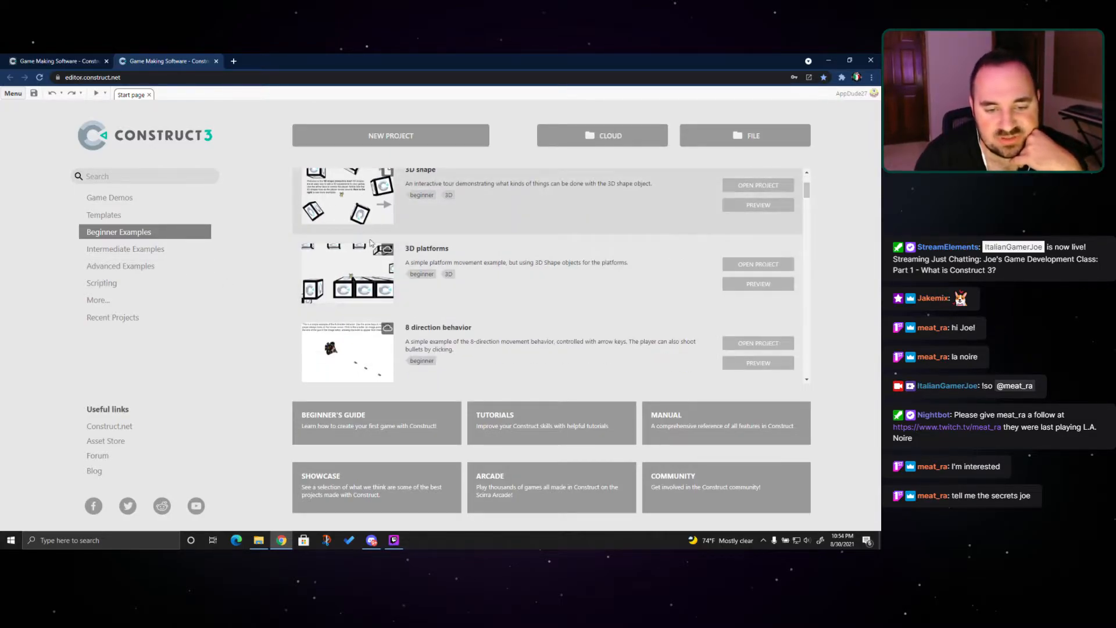
{"action": "scroll", "coordinate": [370, 243], "scroll_direction": "down", "scroll_amount": 2}
{"action": "scroll", "coordinate": [421, 253], "scroll_direction": "down", "scroll_amount": 6}
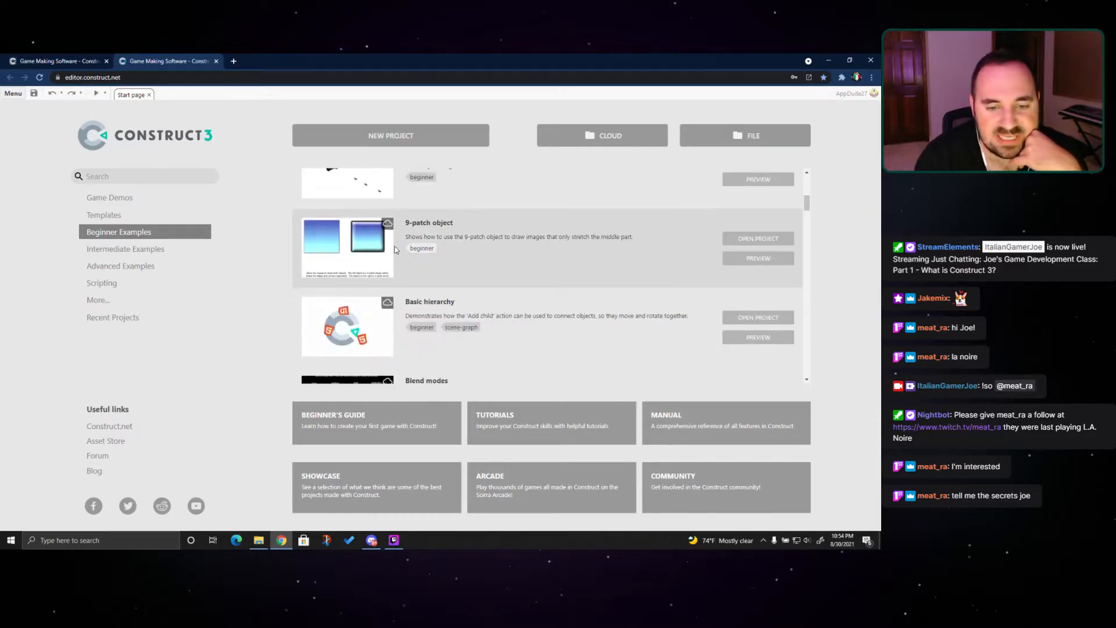
{"action": "scroll", "coordinate": [379, 249], "scroll_direction": "down", "scroll_amount": 2}
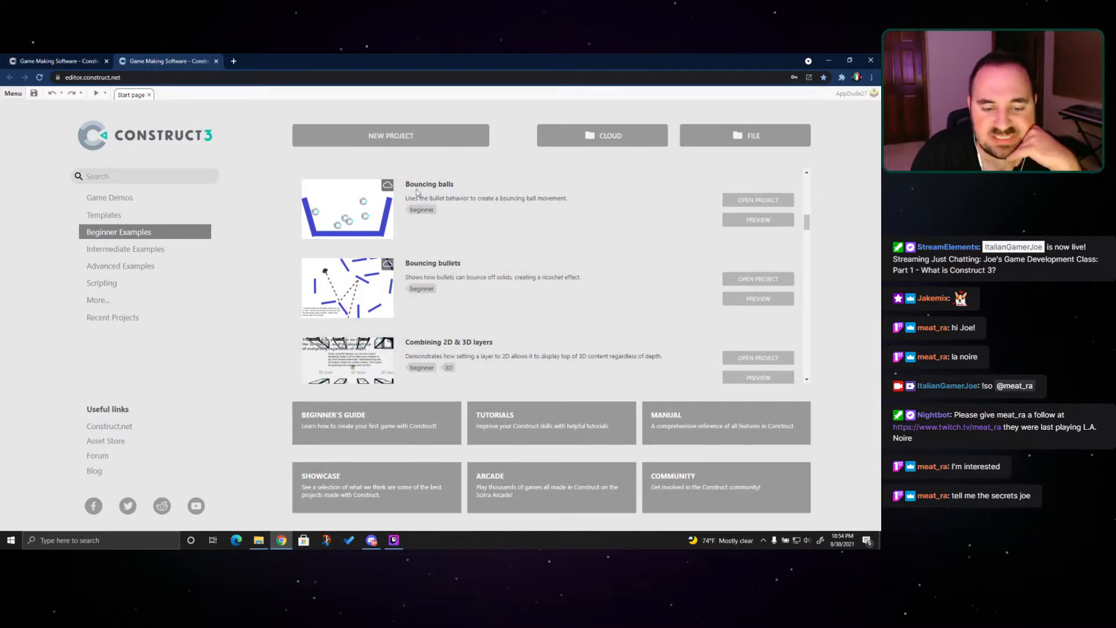
{"action": "scroll", "coordinate": [465, 256], "scroll_direction": "down", "scroll_amount": 5}
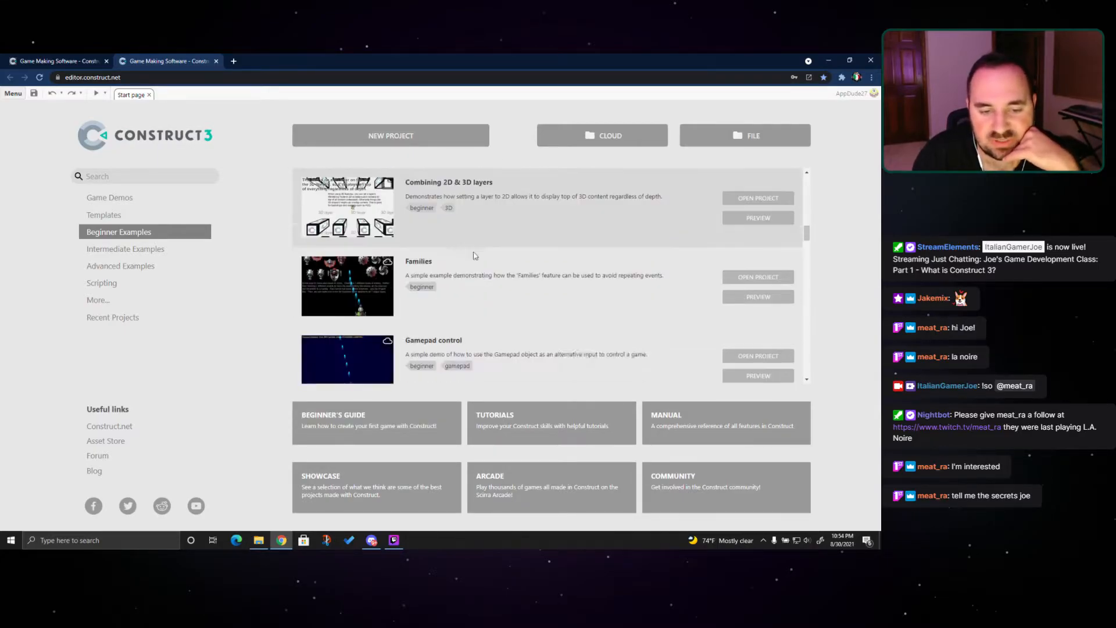
{"action": "scroll", "coordinate": [474, 244], "scroll_direction": "down", "scroll_amount": 3}
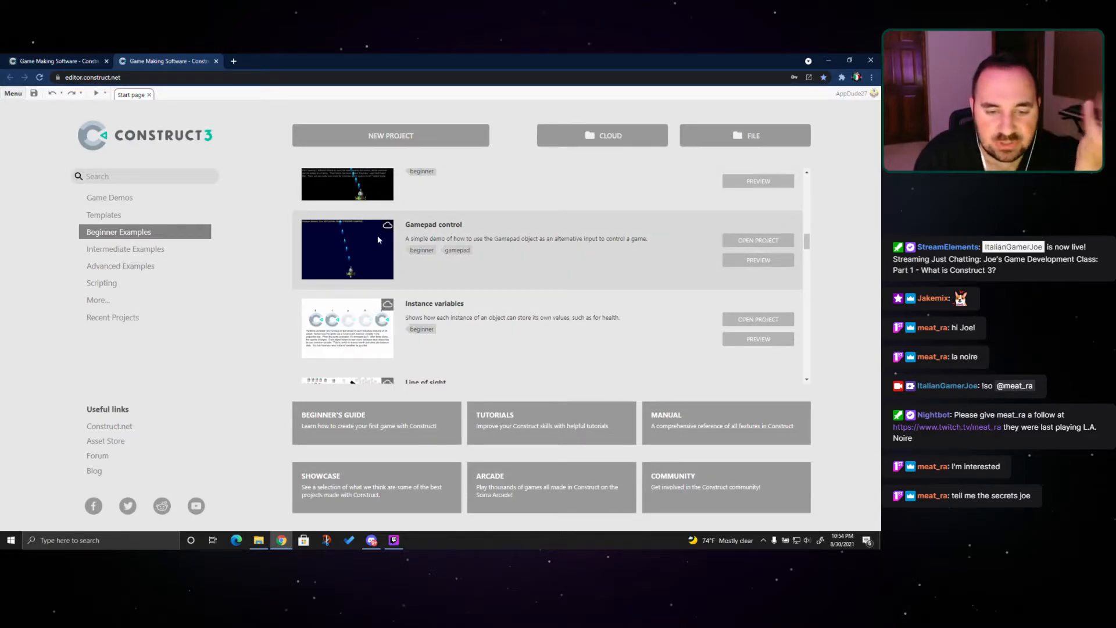
{"action": "scroll", "coordinate": [350, 244], "scroll_direction": "down", "scroll_amount": 3}
{"action": "scroll", "coordinate": [352, 239], "scroll_direction": "down", "scroll_amount": 9}
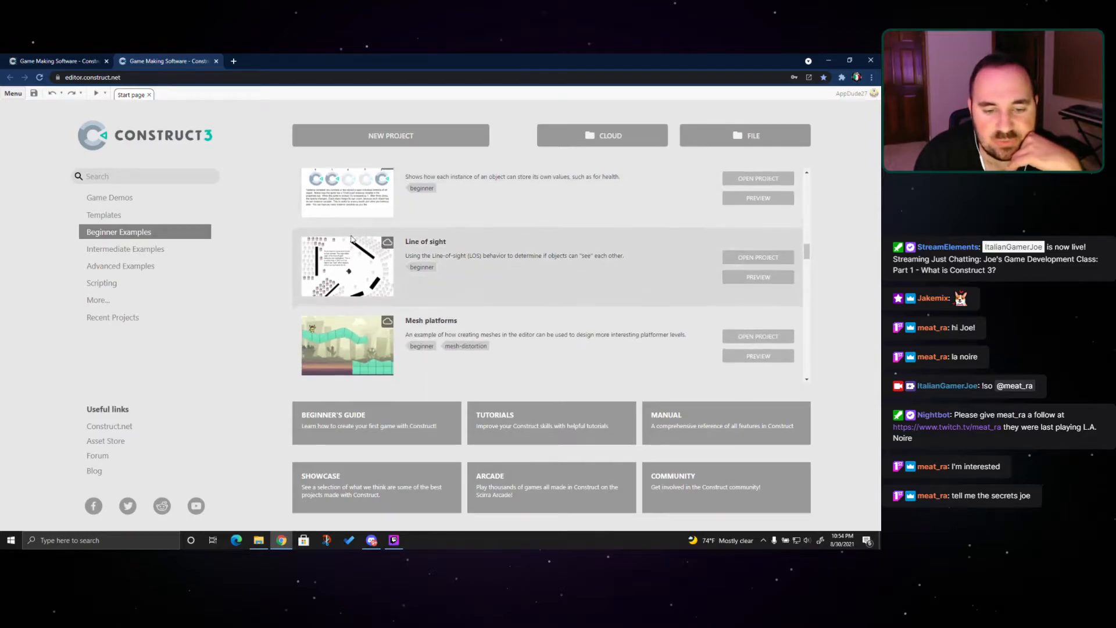
{"action": "scroll", "coordinate": [337, 235], "scroll_direction": "down", "scroll_amount": 2}
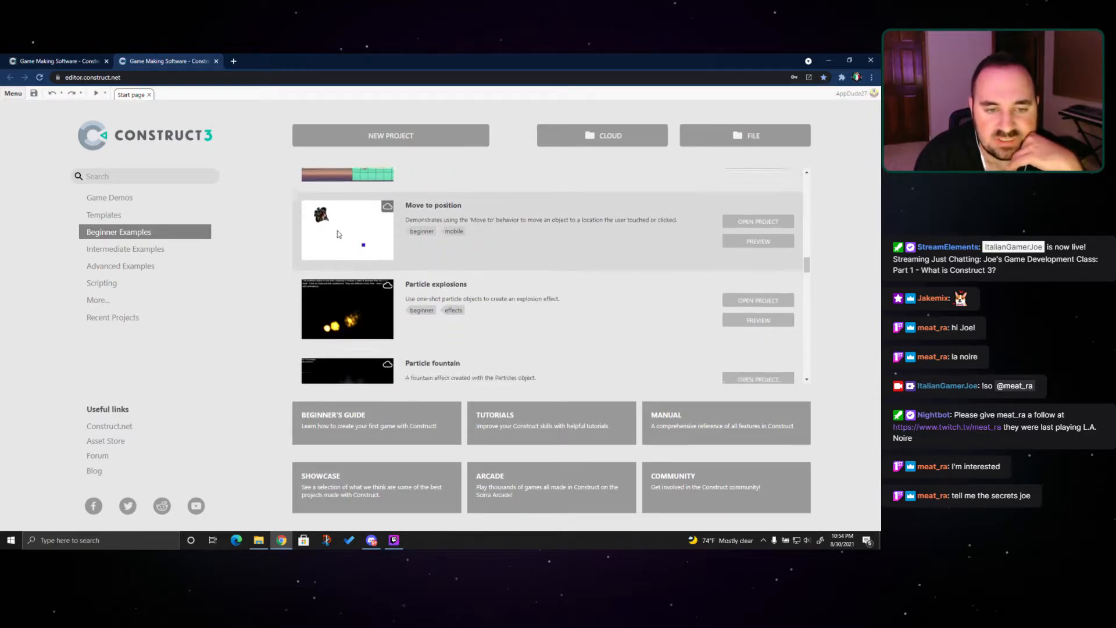
{"action": "scroll", "coordinate": [343, 279], "scroll_direction": "up", "scroll_amount": 3}
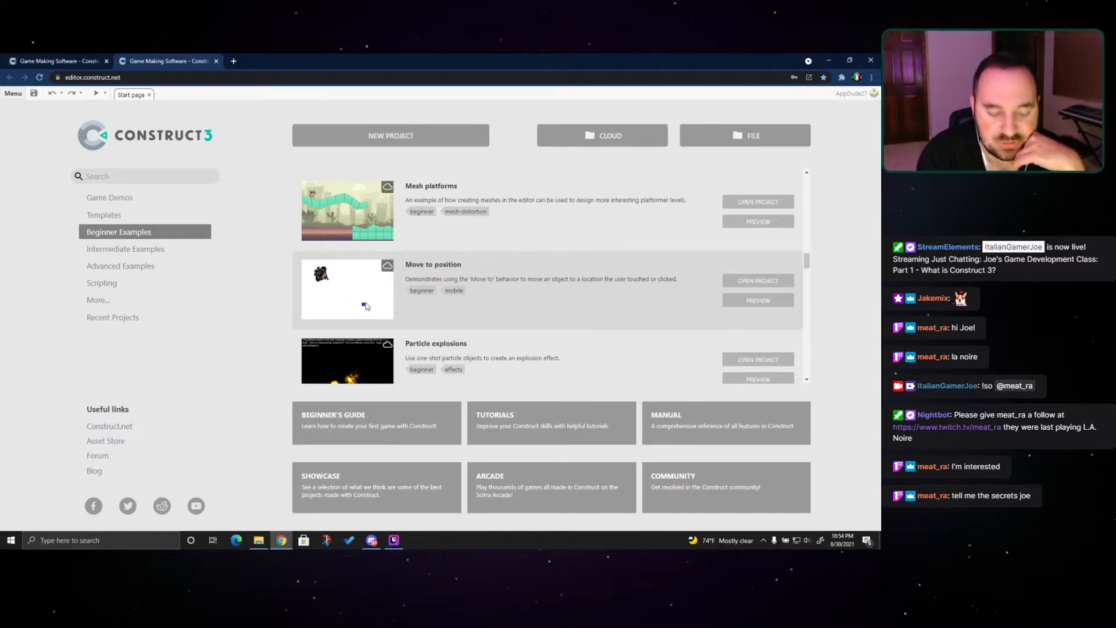
Look over the remaining Beginner Examples from Particle explosions to Unique IDs
{"action": "scroll", "coordinate": [349, 270], "scroll_direction": "down", "scroll_amount": 5}
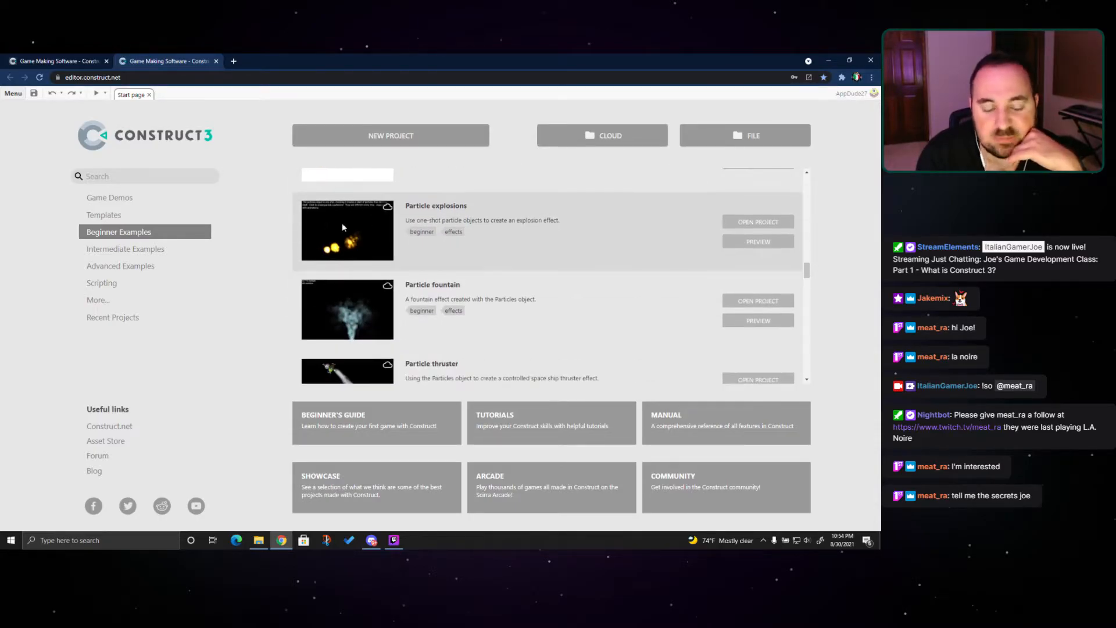
{"action": "scroll", "coordinate": [357, 232], "scroll_direction": "down", "scroll_amount": 1}
{"action": "scroll", "coordinate": [300, 290], "scroll_direction": "down", "scroll_amount": 5}
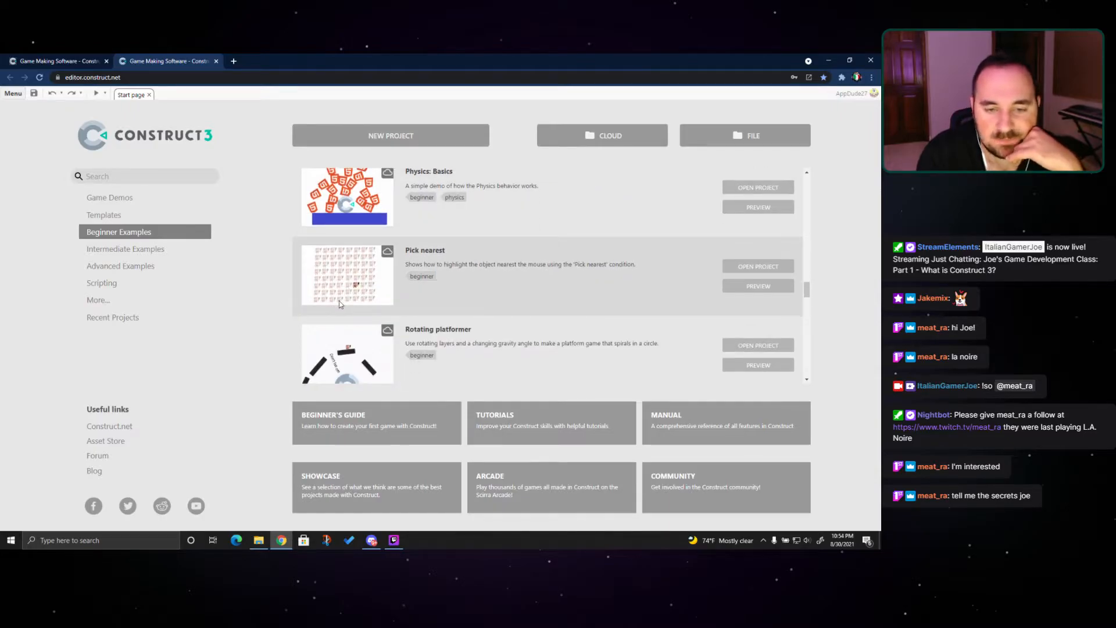
{"action": "scroll", "coordinate": [340, 301], "scroll_direction": "down", "scroll_amount": 1}
{"action": "scroll", "coordinate": [356, 276], "scroll_direction": "down", "scroll_amount": 4}
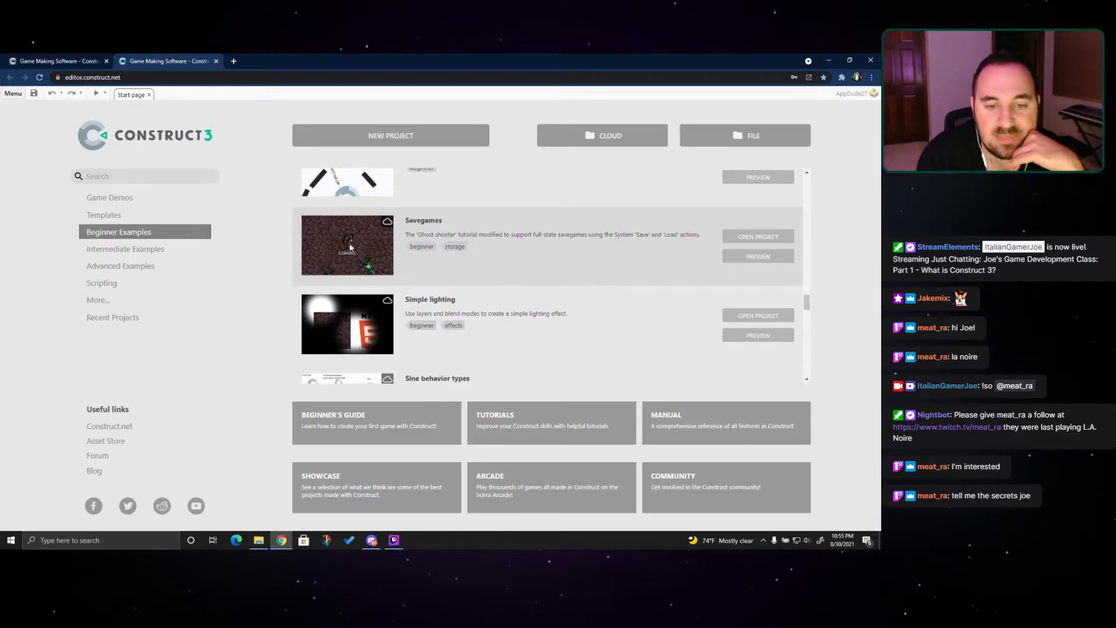
{"action": "scroll", "coordinate": [339, 246], "scroll_direction": "down", "scroll_amount": 3}
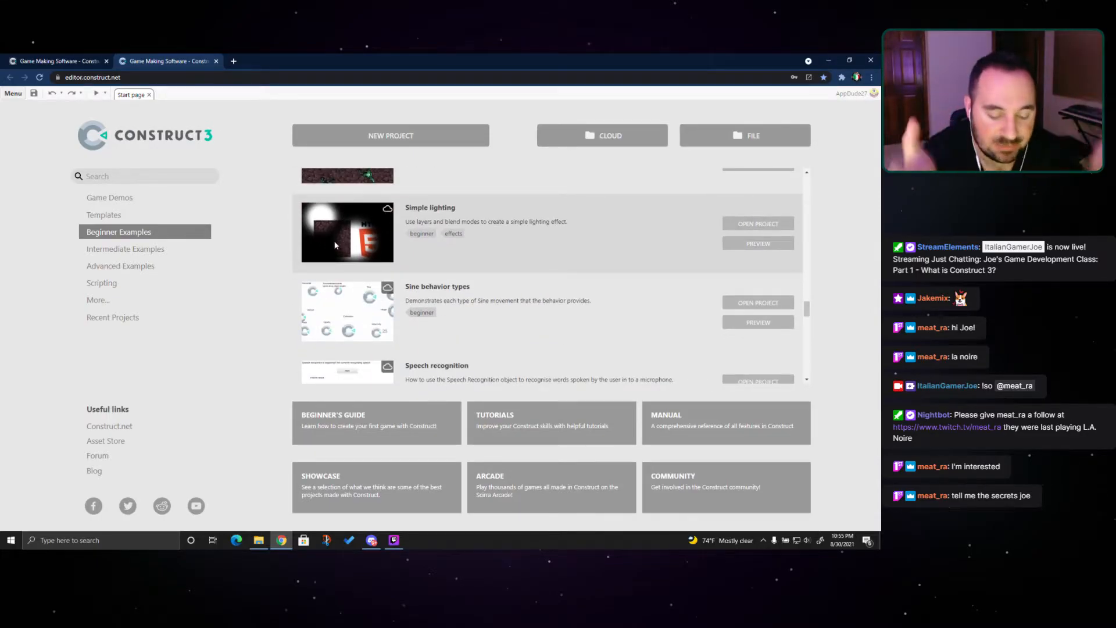
{"action": "scroll", "coordinate": [337, 246], "scroll_direction": "down", "scroll_amount": 3}
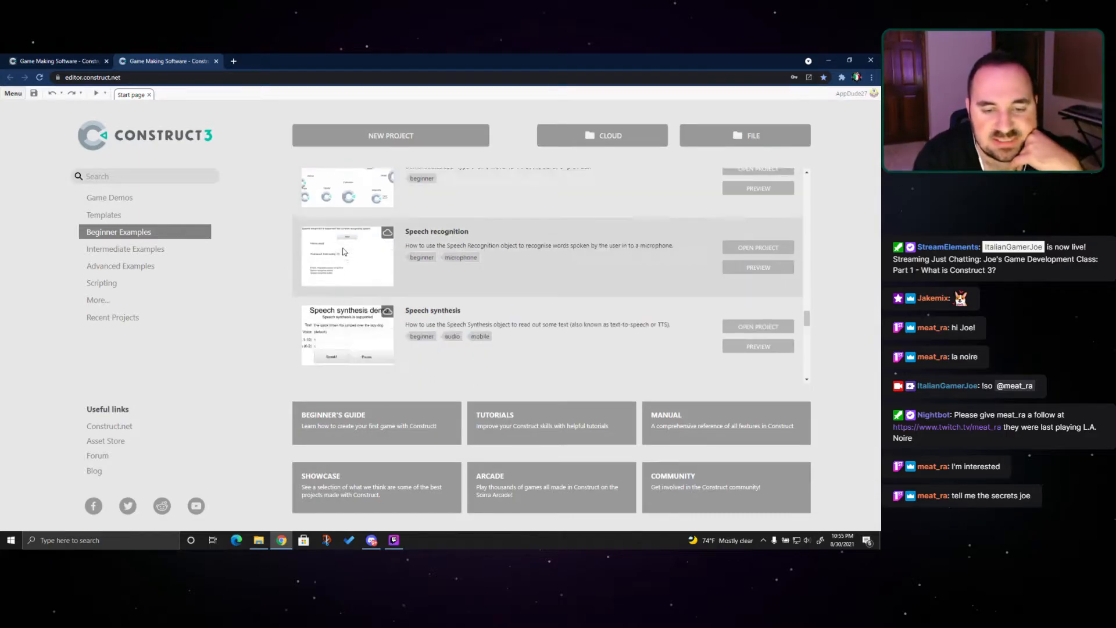
{"action": "scroll", "coordinate": [344, 249], "scroll_direction": "up", "scroll_amount": 2}
{"action": "scroll", "coordinate": [350, 245], "scroll_direction": "down", "scroll_amount": 2}
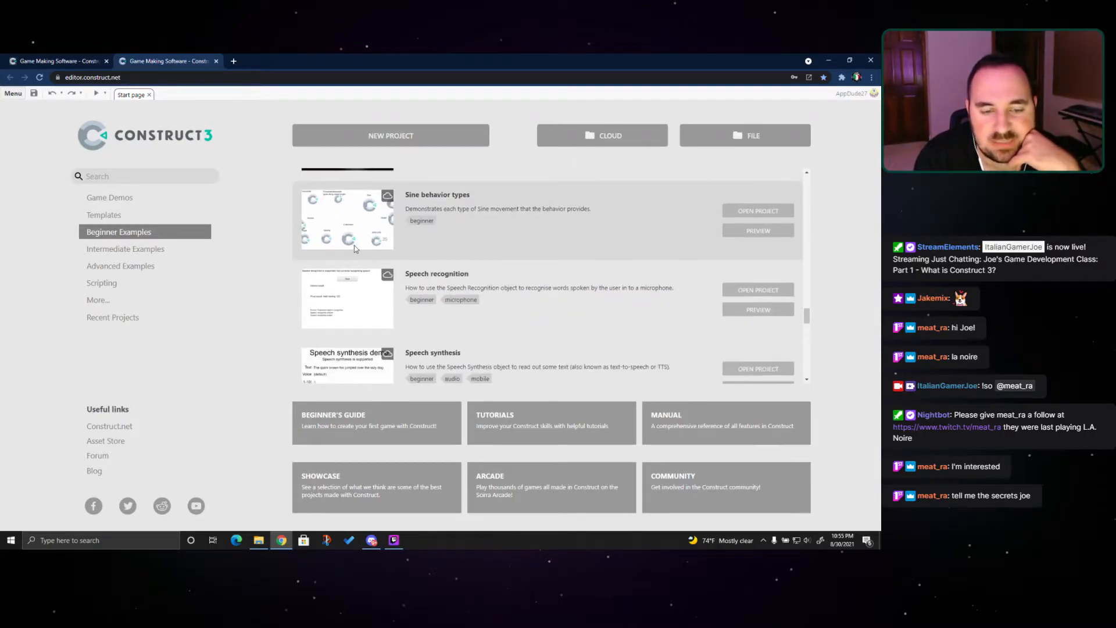
{"action": "scroll", "coordinate": [349, 250], "scroll_direction": "down", "scroll_amount": 3}
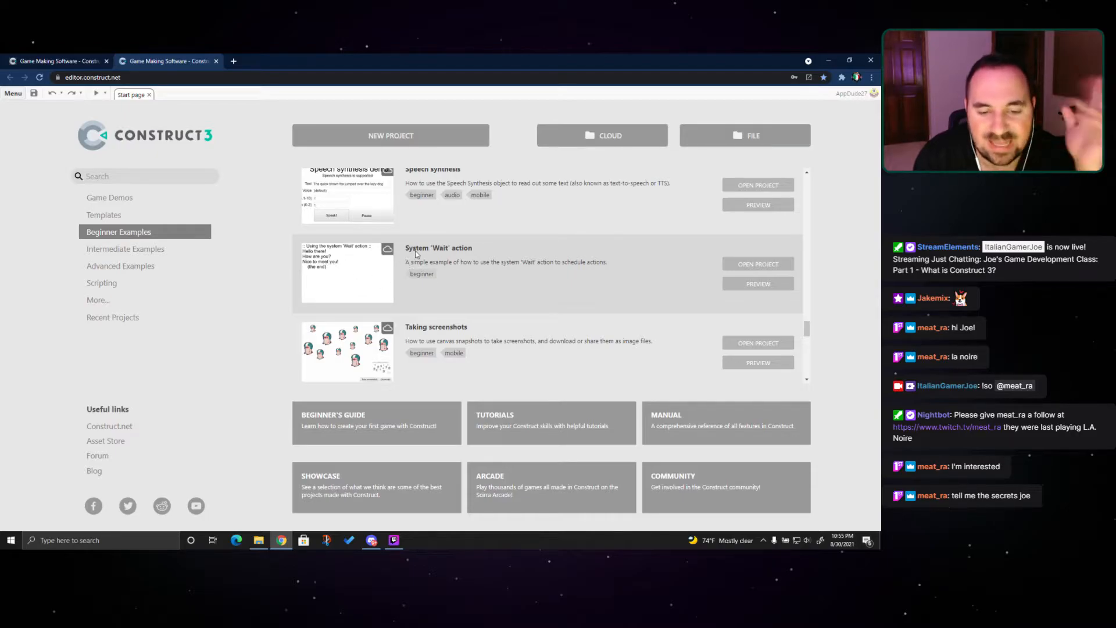
{"action": "scroll", "coordinate": [385, 273], "scroll_direction": "down", "scroll_amount": 2}
{"action": "scroll", "coordinate": [326, 259], "scroll_direction": "down", "scroll_amount": 5}
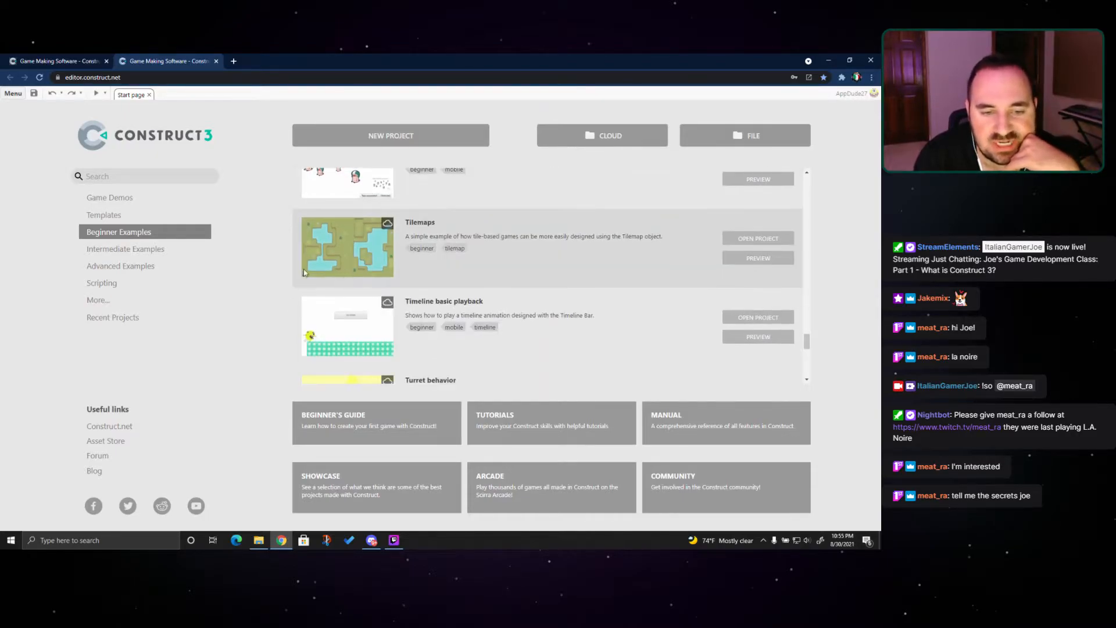
{"action": "scroll", "coordinate": [351, 258], "scroll_direction": "down", "scroll_amount": 5}
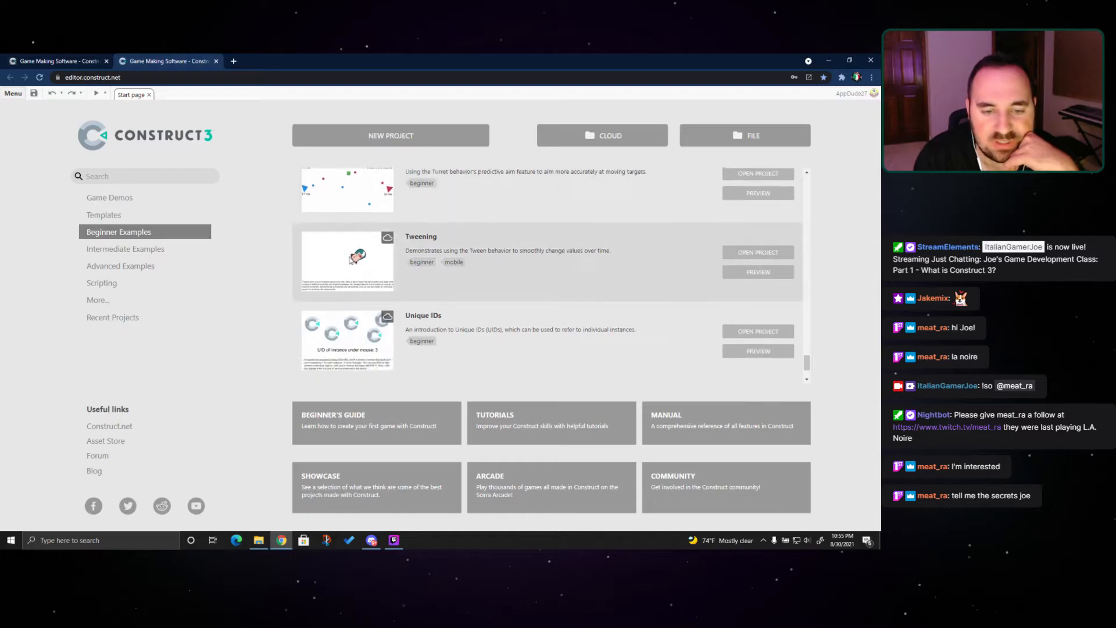
Show the Intermediate Examples and look them over from Space Blaster to Car selection screen
{"action": "left_click", "coordinate": [157, 264]}
{"action": "left_click", "coordinate": [139, 249]}
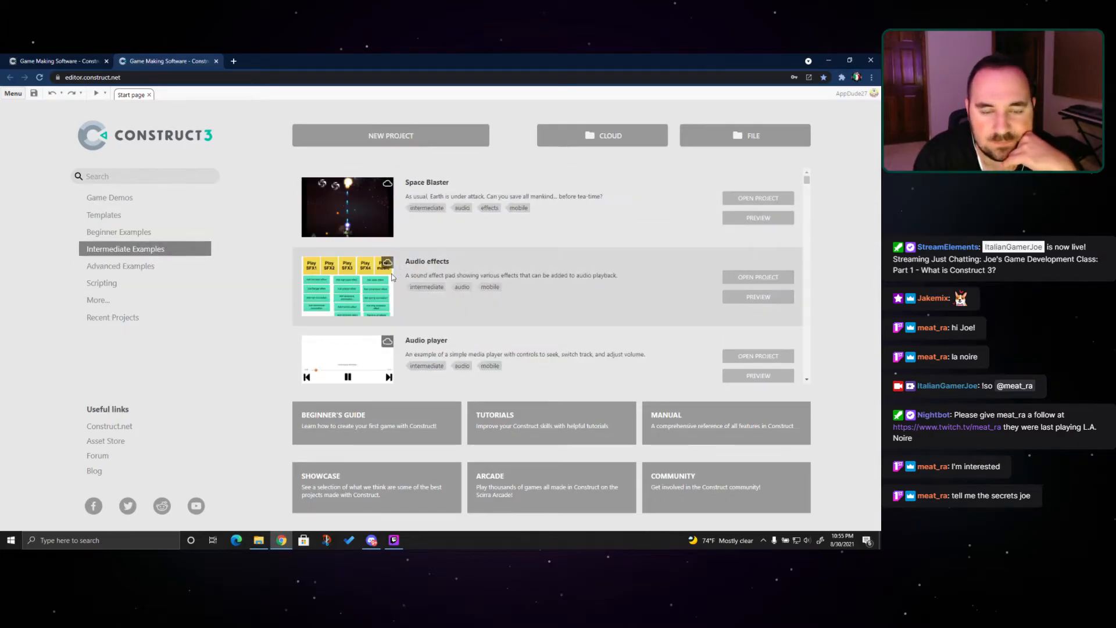
{"action": "scroll", "coordinate": [372, 226], "scroll_direction": "down", "scroll_amount": 2}
{"action": "scroll", "coordinate": [372, 226], "scroll_direction": "down", "scroll_amount": 3}
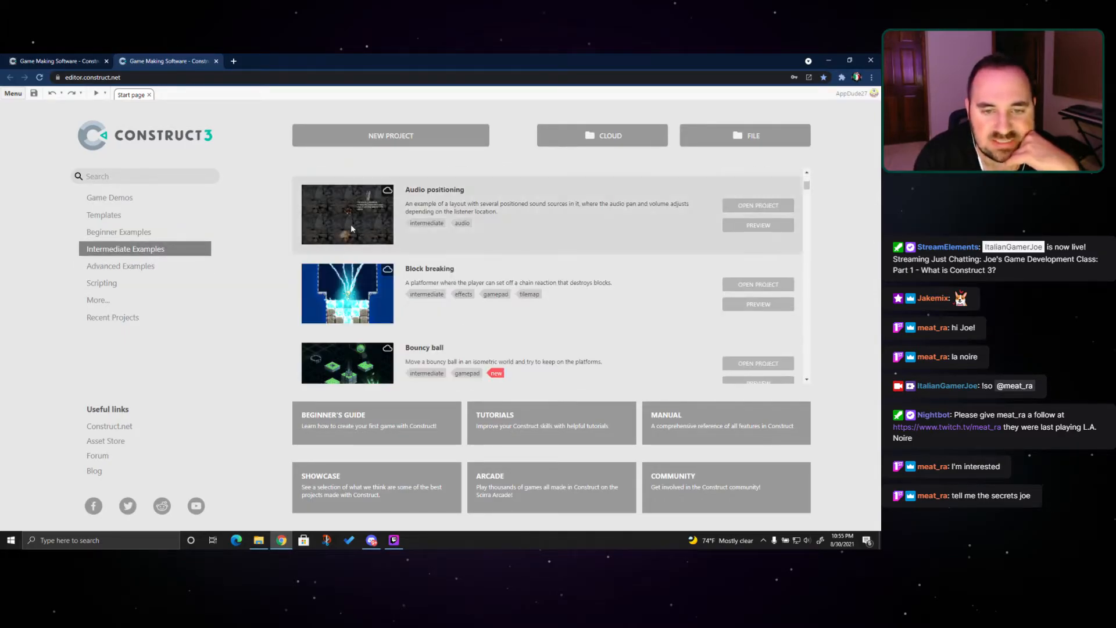
{"action": "scroll", "coordinate": [378, 318], "scroll_direction": "down", "scroll_amount": 3}
{"action": "scroll", "coordinate": [369, 291], "scroll_direction": "up", "scroll_amount": 3}
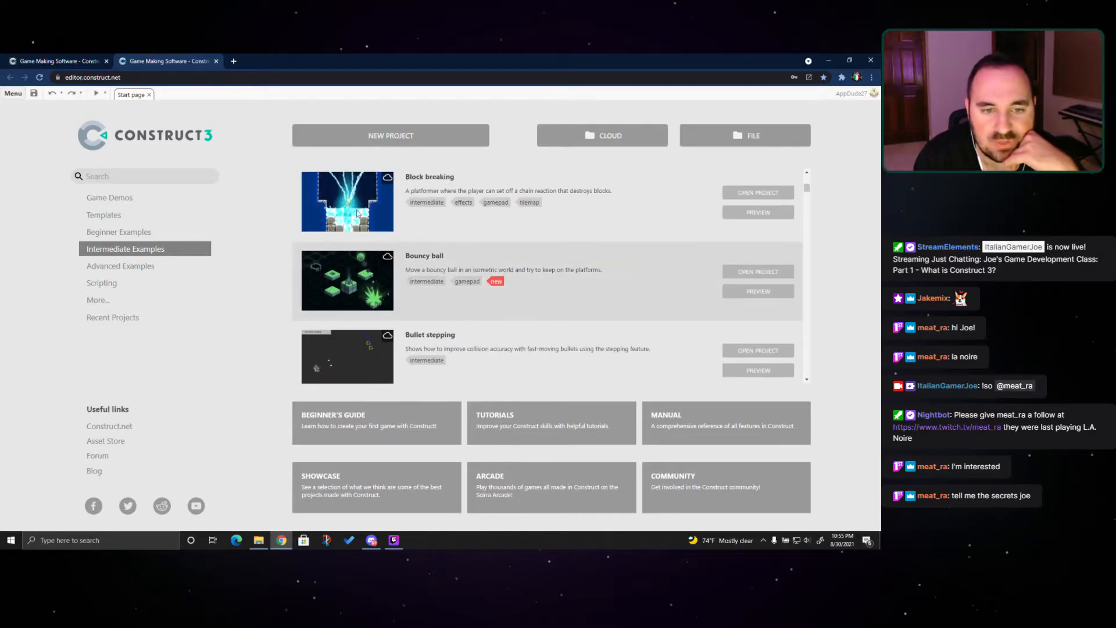
{"action": "scroll", "coordinate": [360, 268], "scroll_direction": "down", "scroll_amount": 2}
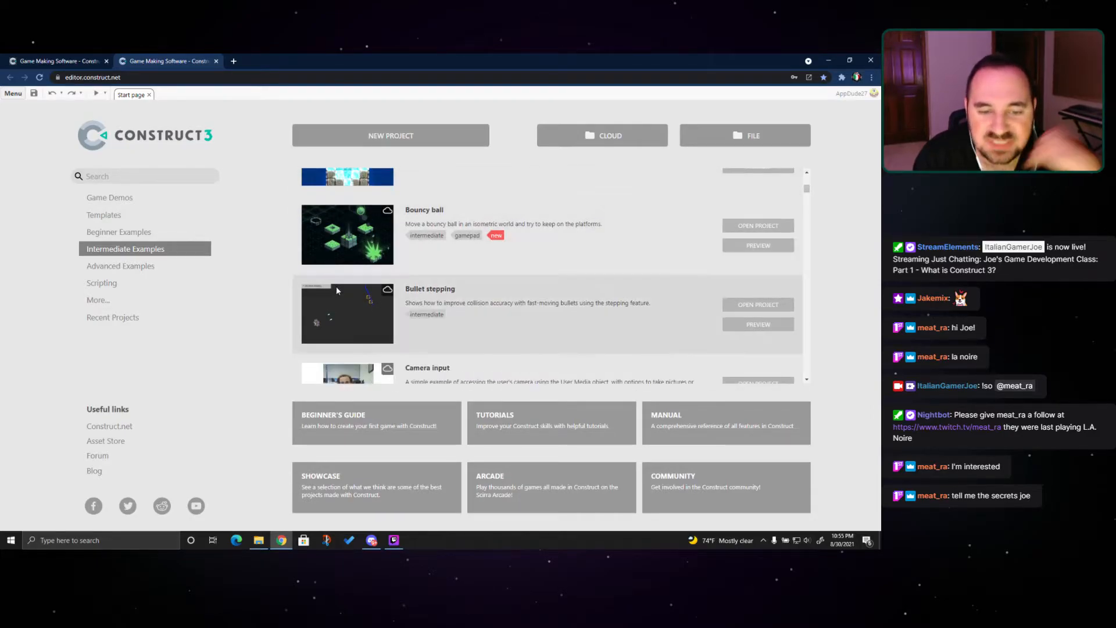
{"action": "scroll", "coordinate": [336, 287], "scroll_direction": "down", "scroll_amount": 2}
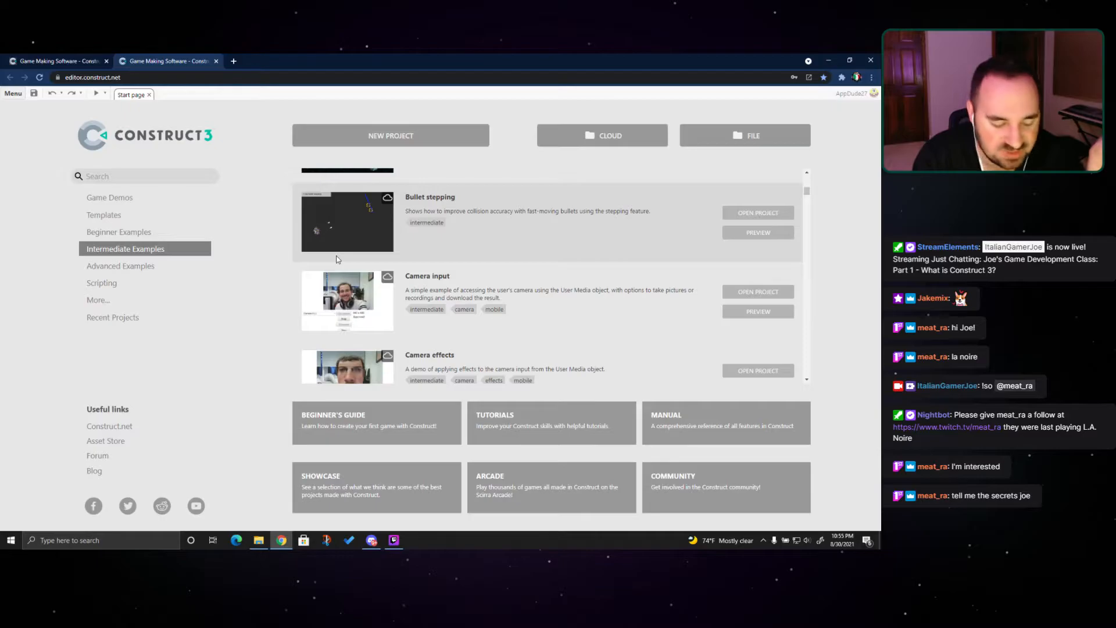
{"action": "scroll", "coordinate": [338, 257], "scroll_direction": "down", "scroll_amount": 3}
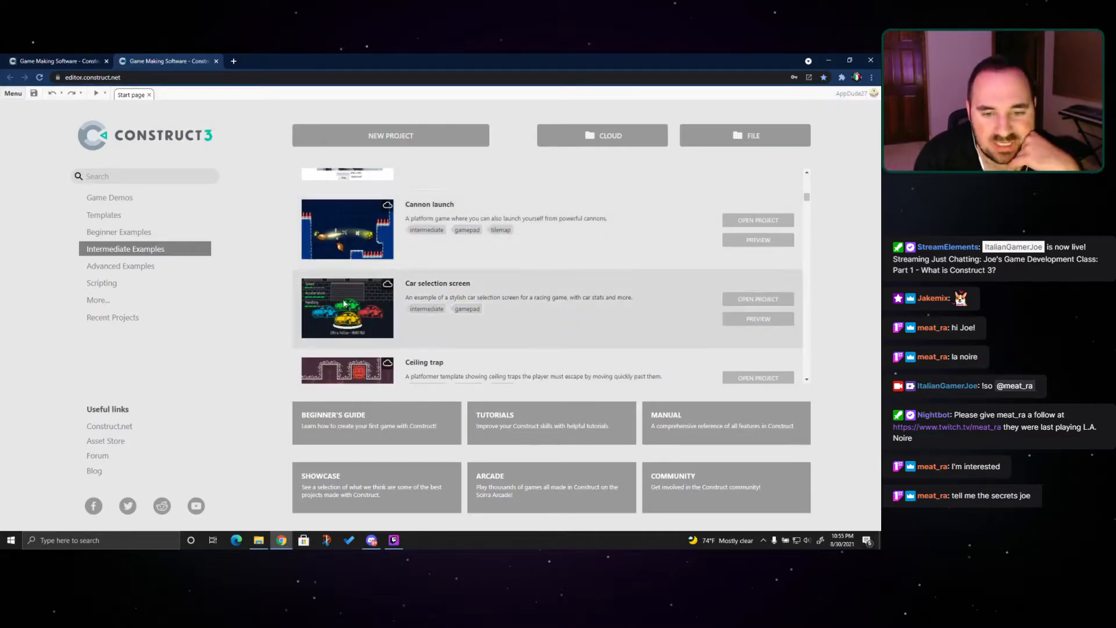
Preview the Car selection screen example, rotate through the coloured cars to choose one, and close the preview
{"action": "left_click", "coordinate": [750, 324]}
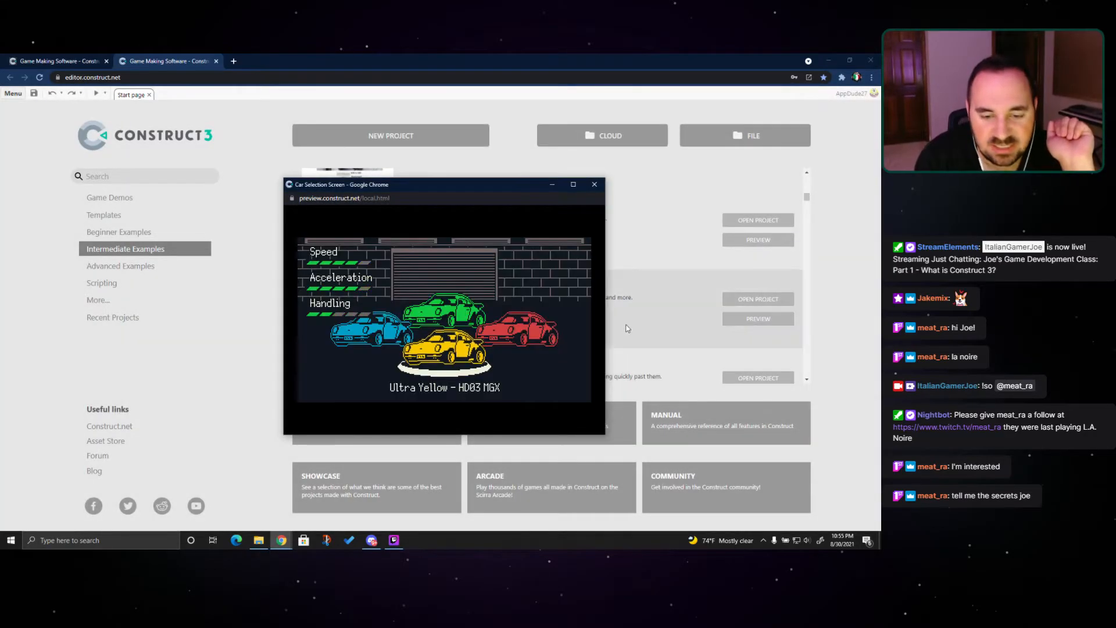
{"action": "key", "text": "Right"}
{"action": "key", "text": "Right"}
{"action": "key", "text": "Right"}
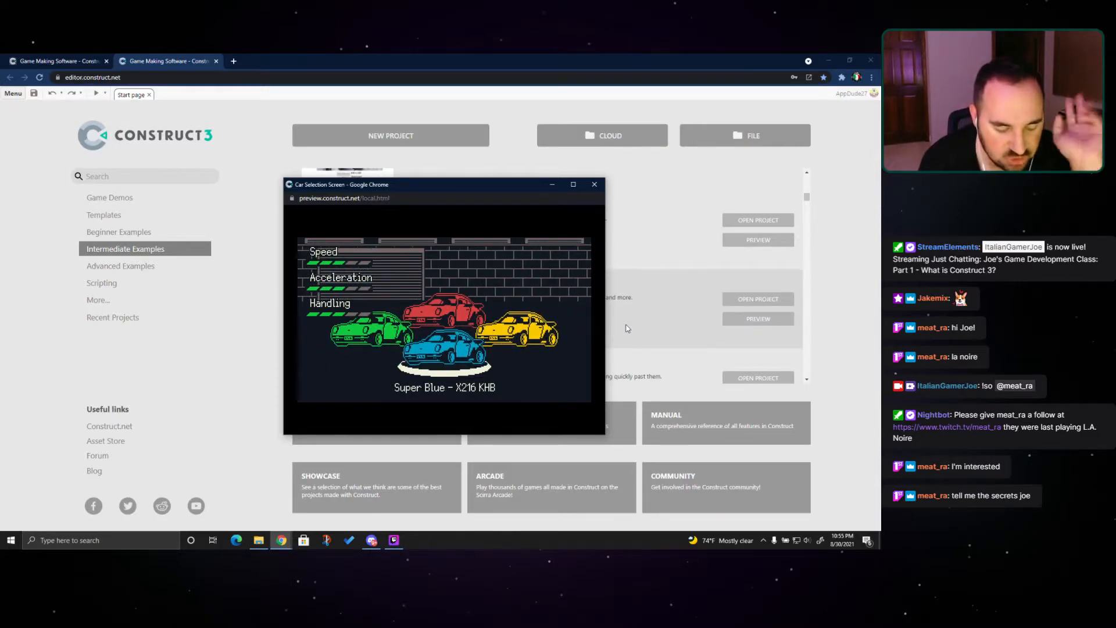
{"action": "key", "text": "Right"}
{"action": "key", "text": "Right"}
{"action": "key", "text": "Return"}
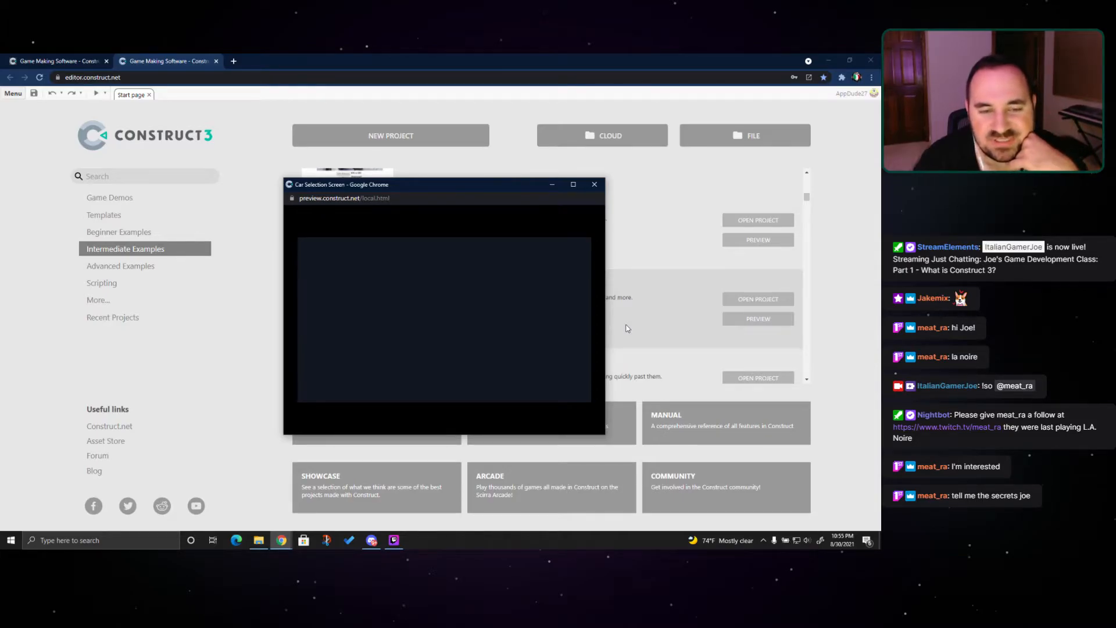
{"action": "left_click", "coordinate": [594, 185]}
Preview the Car selection screen example again and rotate through the yellow, red, green and blue cars several times
{"action": "left_click", "coordinate": [749, 319]}
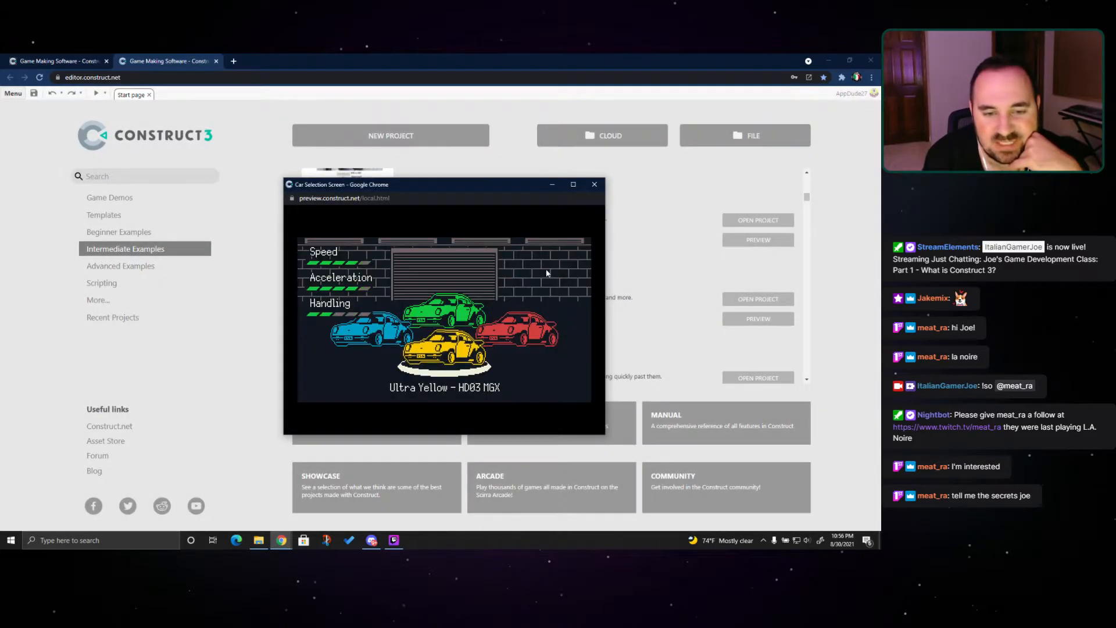
{"action": "key", "text": "Right"}
{"action": "key", "text": "Right"}
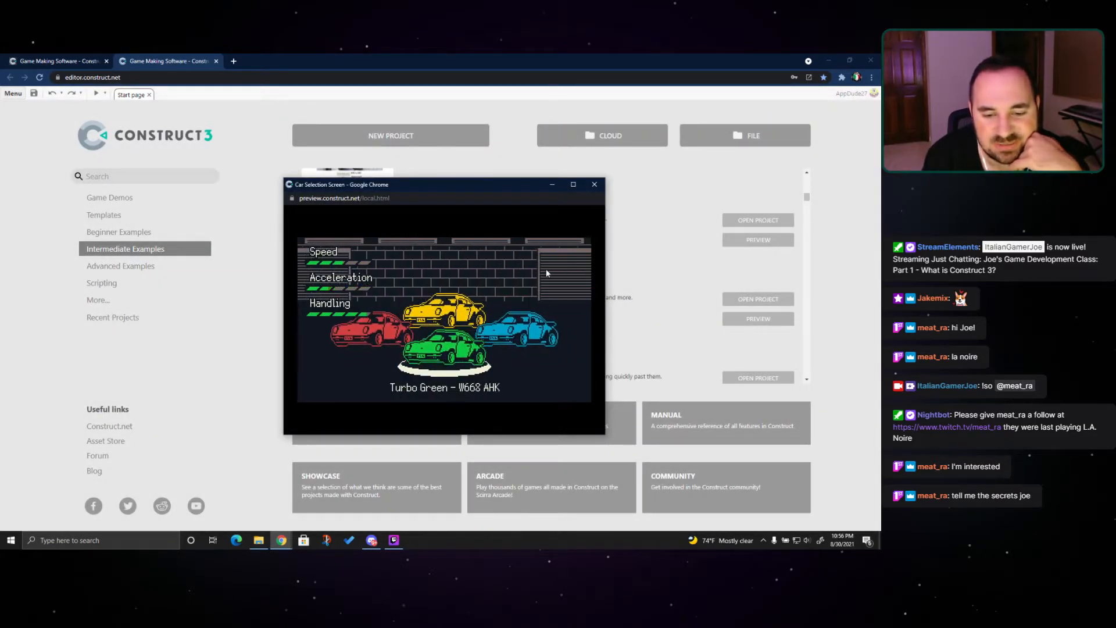
{"action": "key", "text": "Right"}
{"action": "key", "text": "Right"}
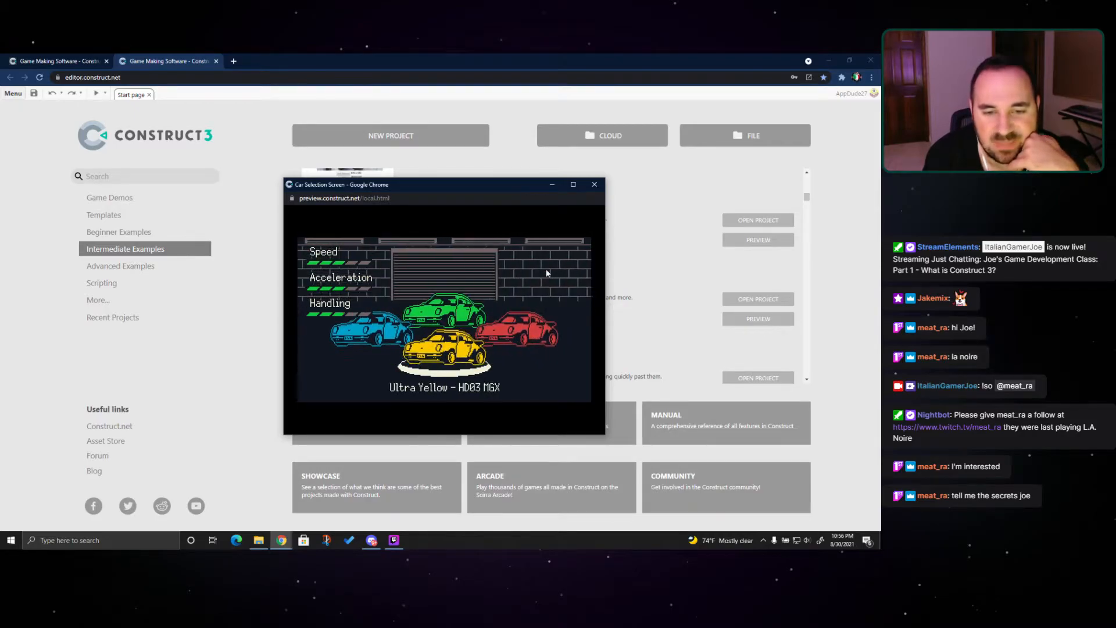
{"action": "key", "text": "Right"}
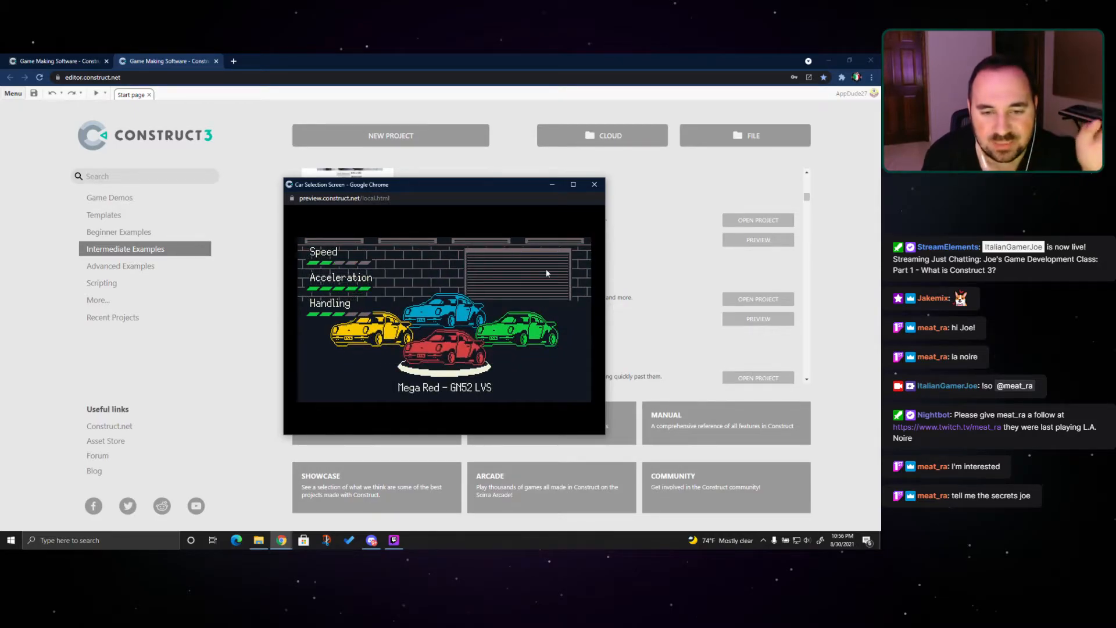
{"action": "key", "text": "Right"}
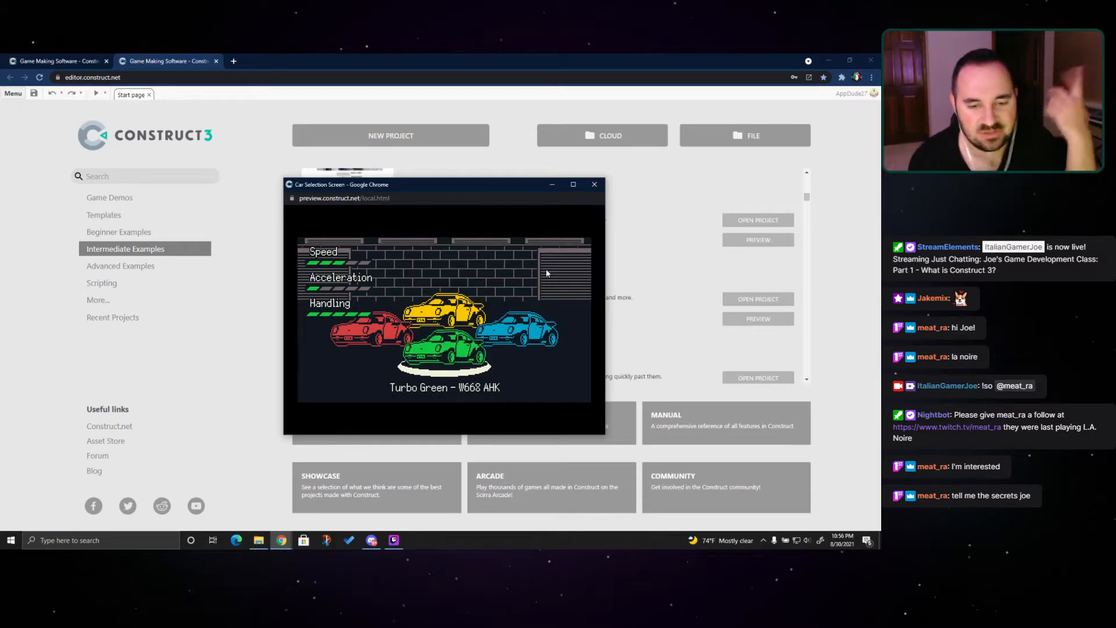
{"action": "key", "text": "Right"}
{"action": "key", "text": "Right"}
{"action": "key", "text": "Right"}
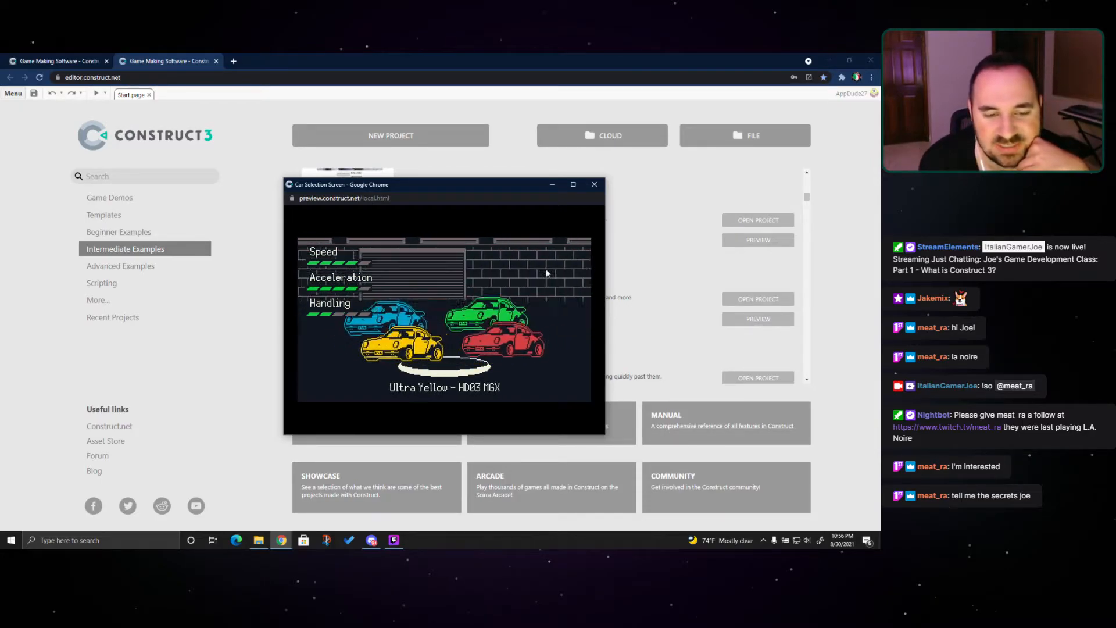
Rotate the car lineup in the Car selection screen preview to the green car and close the preview
{"action": "key", "text": "Right"}
{"action": "key", "text": "Right"}
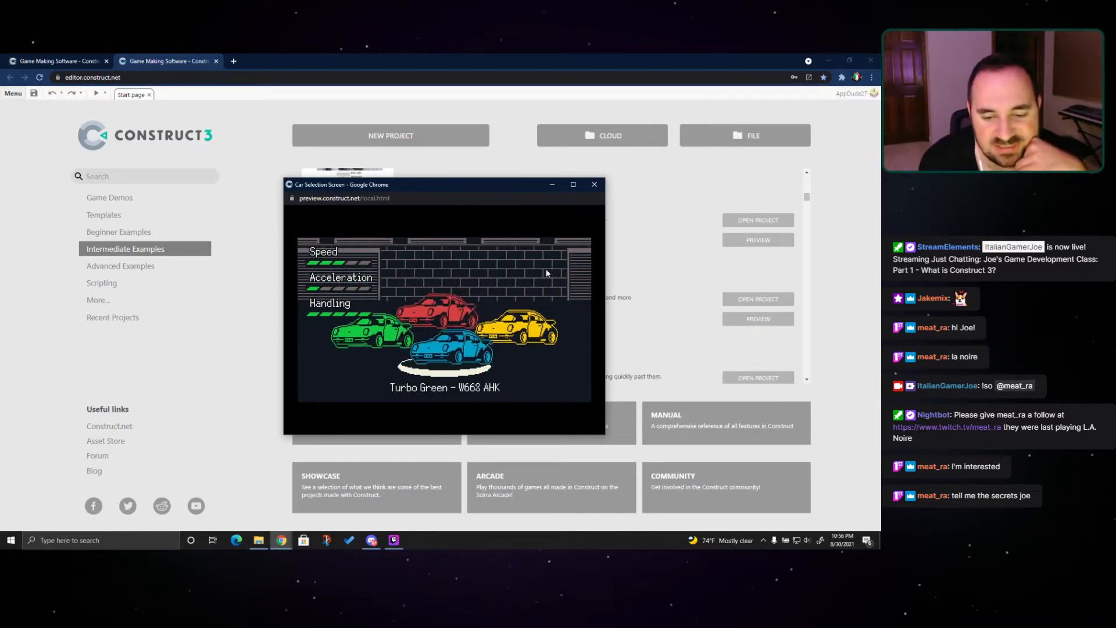
{"action": "left_click", "coordinate": [593, 185]}
Look through the Intermediate Examples from Ceiling trap onward and preview the Dungeon crawler example
{"action": "scroll", "coordinate": [329, 320], "scroll_direction": "down", "scroll_amount": 3}
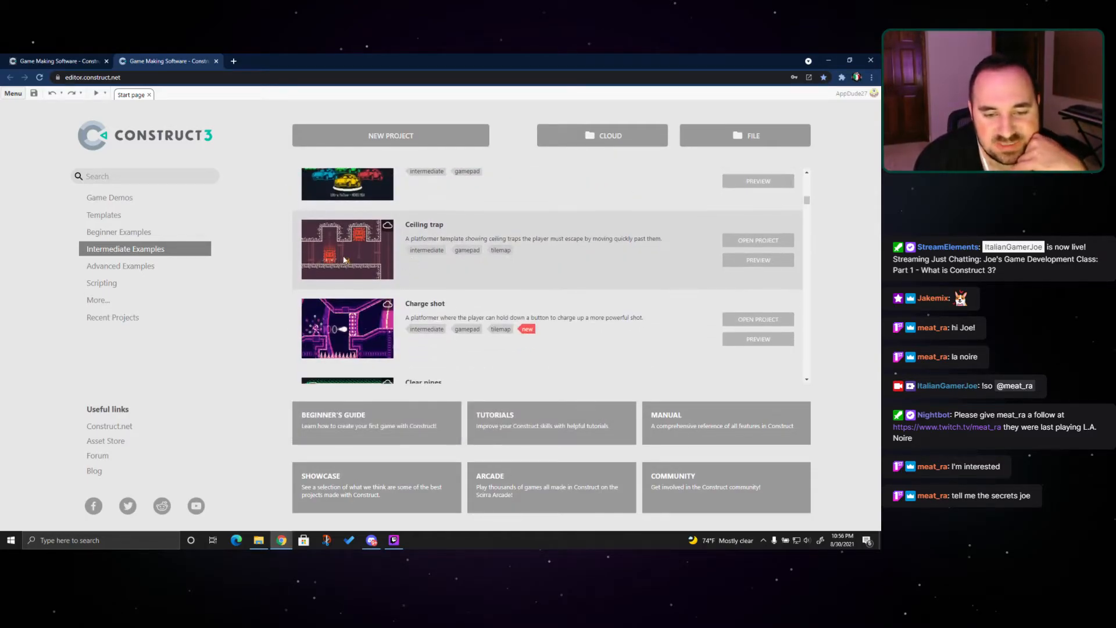
{"action": "scroll", "coordinate": [337, 317], "scroll_direction": "down", "scroll_amount": 3}
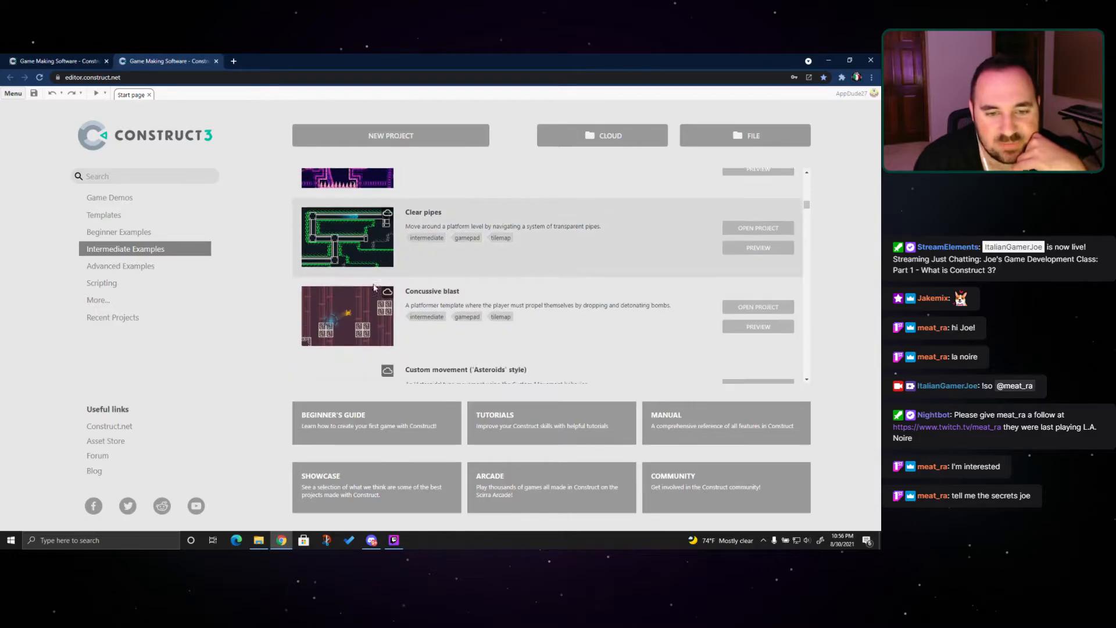
{"action": "scroll", "coordinate": [354, 311], "scroll_direction": "down", "scroll_amount": 3}
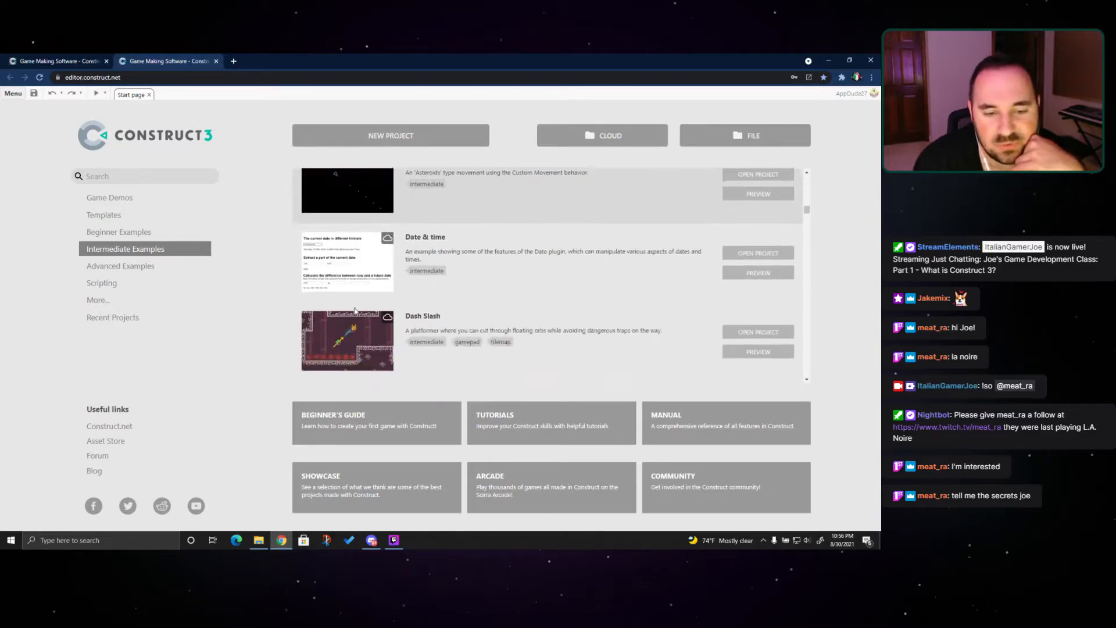
{"action": "scroll", "coordinate": [355, 311], "scroll_direction": "down", "scroll_amount": 2}
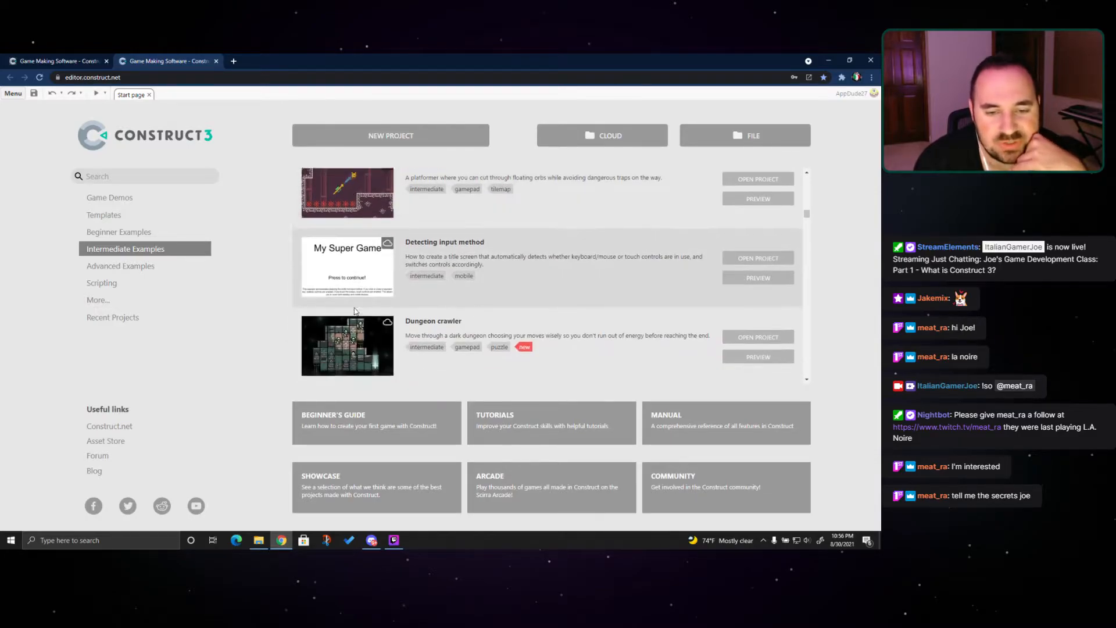
{"action": "scroll", "coordinate": [354, 312], "scroll_direction": "down", "scroll_amount": 1}
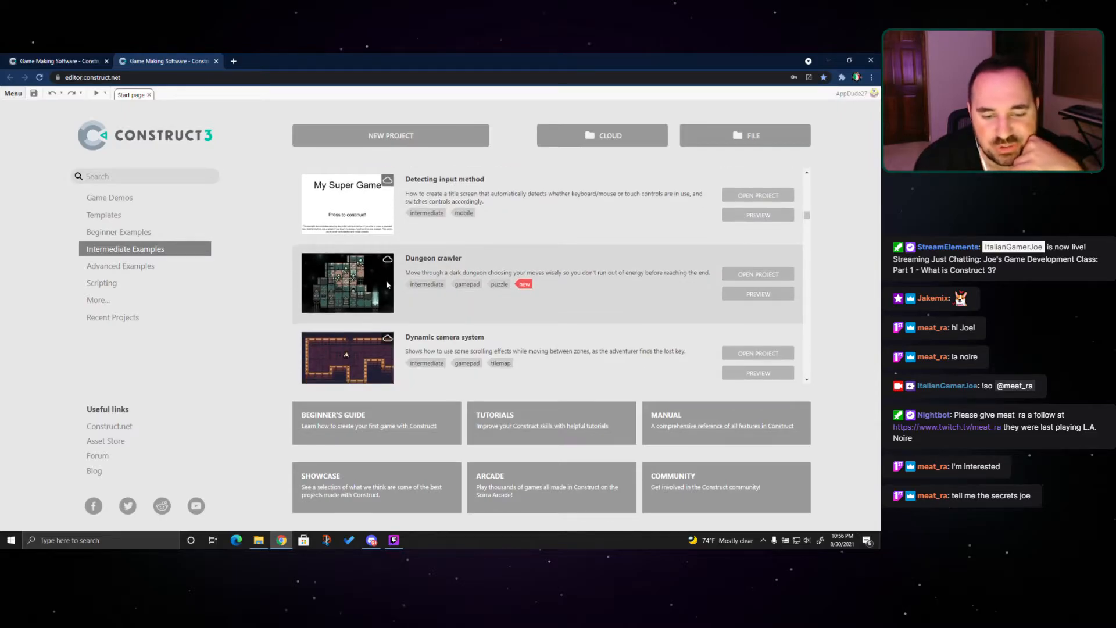
{"action": "scroll", "coordinate": [385, 284], "scroll_direction": "down", "scroll_amount": 1}
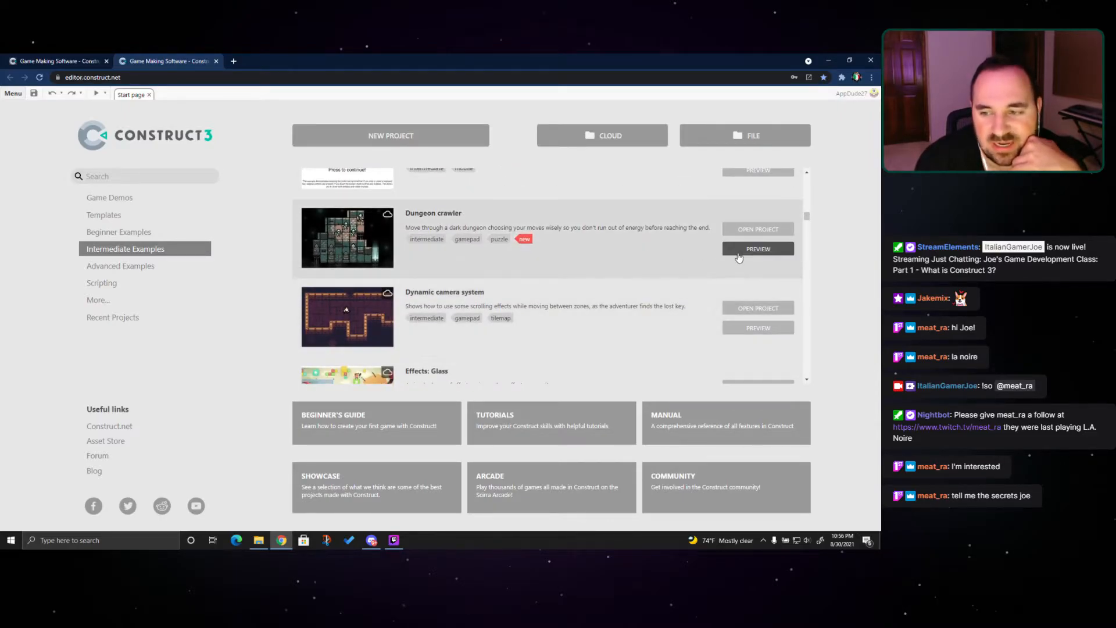
{"action": "left_click", "coordinate": [735, 254]}
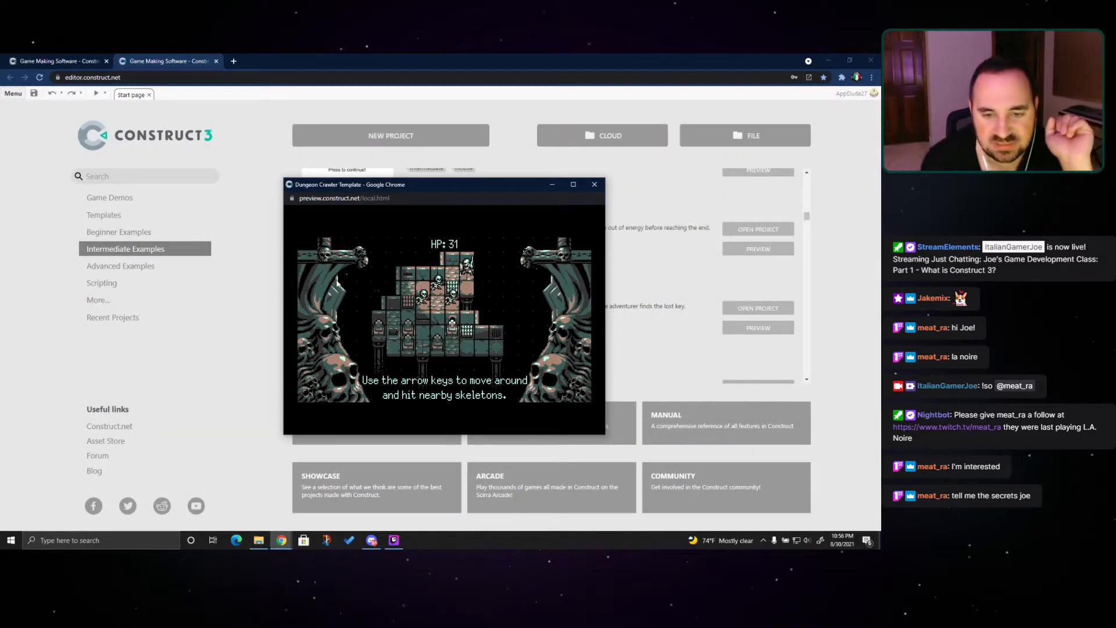
Play the Dungeon crawler preview by moving the hero through the rooms and hitting nearby skeletons, and close the preview
{"action": "key", "text": "Left"}
{"action": "key", "text": "Down"}
{"action": "key", "text": "Left"}
{"action": "key", "text": "Left"}
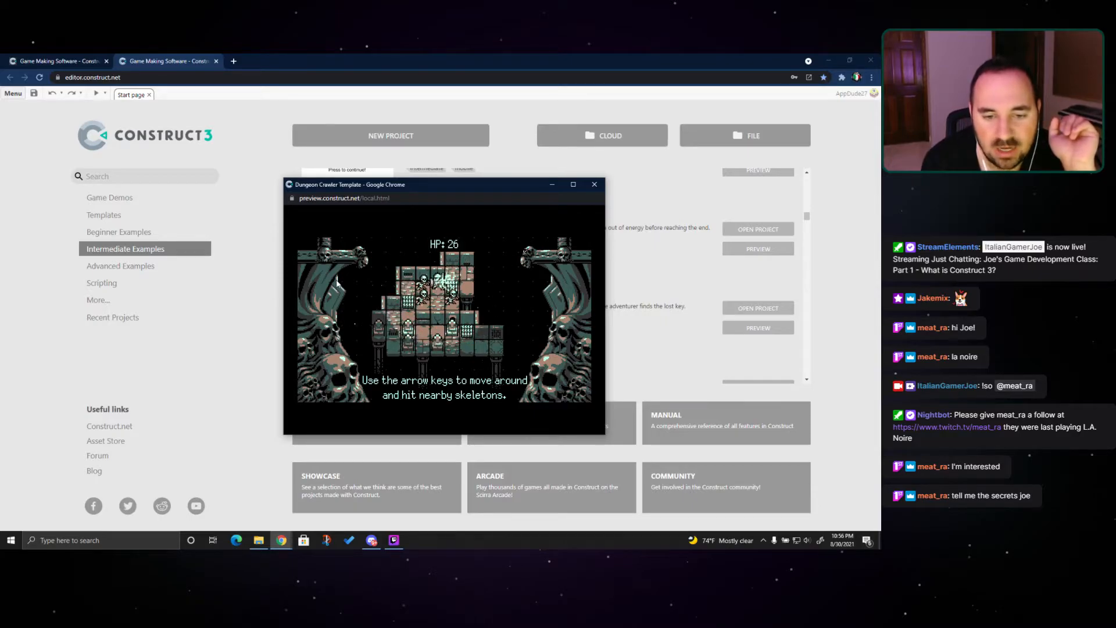
{"action": "key", "text": "Left"}
{"action": "key", "text": "Left"}
{"action": "key", "text": "Left"}
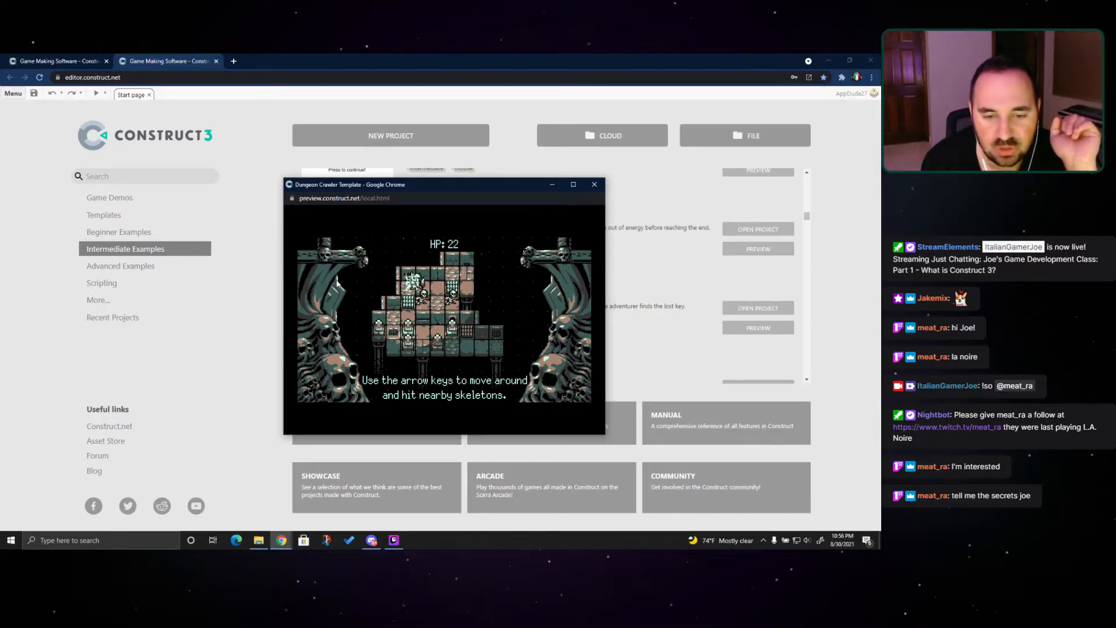
{"action": "key", "text": "Down"}
{"action": "key", "text": "Right"}
{"action": "key", "text": "Right"}
{"action": "key", "text": "Right"}
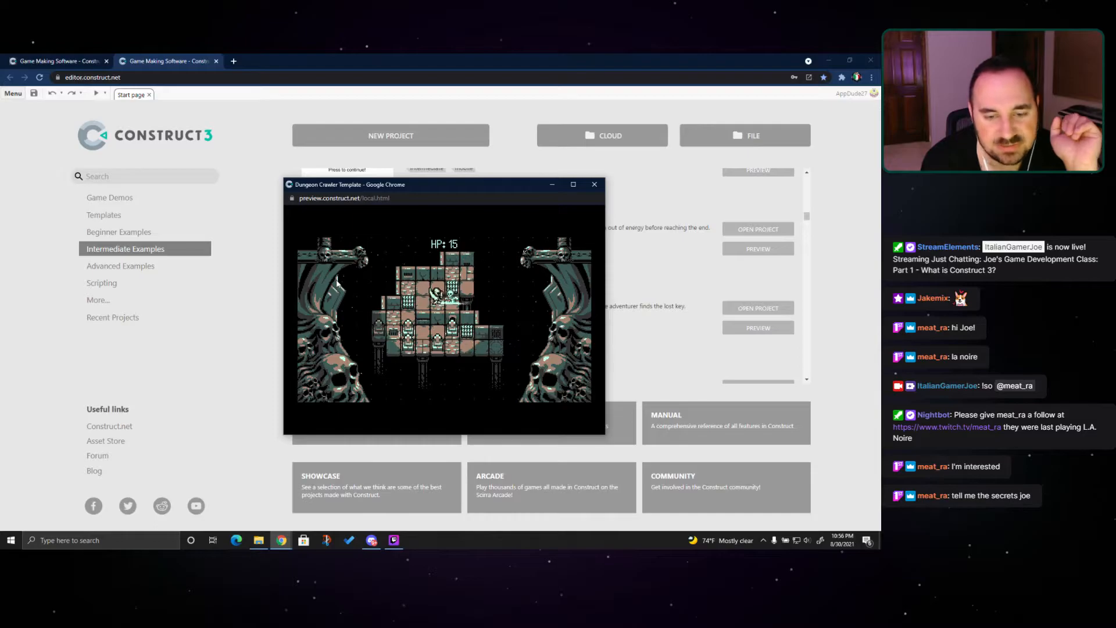
{"action": "key", "text": "Left"}
{"action": "key", "text": "Left"}
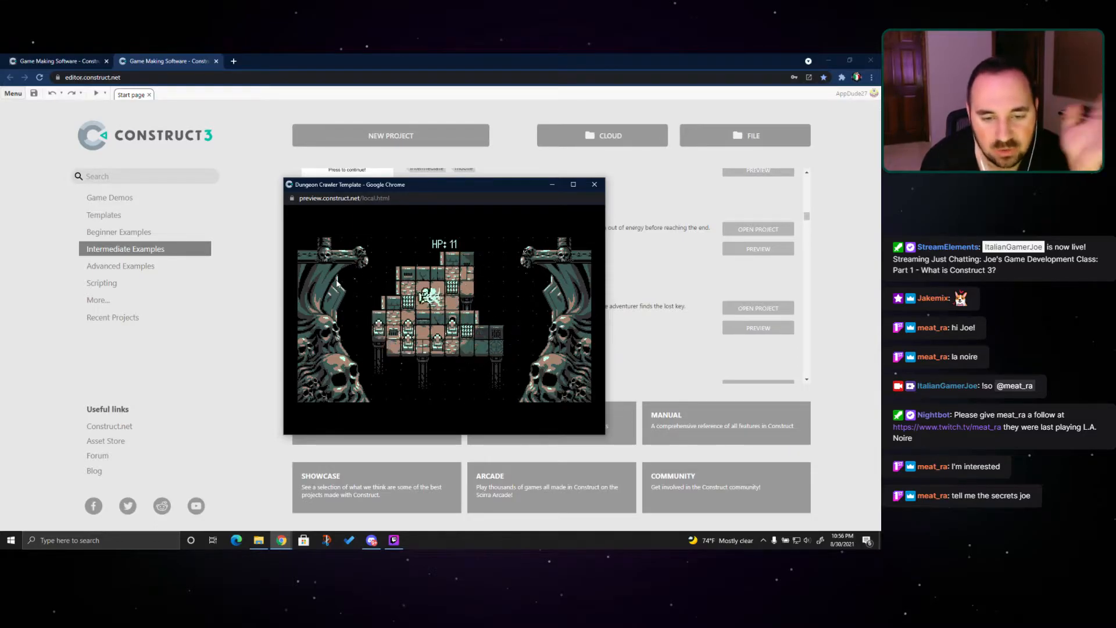
{"action": "key", "text": "Down"}
{"action": "key", "text": "Down"}
{"action": "key", "text": "Down"}
{"action": "key", "text": "Left"}
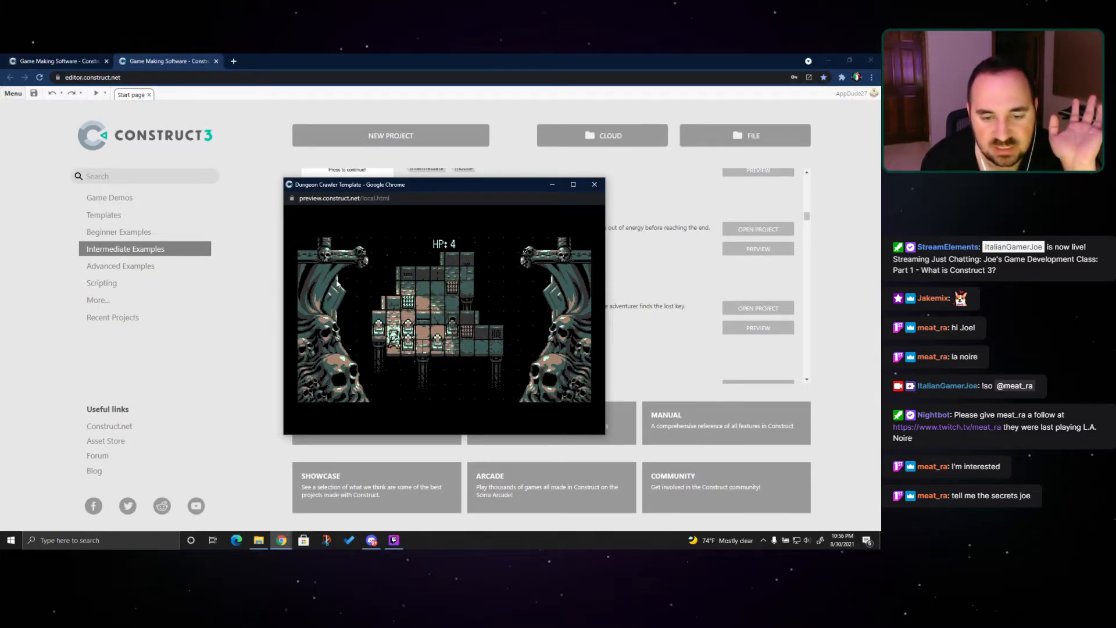
{"action": "key", "text": "Up"}
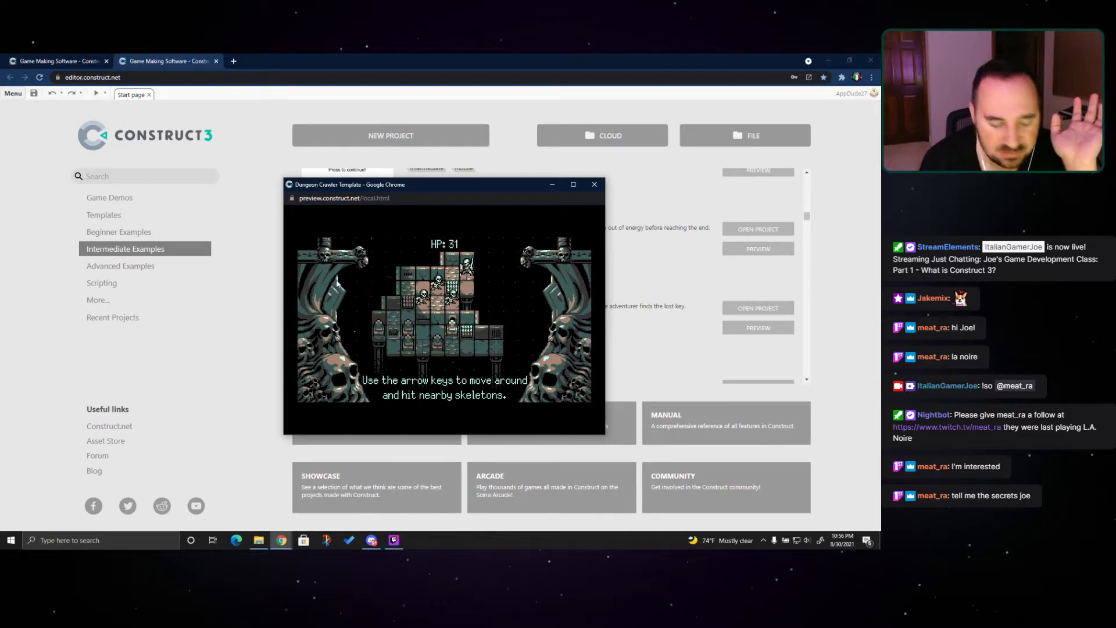
{"action": "left_click", "coordinate": [594, 185]}
Preview the Dynamic camera system example, walk the adventurer through the zones in search of the magic key, and close the preview
{"action": "scroll", "coordinate": [518, 274], "scroll_direction": "down", "scroll_amount": 1}
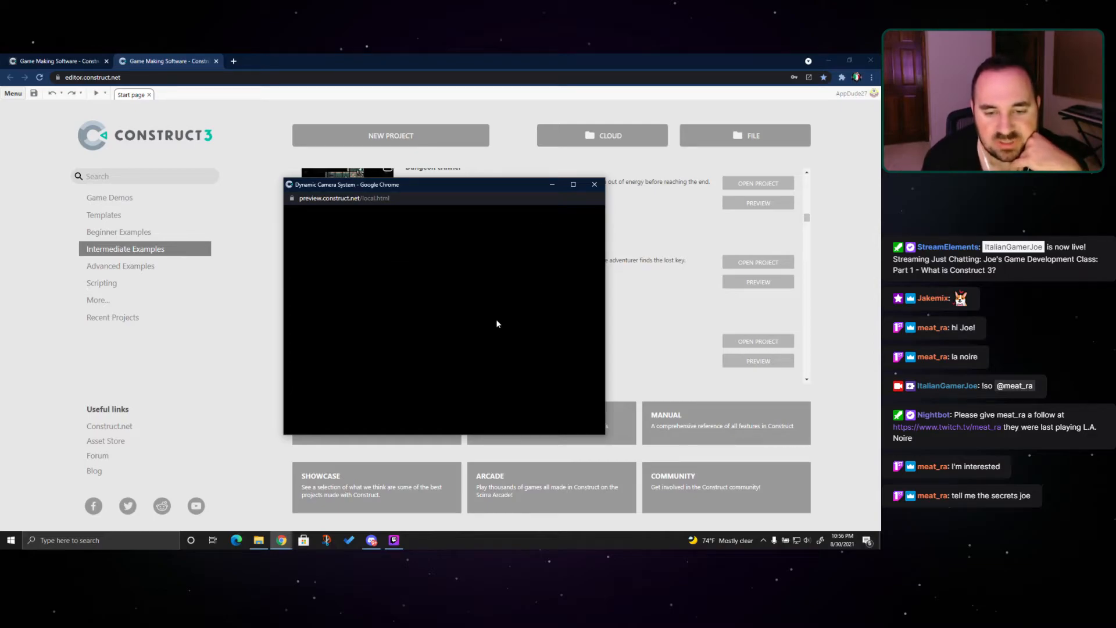
{"action": "key", "text": "Right"}
{"action": "key", "text": "Right"}
{"action": "key", "text": "Right"}
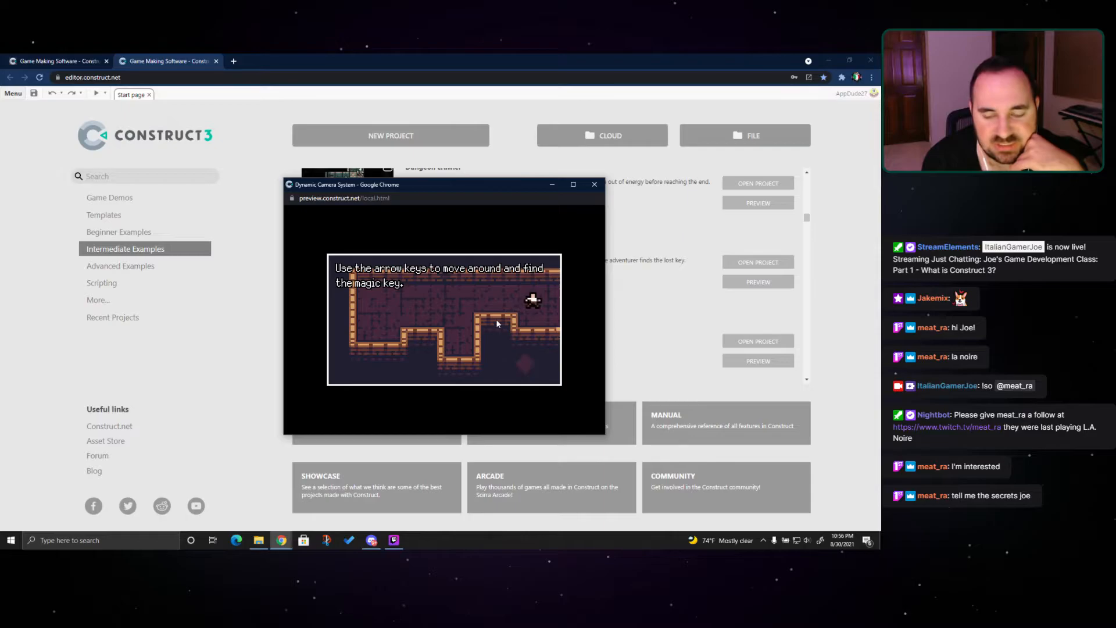
{"action": "key", "text": "Right"}
{"action": "key", "text": "Down"}
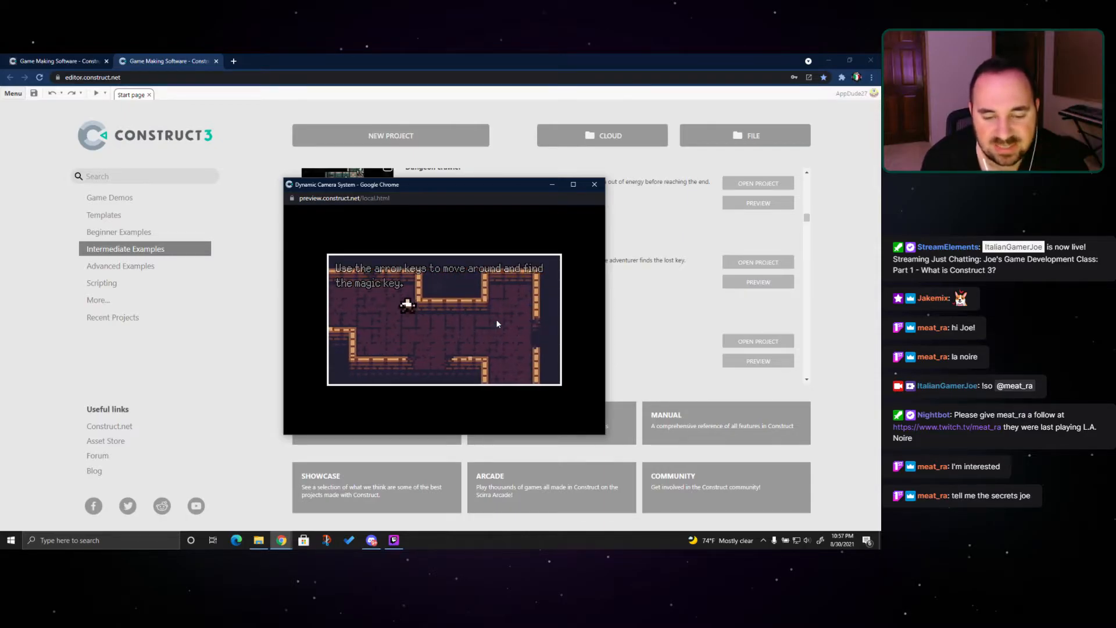
{"action": "key", "text": "Right"}
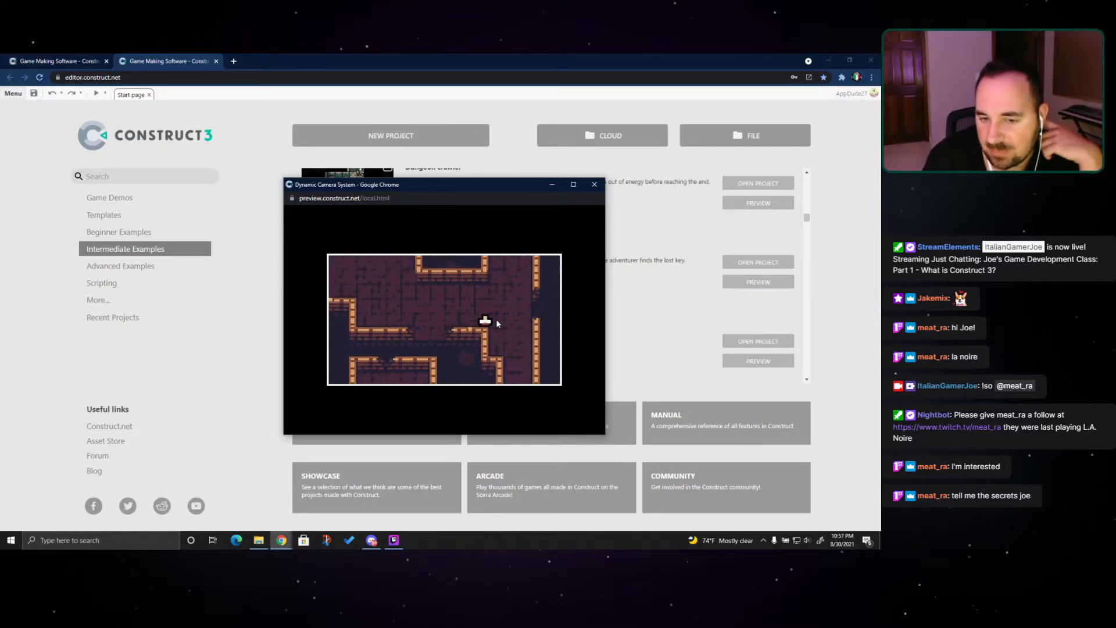
{"action": "key", "text": "Down"}
{"action": "key", "text": "Down"}
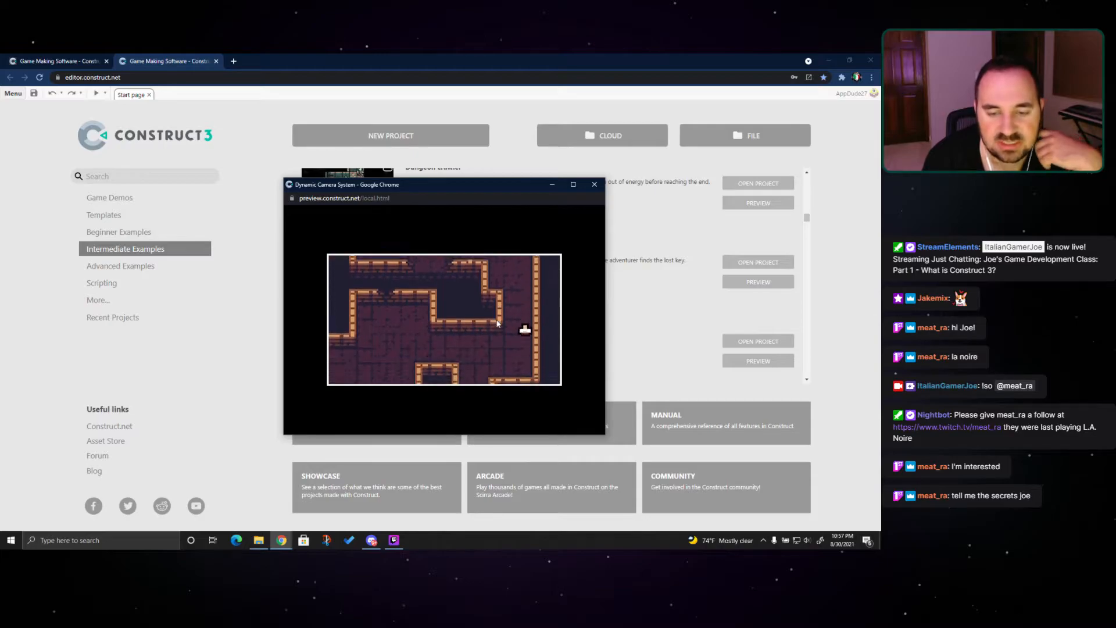
{"action": "key", "text": "Left"}
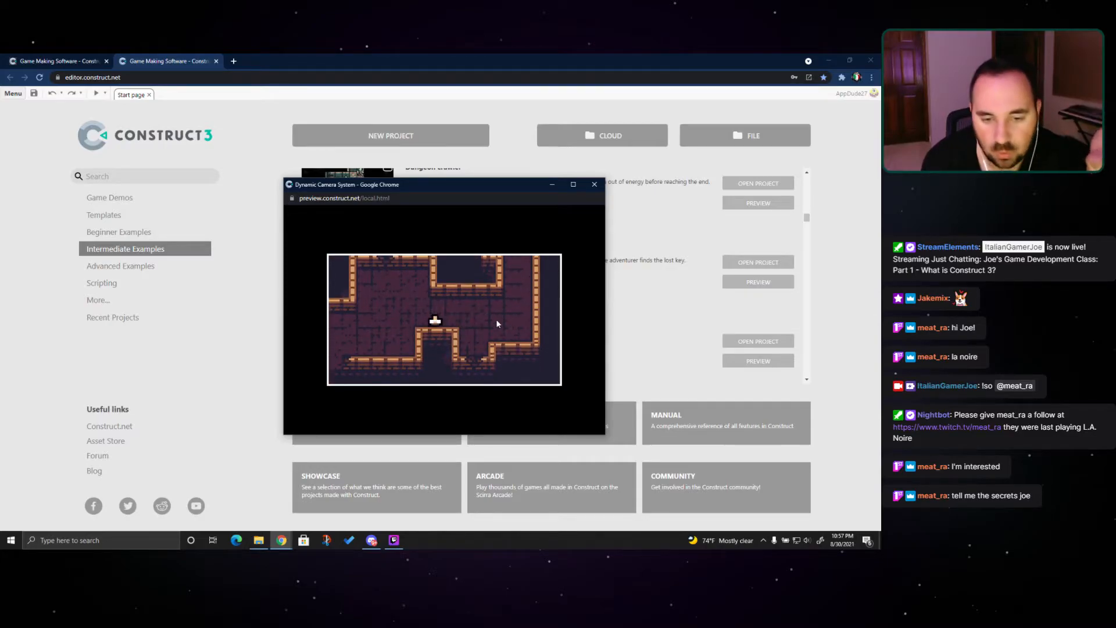
{"action": "key", "text": "Right"}
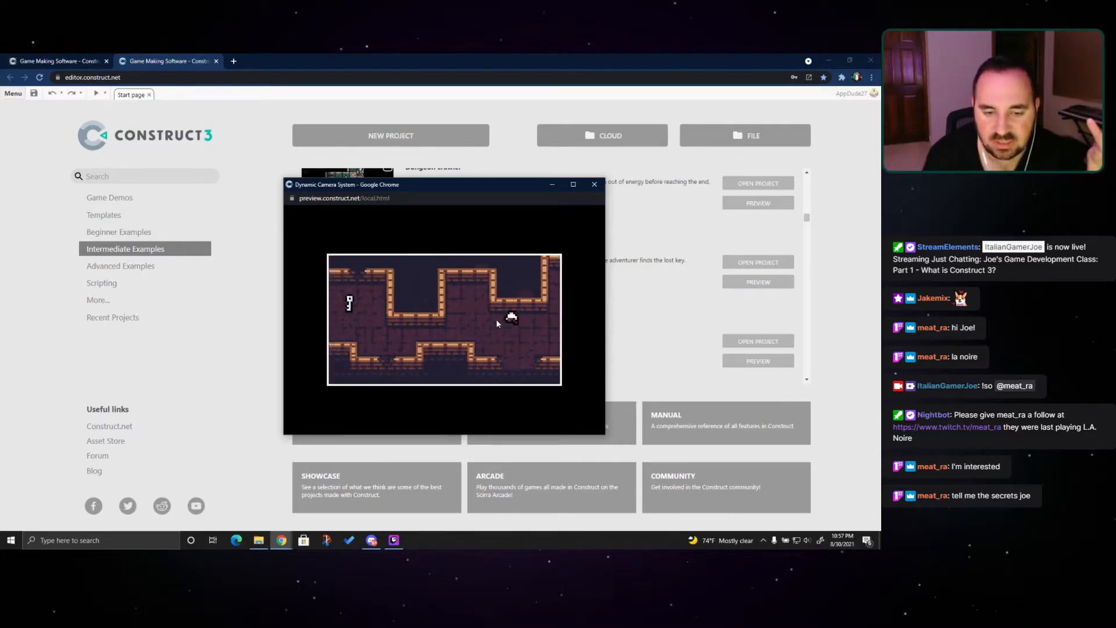
{"action": "left_click", "coordinate": [594, 184]}
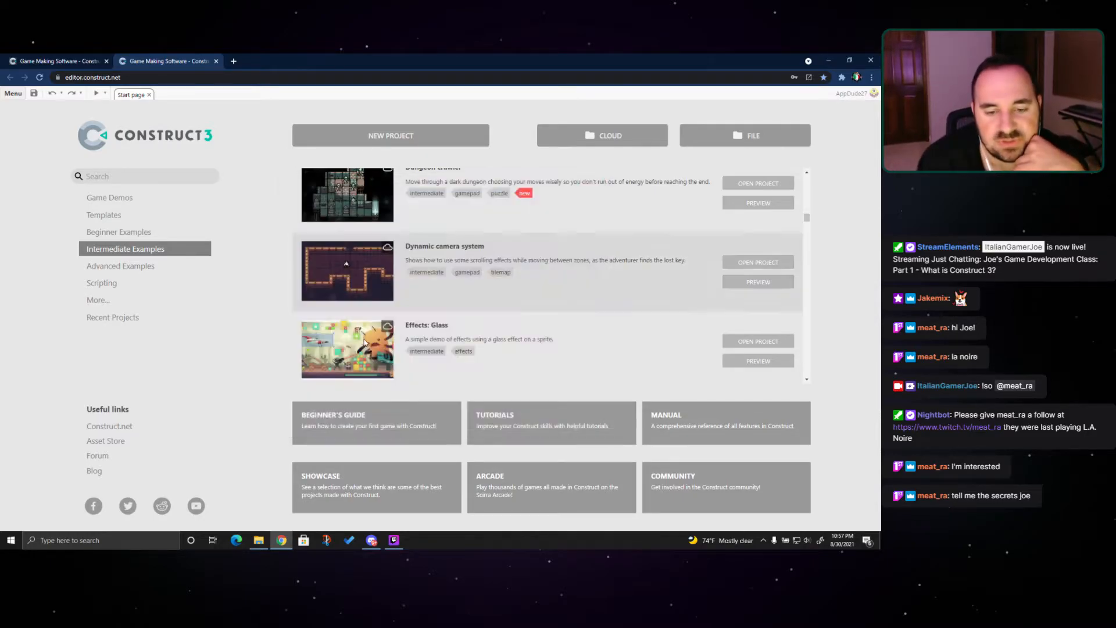
Look over the Intermediate Examples as far as Fire bars and show the Advanced Examples
{"action": "scroll", "coordinate": [362, 342], "scroll_direction": "down", "scroll_amount": 5}
{"action": "scroll", "coordinate": [362, 342], "scroll_direction": "down", "scroll_amount": 3}
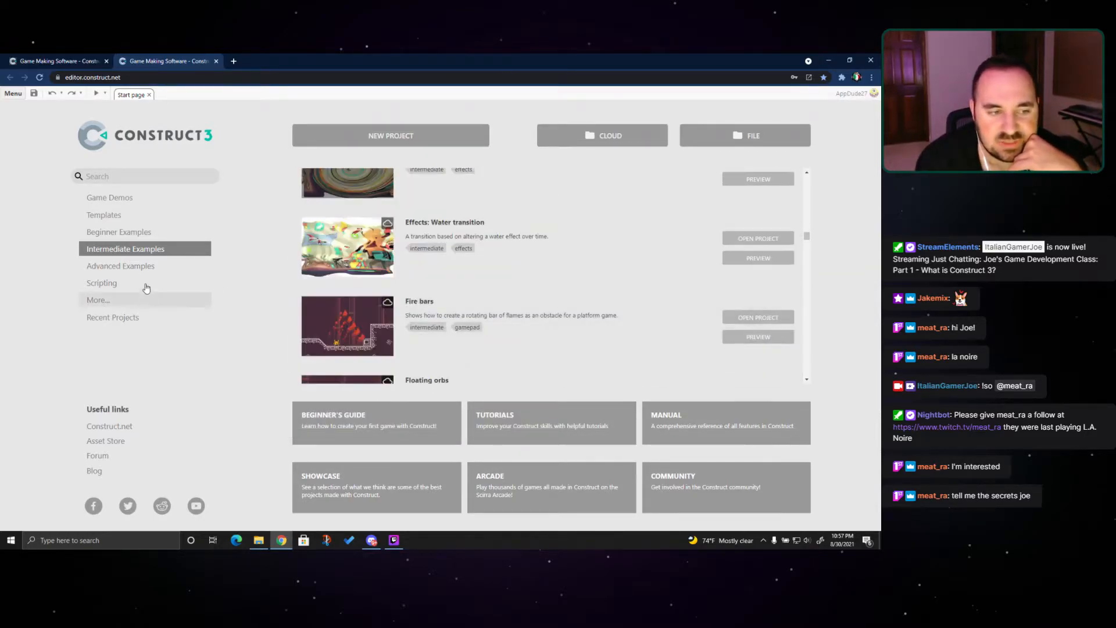
{"action": "left_click", "coordinate": [186, 266]}
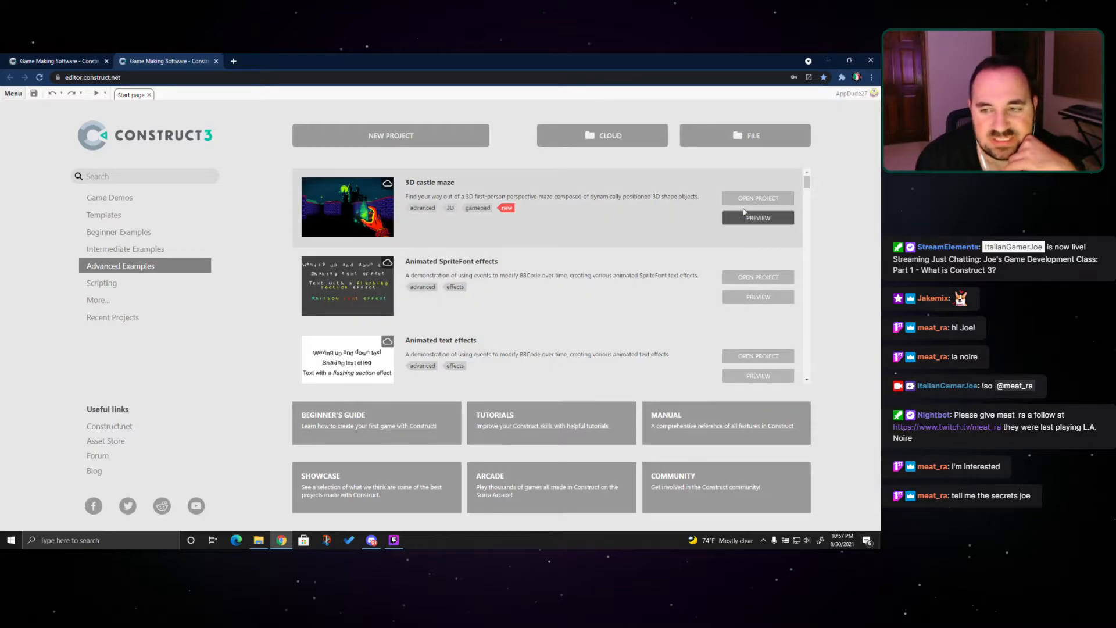
Preview the 3D castle maze example, walk forward through the maze, and close the preview
{"action": "left_click", "coordinate": [724, 216]}
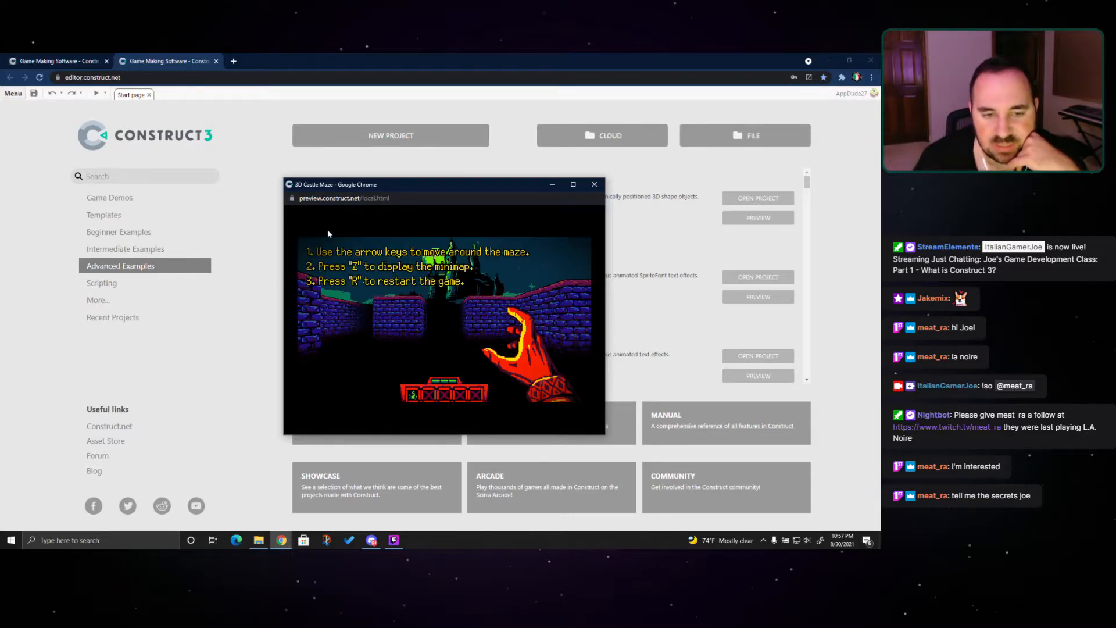
{"action": "key", "text": "Up"}
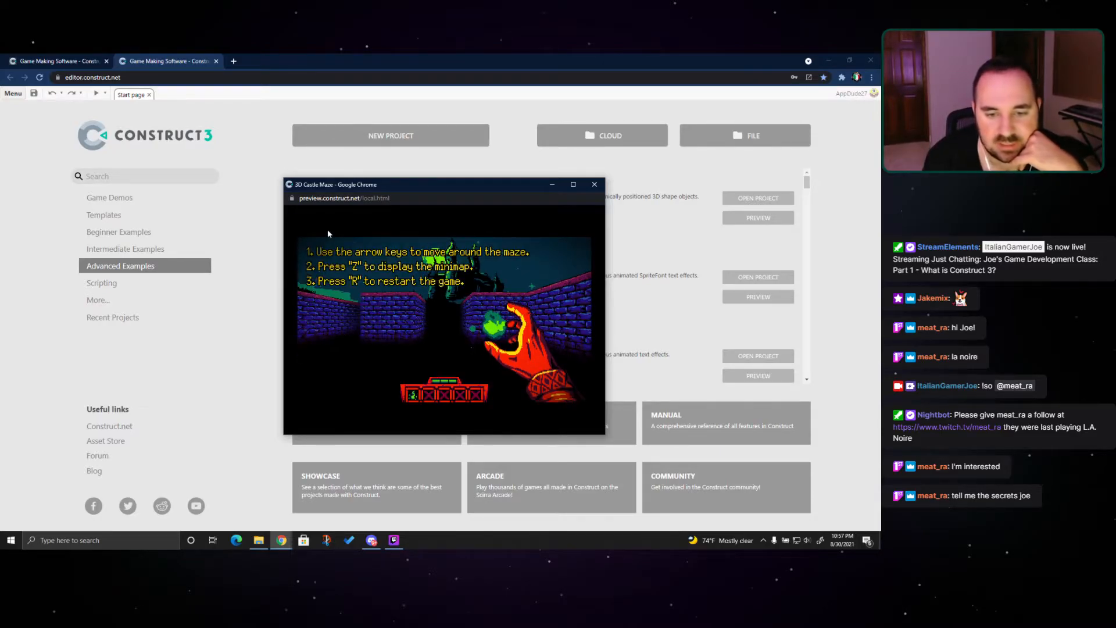
{"action": "key", "text": "Up"}
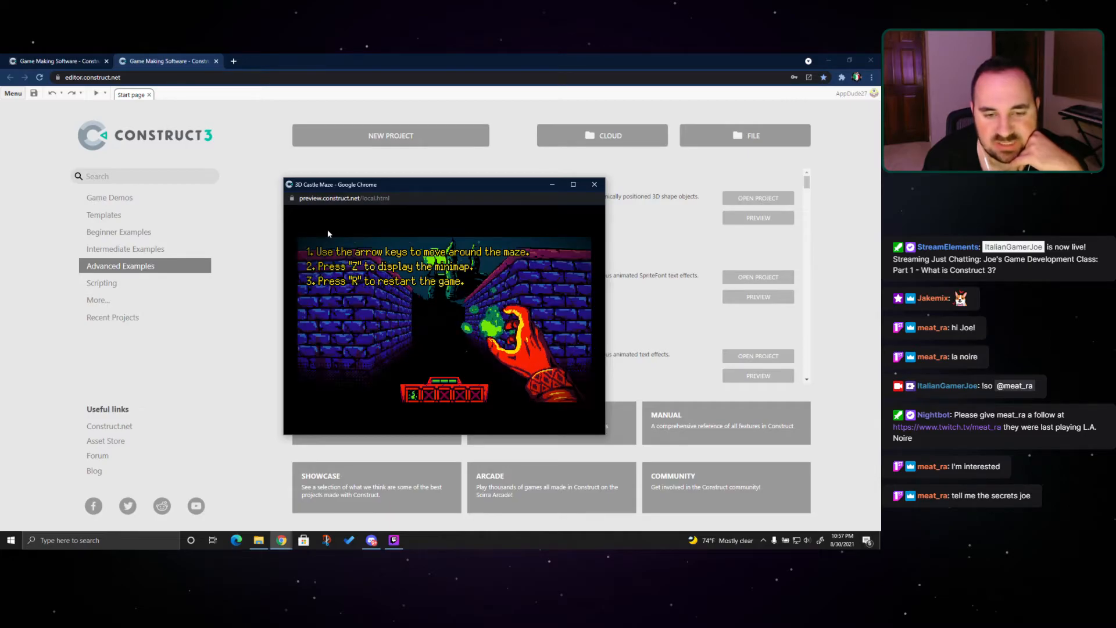
{"action": "key", "text": "Up"}
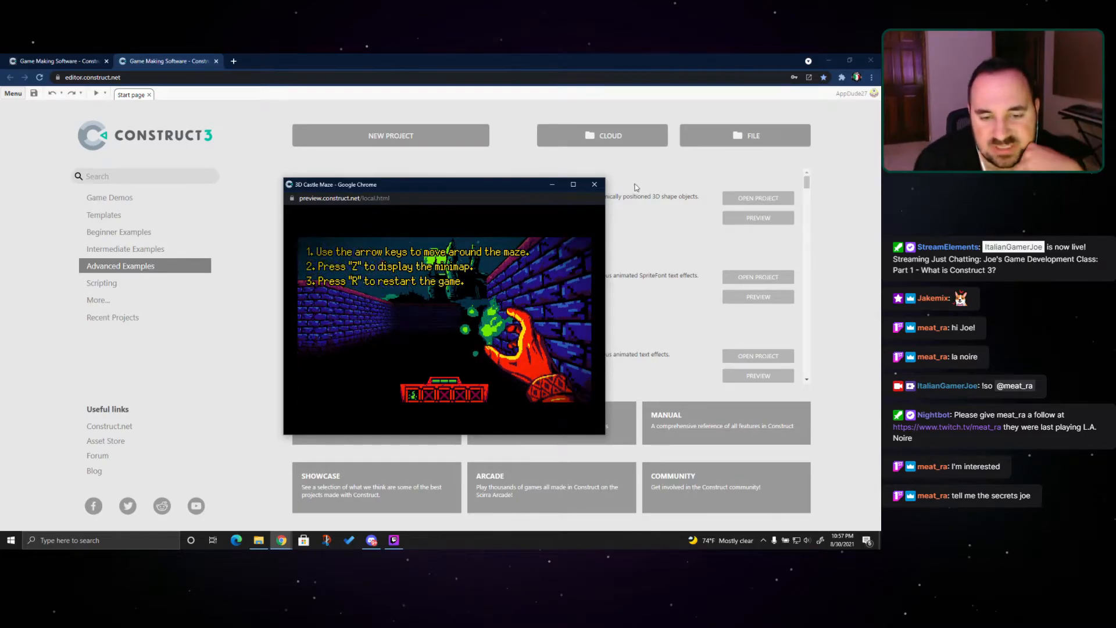
{"action": "left_click", "coordinate": [594, 185]}
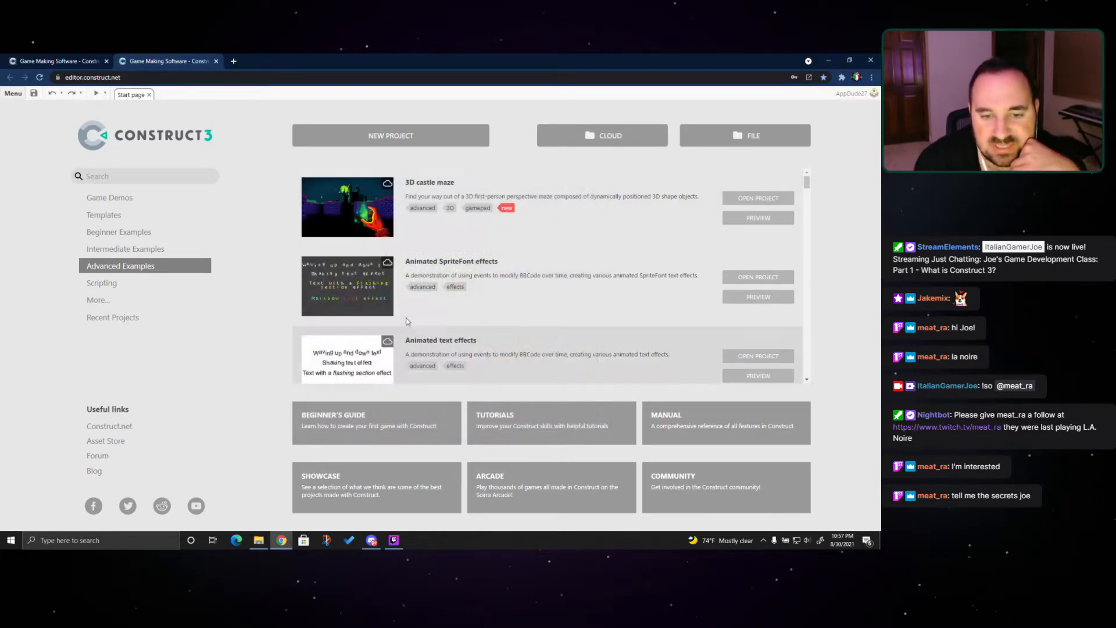
Look over the Advanced Examples from Animated text effects to Minefield, including Code panel, Disintegration effect and Level editor template
{"action": "scroll", "coordinate": [358, 221], "scroll_direction": "down", "scroll_amount": 4}
{"action": "scroll", "coordinate": [358, 221], "scroll_direction": "down", "scroll_amount": 5}
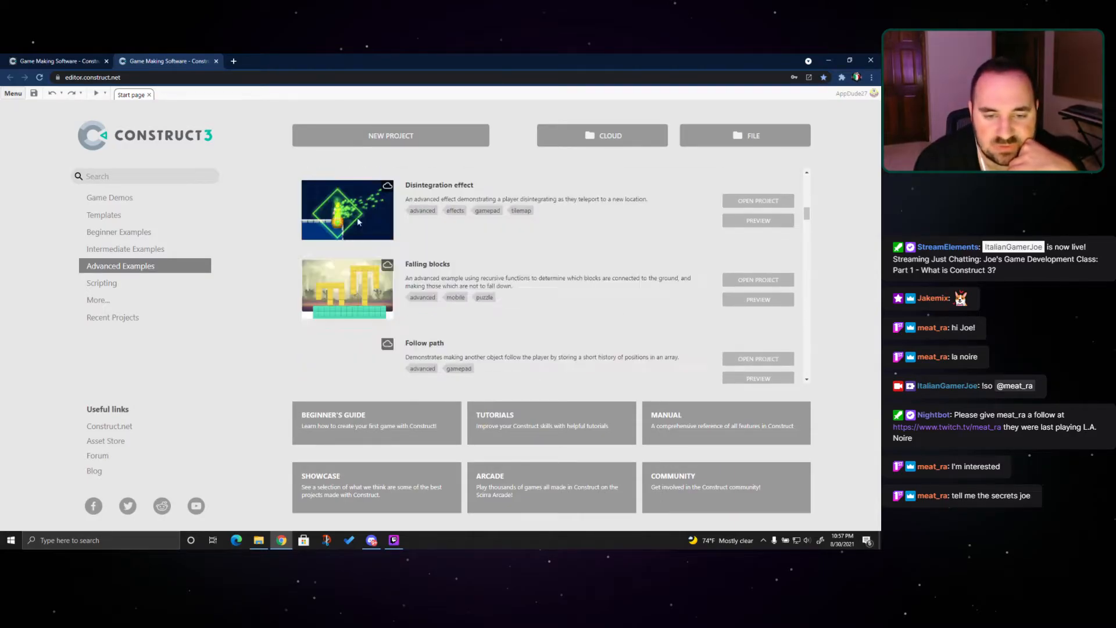
{"action": "scroll", "coordinate": [363, 250], "scroll_direction": "up", "scroll_amount": 2}
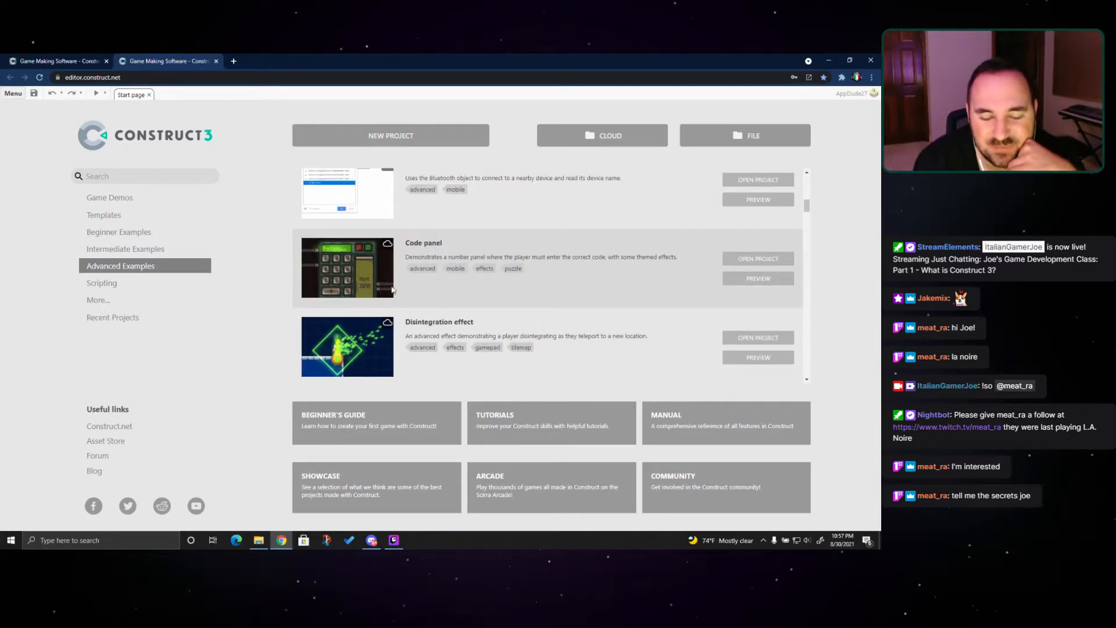
{"action": "scroll", "coordinate": [376, 263], "scroll_direction": "down", "scroll_amount": 6}
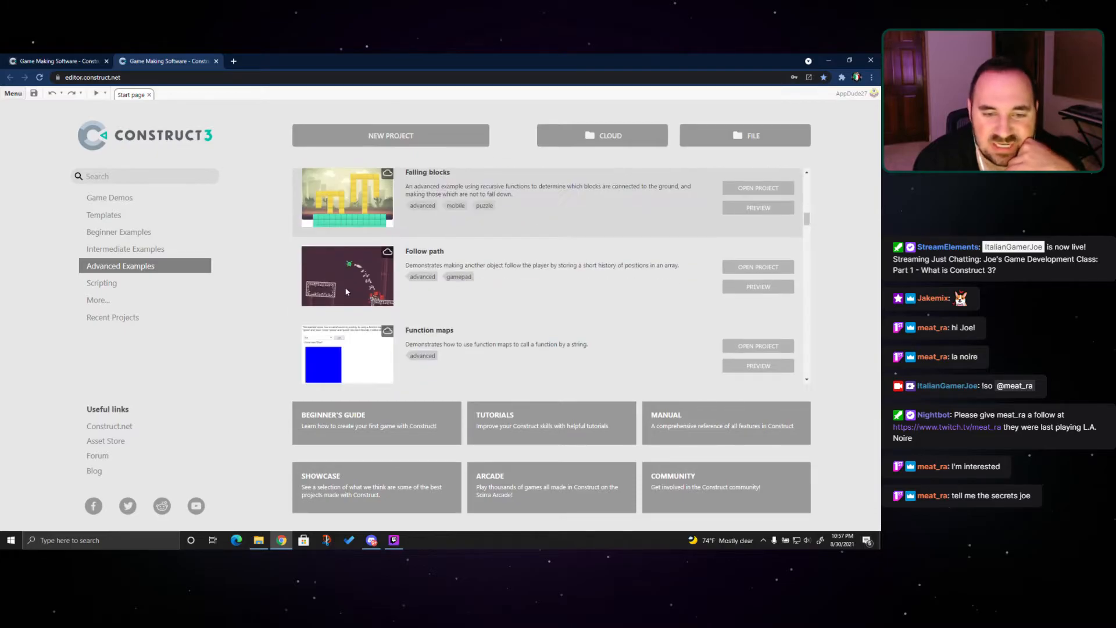
{"action": "scroll", "coordinate": [367, 273], "scroll_direction": "down", "scroll_amount": 3}
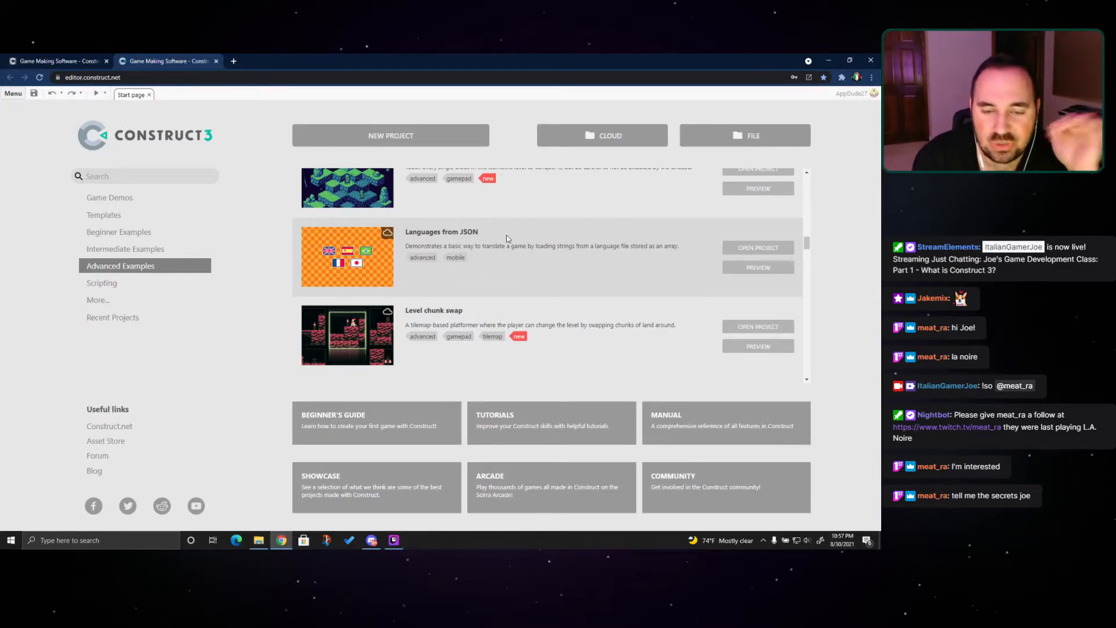
{"action": "scroll", "coordinate": [372, 256], "scroll_direction": "down", "scroll_amount": 4}
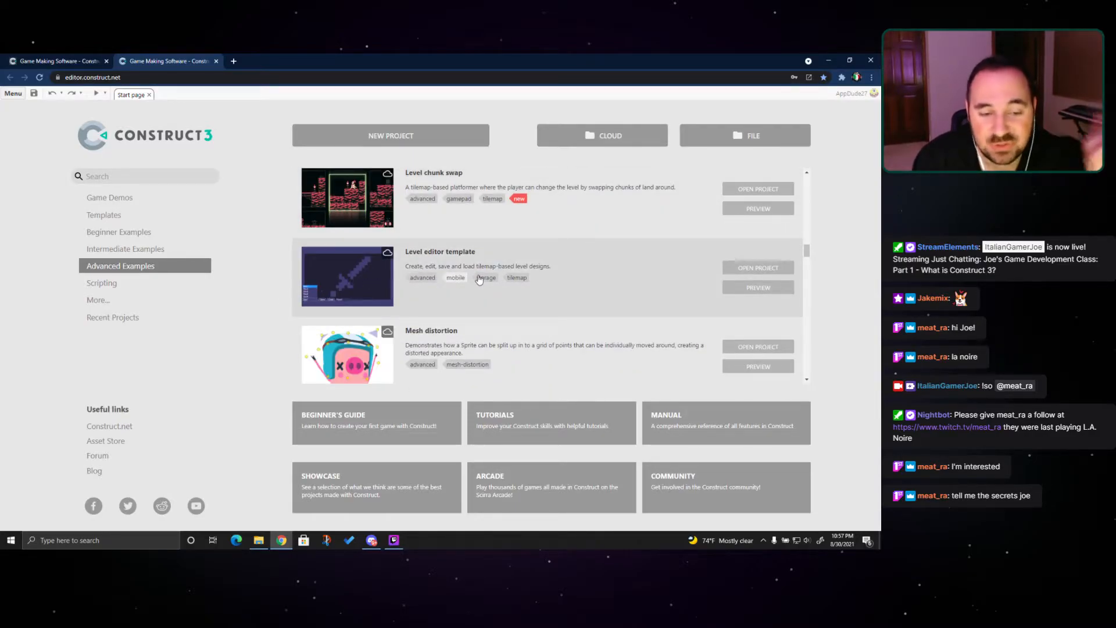
{"action": "scroll", "coordinate": [478, 279], "scroll_direction": "down", "scroll_amount": 1}
{"action": "scroll", "coordinate": [478, 279], "scroll_direction": "down", "scroll_amount": 4}
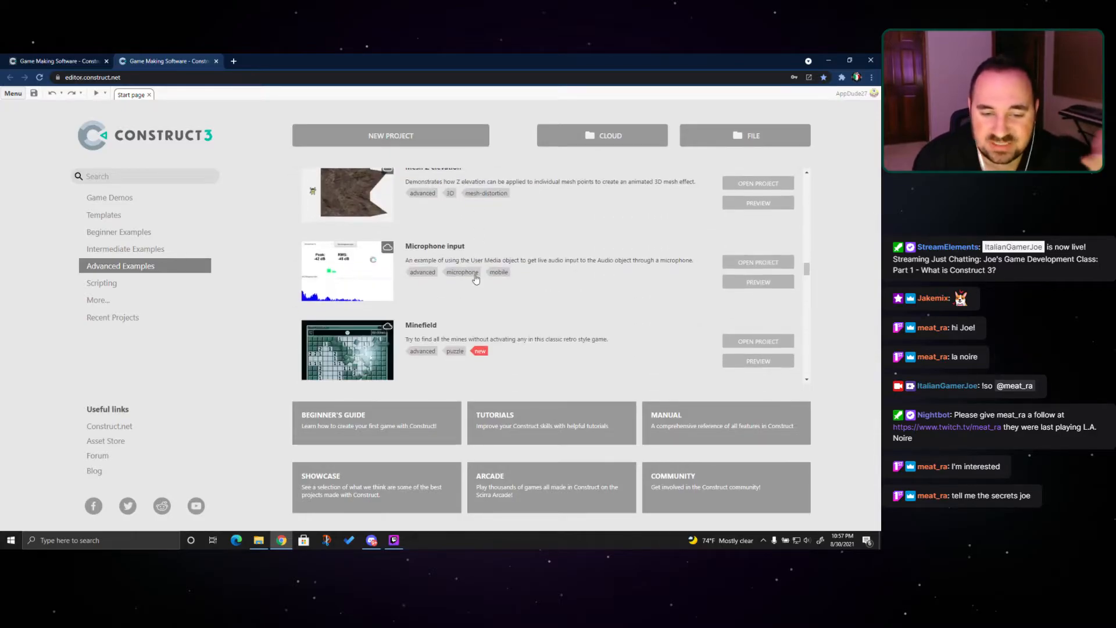
Look over the Advanced Examples from Minefield to Rhythm game, including Multiplayer: chat room, Plumber puzzle and Raycast reflections
{"action": "scroll", "coordinate": [469, 279], "scroll_direction": "down", "scroll_amount": 1}
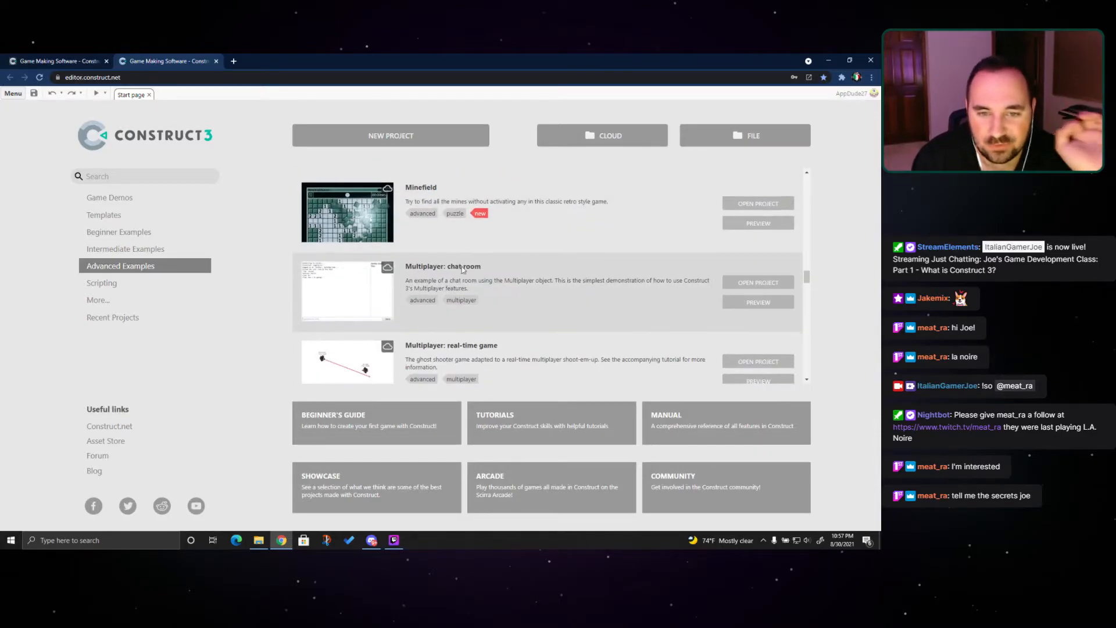
{"action": "scroll", "coordinate": [360, 239], "scroll_direction": "down", "scroll_amount": 5}
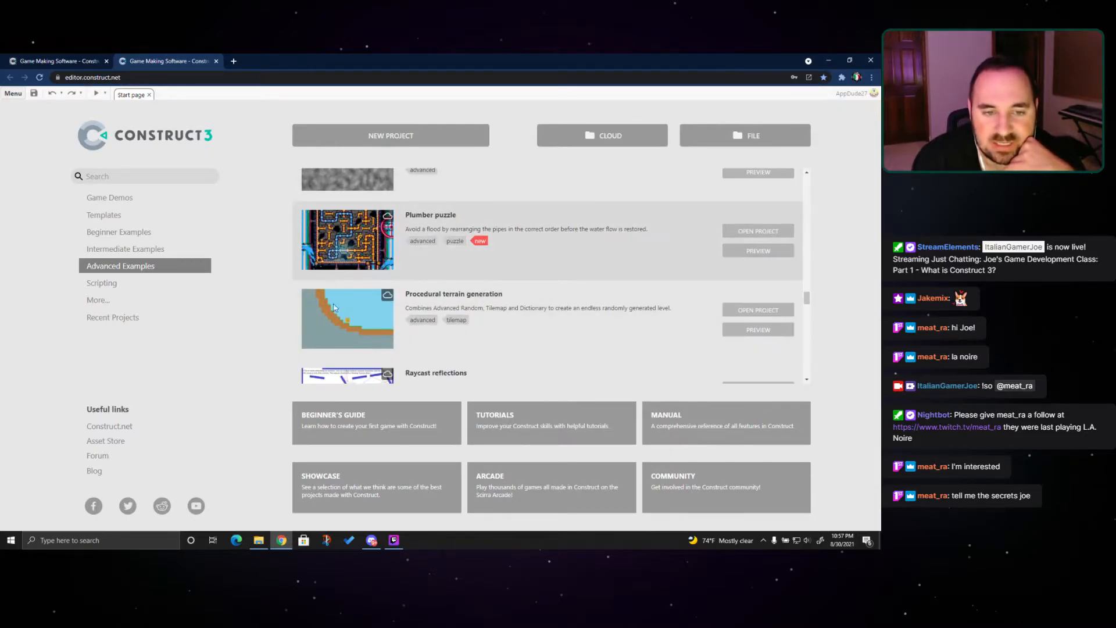
{"action": "scroll", "coordinate": [345, 255], "scroll_direction": "down", "scroll_amount": 3}
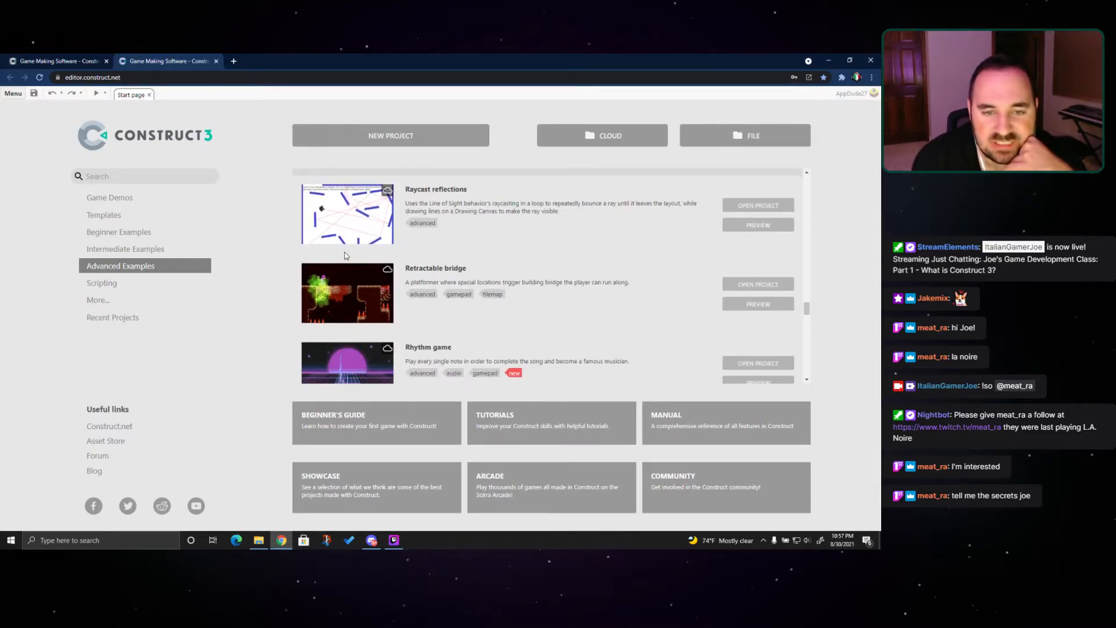
{"action": "scroll", "coordinate": [346, 257], "scroll_direction": "down", "scroll_amount": 3}
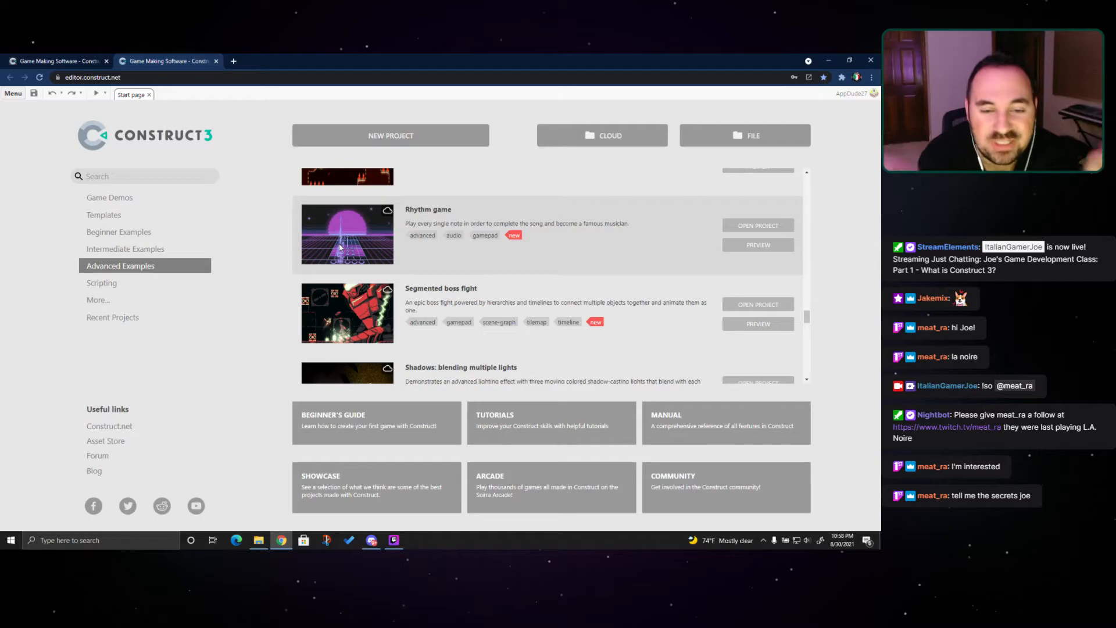
Preview the Rhythm game example, play the notes as they reach the rings, and close the preview
{"action": "left_click", "coordinate": [754, 245]}
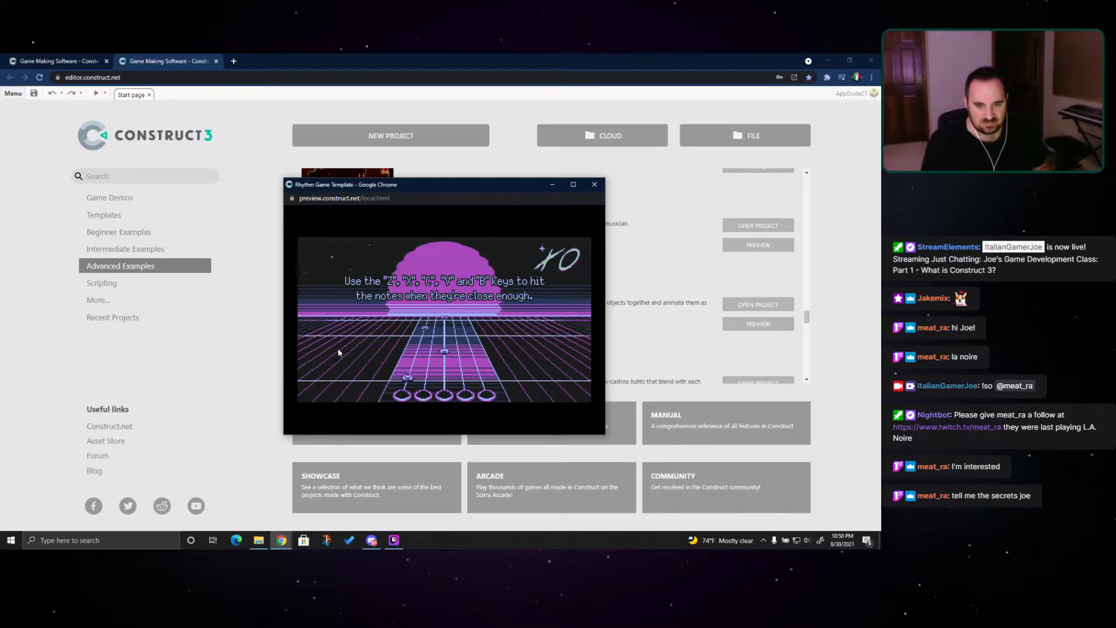
{"action": "key", "text": "c"}
{"action": "key", "text": "z"}
{"action": "key", "text": "c"}
{"action": "key", "text": "z"}
{"action": "key", "text": "c"}
{"action": "key", "text": "z"}
{"action": "key", "text": "c"}
{"action": "key", "text": "z"}
{"action": "key", "text": "c"}
{"action": "key", "text": "z"}
{"action": "key", "text": "c"}
{"action": "key", "text": "z"}
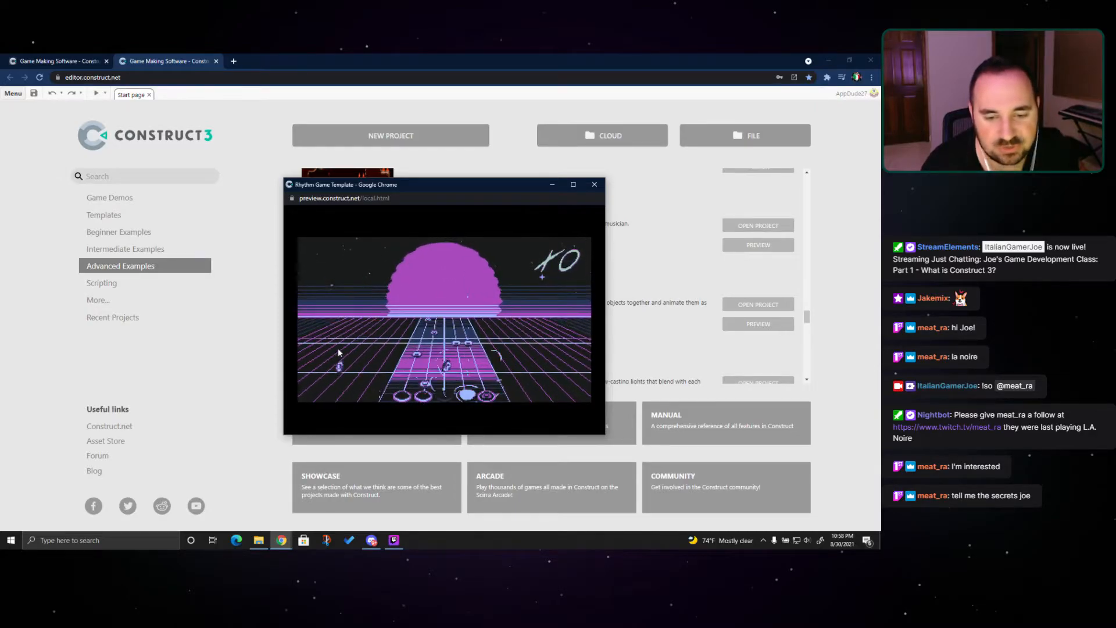
{"action": "key", "text": "x"}
{"action": "key", "text": "z"}
{"action": "key", "text": "x"}
{"action": "key", "text": "z"}
{"action": "key", "text": "v"}
{"action": "key", "text": "c"}
{"action": "key", "text": "v"}
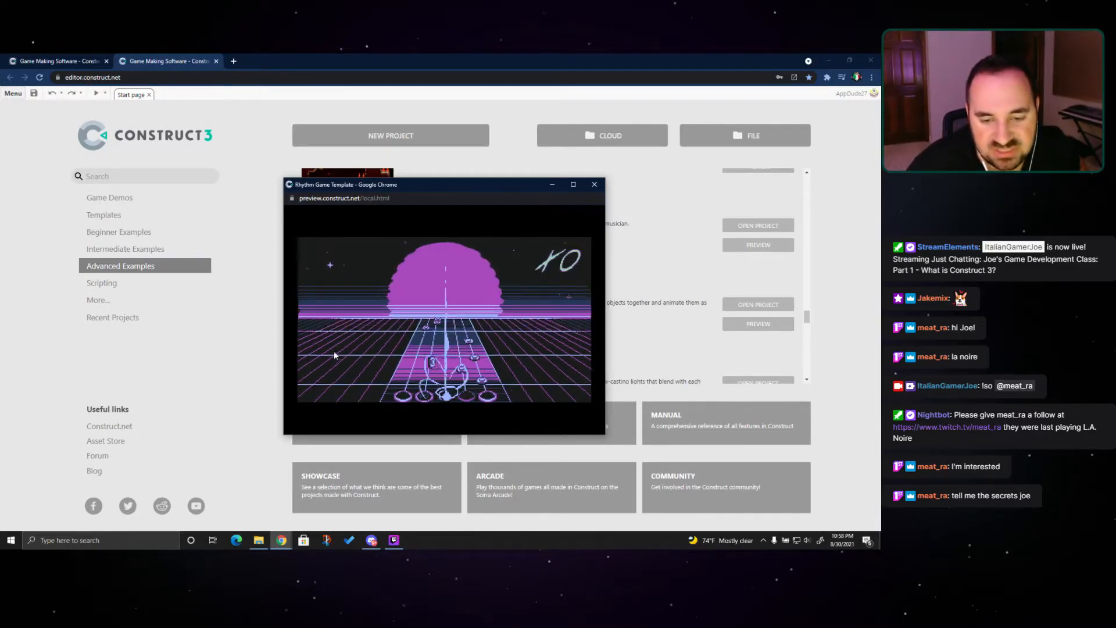
{"action": "key", "text": "x"}
{"action": "key", "text": "c"}
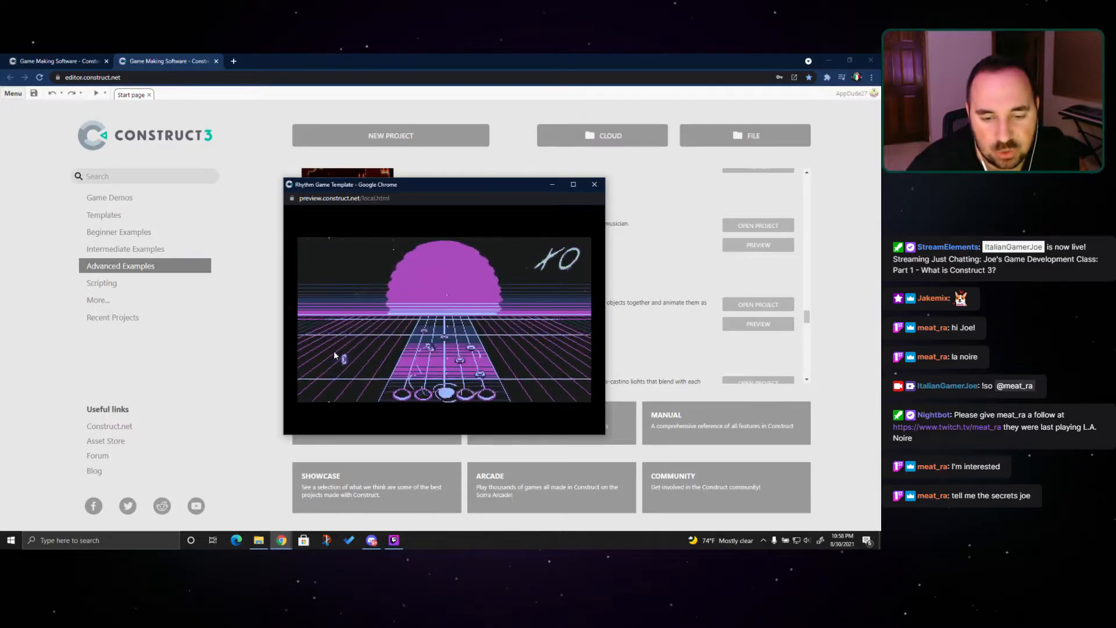
{"action": "key", "text": "b"}
{"action": "key", "text": "v"}
{"action": "key", "text": "z"}
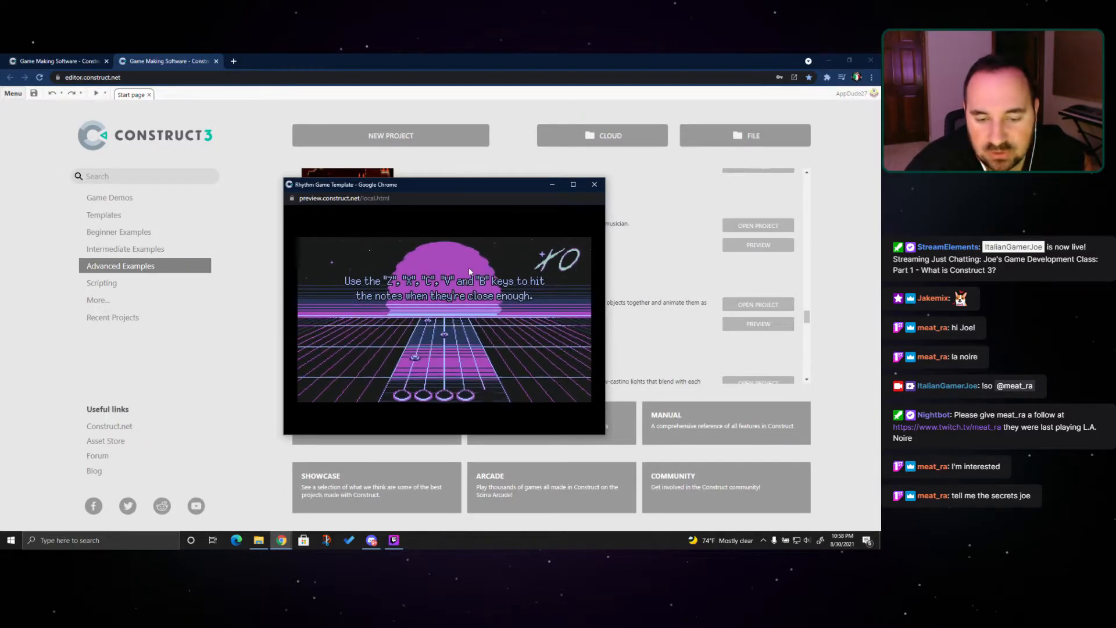
{"action": "key", "text": "c"}
{"action": "key", "text": "z"}
{"action": "key", "text": "z"}
{"action": "key", "text": "c"}
{"action": "key", "text": "z"}
{"action": "key", "text": "c"}
{"action": "key", "text": "z"}
{"action": "key", "text": "c"}
{"action": "key", "text": "z"}
{"action": "key", "text": "c"}
{"action": "key", "text": "z"}
{"action": "key", "text": "c"}
{"action": "key", "text": "z"}
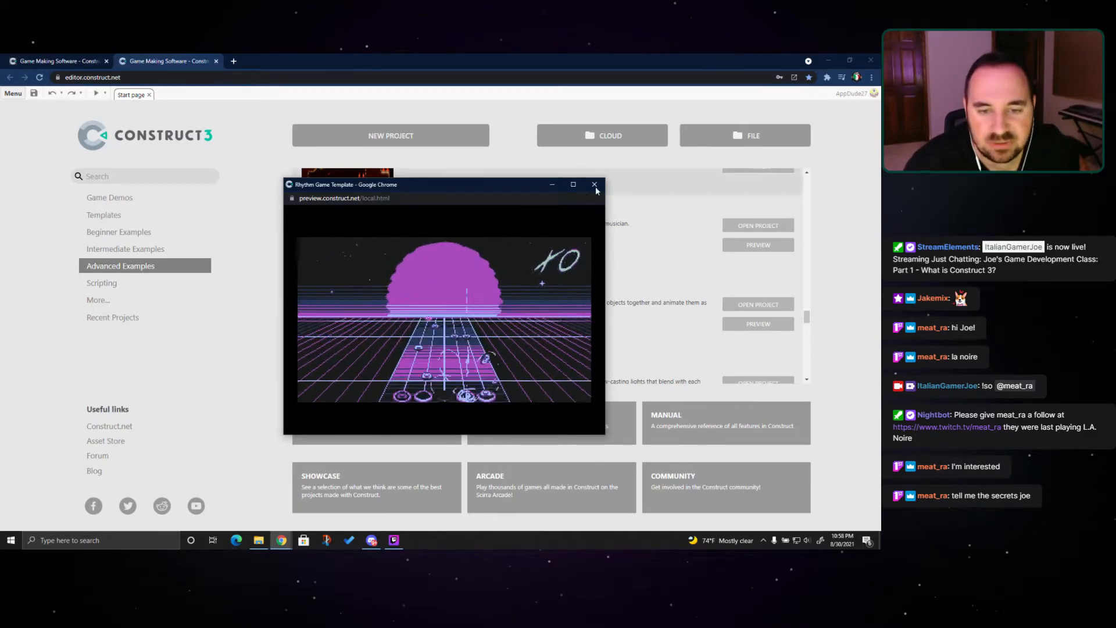
{"action": "key", "text": "v"}
{"action": "key", "text": "z"}
{"action": "key", "text": "x"}
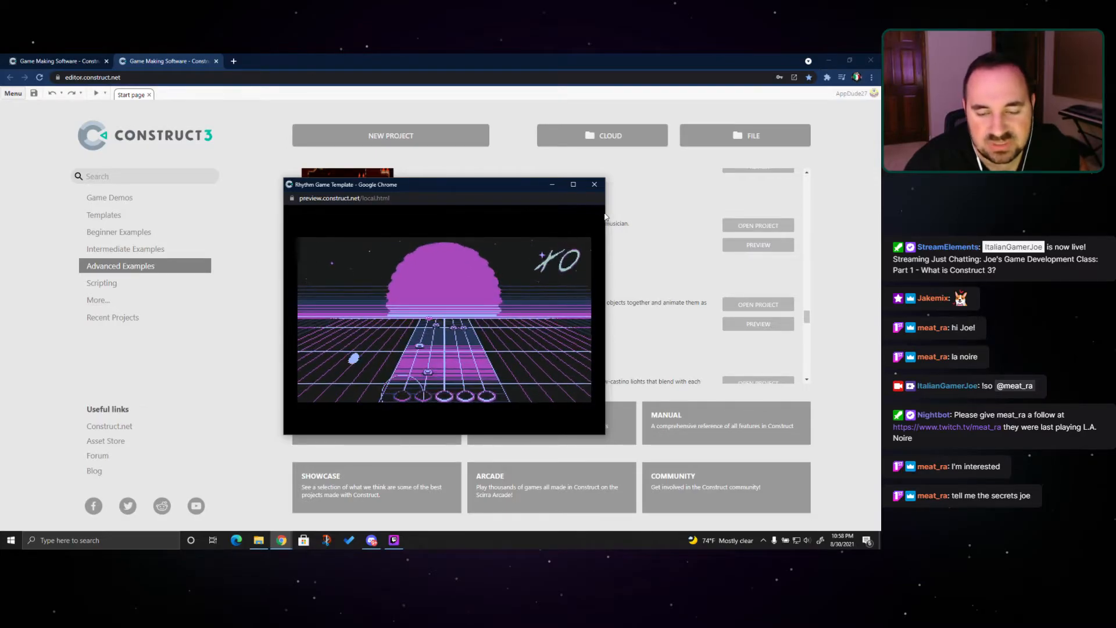
{"action": "key", "text": "alt+F4"}
Look over the remaining Advanced Examples from Segmented boss fight to XML, including Shifting dungeon, Tilemap switching and Voice recorder
{"action": "scroll", "coordinate": [465, 268], "scroll_direction": "down", "scroll_amount": 2}
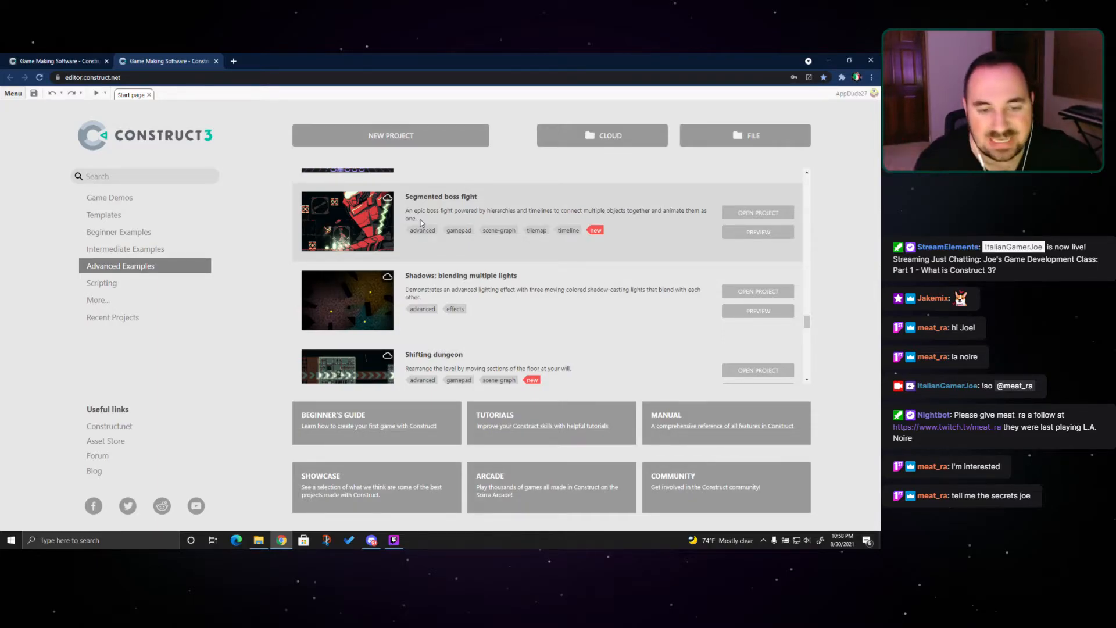
{"action": "scroll", "coordinate": [468, 259], "scroll_direction": "down", "scroll_amount": 2}
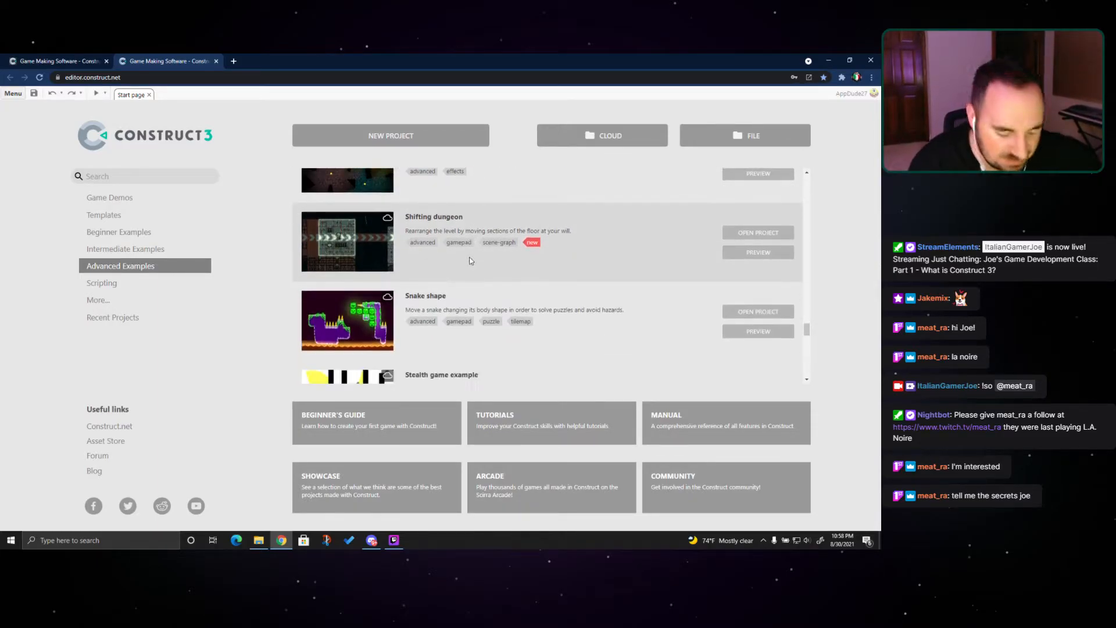
{"action": "scroll", "coordinate": [478, 285], "scroll_direction": "down", "scroll_amount": 3}
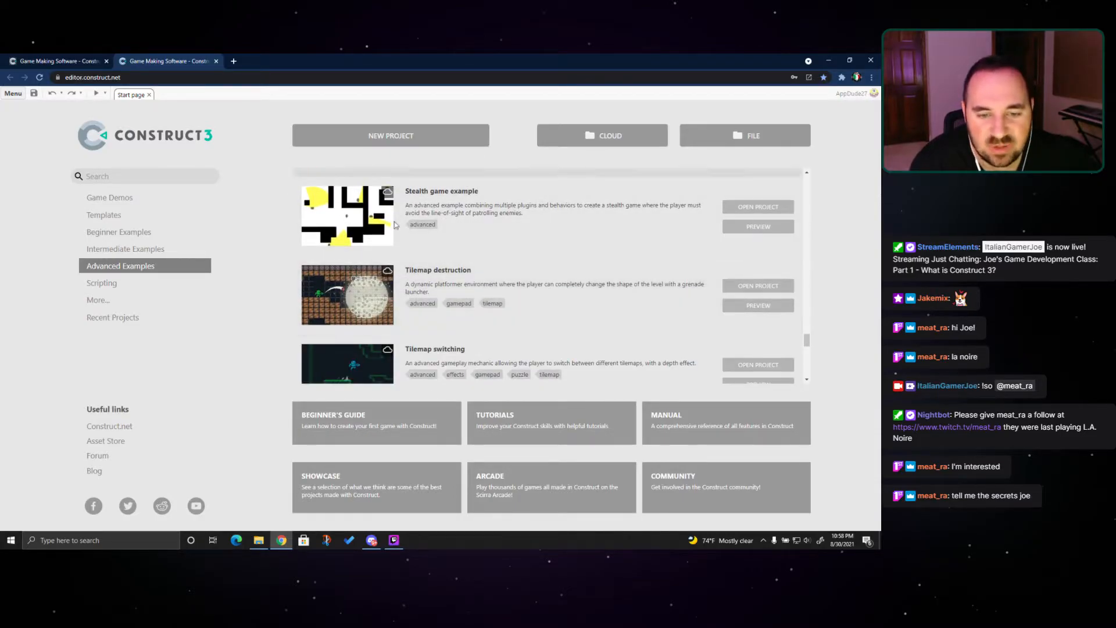
{"action": "scroll", "coordinate": [553, 275], "scroll_direction": "down", "scroll_amount": 1}
{"action": "scroll", "coordinate": [553, 274], "scroll_direction": "down", "scroll_amount": 3}
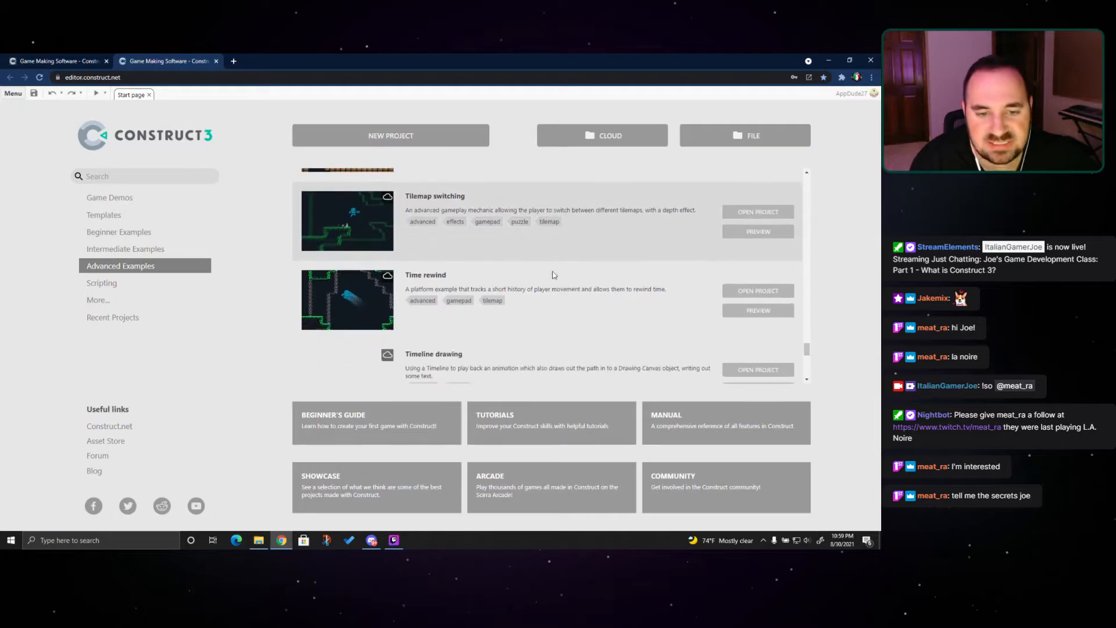
{"action": "scroll", "coordinate": [554, 275], "scroll_direction": "up", "scroll_amount": 1}
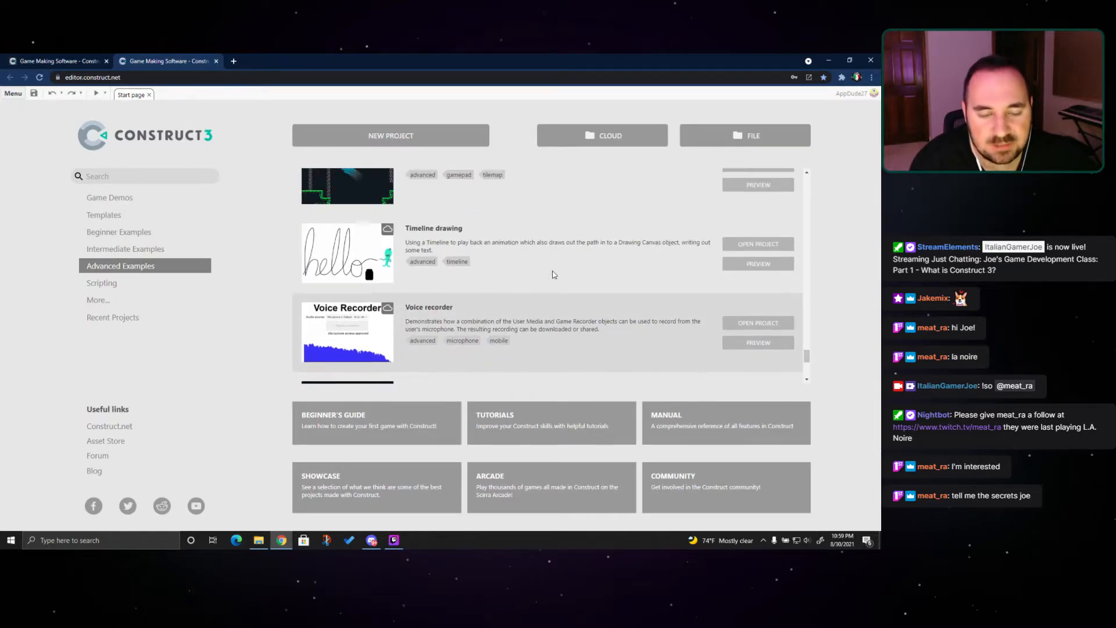
{"action": "scroll", "coordinate": [554, 275], "scroll_direction": "down", "scroll_amount": 2}
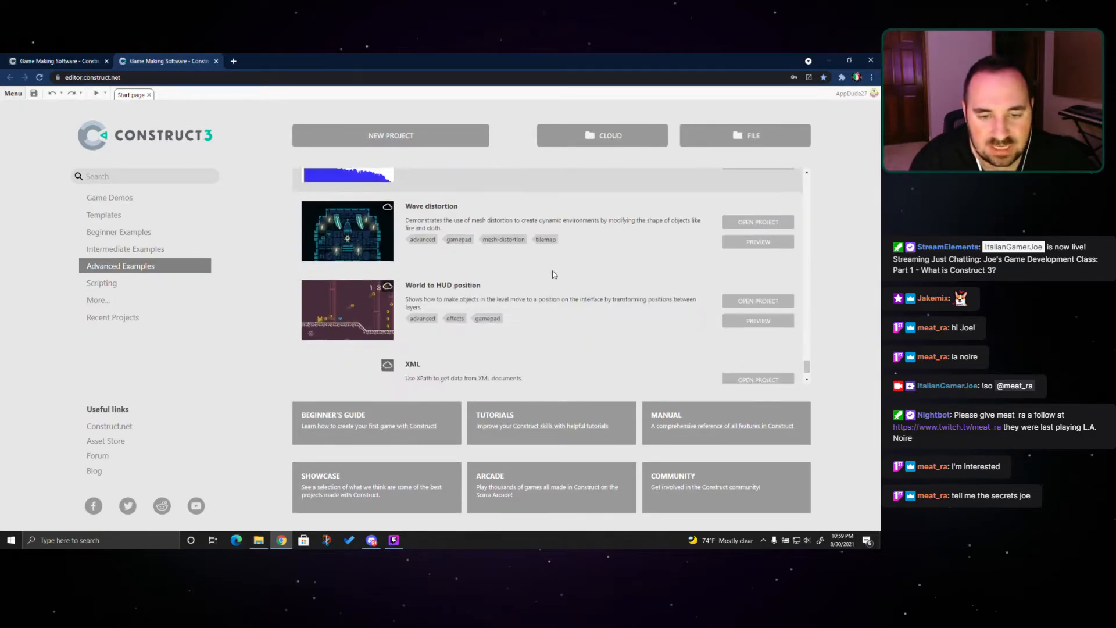
{"action": "scroll", "coordinate": [553, 272], "scroll_direction": "up", "scroll_amount": 5}
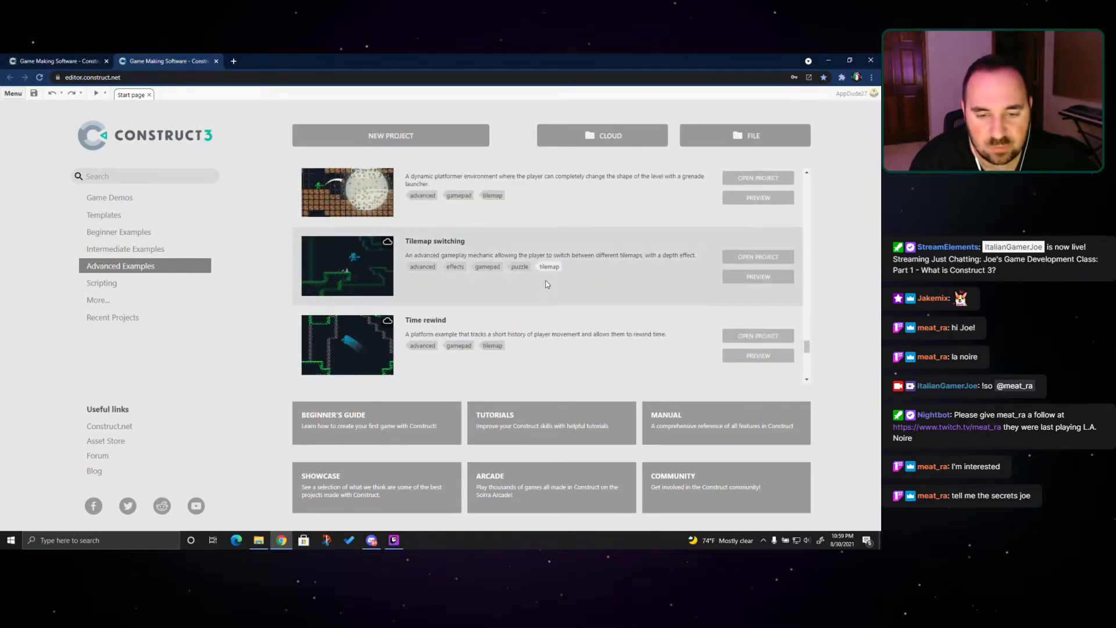
{"action": "scroll", "coordinate": [547, 284], "scroll_direction": "down", "scroll_amount": 1}
{"action": "scroll", "coordinate": [547, 285], "scroll_direction": "up", "scroll_amount": 15}
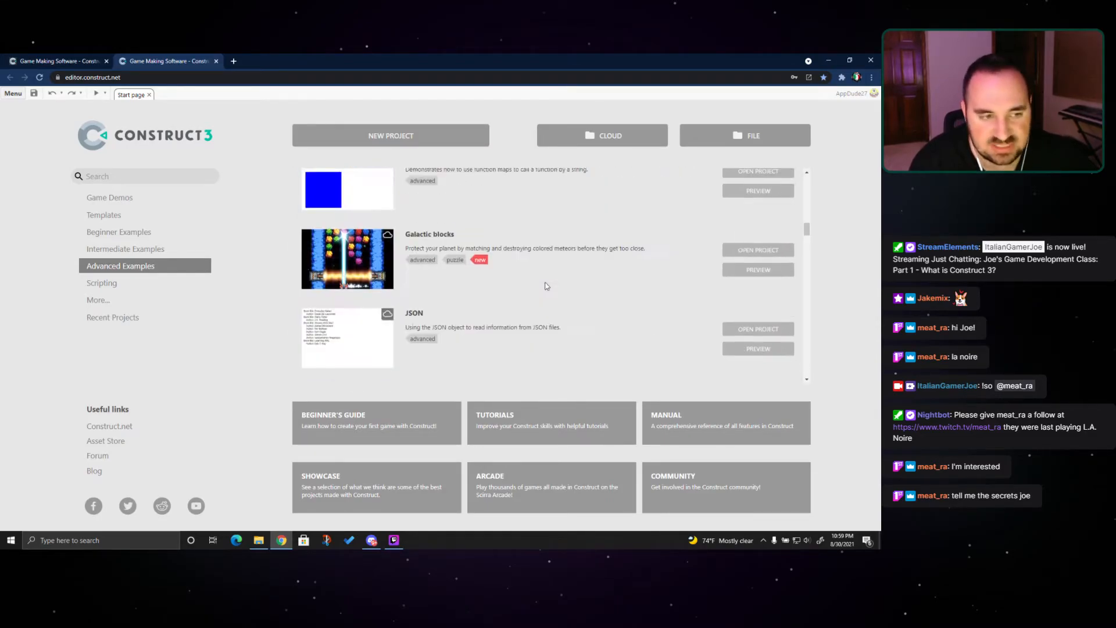
Show the Scripting examples and look over the JavaScript projects in the list
{"action": "left_click", "coordinate": [139, 286]}
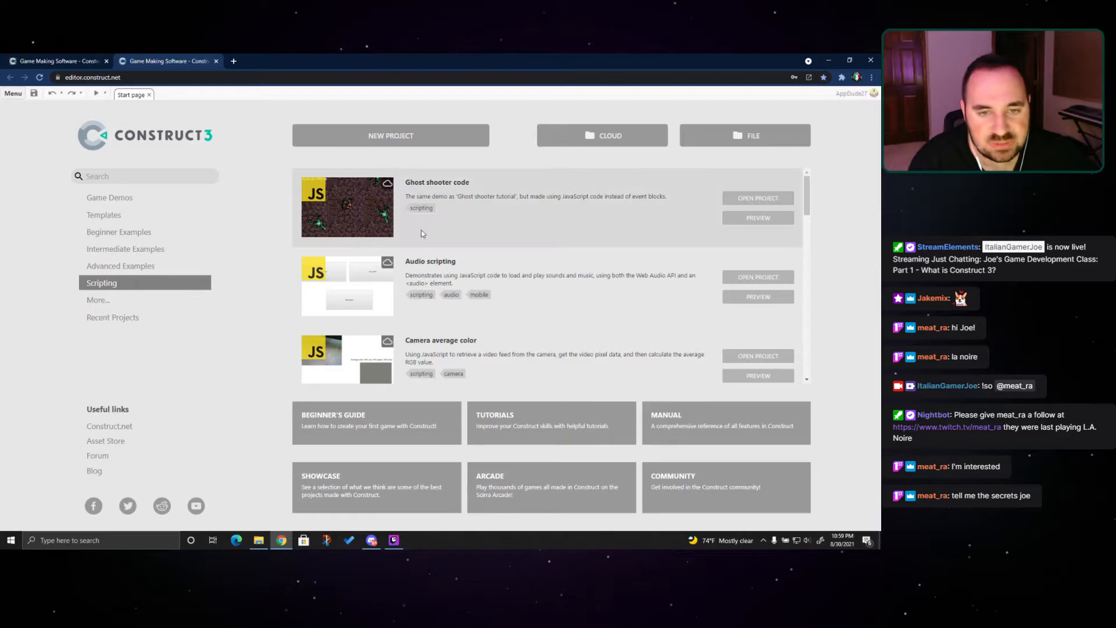
{"action": "scroll", "coordinate": [421, 233], "scroll_direction": "down", "scroll_amount": 8}
{"action": "scroll", "coordinate": [422, 250], "scroll_direction": "up", "scroll_amount": 8}
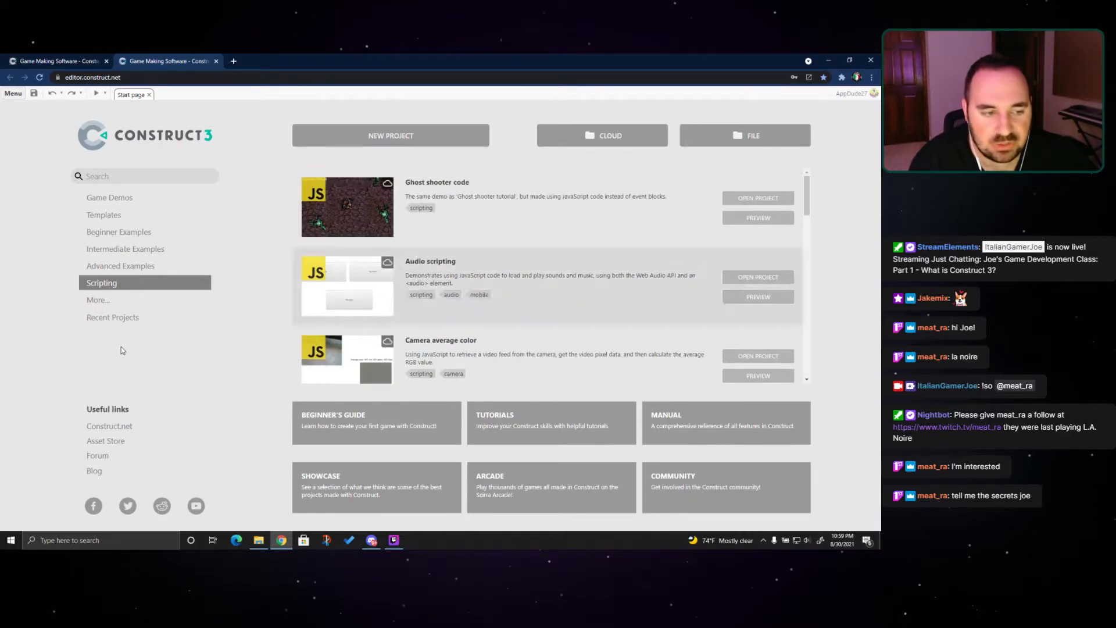
Look at the recent projects and the additional project tags, and return to the Game Demos
{"action": "left_click", "coordinate": [130, 301]}
{"action": "left_click", "coordinate": [116, 318]}
{"action": "left_click", "coordinate": [111, 300]}
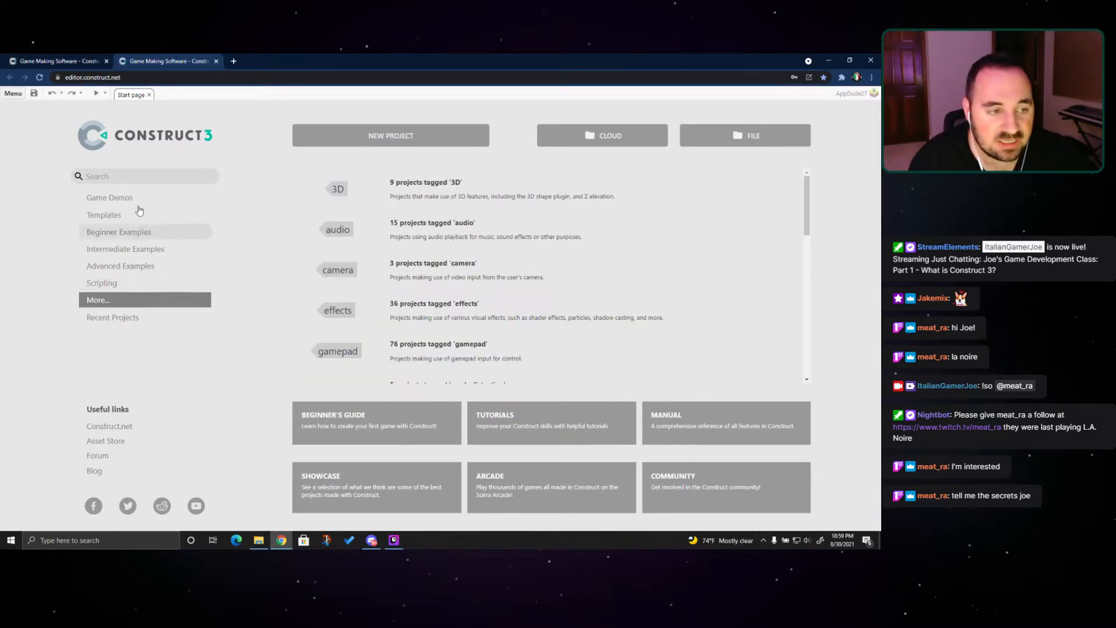
{"action": "left_click", "coordinate": [140, 198]}
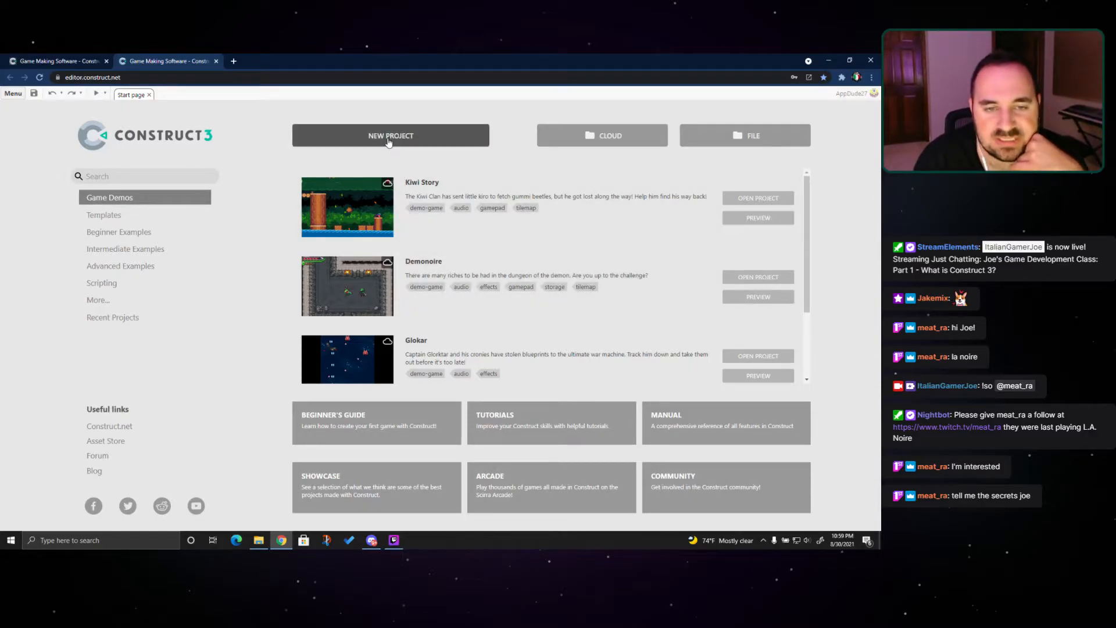
Create a new project named Overview using the 720p landscape preset, landscape orientation and an event sheet start
{"action": "left_click", "coordinate": [389, 143]}
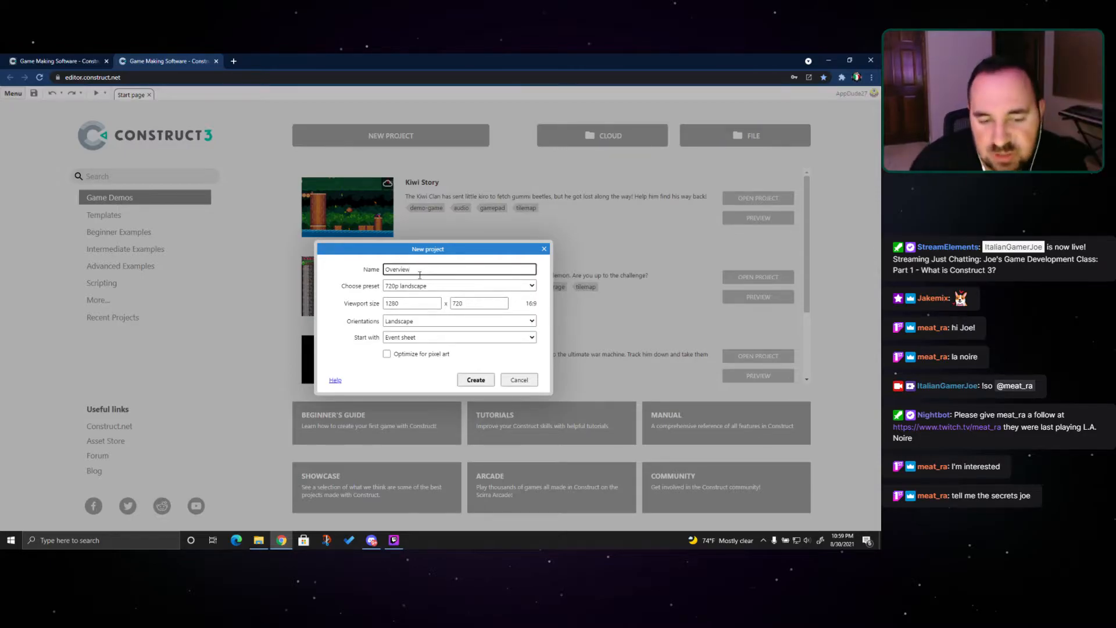
{"action": "left_click", "coordinate": [389, 287]}
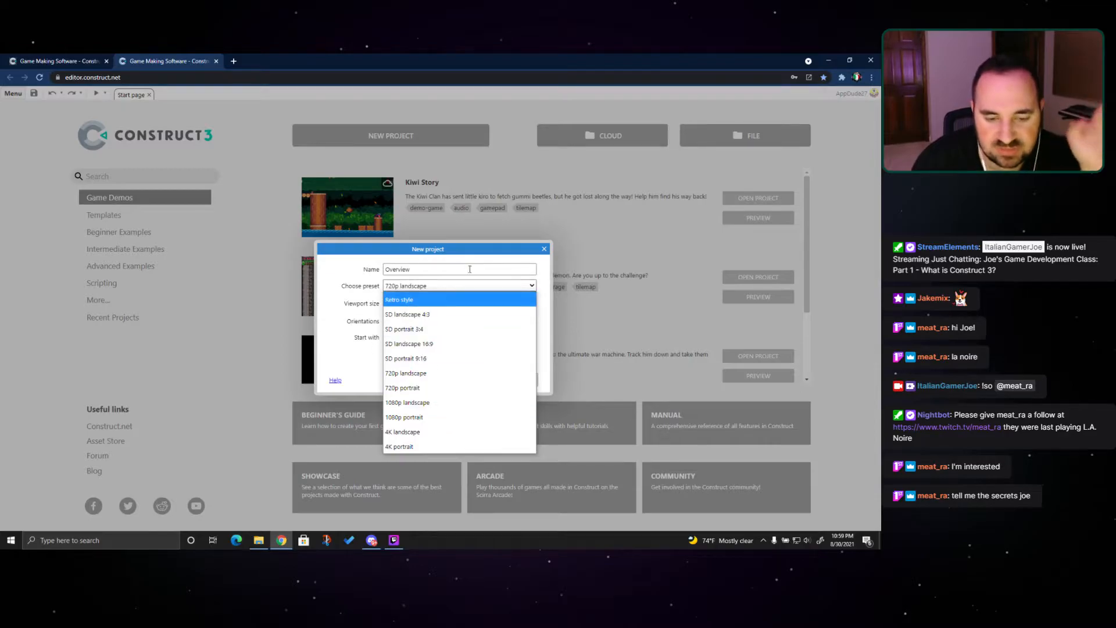
{"action": "left_click", "coordinate": [429, 374]}
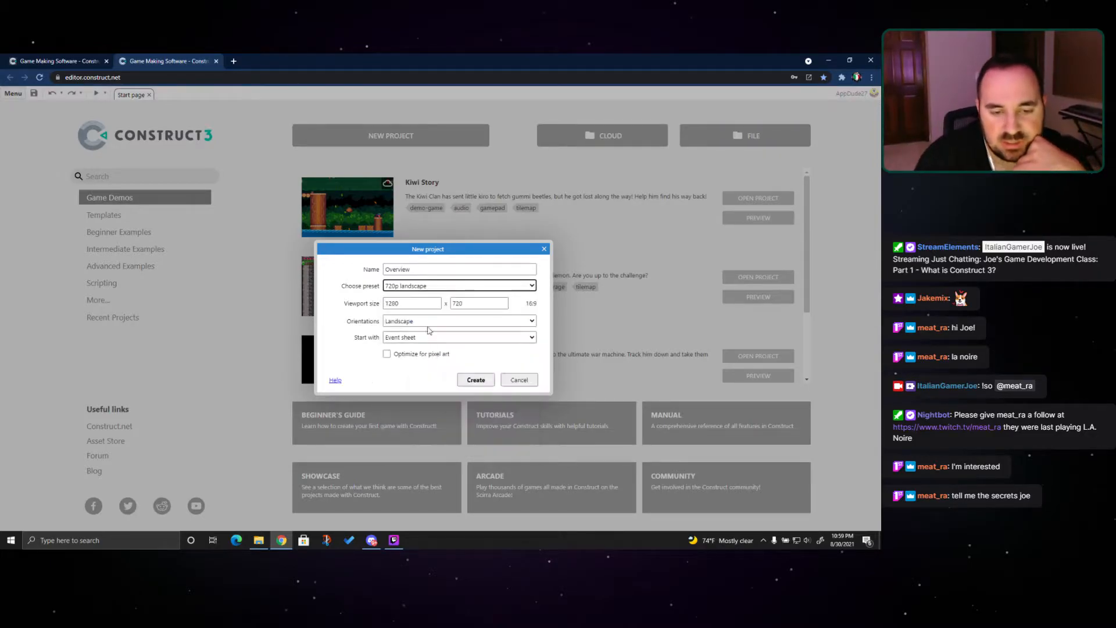
{"action": "left_click", "coordinate": [474, 380]}
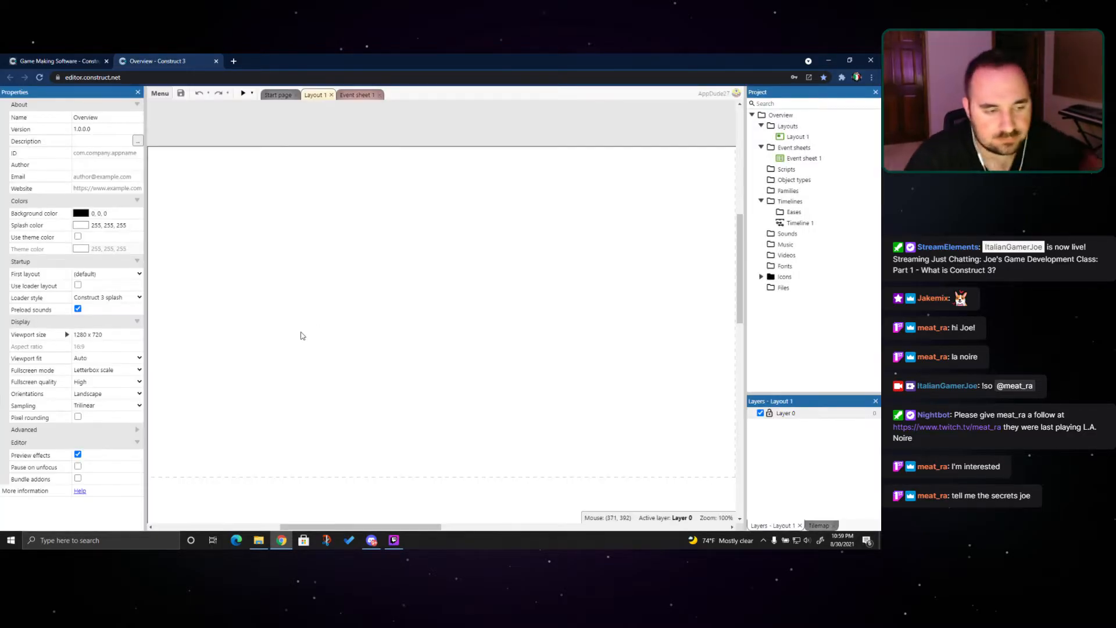
Examine Layout 1's overall area against its dashed viewport outline, its layout properties, and the accompanying Event sheet 1
{"action": "scroll", "coordinate": [340, 332], "scroll_direction": "down", "scroll_amount": 8, "text": "ctrl"}
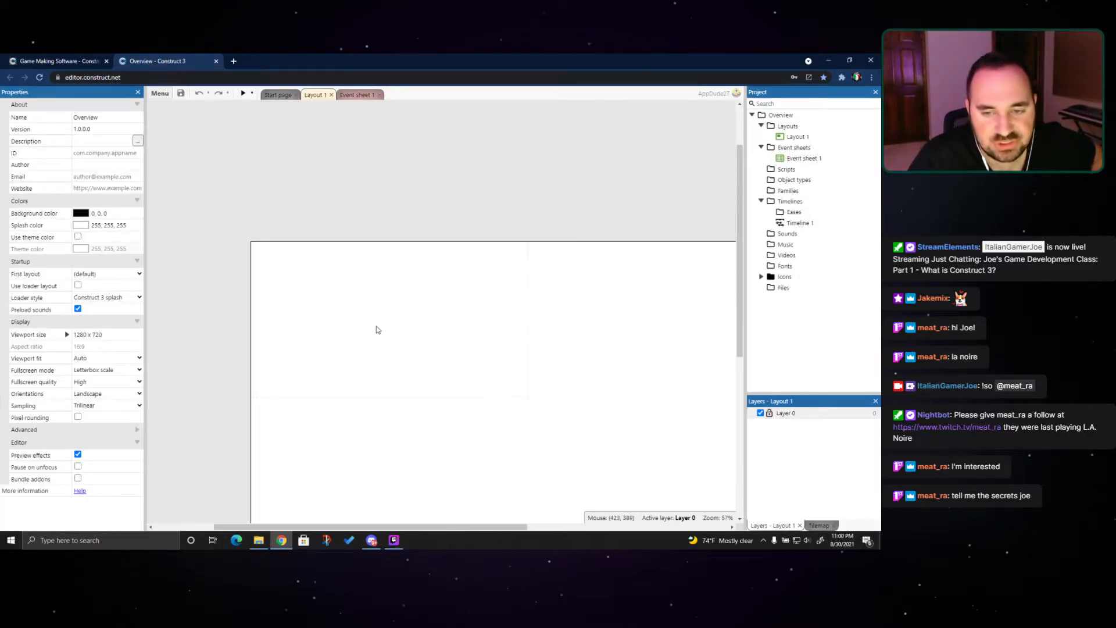
{"action": "scroll", "coordinate": [500, 314], "scroll_direction": "up", "scroll_amount": 4, "text": "ctrl"}
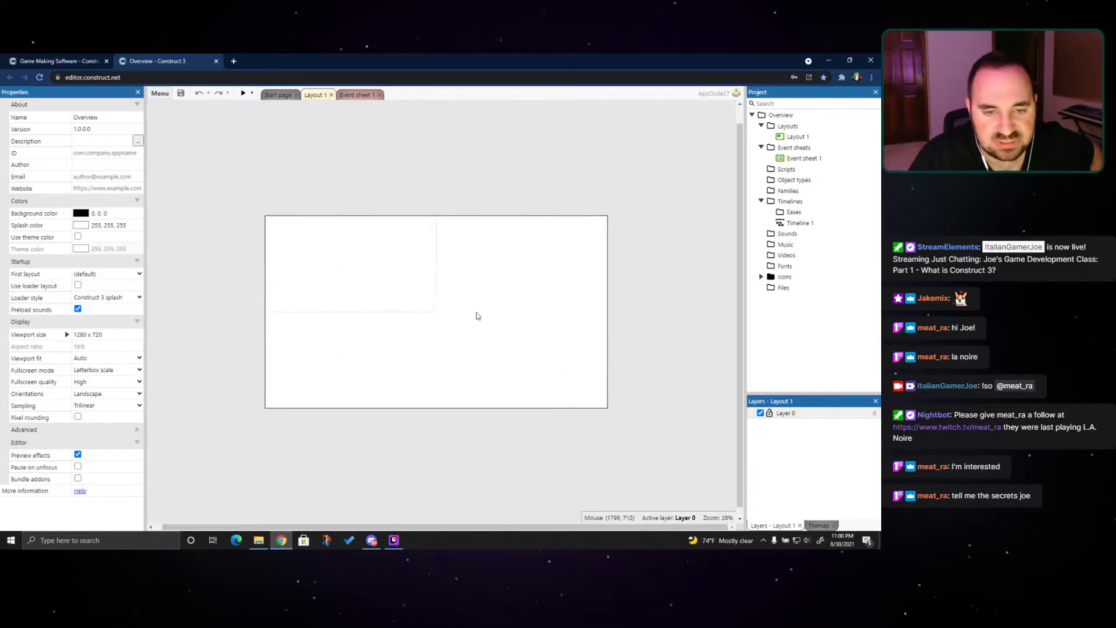
{"action": "scroll", "coordinate": [352, 298], "scroll_direction": "up", "scroll_amount": 1, "text": "ctrl"}
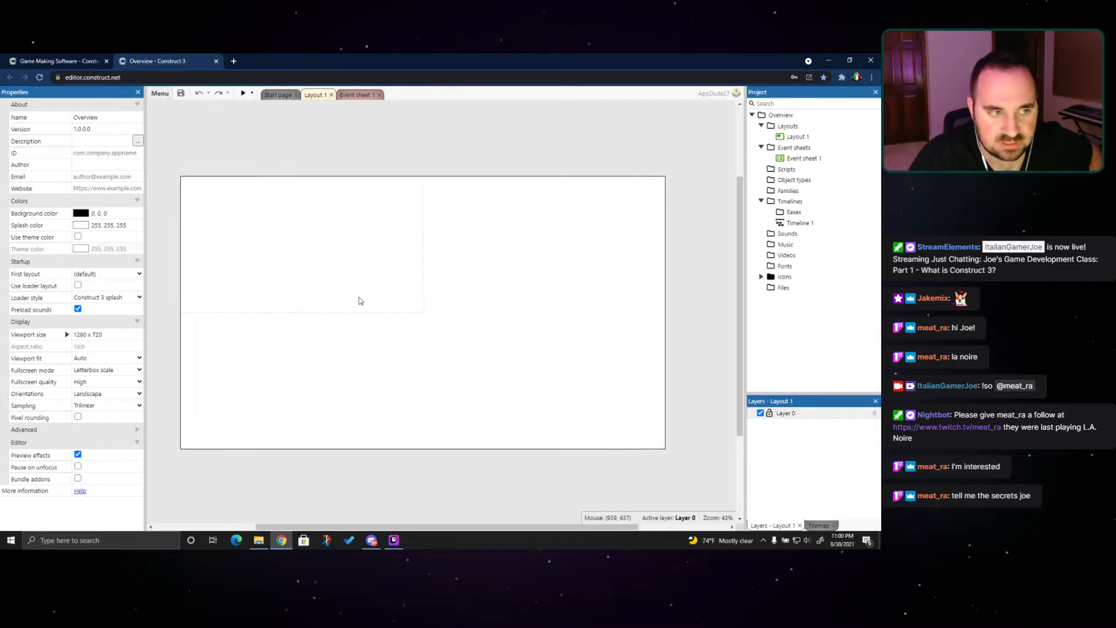
{"action": "left_click", "coordinate": [335, 243]}
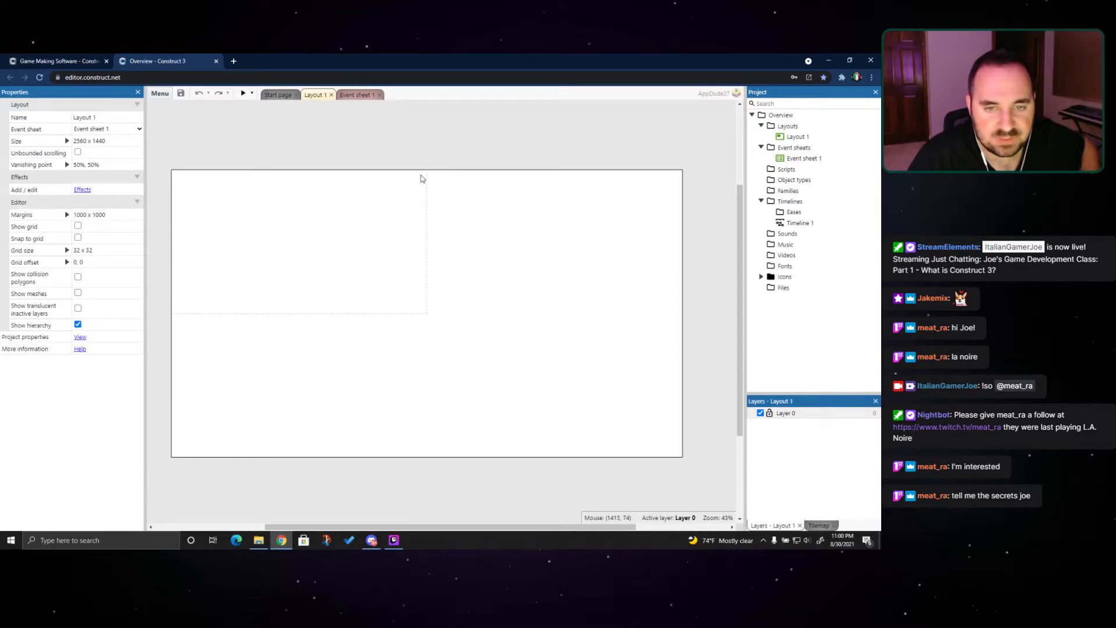
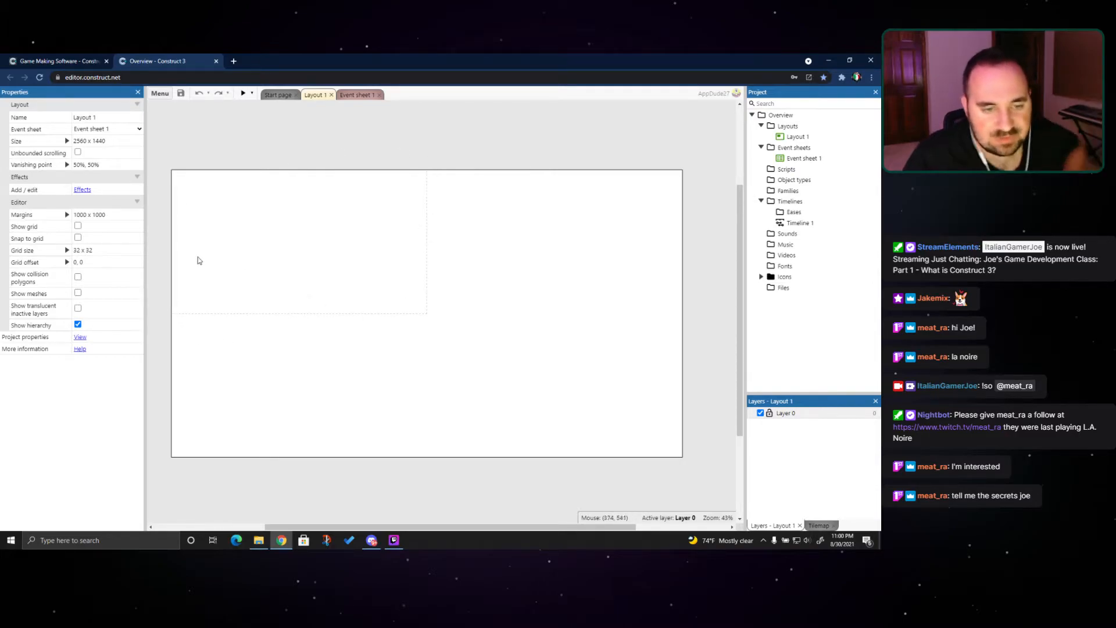
{"action": "scroll", "coordinate": [163, 241], "scroll_direction": "up", "scroll_amount": 5, "text": "ctrl"}
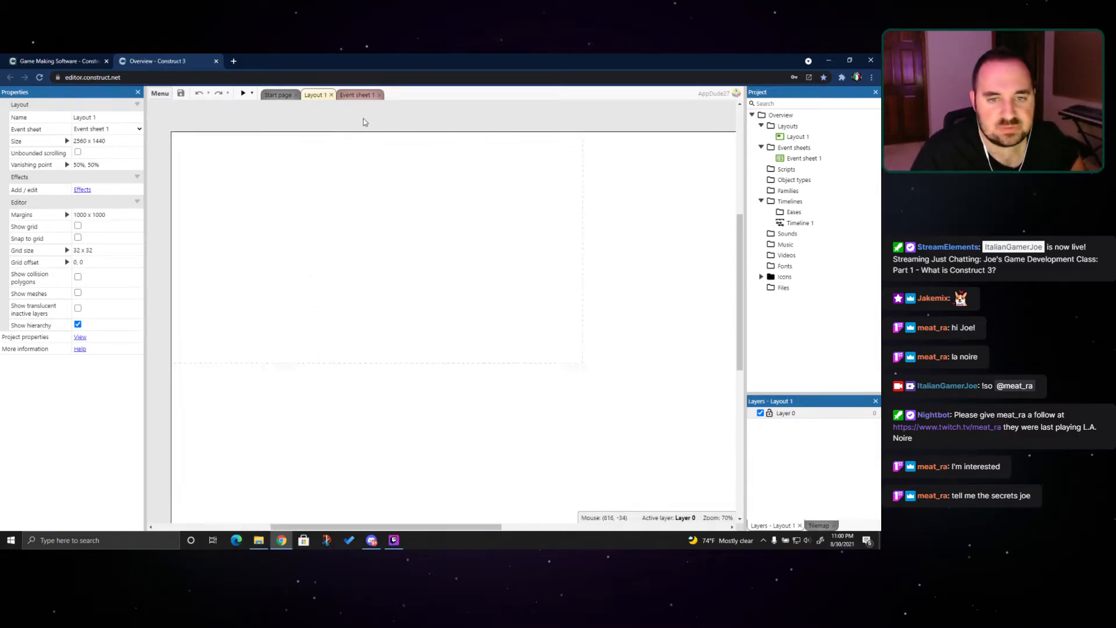
{"action": "scroll", "coordinate": [261, 175], "scroll_direction": "down", "scroll_amount": 2, "text": "ctrl"}
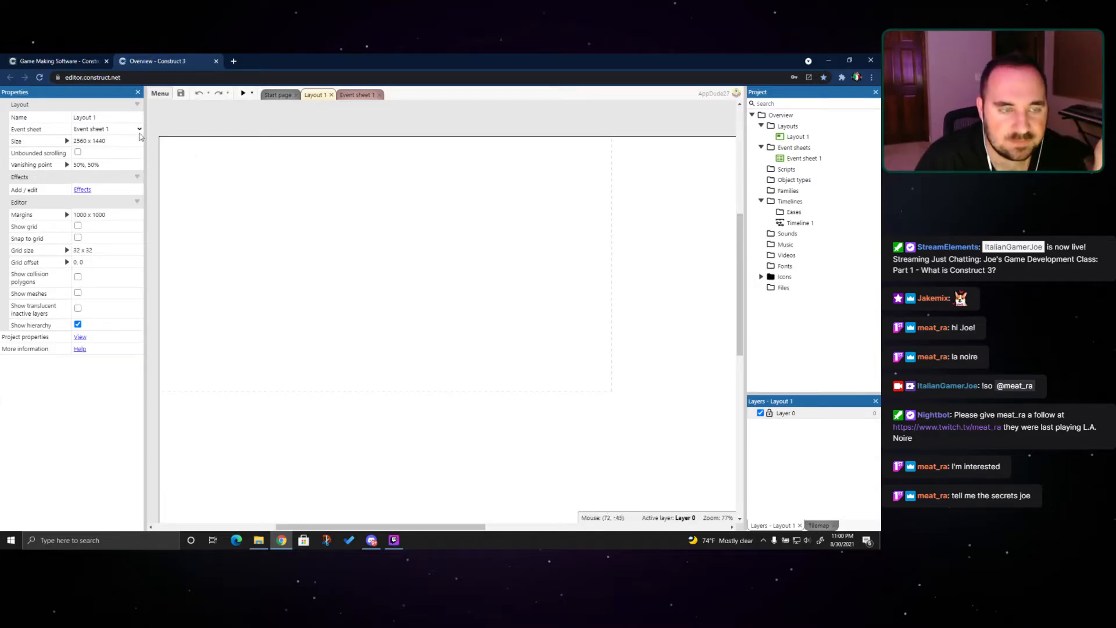
{"action": "left_click", "coordinate": [354, 94]}
{"action": "left_click", "coordinate": [314, 95]}
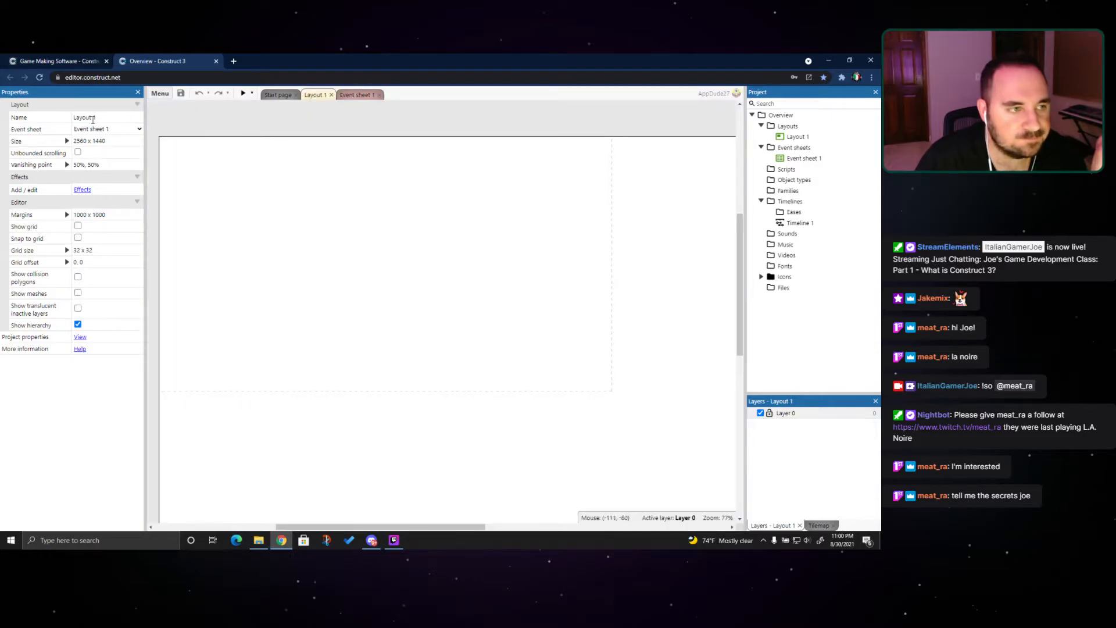
{"action": "left_click", "coordinate": [138, 91]}
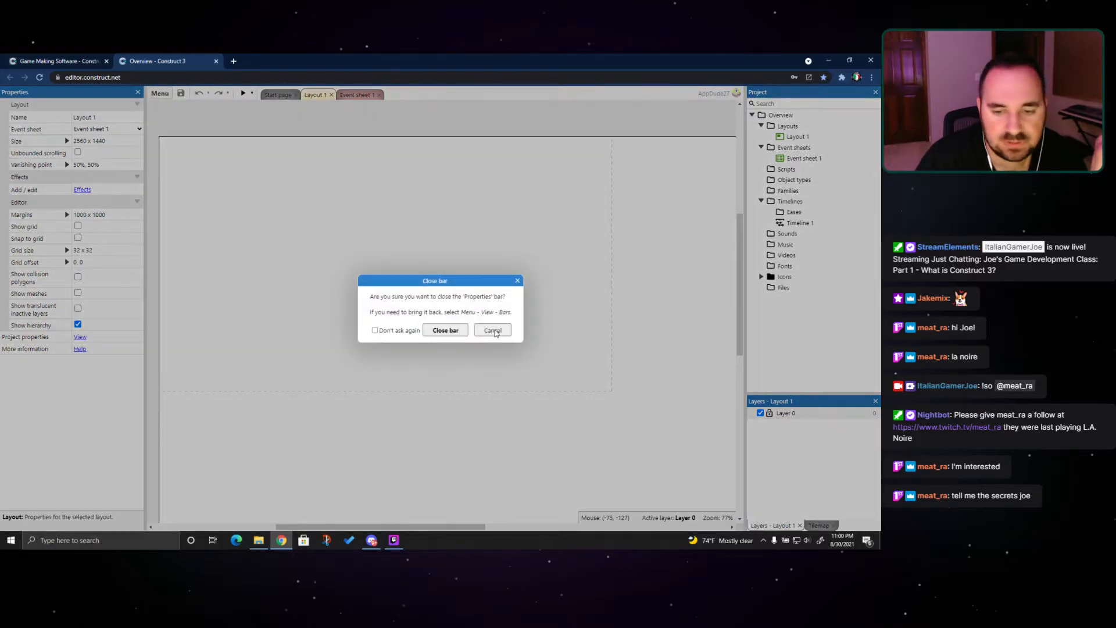
{"action": "left_click", "coordinate": [493, 330]}
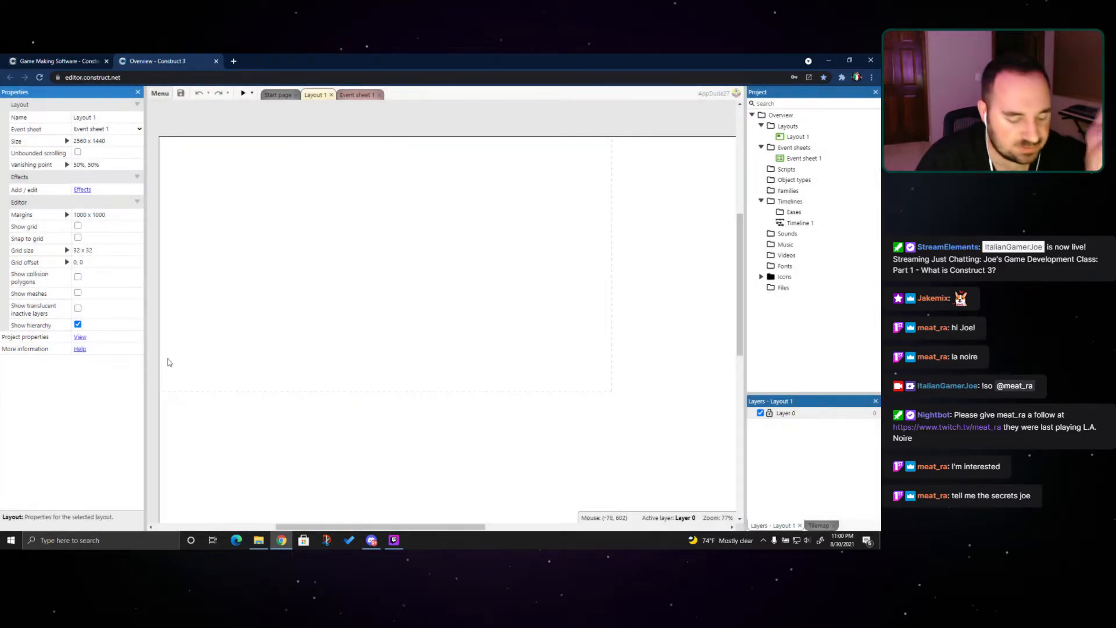
Review the project properties, including the ID, Author and Website fields and the splash color choices
{"action": "left_click", "coordinate": [80, 338]}
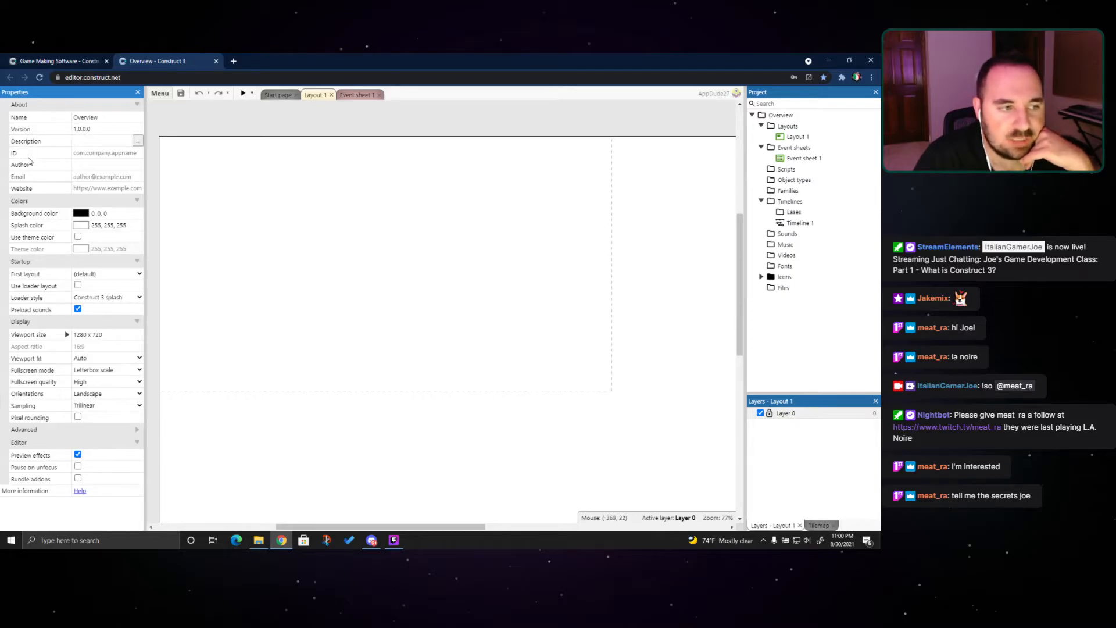
{"action": "left_click", "coordinate": [97, 156]}
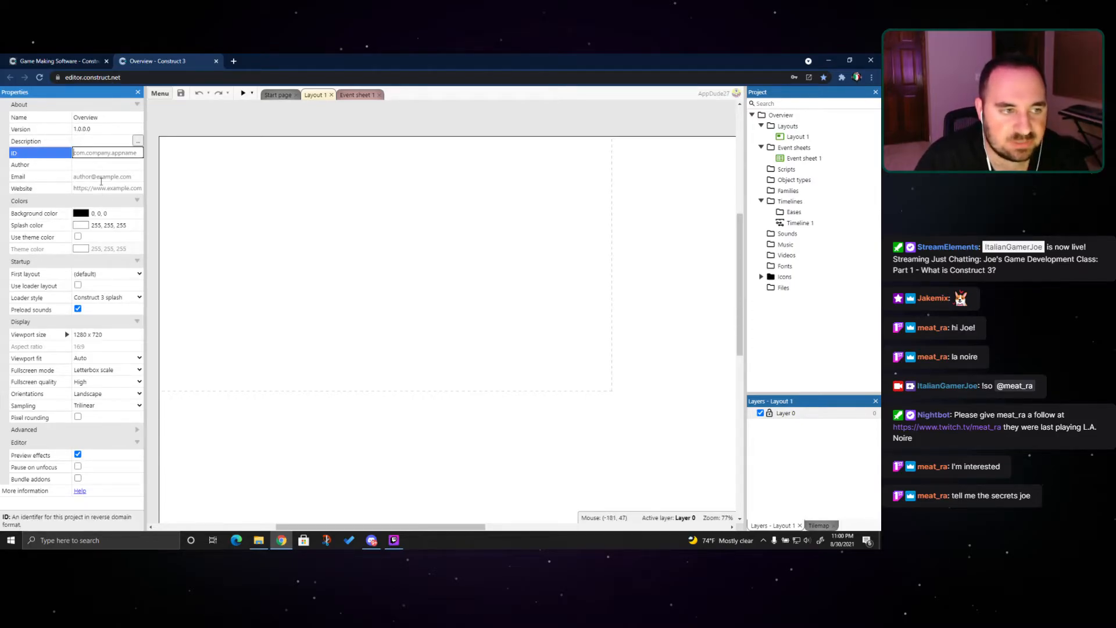
{"action": "left_click", "coordinate": [97, 165]}
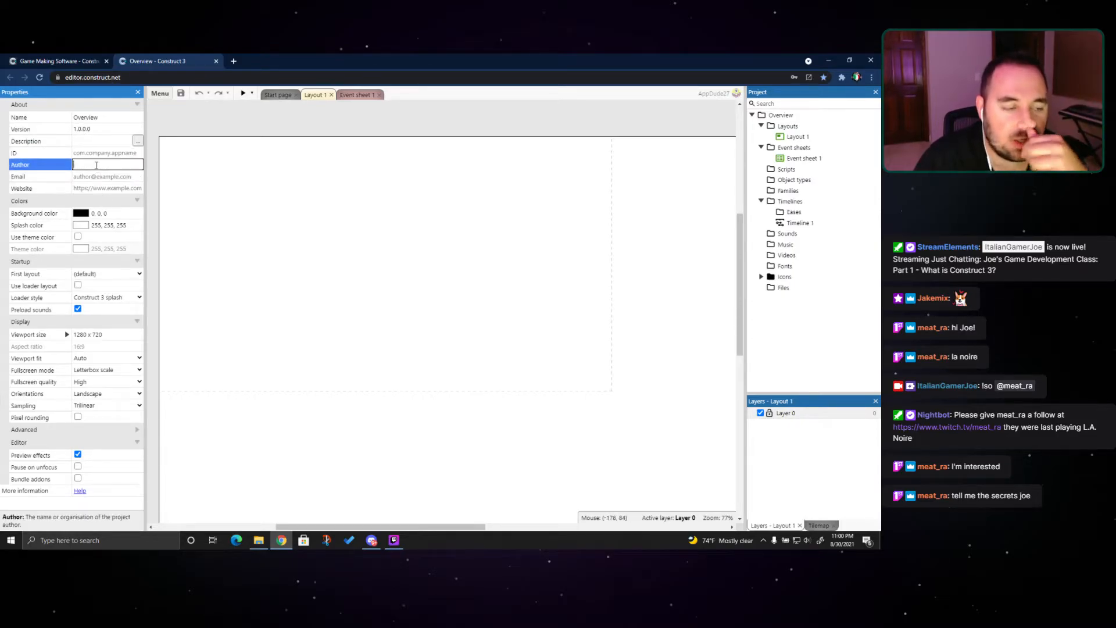
{"action": "left_click", "coordinate": [108, 188]}
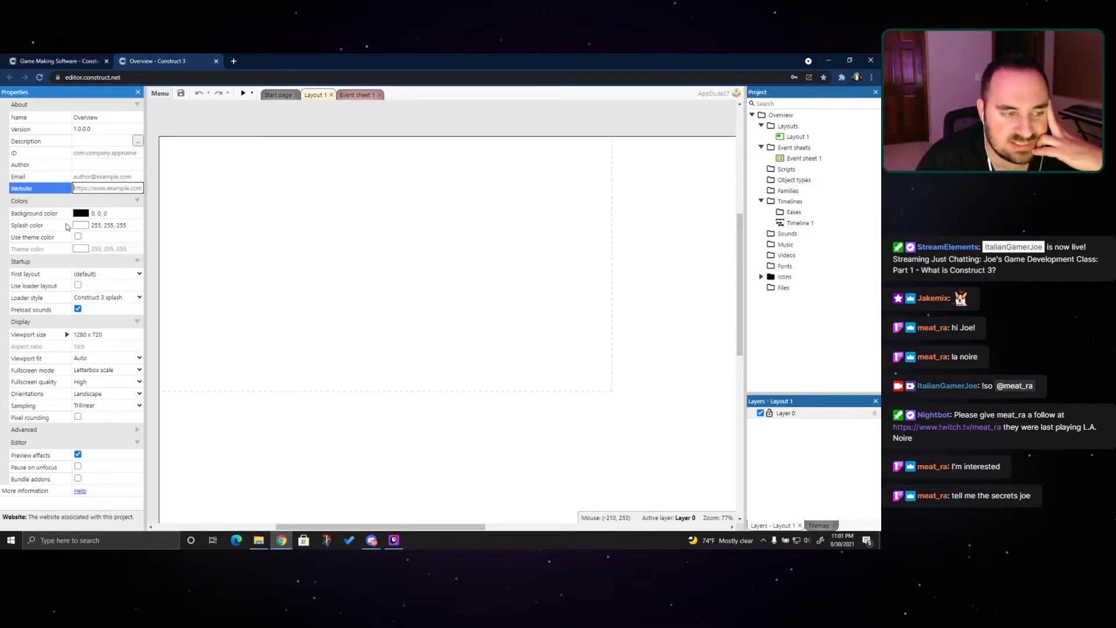
{"action": "left_click", "coordinate": [81, 225]}
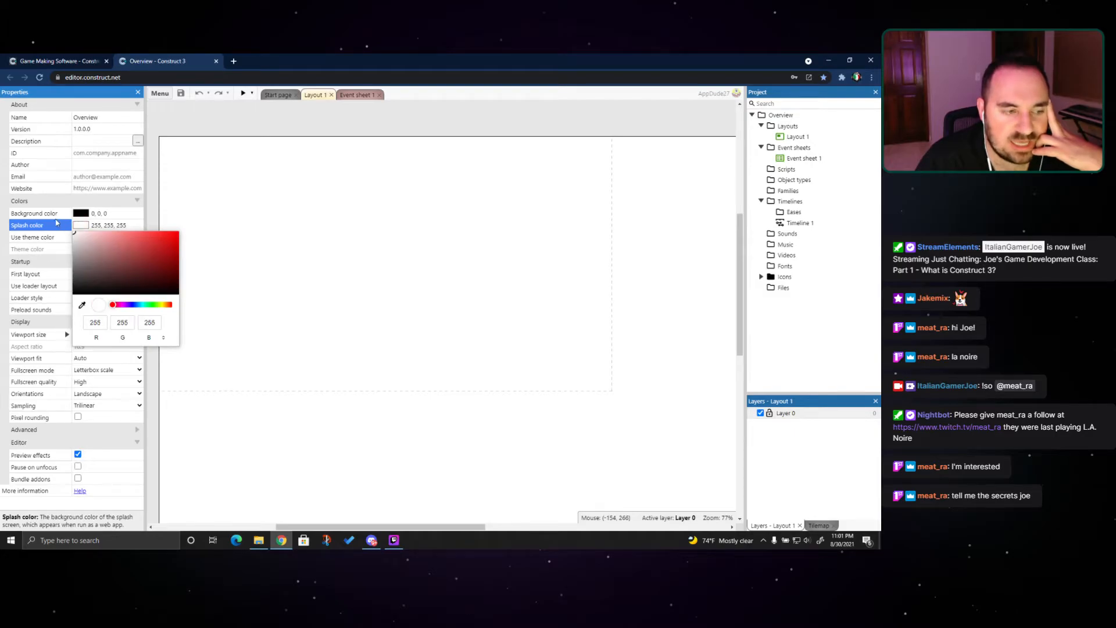
{"action": "left_click", "coordinate": [289, 175]}
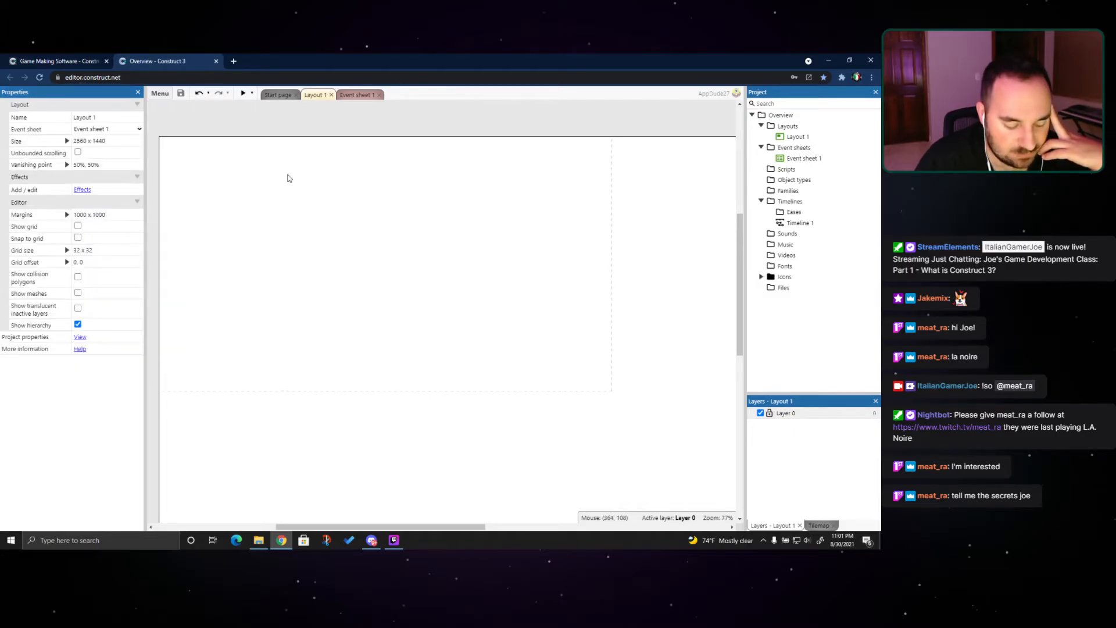
Try out the Show grid and Snap to grid options on Layout 1
{"action": "left_click", "coordinate": [78, 226]}
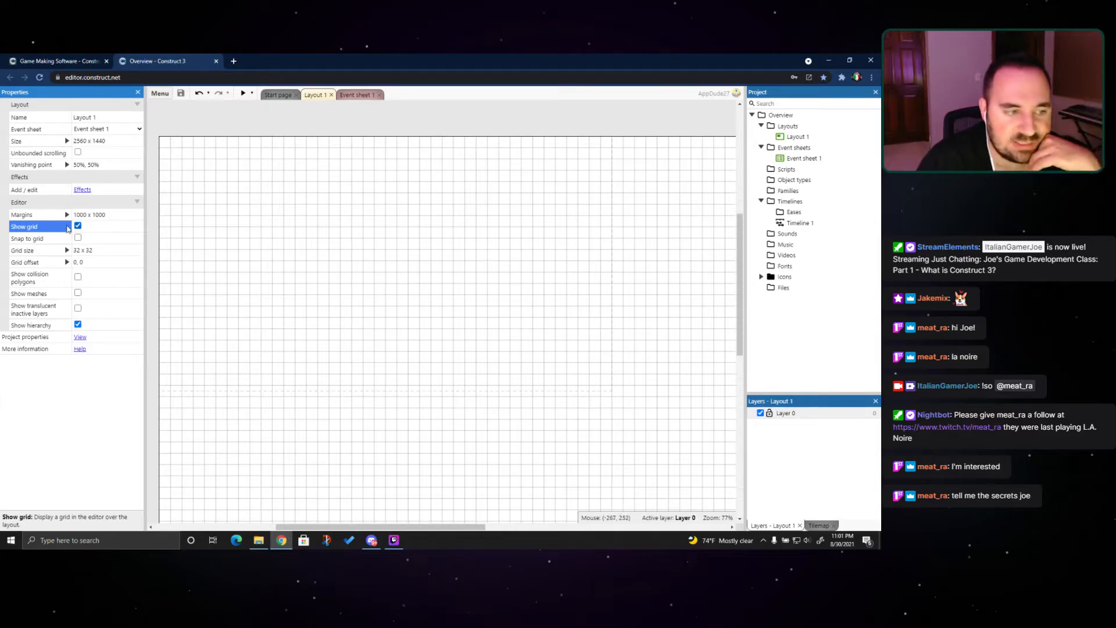
{"action": "left_click", "coordinate": [78, 239]}
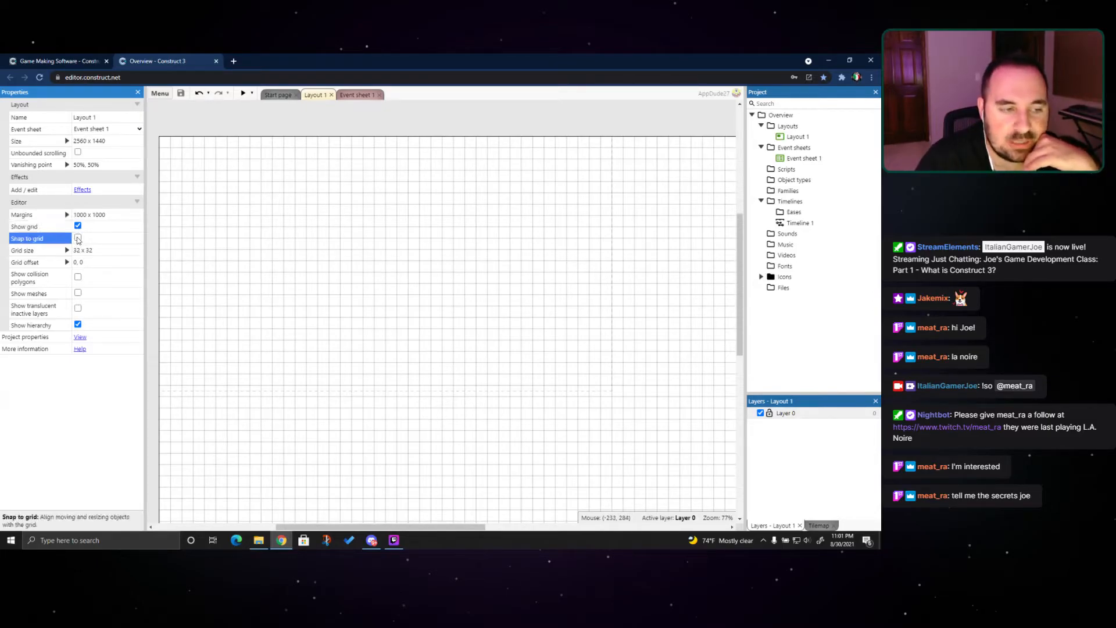
{"action": "left_click", "coordinate": [78, 226]}
{"action": "left_click", "coordinate": [78, 226]}
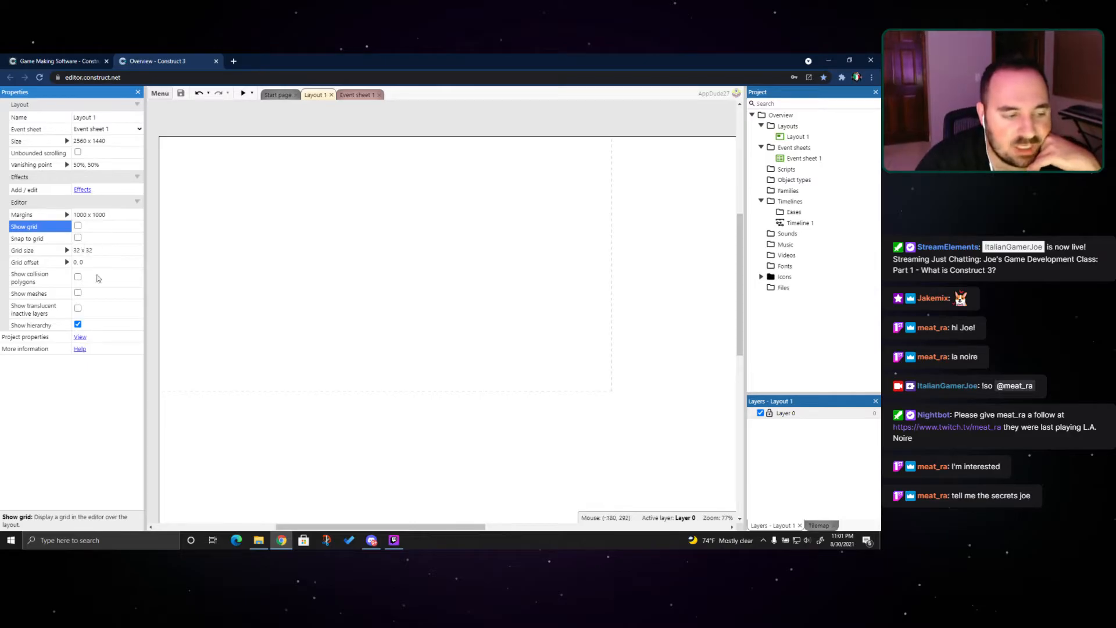
Display the project's properties, widen the Project bar across much of the layout view and select the Overview root folder
{"action": "left_click", "coordinate": [80, 338]}
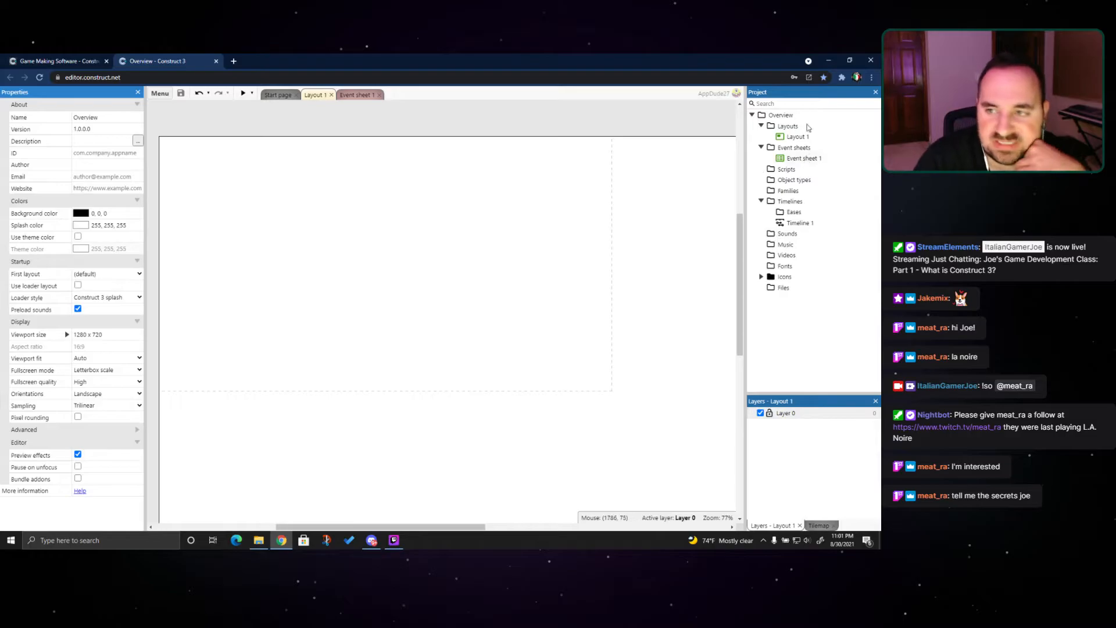
{"action": "left_click_drag", "start_coordinate": [744, 125], "coordinate": [349, 122]}
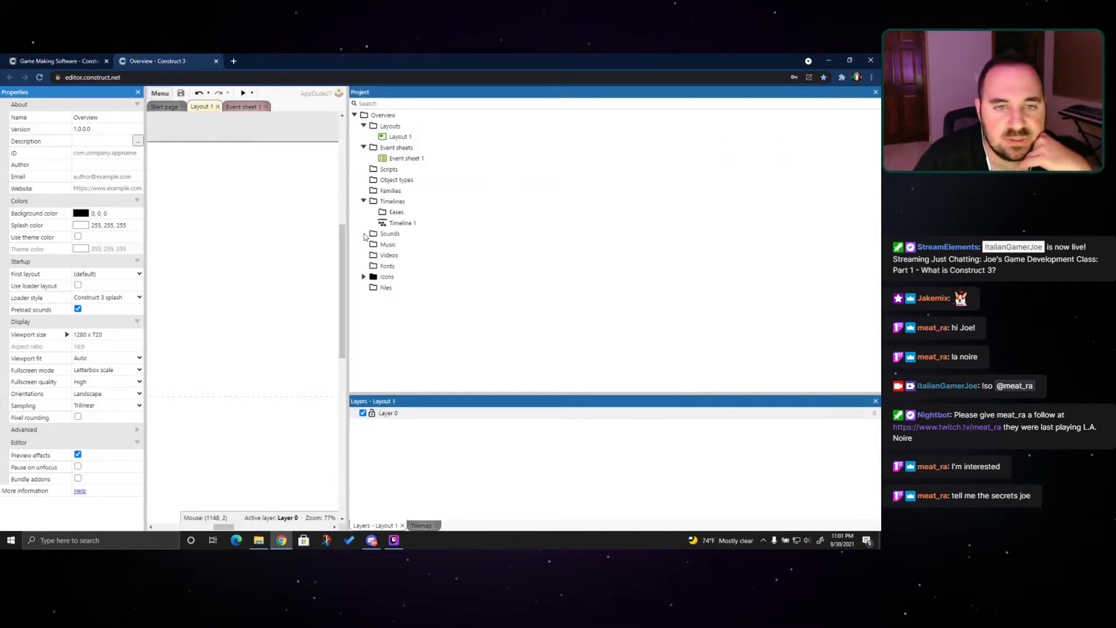
{"action": "left_click", "coordinate": [355, 115]}
{"action": "left_click", "coordinate": [355, 115]}
{"action": "left_click", "coordinate": [381, 116]}
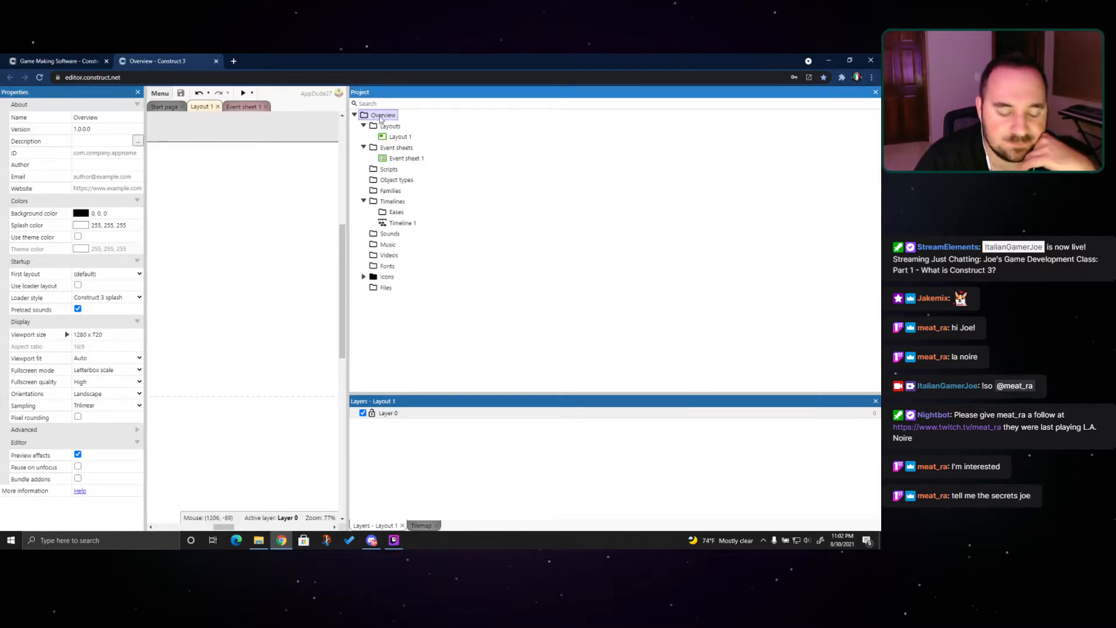
Collapse the Event sheets and Timelines folders in the project tree, leaving the Layouts folder expanded
{"action": "left_click", "coordinate": [363, 127]}
{"action": "left_click", "coordinate": [364, 137]}
{"action": "left_click", "coordinate": [363, 180]}
{"action": "left_click", "coordinate": [373, 127]}
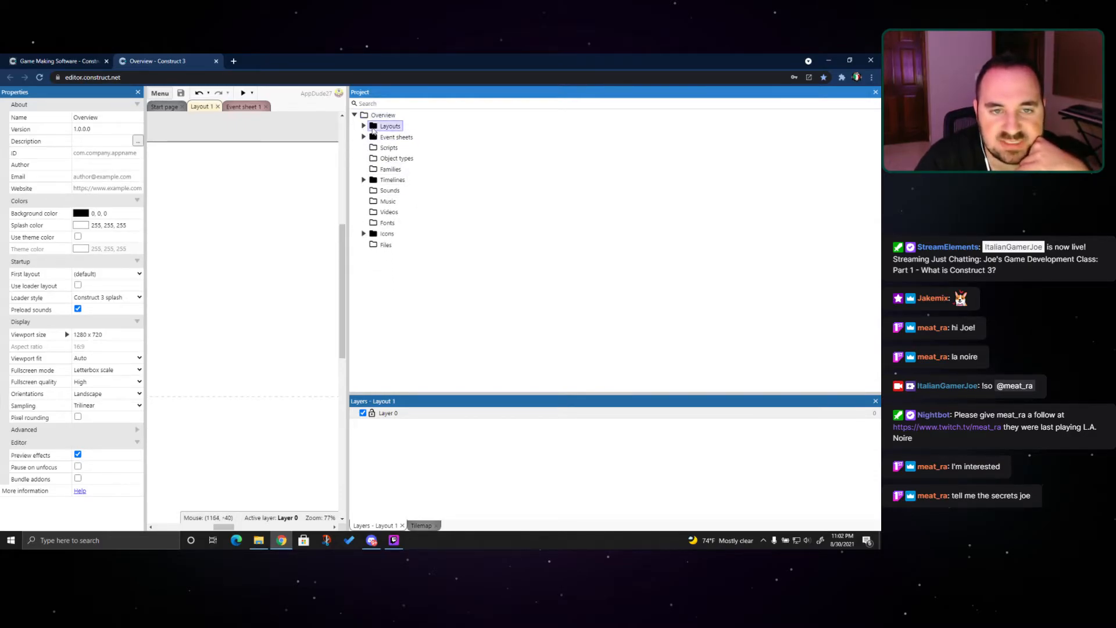
{"action": "double_click", "coordinate": [373, 128]}
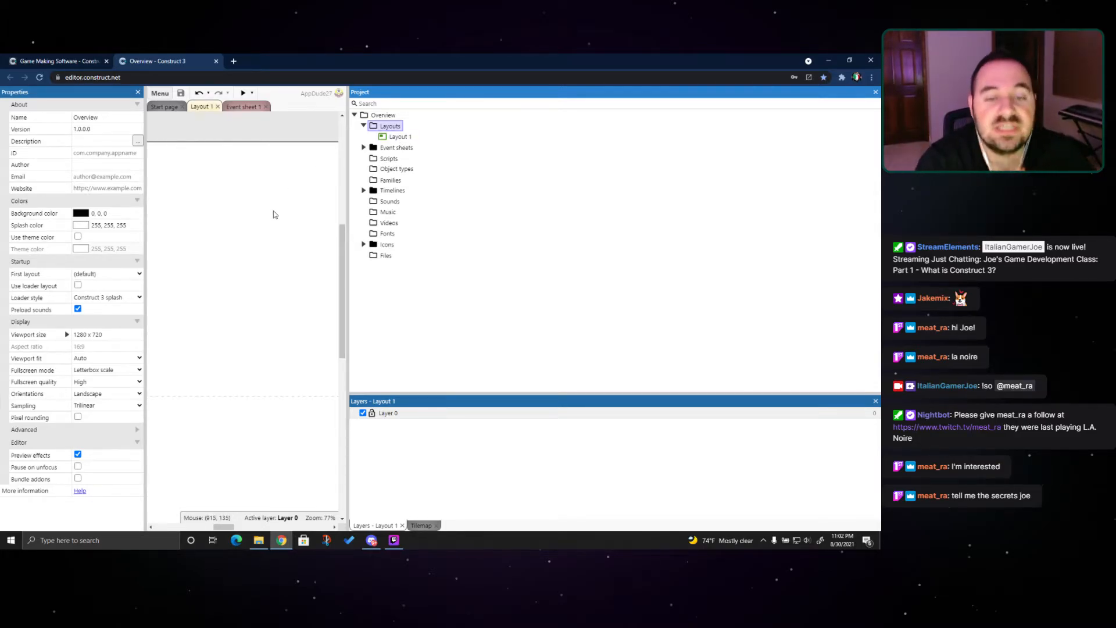
Add two more layouts to the Layouts folder, each without its own event sheet
{"action": "right_click", "coordinate": [398, 128]}
{"action": "left_click", "coordinate": [421, 132]}
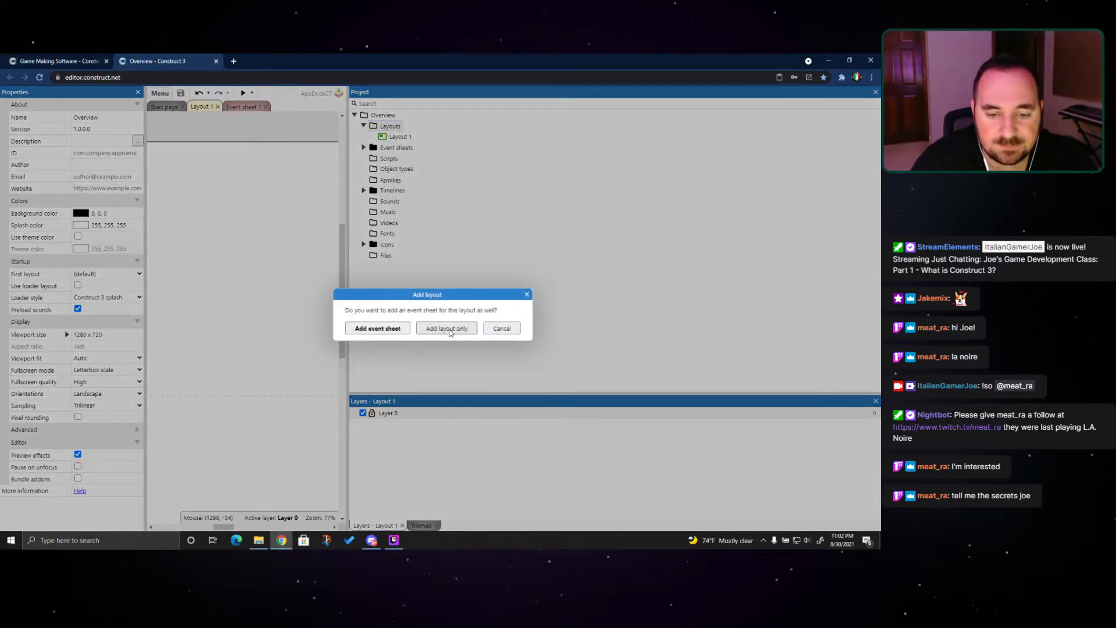
{"action": "left_click", "coordinate": [411, 149]}
{"action": "right_click", "coordinate": [382, 127]}
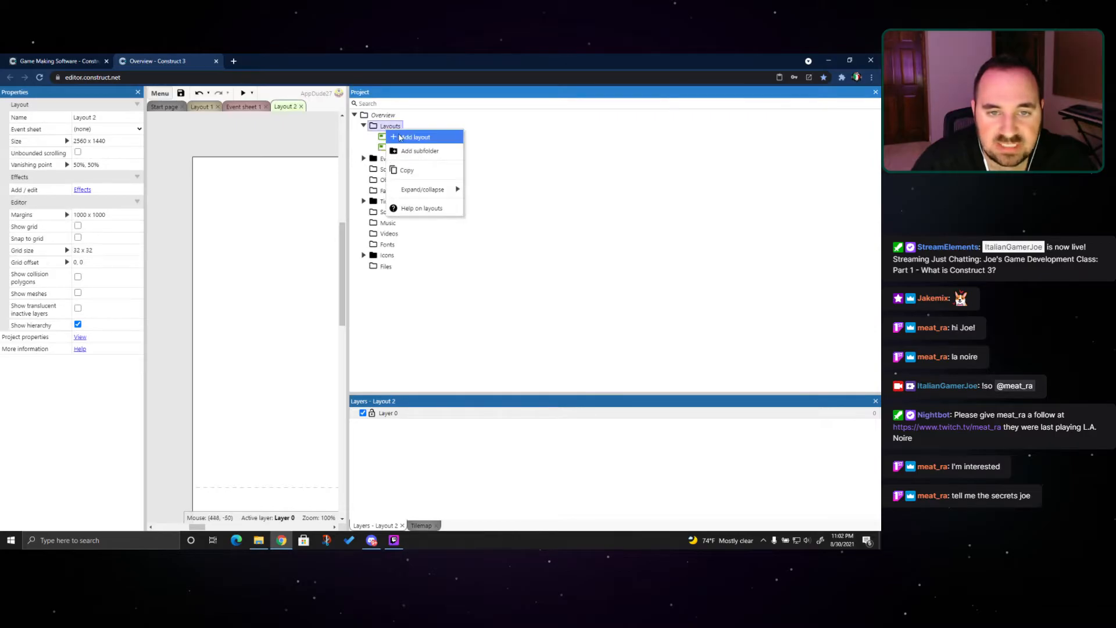
{"action": "left_click", "coordinate": [399, 135]}
{"action": "left_click", "coordinate": [446, 329]}
Rename Layout 1 in the Layouts folder to Outside_Maxines_Diner
{"action": "right_click", "coordinate": [399, 137]}
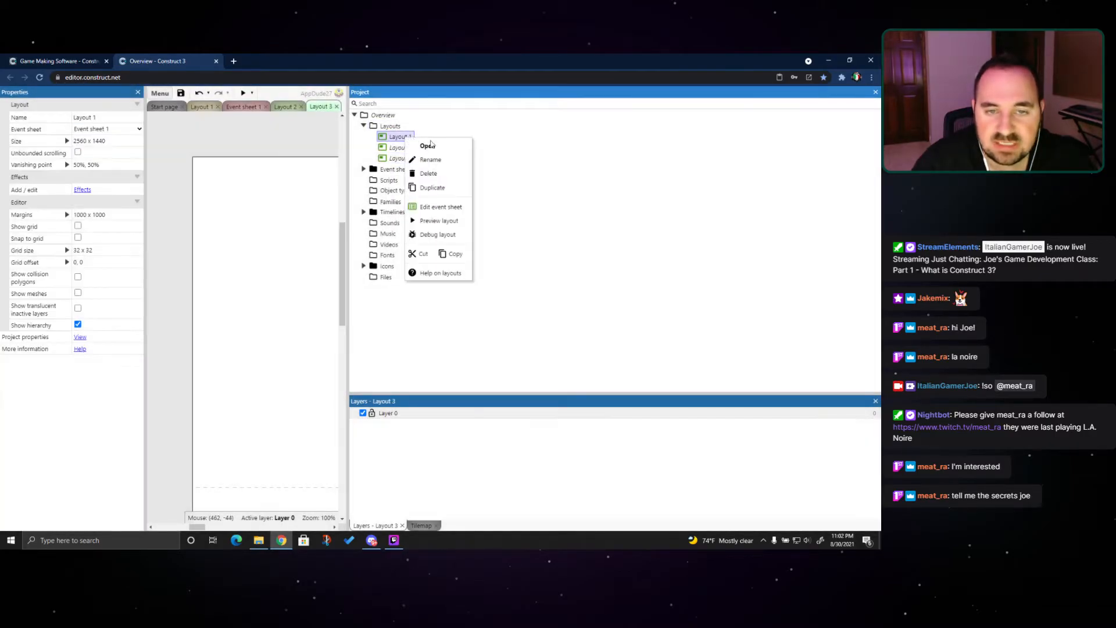
{"action": "left_click", "coordinate": [446, 163]}
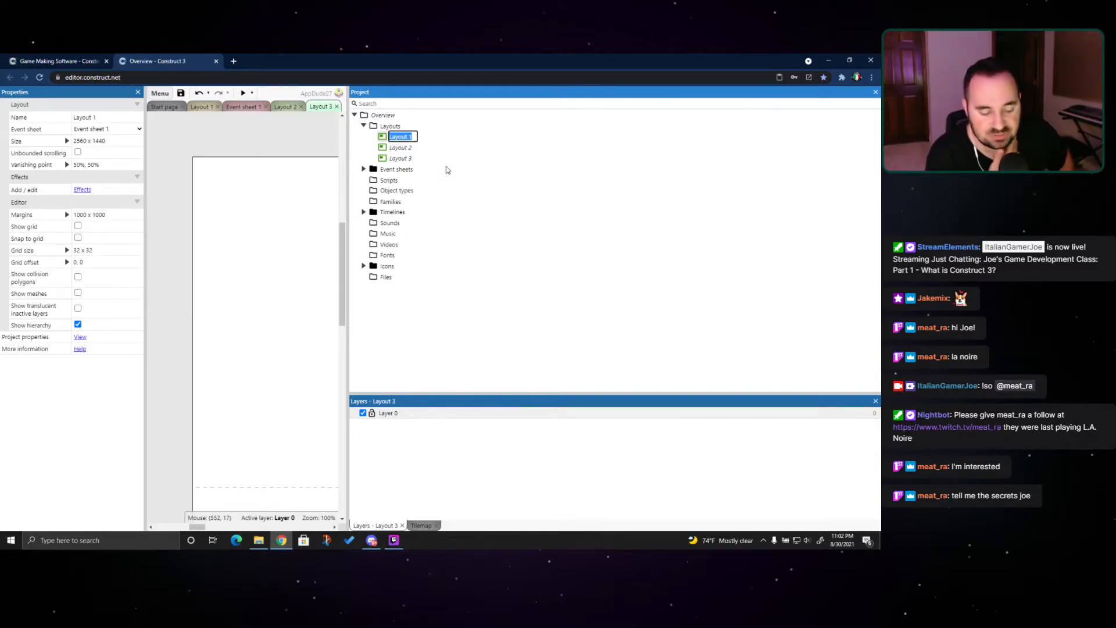
{"action": "type", "text": "Pl"}
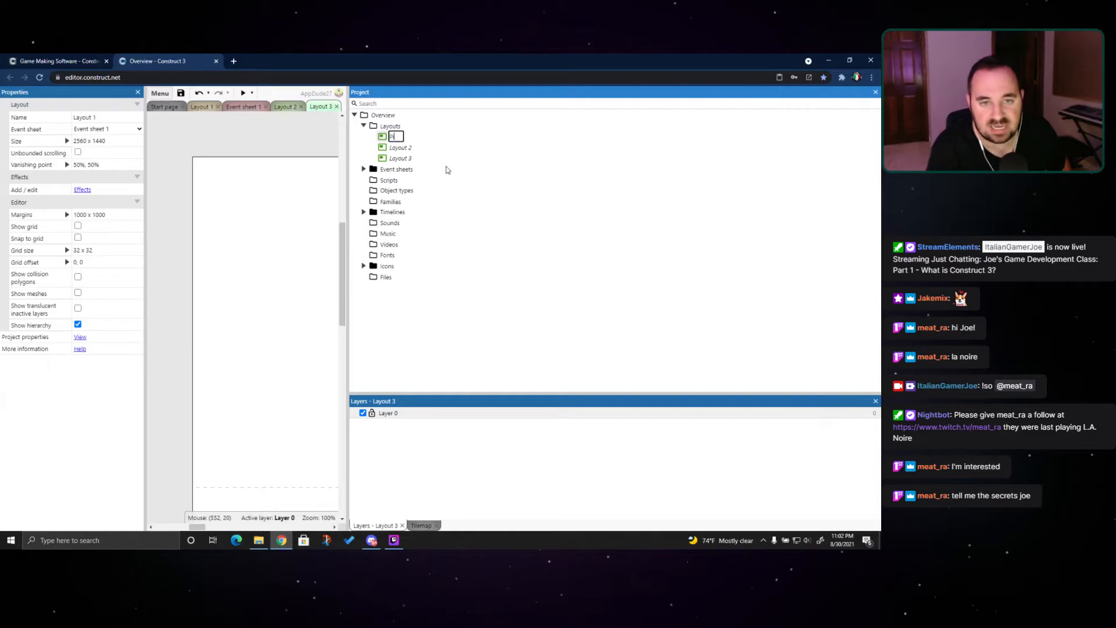
{"action": "type", "text": "utsid"}
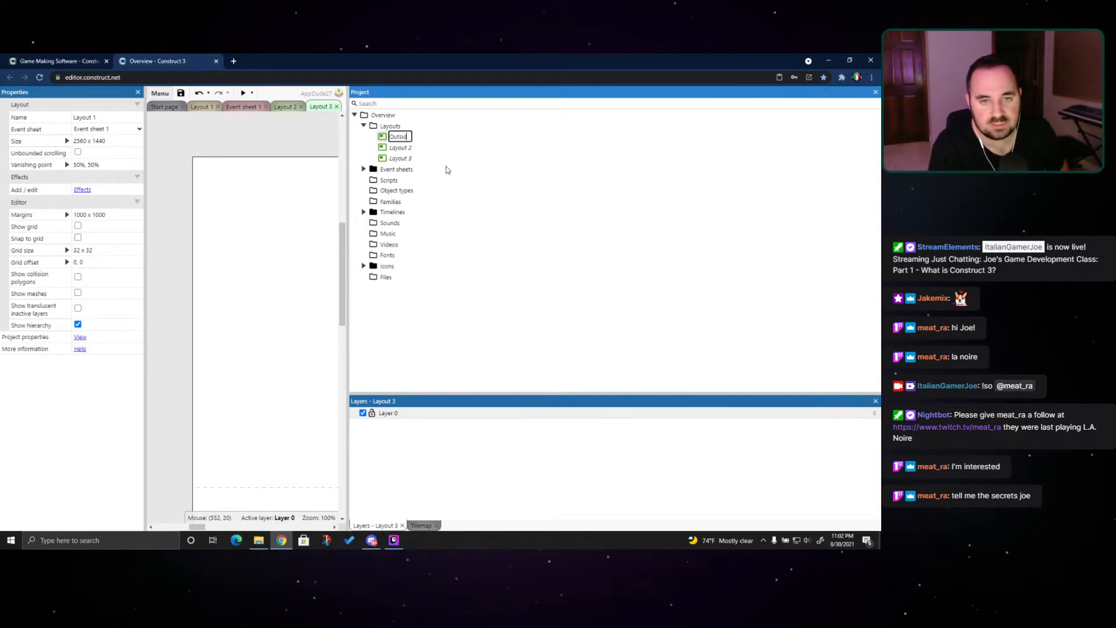
{"action": "type", "text": "e_Maxines"}
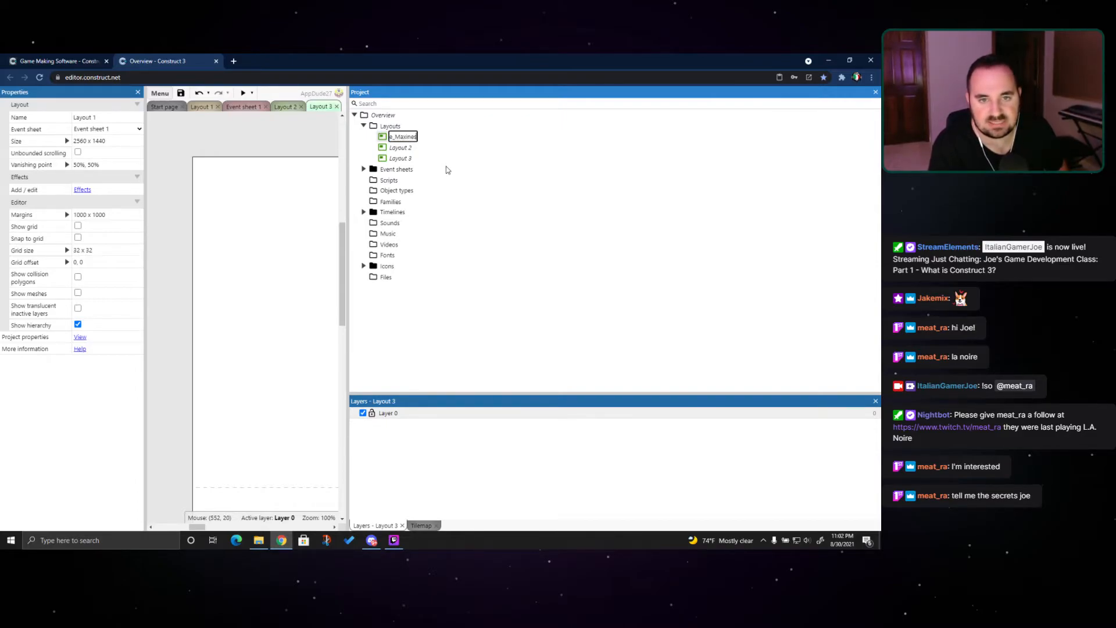
{"action": "type", "text": "_Dine"}
{"action": "type", "text": "r"}
{"action": "key", "text": "Return"}
Rename Layout 2 in the project tree to Entrance_Maxines_Diner
{"action": "right_click", "coordinate": [407, 147]}
{"action": "left_click", "coordinate": [445, 169]}
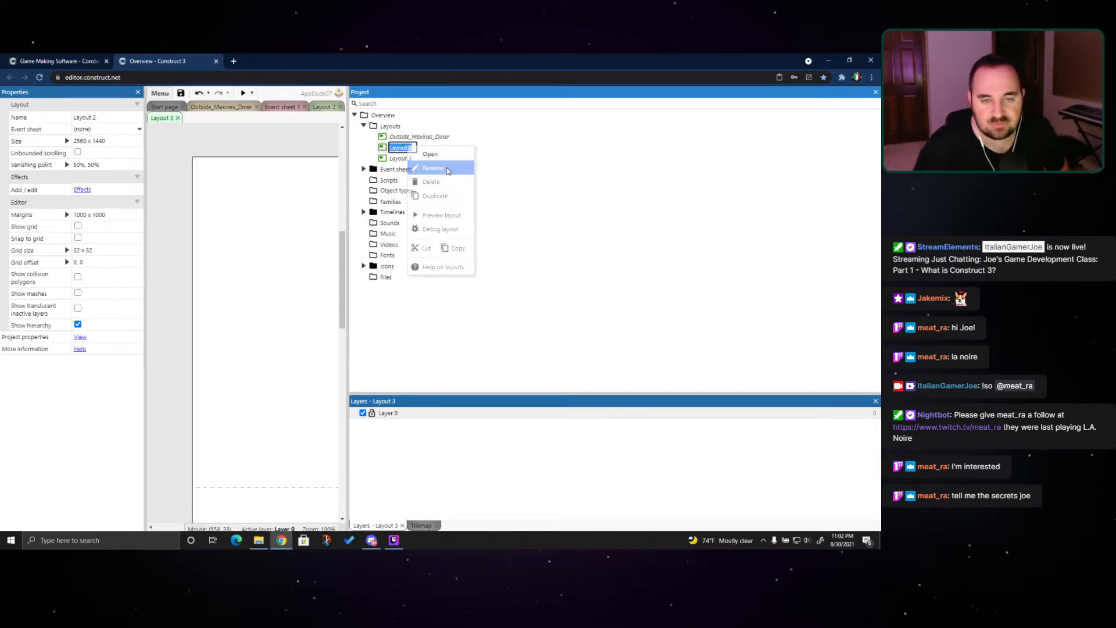
{"action": "type", "text": "Ent"}
{"action": "type", "text": "ranc"}
{"action": "type", "text": "e_Maxoin"}
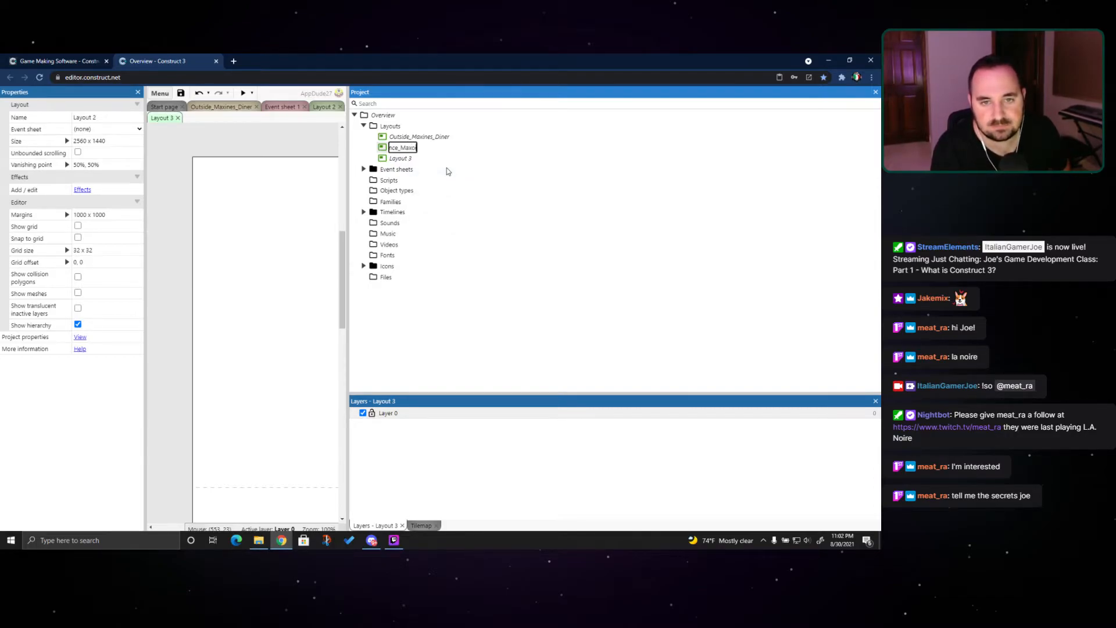
{"action": "key", "text": "BackSpace"}
{"action": "key", "text": "BackSpace"}
{"action": "key", "text": "BackSpace"}
{"action": "type", "text": "ine"}
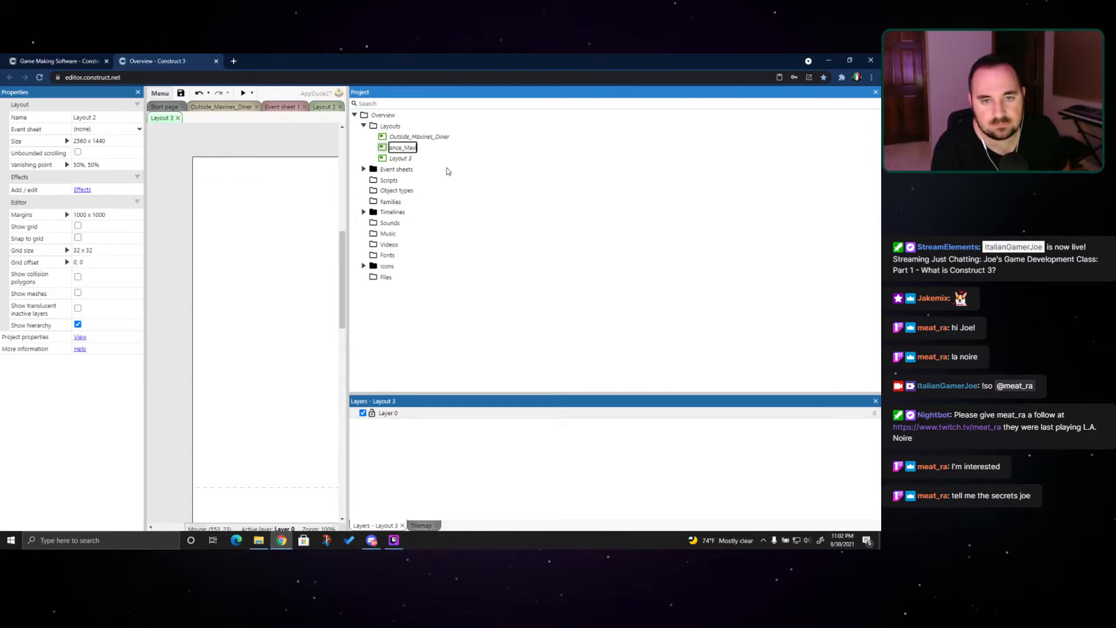
{"action": "type", "text": "s_Diner"}
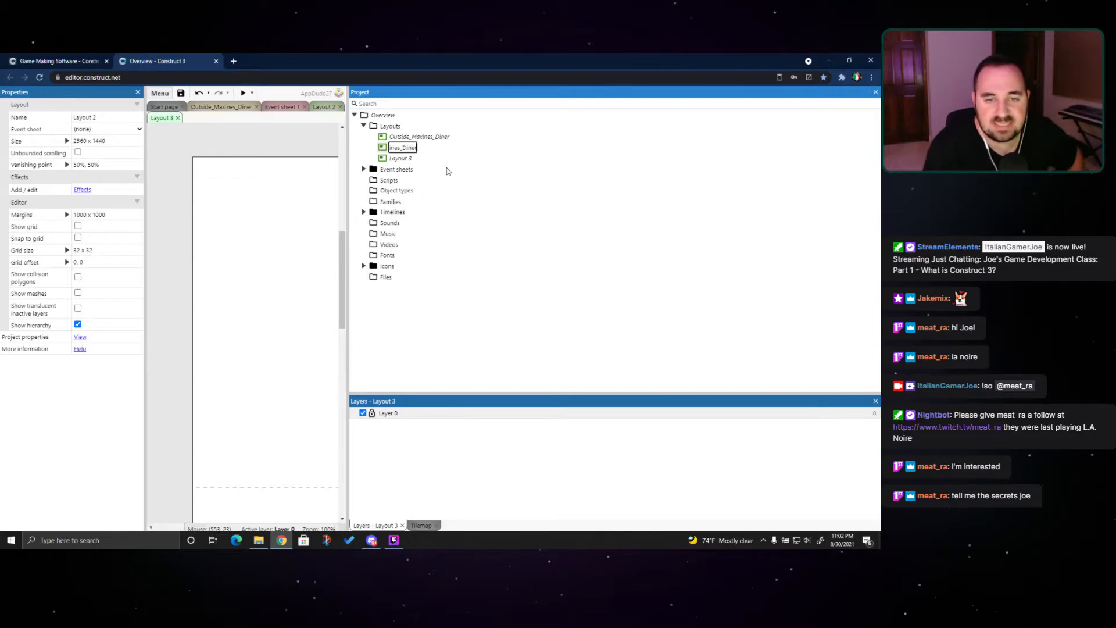
{"action": "key", "text": "Return"}
Rename Layout 3 in the project tree to Maxines_Diner_Counter
{"action": "right_click", "coordinate": [397, 159]}
{"action": "left_click", "coordinate": [459, 181]}
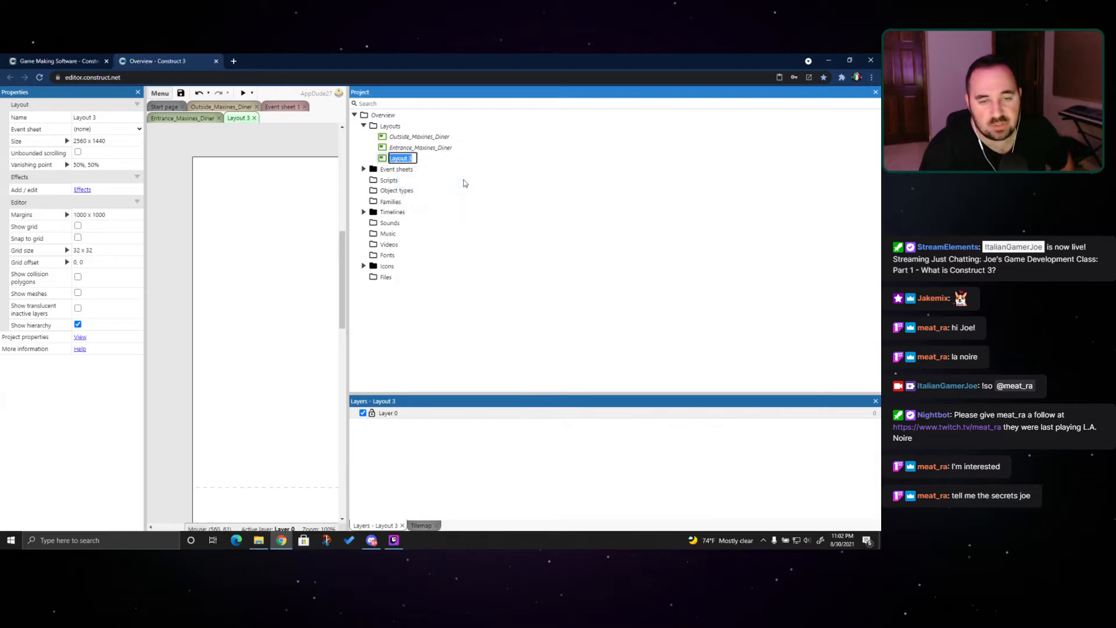
{"action": "key", "text": "BackSpace"}
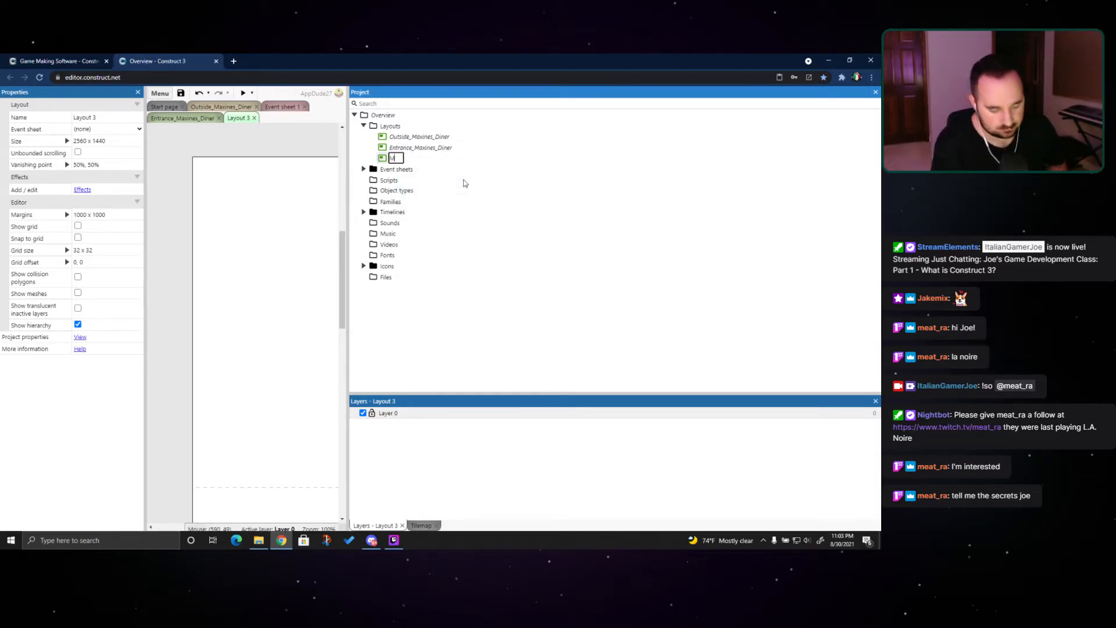
{"action": "type", "text": "Maxines_diner"}
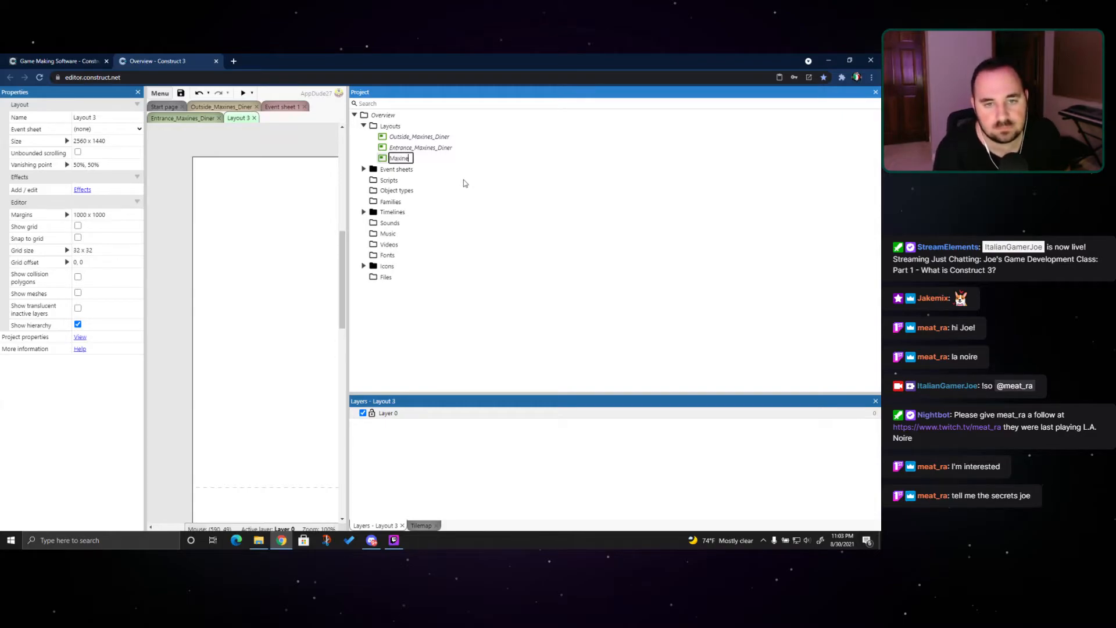
{"action": "key", "text": "BackSpace"}
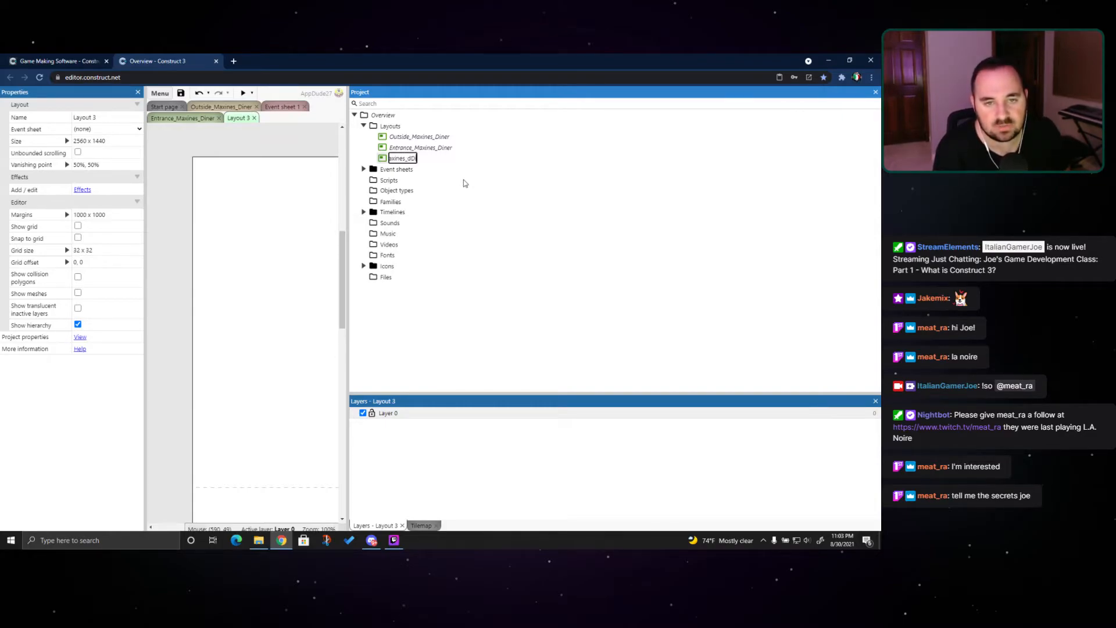
{"action": "type", "text": "Diner_Counter"}
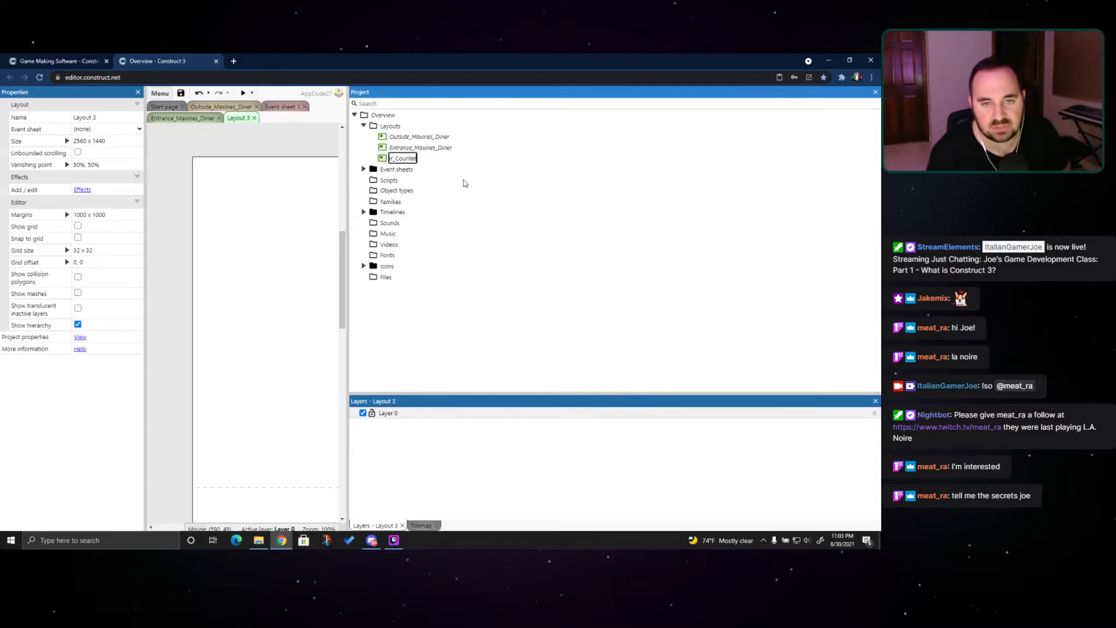
{"action": "key", "text": "Return"}
Rename the Entrance_Maxines_Diner layout to Maxines_Diner_Entrance, so that the location name comes first
{"action": "right_click", "coordinate": [433, 147]}
{"action": "left_click", "coordinate": [466, 185]}
{"action": "left_click", "coordinate": [415, 147]}
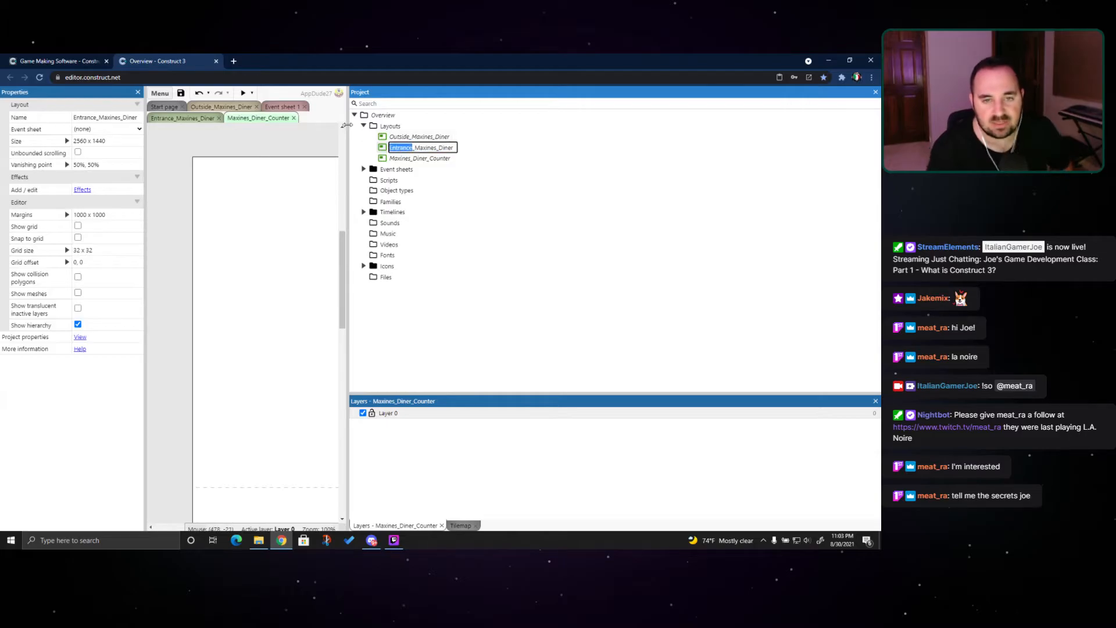
{"action": "key", "text": "BackSpace"}
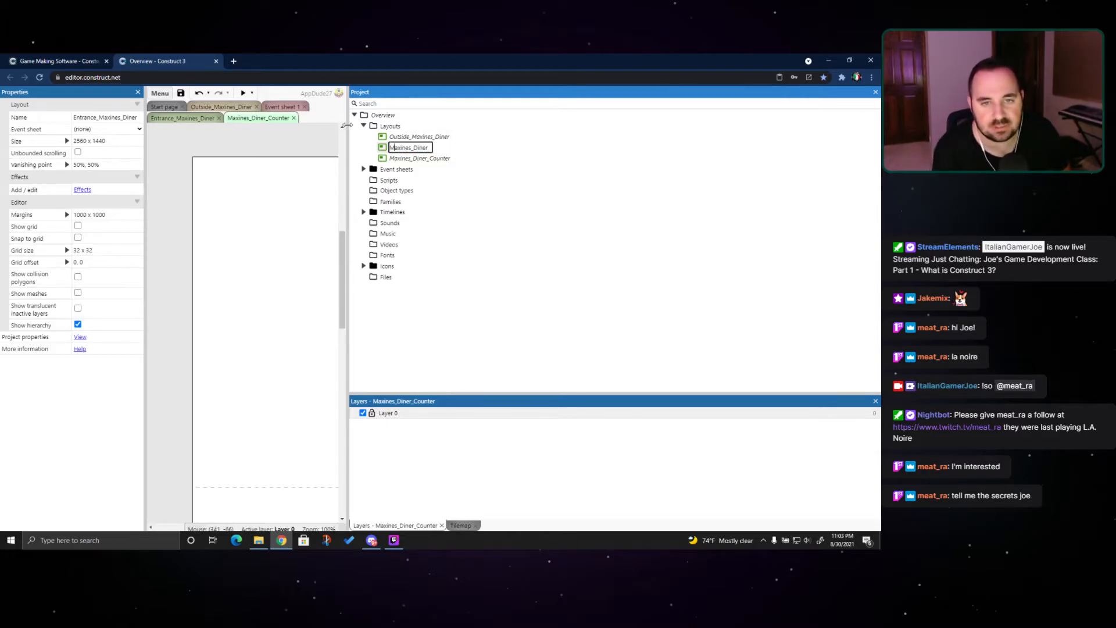
{"action": "type", "text": "_E"}
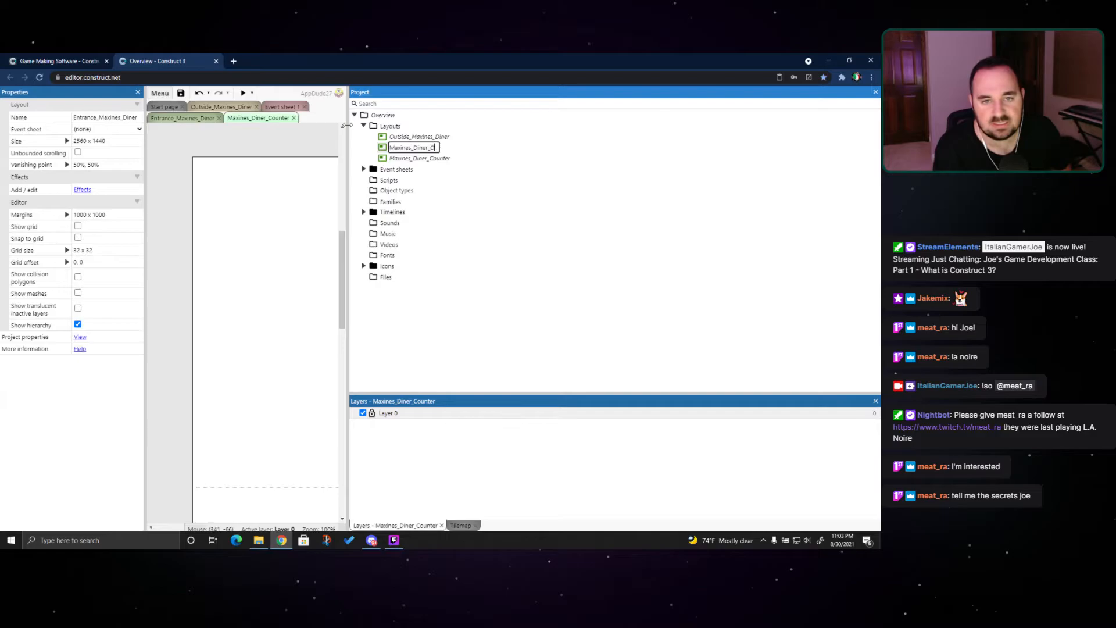
{"action": "type", "text": "ntrance"}
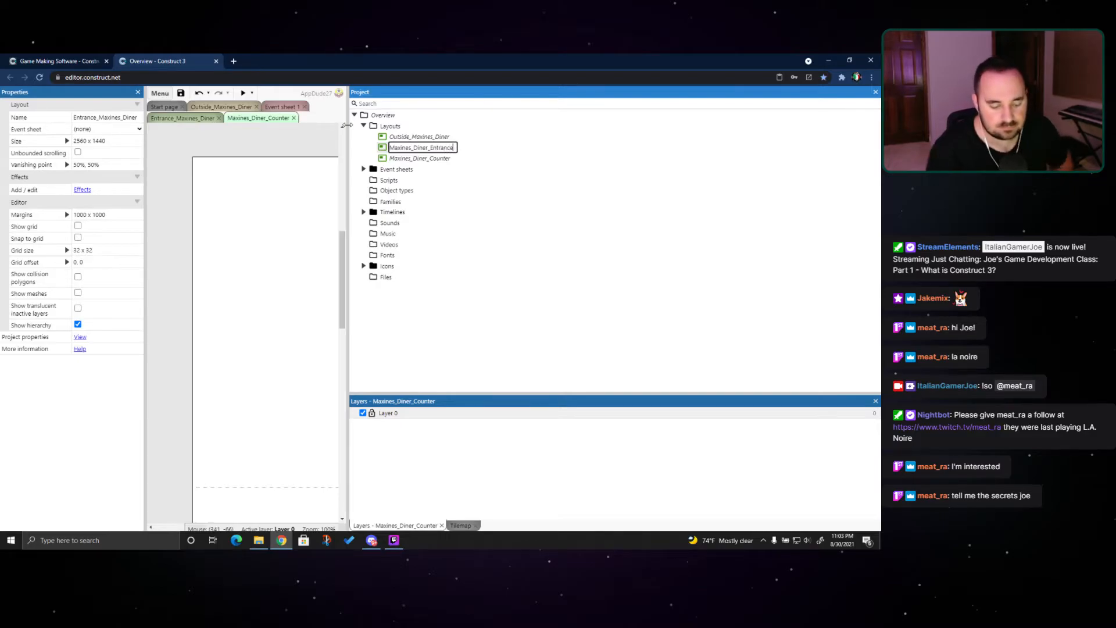
{"action": "key", "text": "Return"}
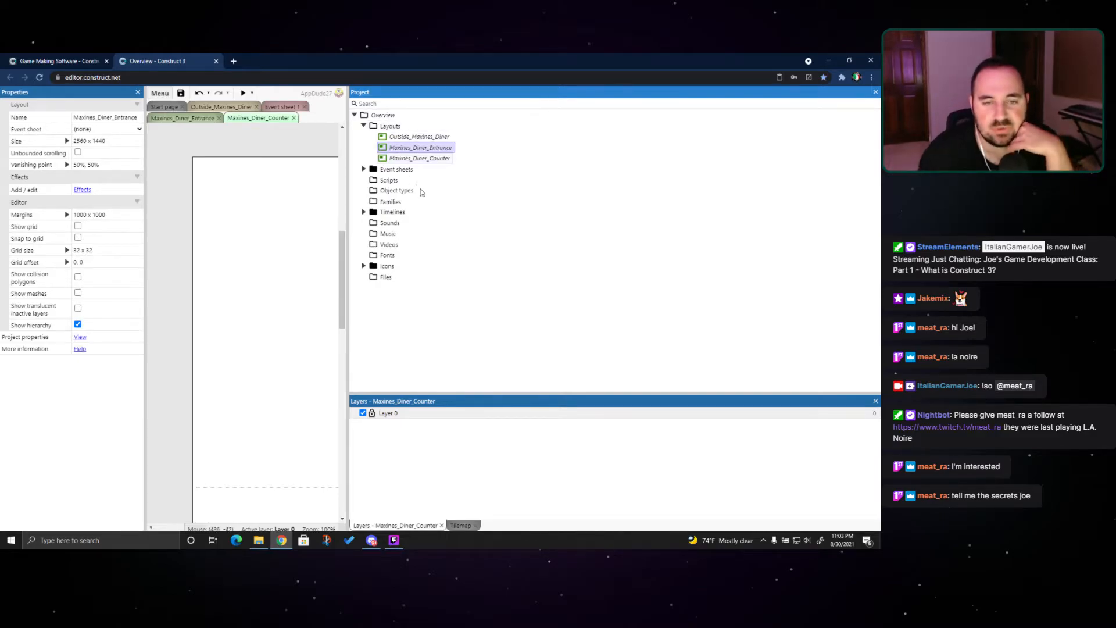
Open the Outside_Maxines_Diner layout, then look at the properties of the Maxines_Diner_Entrance and Maxines_Diner_Counter layouts
{"action": "left_click", "coordinate": [416, 138]}
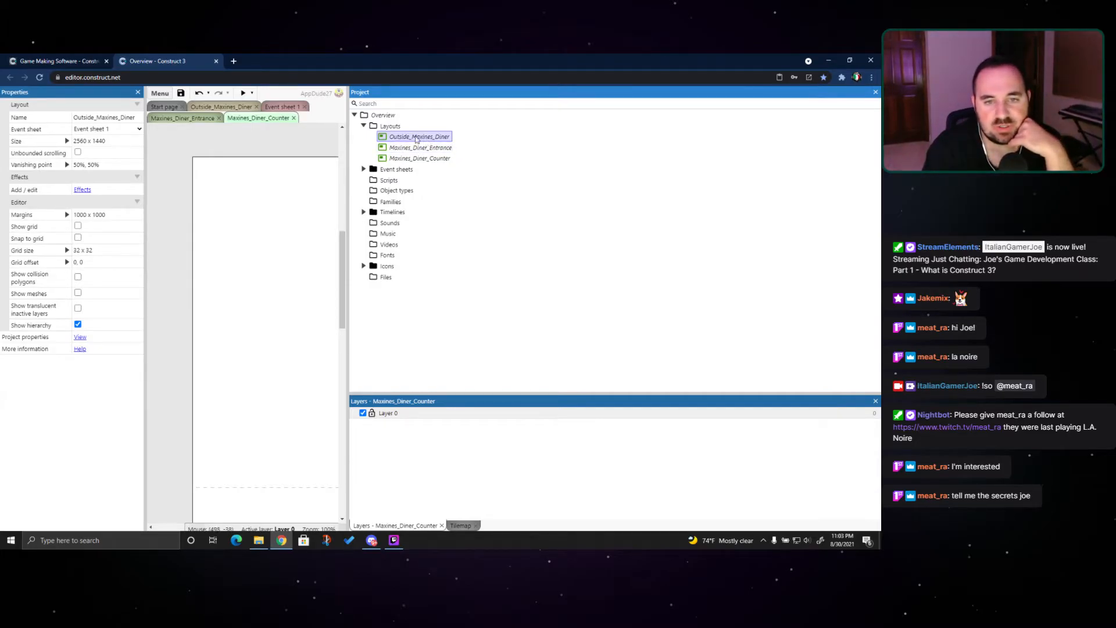
{"action": "double_click", "coordinate": [412, 138]}
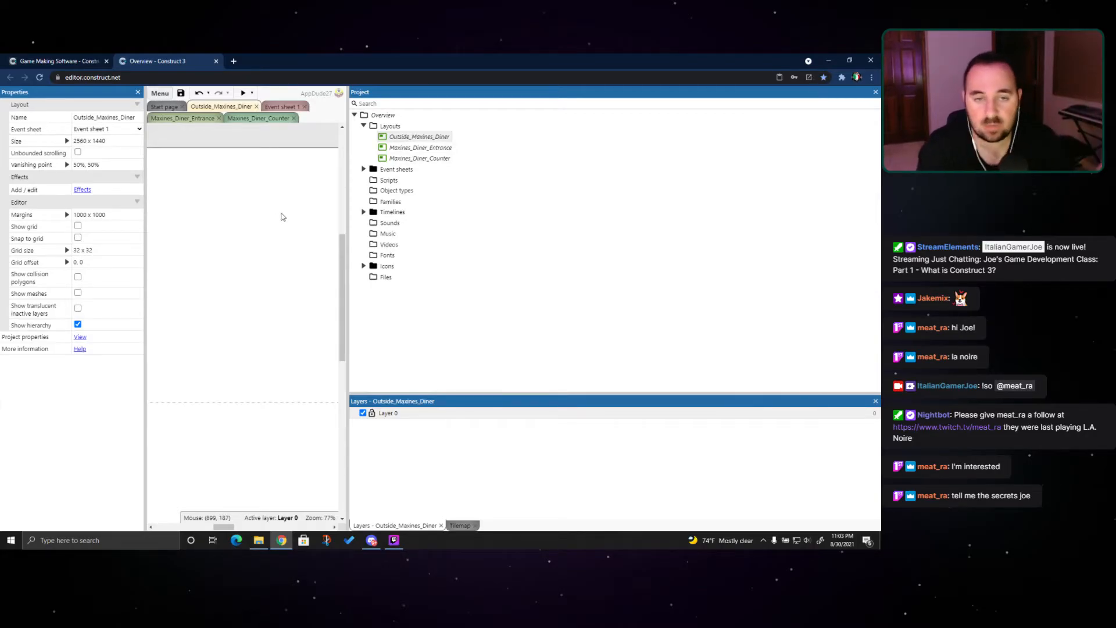
{"action": "left_click", "coordinate": [433, 140]}
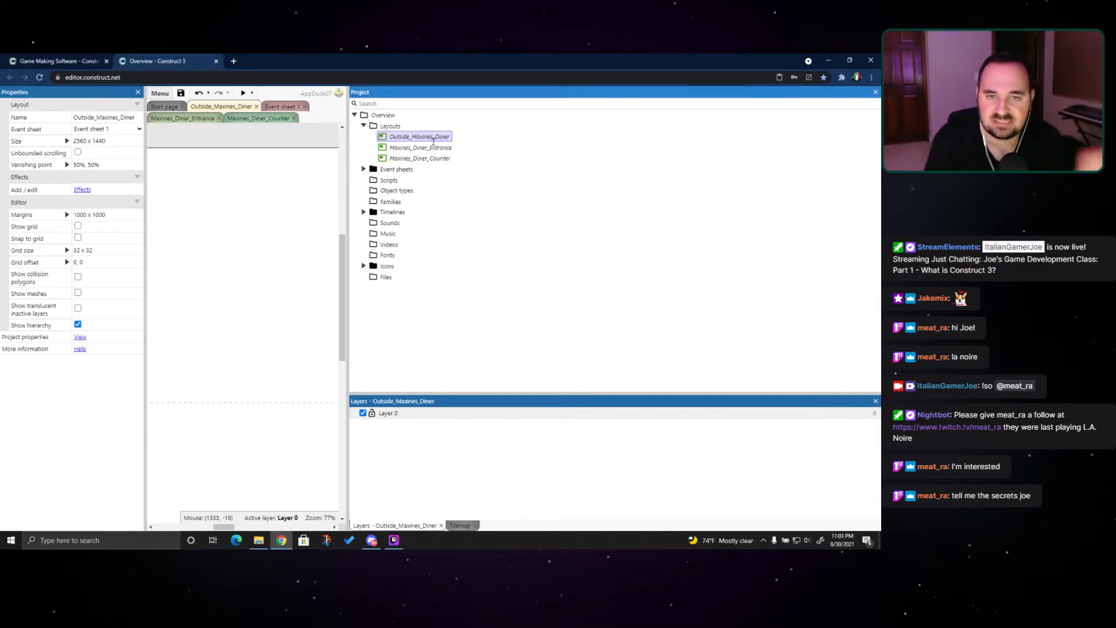
{"action": "left_click", "coordinate": [433, 141]}
{"action": "left_click", "coordinate": [469, 139]}
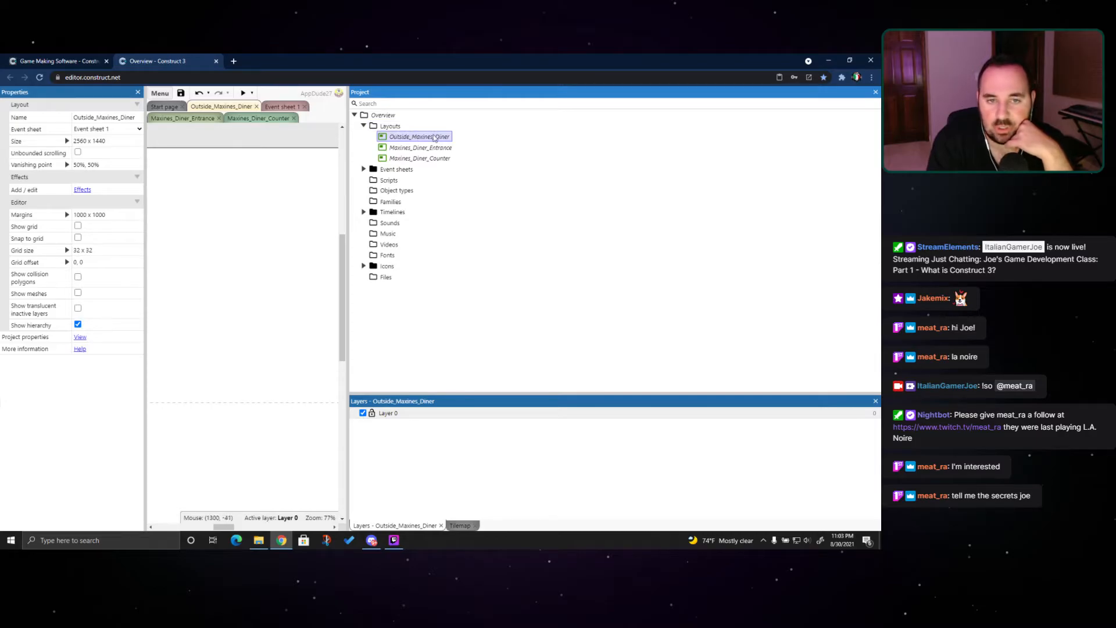
{"action": "left_click", "coordinate": [421, 148]}
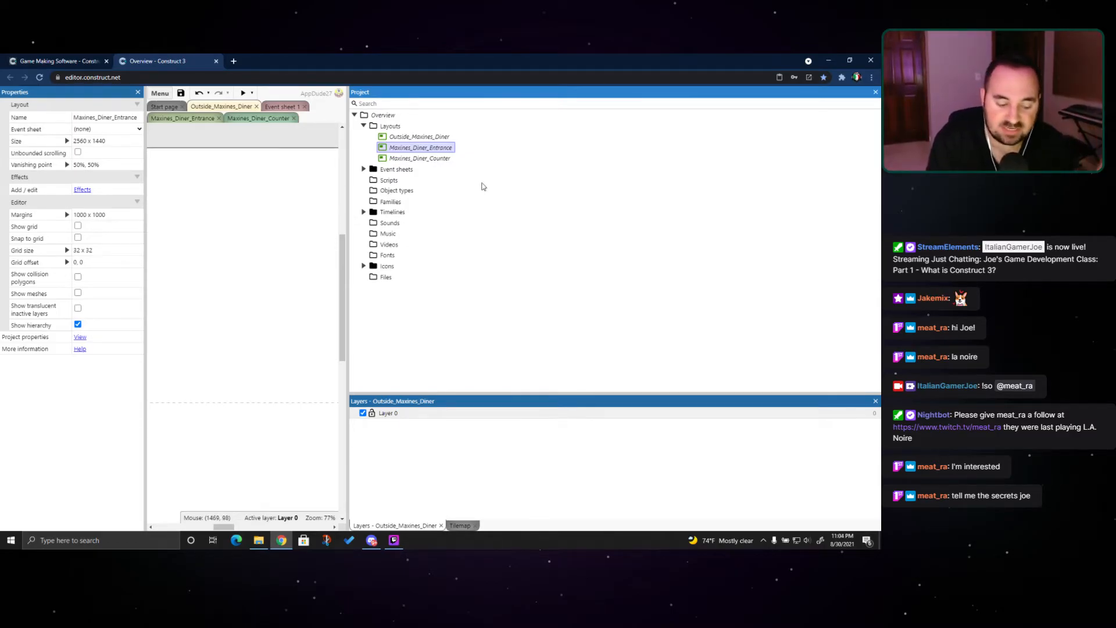
{"action": "left_click", "coordinate": [445, 159]}
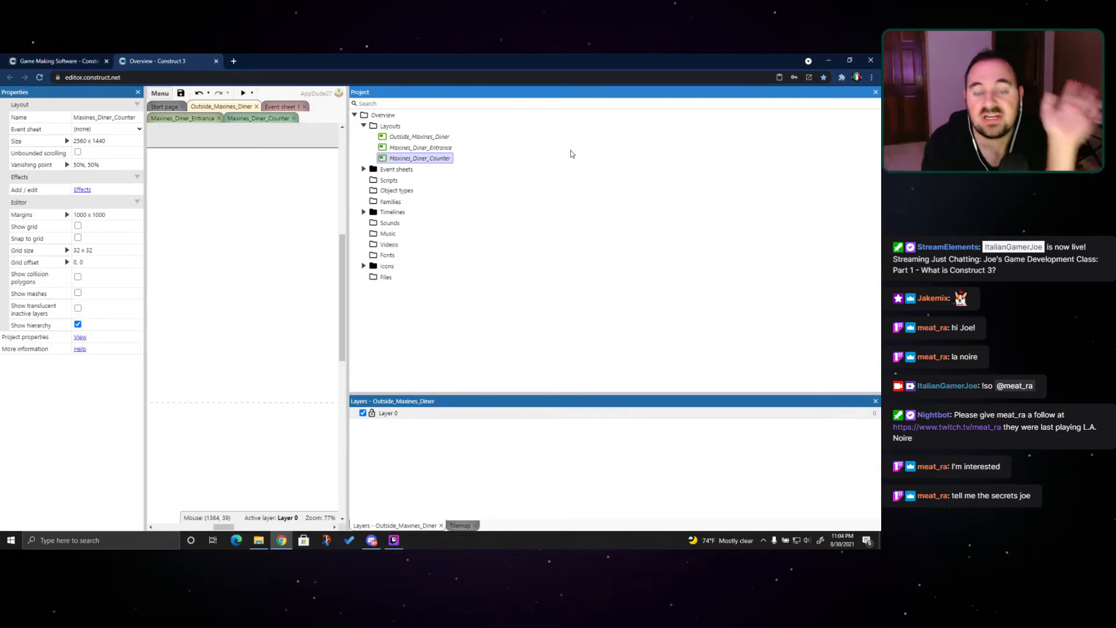
Expand the Event sheets folder, compare the outside and entrance layouts' assigned event sheets, and open Event sheet 1
{"action": "double_click", "coordinate": [416, 170]}
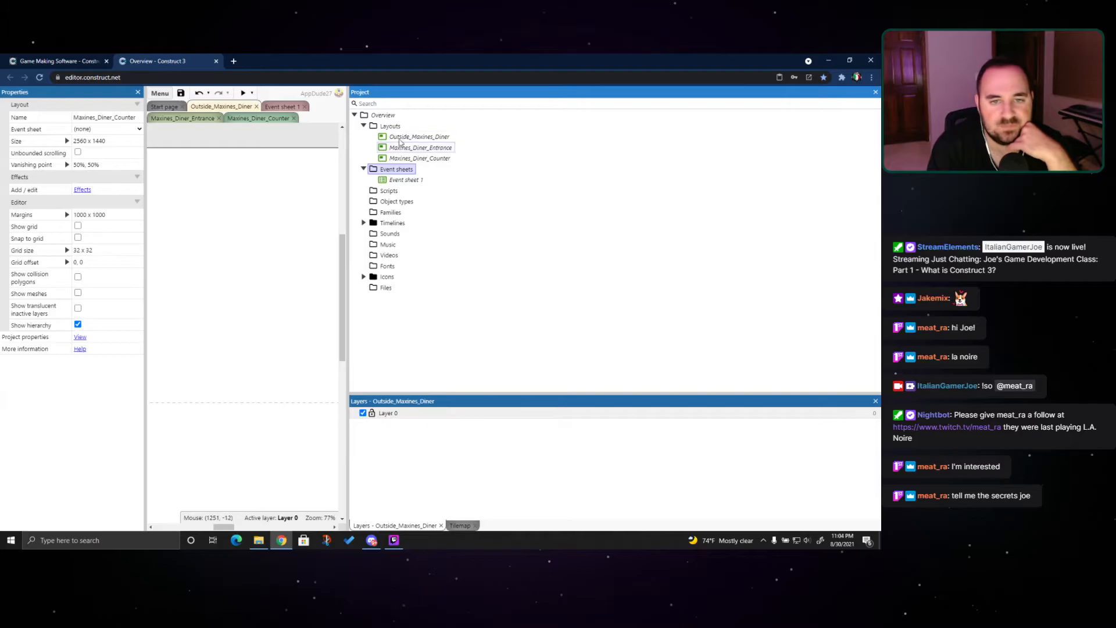
{"action": "left_click", "coordinate": [421, 137]}
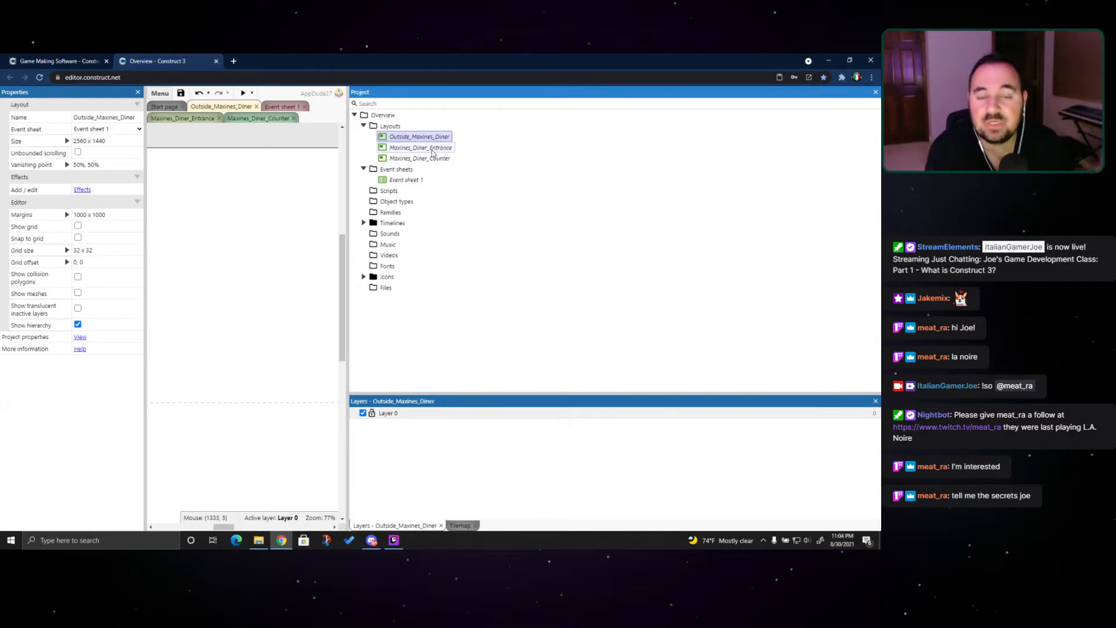
{"action": "left_click", "coordinate": [432, 150]}
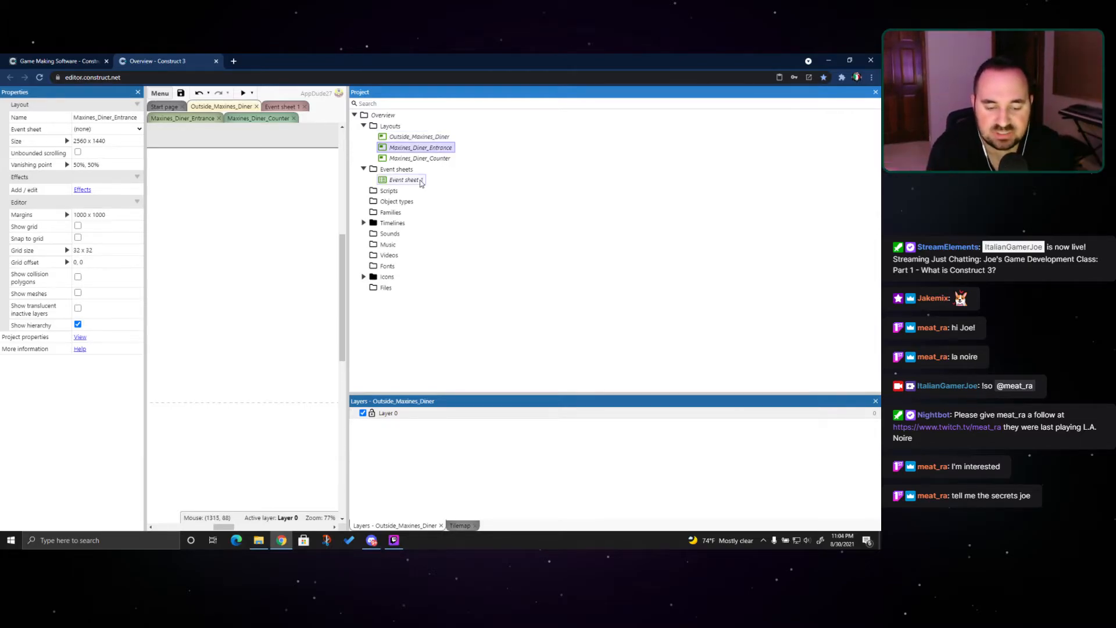
{"action": "left_click", "coordinate": [420, 181]}
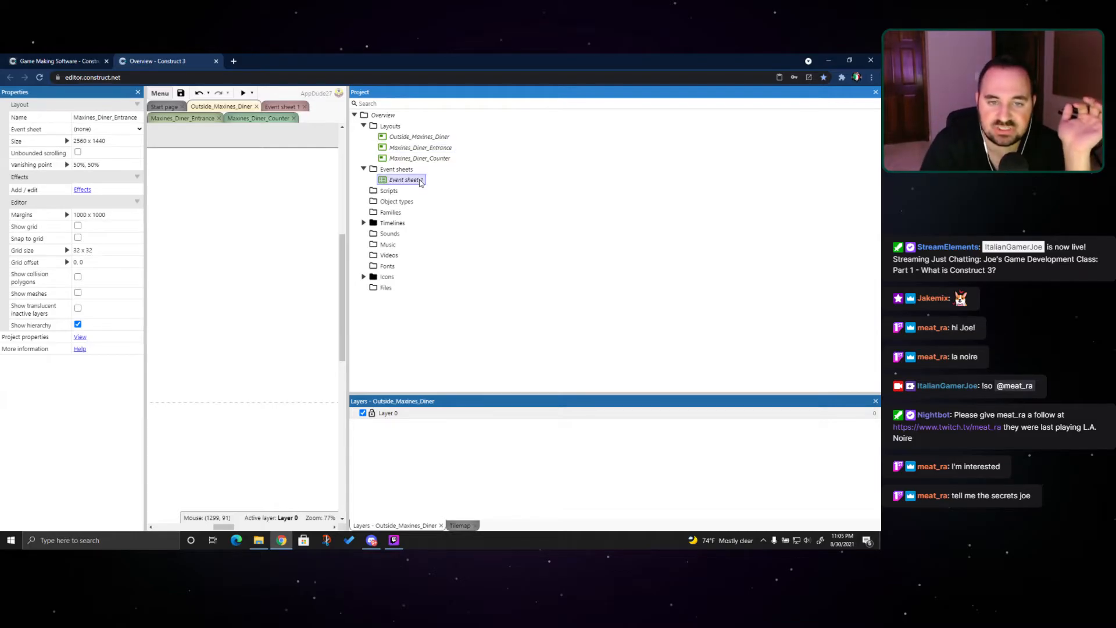
{"action": "double_click", "coordinate": [421, 180]}
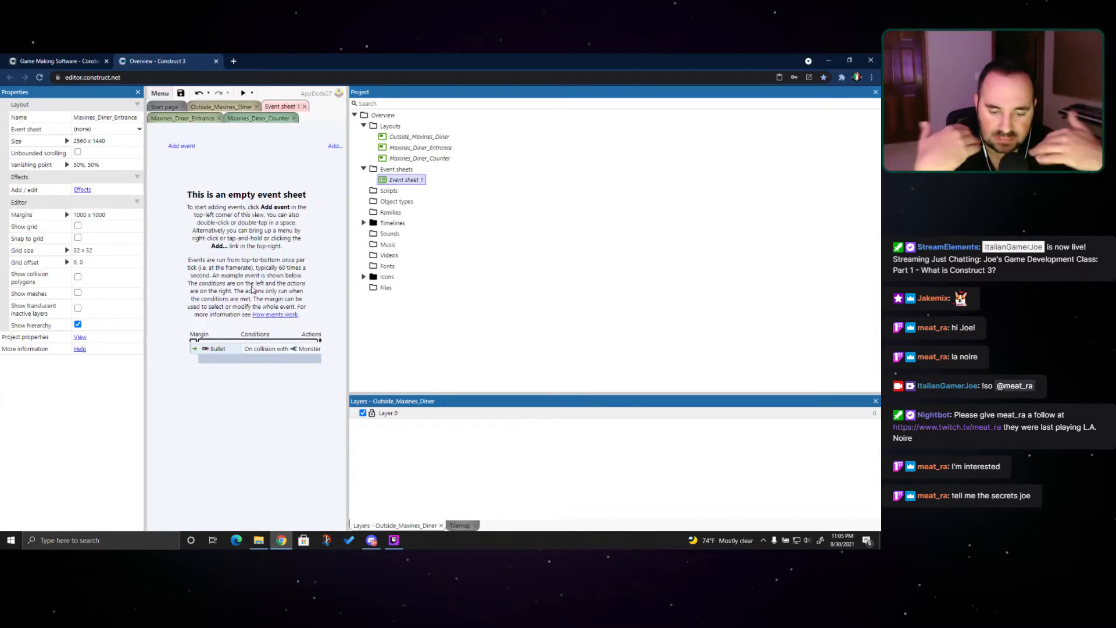
Add a comment reading "We need Nancy to go inside the diner" to Event sheet 1
{"action": "right_click", "coordinate": [228, 177]}
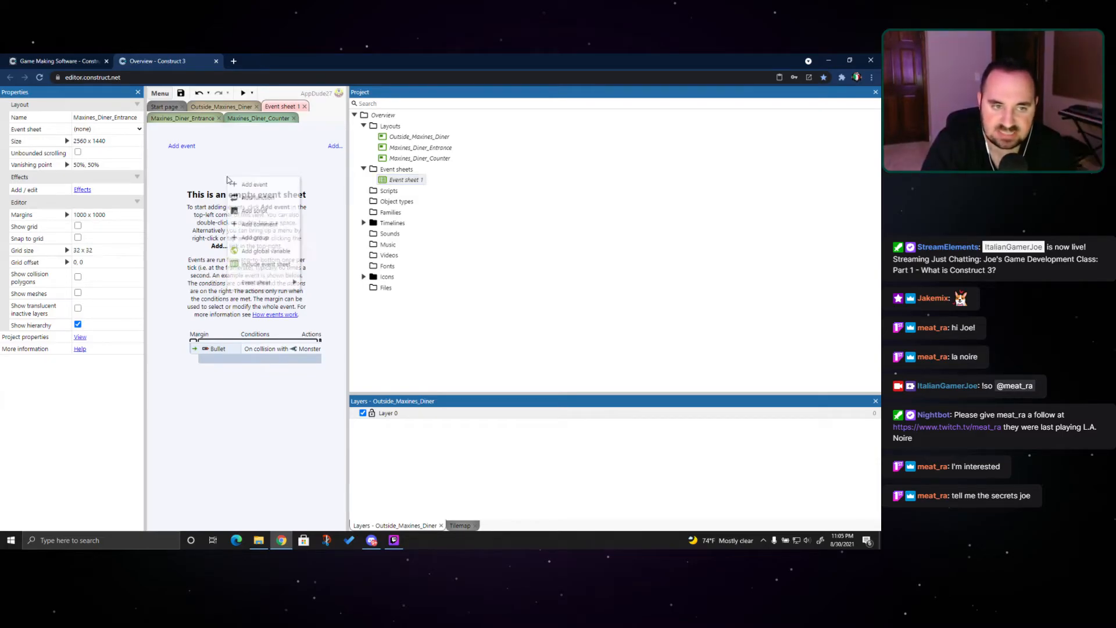
{"action": "left_click", "coordinate": [269, 227]}
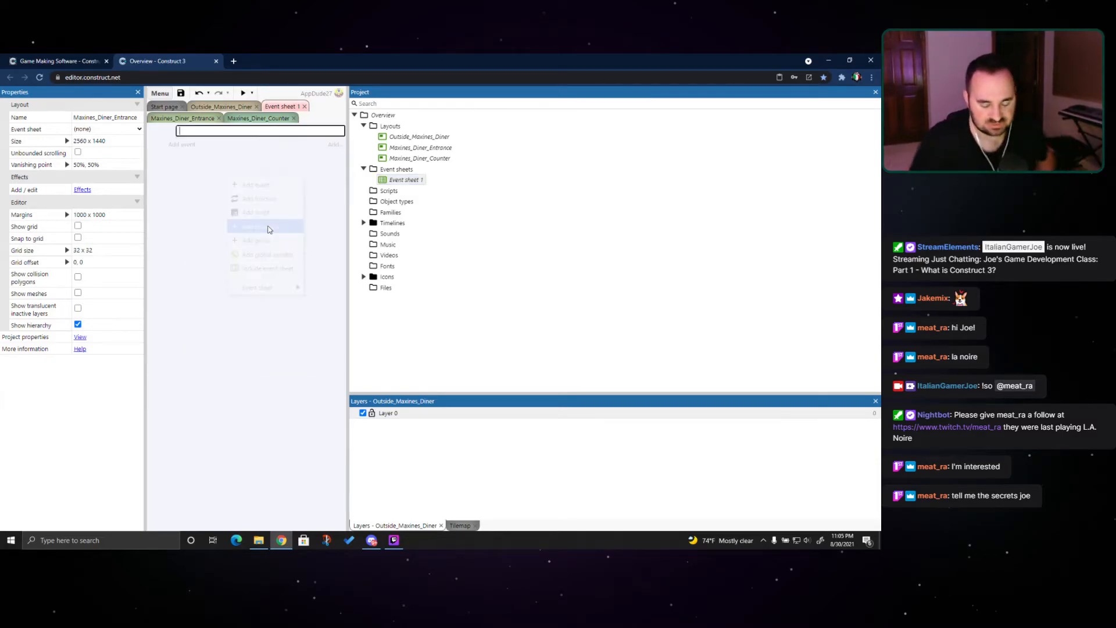
{"action": "type", "text": "We need Nancy to go inside the diner"}
{"action": "key", "text": "Return"}
Add a second comment reading "Steps go here" below the first one in Event sheet 1
{"action": "right_click", "coordinate": [269, 226]}
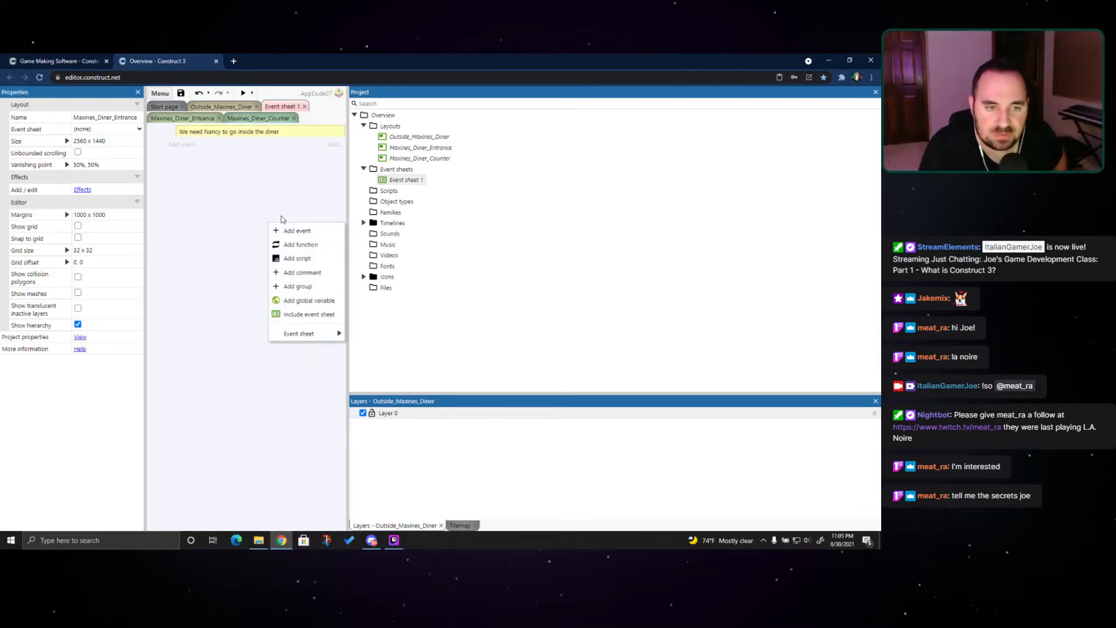
{"action": "left_click", "coordinate": [307, 271]}
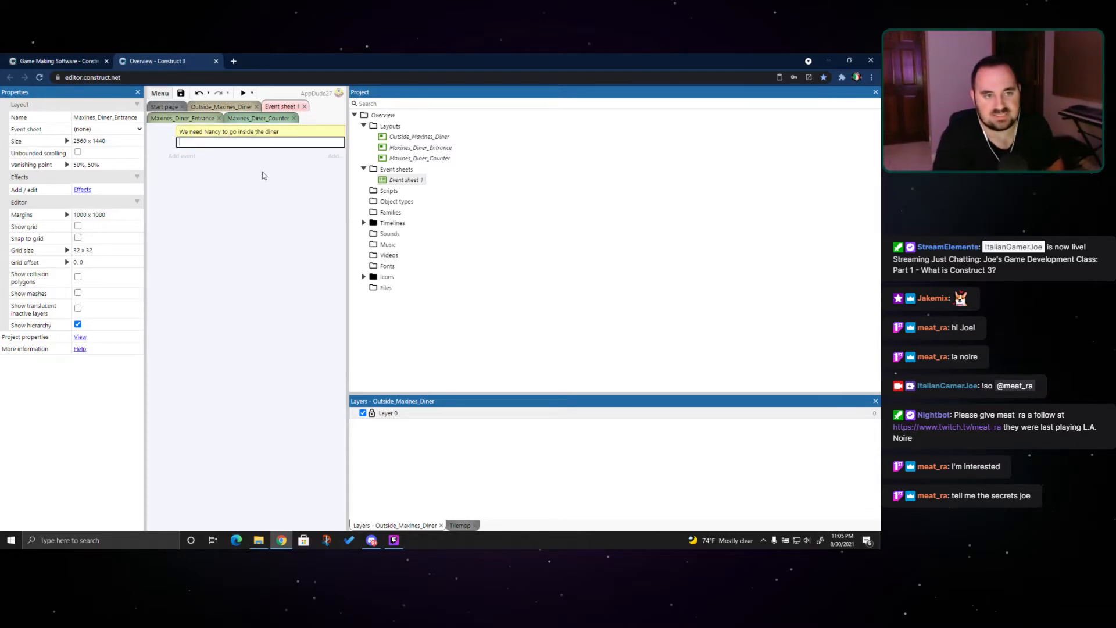
{"action": "type", "text": "Steps go here"}
{"action": "key", "text": "Return"}
Add a third comment reading "We need Nancy to go outside the diner" to Event sheet 1
{"action": "right_click", "coordinate": [195, 210]}
{"action": "left_click", "coordinate": [256, 258]}
{"action": "type", "text": "We"}
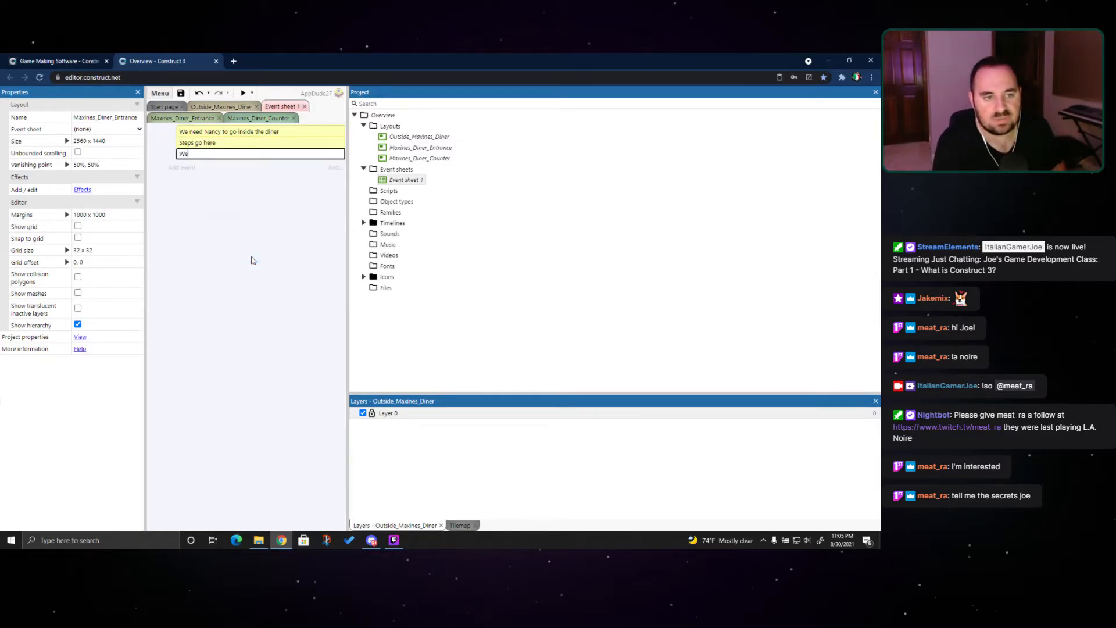
{"action": "type", "text": " need Nancy top"}
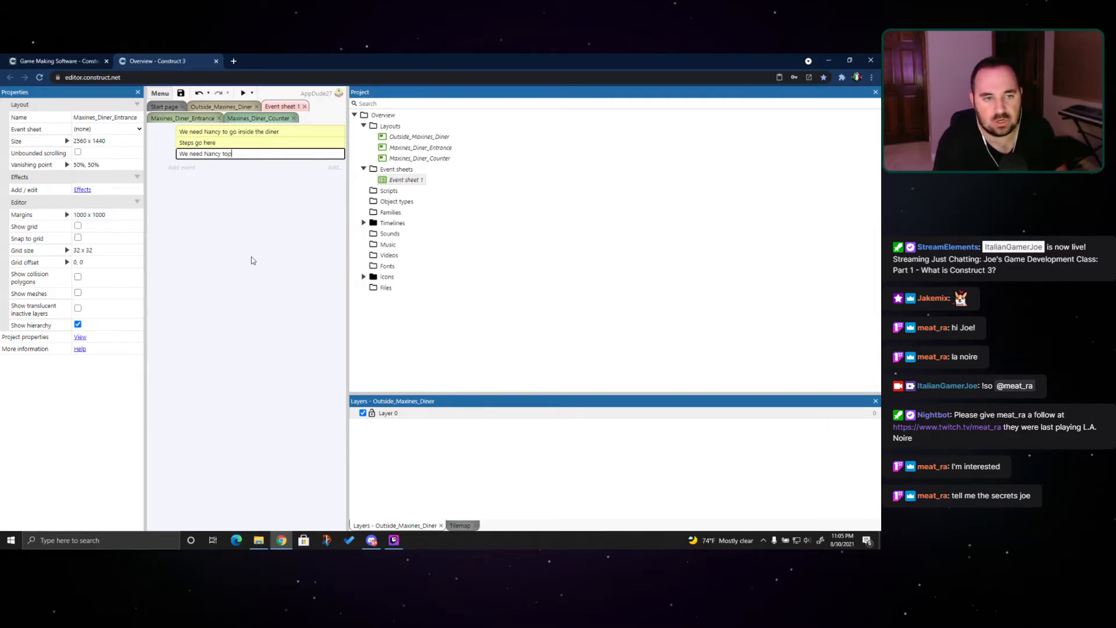
{"action": "key", "text": "BackSpace"}
{"action": "type", "text": " go outside the "}
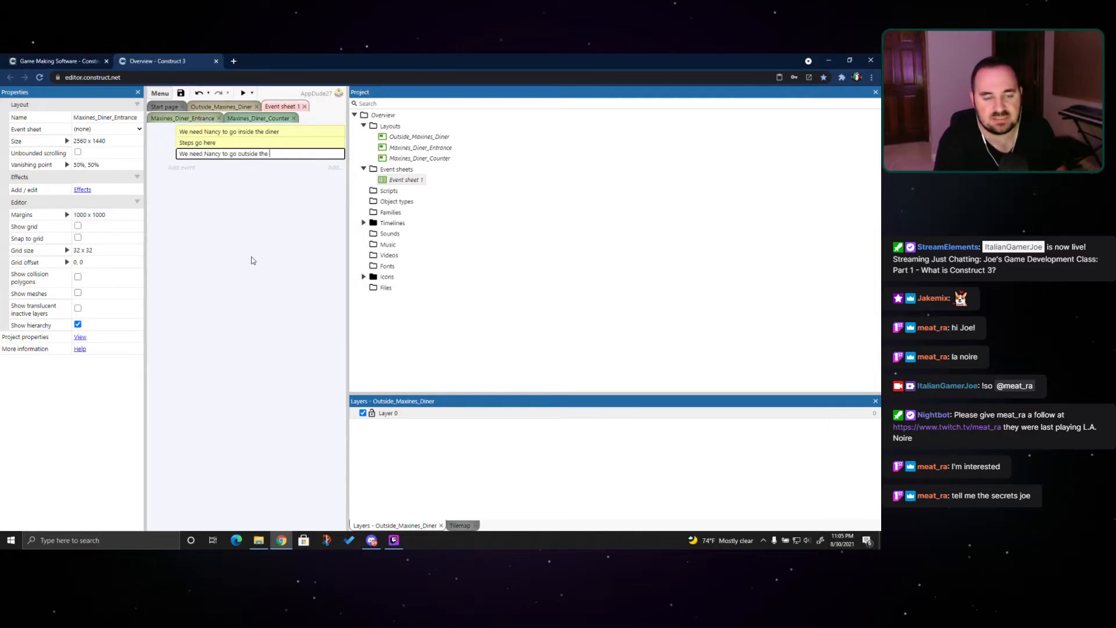
{"action": "type", "text": "diner"}
{"action": "key", "text": "Return"}
Add a comment reading "Steps go here" below the comment about Nancy going outside the diner
{"action": "right_click", "coordinate": [252, 260]}
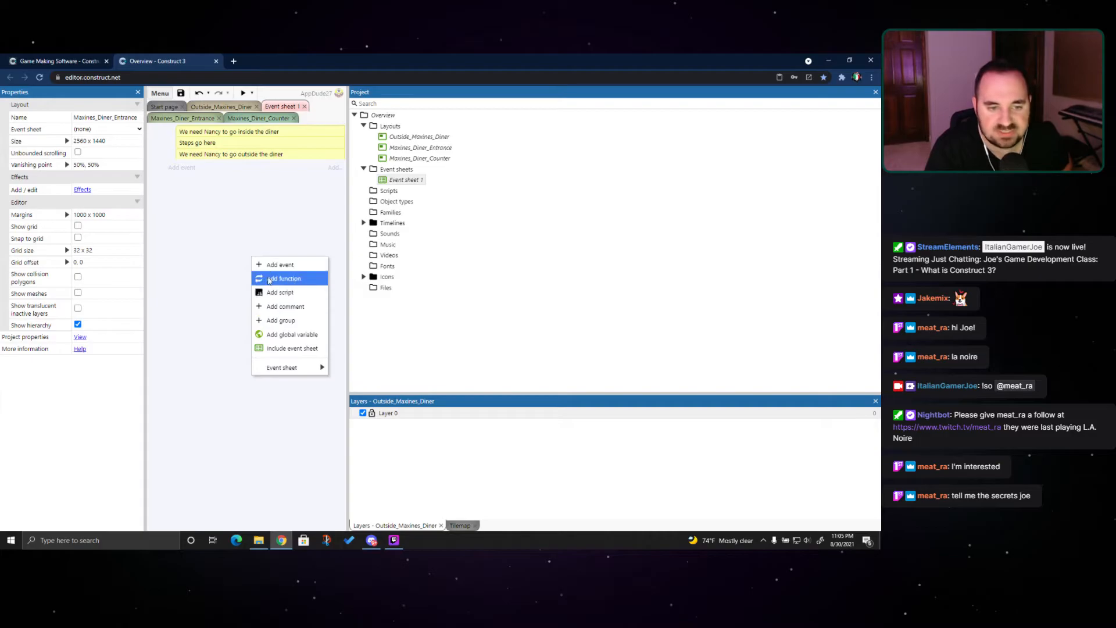
{"action": "left_click", "coordinate": [282, 307]}
{"action": "type", "text": "Steps go h"}
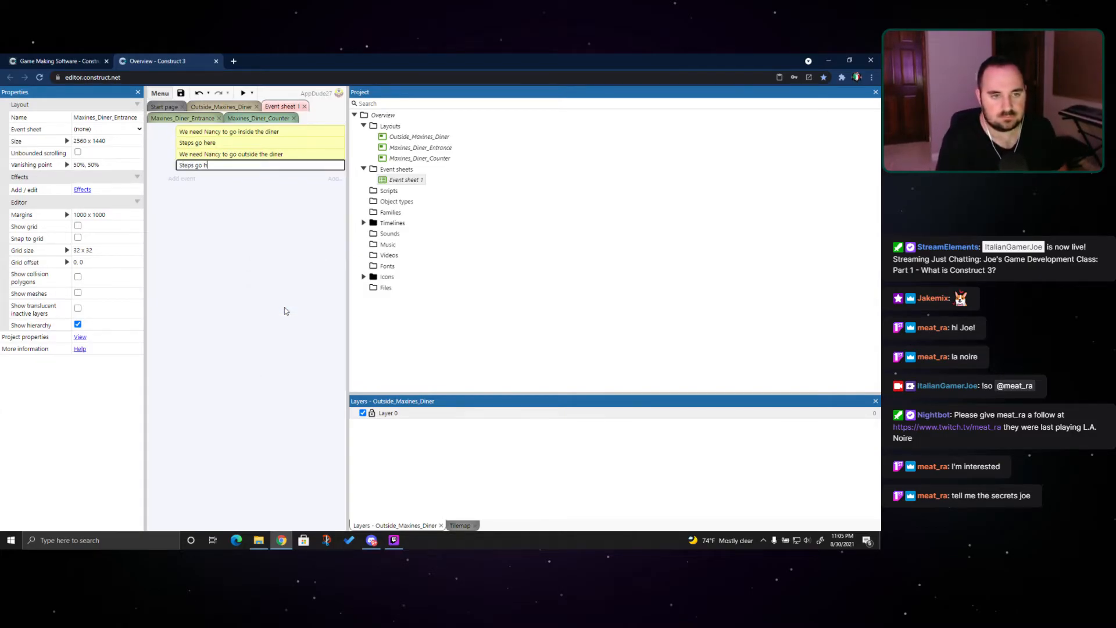
{"action": "type", "text": "ere"}
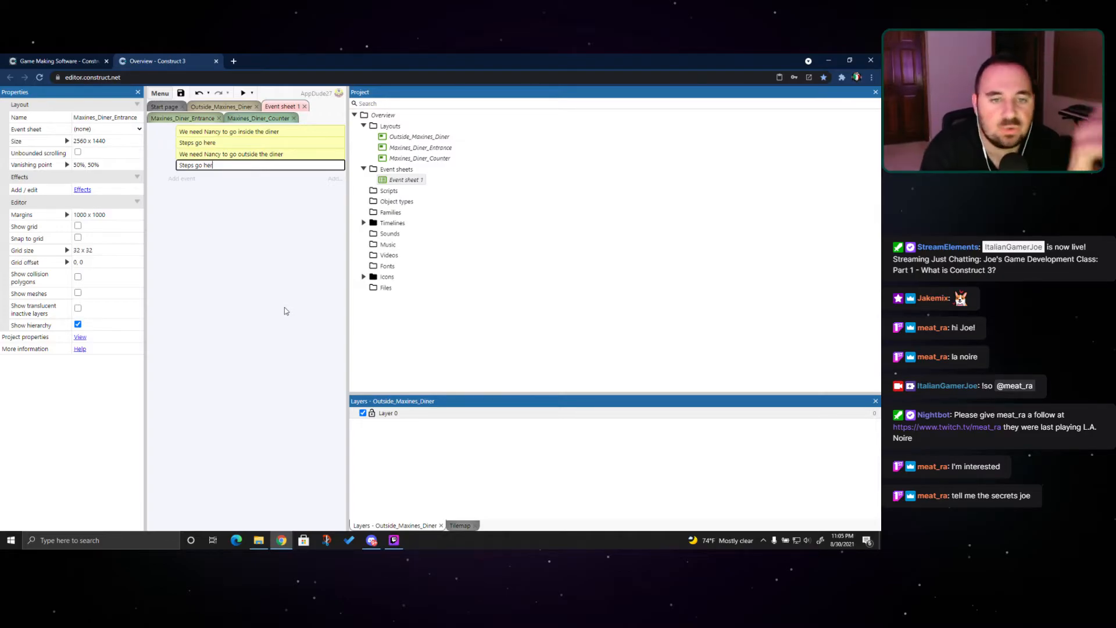
{"action": "key", "text": "Return"}
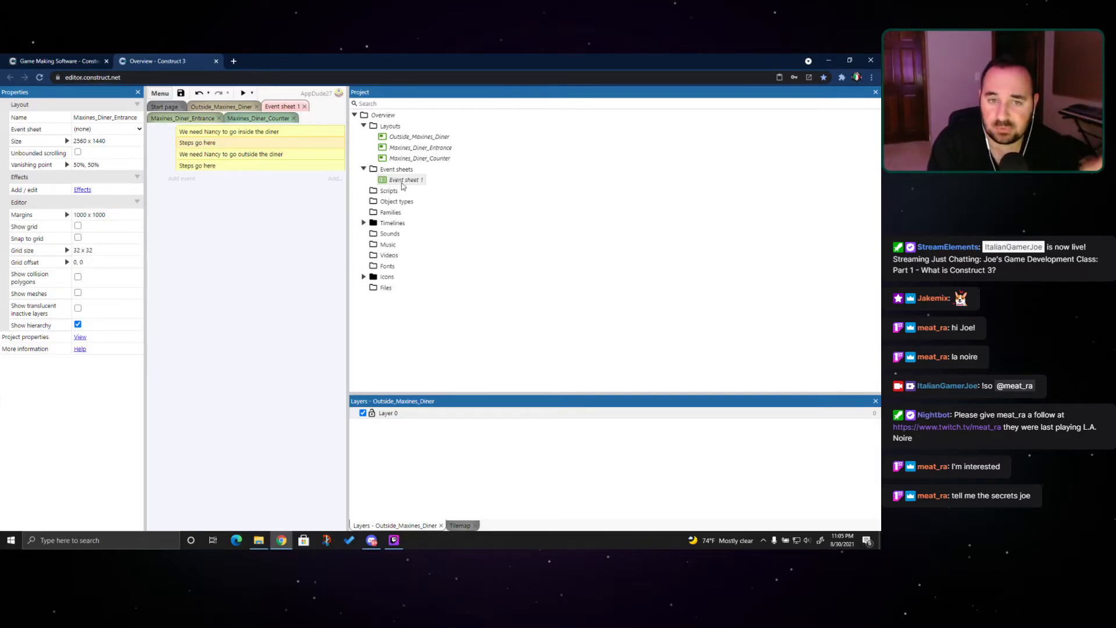
Add two more event sheets to the project's Event sheets folder
{"action": "left_click", "coordinate": [403, 180]}
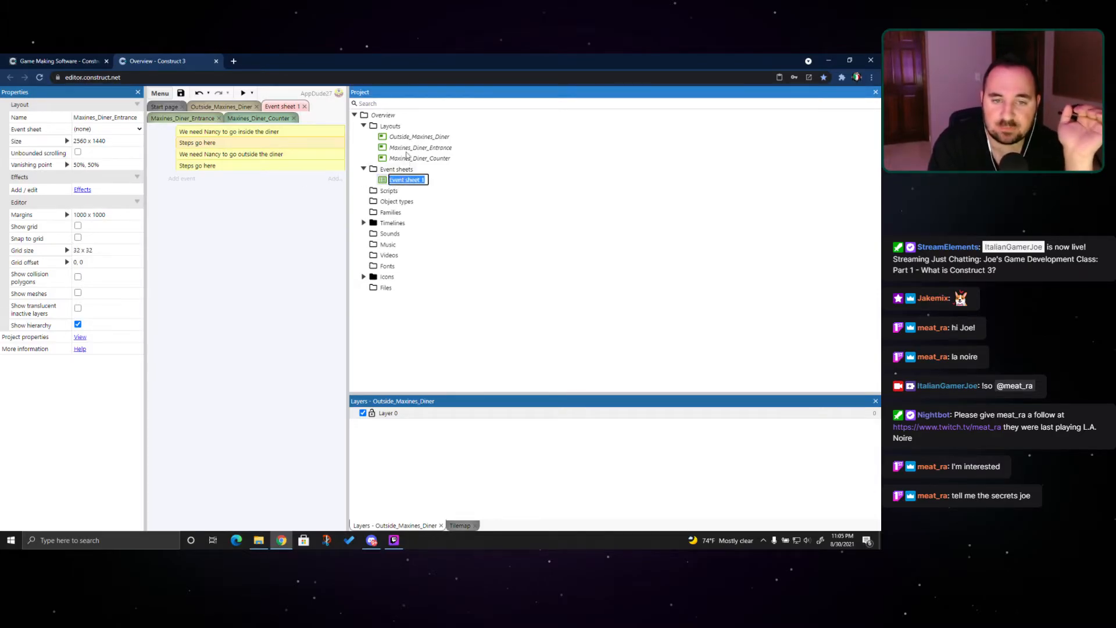
{"action": "right_click", "coordinate": [407, 170]}
{"action": "left_click", "coordinate": [425, 177]}
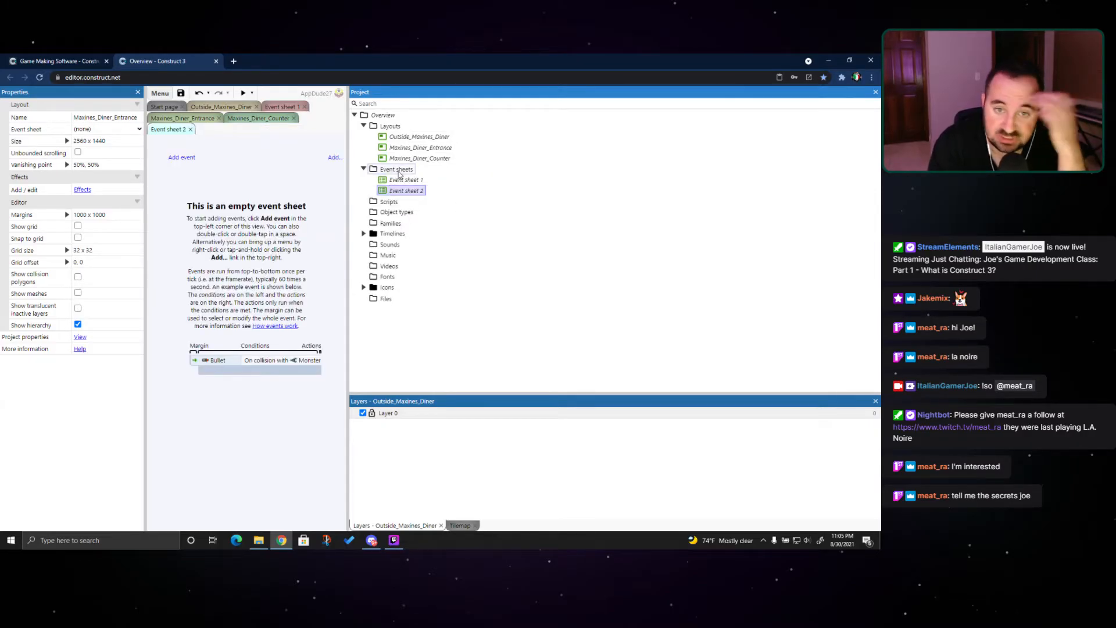
{"action": "right_click", "coordinate": [399, 172]}
{"action": "left_click", "coordinate": [426, 177]}
Rename Event sheet 1 as Outside_Maxines_Diner
{"action": "right_click", "coordinate": [410, 180]}
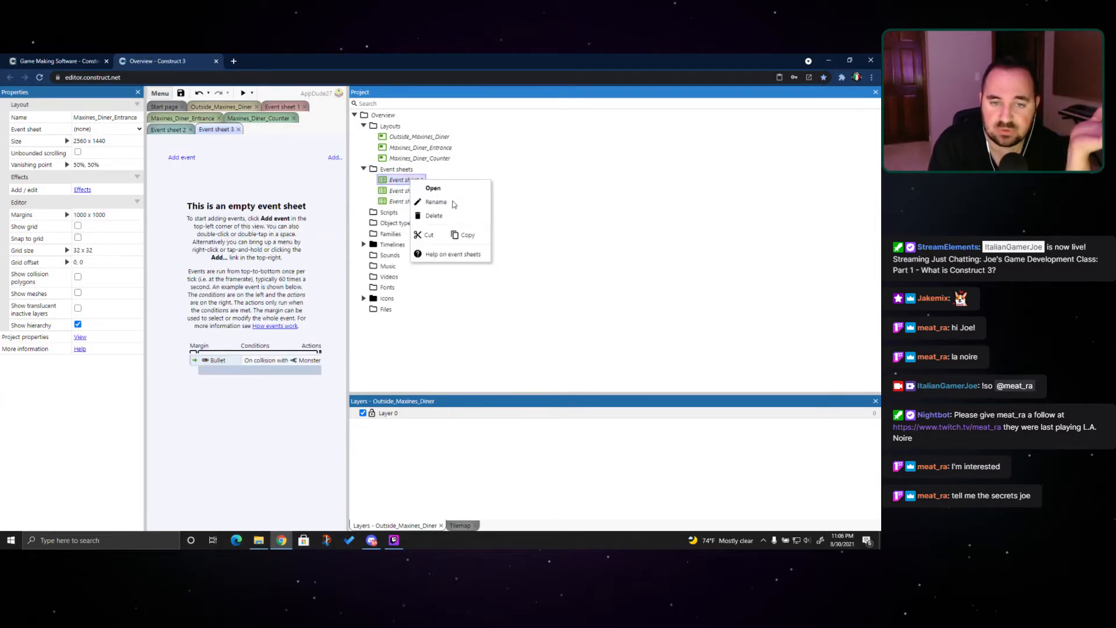
{"action": "left_click", "coordinate": [454, 203]}
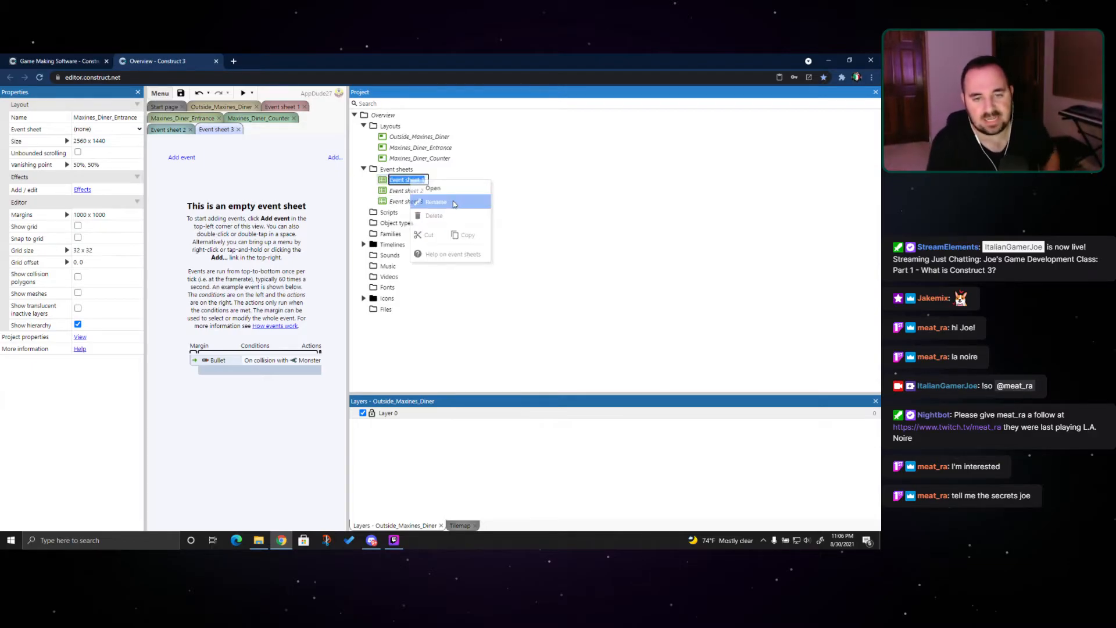
{"action": "type", "text": "Outside"}
{"action": "type", "text": "_Maxines_Di"}
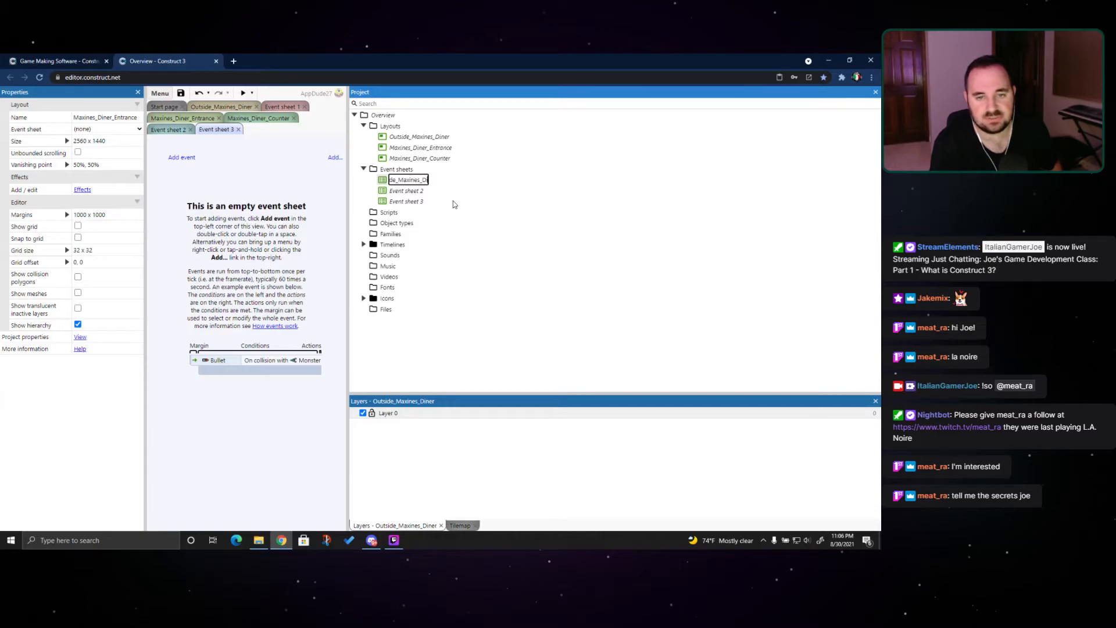
{"action": "type", "text": "ner"}
{"action": "key", "text": "Return"}
Rename Event sheet 2 as Maxines_Diner_Entrace
{"action": "left_click", "coordinate": [415, 181]}
{"action": "right_click", "coordinate": [415, 180]}
{"action": "left_click", "coordinate": [437, 204]}
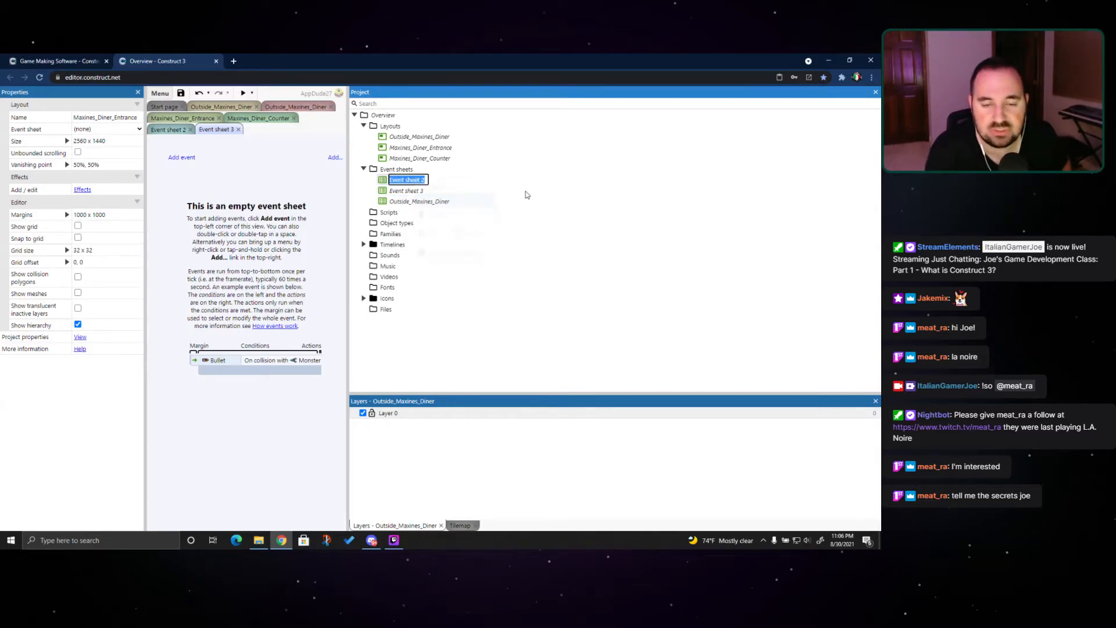
{"action": "key", "text": "BackSpace"}
{"action": "type", "text": "Maxines_dine"}
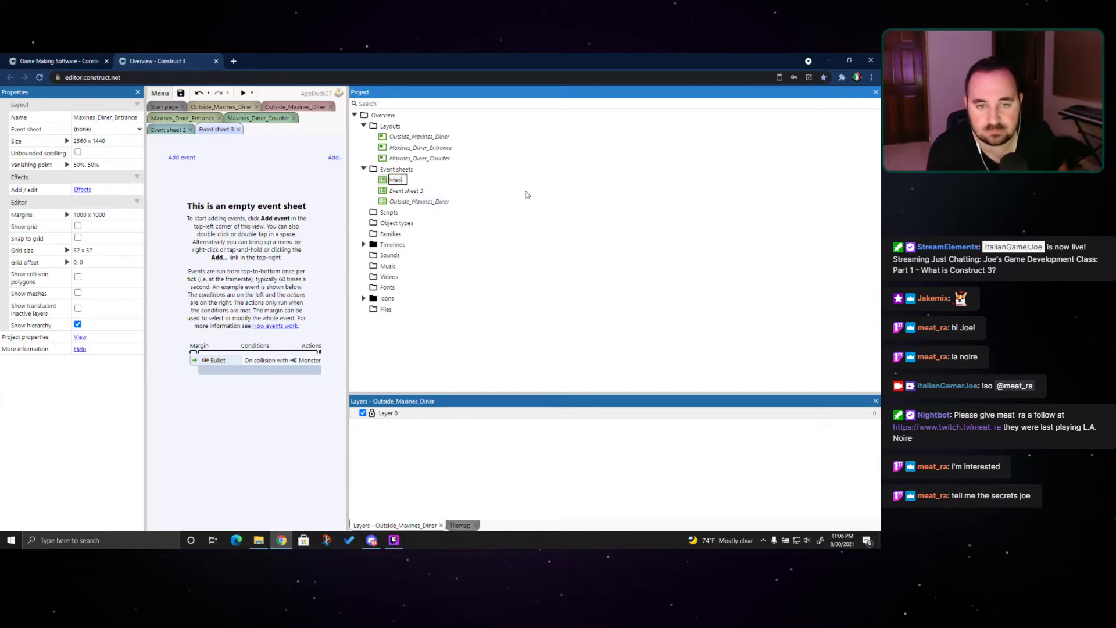
{"action": "key", "text": "BackSpace"}
{"action": "key", "text": "BackSpace"}
{"action": "key", "text": "BackSpace"}
{"action": "key", "text": "BackSpace"}
{"action": "type", "text": "Diner_entrace"}
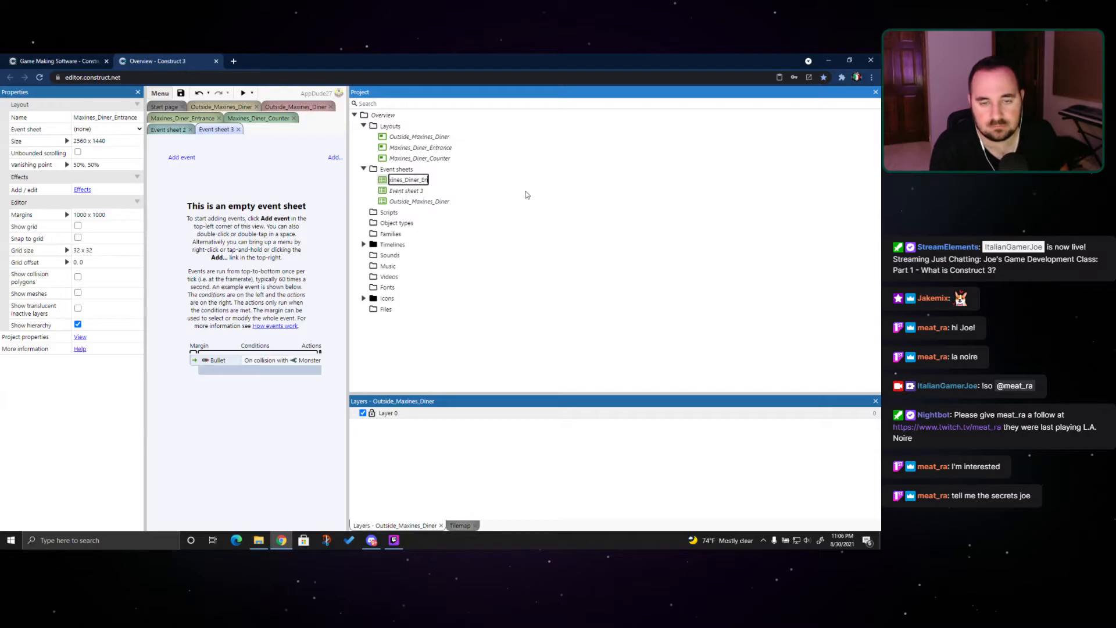
{"action": "key", "text": "Return"}
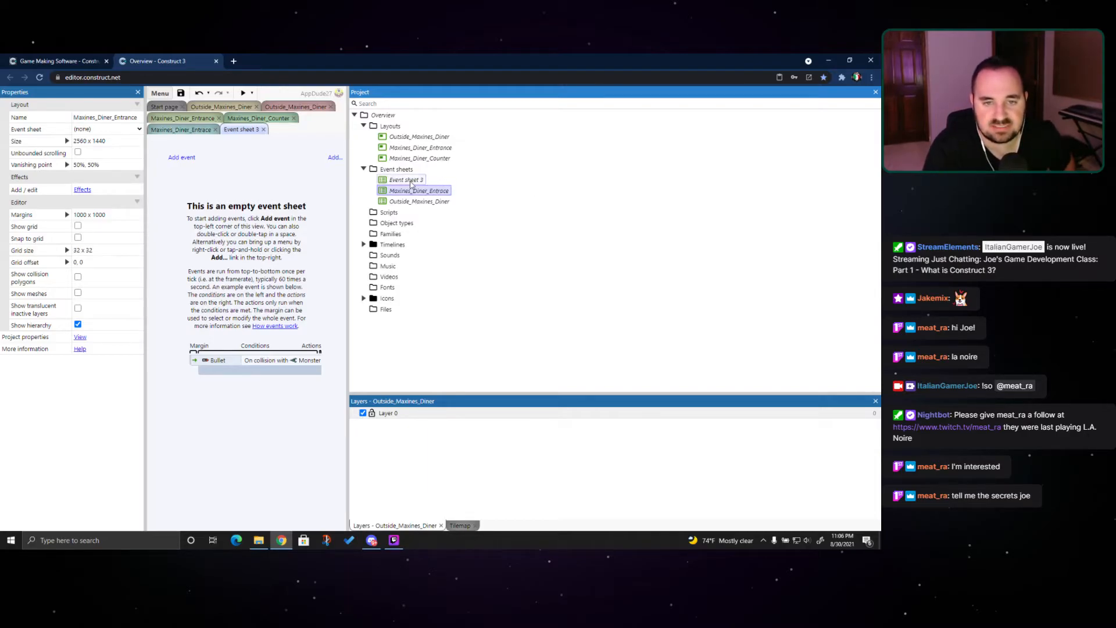
Rename Event sheet 3 as Maxines_Diner_Counter
{"action": "right_click", "coordinate": [410, 180]}
{"action": "left_click", "coordinate": [431, 200]}
{"action": "type", "text": "Ma"}
{"action": "type", "text": "xine"}
{"action": "type", "text": "s_Diner_Counter"}
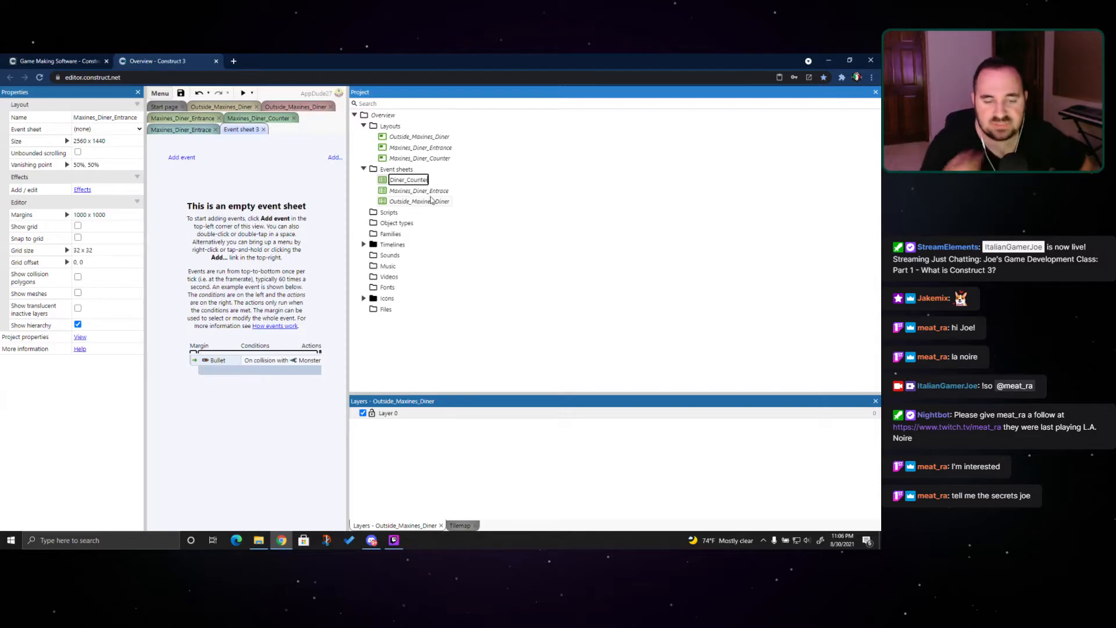
{"action": "key", "text": "Return"}
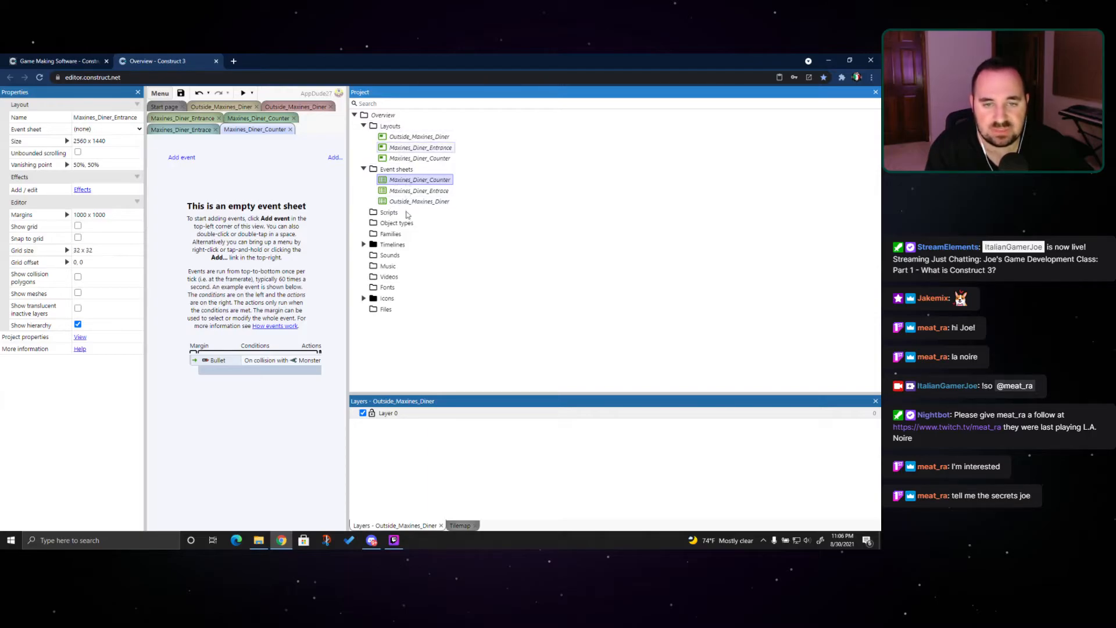
Add an event sheet named TravelSystem to the Event sheets folder and delete it from the project again
{"action": "right_click", "coordinate": [398, 169]}
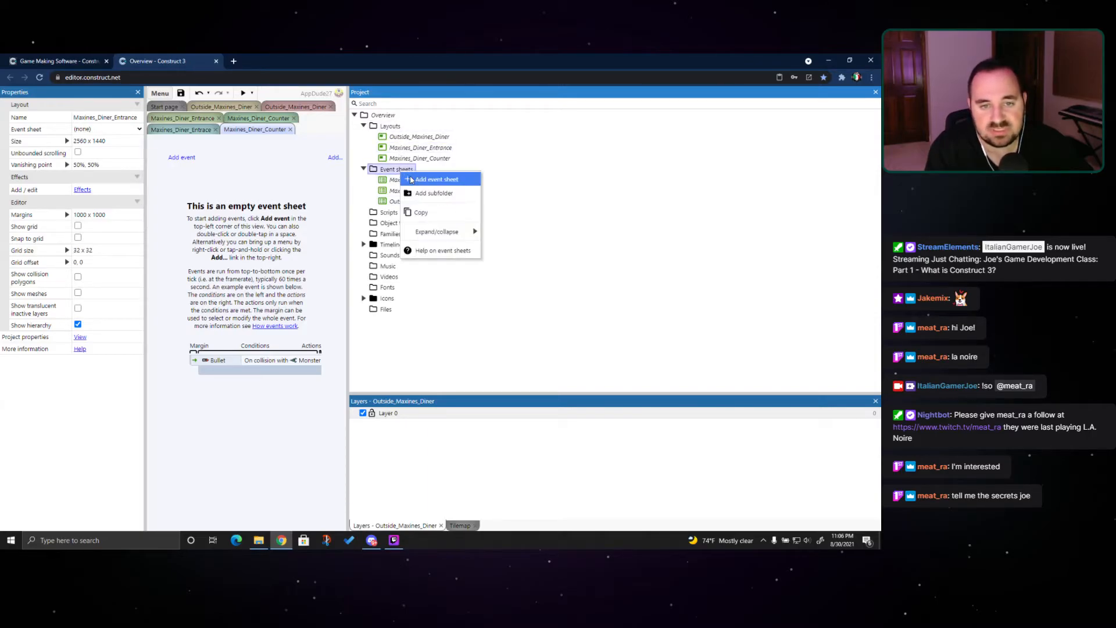
{"action": "left_click", "coordinate": [417, 177]}
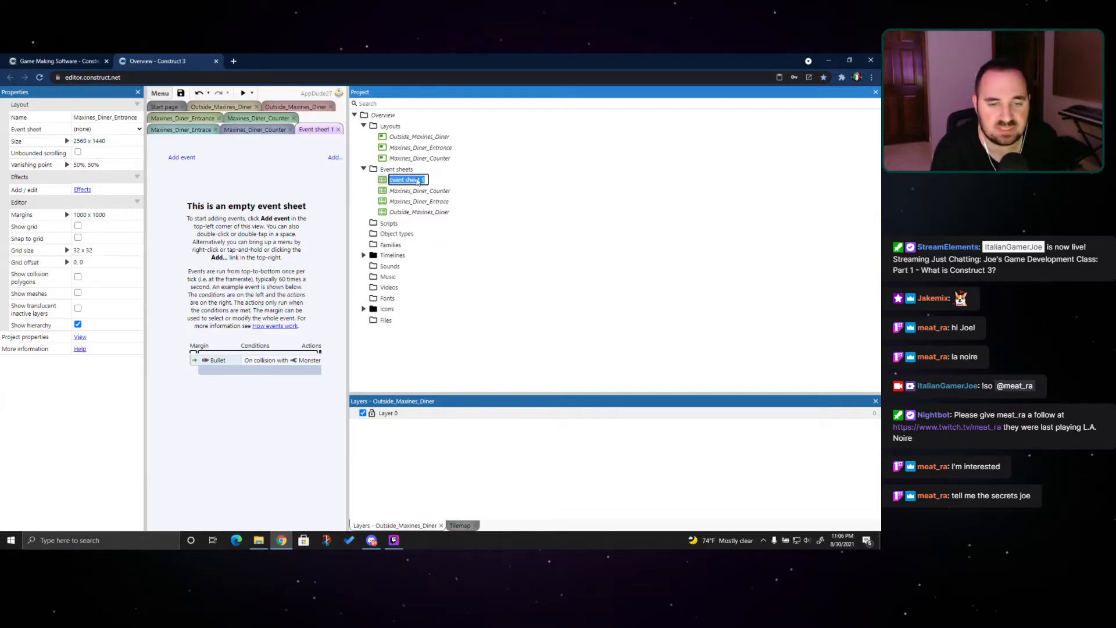
{"action": "key", "text": "BackSpace"}
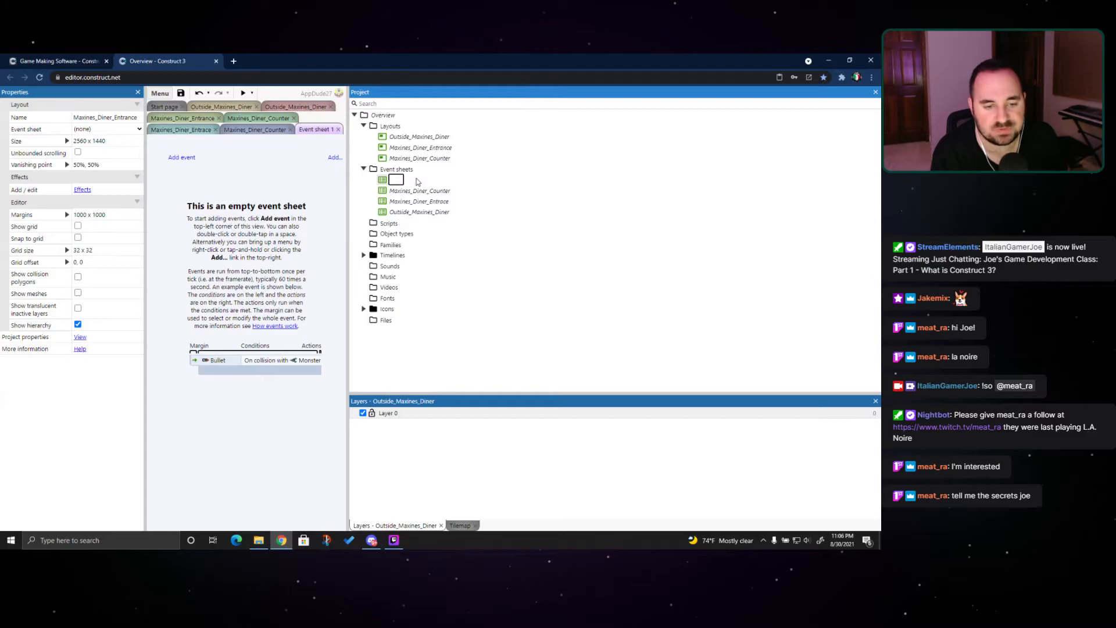
{"action": "type", "text": "TravelSystem"}
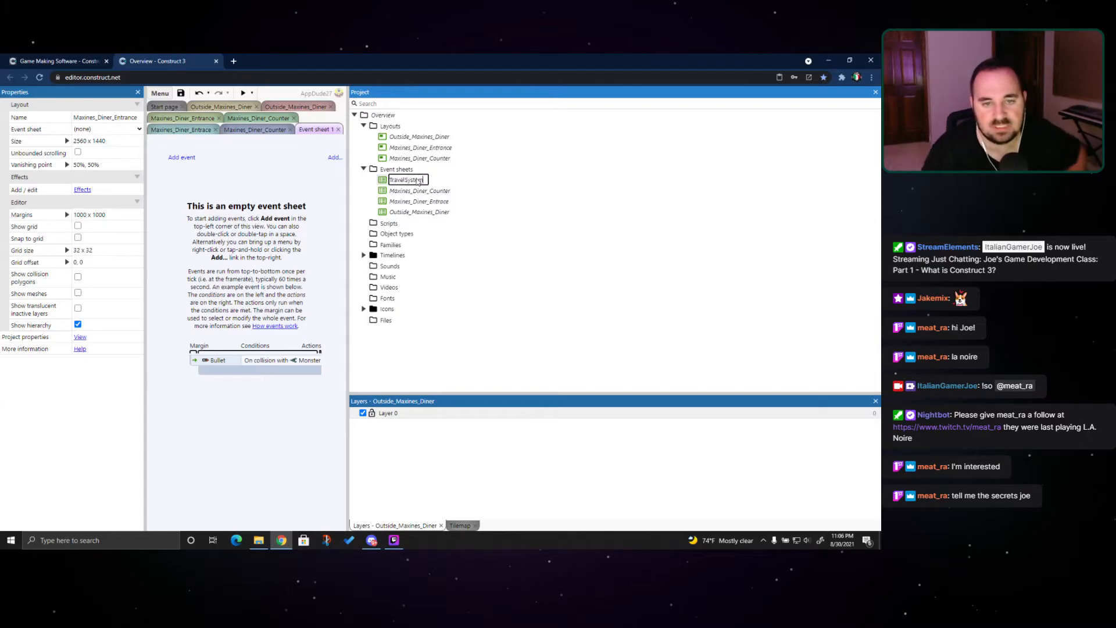
{"action": "key", "text": "Return"}
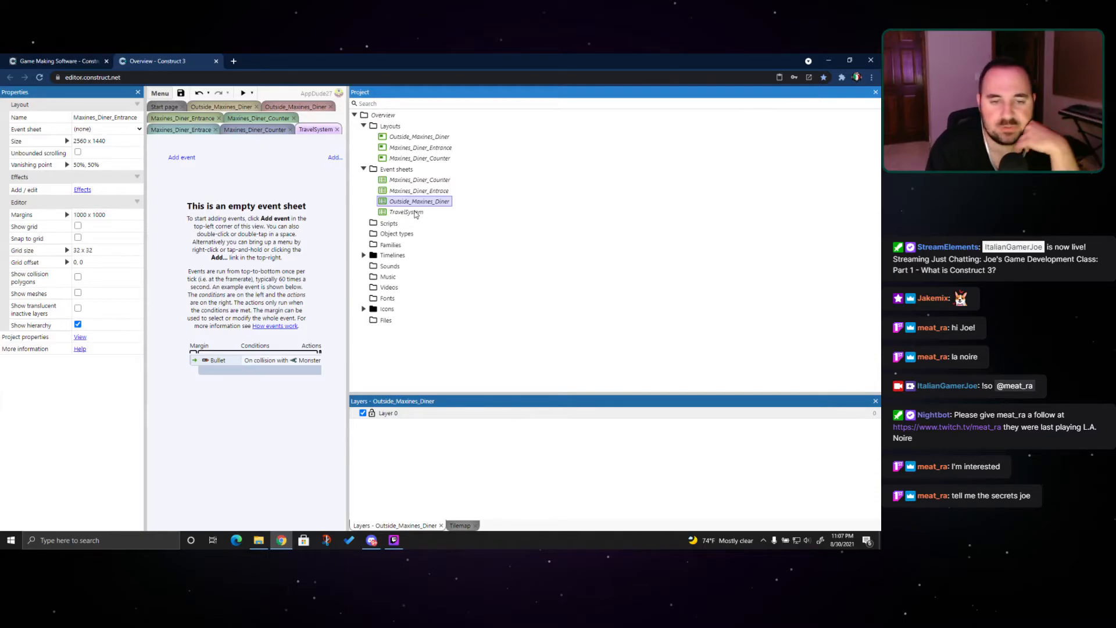
{"action": "right_click", "coordinate": [417, 213]}
{"action": "left_click", "coordinate": [464, 322]}
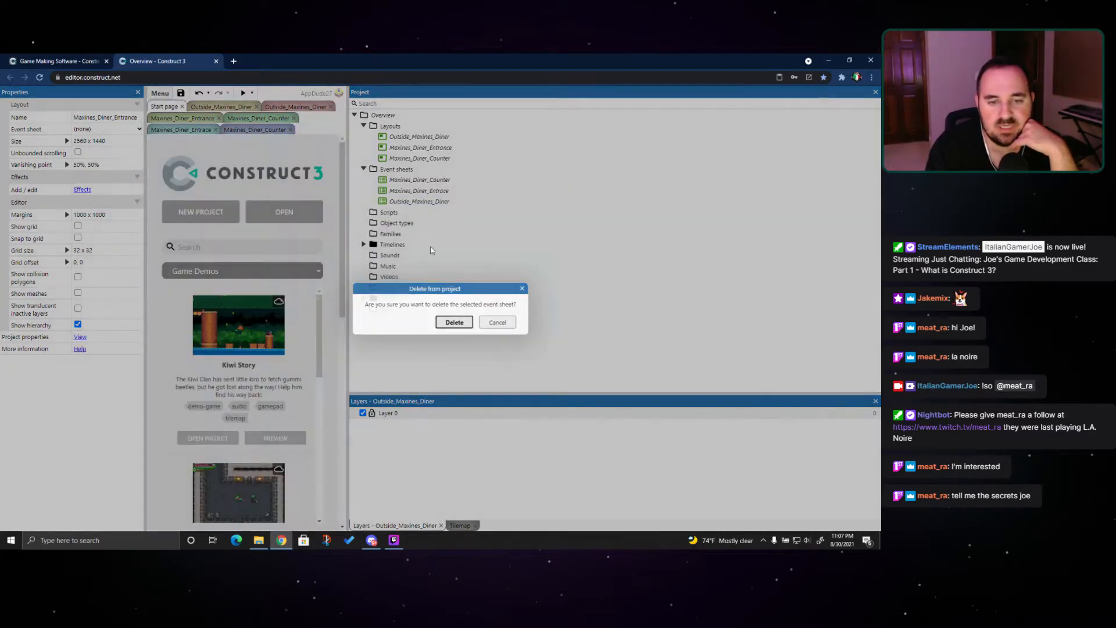
Add a script to the Scripts folder to view its template code, and delete it from the project again
{"action": "right_click", "coordinate": [385, 215]}
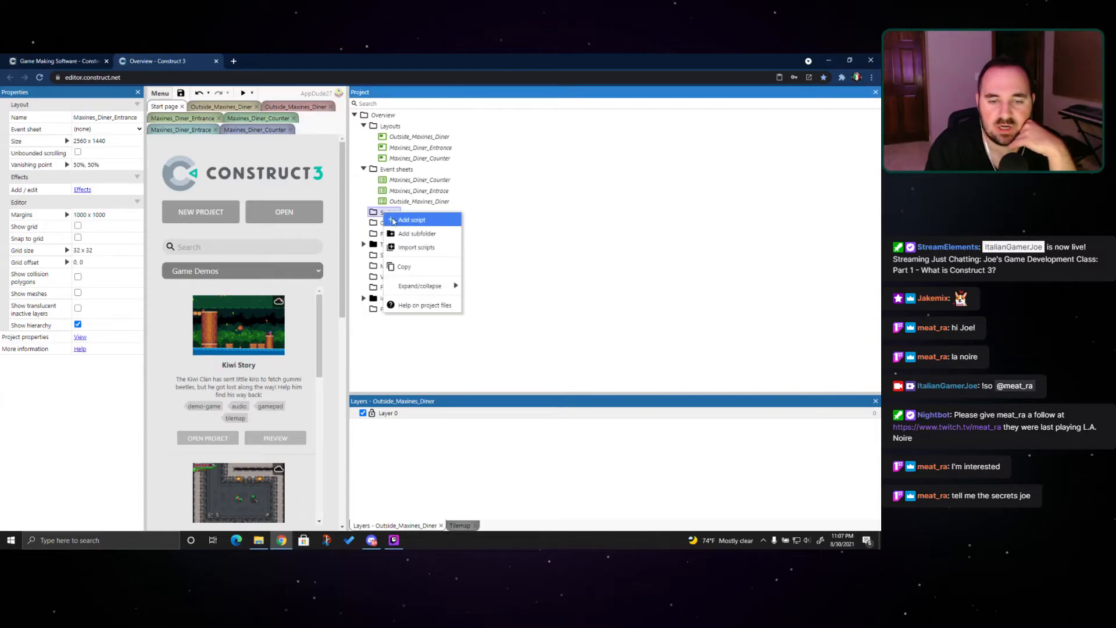
{"action": "left_click", "coordinate": [393, 220]}
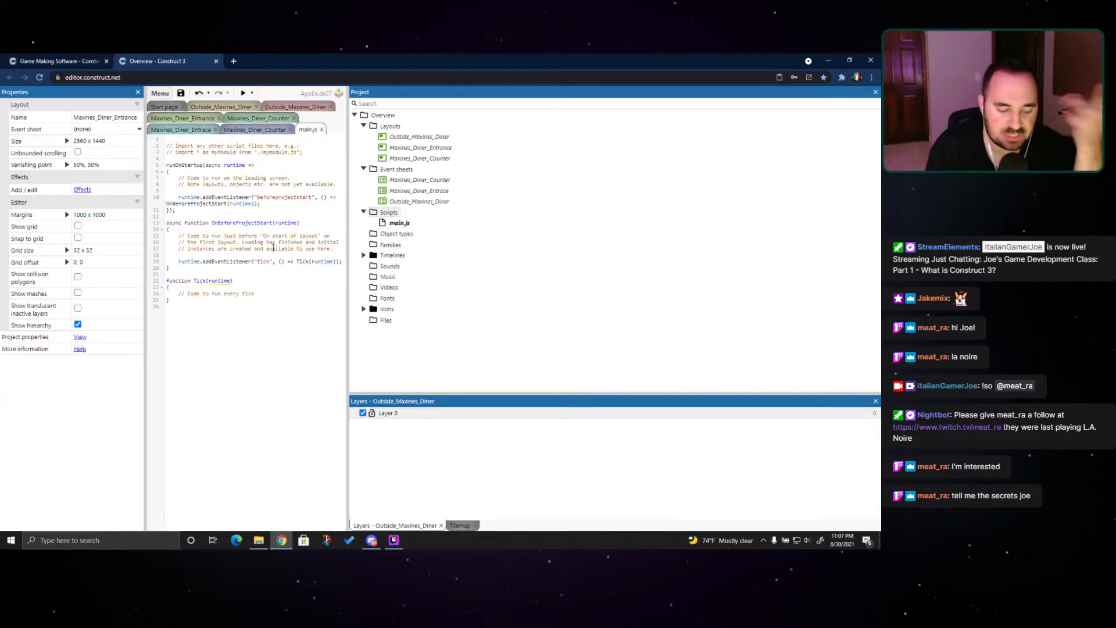
{"action": "left_click_drag", "start_coordinate": [170, 307], "coordinate": [167, 146]}
{"action": "left_click", "coordinate": [322, 129]}
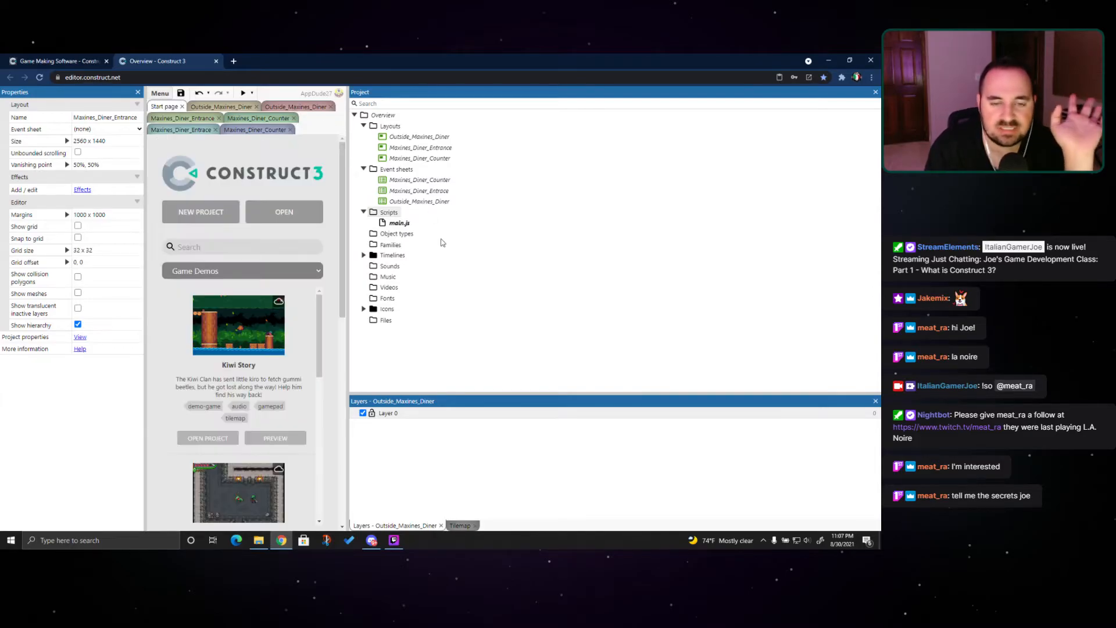
{"action": "right_click", "coordinate": [406, 224]}
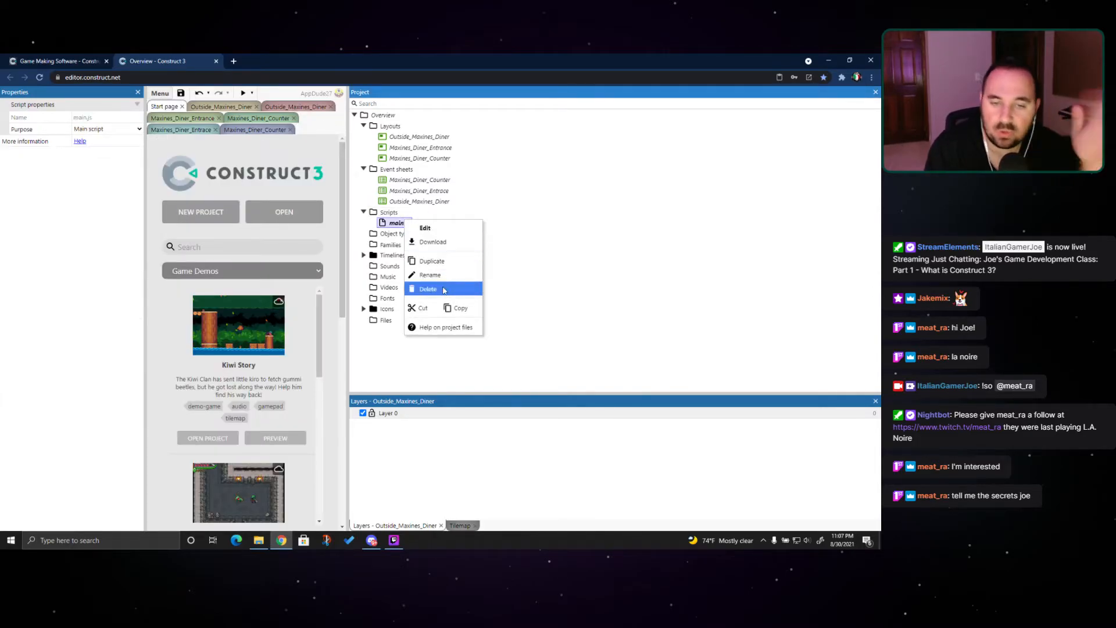
{"action": "left_click", "coordinate": [446, 268]}
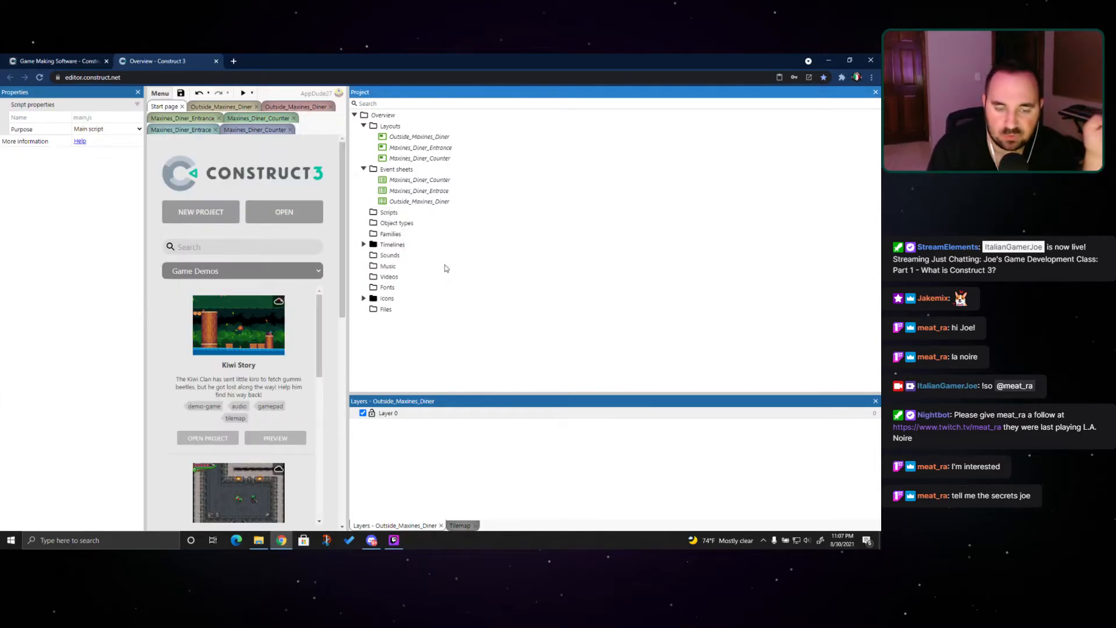
Browse the available plugins for a new object type and add the Mouse object with its default name
{"action": "right_click", "coordinate": [406, 225]}
{"action": "left_click", "coordinate": [417, 230]}
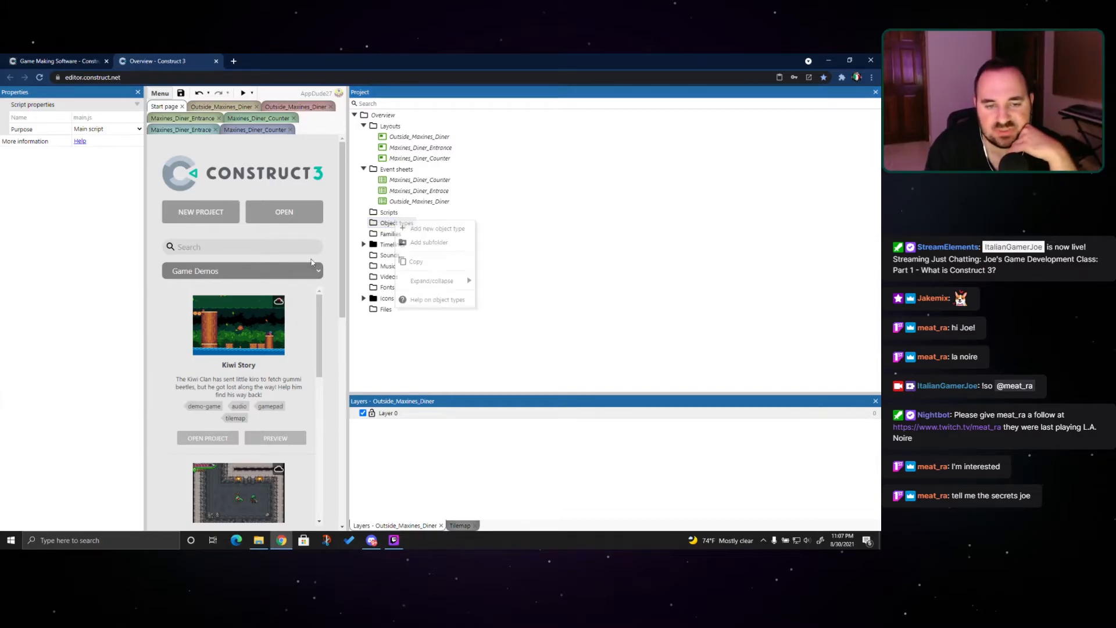
{"action": "scroll", "coordinate": [430, 272], "scroll_direction": "down", "scroll_amount": 15}
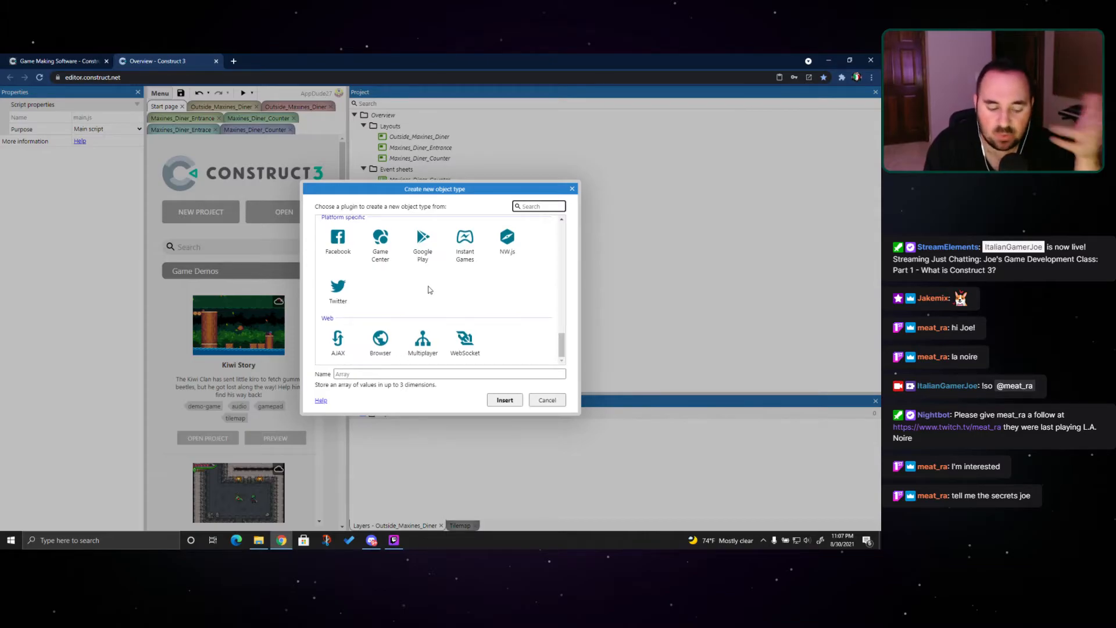
{"action": "scroll", "coordinate": [430, 288], "scroll_direction": "up", "scroll_amount": 3}
{"action": "scroll", "coordinate": [434, 297], "scroll_direction": "up", "scroll_amount": 8}
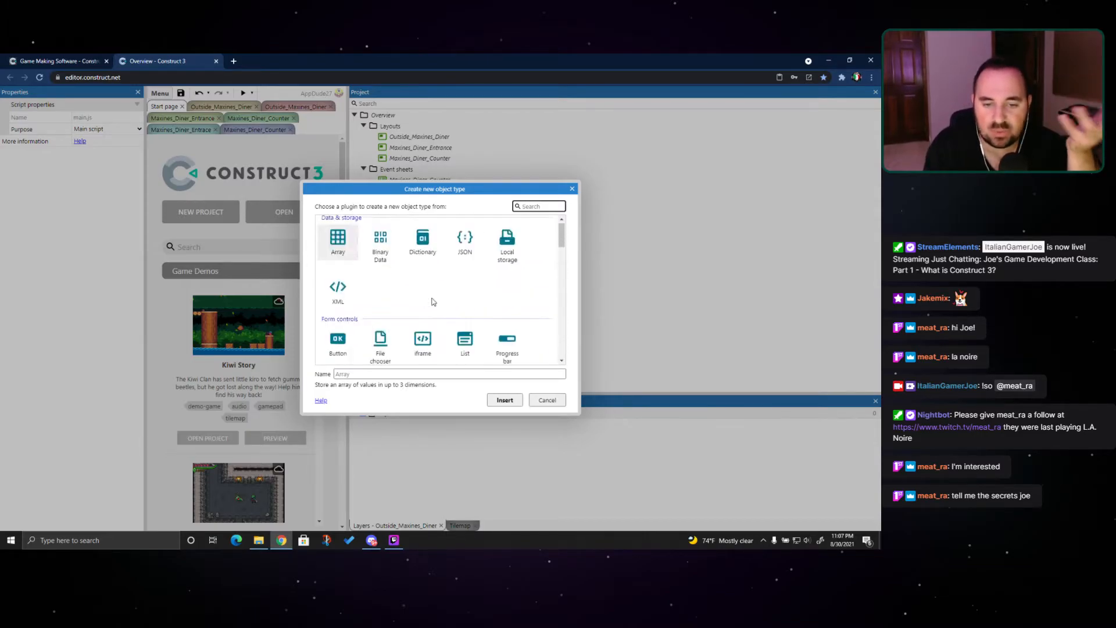
{"action": "scroll", "coordinate": [438, 293], "scroll_direction": "up", "scroll_amount": 3}
{"action": "scroll", "coordinate": [437, 293], "scroll_direction": "down", "scroll_amount": 5}
{"action": "scroll", "coordinate": [437, 293], "scroll_direction": "down", "scroll_amount": 2}
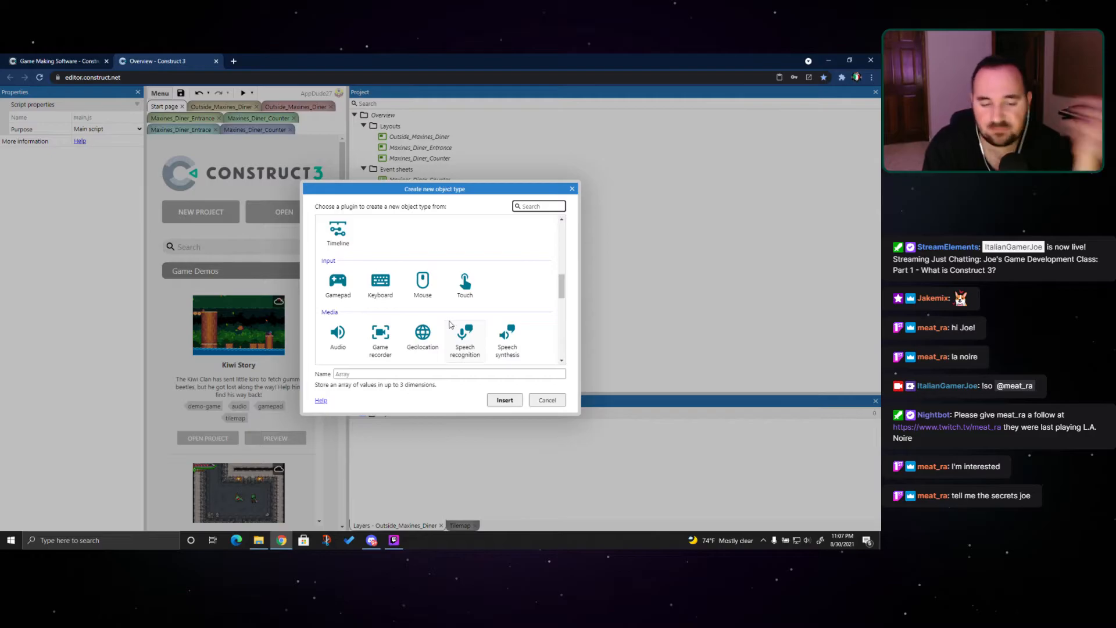
{"action": "left_click", "coordinate": [423, 283]}
{"action": "left_click", "coordinate": [358, 377]}
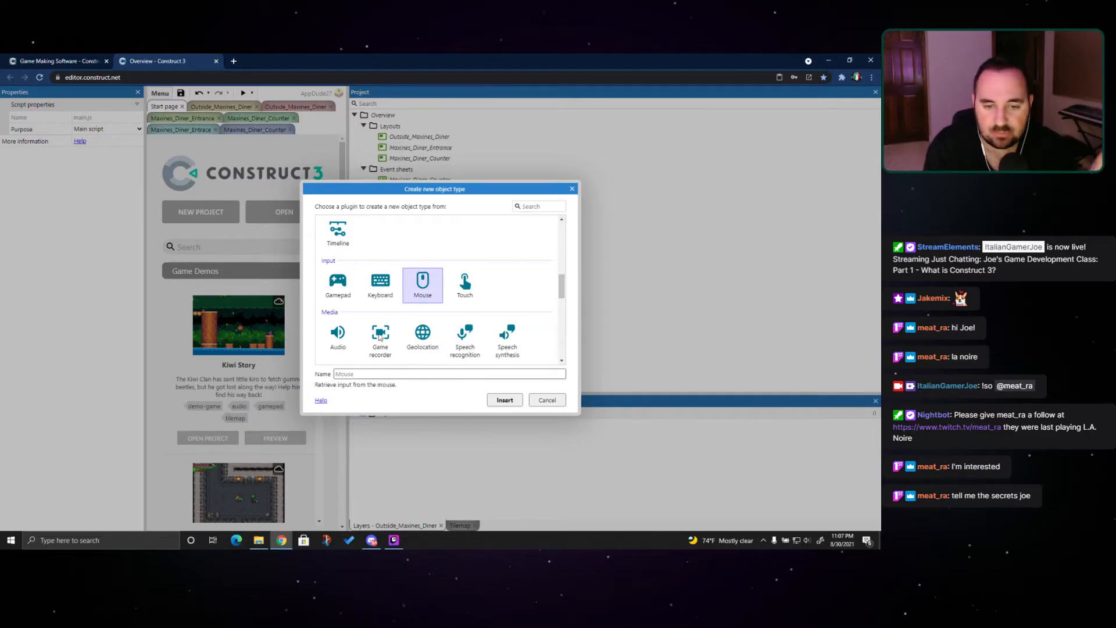
{"action": "left_click", "coordinate": [510, 403]}
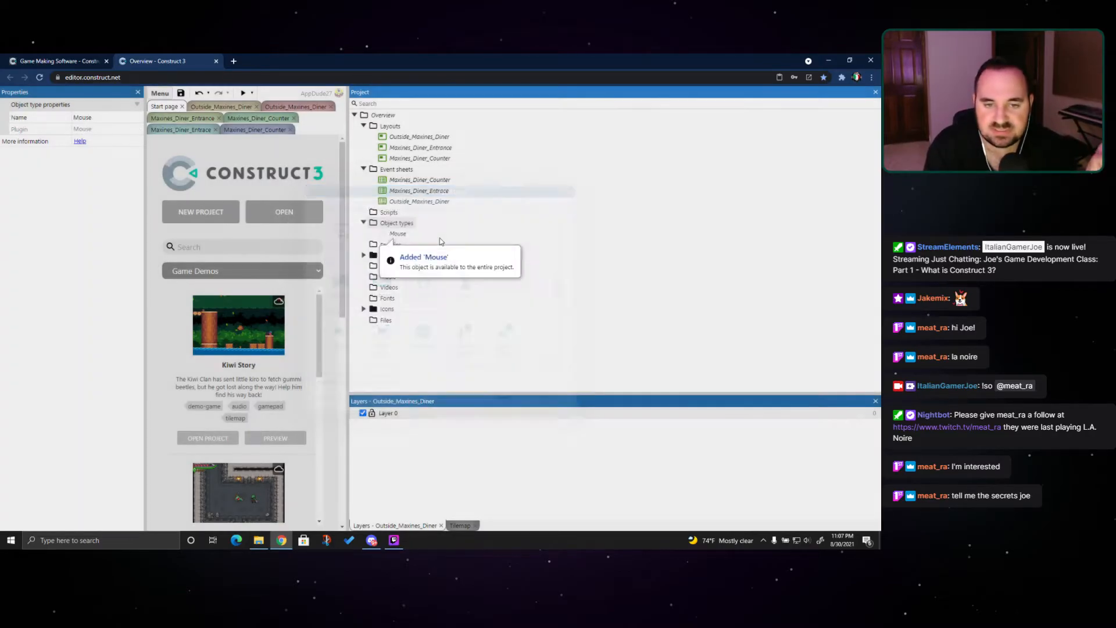
Add a Keyboard object with its default name to the project's object types
{"action": "left_click", "coordinate": [402, 234]}
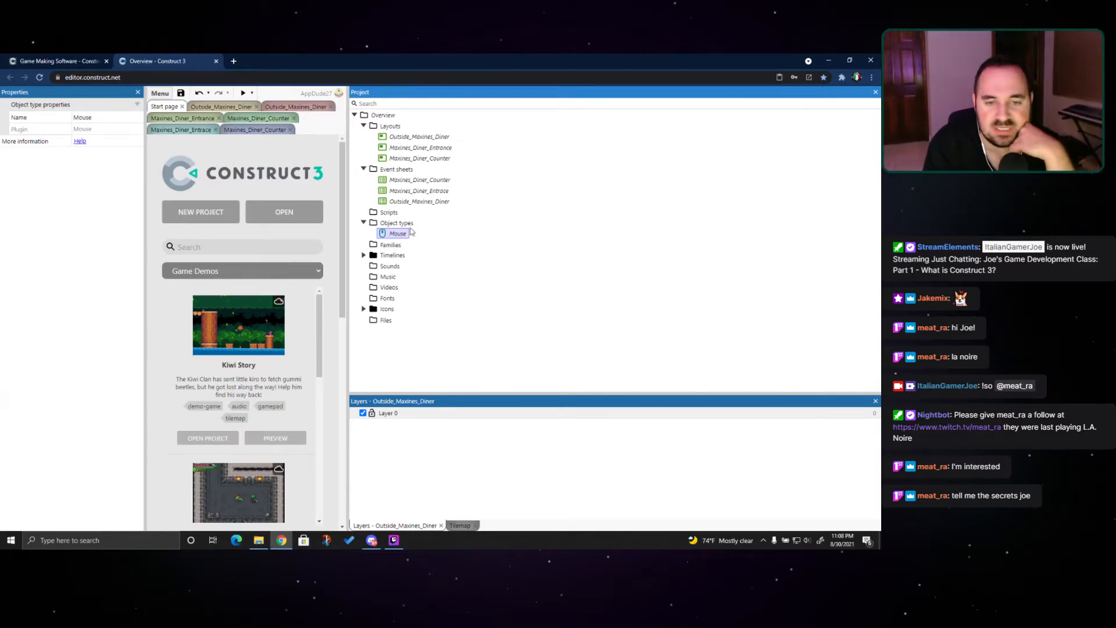
{"action": "right_click", "coordinate": [399, 227]}
{"action": "left_click", "coordinate": [423, 231]}
{"action": "scroll", "coordinate": [439, 282], "scroll_direction": "down", "scroll_amount": 3}
{"action": "scroll", "coordinate": [439, 281], "scroll_direction": "down", "scroll_amount": 5}
{"action": "double_click", "coordinate": [381, 282]}
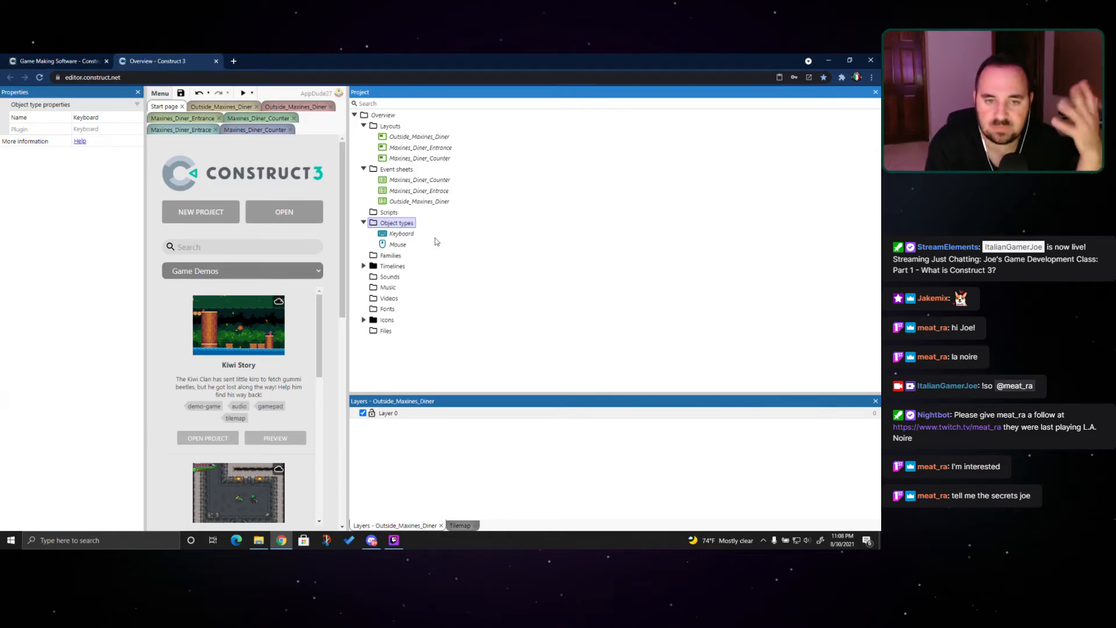
Start another new object type and examine the form control plugins, including Text input, Slider bar and Progress bar
{"action": "right_click", "coordinate": [391, 227]}
{"action": "left_click", "coordinate": [401, 236]}
{"action": "scroll", "coordinate": [442, 302], "scroll_direction": "down", "scroll_amount": 5}
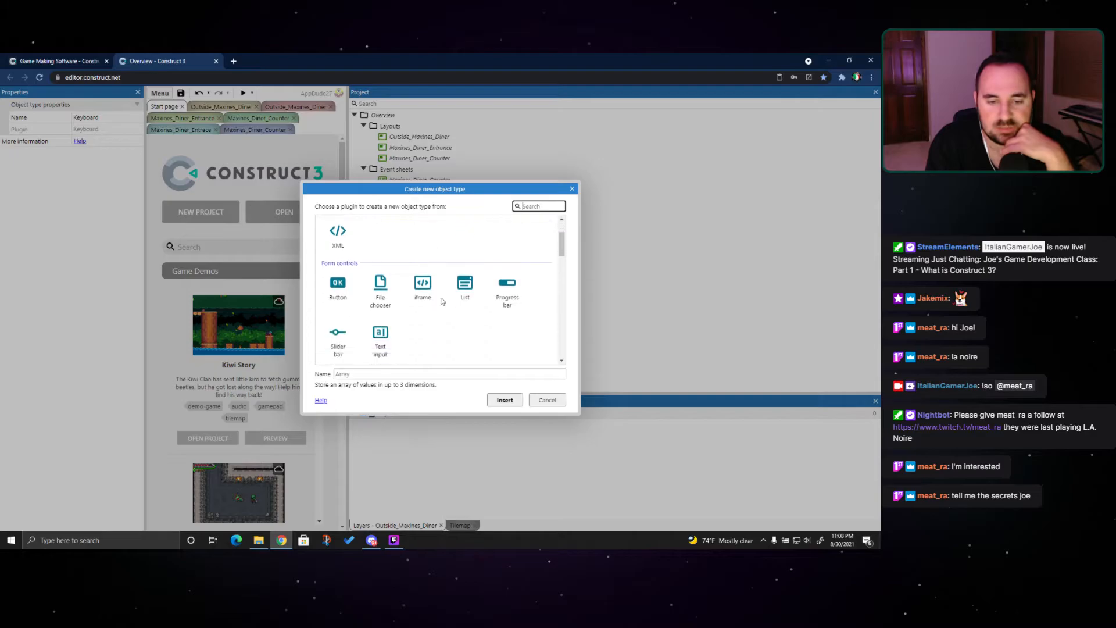
{"action": "scroll", "coordinate": [441, 295], "scroll_direction": "up", "scroll_amount": 5}
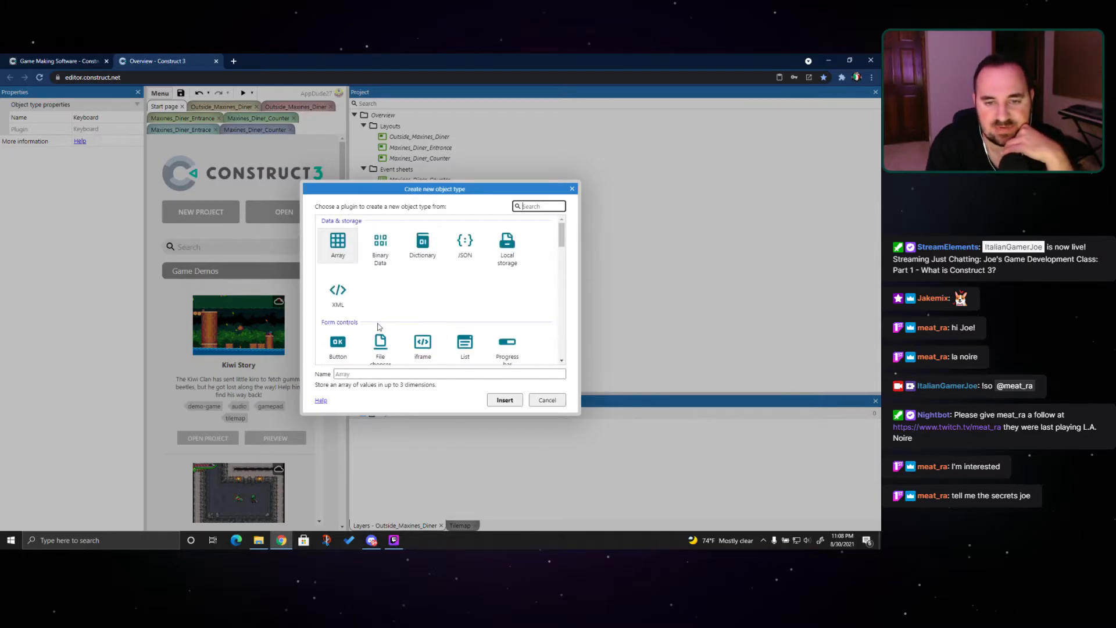
{"action": "scroll", "coordinate": [372, 325], "scroll_direction": "down", "scroll_amount": 3}
{"action": "scroll", "coordinate": [331, 320], "scroll_direction": "up", "scroll_amount": 1}
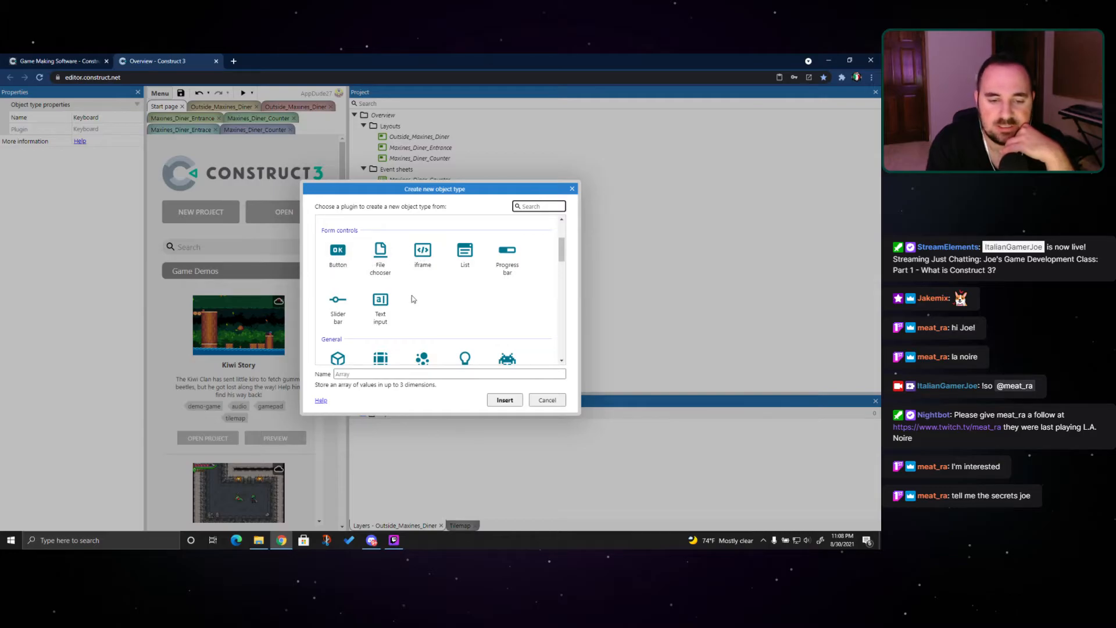
{"action": "left_click", "coordinate": [381, 307]}
{"action": "left_click", "coordinate": [339, 311]}
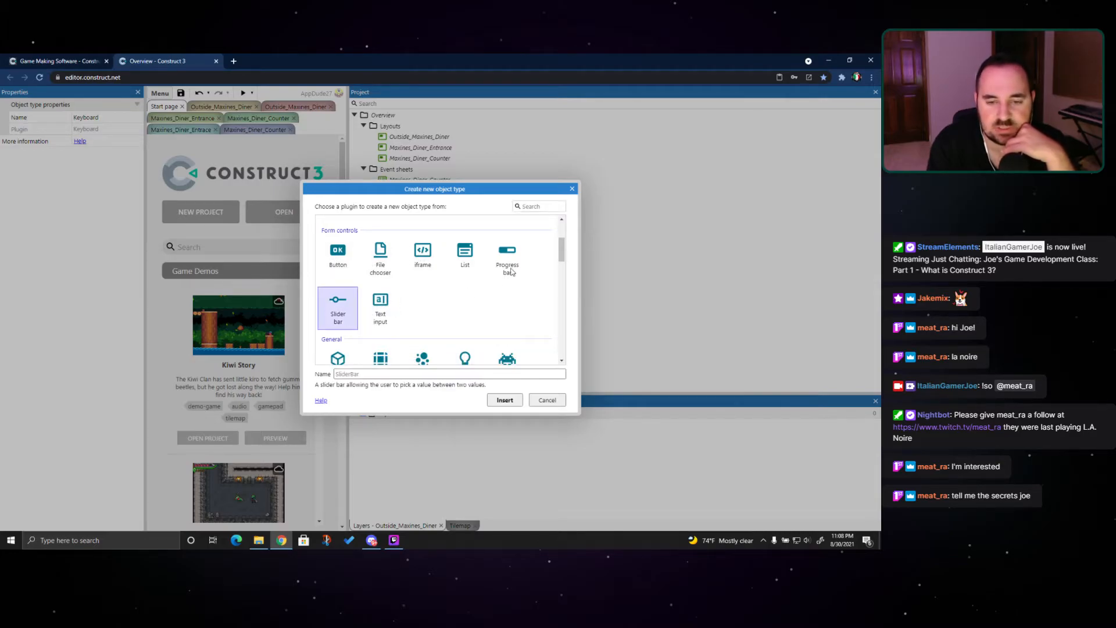
{"action": "left_click", "coordinate": [503, 272]}
Examine the General plugins for new object types, reading the descriptions of Sprite and Text
{"action": "scroll", "coordinate": [424, 302], "scroll_direction": "down", "scroll_amount": 3}
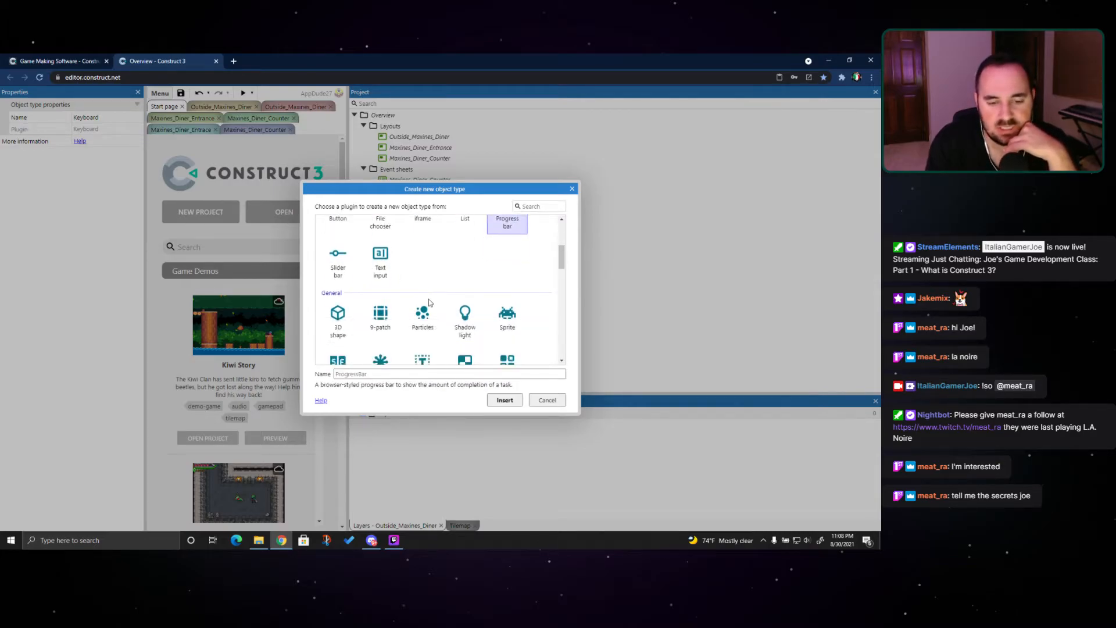
{"action": "scroll", "coordinate": [428, 296], "scroll_direction": "down", "scroll_amount": 1}
{"action": "scroll", "coordinate": [463, 288], "scroll_direction": "up", "scroll_amount": 1}
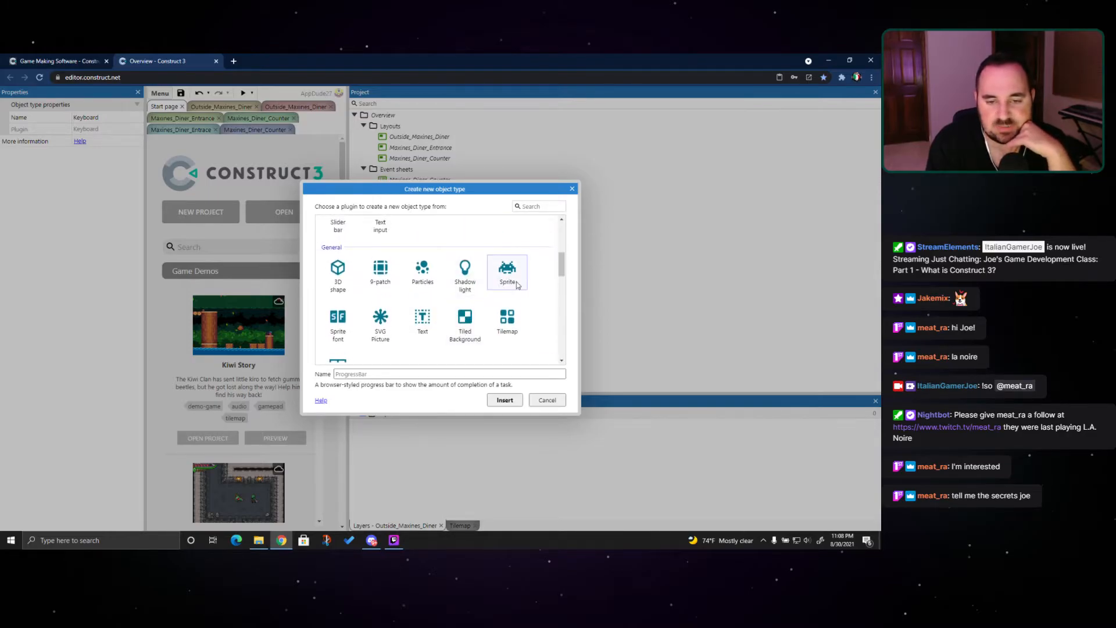
{"action": "left_click", "coordinate": [514, 284]}
{"action": "scroll", "coordinate": [497, 279], "scroll_direction": "down", "scroll_amount": 1}
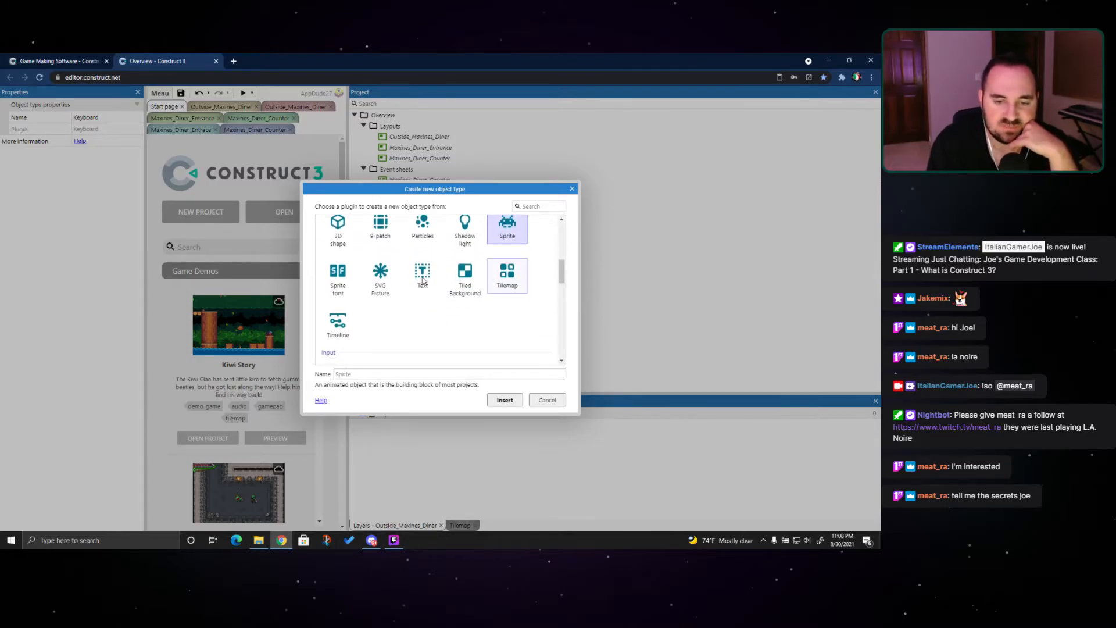
{"action": "left_click", "coordinate": [420, 278]}
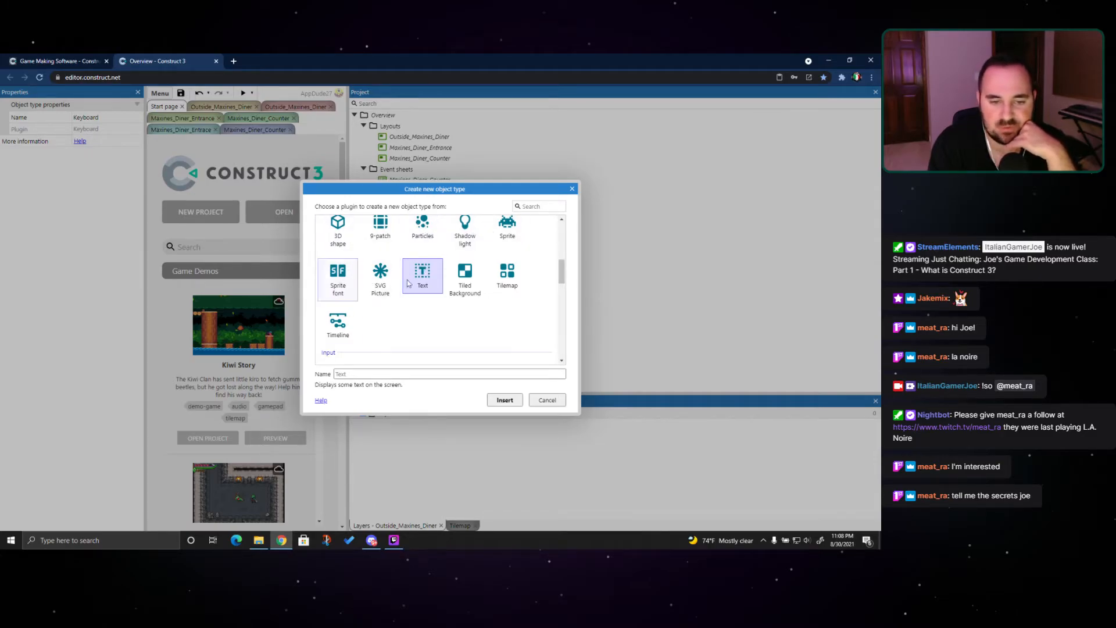
{"action": "scroll", "coordinate": [411, 275], "scroll_direction": "down", "scroll_amount": 2}
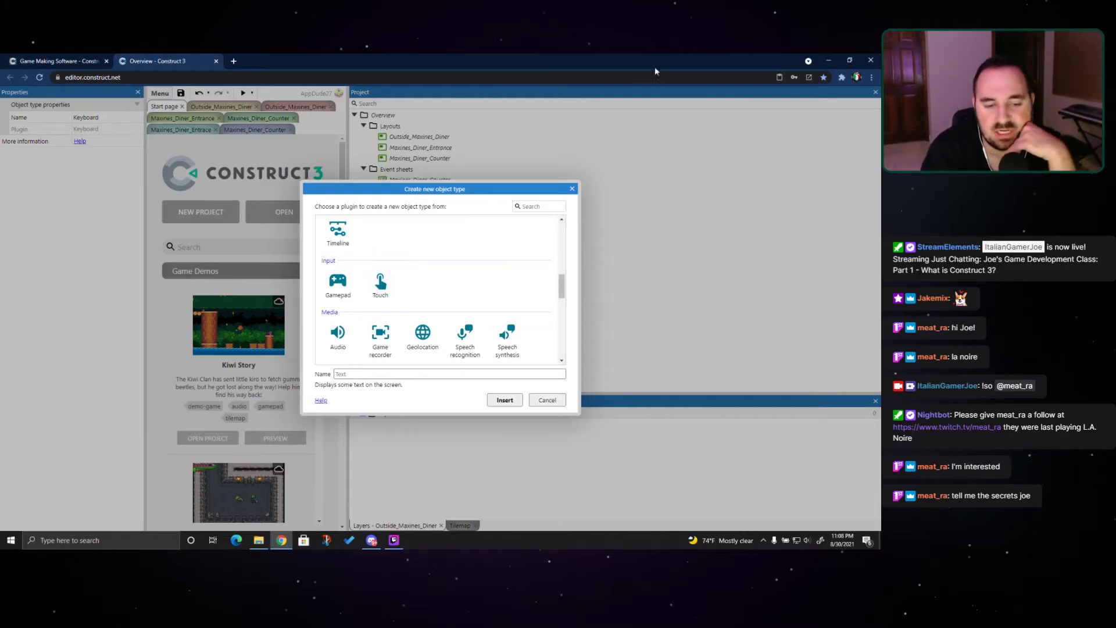
Read the descriptions of the Media plugins: Video, User Media, Game recorder, Geolocation, Speech recognition and Speech synthesis
{"action": "scroll", "coordinate": [384, 245], "scroll_direction": "down", "scroll_amount": 1}
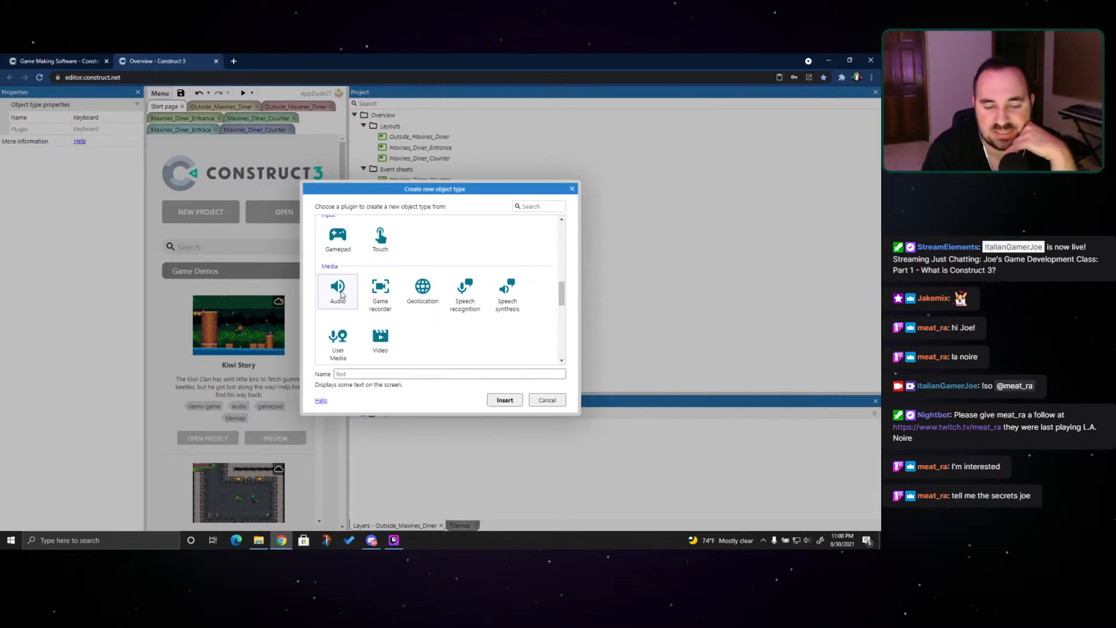
{"action": "left_click", "coordinate": [381, 340]}
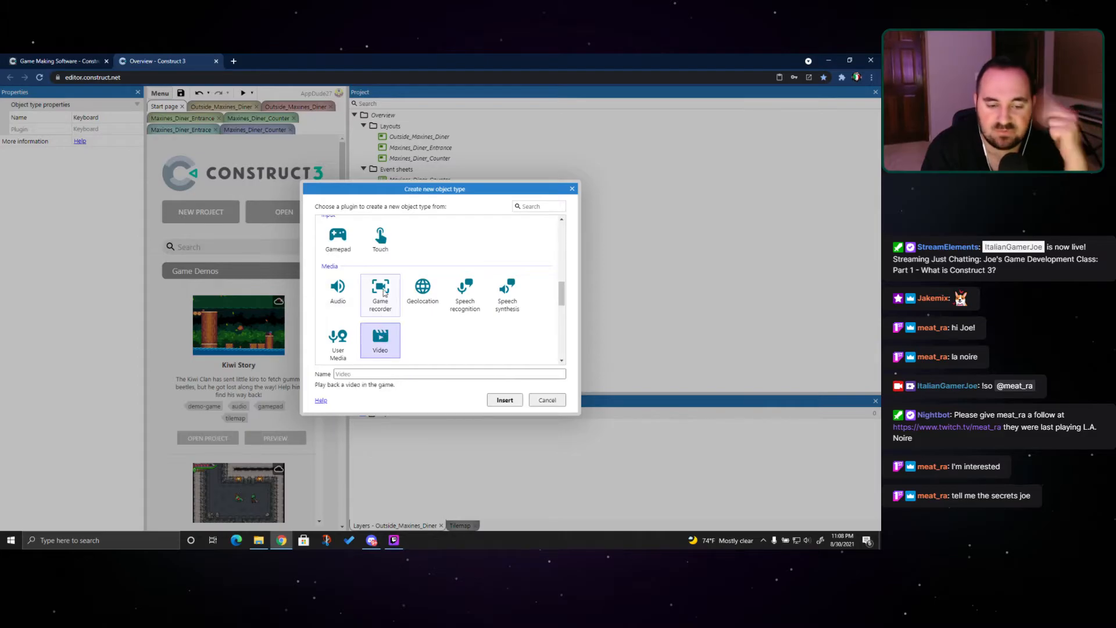
{"action": "scroll", "coordinate": [406, 260], "scroll_direction": "down", "scroll_amount": 1}
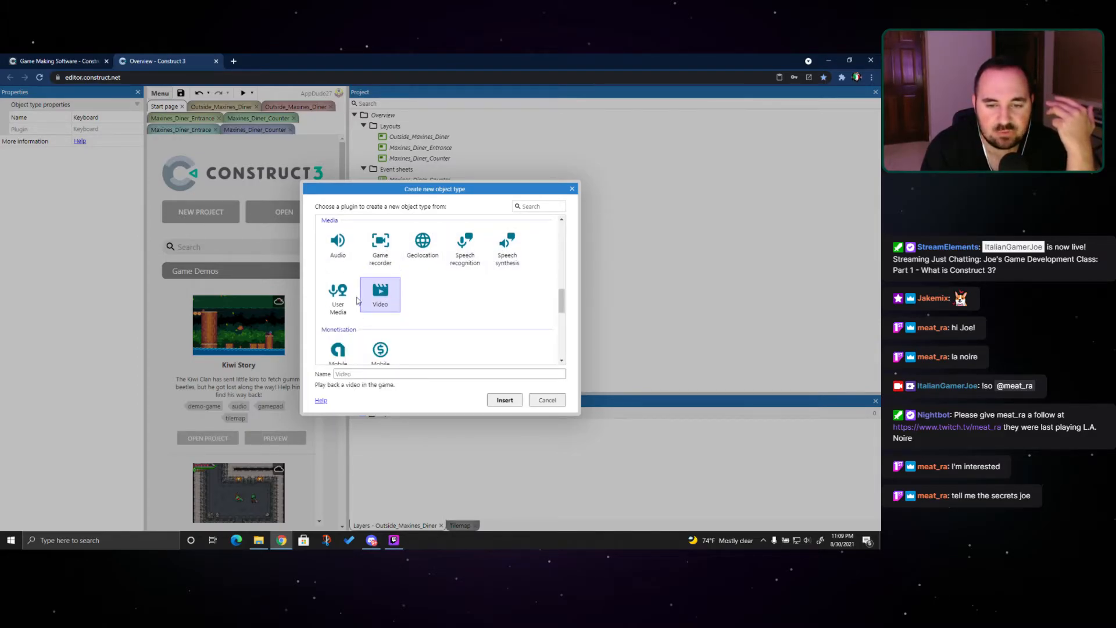
{"action": "left_click", "coordinate": [338, 296]}
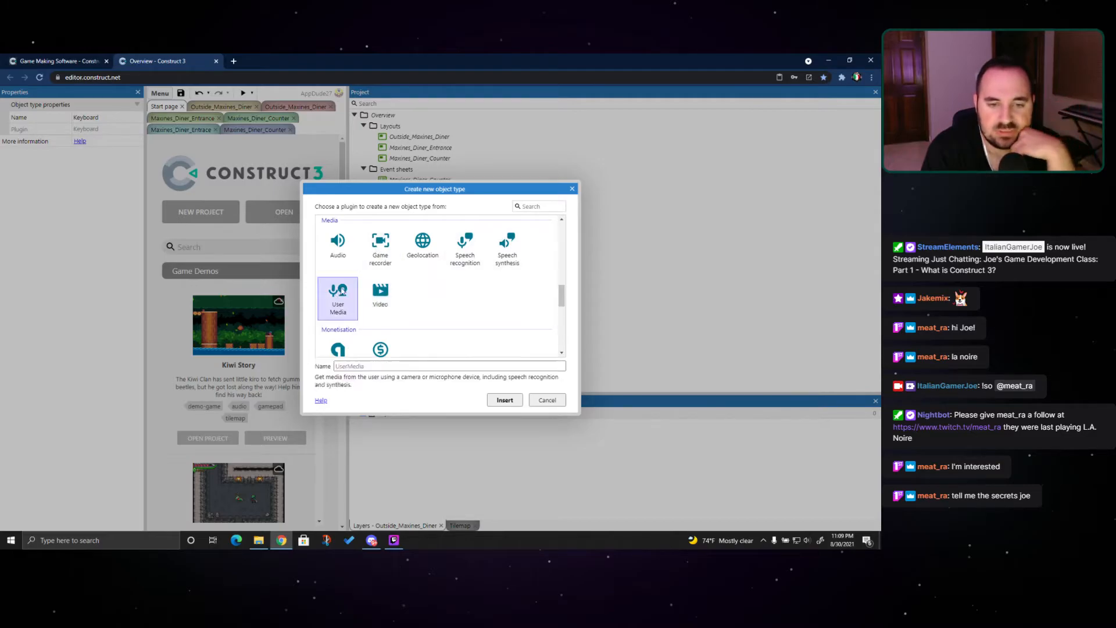
{"action": "left_click", "coordinate": [381, 247]}
{"action": "left_click", "coordinate": [413, 251]}
{"action": "left_click", "coordinate": [464, 247]}
{"action": "left_click", "coordinate": [509, 247]}
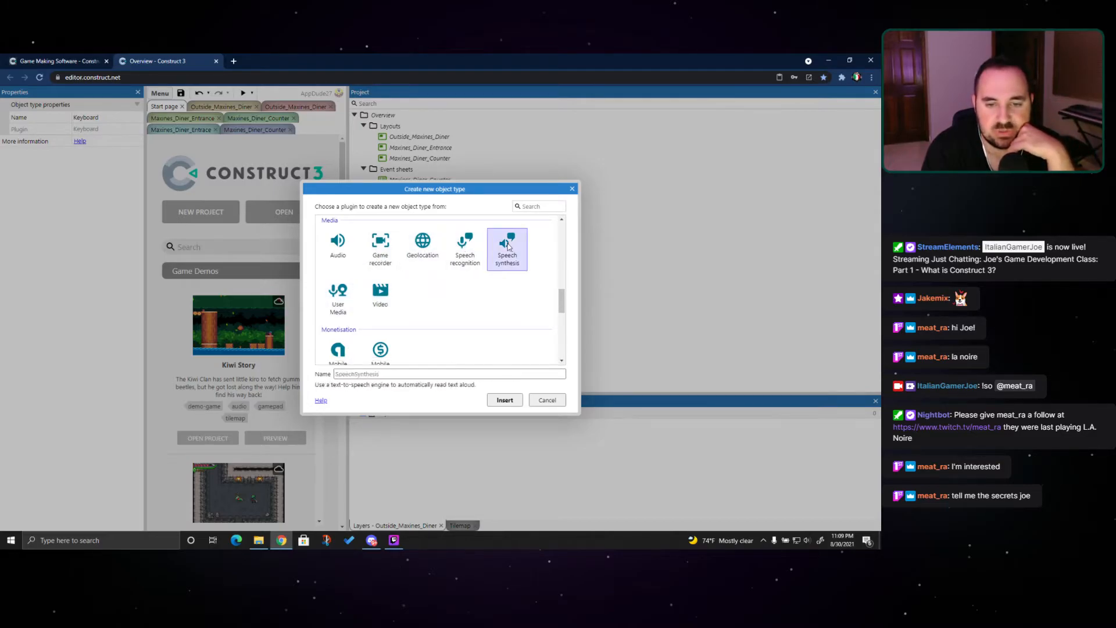
{"action": "left_click", "coordinate": [410, 239]}
Read the descriptions of the Monetisation plugins, Mobile advert and Mobile IAP
{"action": "scroll", "coordinate": [407, 274], "scroll_direction": "down", "scroll_amount": 3}
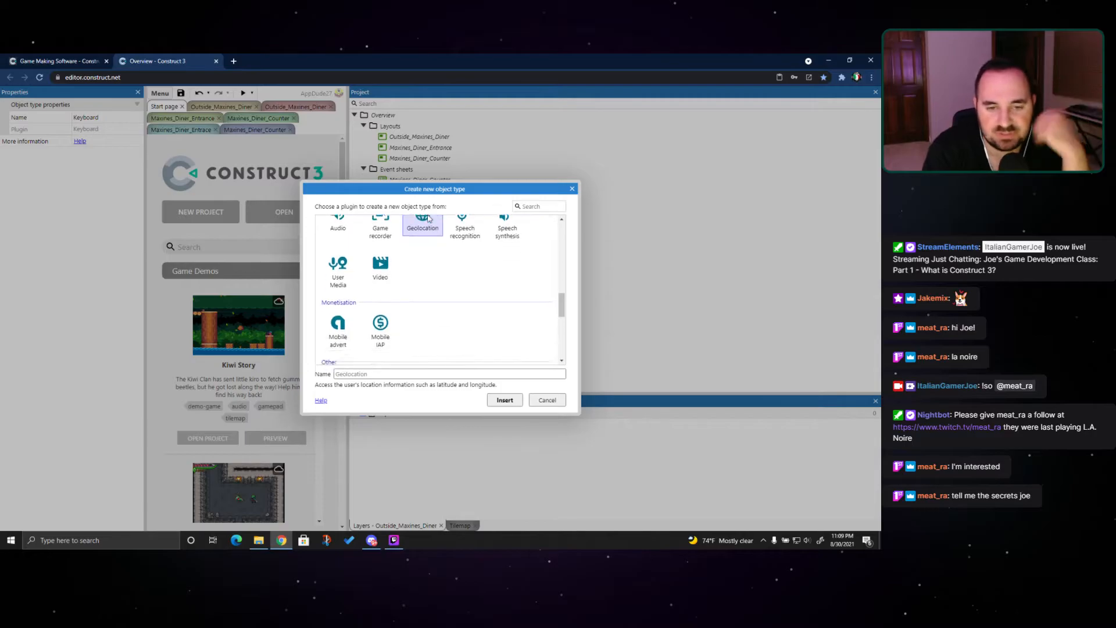
{"action": "left_click", "coordinate": [338, 264]}
{"action": "left_click", "coordinate": [380, 264]}
{"action": "left_click", "coordinate": [338, 265]}
{"action": "left_click", "coordinate": [381, 265]}
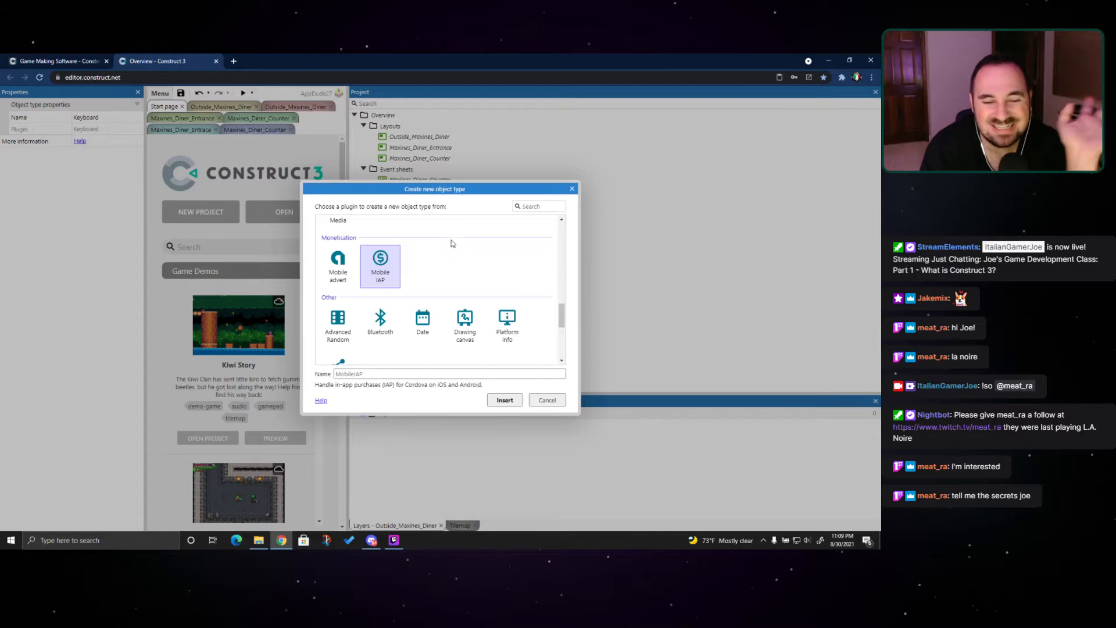
Examine the Other plugins such as Advanced Random, Date, Drawing canvas, Share and Bluetooth, plus the Platform specific and Web plugins
{"action": "scroll", "coordinate": [451, 239], "scroll_direction": "down", "scroll_amount": 1}
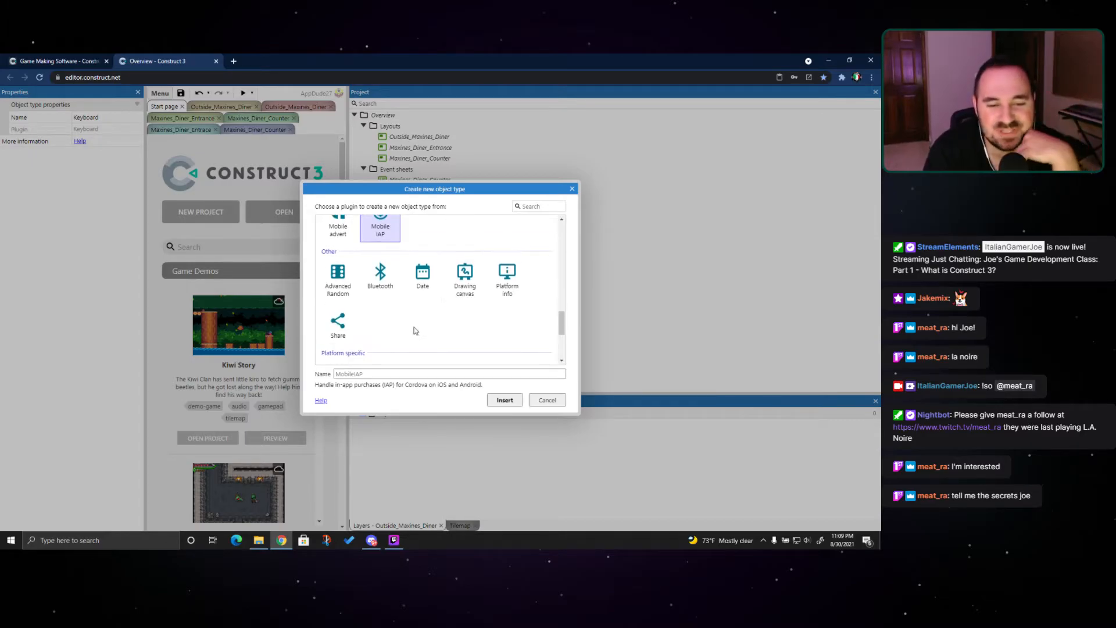
{"action": "left_click", "coordinate": [342, 279]}
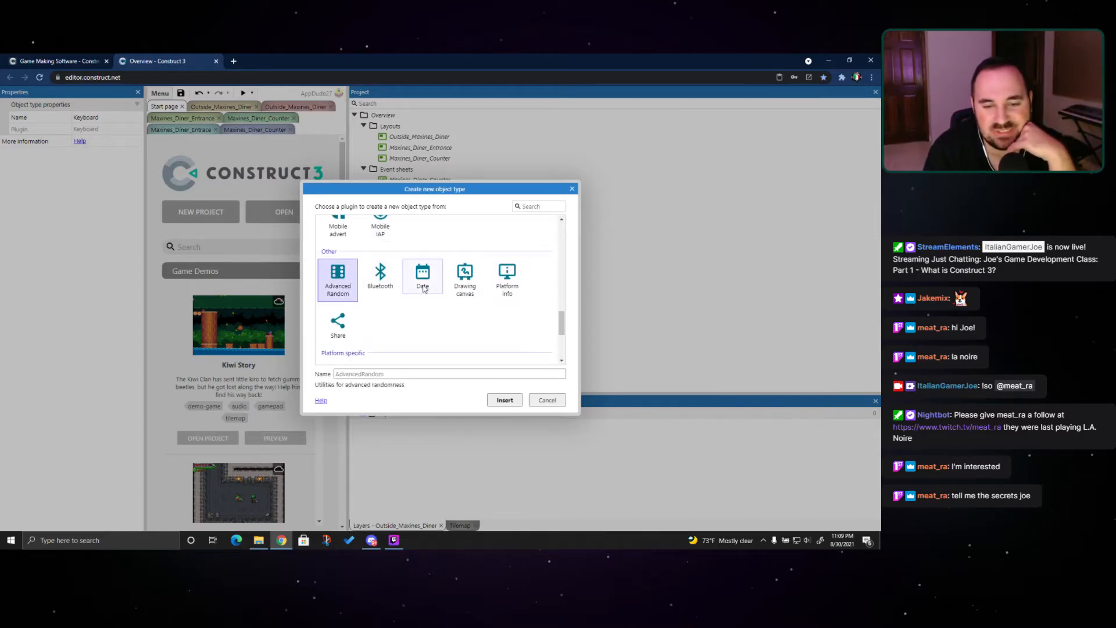
{"action": "left_click", "coordinate": [423, 278]}
{"action": "left_click", "coordinate": [461, 285]}
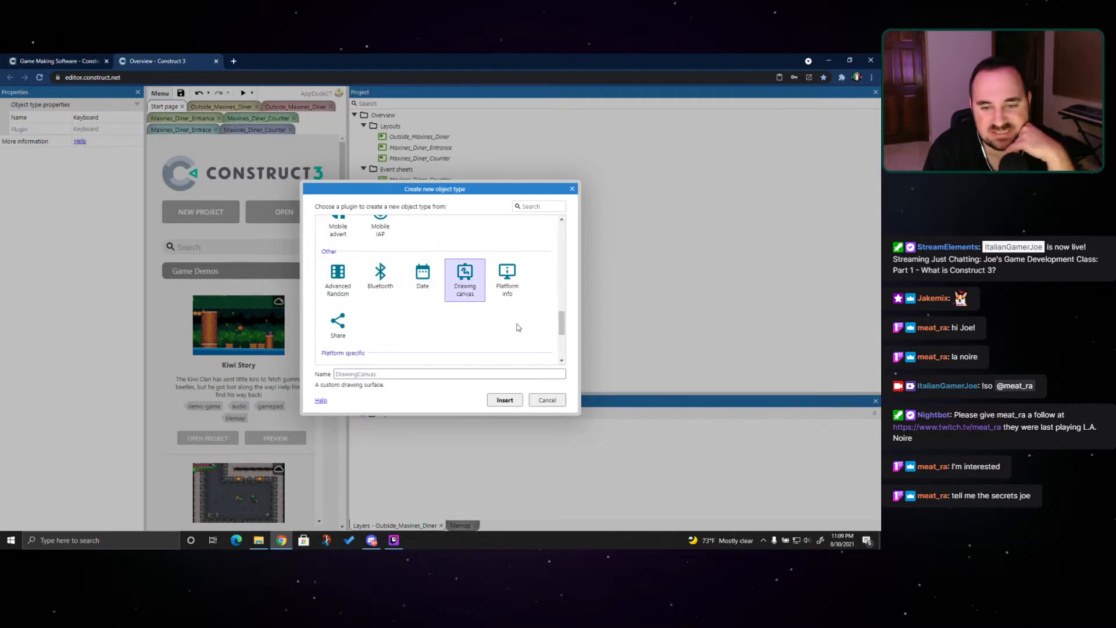
{"action": "left_click", "coordinate": [347, 327]}
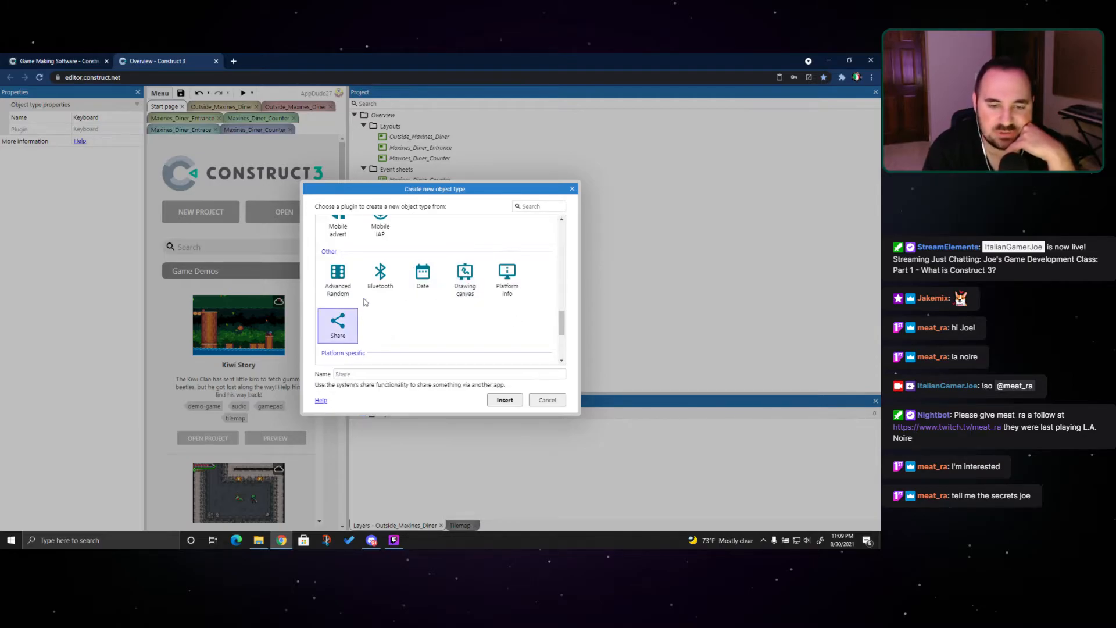
{"action": "left_click", "coordinate": [379, 282]}
{"action": "left_click", "coordinate": [338, 278]}
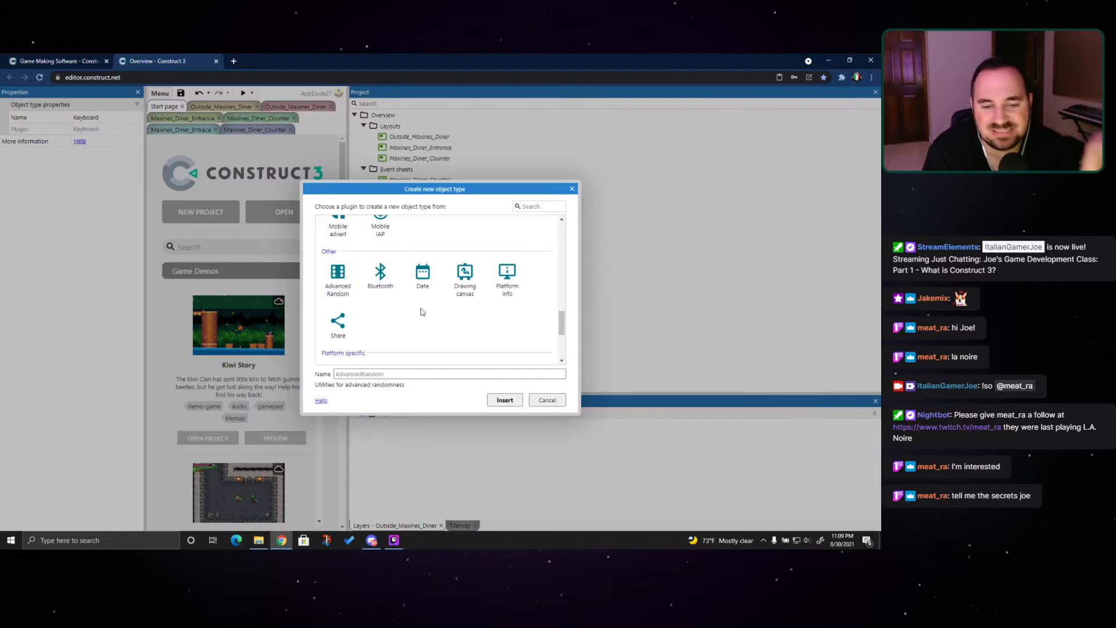
{"action": "scroll", "coordinate": [433, 328], "scroll_direction": "down", "scroll_amount": 3}
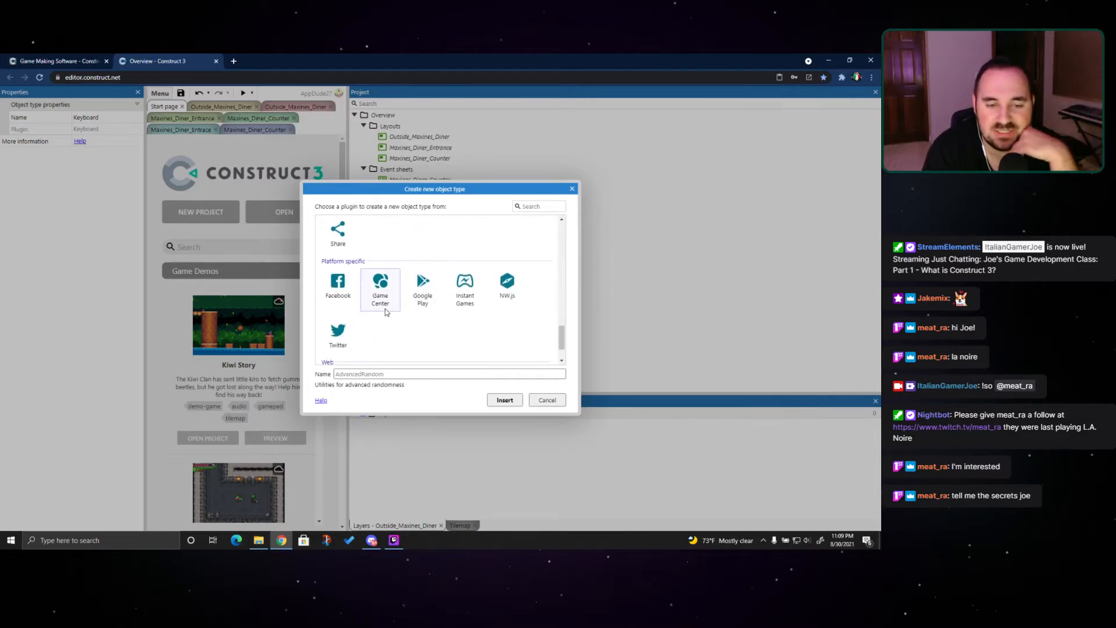
{"action": "scroll", "coordinate": [347, 274], "scroll_direction": "up", "scroll_amount": 1}
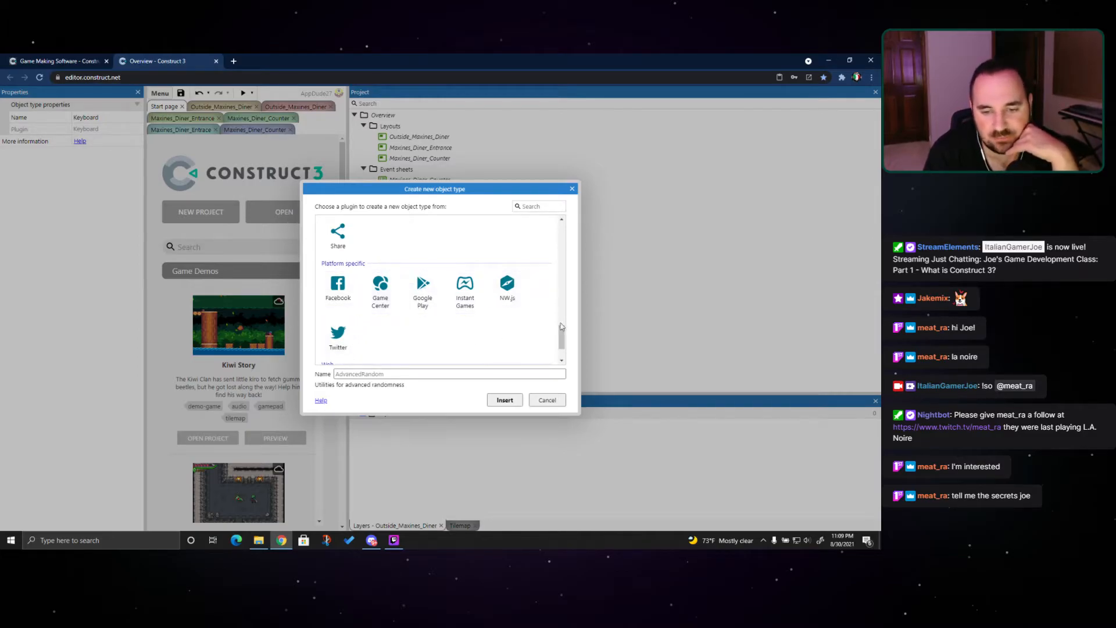
{"action": "scroll", "coordinate": [529, 316], "scroll_direction": "down", "scroll_amount": 1}
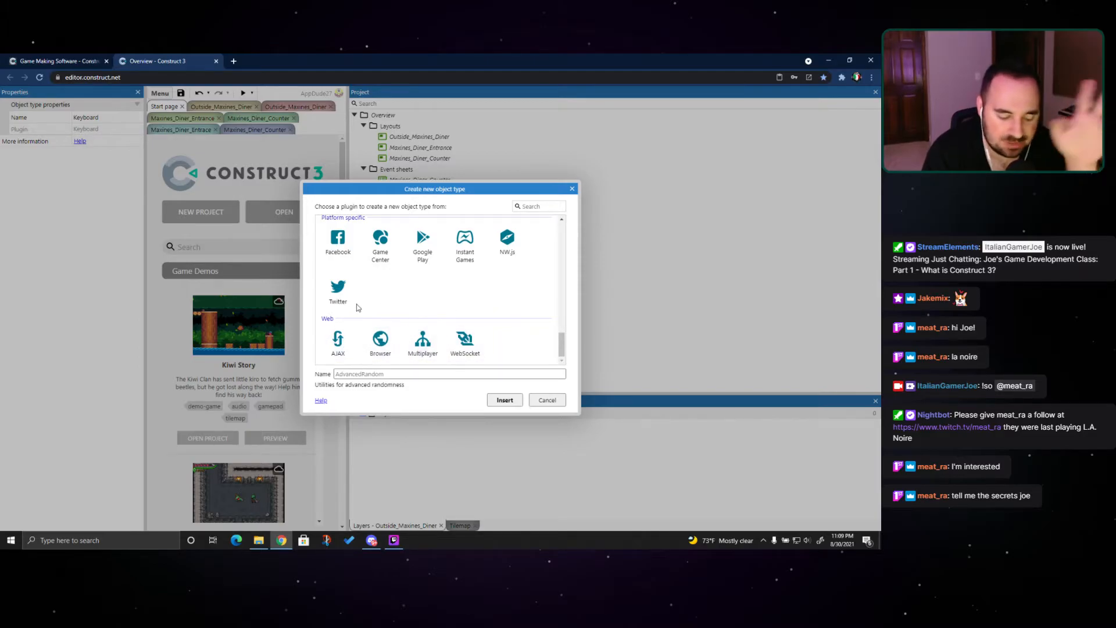
Review the plugin categories for new object types, from Data & storage through Media, and close the list without inserting anything
{"action": "scroll", "coordinate": [401, 305], "scroll_direction": "up", "scroll_amount": 5}
{"action": "scroll", "coordinate": [422, 314], "scroll_direction": "up", "scroll_amount": 6}
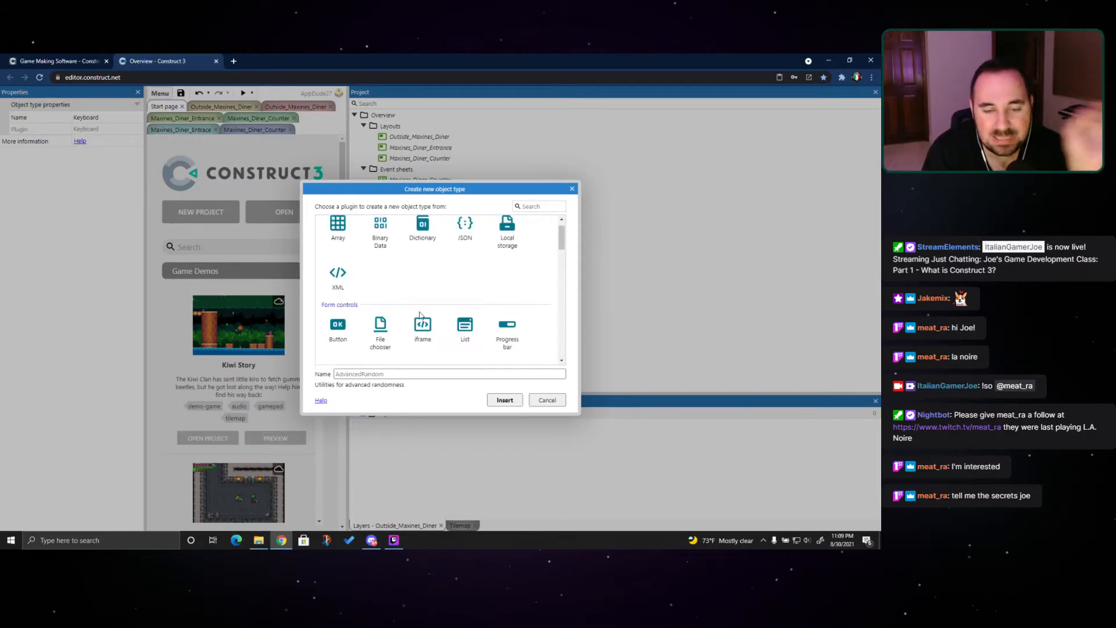
{"action": "scroll", "coordinate": [455, 296], "scroll_direction": "down", "scroll_amount": 1}
{"action": "scroll", "coordinate": [454, 296], "scroll_direction": "down", "scroll_amount": 3}
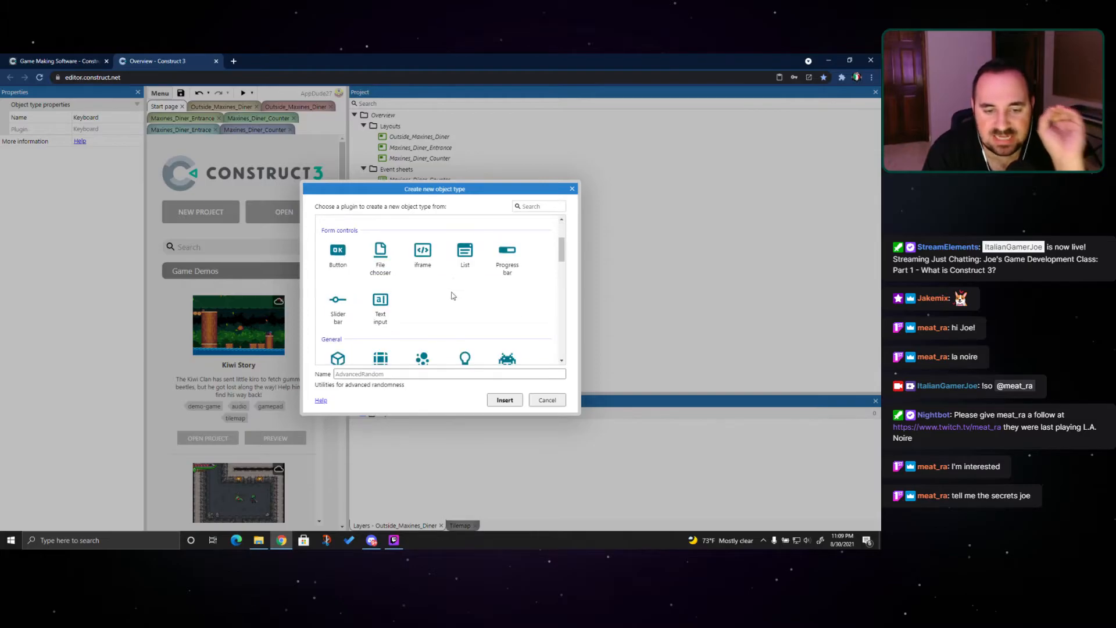
{"action": "scroll", "coordinate": [436, 293], "scroll_direction": "down", "scroll_amount": 1}
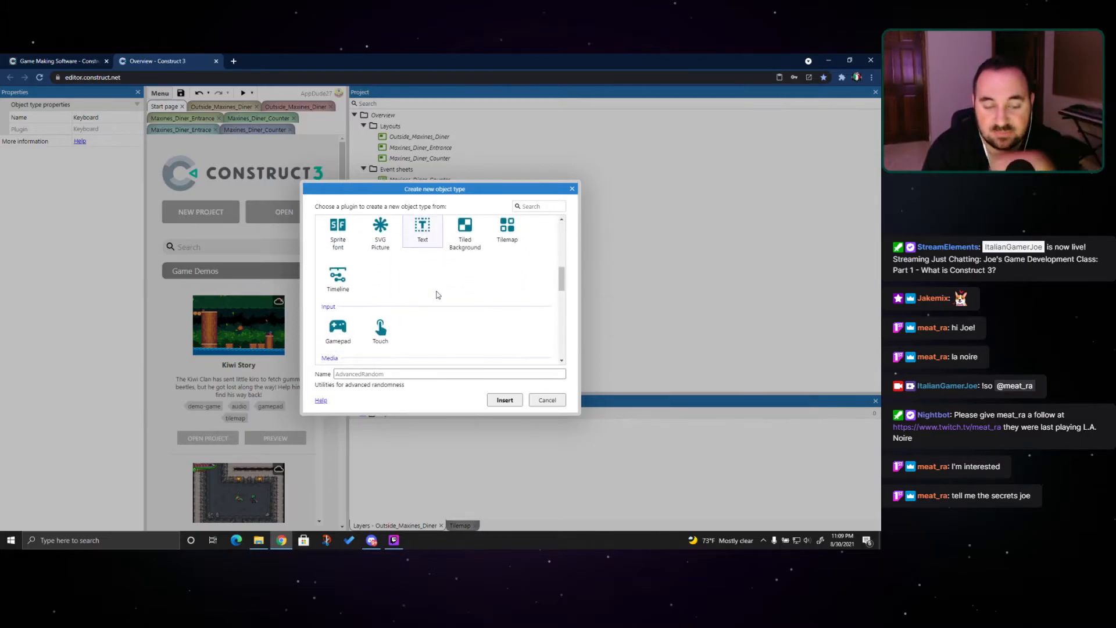
{"action": "left_click_drag", "start_coordinate": [380, 189], "coordinate": [143, 187]}
{"action": "left_click_drag", "start_coordinate": [265, 194], "coordinate": [526, 185]}
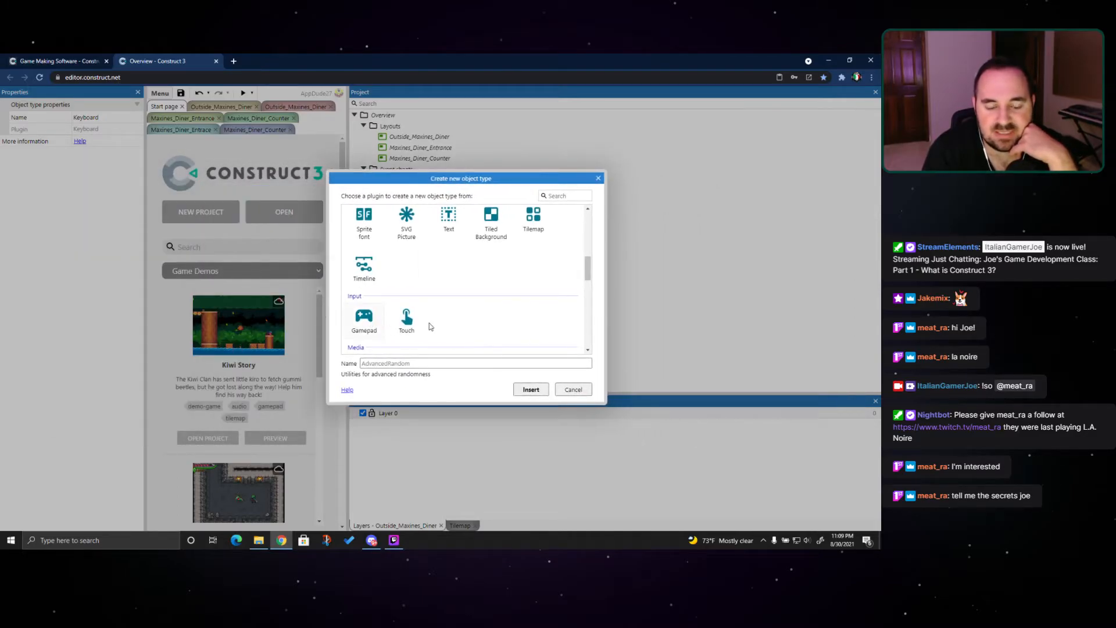
{"action": "scroll", "coordinate": [487, 294], "scroll_direction": "up", "scroll_amount": 5}
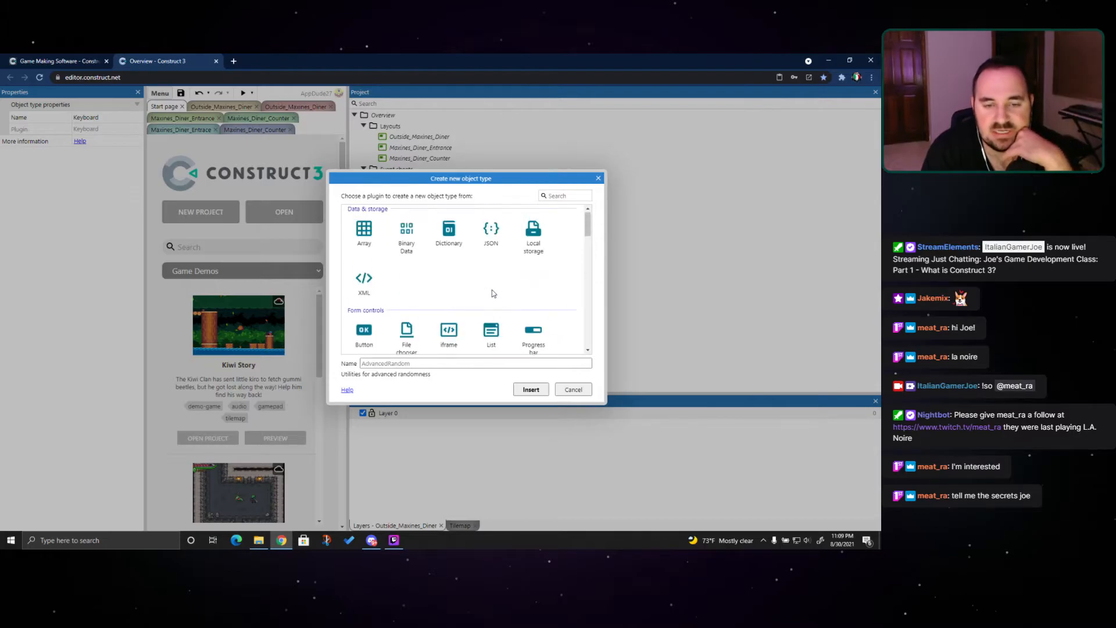
{"action": "scroll", "coordinate": [492, 291], "scroll_direction": "down", "scroll_amount": 3}
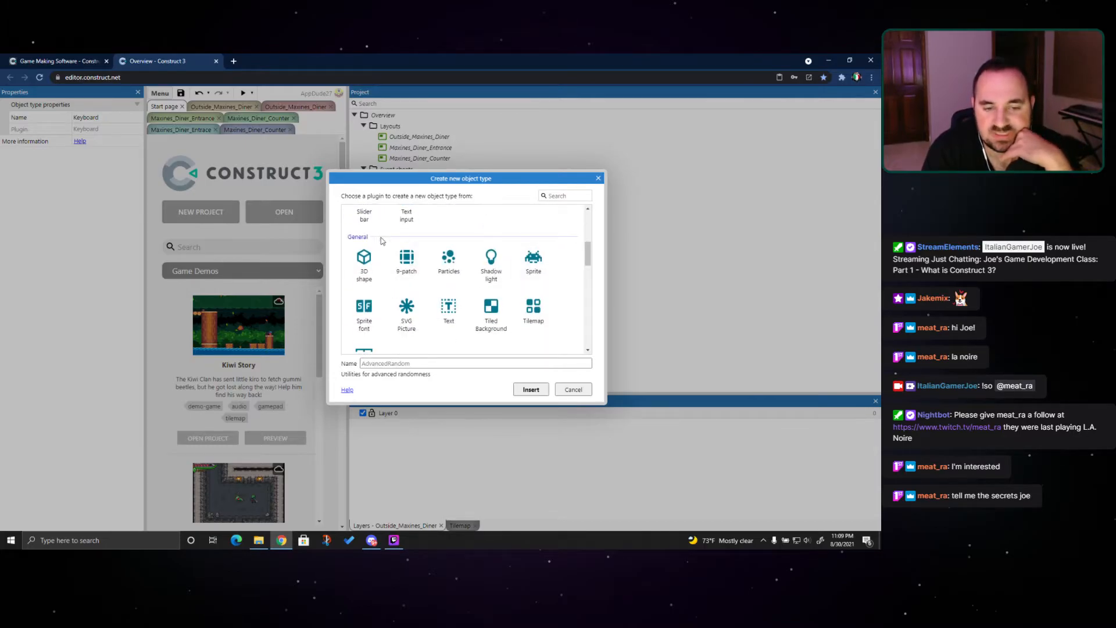
{"action": "scroll", "coordinate": [494, 261], "scroll_direction": "down", "scroll_amount": 1}
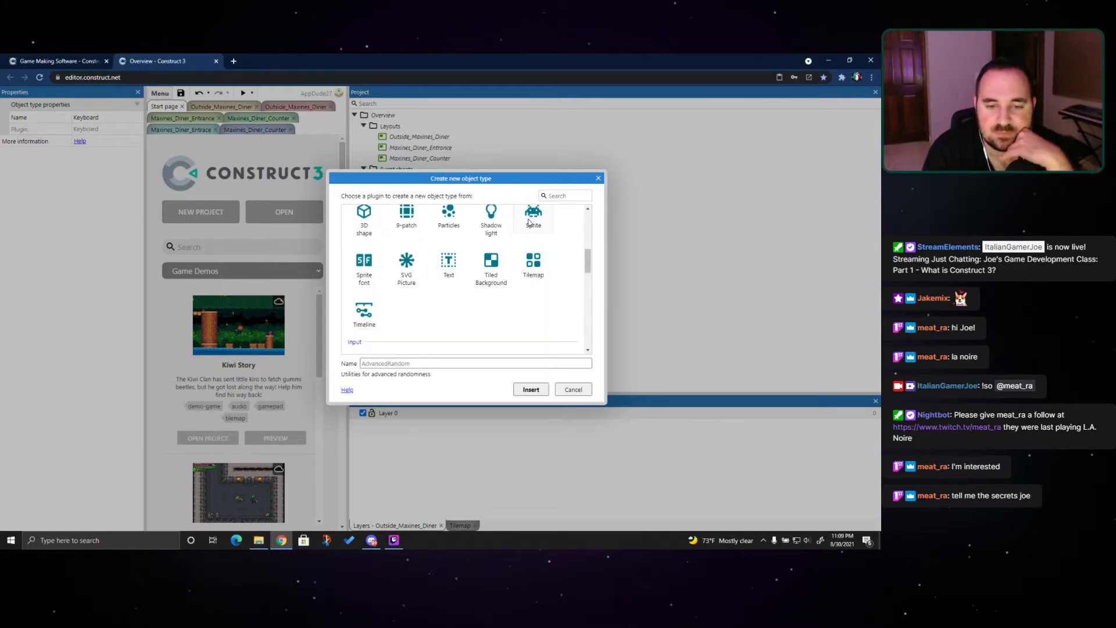
{"action": "scroll", "coordinate": [455, 269], "scroll_direction": "up", "scroll_amount": 4}
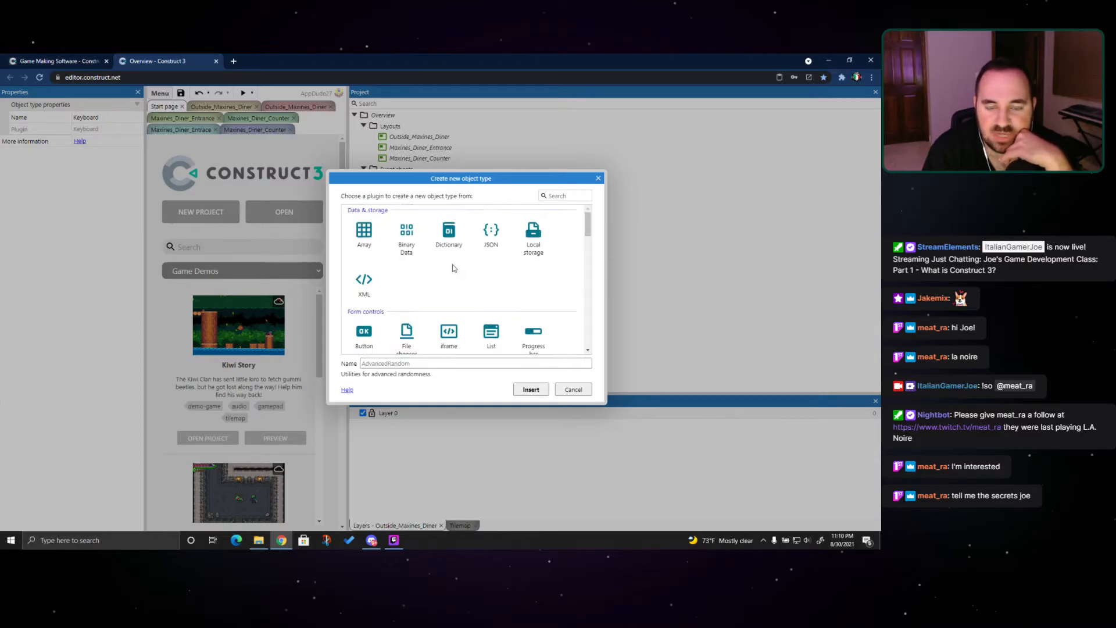
{"action": "scroll", "coordinate": [452, 267], "scroll_direction": "down", "scroll_amount": 1}
{"action": "scroll", "coordinate": [512, 260], "scroll_direction": "up", "scroll_amount": 1}
{"action": "scroll", "coordinate": [506, 259], "scroll_direction": "down", "scroll_amount": 3}
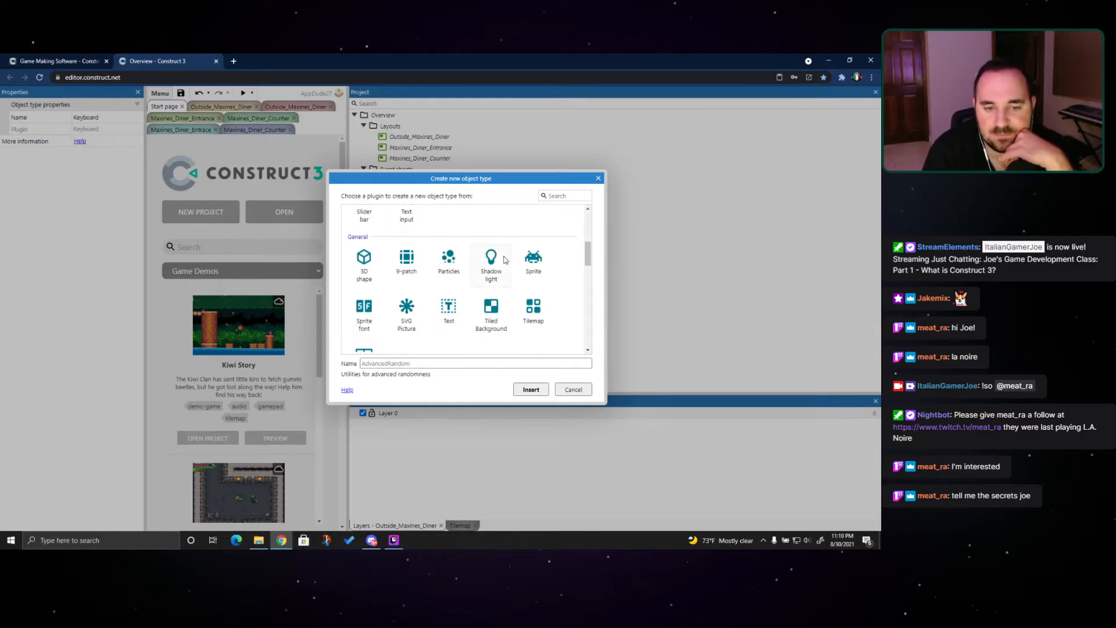
{"action": "scroll", "coordinate": [492, 256], "scroll_direction": "up", "scroll_amount": 4}
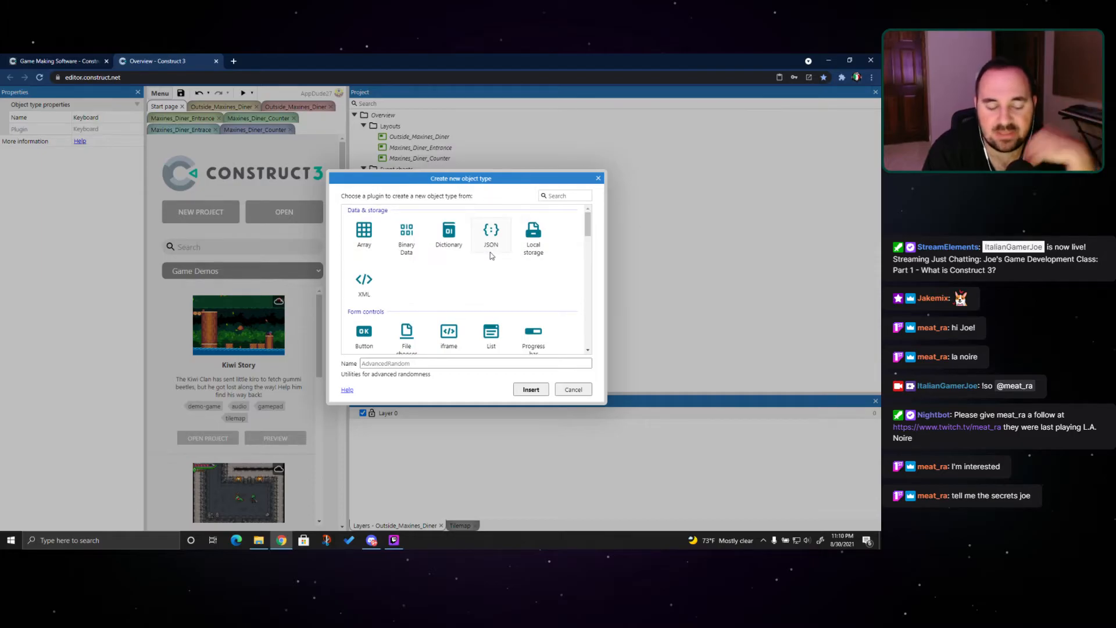
{"action": "scroll", "coordinate": [489, 257], "scroll_direction": "down", "scroll_amount": 6}
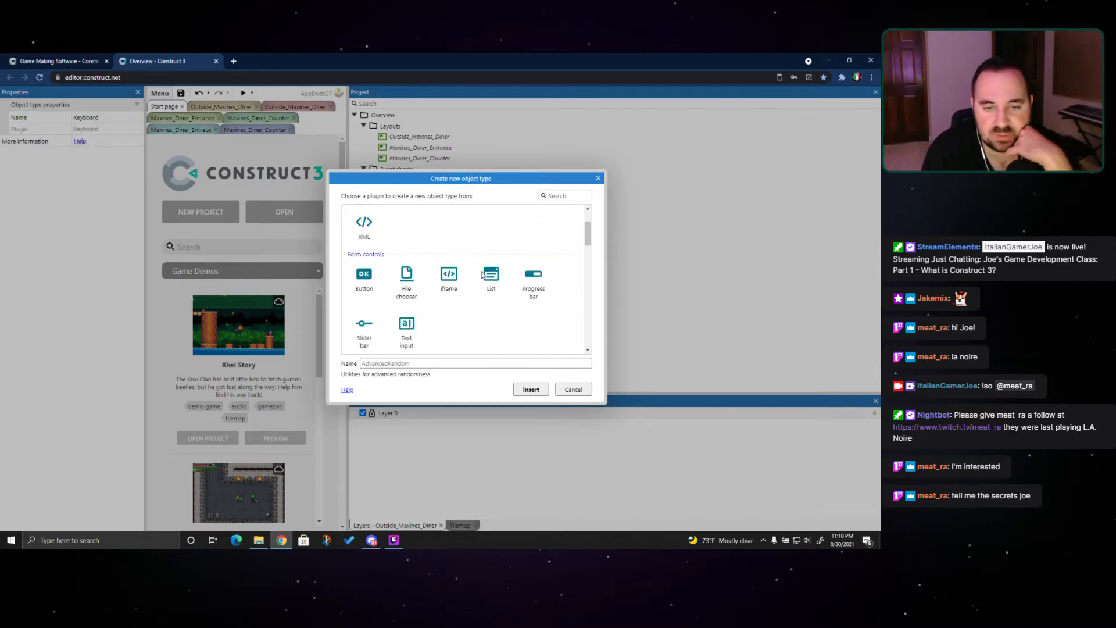
{"action": "scroll", "coordinate": [478, 274], "scroll_direction": "down", "scroll_amount": 4}
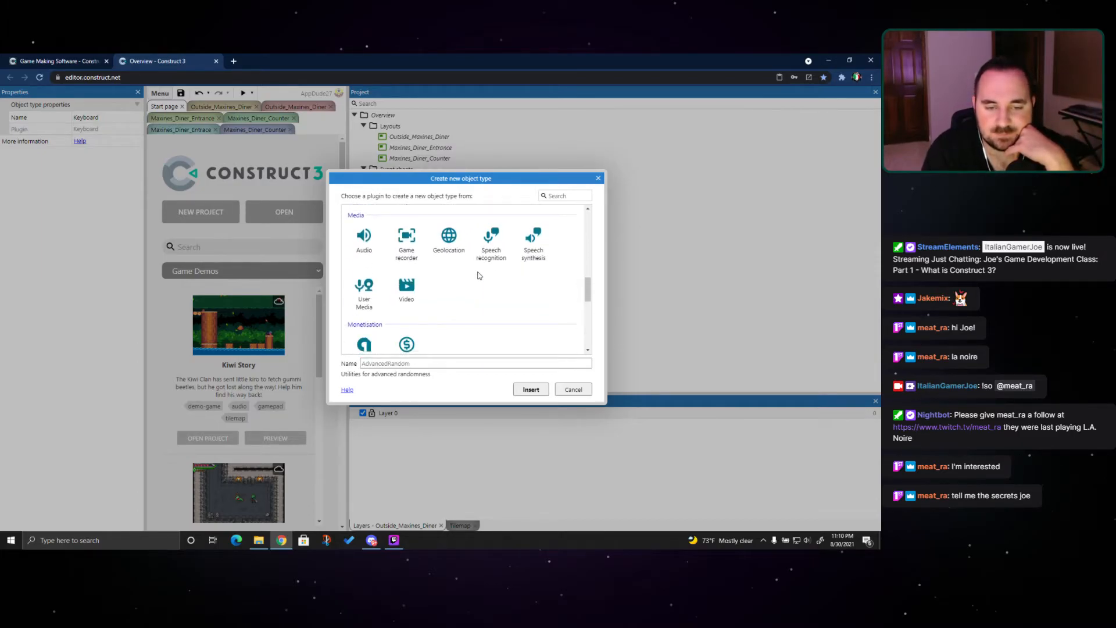
{"action": "left_click", "coordinate": [573, 389]}
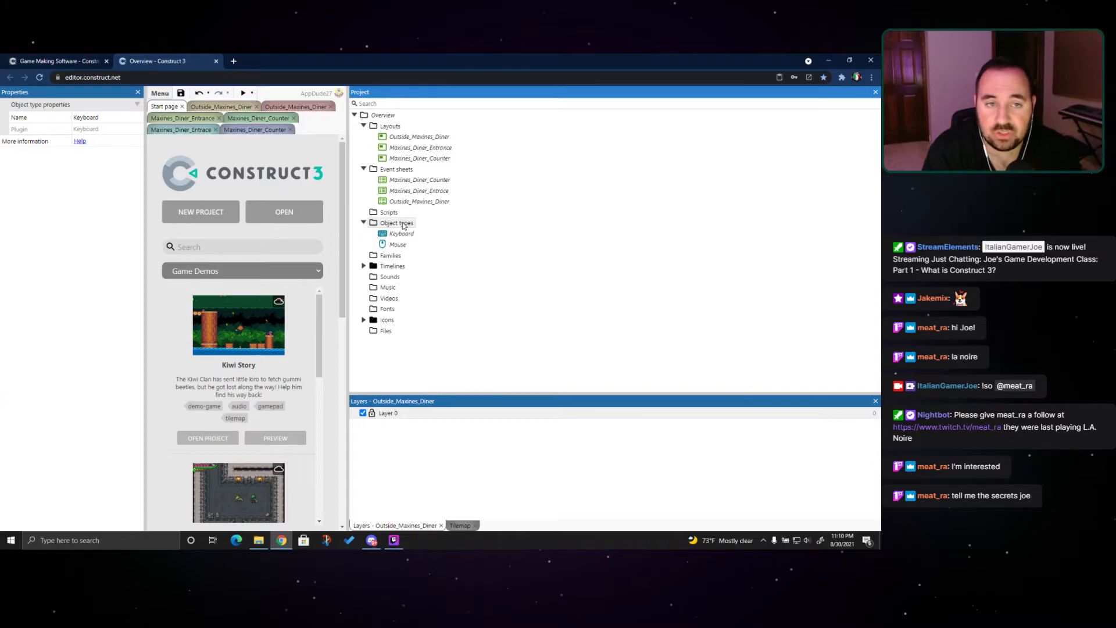
Widen the main editing area, view the dialog for adding a family of object types, and close it without adding one
{"action": "left_click_drag", "start_coordinate": [453, 206], "coordinate": [396, 205]}
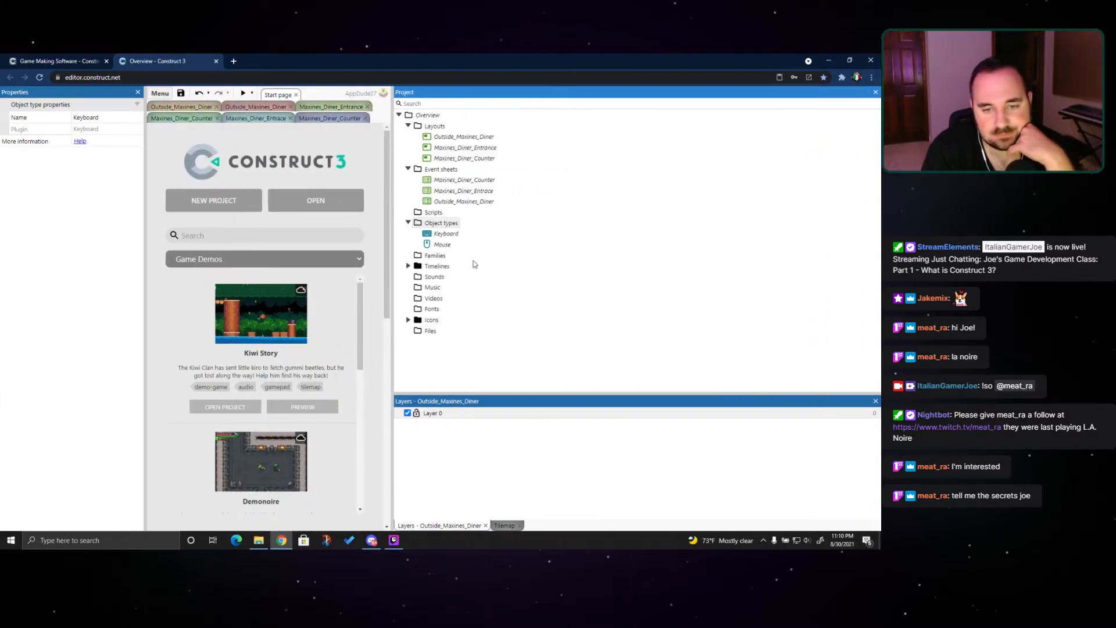
{"action": "right_click", "coordinate": [433, 256]}
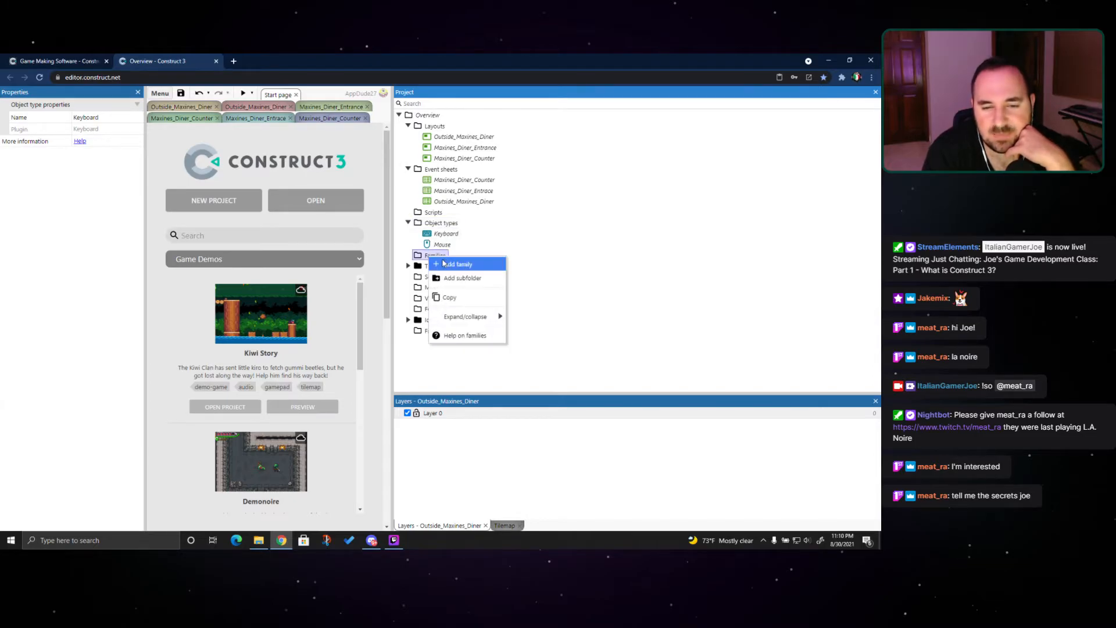
{"action": "left_click", "coordinate": [457, 264]}
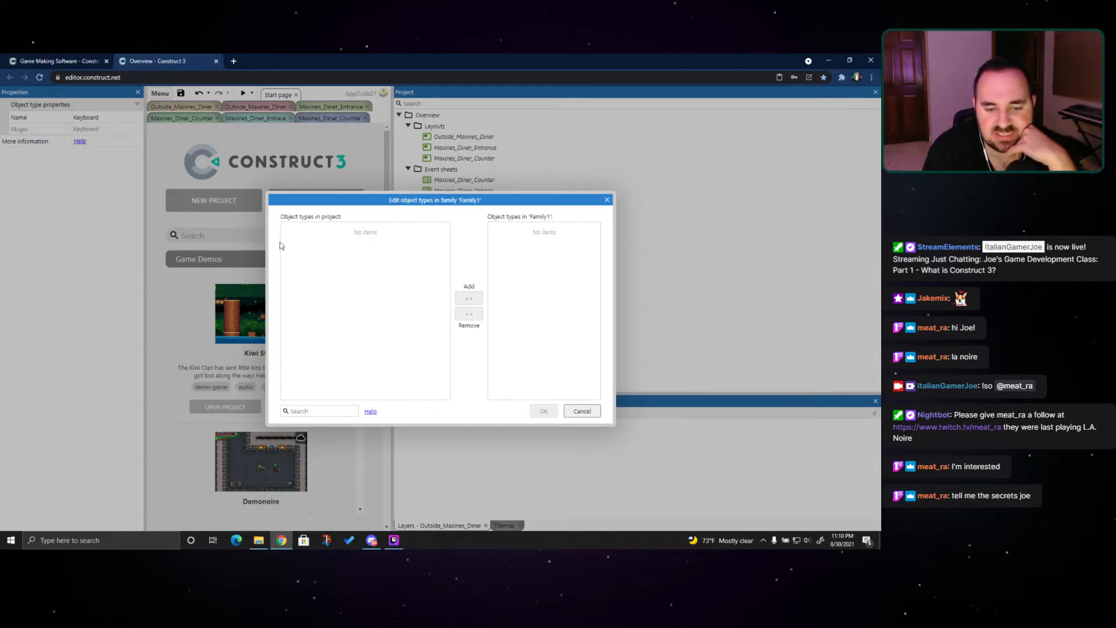
{"action": "left_click", "coordinate": [607, 201]}
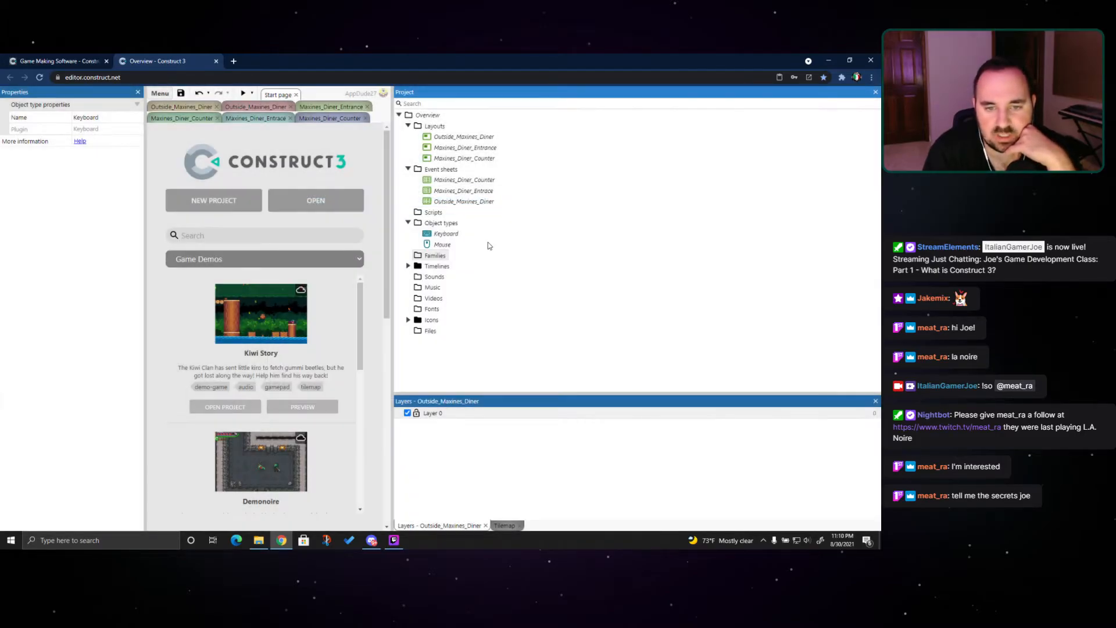
Expand the project's Timelines folder, view Timeline 1 in the timeline editor, and close that editor
{"action": "left_click", "coordinate": [408, 266]}
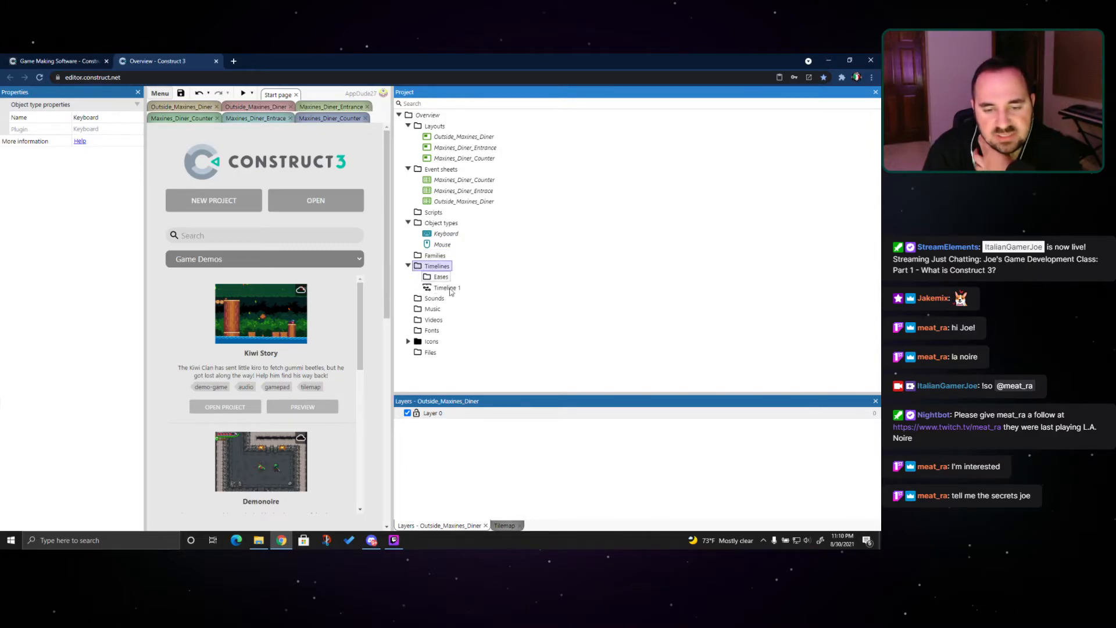
{"action": "double_click", "coordinate": [448, 288]}
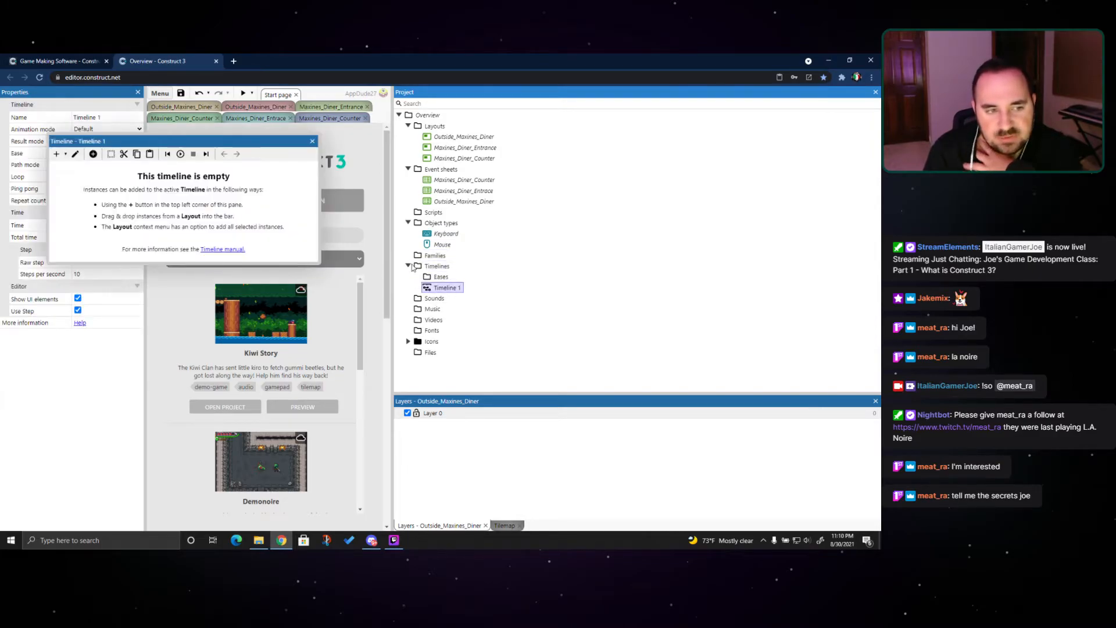
{"action": "left_click", "coordinate": [312, 142]}
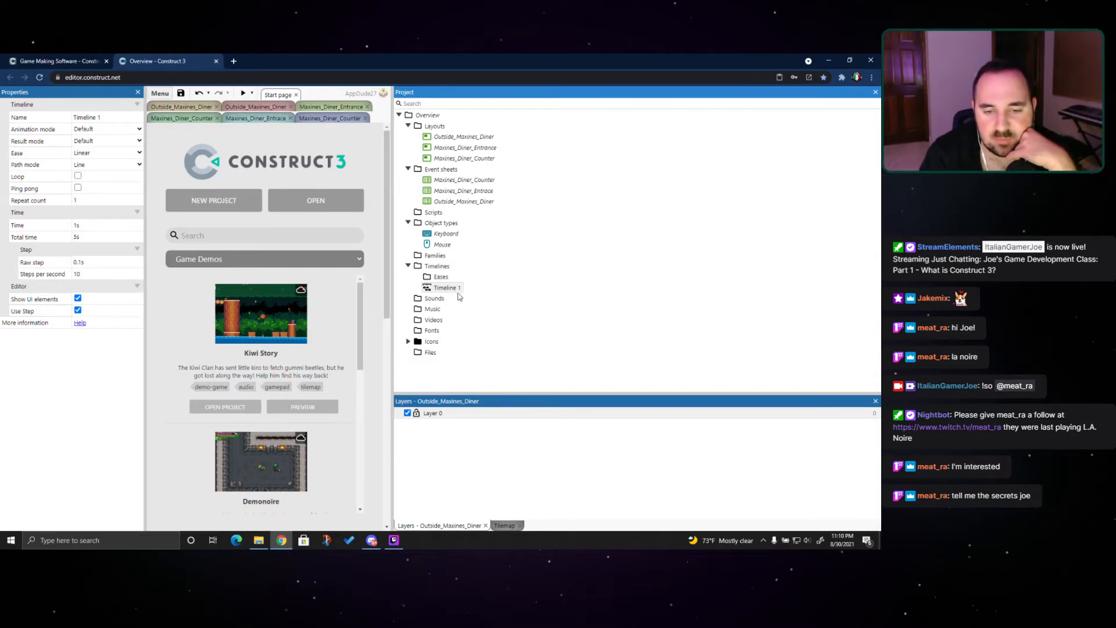
View the import dialogs for the project's Sounds and Music folders, closing each without importing audio
{"action": "right_click", "coordinate": [435, 299]}
{"action": "left_click", "coordinate": [448, 307]}
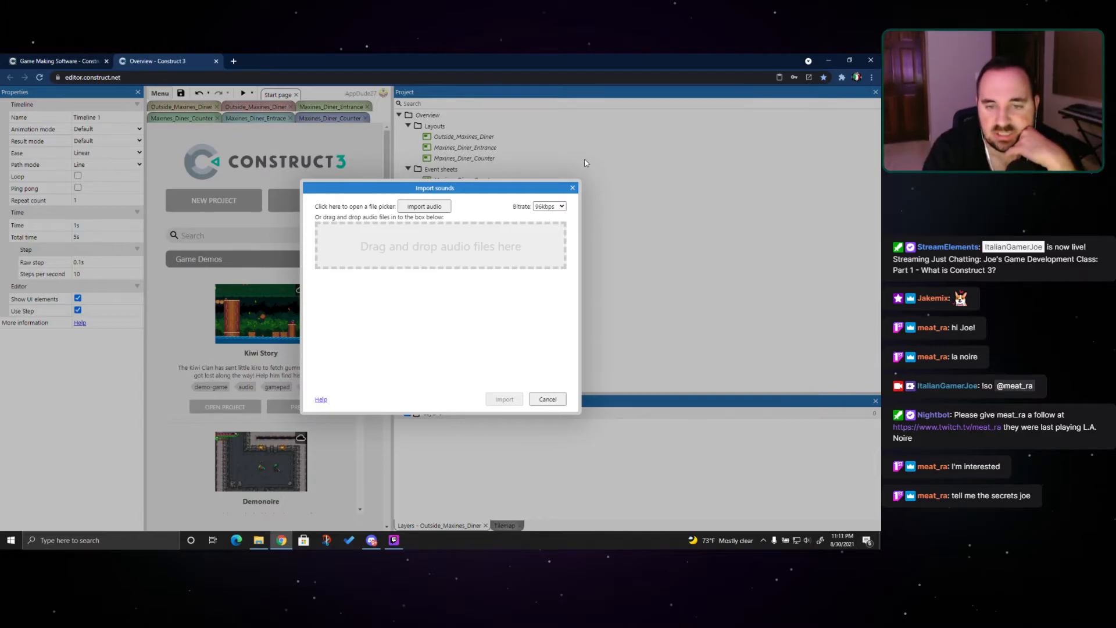
{"action": "left_click", "coordinate": [572, 187]}
{"action": "right_click", "coordinate": [432, 314]}
{"action": "left_click", "coordinate": [462, 320]}
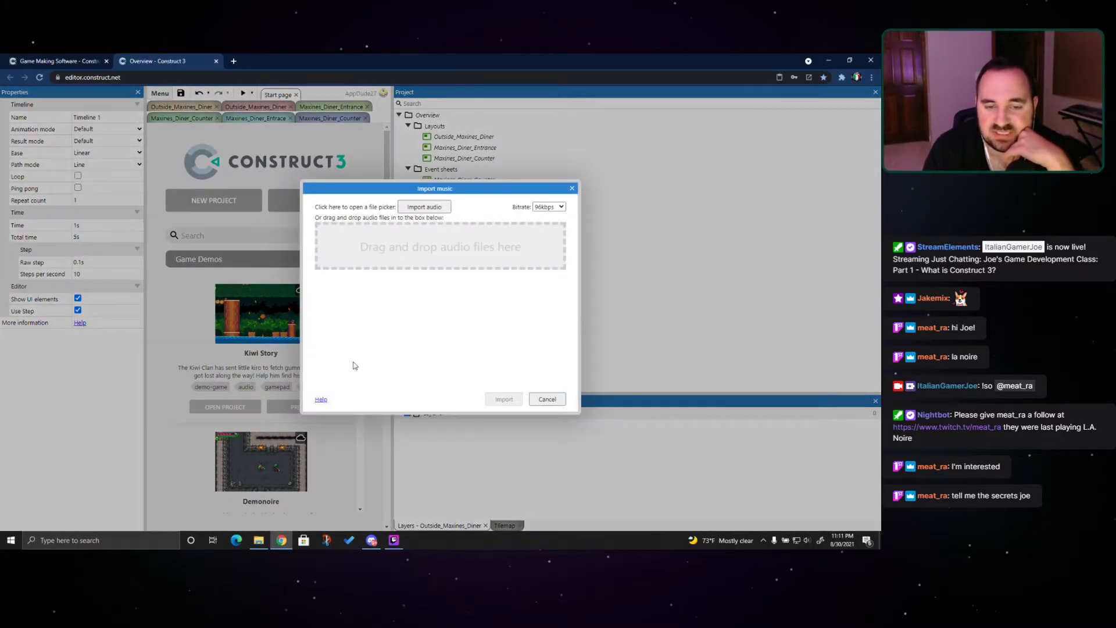
{"action": "left_click", "coordinate": [572, 188]}
View the import dialogs for the project's Videos and Fonts folders, closing each without importing files
{"action": "right_click", "coordinate": [433, 321]}
{"action": "left_click", "coordinate": [460, 329]}
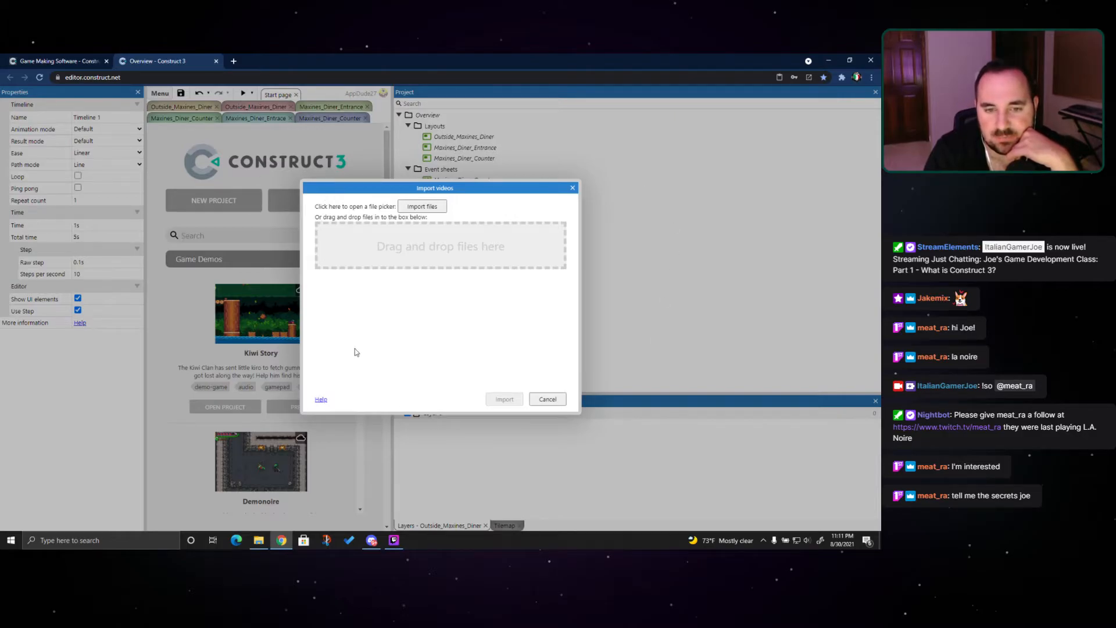
{"action": "left_click", "coordinate": [573, 188]}
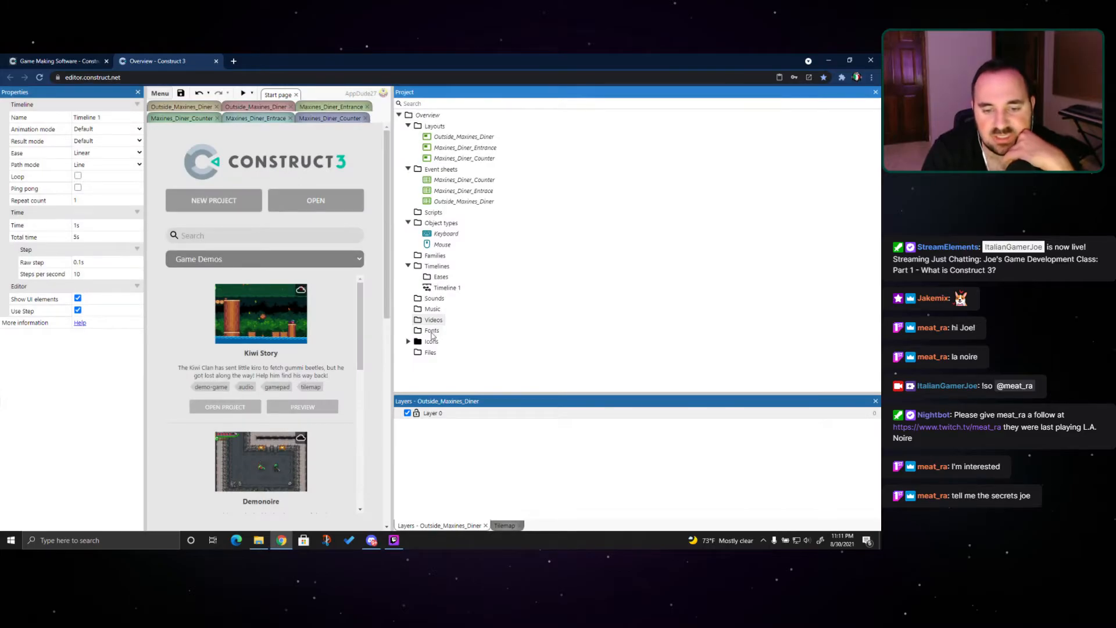
{"action": "right_click", "coordinate": [433, 332]}
{"action": "left_click", "coordinate": [456, 339]}
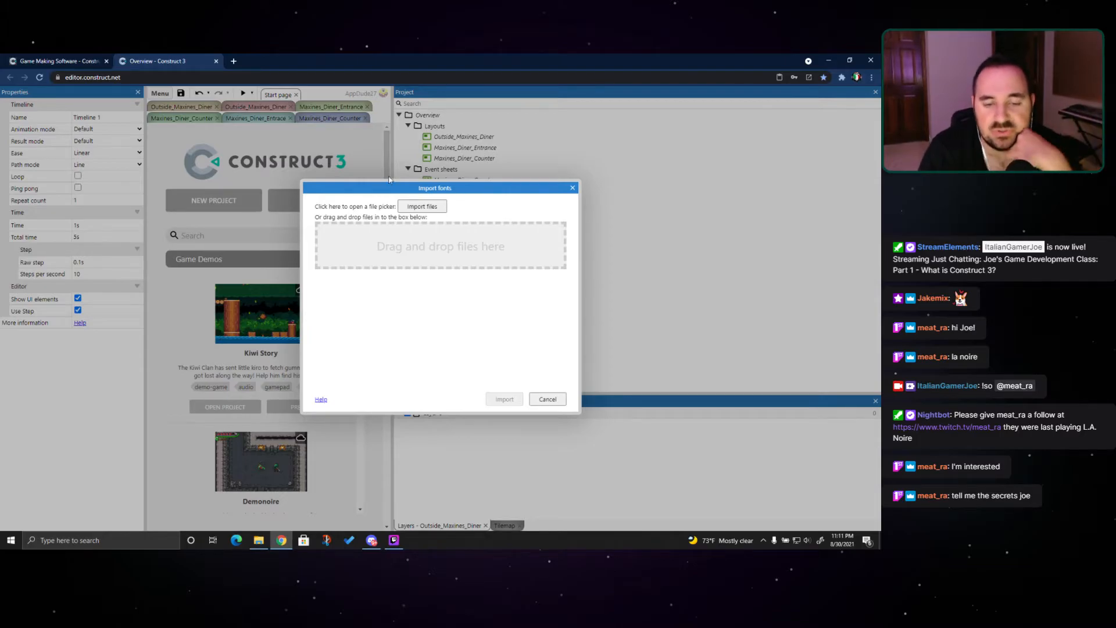
{"action": "left_click", "coordinate": [574, 187]}
Examine the icon images in the project's Icons folder, and collapse the folder again
{"action": "left_click", "coordinate": [408, 342]}
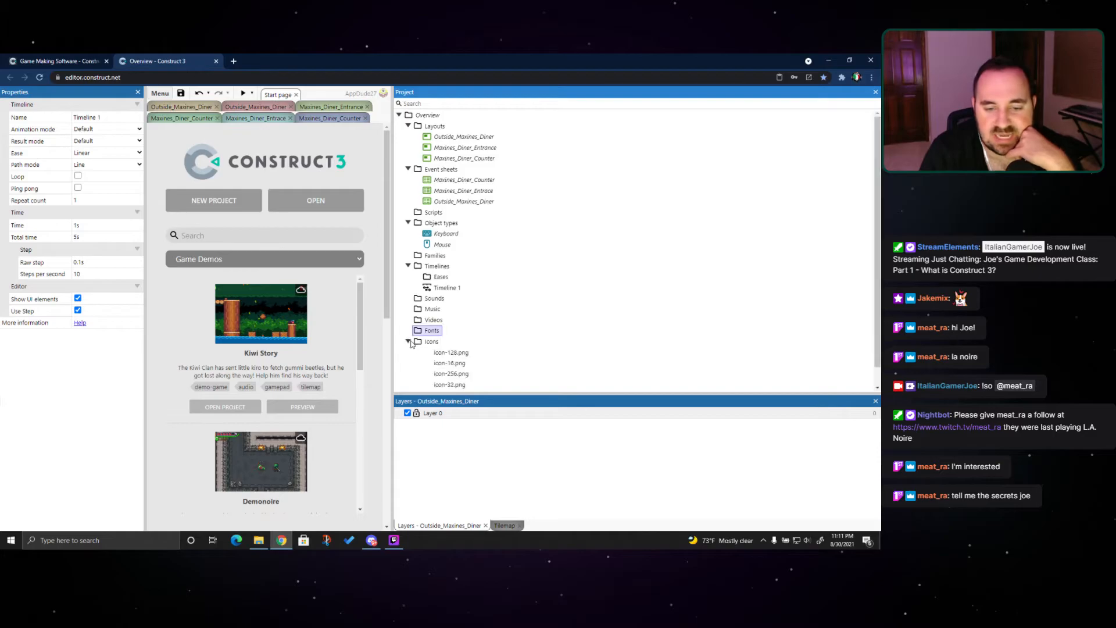
{"action": "scroll", "coordinate": [431, 343], "scroll_direction": "down", "scroll_amount": 1}
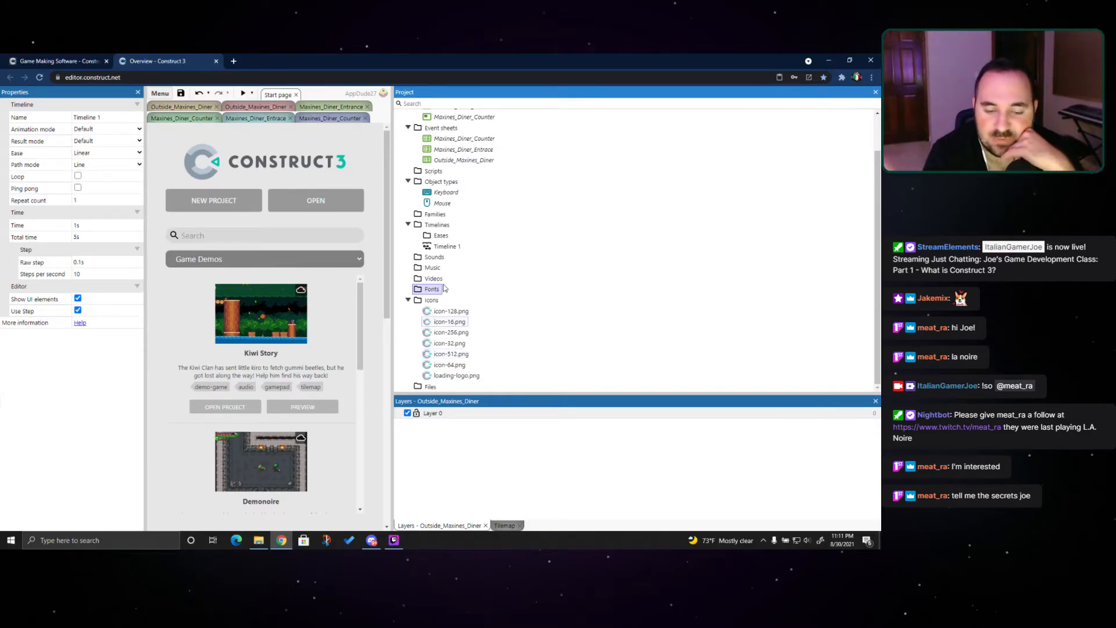
{"action": "left_click", "coordinate": [408, 300]}
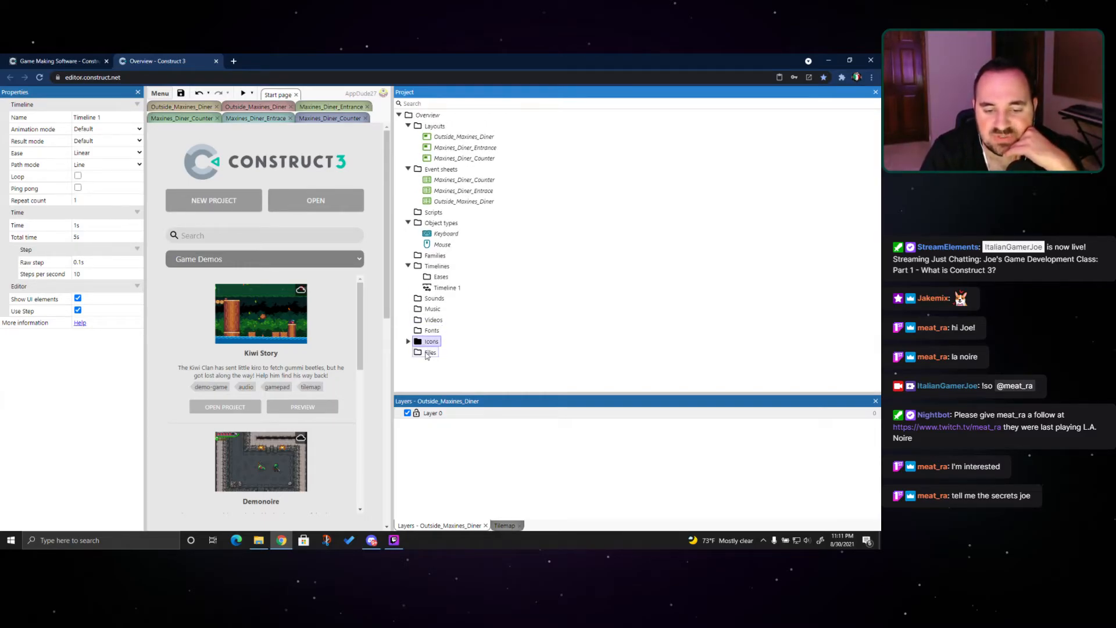
Examine the file types that can be created in the project's Files folder, without creating one
{"action": "right_click", "coordinate": [428, 352]}
{"action": "mouse_move", "coordinate": [434, 362]}
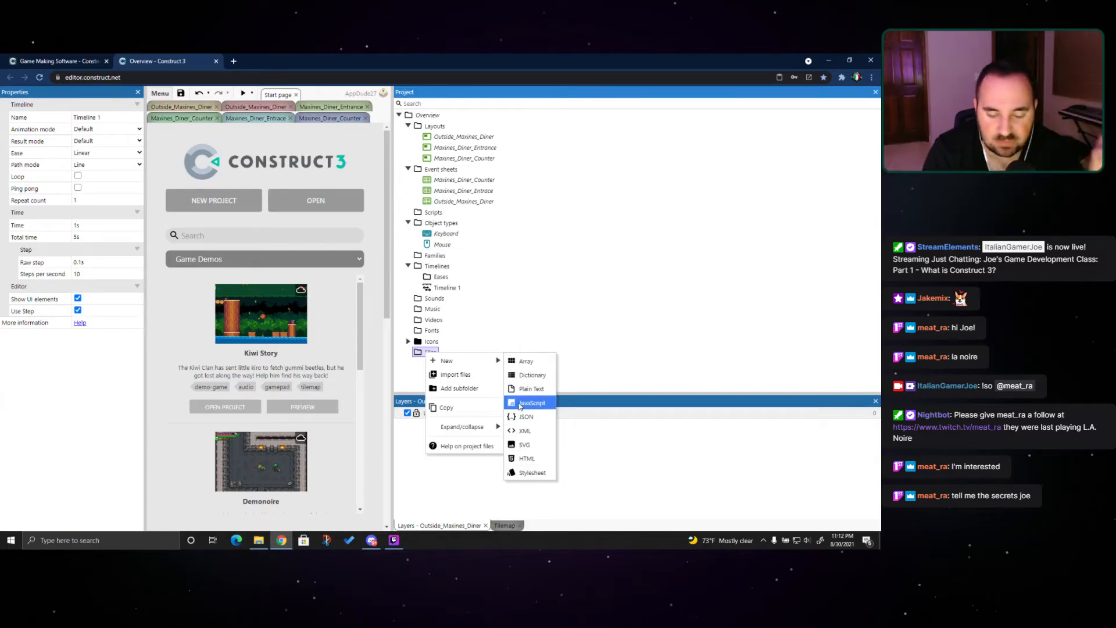
{"action": "left_click", "coordinate": [560, 319]}
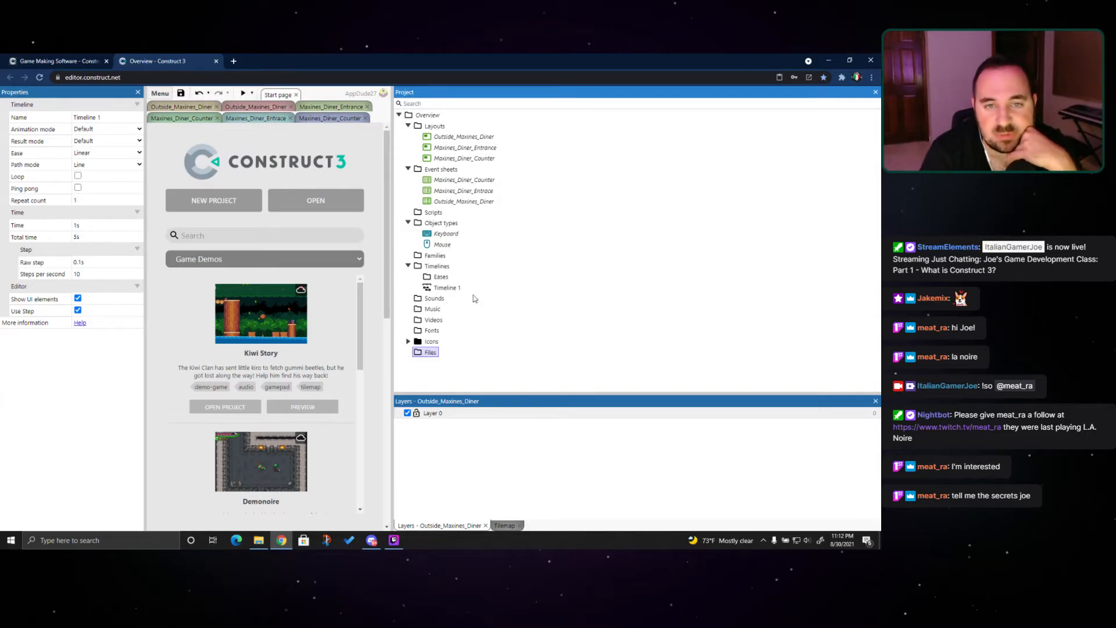
View the Outside_Maxines_Diner, Maxines_Diner_Entrance and Maxines_Diner_Counter layouts in turn, and select the Maxines_Diner_Counter event sheet
{"action": "left_click", "coordinate": [407, 126]}
{"action": "left_click", "coordinate": [408, 126]}
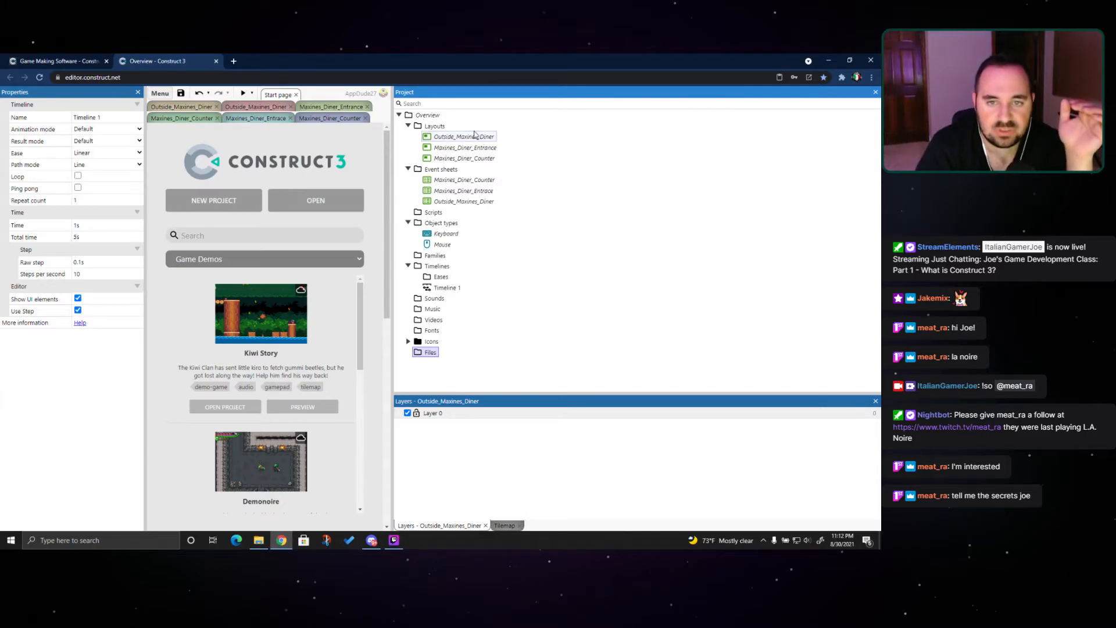
{"action": "left_click", "coordinate": [474, 136]}
{"action": "double_click", "coordinate": [474, 136]}
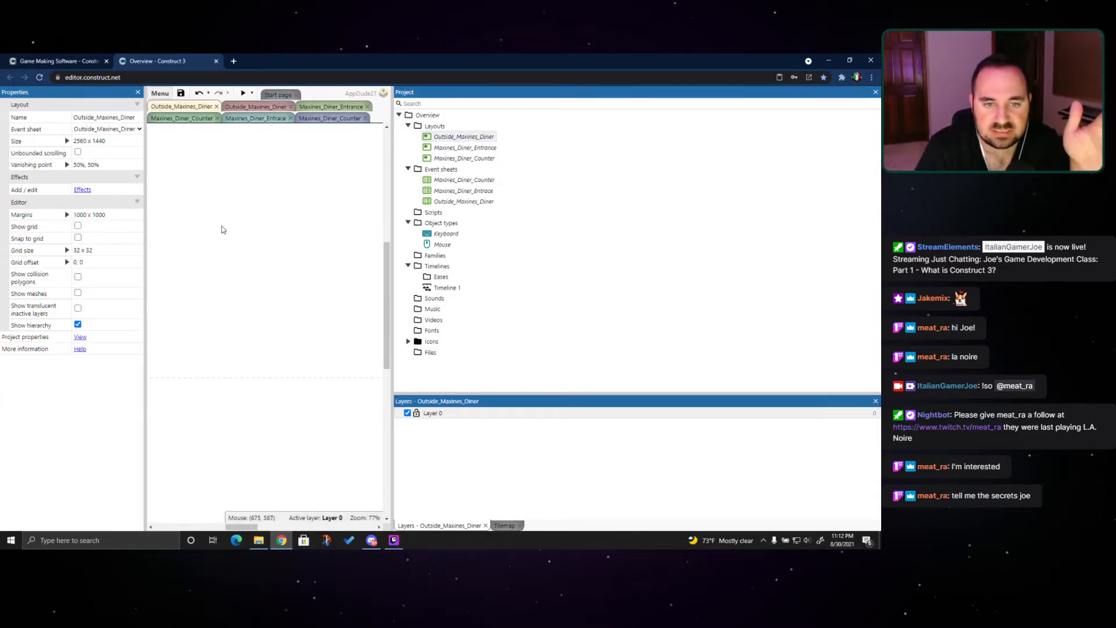
{"action": "double_click", "coordinate": [451, 148]}
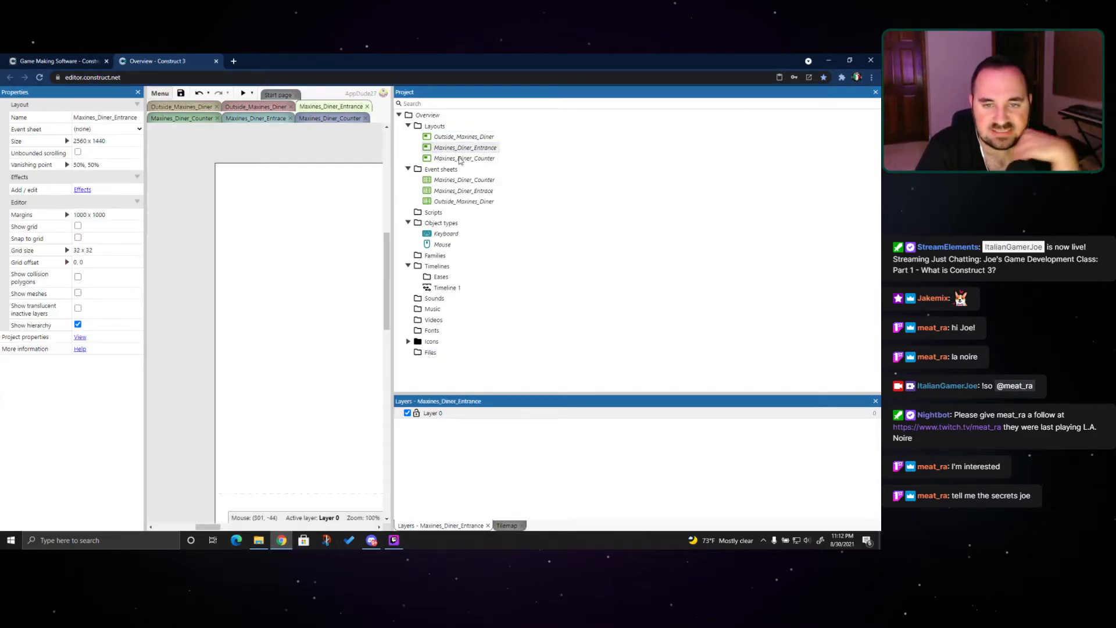
{"action": "double_click", "coordinate": [463, 158]}
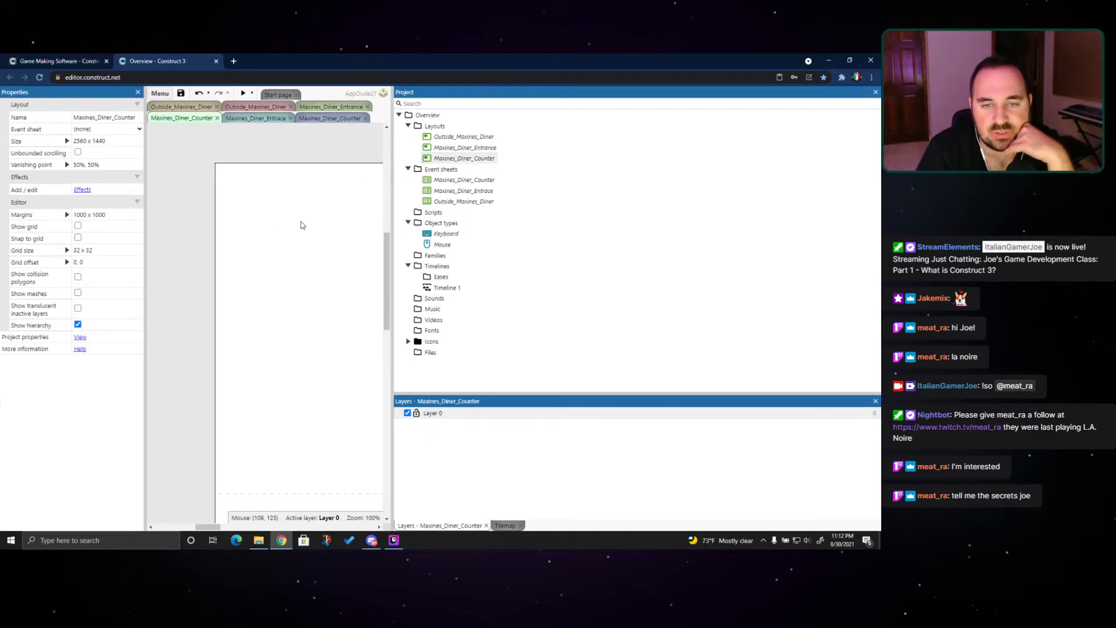
{"action": "left_click", "coordinate": [468, 179]}
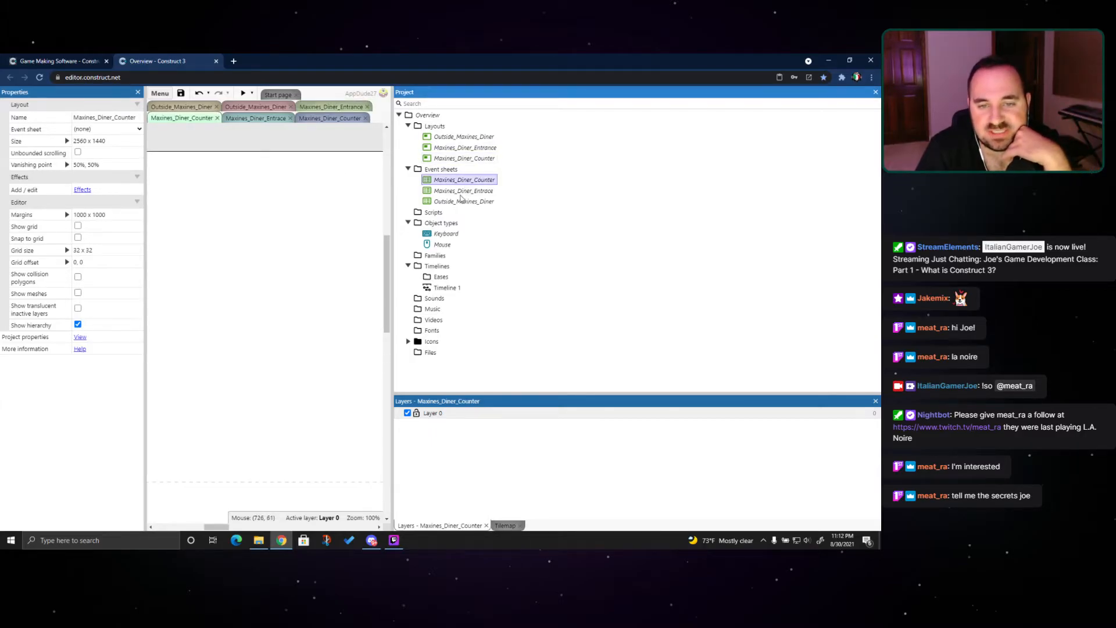
View the Maxines_Diner_Entrace and Outside_Maxines_Diner event sheets in turn
{"action": "left_click", "coordinate": [462, 190]}
{"action": "left_click", "coordinate": [461, 202]}
{"action": "left_click", "coordinate": [458, 190]}
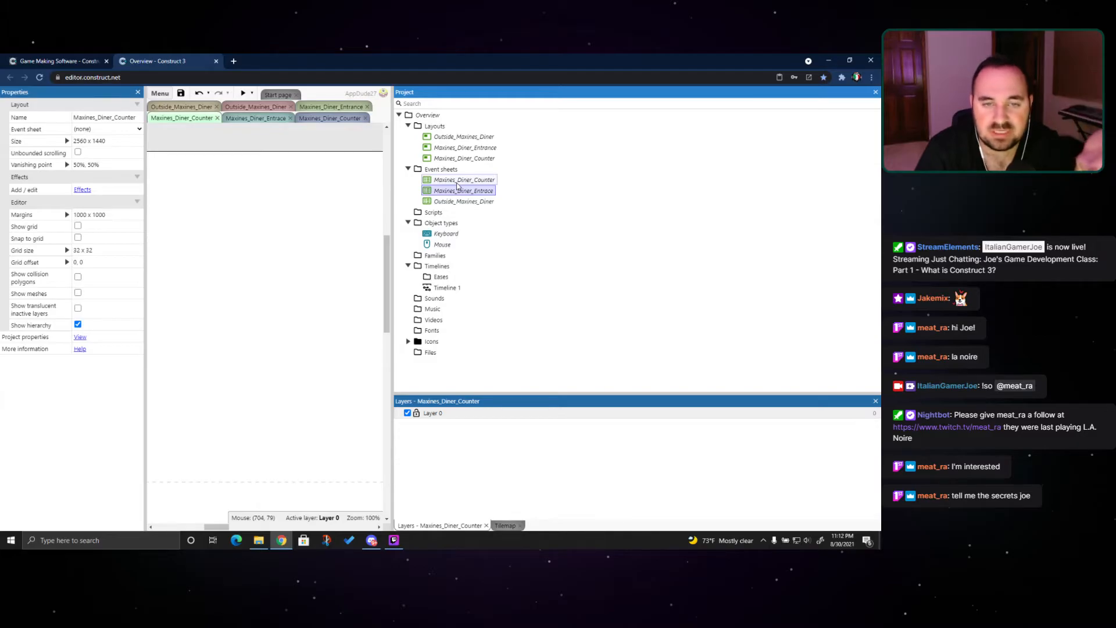
{"action": "double_click", "coordinate": [460, 191]}
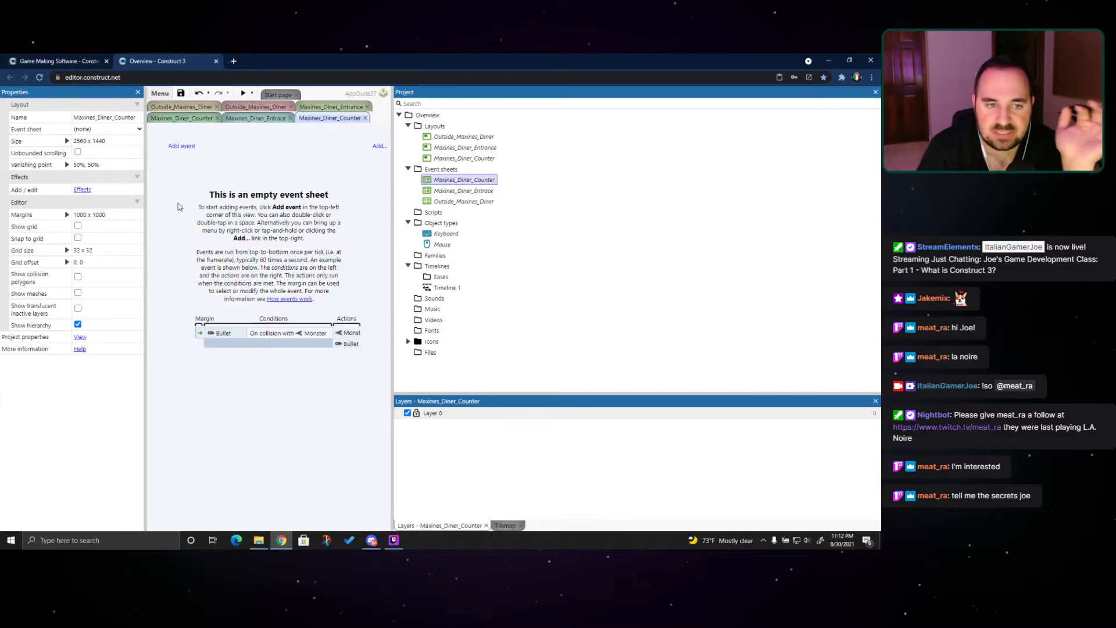
{"action": "left_click", "coordinate": [465, 201]}
{"action": "double_click", "coordinate": [465, 201]}
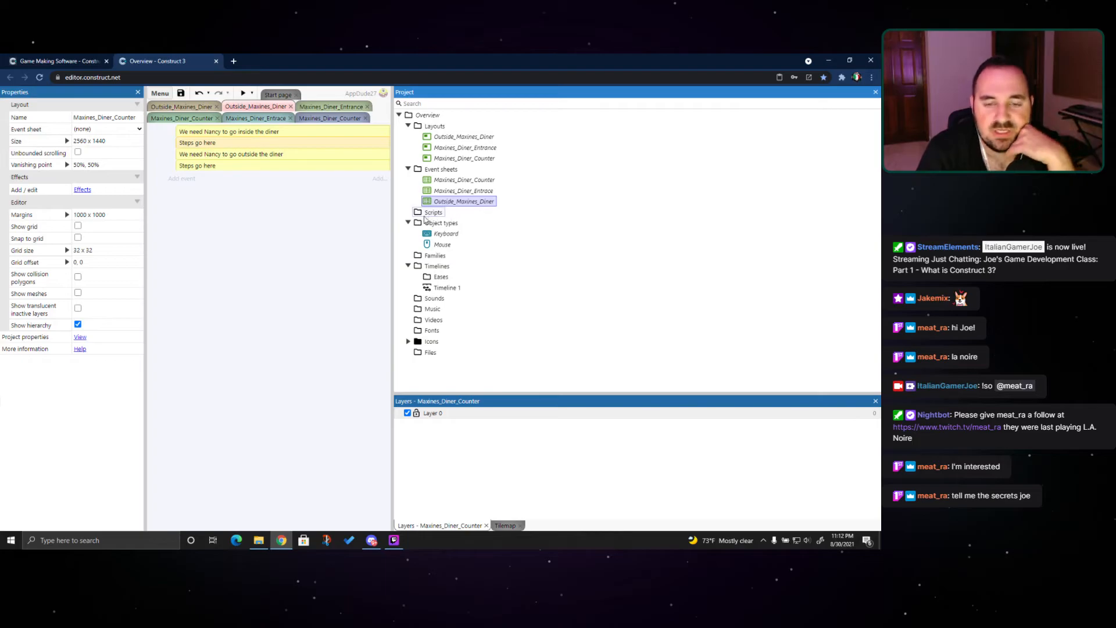
Look over the remaining project tree entries, from Scripts and the Keyboard object type down to Files
{"action": "left_click", "coordinate": [432, 213]}
{"action": "left_click", "coordinate": [442, 234]}
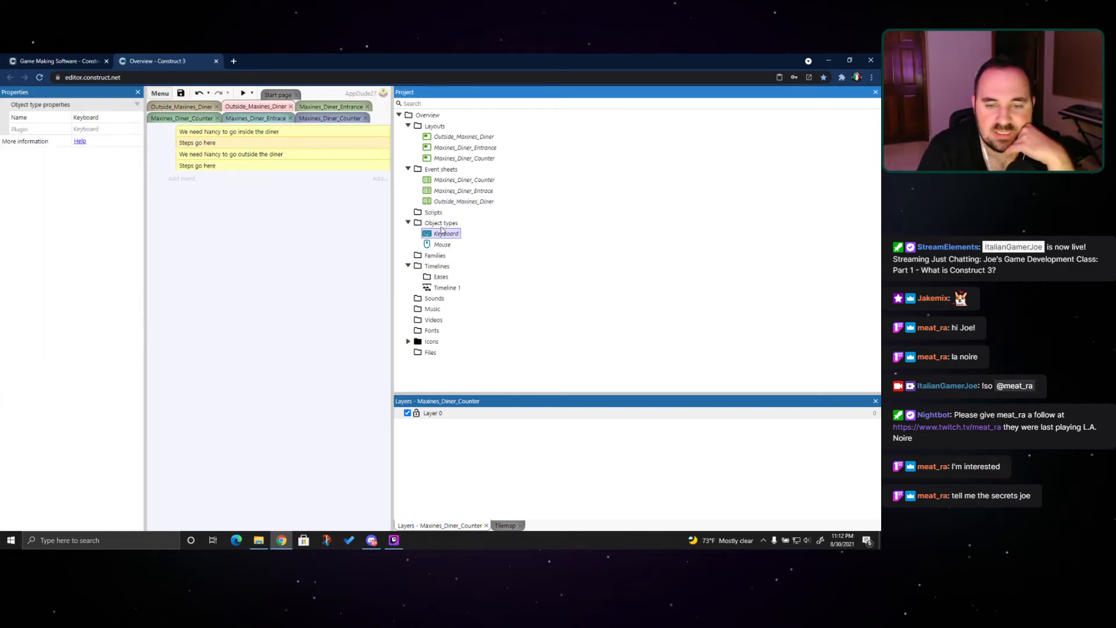
{"action": "left_click", "coordinate": [419, 224]}
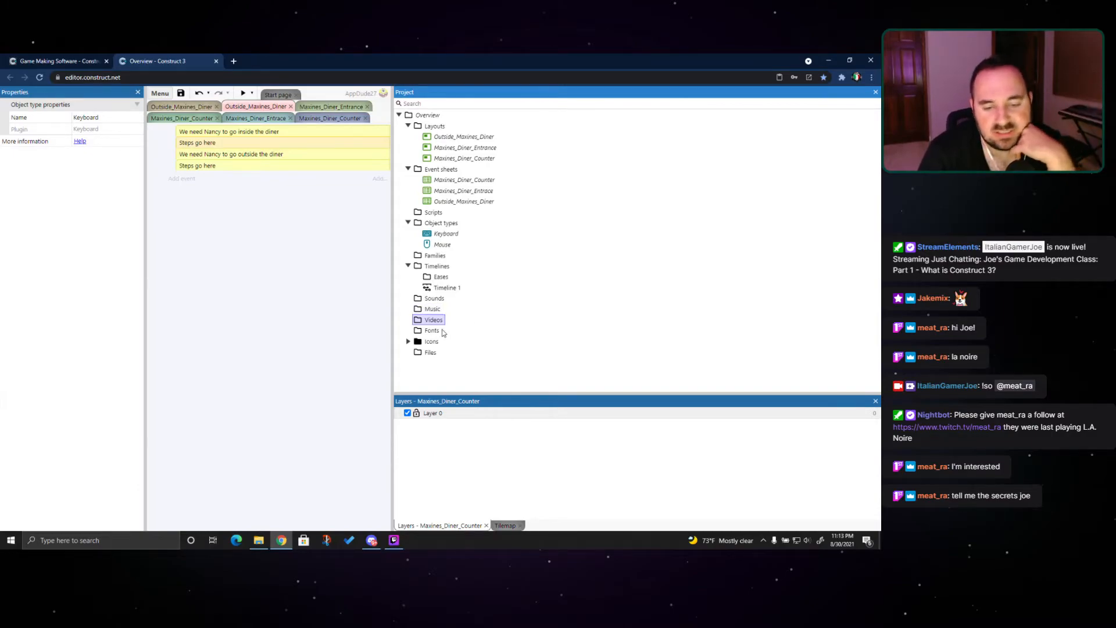
{"action": "left_click", "coordinate": [429, 353]}
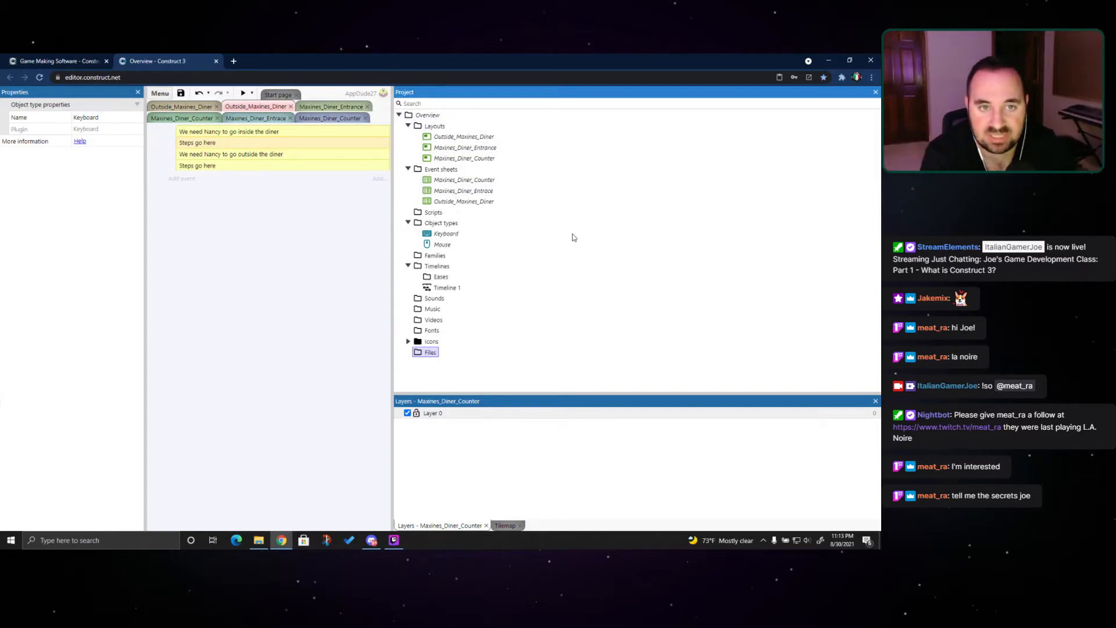
Add a layer above Layer 0 in the Maxines_Diner_Counter layout, keeping its default name
{"action": "right_click", "coordinate": [435, 417]}
{"action": "left_click", "coordinate": [449, 432]}
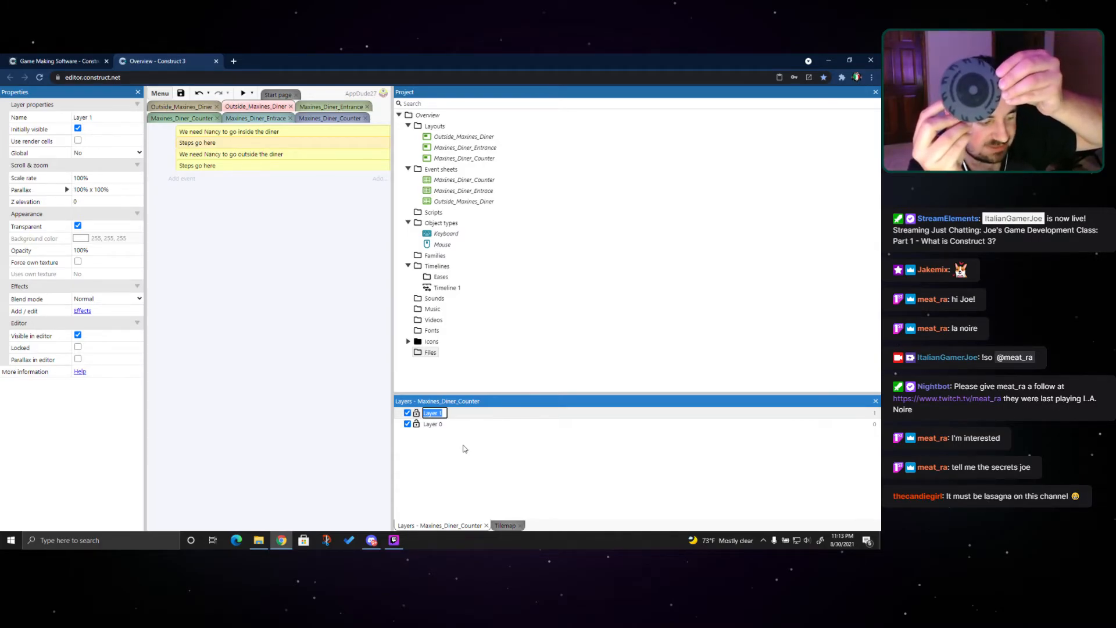
{"action": "key", "text": "Return"}
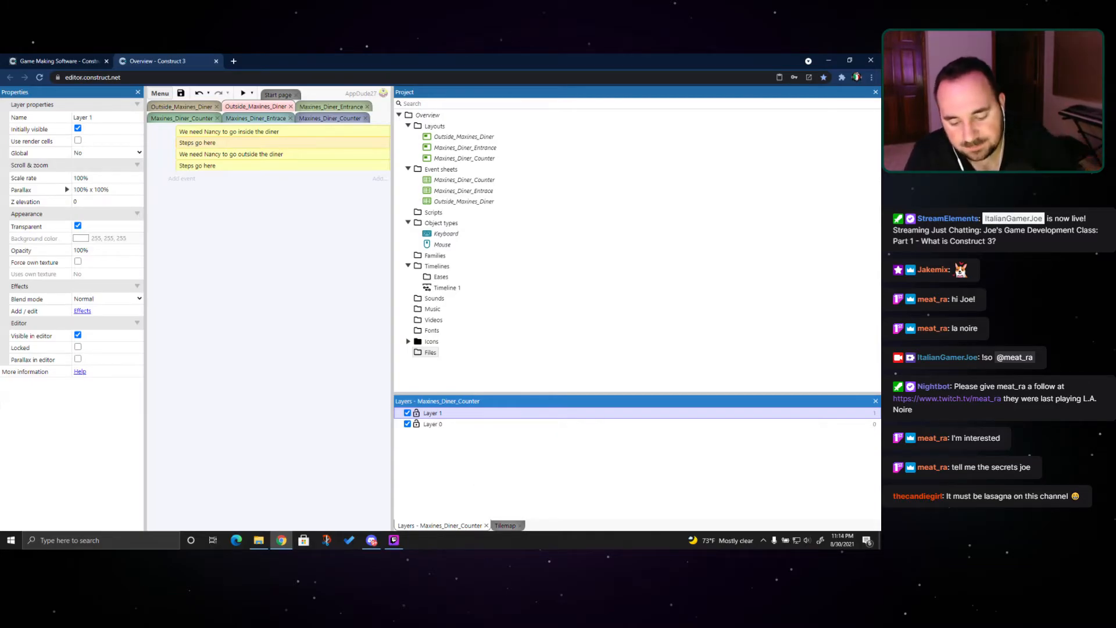
{"action": "right_click", "coordinate": [441, 425]}
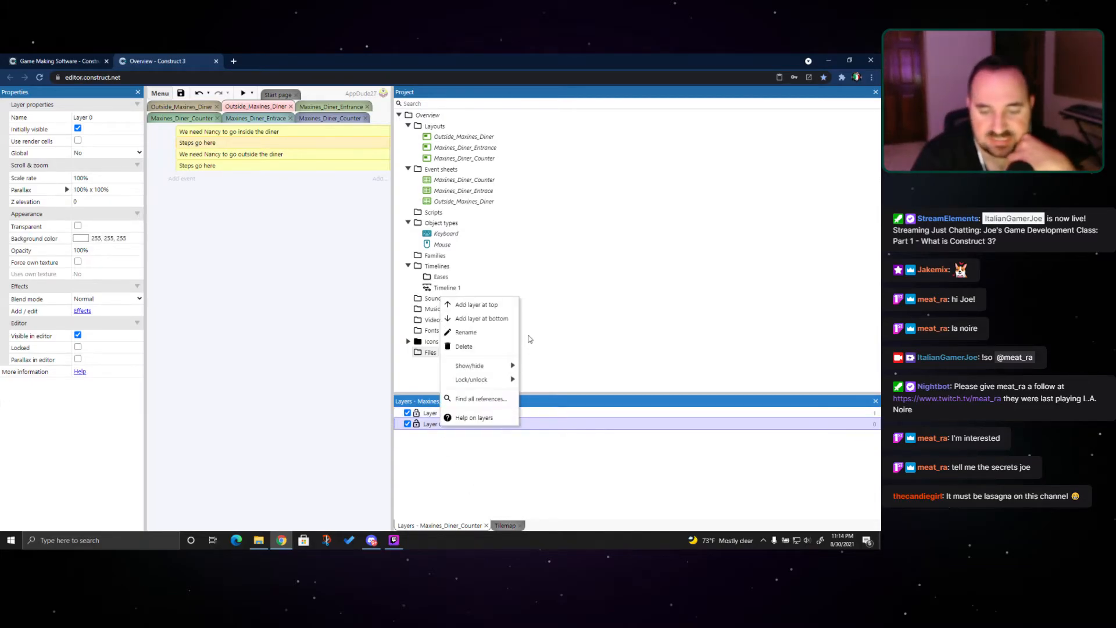
{"action": "left_click", "coordinate": [282, 541]}
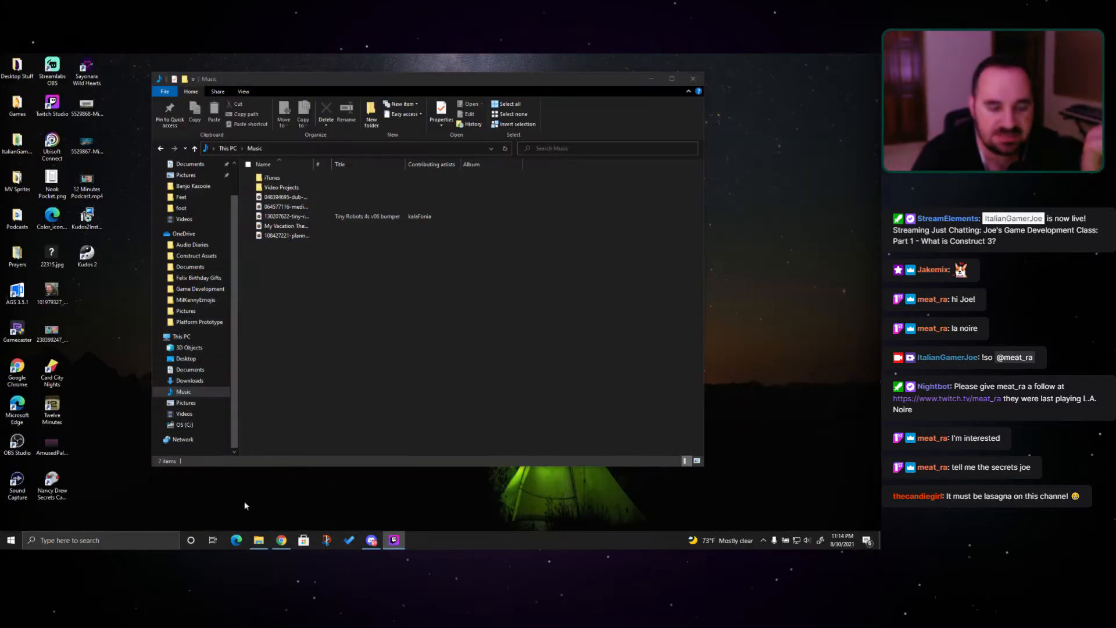
{"action": "left_click", "coordinate": [282, 541]}
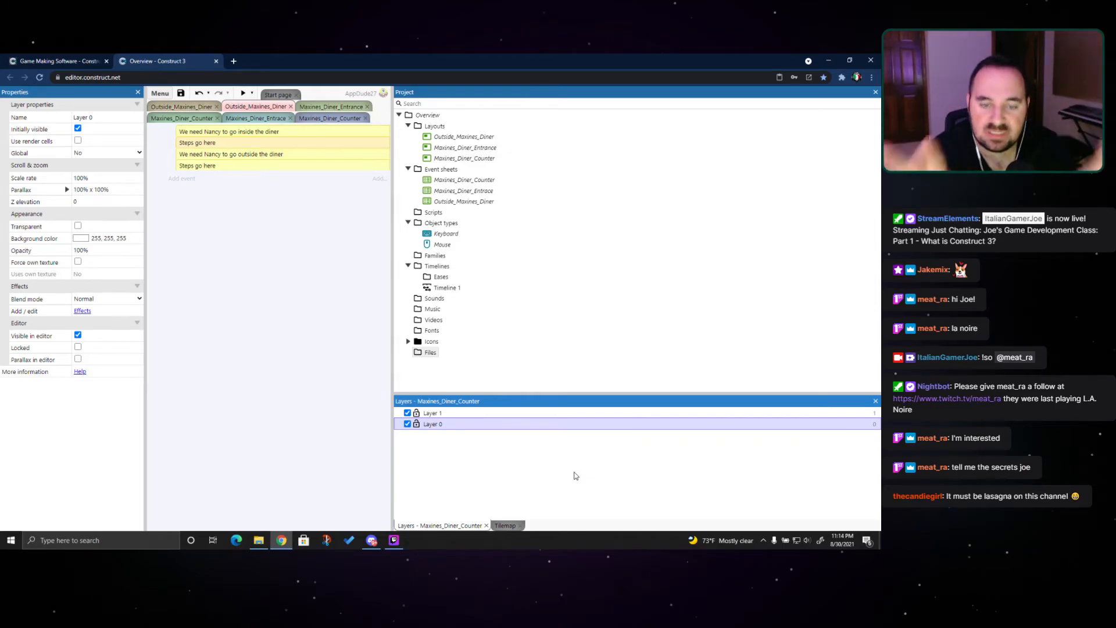
Rename Layer 0 of the Maxines_Diner_Counter layout to "Nancy Old School GUI"
{"action": "right_click", "coordinate": [441, 422]}
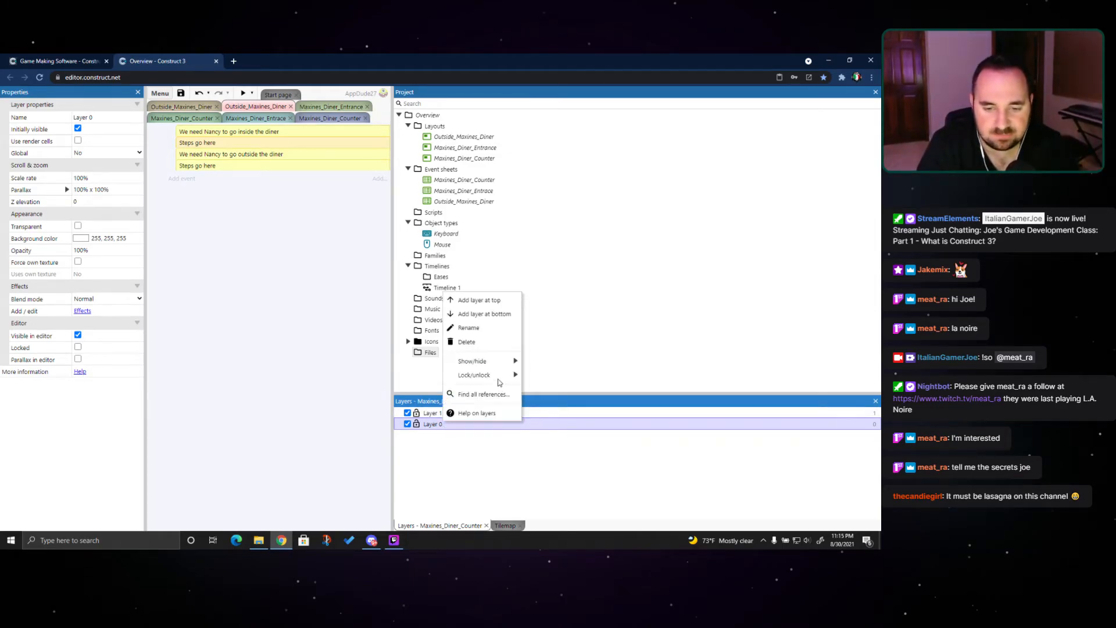
{"action": "left_click", "coordinate": [448, 325]}
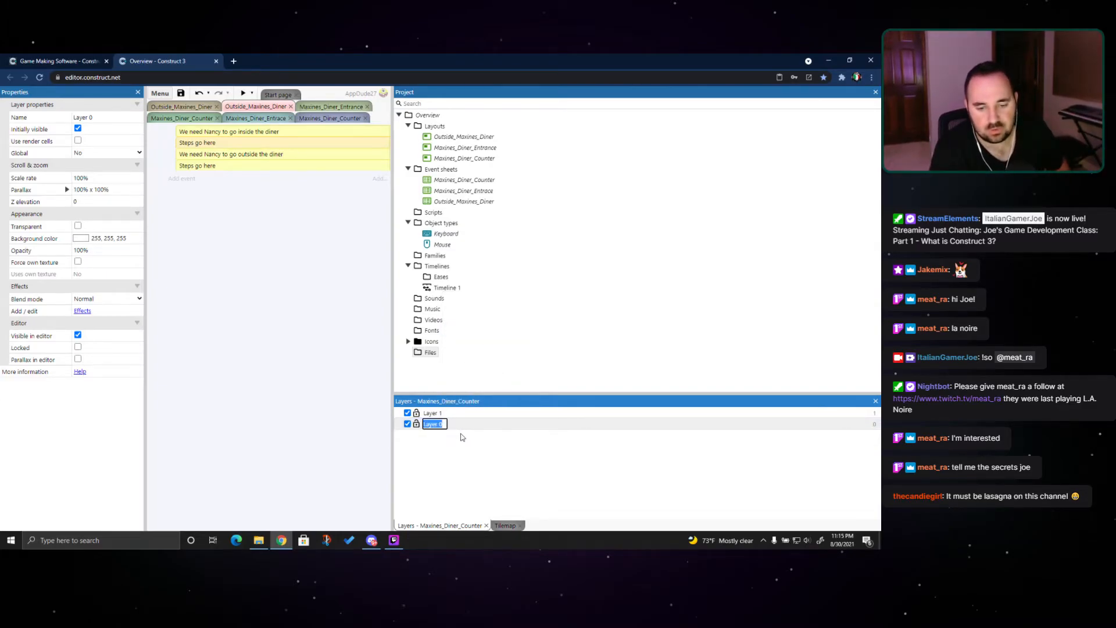
{"action": "type", "text": "Old"}
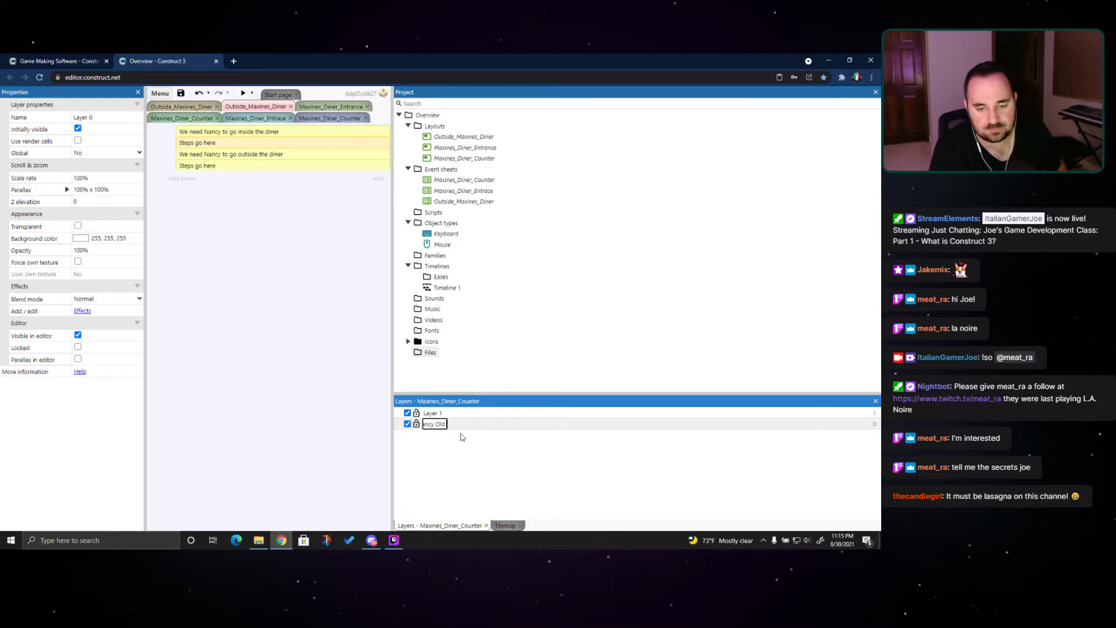
{"action": "type", "text": " School Lay"}
{"action": "key", "text": "BackSpace"}
{"action": "key", "text": "BackSpace"}
{"action": "key", "text": "BackSpace"}
{"action": "type", "text": "GU"}
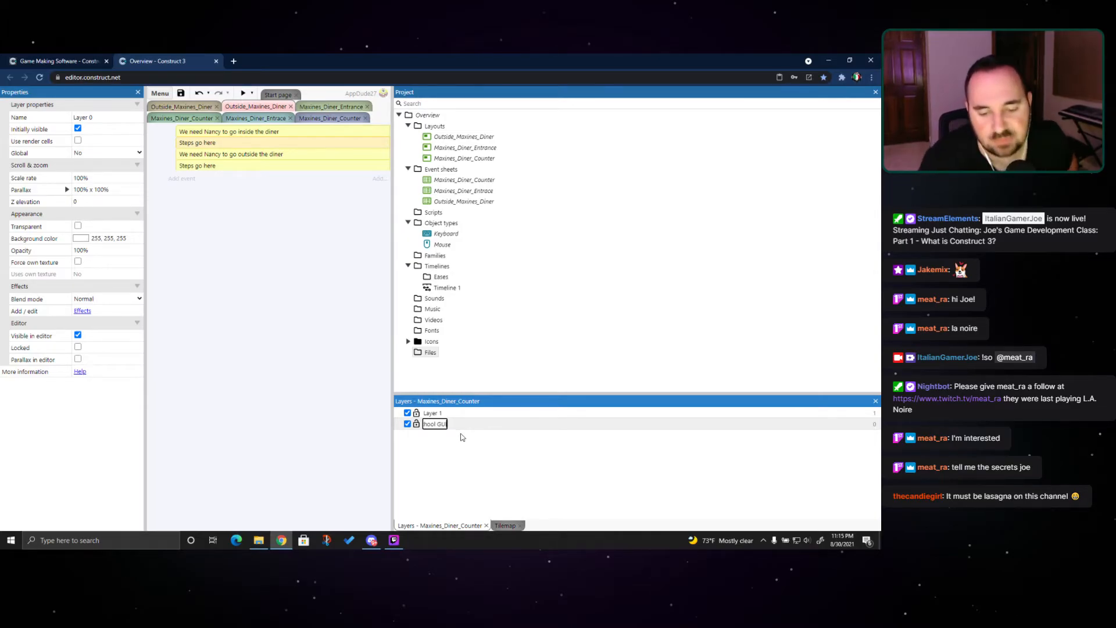
{"action": "key", "text": "Return"}
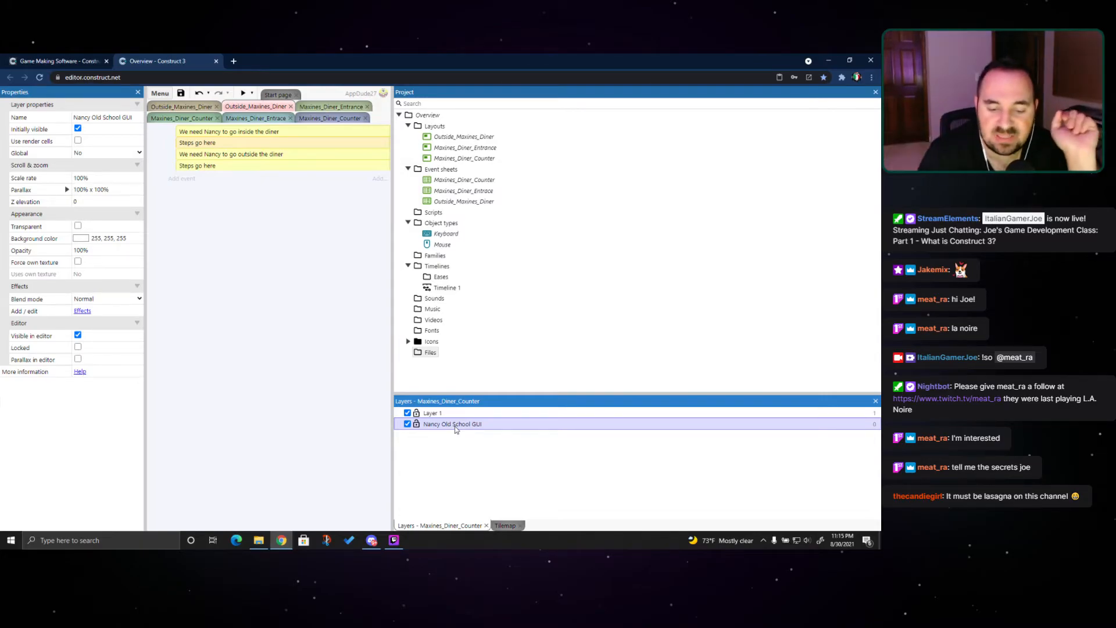
Rename Layer 1 of the Maxines_Diner_Counter layout to "Locations"
{"action": "right_click", "coordinate": [457, 413]}
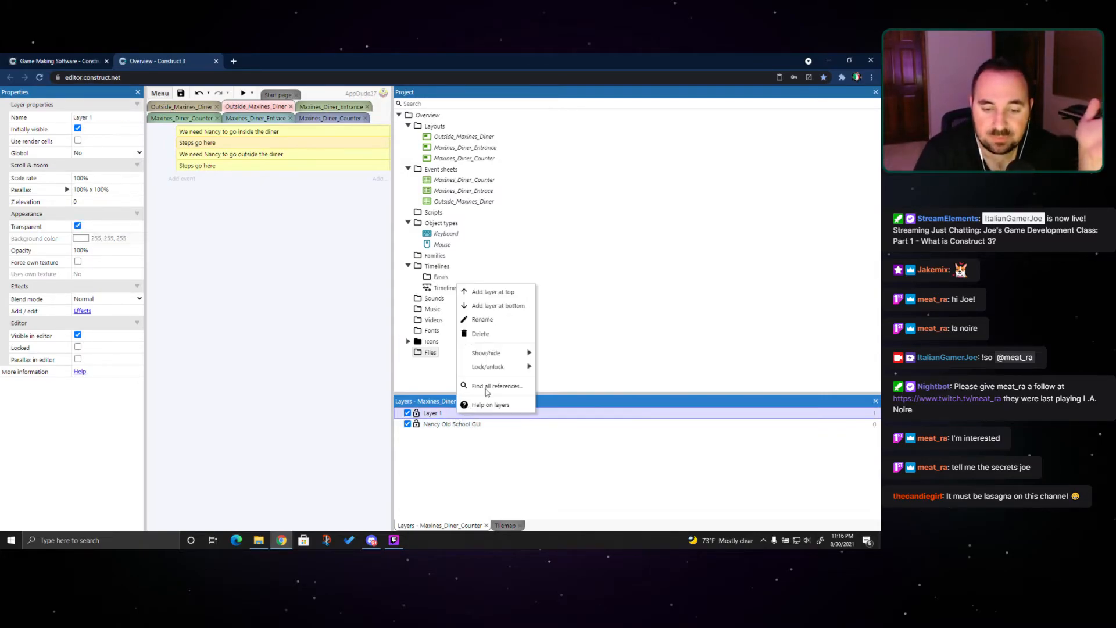
{"action": "left_click", "coordinate": [504, 322]}
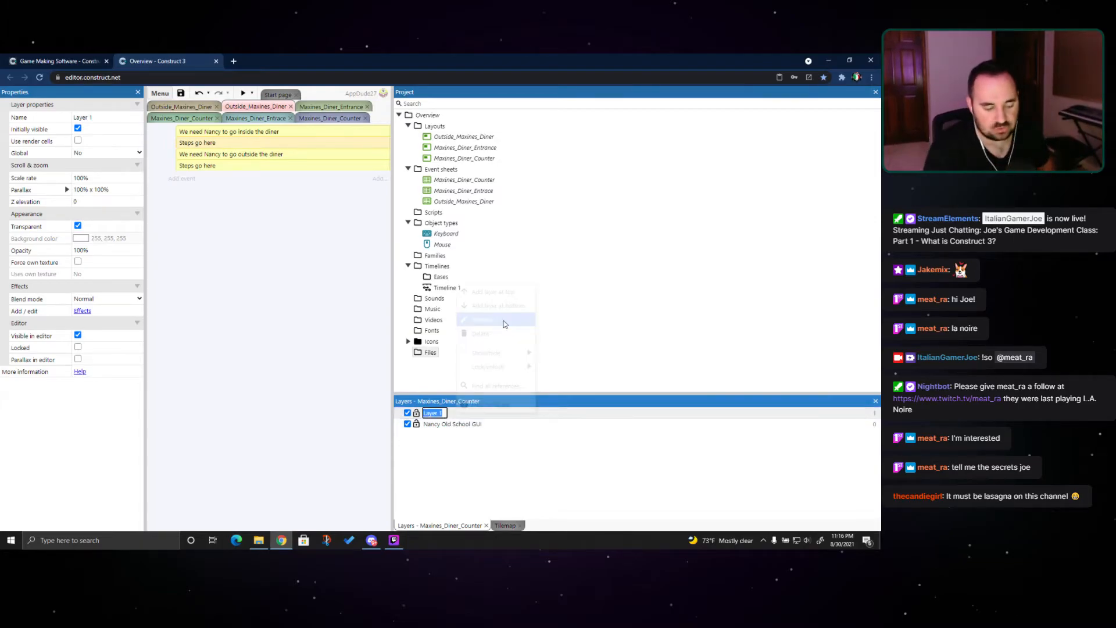
{"action": "type", "text": "Locations"}
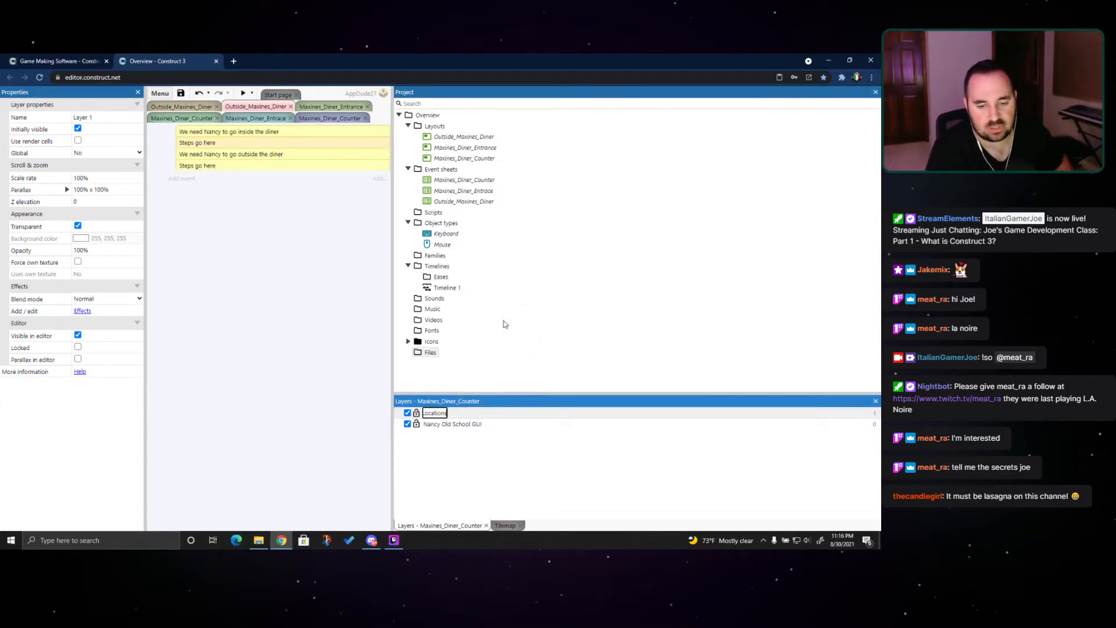
{"action": "key", "text": "Return"}
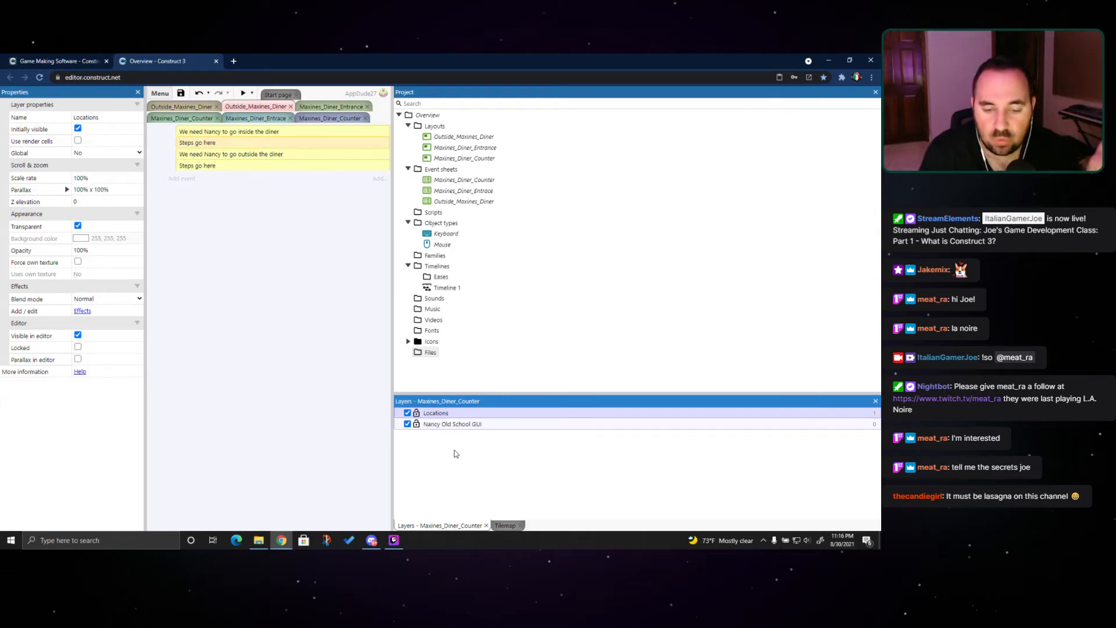
Add a layer at the top of the Maxines_Diner_Counter layout's layer list and name it "Items"
{"action": "right_click", "coordinate": [410, 425]}
{"action": "left_click", "coordinate": [515, 416]}
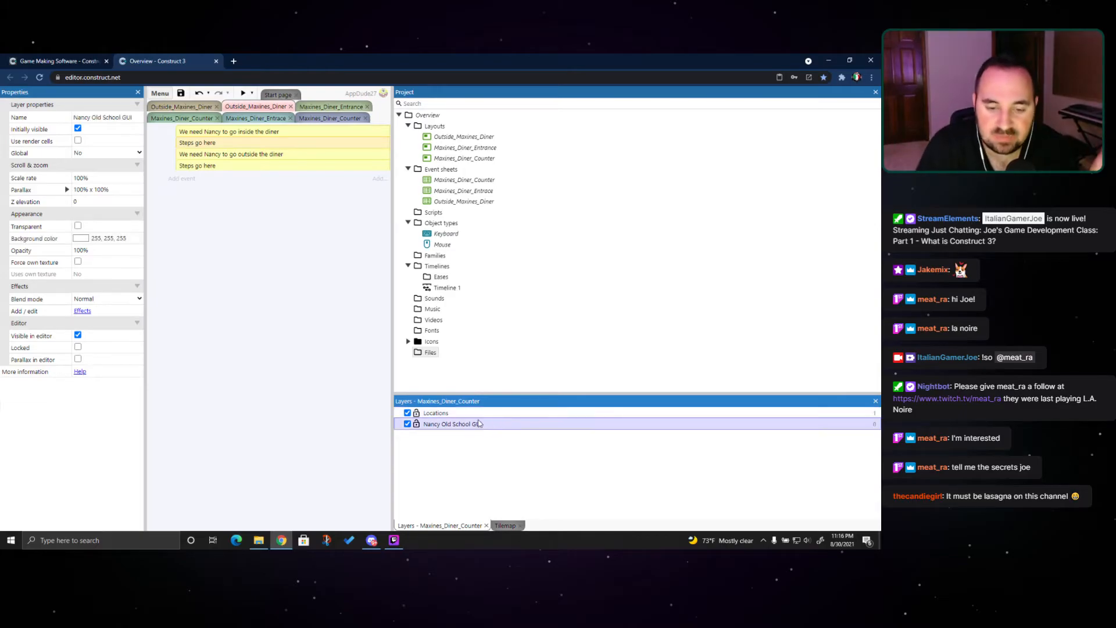
{"action": "right_click", "coordinate": [472, 414]}
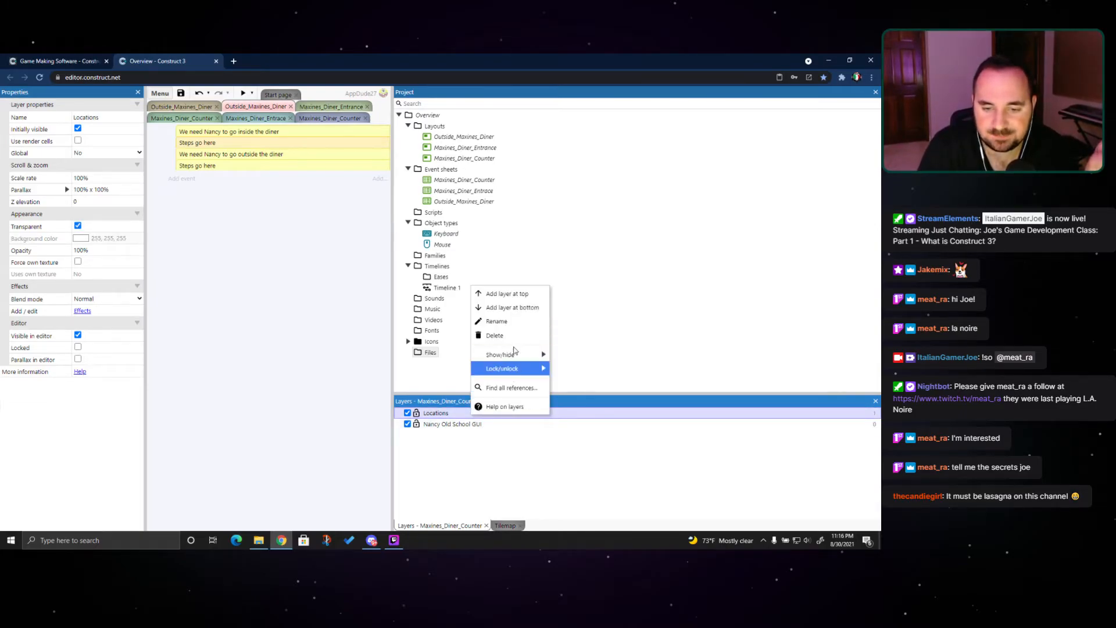
{"action": "left_click", "coordinate": [508, 293]}
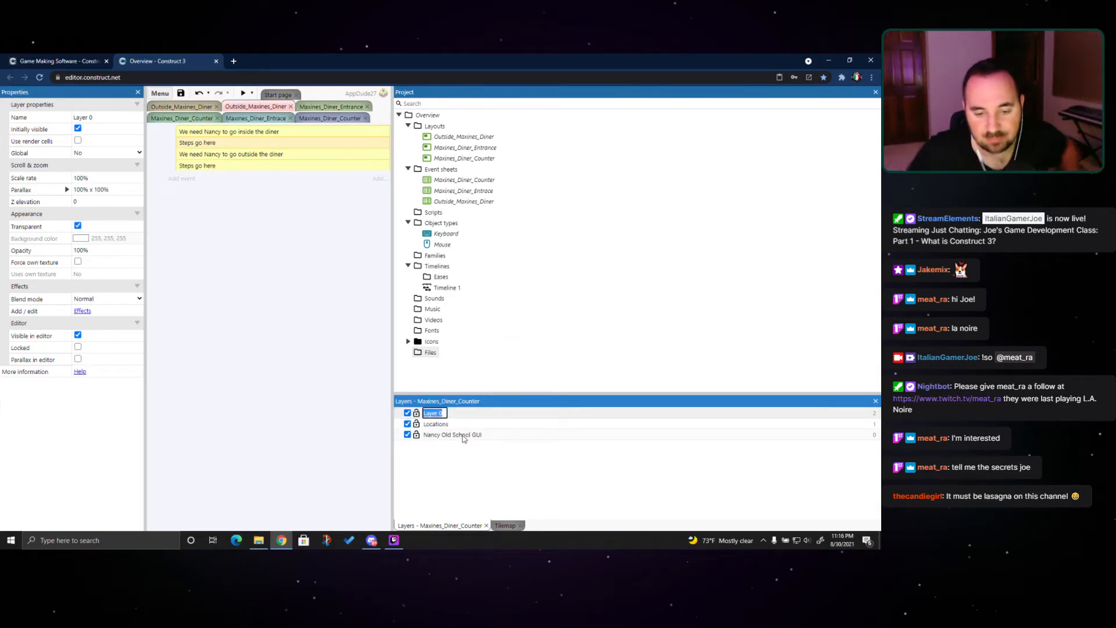
{"action": "type", "text": "O"}
{"action": "type", "text": "tems"}
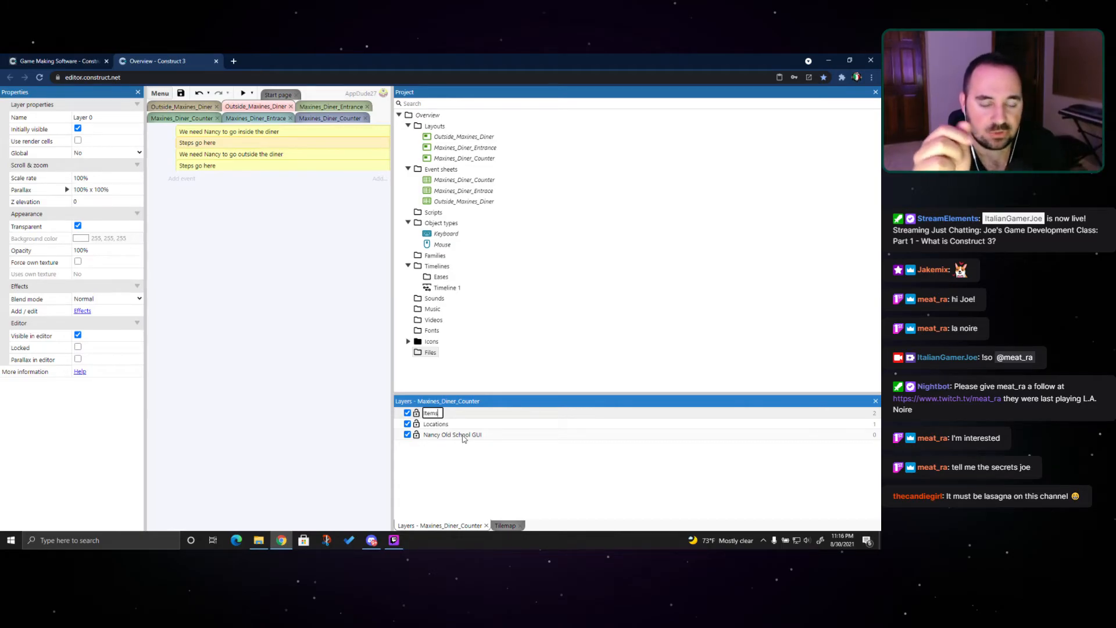
{"action": "key", "text": "Return"}
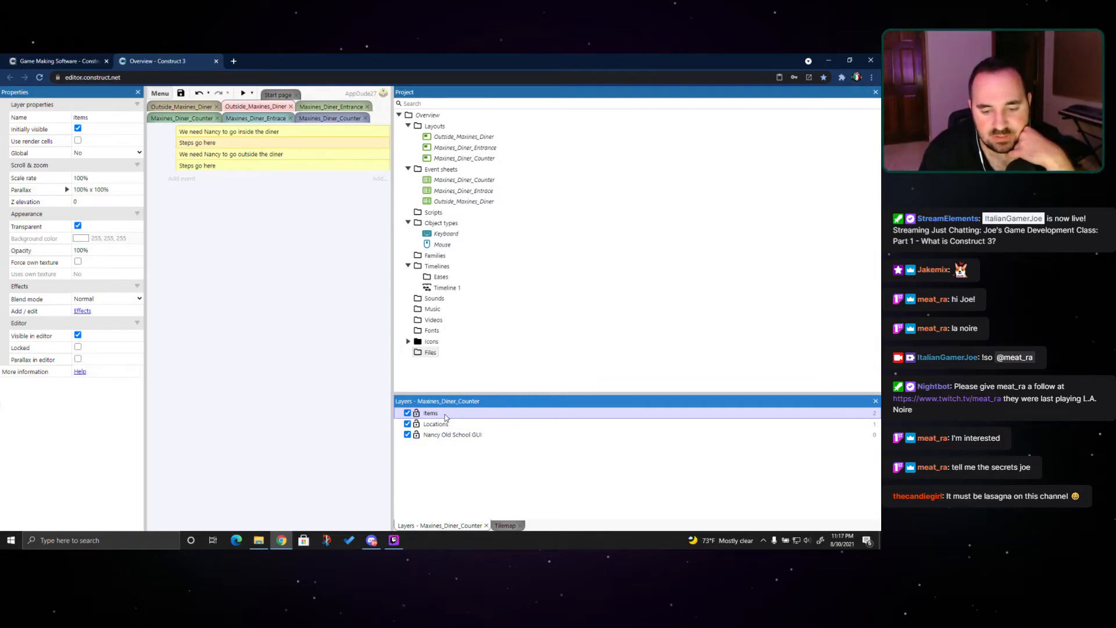
Extend the name of the Items layer to "Items-Journal-Tasklist"
{"action": "right_click", "coordinate": [445, 417]}
{"action": "left_click", "coordinate": [485, 325]}
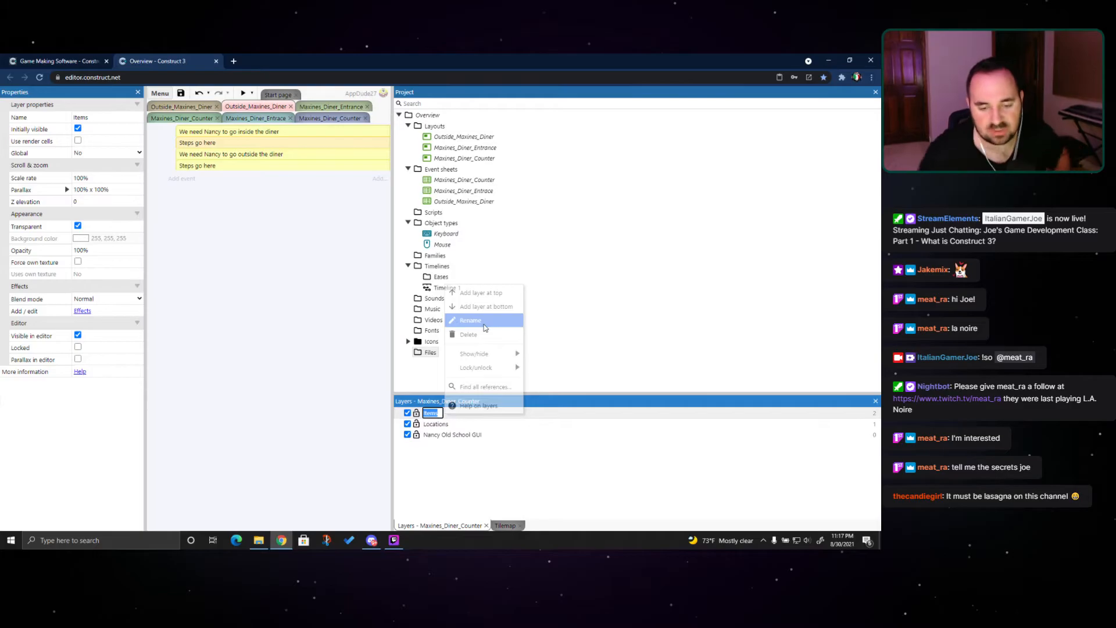
{"action": "key", "text": "Right"}
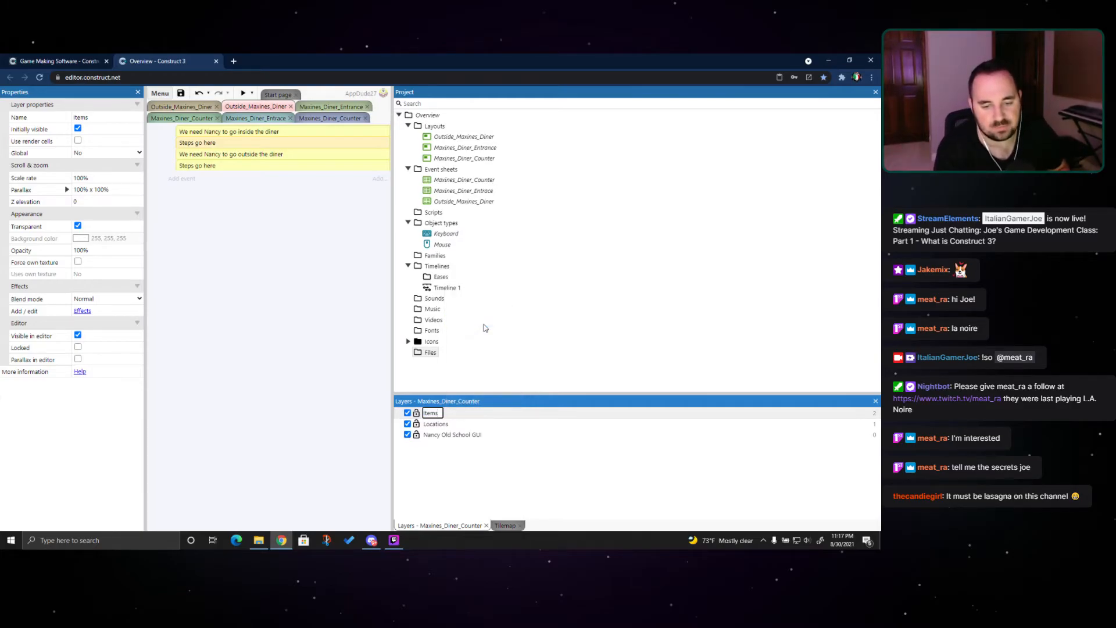
{"action": "key", "text": "BackSpace"}
{"action": "key", "text": "BackSpace"}
{"action": "key", "text": "BackSpace"}
{"action": "key", "text": "BackSpace"}
{"action": "key", "text": "BackSpace"}
{"action": "type", "text": "Journa"}
{"action": "type", "text": "l"}
{"action": "key", "text": "BackSpace"}
{"action": "key", "text": "BackSpace"}
{"action": "key", "text": "BackSpace"}
{"action": "key", "text": "BackSpace"}
{"action": "key", "text": "BackSpace"}
{"action": "key", "text": "BackSpace"}
{"action": "key", "text": "BackSpace"}
{"action": "type", "text": "Tasklist"}
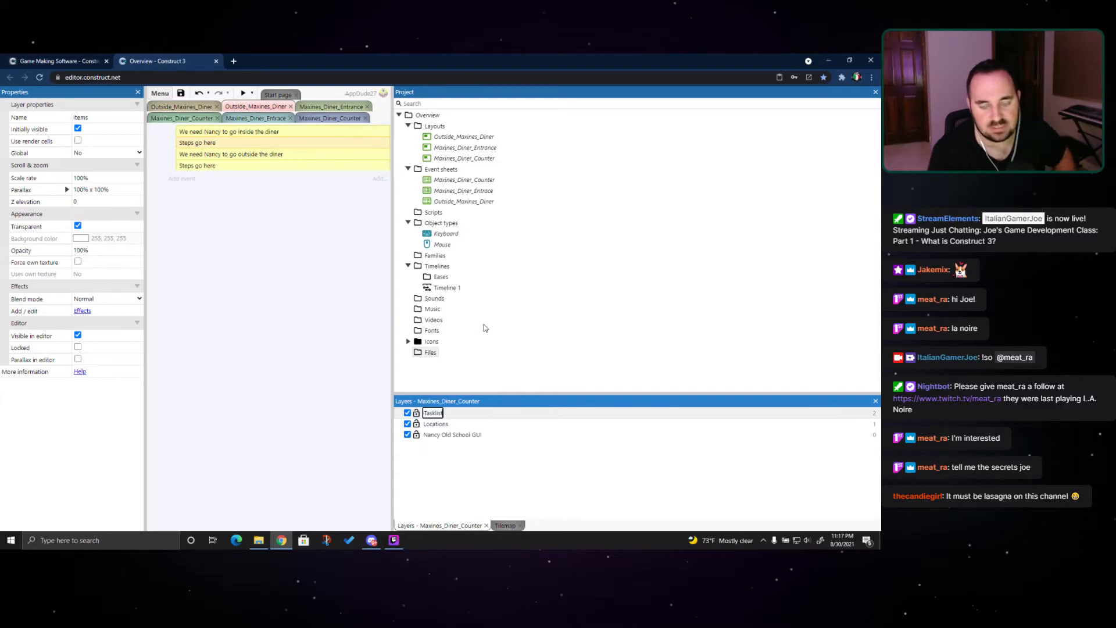
{"action": "key", "text": "Return"}
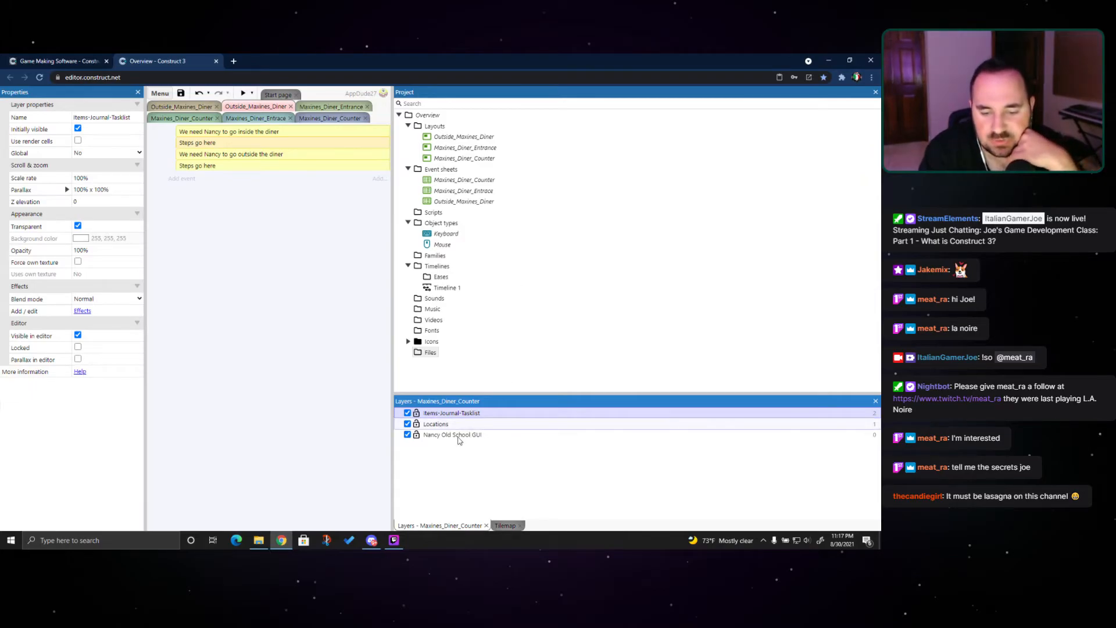
Set the Global property of the Nancy Old School GUI layer to Yes
{"action": "right_click", "coordinate": [459, 436]}
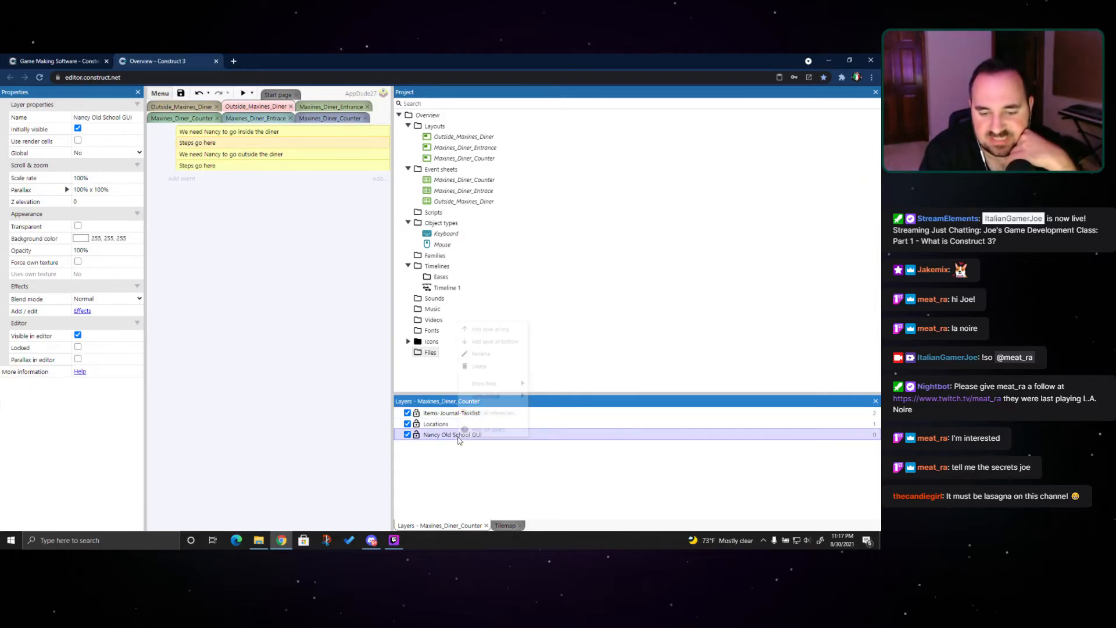
{"action": "left_click", "coordinate": [81, 429]}
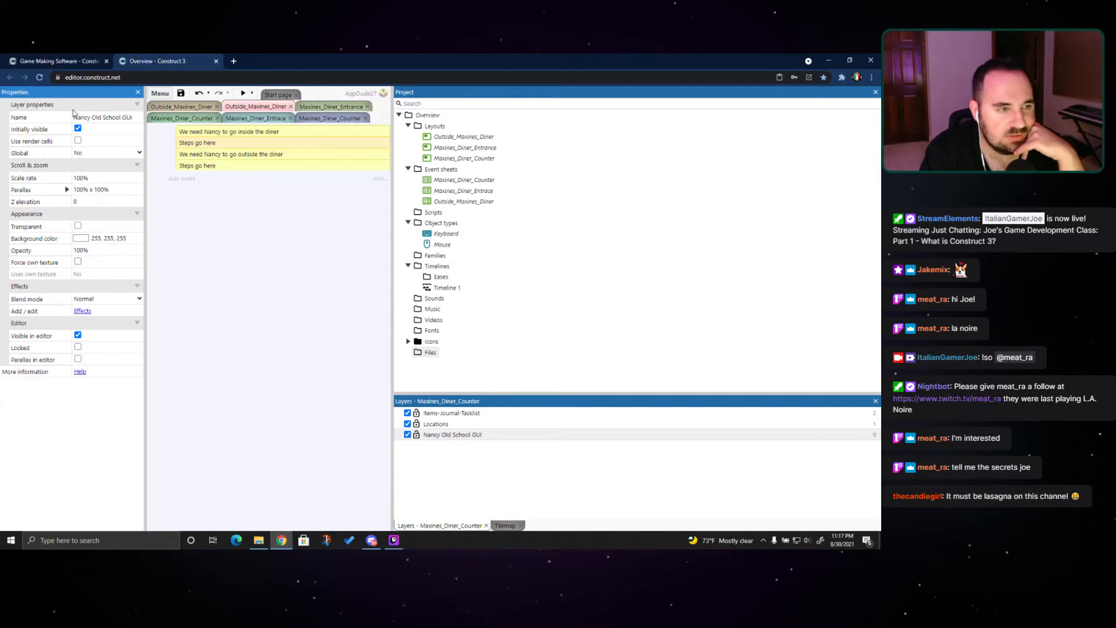
{"action": "left_click", "coordinate": [53, 152]}
{"action": "left_click", "coordinate": [104, 152]}
{"action": "left_click", "coordinate": [96, 170]}
{"action": "left_click", "coordinate": [451, 435]}
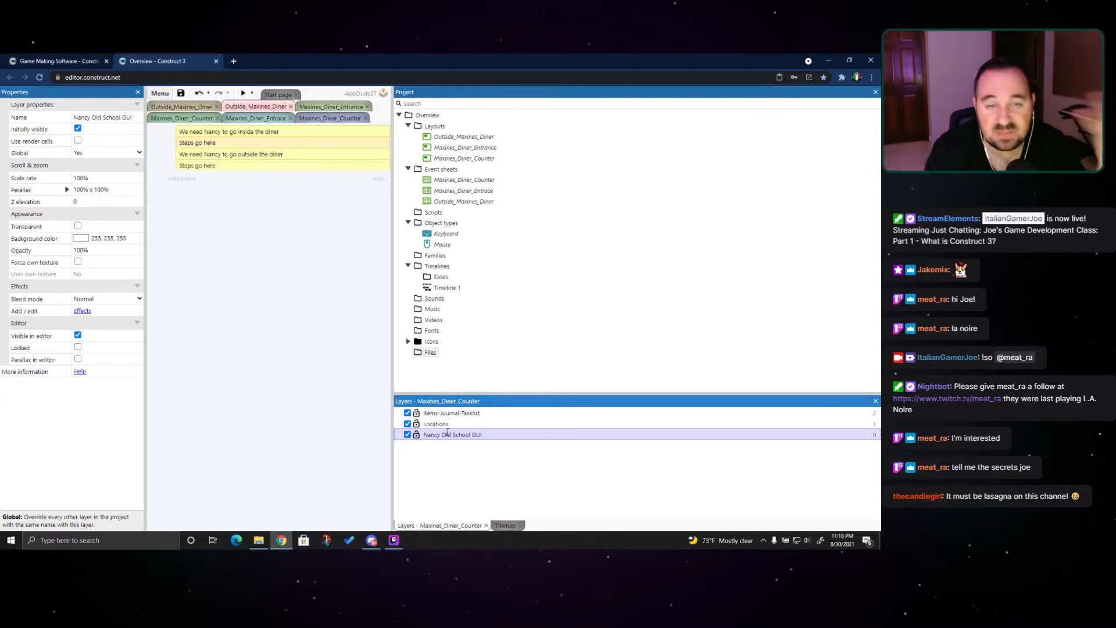
{"action": "left_click", "coordinate": [448, 434]}
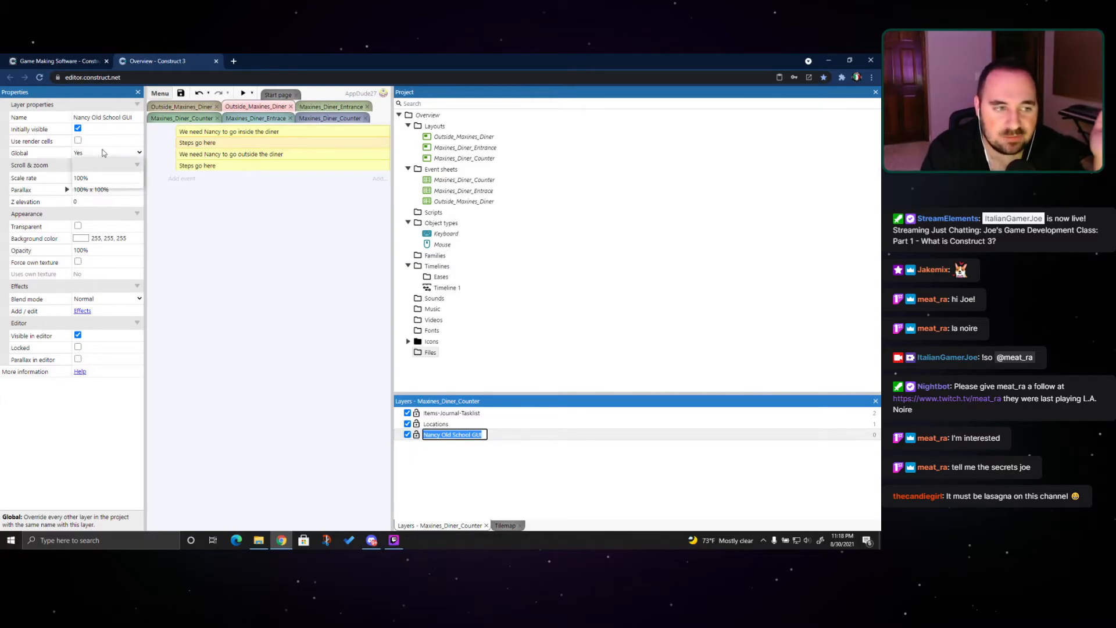
{"action": "left_click", "coordinate": [106, 153]}
{"action": "left_click", "coordinate": [99, 181]}
{"action": "left_click", "coordinate": [103, 155]}
{"action": "left_click", "coordinate": [108, 168]}
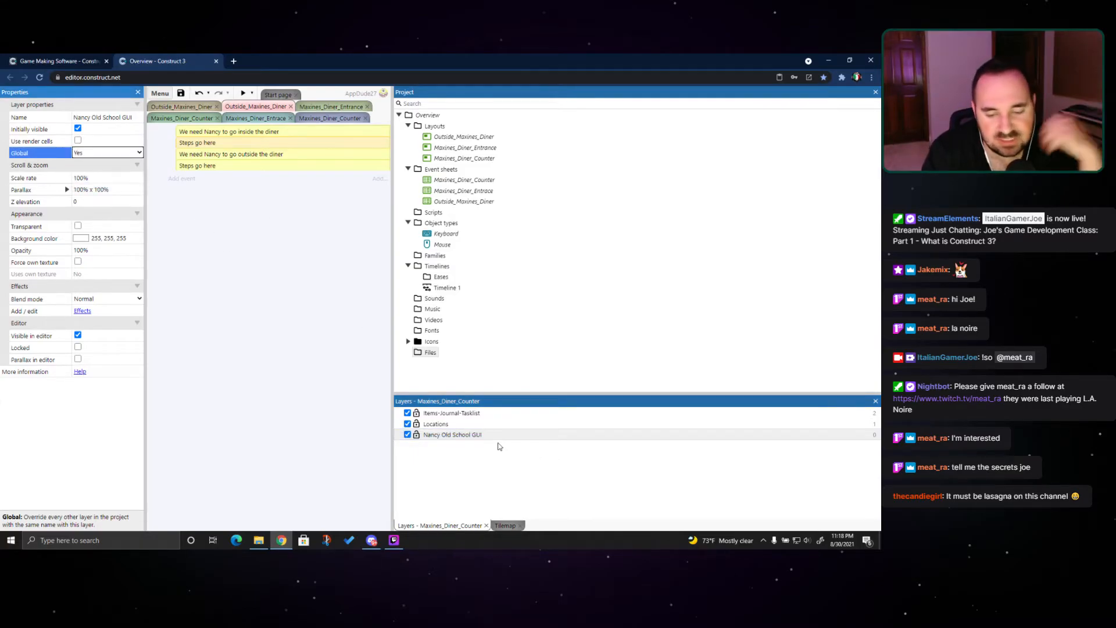
{"action": "left_click", "coordinate": [491, 436]}
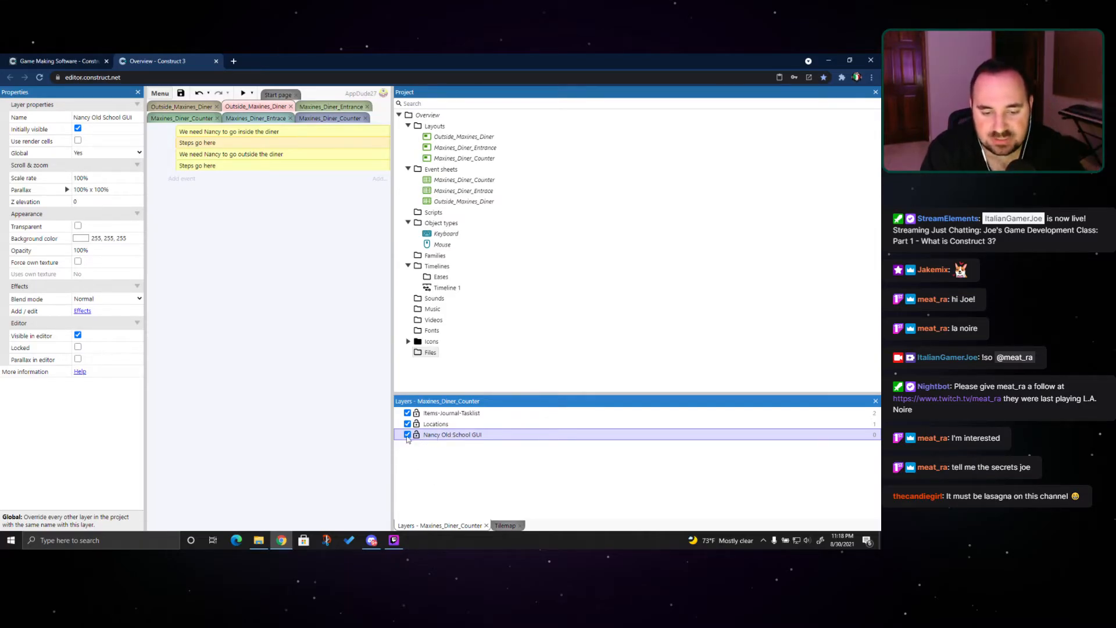
Hide and show the Nancy Old School GUI layer again, and set its Global property to No
{"action": "left_click", "coordinate": [407, 435]}
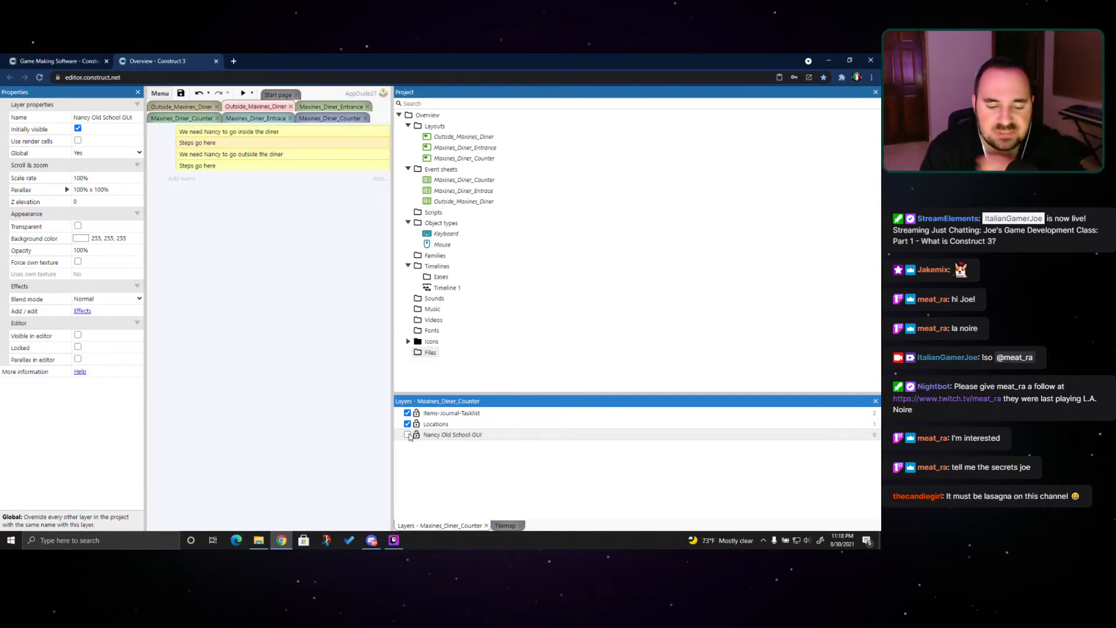
{"action": "left_click", "coordinate": [407, 435]}
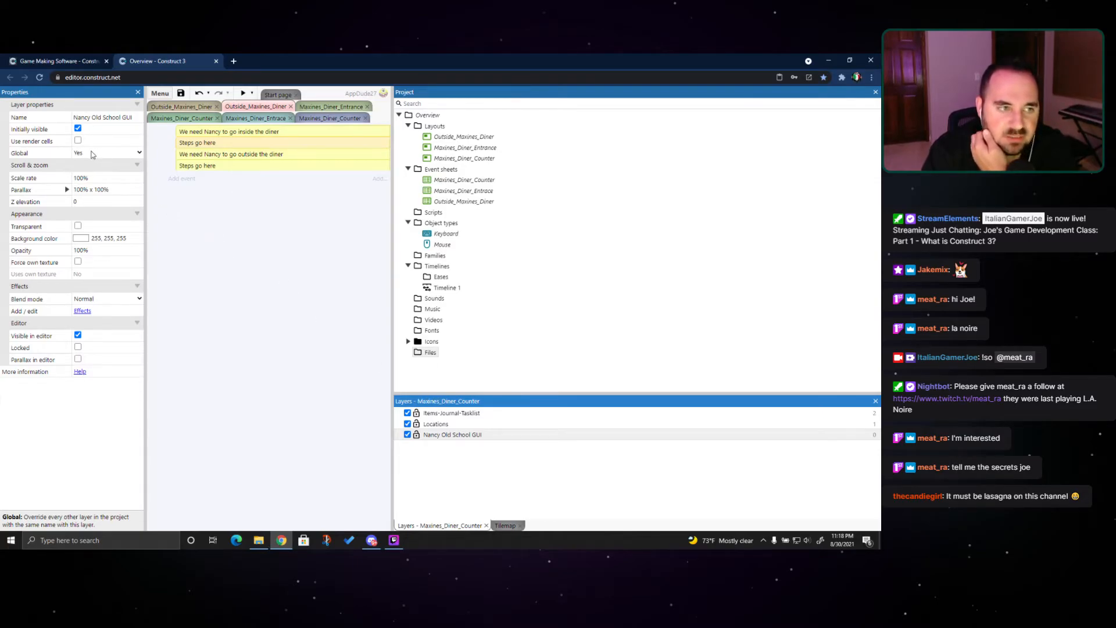
{"action": "left_click", "coordinate": [94, 153]}
{"action": "left_click", "coordinate": [94, 180]}
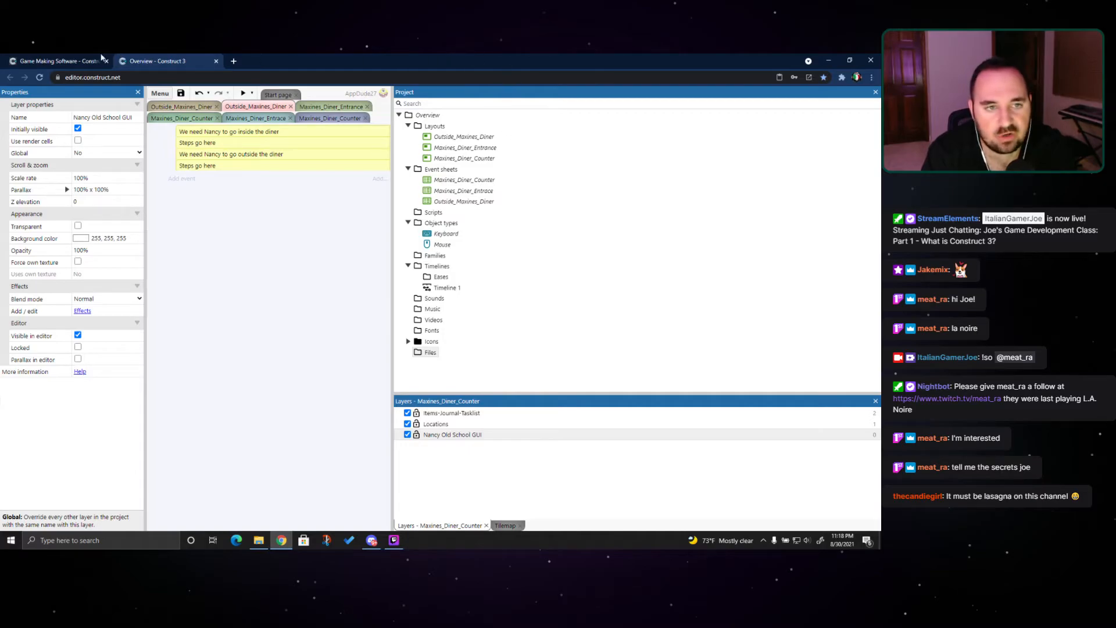
Widen the main editing area and close every open layout and event sheet, keeping only the start page
{"action": "left_click_drag", "start_coordinate": [394, 185], "coordinate": [689, 203]}
{"action": "left_click", "coordinate": [253, 108]}
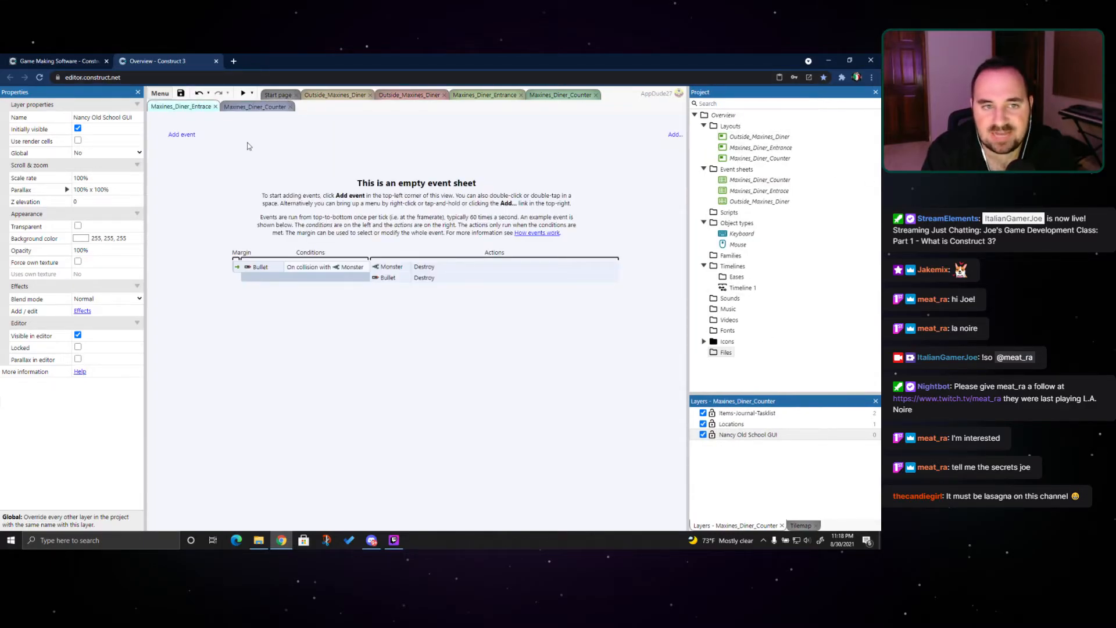
{"action": "left_click", "coordinate": [290, 107]}
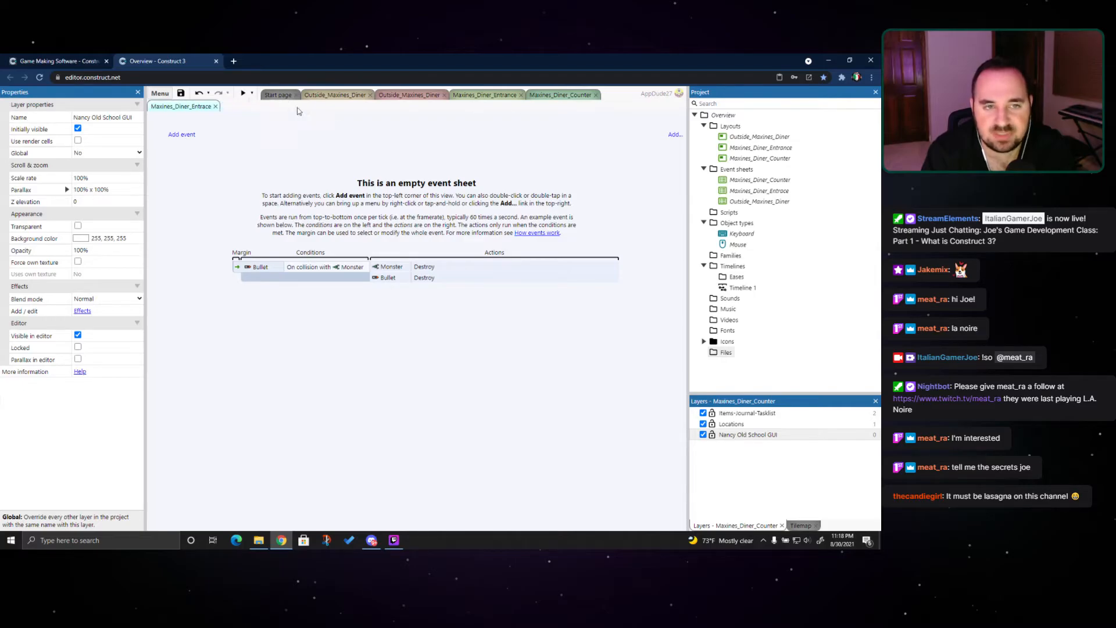
{"action": "left_click", "coordinate": [596, 95]}
{"action": "left_click", "coordinate": [595, 94]}
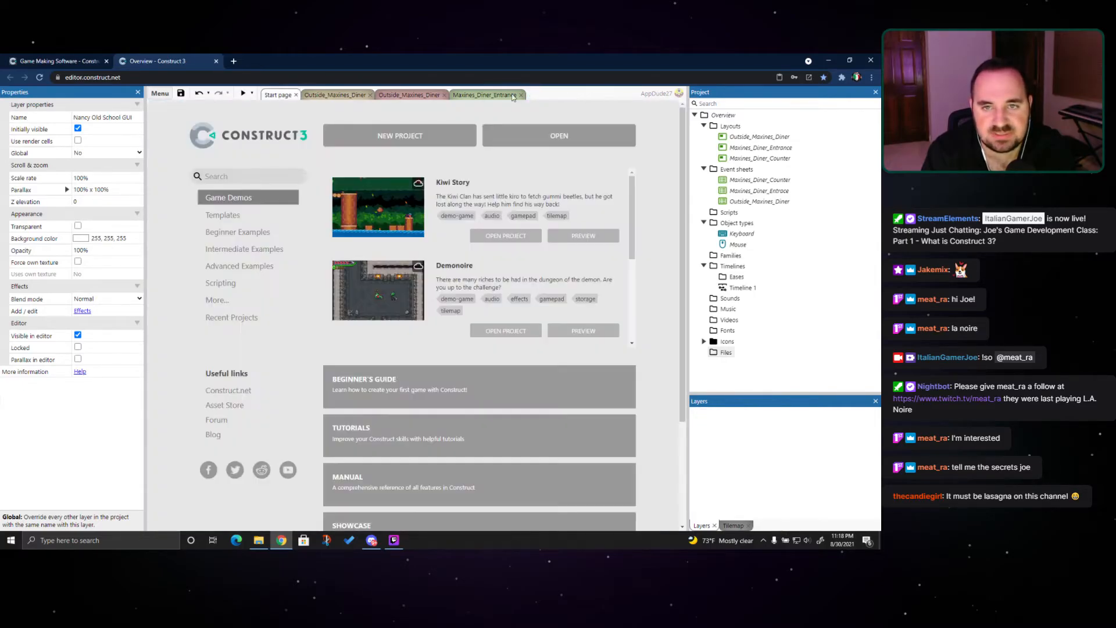
{"action": "left_click", "coordinate": [395, 94]}
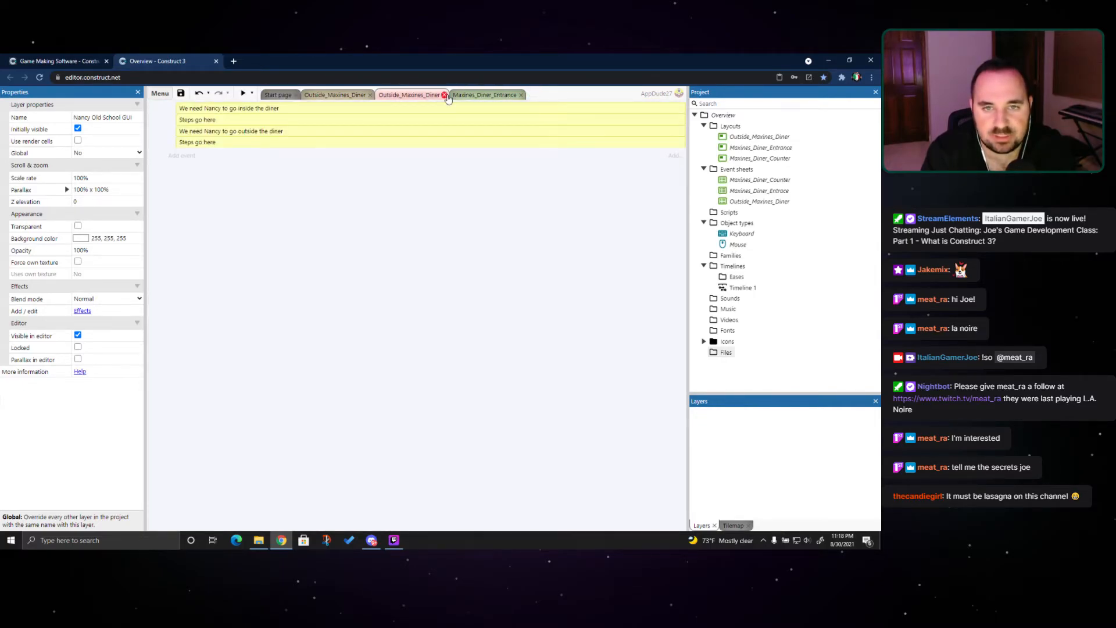
{"action": "left_click", "coordinate": [444, 95]}
{"action": "left_click", "coordinate": [444, 95]}
{"action": "left_click", "coordinate": [370, 96]}
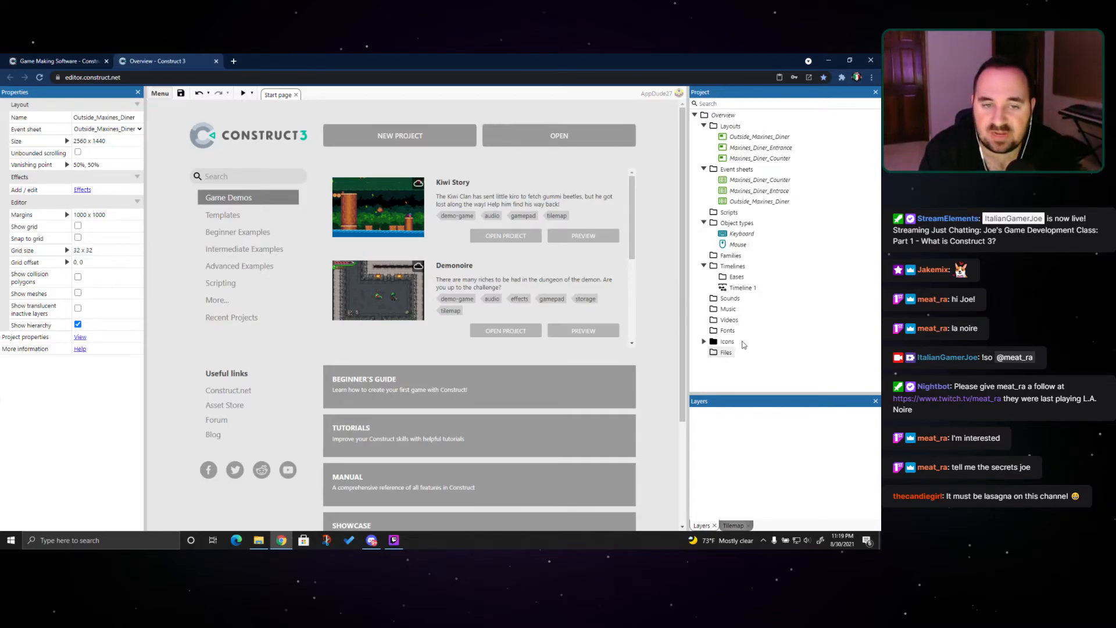
Browse the start page's project categories from Templates through the example levels, Scripting and More to Recent Projects
{"action": "left_click", "coordinate": [221, 216]}
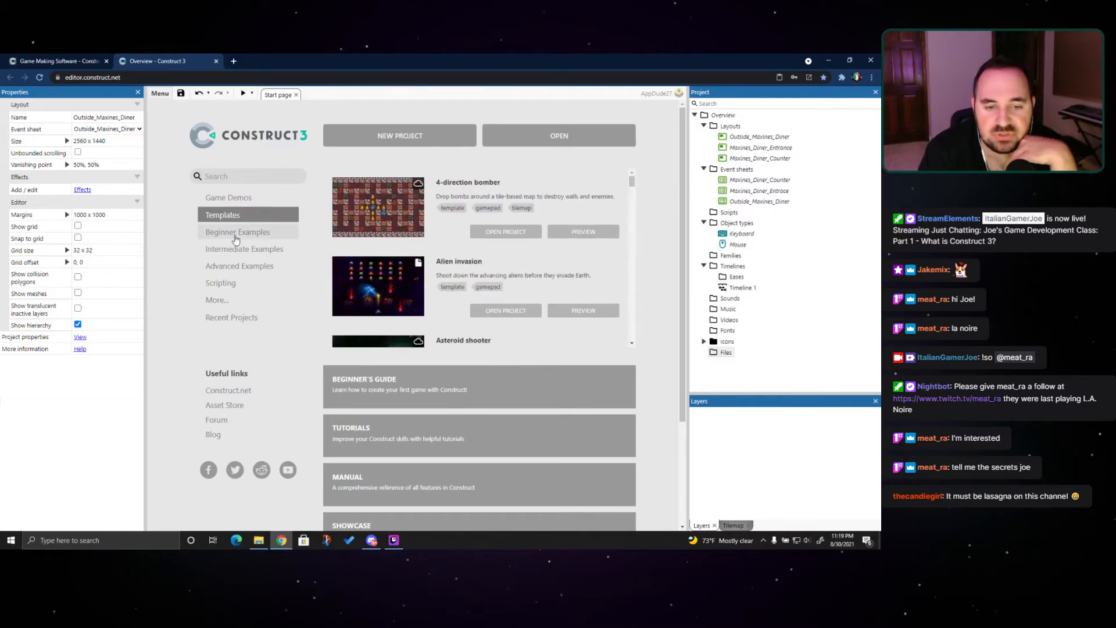
{"action": "left_click", "coordinate": [235, 233]}
{"action": "left_click", "coordinate": [247, 250]}
{"action": "left_click", "coordinate": [249, 266]}
{"action": "left_click", "coordinate": [245, 283]}
{"action": "left_click", "coordinate": [244, 301]}
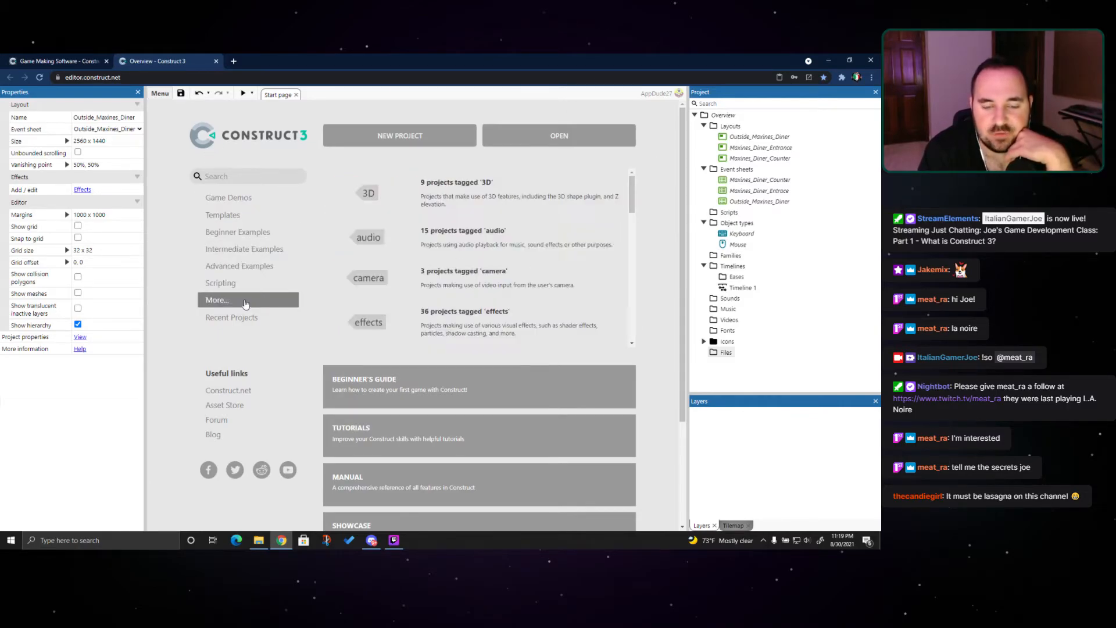
{"action": "left_click", "coordinate": [238, 318]}
Look through the Game Demos and Beginner Examples lists on the start page, ending on the Templates list
{"action": "left_click", "coordinate": [243, 300]}
{"action": "left_click", "coordinate": [244, 215]}
{"action": "left_click", "coordinate": [261, 200]}
{"action": "scroll", "coordinate": [507, 209], "scroll_direction": "down", "scroll_amount": 3}
{"action": "scroll", "coordinate": [507, 209], "scroll_direction": "up", "scroll_amount": 3}
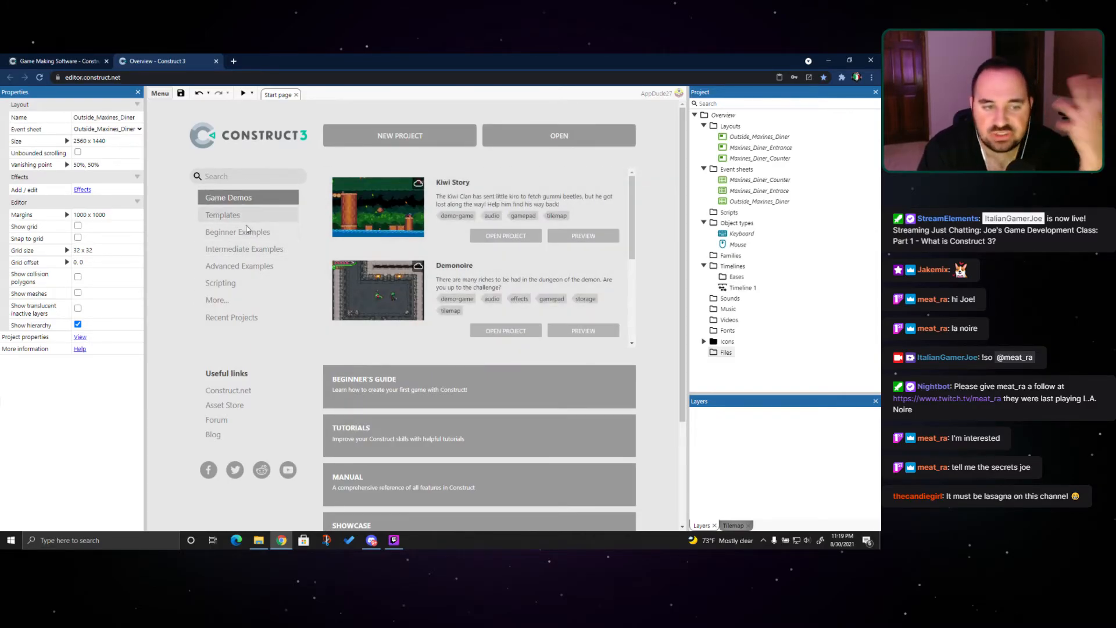
{"action": "left_click", "coordinate": [247, 230]}
{"action": "scroll", "coordinate": [433, 244], "scroll_direction": "down", "scroll_amount": 5}
{"action": "scroll", "coordinate": [435, 243], "scroll_direction": "down", "scroll_amount": 3}
{"action": "scroll", "coordinate": [439, 241], "scroll_direction": "up", "scroll_amount": 5}
{"action": "scroll", "coordinate": [440, 240], "scroll_direction": "up", "scroll_amount": 5}
{"action": "left_click", "coordinate": [249, 216]}
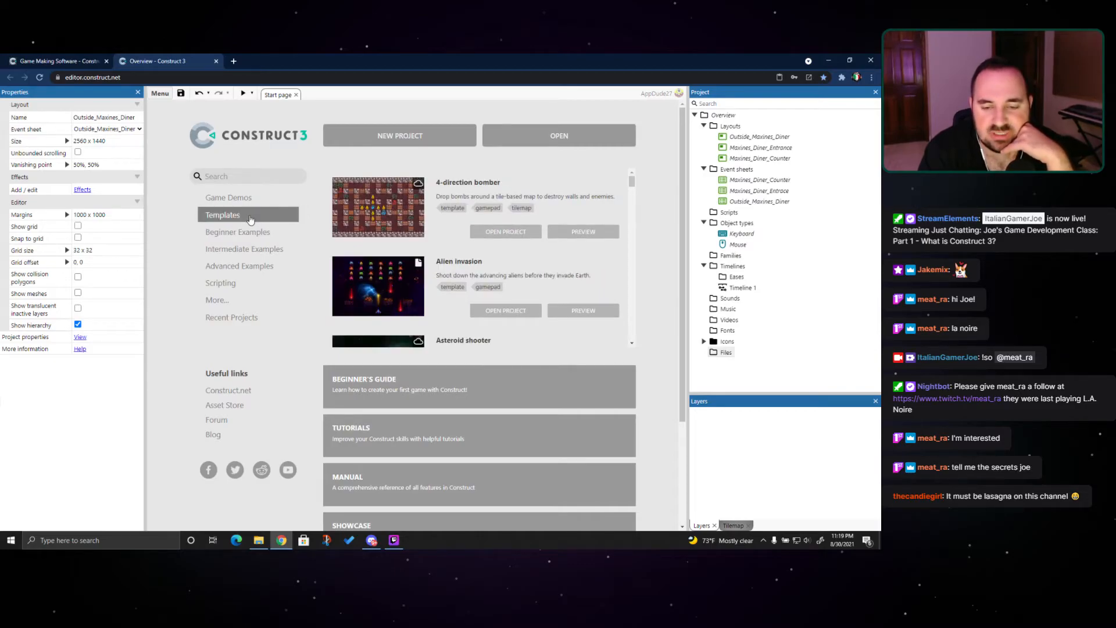
{"action": "right_click", "coordinate": [754, 140]}
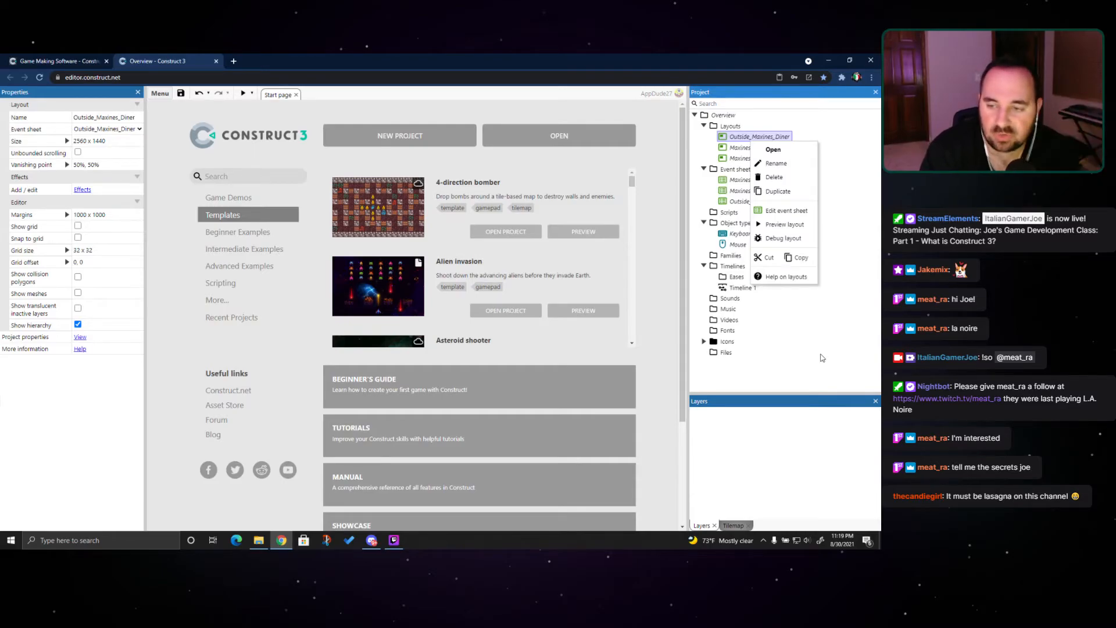
{"action": "left_click", "coordinate": [759, 376]}
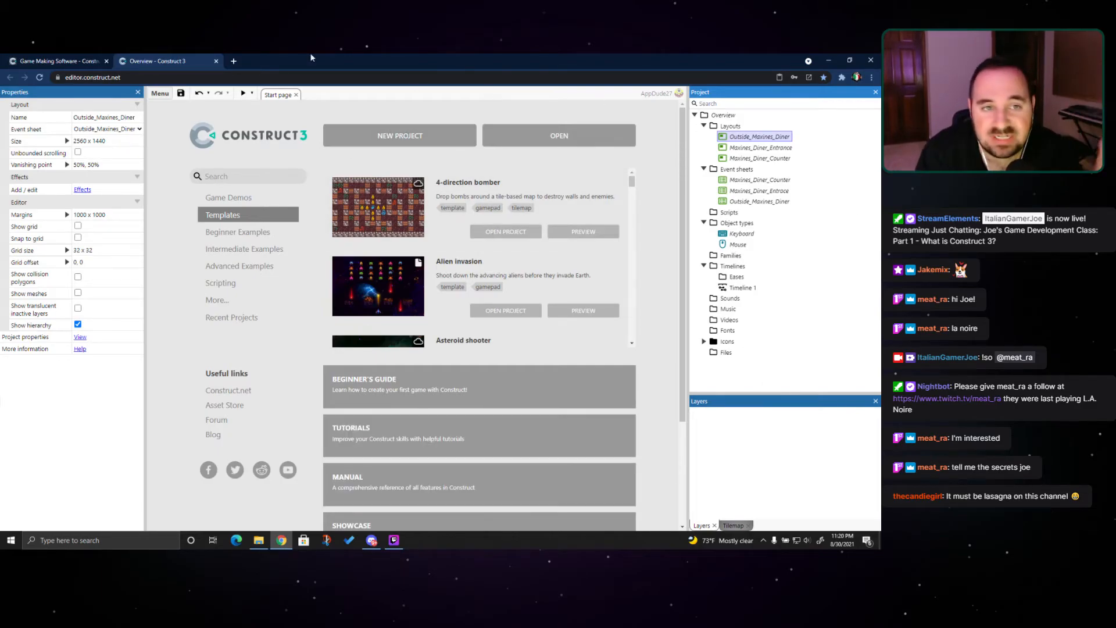
{"action": "left_click", "coordinate": [75, 58]}
{"action": "left_click", "coordinate": [183, 56]}
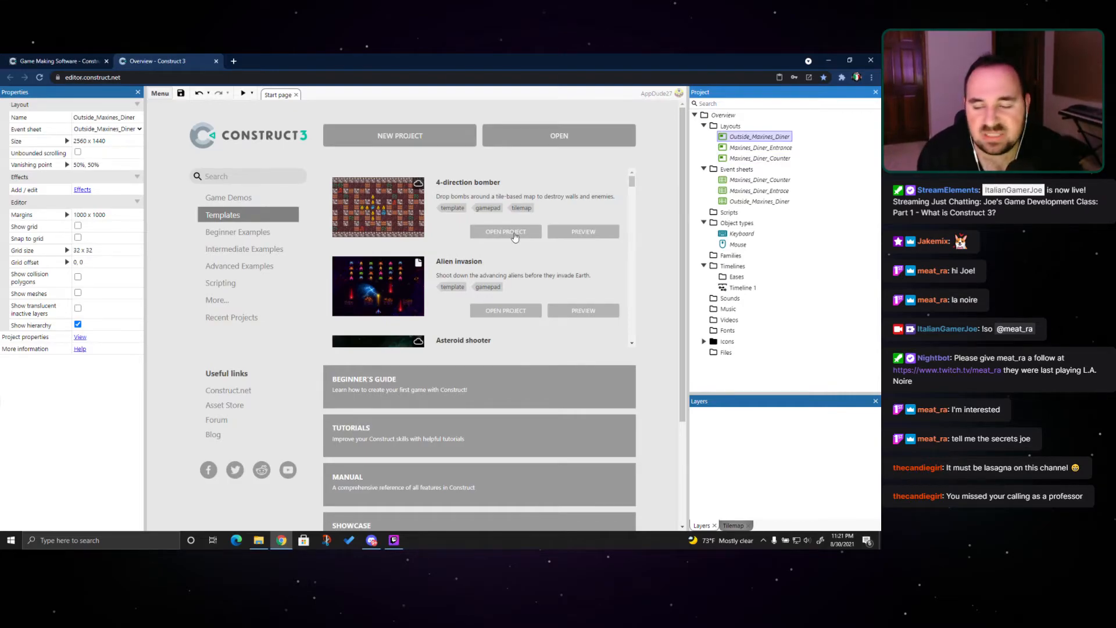
Open the Maxines_Diner_Entrance layout and view its page area
{"action": "double_click", "coordinate": [756, 147]}
{"action": "middle_click_drag", "start_coordinate": [313, 139], "coordinate": [482, 236]}
{"action": "scroll", "coordinate": [390, 244], "scroll_direction": "down", "scroll_amount": 3, "text": "ctrl"}
{"action": "scroll", "coordinate": [390, 244], "scroll_direction": "down", "scroll_amount": 4, "text": "ctrl"}
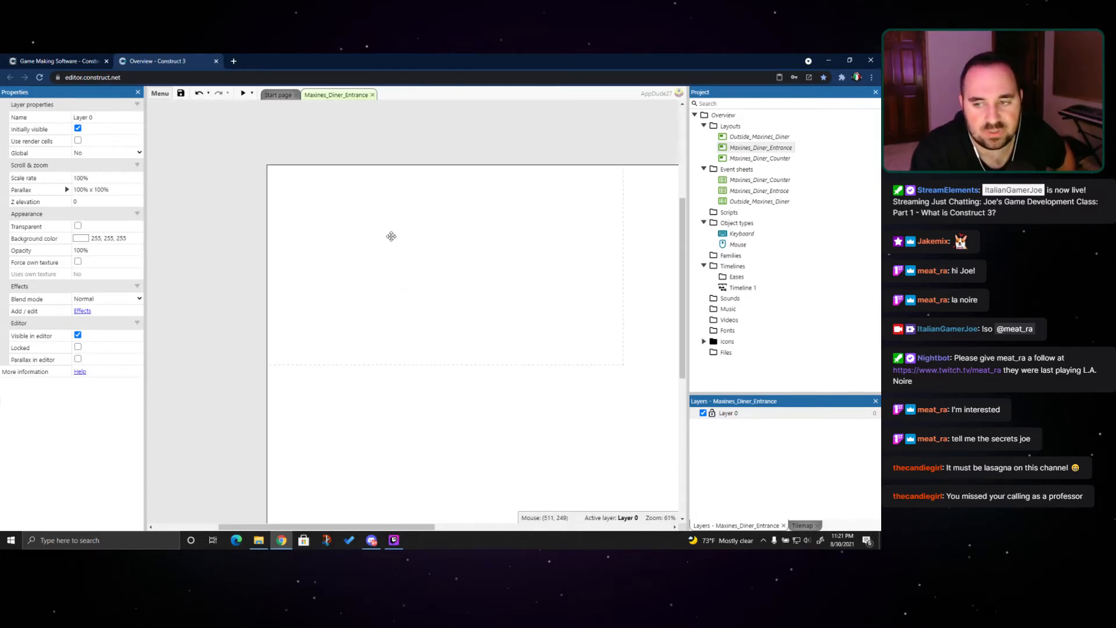
Open the Maxines_Diner_Counter, Maxines_Diner_Entrace and Outside_Maxines_Diner event sheets
{"action": "double_click", "coordinate": [730, 182]}
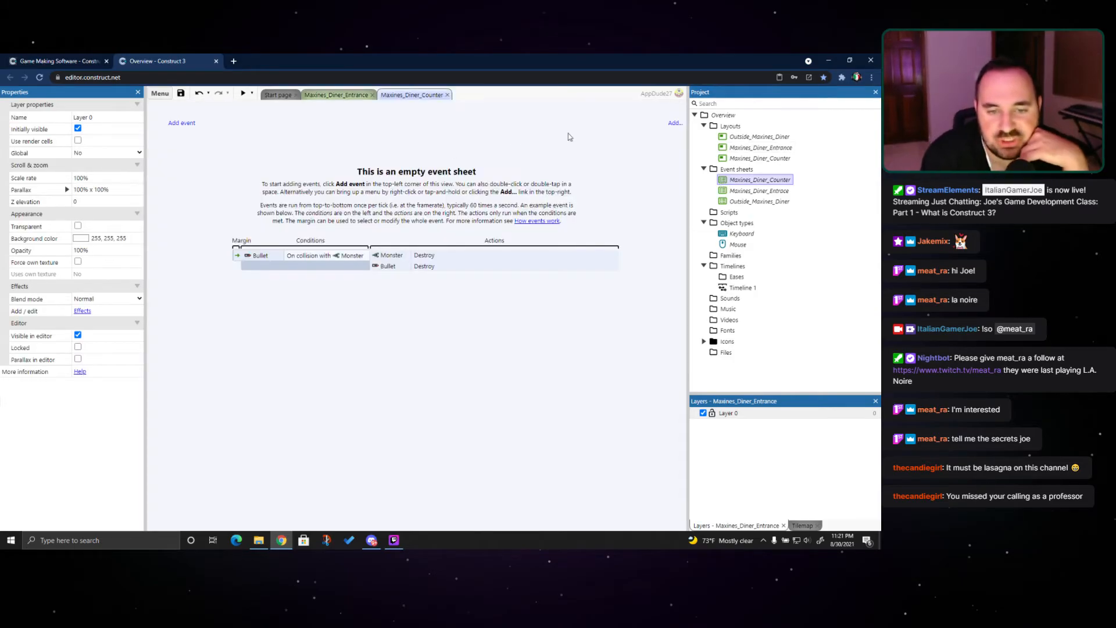
{"action": "double_click", "coordinate": [759, 191]}
{"action": "double_click", "coordinate": [759, 201]}
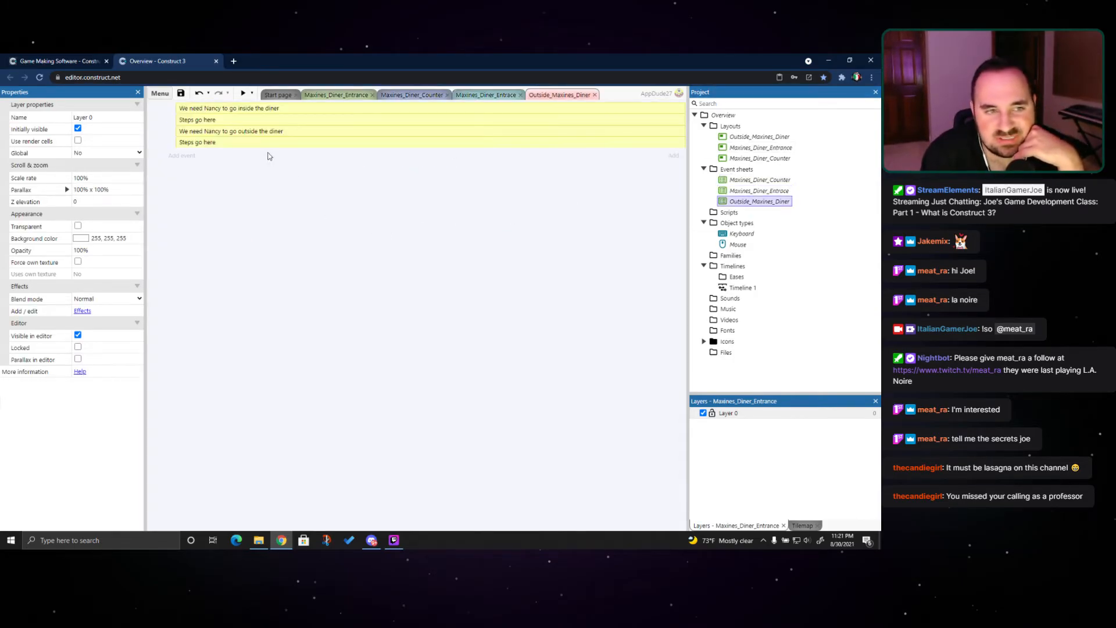
Add an empty comment at the end of the Outside_Maxines_Diner event sheet
{"action": "right_click", "coordinate": [244, 199]}
{"action": "left_click", "coordinate": [273, 259]}
{"action": "left_click", "coordinate": [353, 236]}
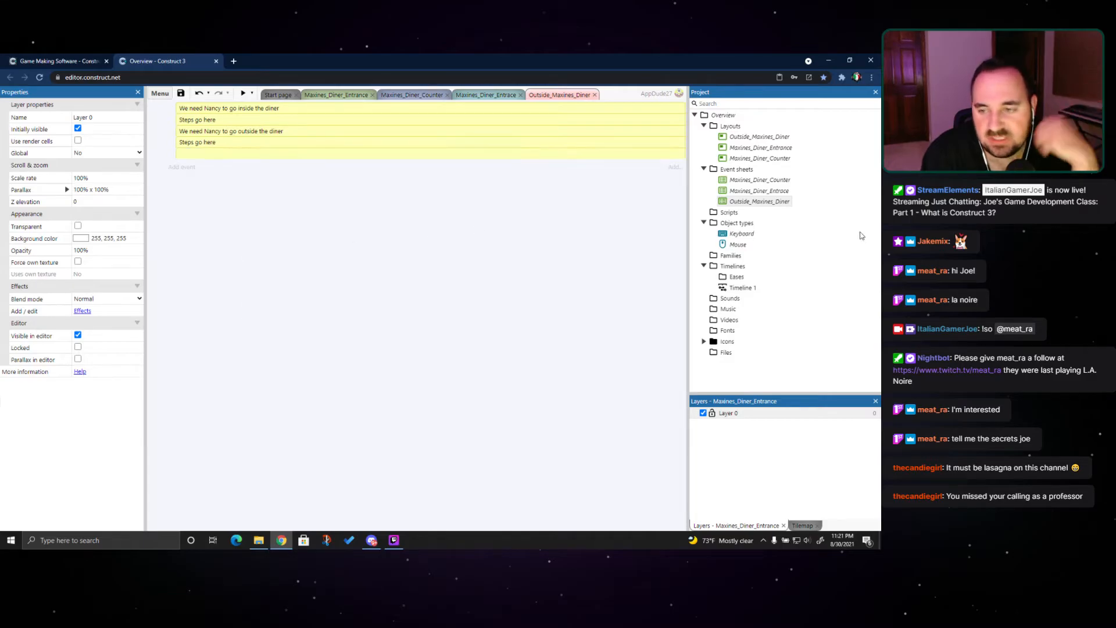
Open the Outside_Maxines_Diner layout and look through the plugins for new object types without inserting one
{"action": "left_click", "coordinate": [732, 223]}
{"action": "double_click", "coordinate": [756, 136]}
{"action": "double_click", "coordinate": [568, 225]}
{"action": "scroll", "coordinate": [460, 256], "scroll_direction": "down", "scroll_amount": 6}
{"action": "scroll", "coordinate": [461, 257], "scroll_direction": "up", "scroll_amount": 5}
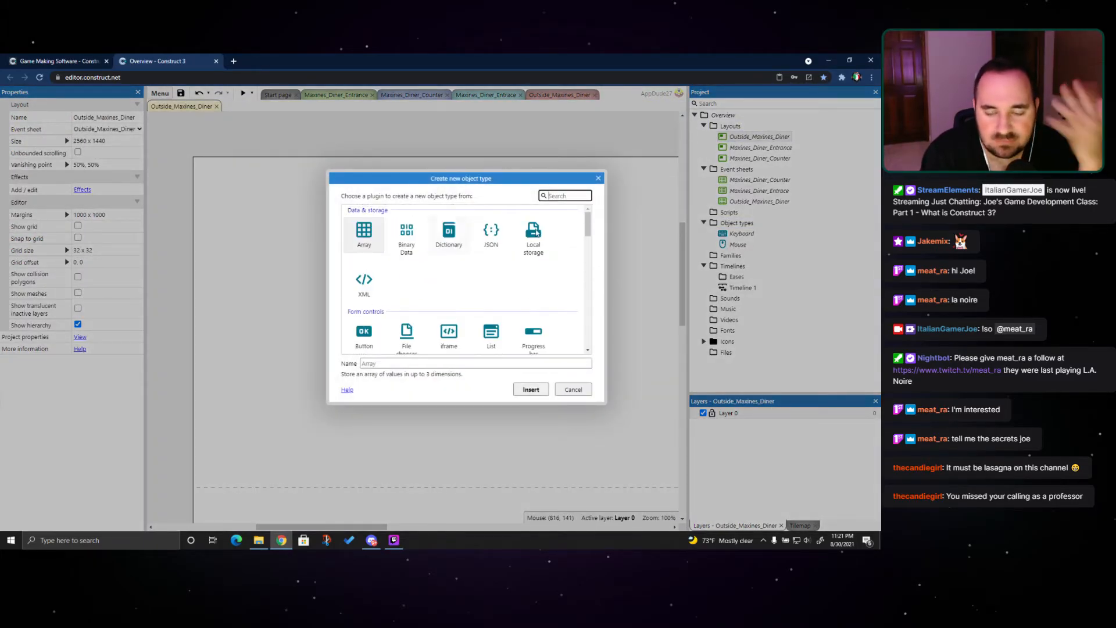
{"action": "left_click", "coordinate": [598, 178]}
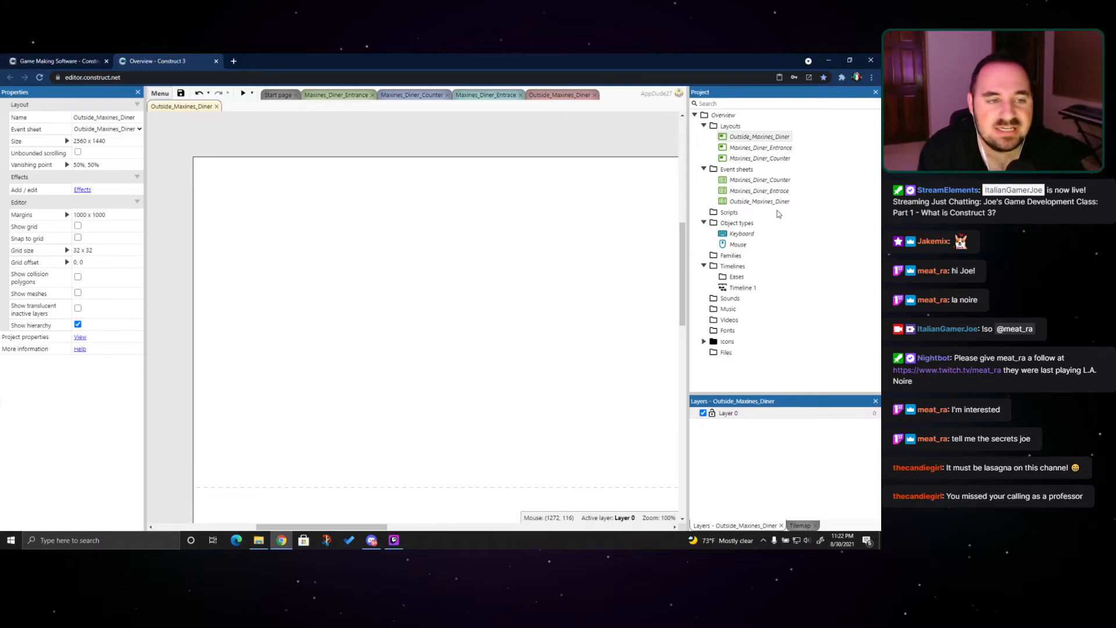
Open the project's export platform choices and examine the Web (HTML5), Windows (WebView2) and NW.js options
{"action": "left_click", "coordinate": [157, 93]}
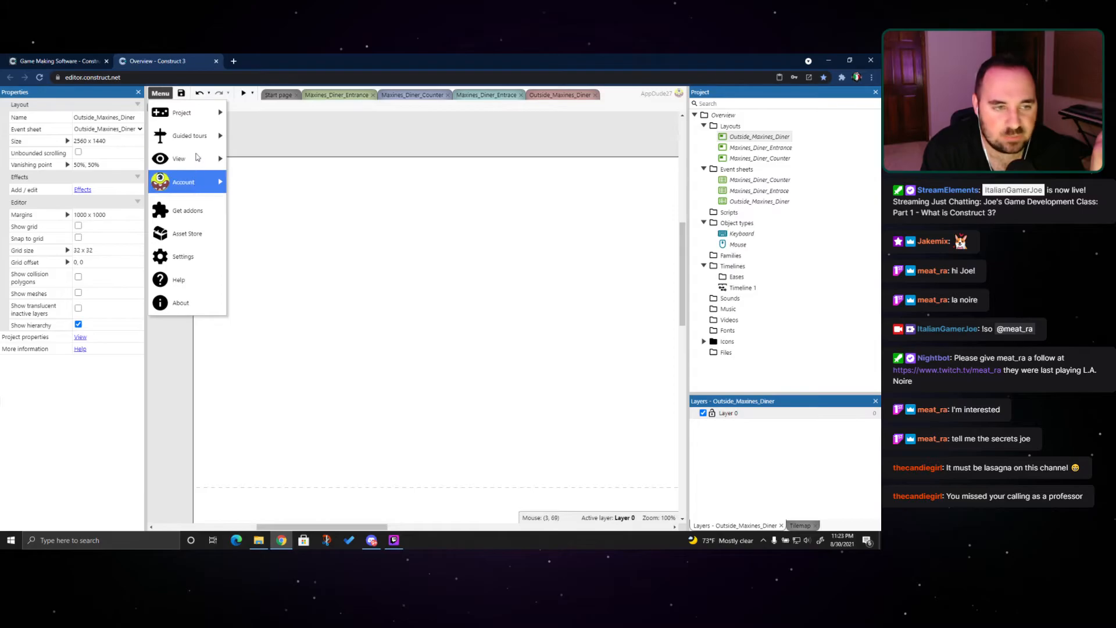
{"action": "mouse_move", "coordinate": [186, 112]}
{"action": "left_click", "coordinate": [256, 232]}
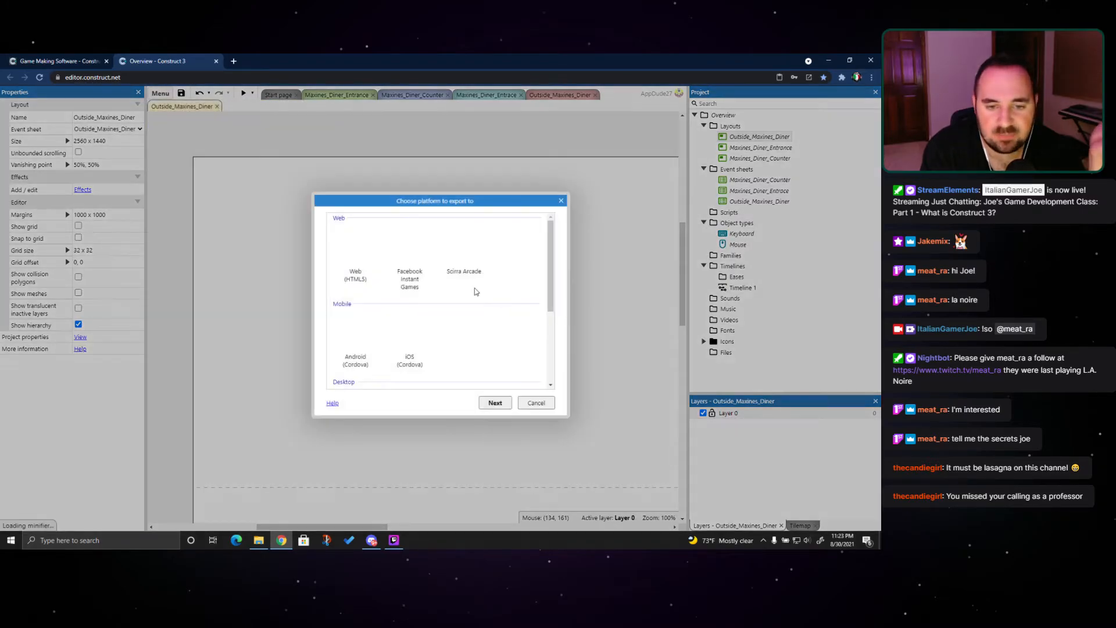
{"action": "left_click", "coordinate": [368, 283]}
{"action": "scroll", "coordinate": [479, 277], "scroll_direction": "down", "scroll_amount": 3}
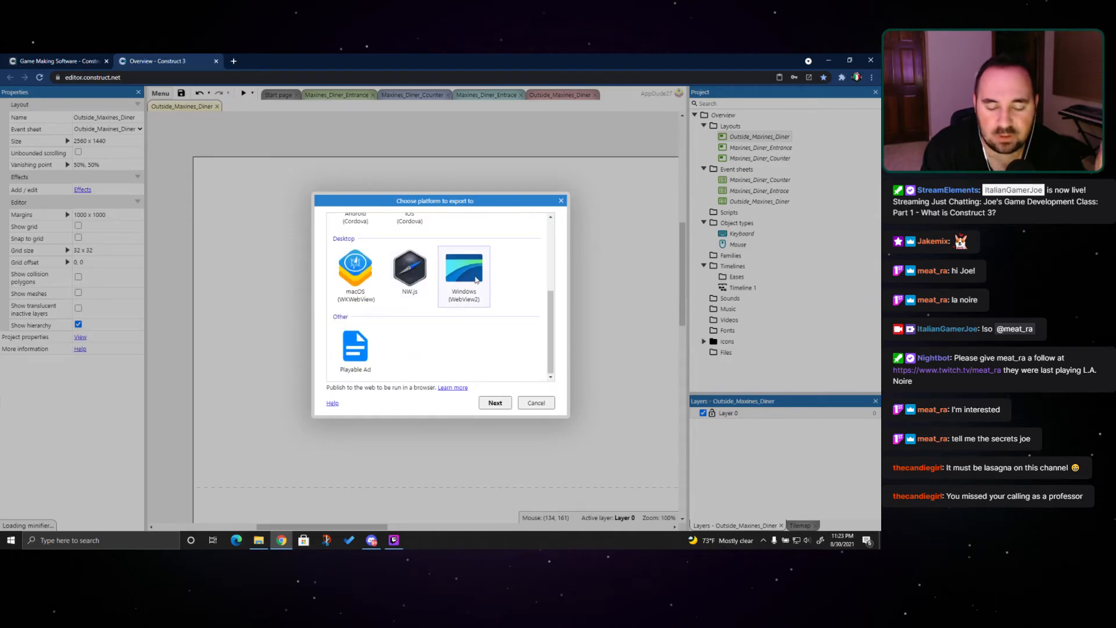
{"action": "left_click", "coordinate": [479, 278]}
{"action": "left_click", "coordinate": [416, 274]}
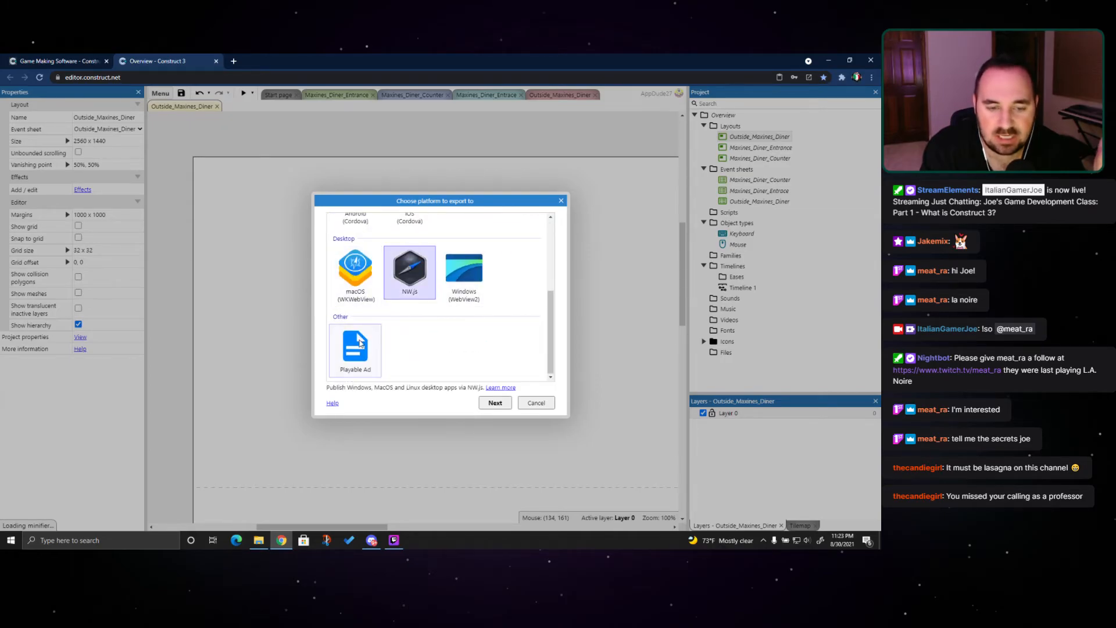
Examine the Android (Cordova), iOS (Cordova) and Web (HTML5) export platforms
{"action": "scroll", "coordinate": [416, 326], "scroll_direction": "up", "scroll_amount": 3}
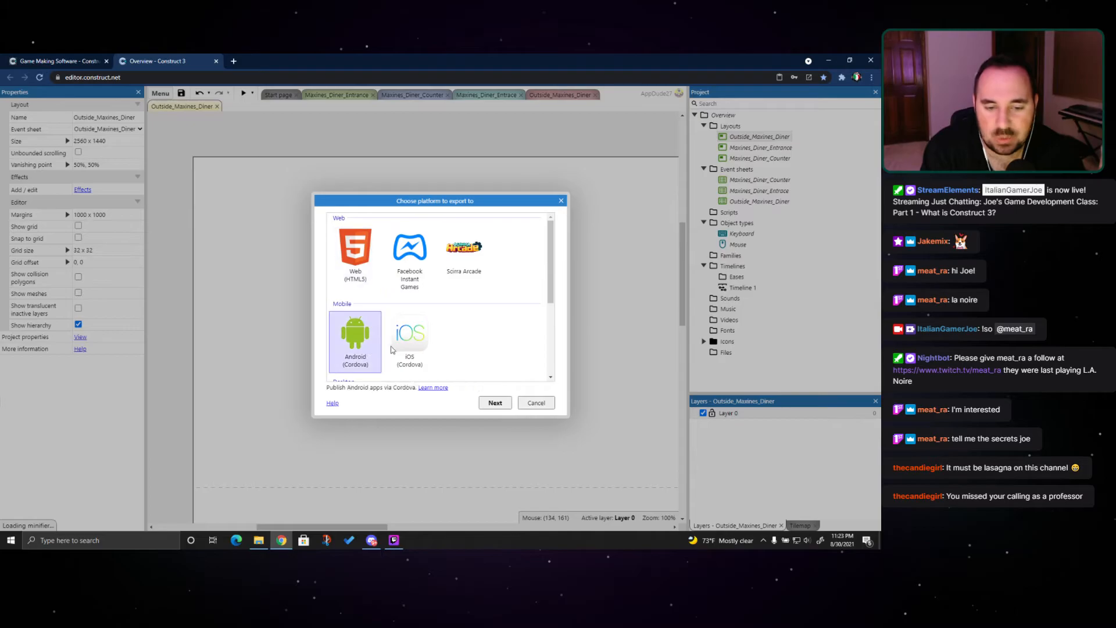
{"action": "left_click", "coordinate": [411, 341]}
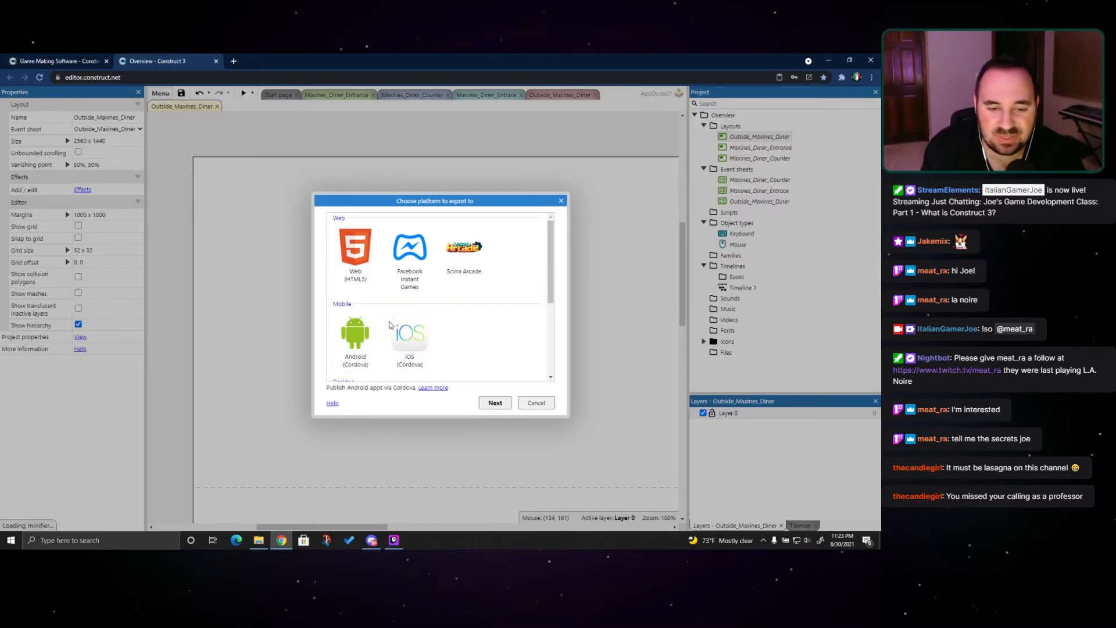
{"action": "left_click", "coordinate": [370, 331]}
{"action": "left_click", "coordinate": [370, 270]}
{"action": "scroll", "coordinate": [382, 291], "scroll_direction": "down", "scroll_amount": 2}
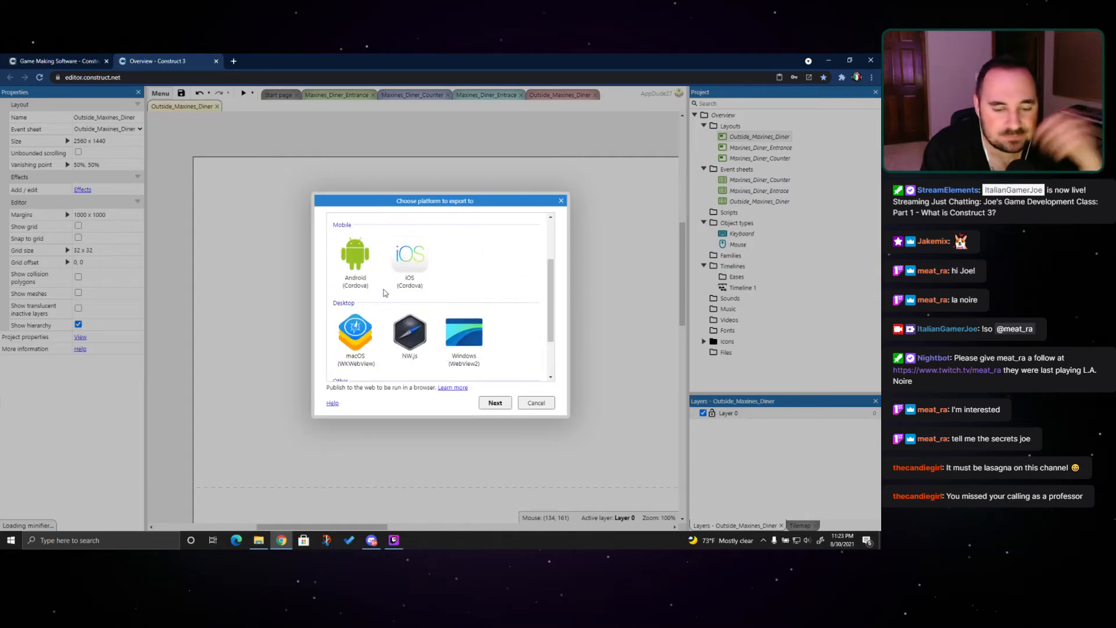
{"action": "scroll", "coordinate": [383, 291], "scroll_direction": "up", "scroll_amount": 2}
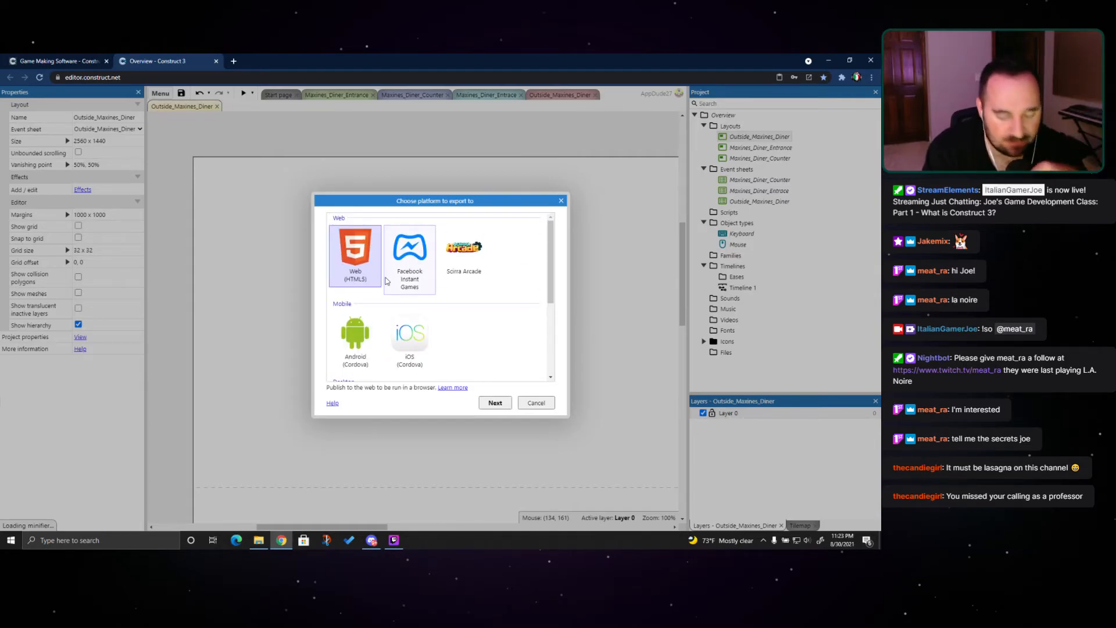
Examine the macOS (WKWebView), NW.js, Windows (WebView2) and Playable Ad export platforms, and leave without exporting
{"action": "scroll", "coordinate": [394, 290], "scroll_direction": "down", "scroll_amount": 3}
{"action": "left_click", "coordinate": [355, 278]}
{"action": "left_click", "coordinate": [418, 282]}
{"action": "left_click", "coordinate": [475, 277]}
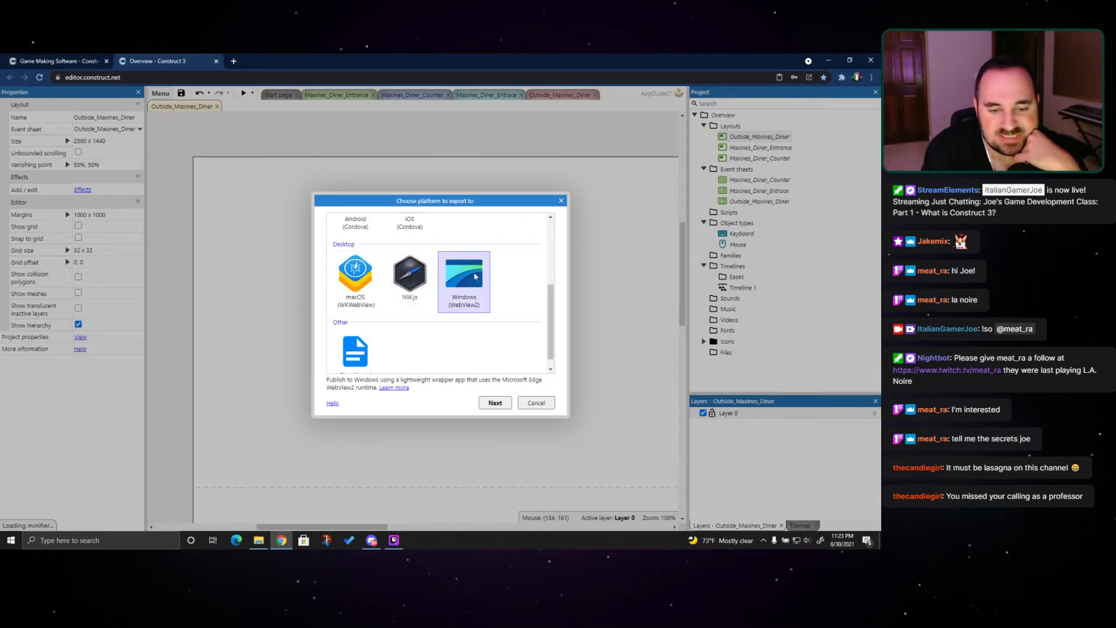
{"action": "left_click", "coordinate": [424, 279]}
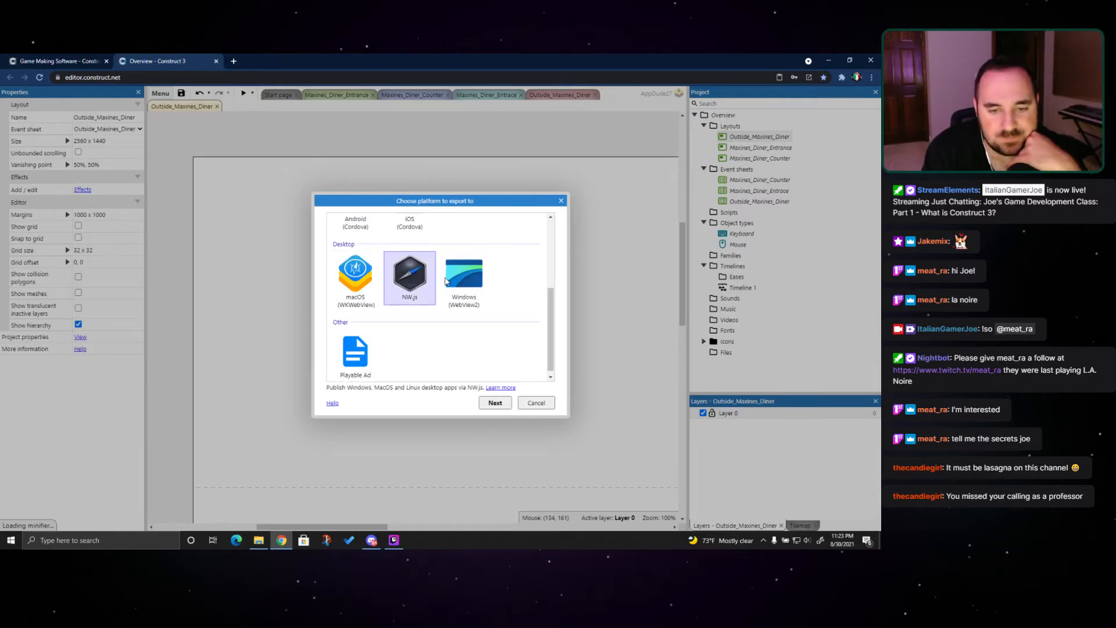
{"action": "scroll", "coordinate": [424, 285], "scroll_direction": "down", "scroll_amount": 1}
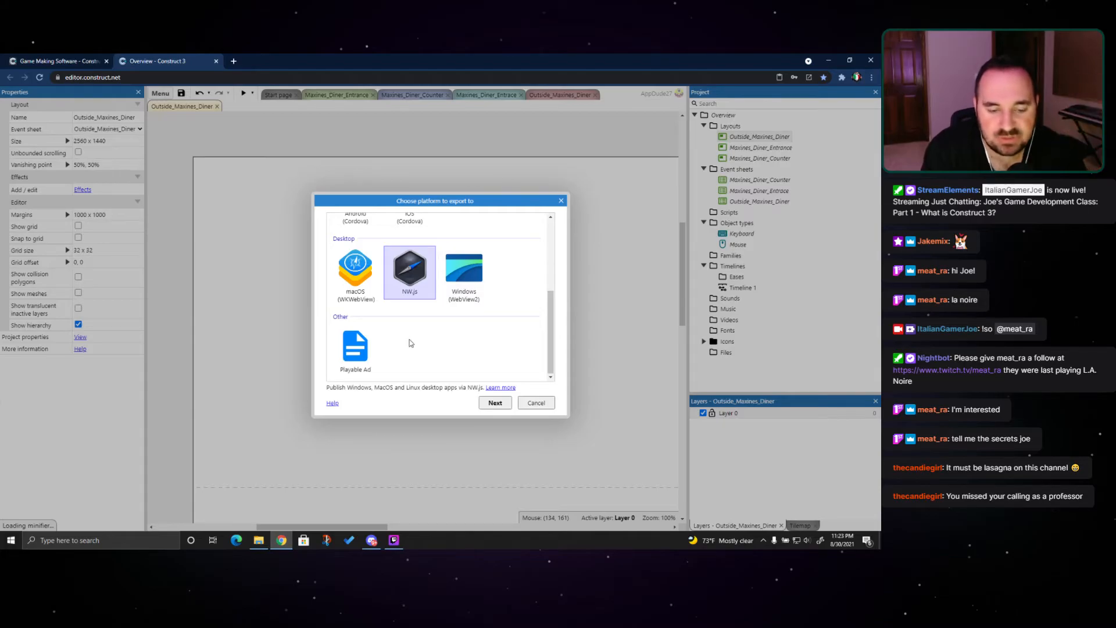
{"action": "left_click", "coordinate": [351, 355]}
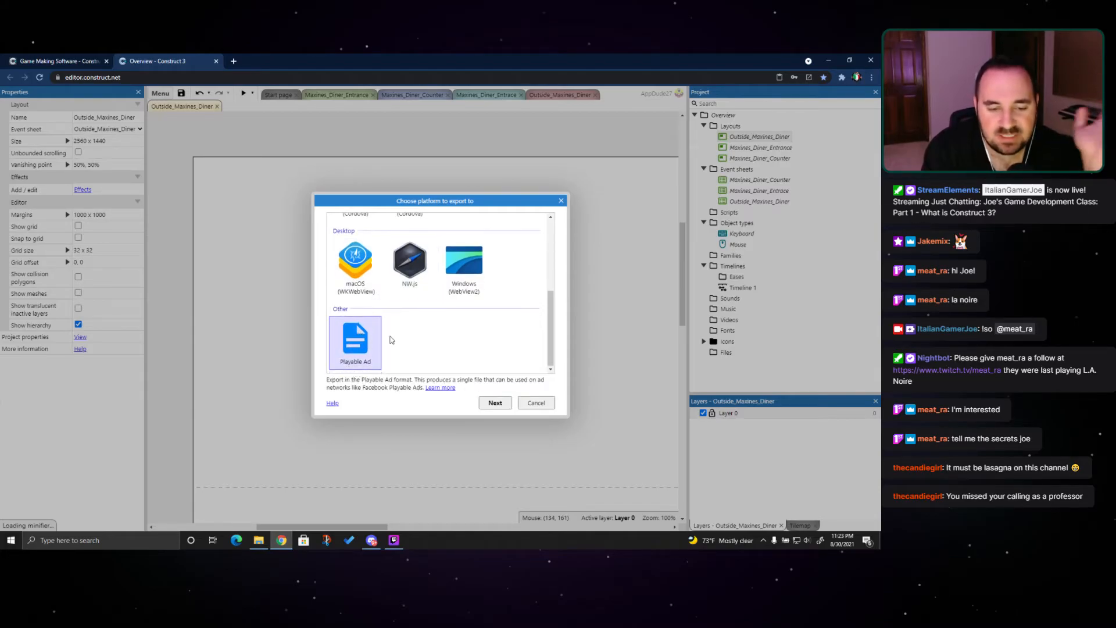
{"action": "scroll", "coordinate": [395, 339], "scroll_direction": "up", "scroll_amount": 1}
{"action": "scroll", "coordinate": [396, 338], "scroll_direction": "up", "scroll_amount": 2}
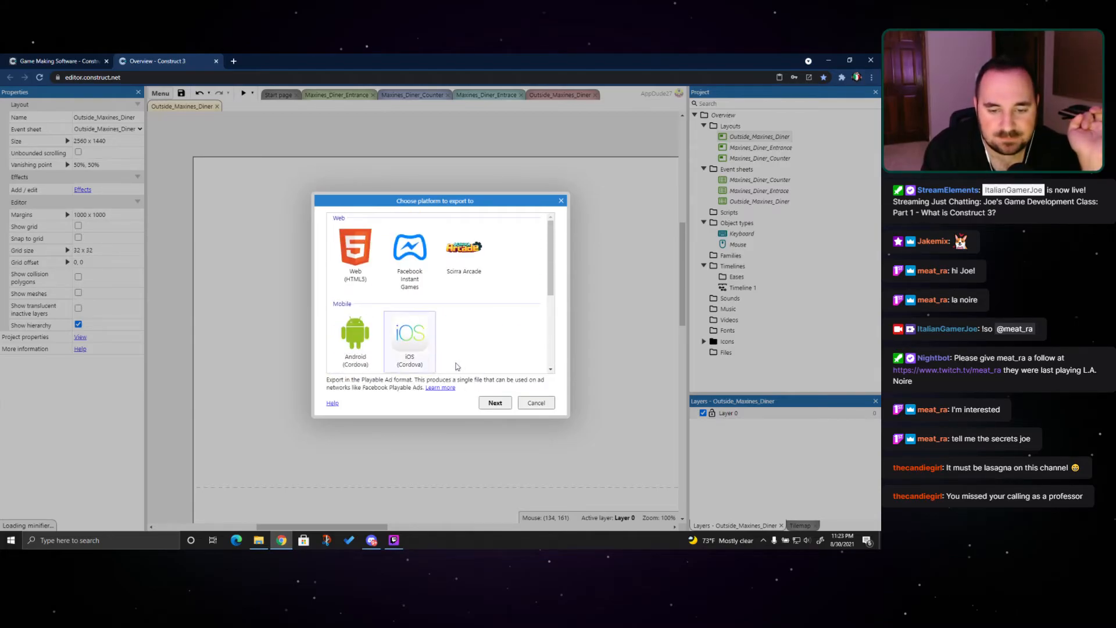
{"action": "left_click", "coordinate": [547, 401]}
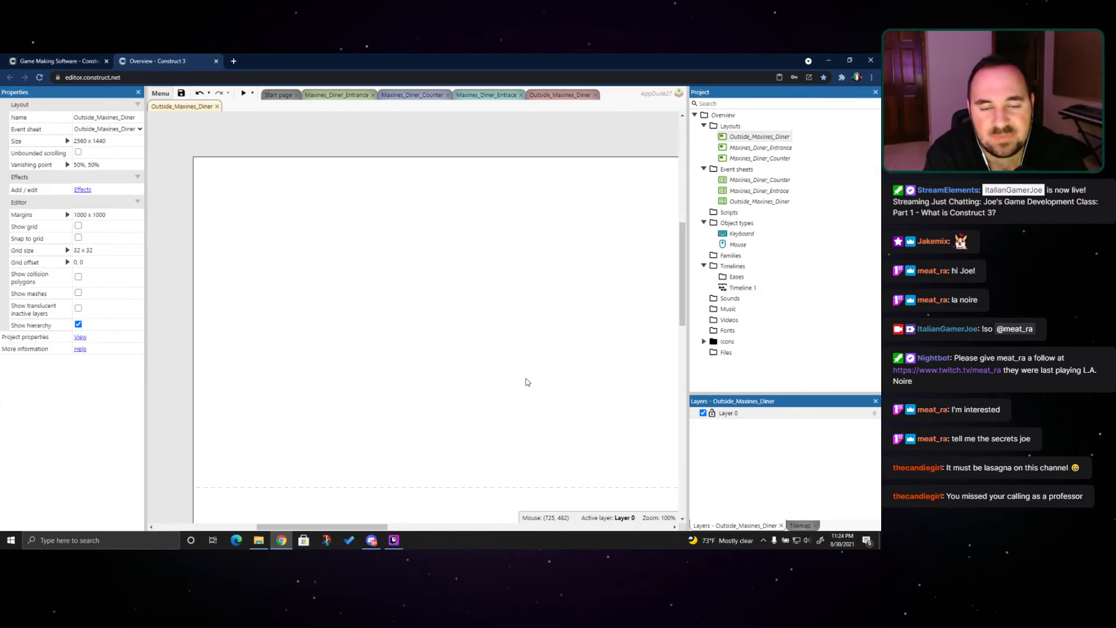
Return to the start page, view the Overview project's properties and examine the GPU preference options among the advanced settings
{"action": "left_click", "coordinate": [340, 95]}
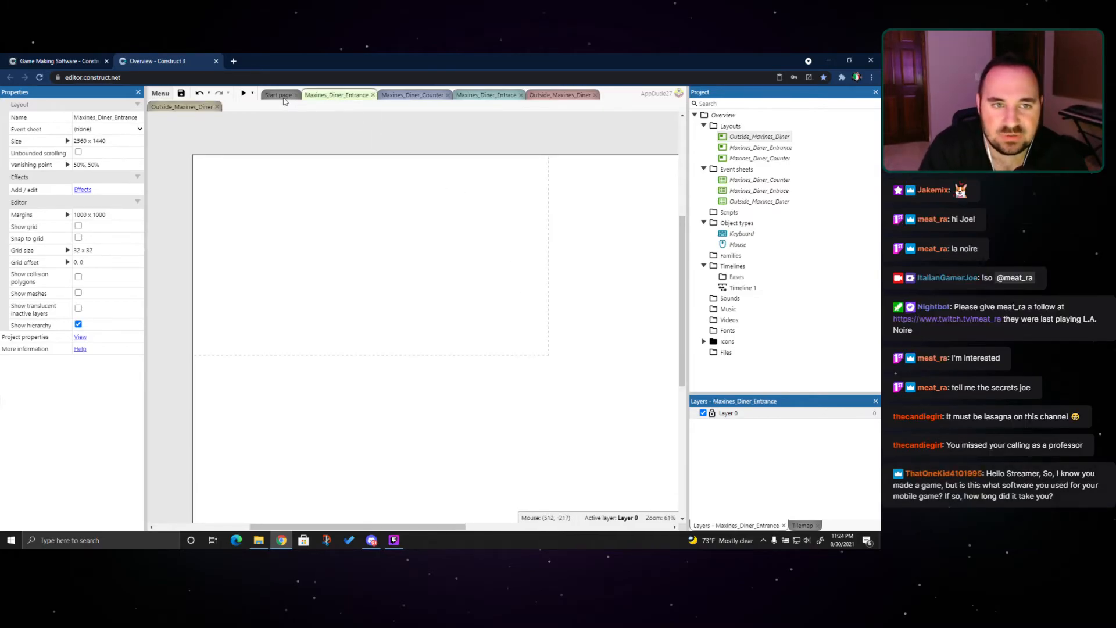
{"action": "left_click", "coordinate": [280, 96]}
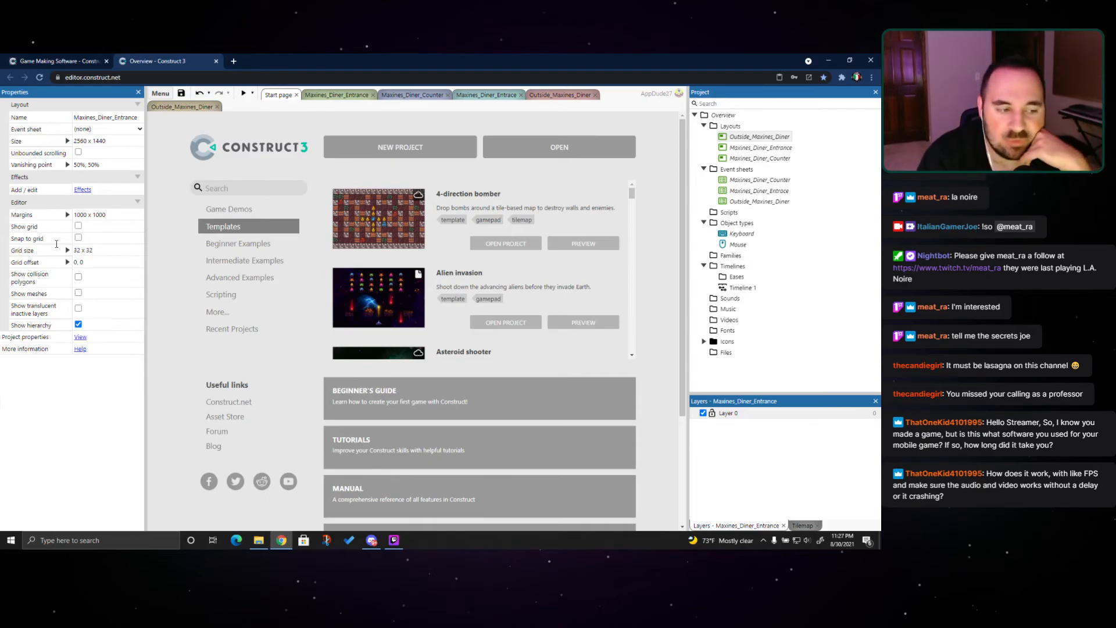
{"action": "left_click", "coordinate": [82, 338]}
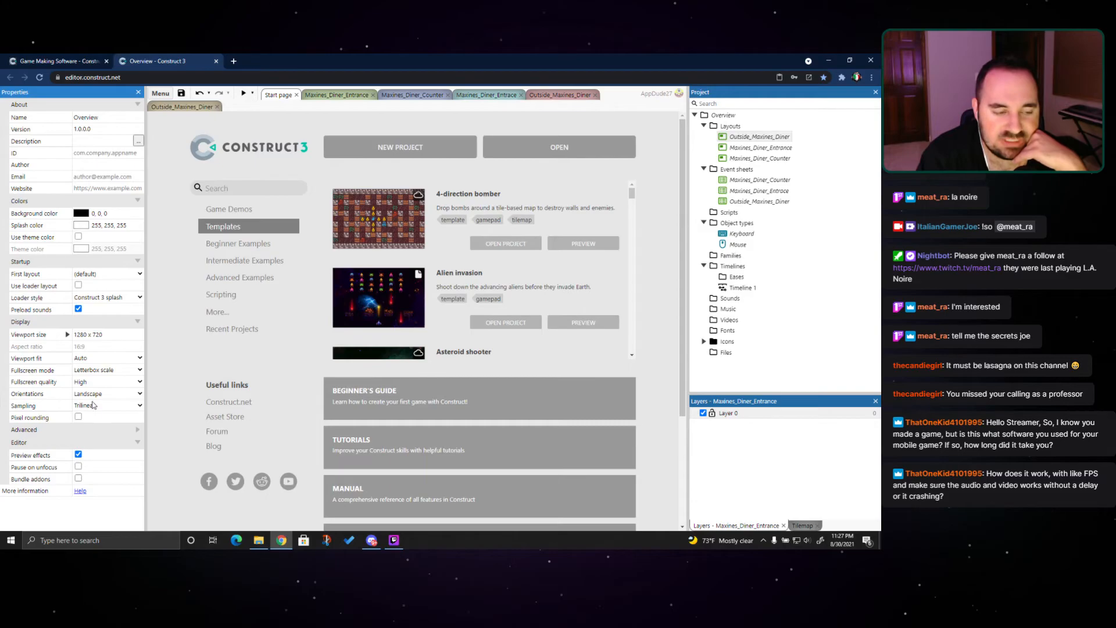
{"action": "left_click", "coordinate": [43, 430]}
{"action": "left_click", "coordinate": [140, 430]}
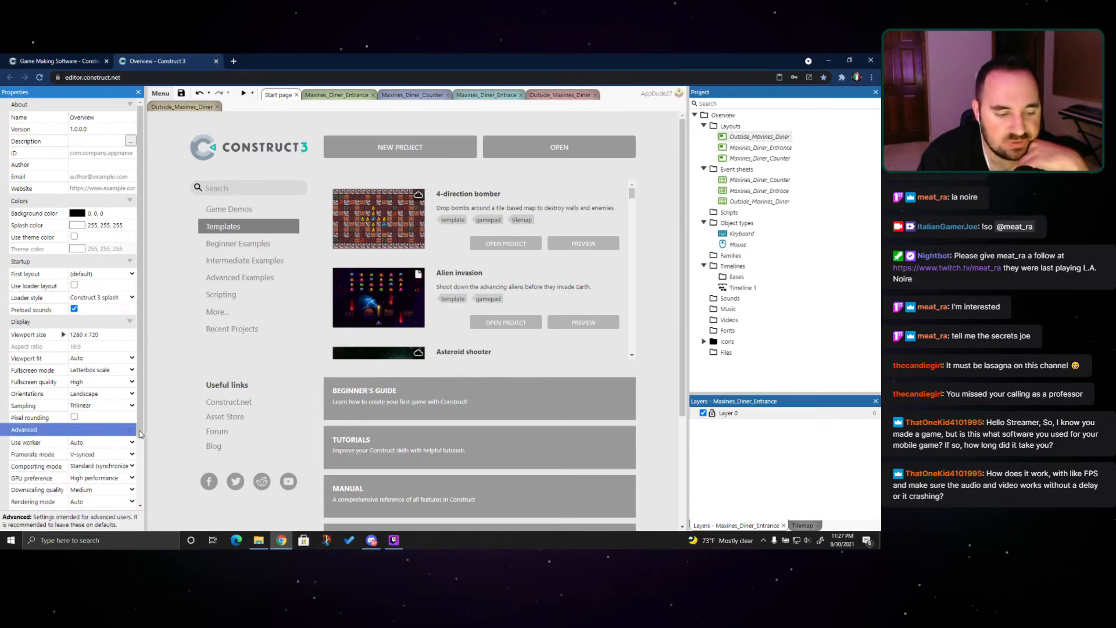
{"action": "scroll", "coordinate": [82, 407], "scroll_direction": "down", "scroll_amount": 2}
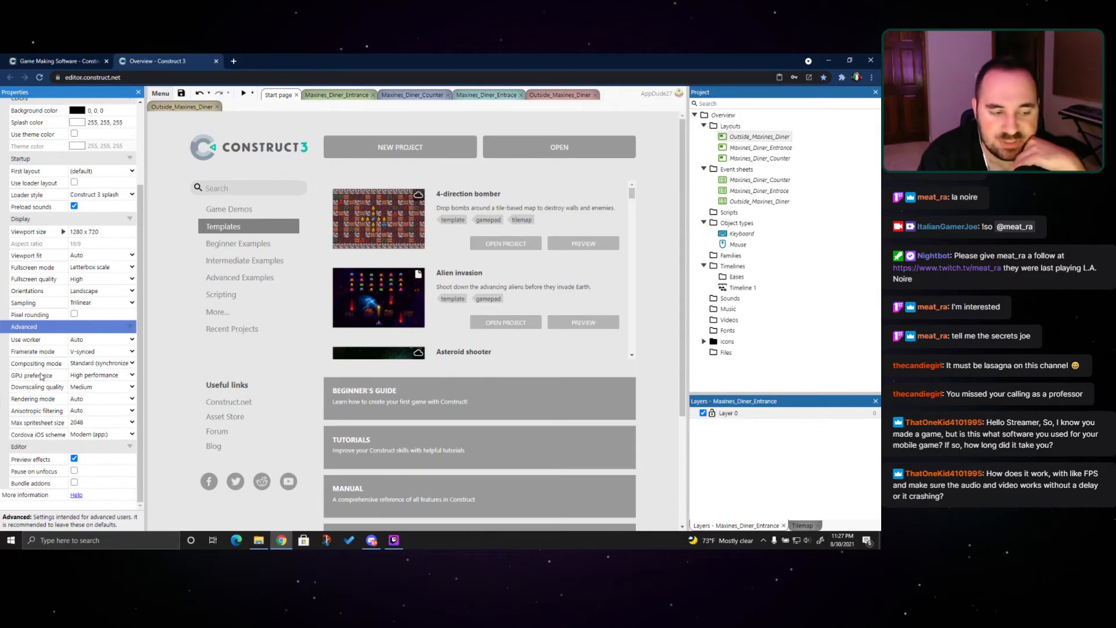
{"action": "left_click", "coordinate": [82, 378]}
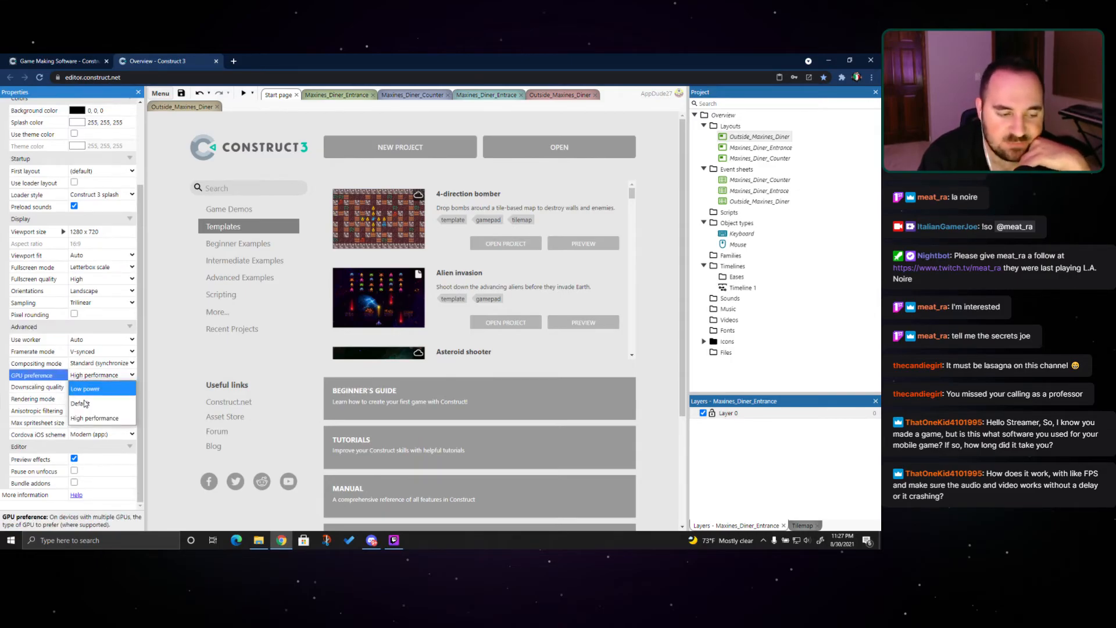
{"action": "left_click", "coordinate": [51, 385]}
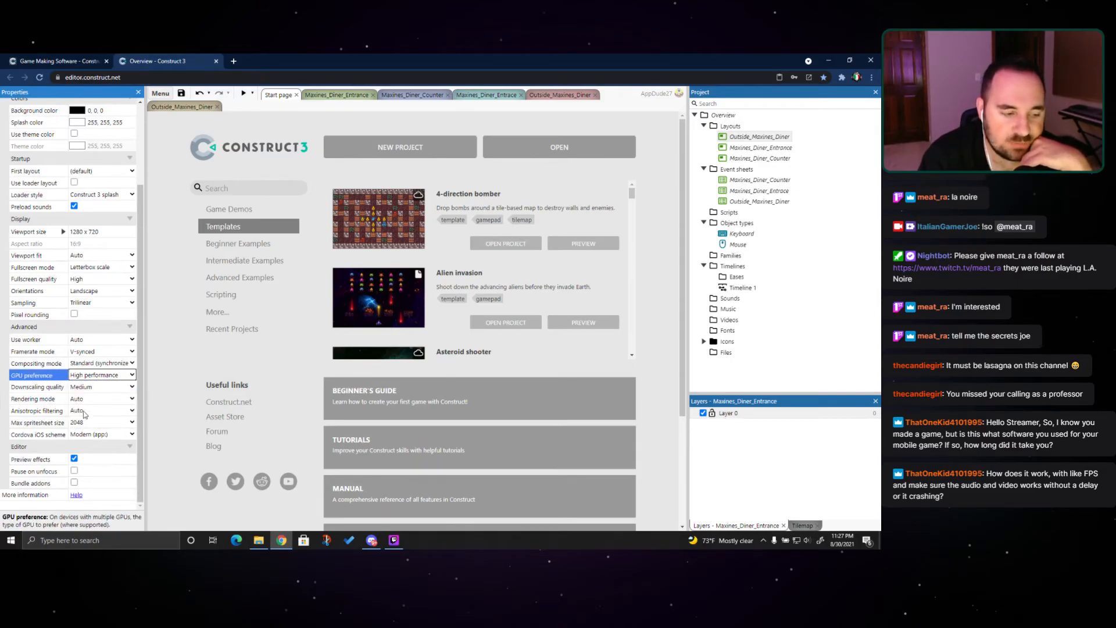
Try a max spritesheet size of 4096 for the project, and set it to 1024 instead
{"action": "left_click", "coordinate": [63, 424]}
{"action": "left_click", "coordinate": [77, 423]}
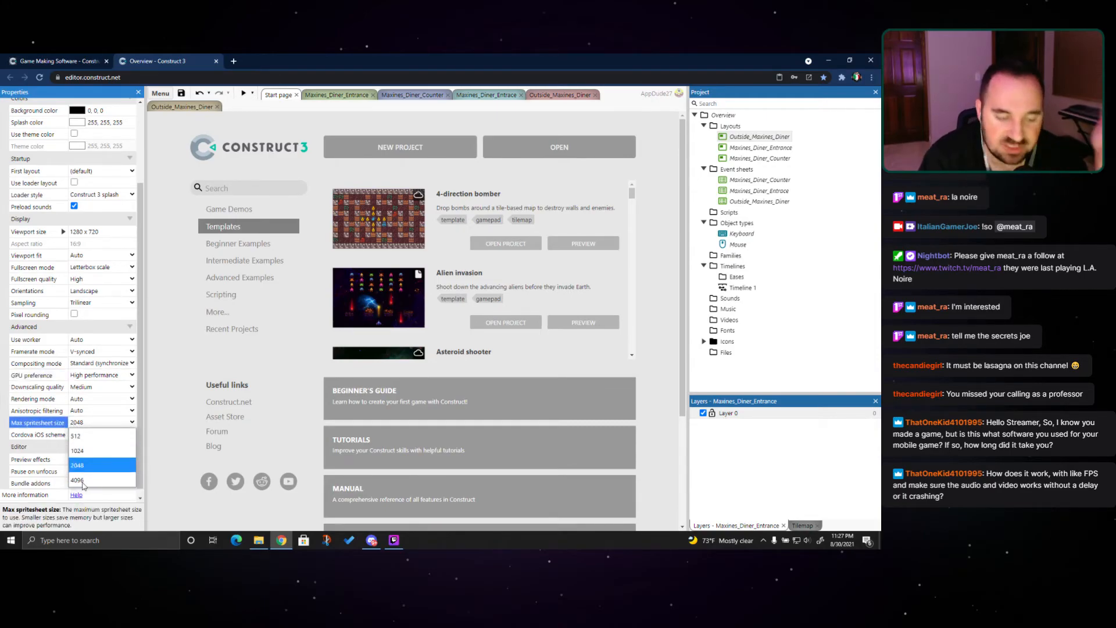
{"action": "left_click", "coordinate": [80, 481]}
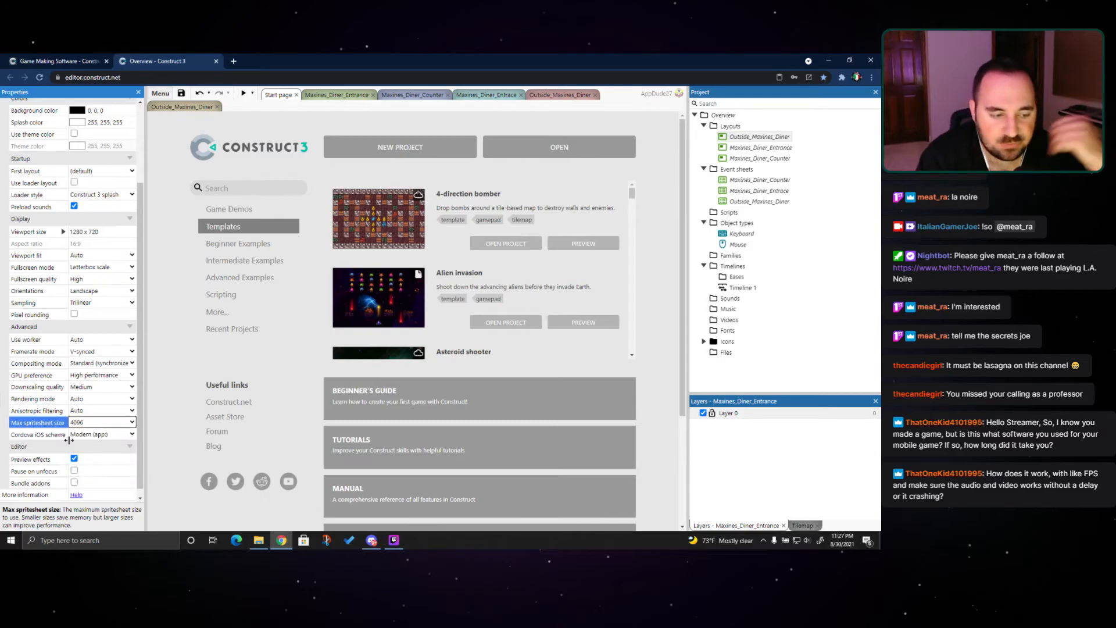
{"action": "left_click", "coordinate": [82, 424]}
{"action": "left_click", "coordinate": [79, 450]}
{"action": "left_click", "coordinate": [90, 425]}
{"action": "left_click", "coordinate": [58, 426]}
Examine the project's anisotropic filtering, rendering mode and downscaling quality settings without changing them
{"action": "left_click", "coordinate": [57, 412]}
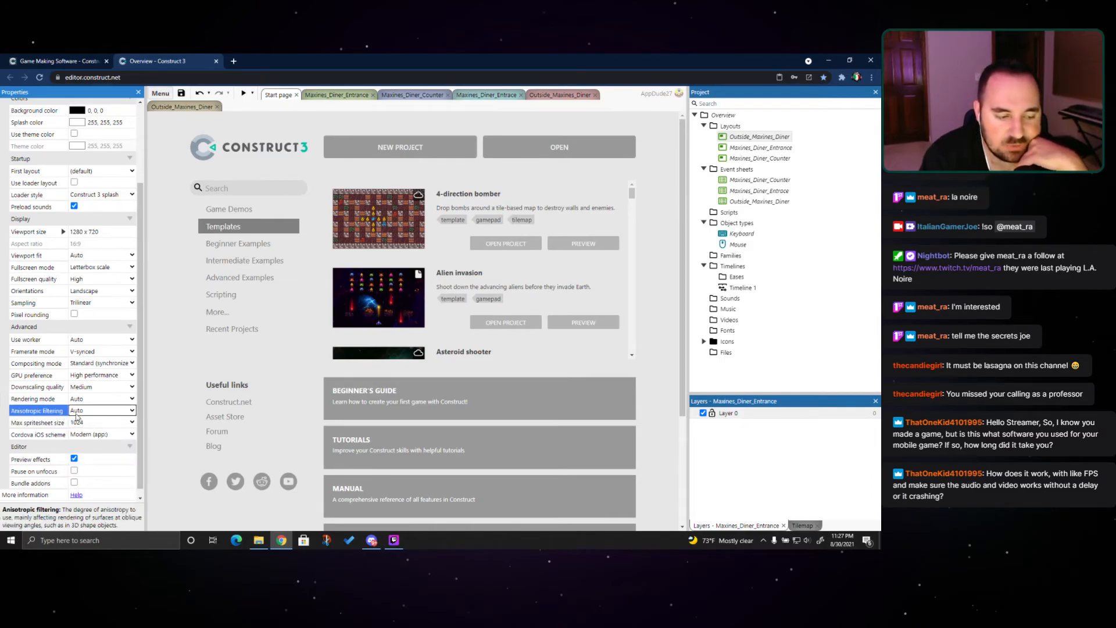
{"action": "left_click", "coordinate": [78, 413]}
{"action": "left_click", "coordinate": [54, 400]}
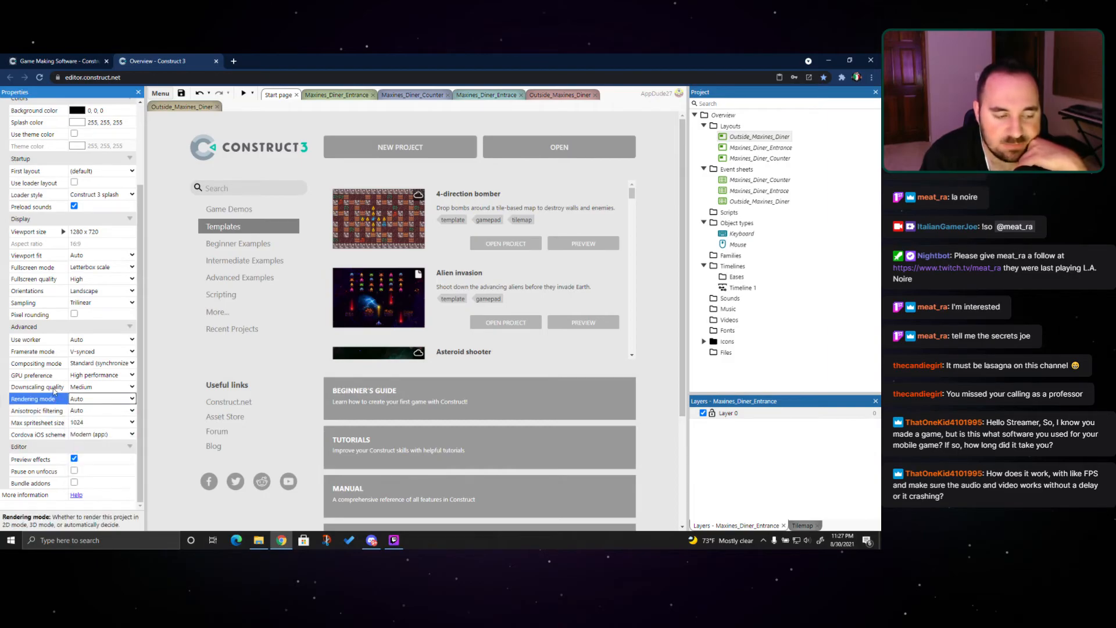
{"action": "left_click", "coordinate": [56, 387]}
{"action": "left_click", "coordinate": [97, 386]}
{"action": "left_click", "coordinate": [101, 375]}
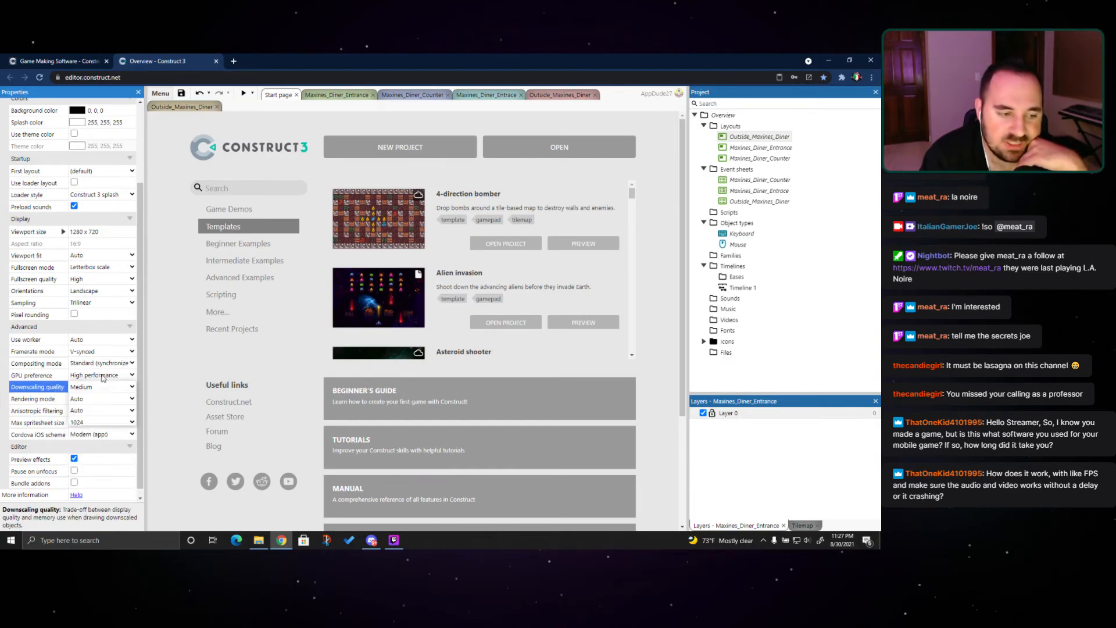
Examine the compositing mode and use worker options, and collapse the project's advanced settings
{"action": "left_click", "coordinate": [82, 365]}
{"action": "left_click", "coordinate": [73, 363]}
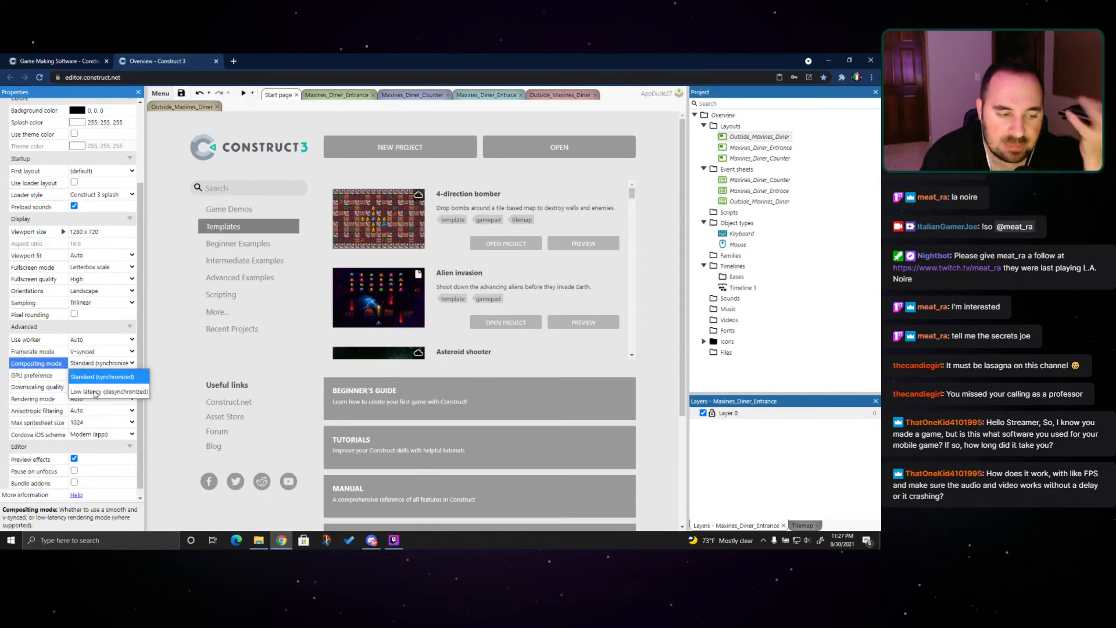
{"action": "left_click", "coordinate": [65, 375]}
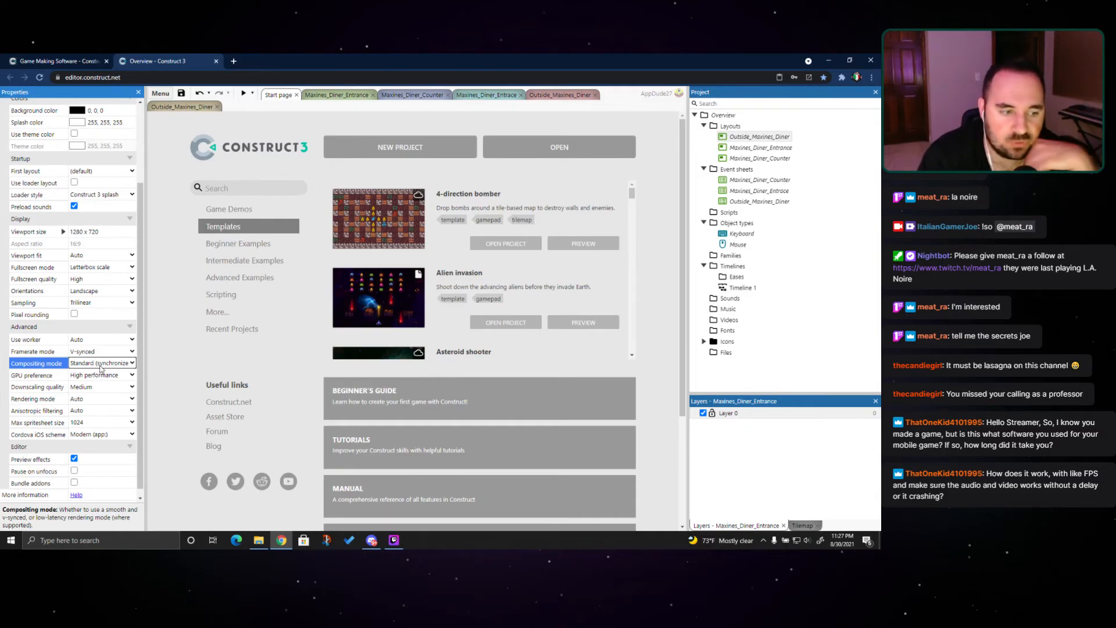
{"action": "left_click", "coordinate": [104, 342]}
{"action": "left_click", "coordinate": [106, 345]}
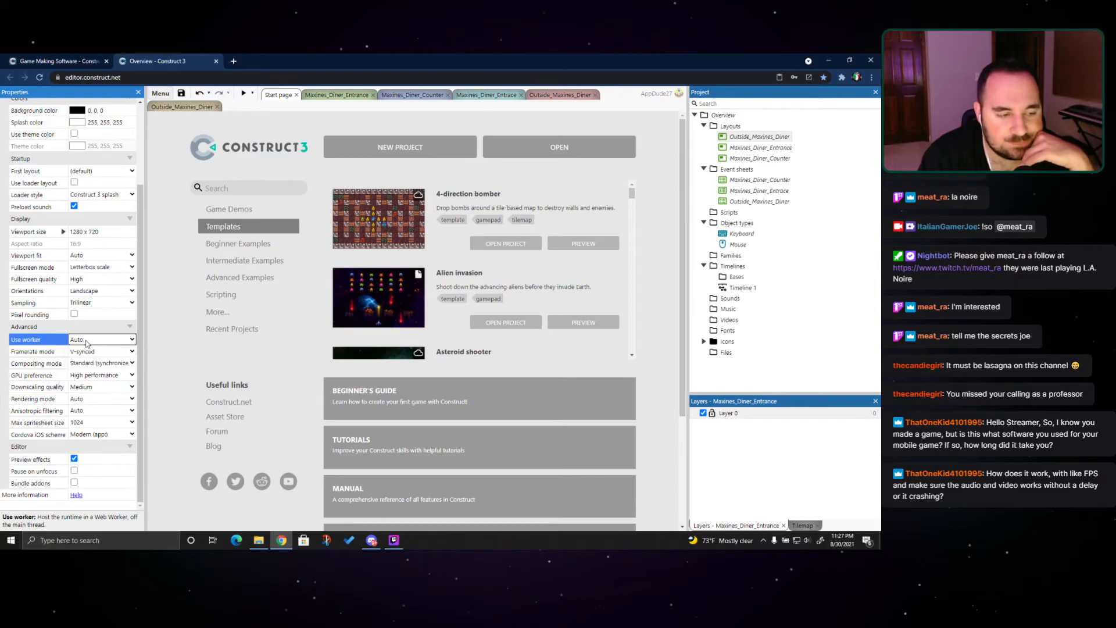
{"action": "left_click", "coordinate": [129, 328]}
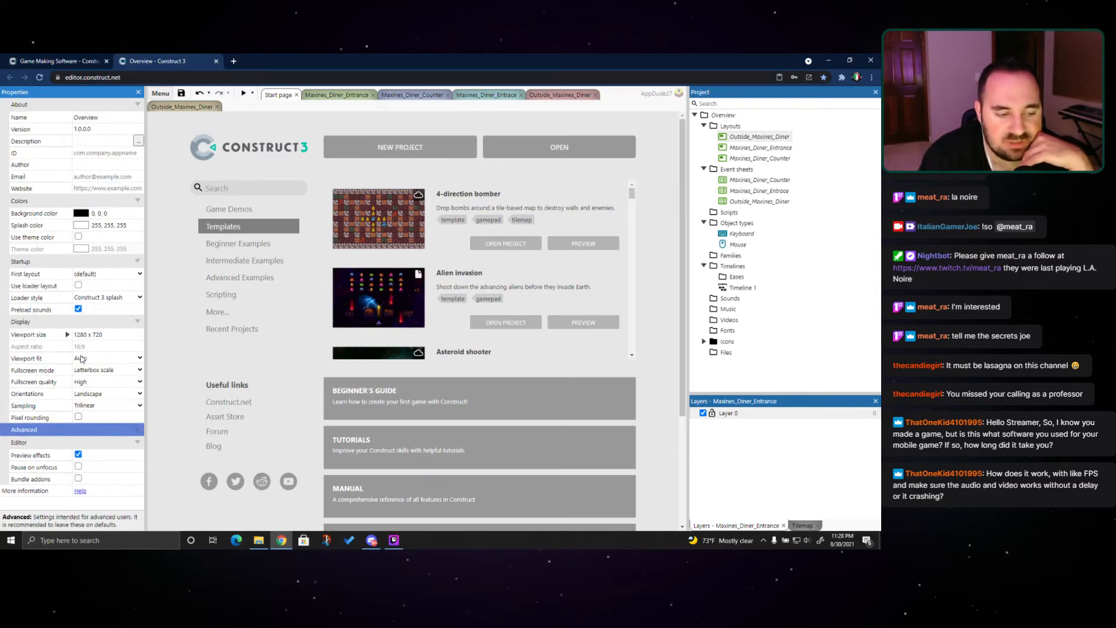
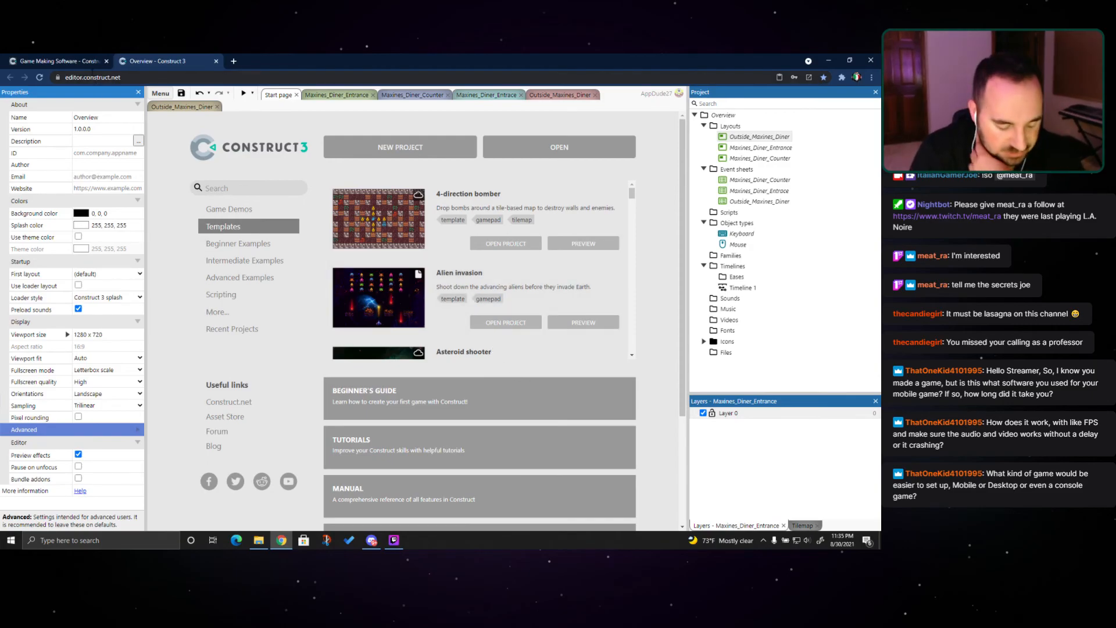
Switch to the Construct website and look through the Free Trial page, including its pre-made games
{"action": "left_click", "coordinate": [75, 62]}
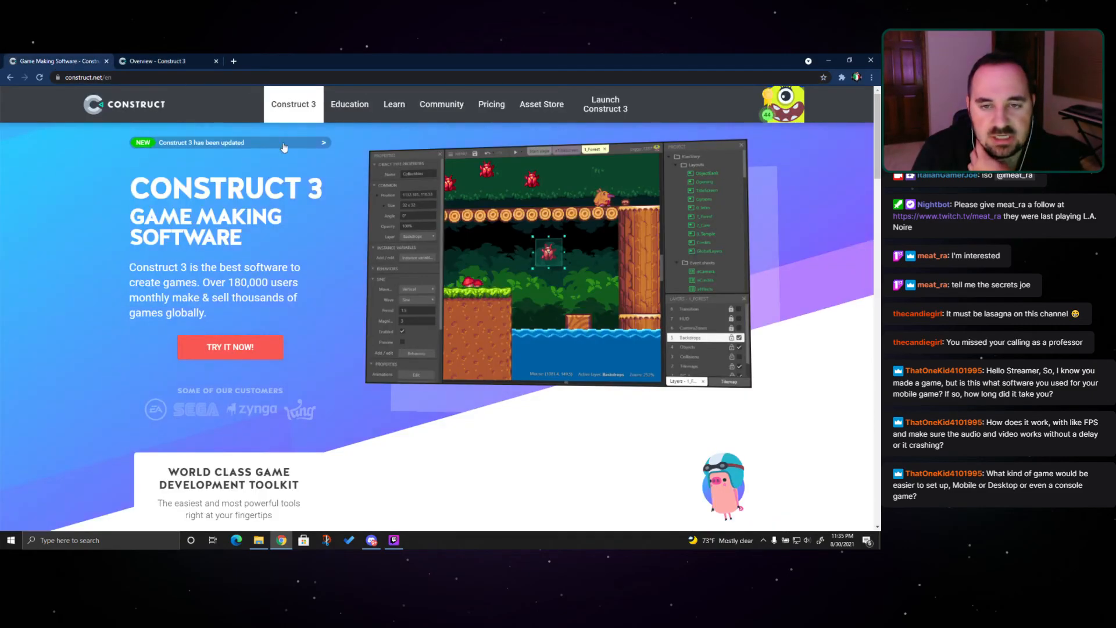
{"action": "left_click", "coordinate": [93, 104]}
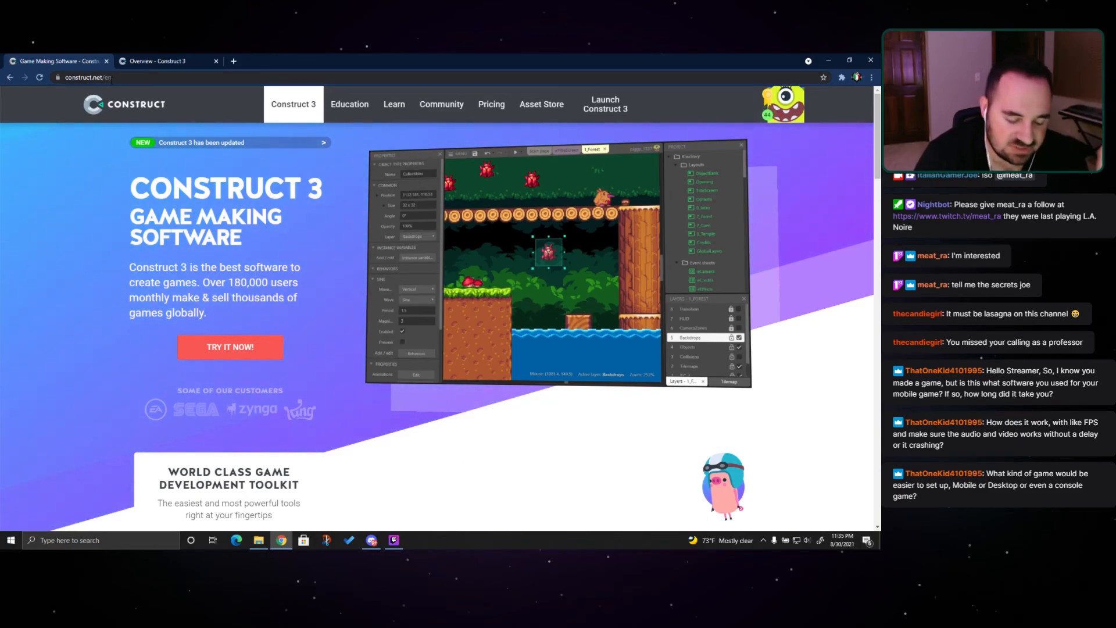
{"action": "scroll", "coordinate": [203, 219], "scroll_direction": "down", "scroll_amount": 1}
{"action": "scroll", "coordinate": [203, 219], "scroll_direction": "up", "scroll_amount": 1}
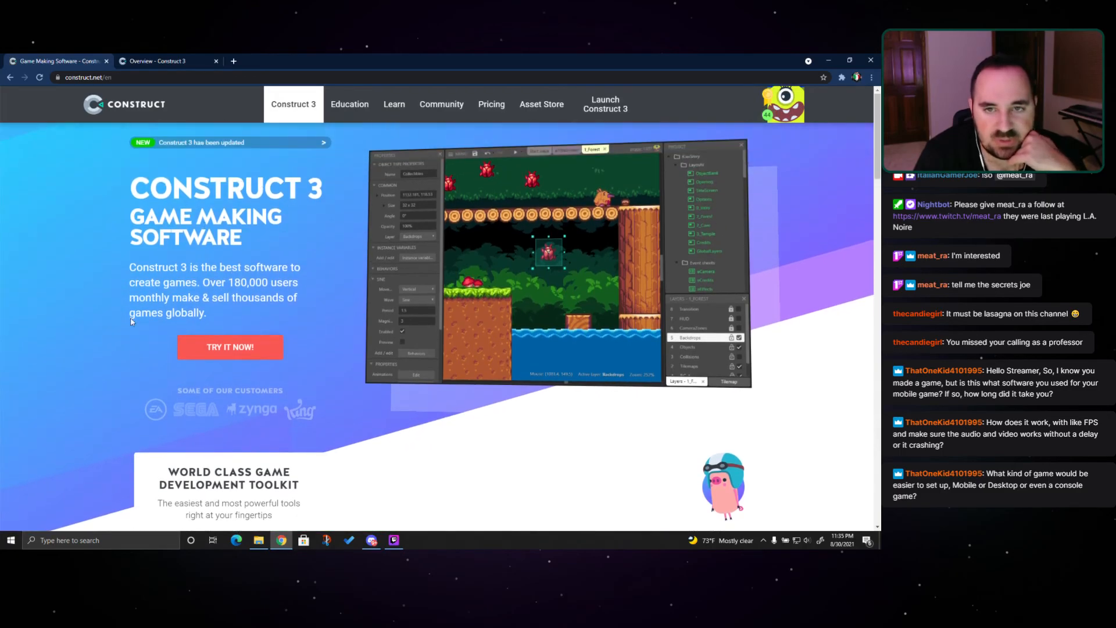
{"action": "left_click", "coordinate": [219, 355]}
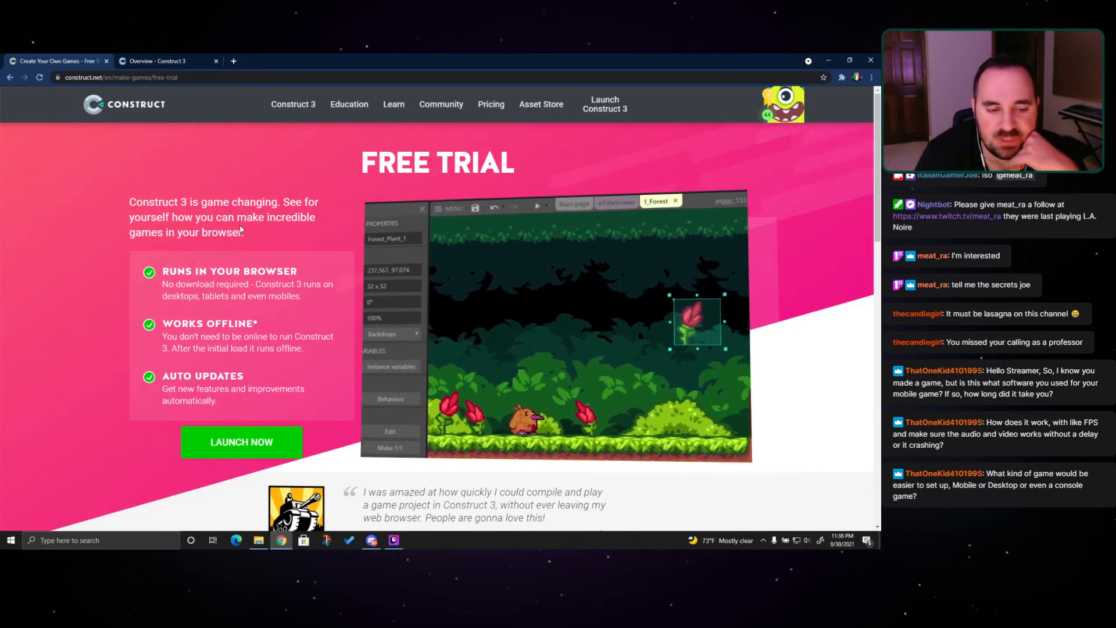
{"action": "scroll", "coordinate": [231, 198], "scroll_direction": "down", "scroll_amount": 3}
{"action": "scroll", "coordinate": [231, 198], "scroll_direction": "down", "scroll_amount": 4}
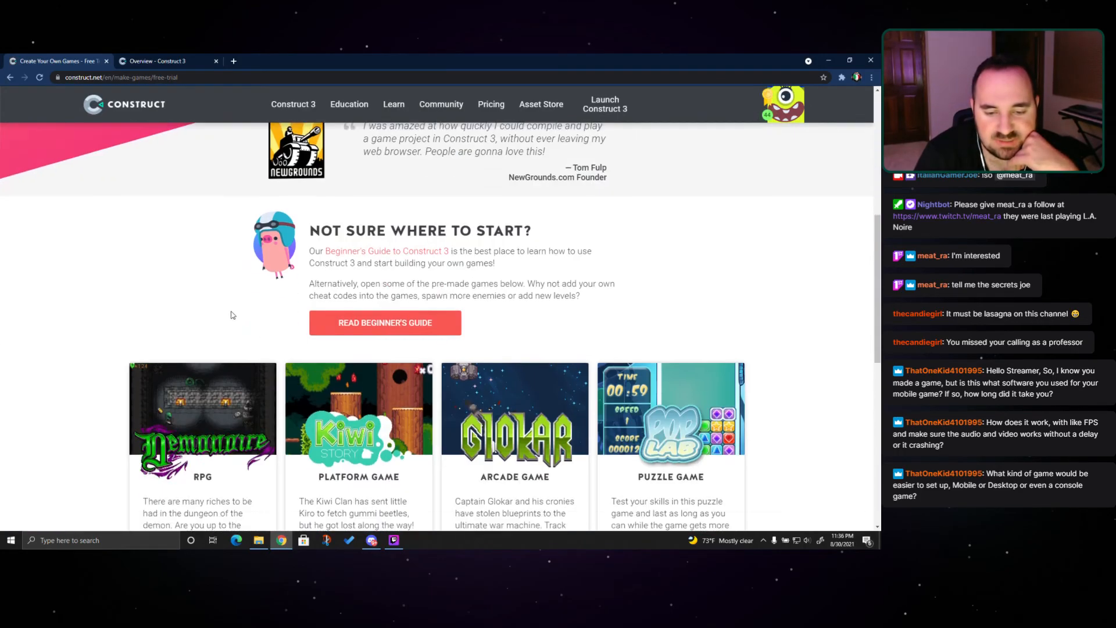
{"action": "scroll", "coordinate": [143, 298], "scroll_direction": "down", "scroll_amount": 4}
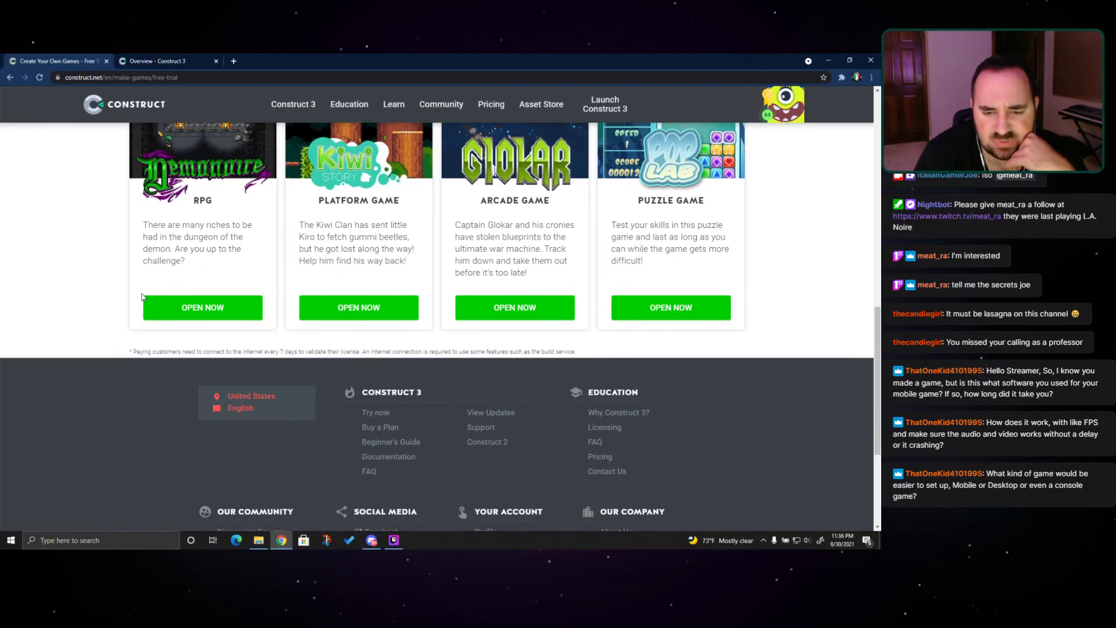
{"action": "scroll", "coordinate": [142, 297], "scroll_direction": "up", "scroll_amount": 3}
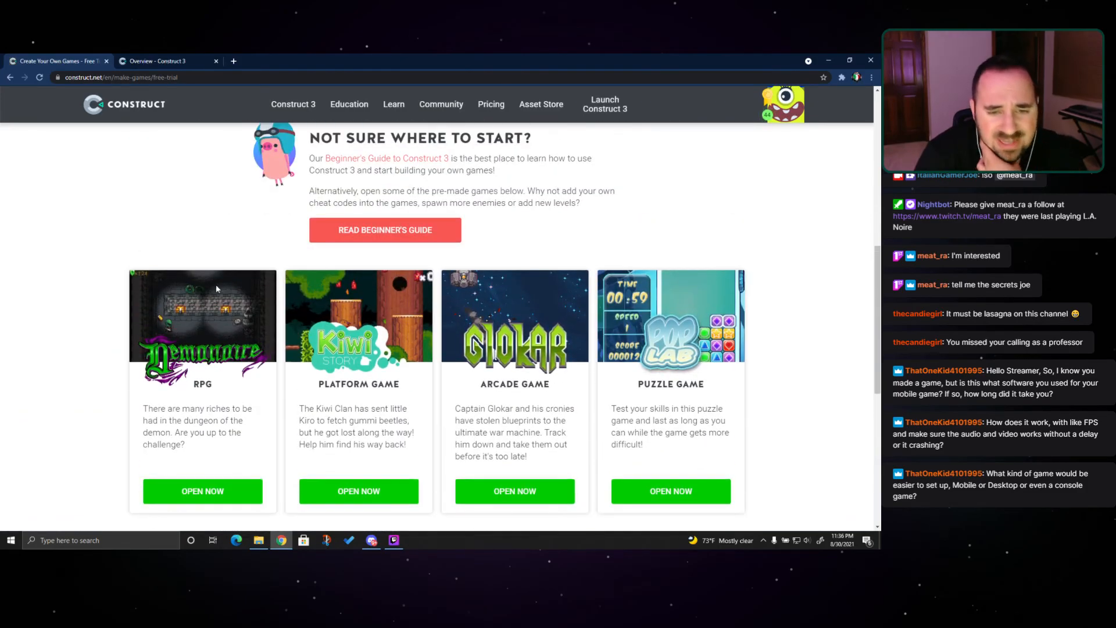
{"action": "scroll", "coordinate": [269, 290], "scroll_direction": "up", "scroll_amount": 10}
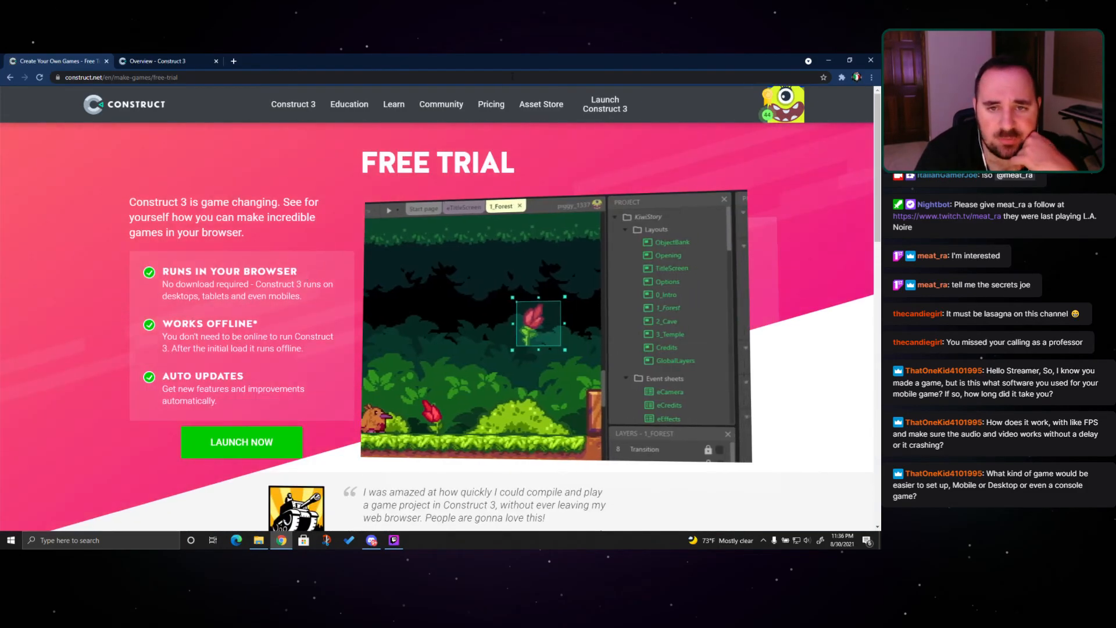
Open the pricing plans for individuals and examine the monthly and yearly prices of the personal license
{"action": "left_click", "coordinate": [490, 105]}
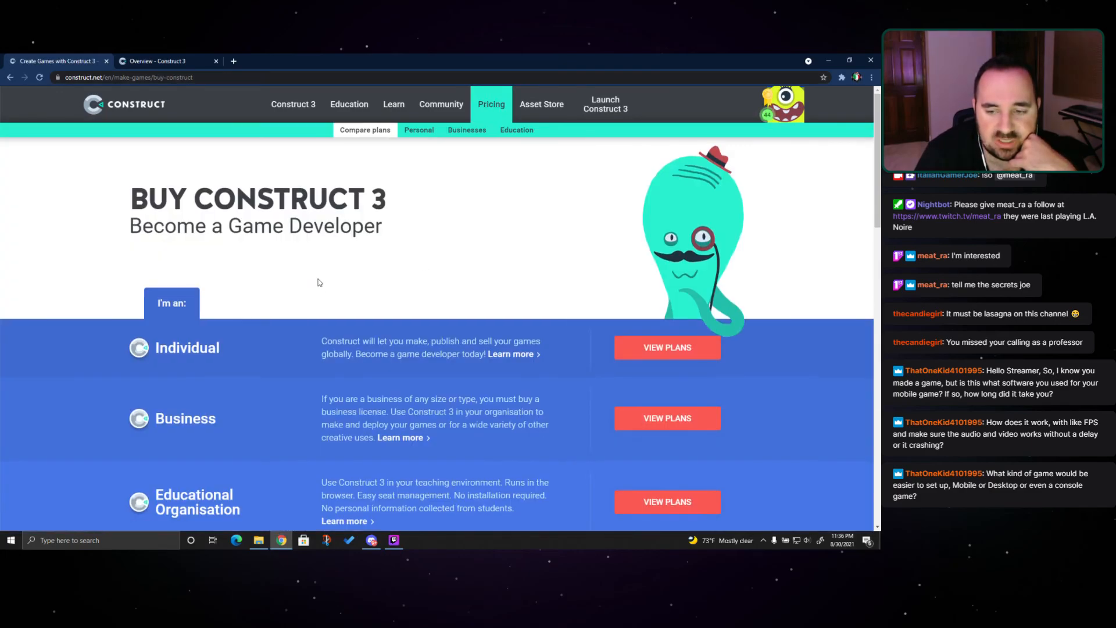
{"action": "scroll", "coordinate": [633, 311], "scroll_direction": "down", "scroll_amount": 1}
{"action": "left_click", "coordinate": [632, 310]}
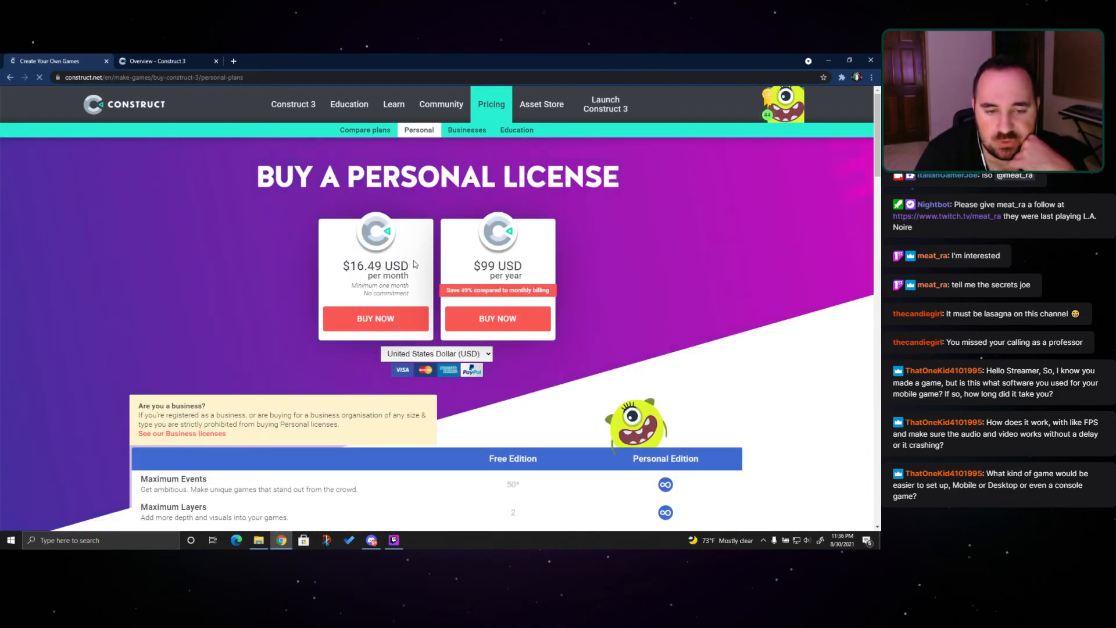
{"action": "left_click_drag", "start_coordinate": [338, 271], "coordinate": [399, 294]}
{"action": "left_click", "coordinate": [358, 288]}
{"action": "left_click", "coordinate": [366, 294]}
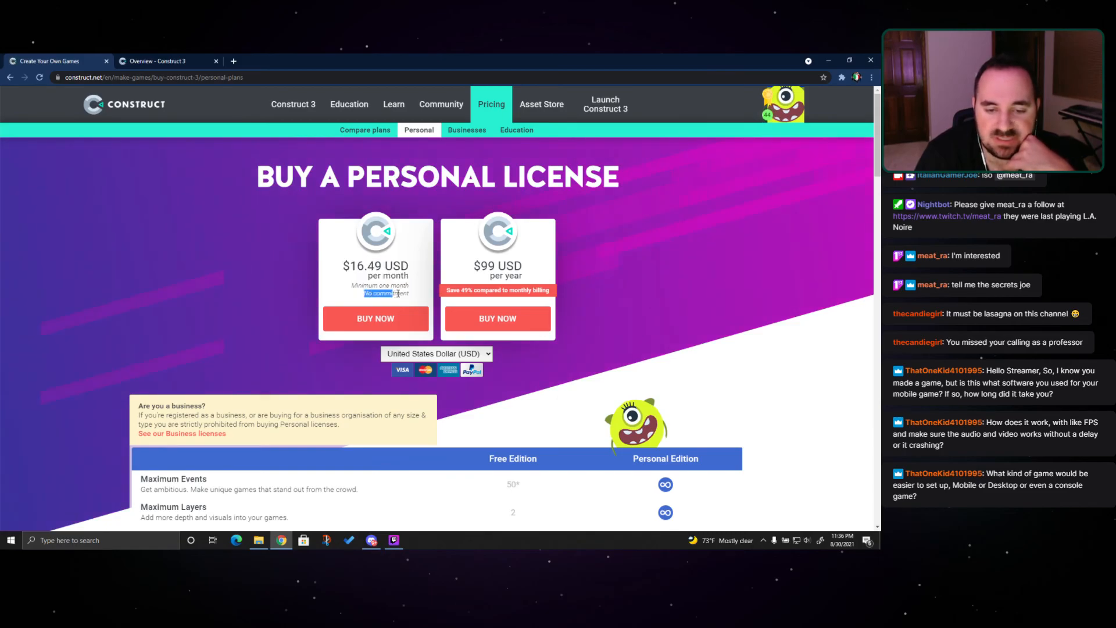
{"action": "left_click", "coordinate": [361, 288]}
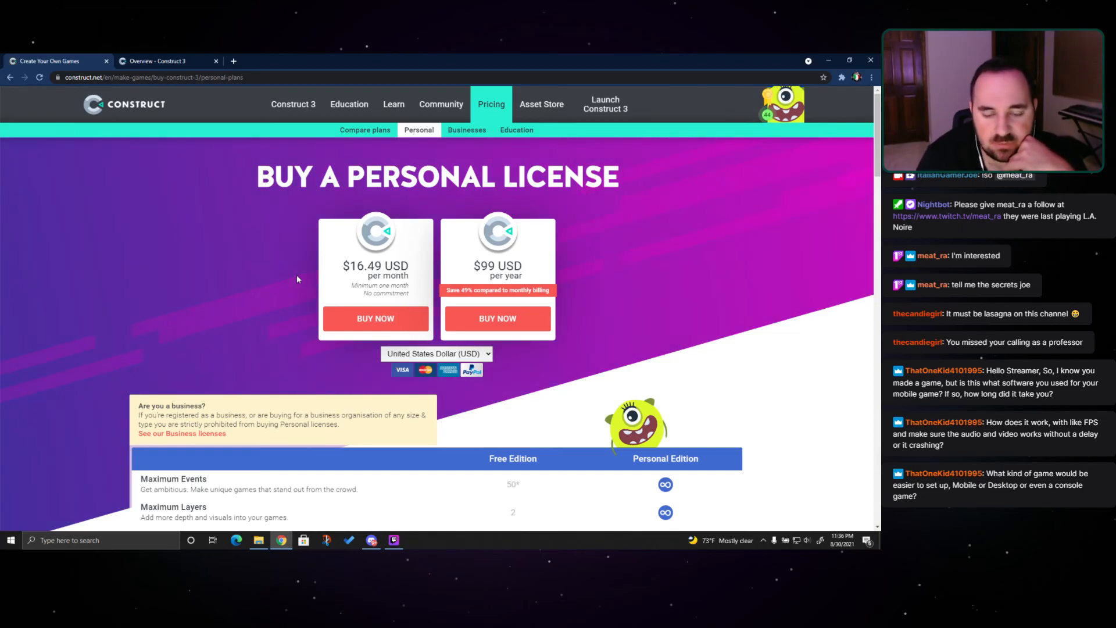
{"action": "left_click_drag", "start_coordinate": [474, 236], "coordinate": [526, 299]}
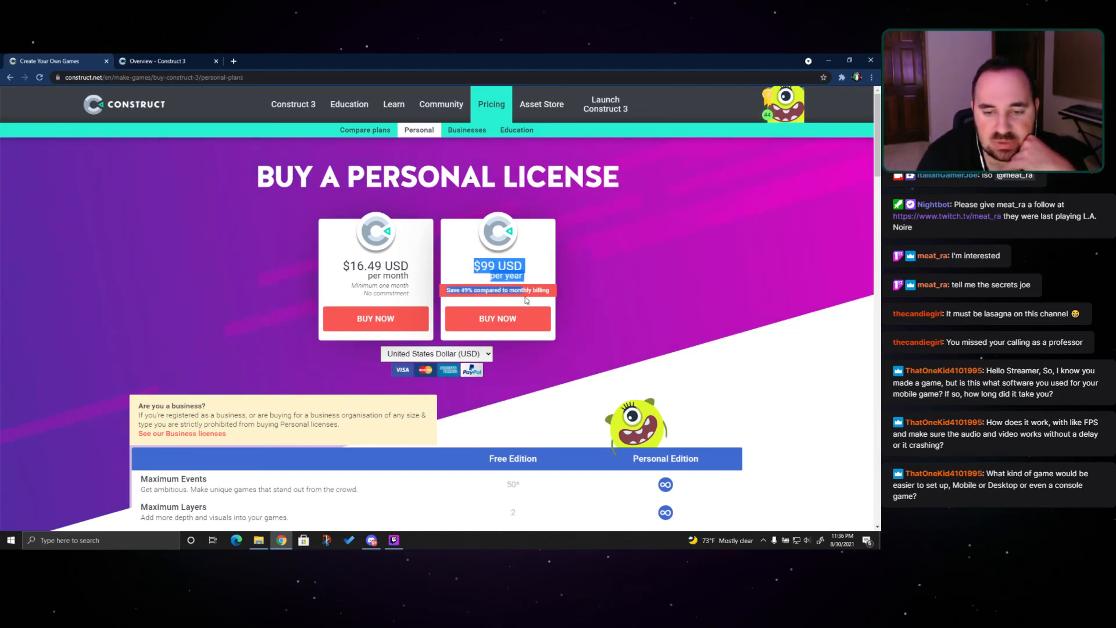
{"action": "left_click", "coordinate": [573, 298]}
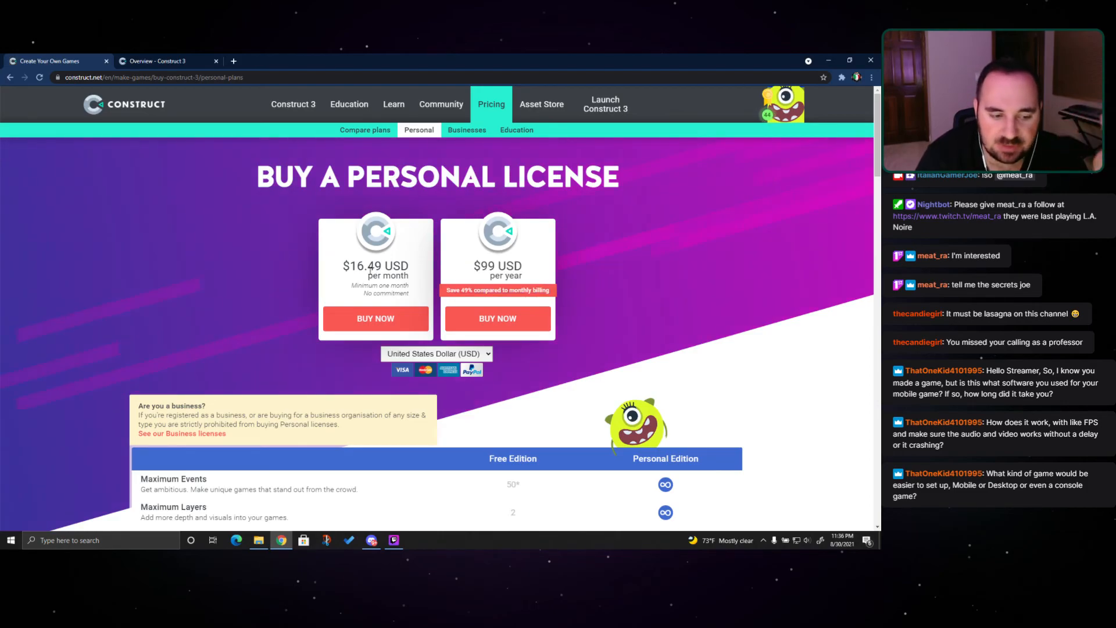
Look through the feature table comparing the Free Edition with the Personal Edition, starting from the license prices
{"action": "scroll", "coordinate": [258, 269], "scroll_direction": "down", "scroll_amount": 3}
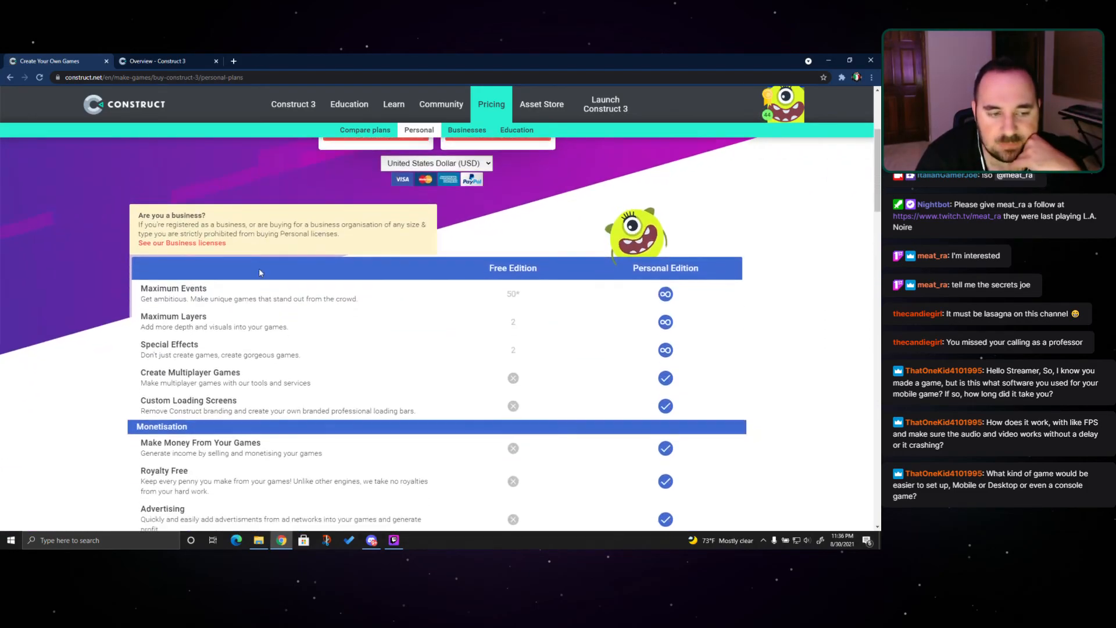
{"action": "scroll", "coordinate": [259, 268], "scroll_direction": "down", "scroll_amount": 12}
{"action": "scroll", "coordinate": [268, 269], "scroll_direction": "up", "scroll_amount": 15}
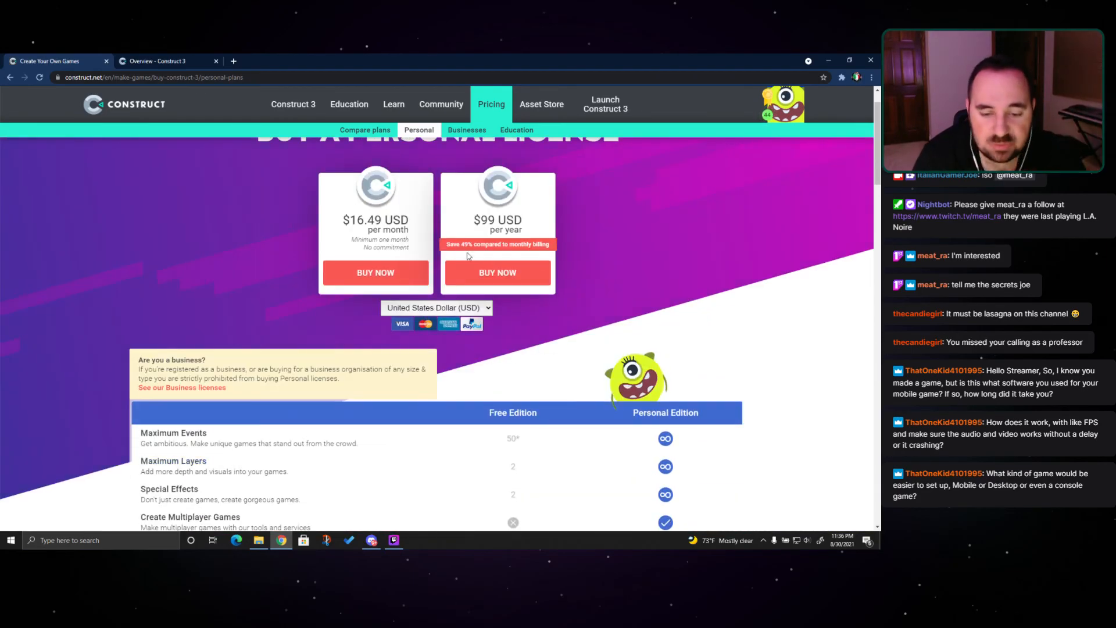
{"action": "left_click_drag", "start_coordinate": [546, 416], "coordinate": [487, 417]}
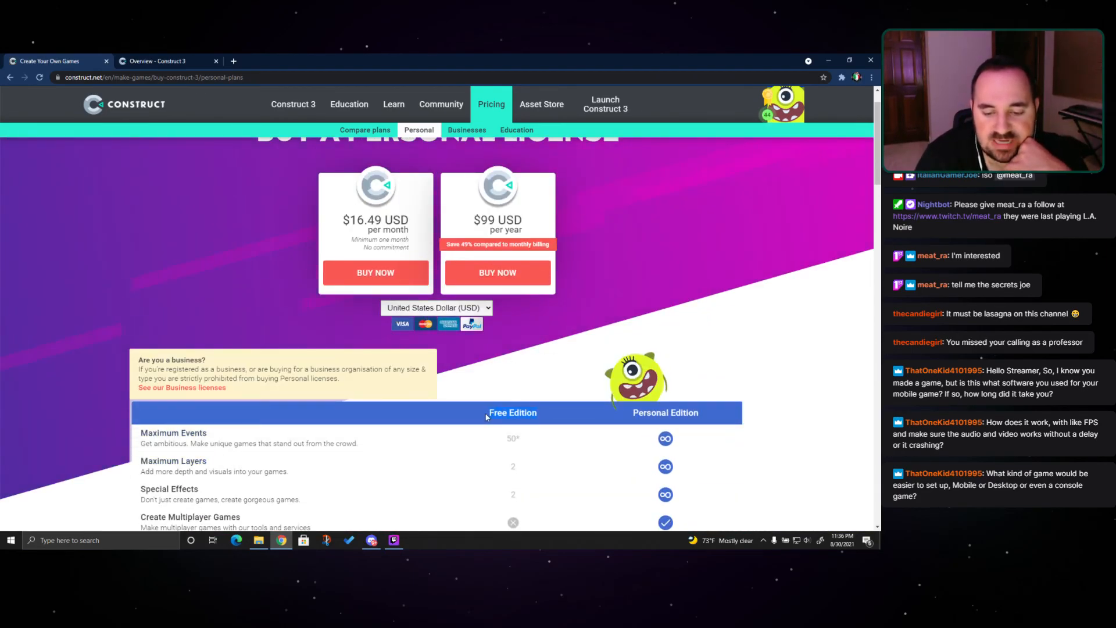
Examine the Free Edition's Maximum Events limit in the comparison table, highlighting its value
{"action": "scroll", "coordinate": [492, 411], "scroll_direction": "down", "scroll_amount": 2}
{"action": "left_click_drag", "start_coordinate": [528, 304], "coordinate": [477, 306]}
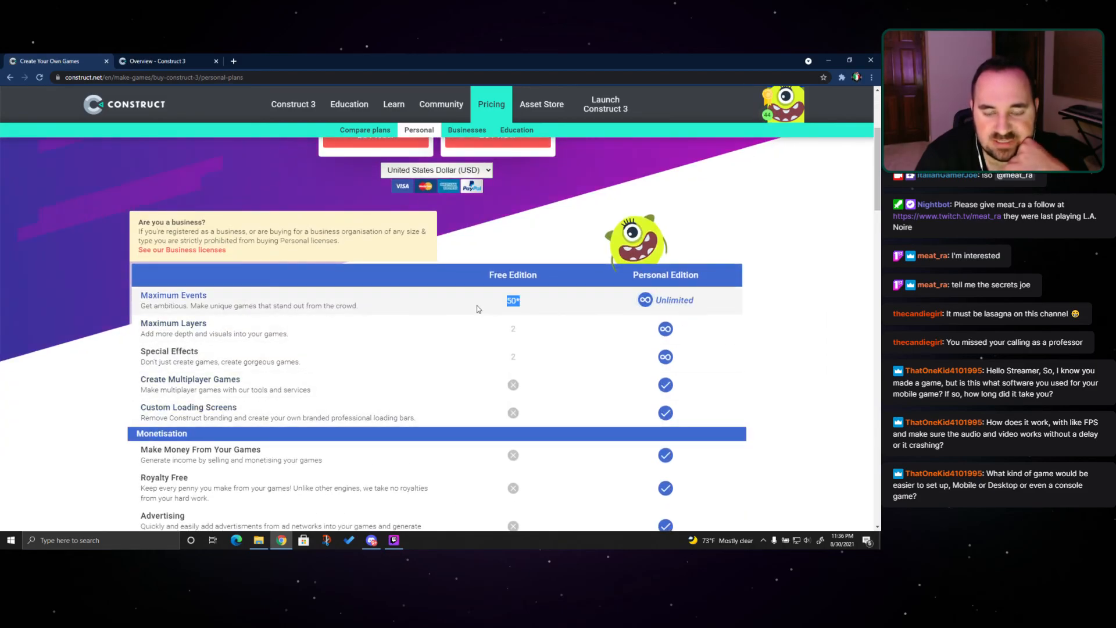
{"action": "left_click", "coordinate": [478, 307]}
{"action": "left_click_drag", "start_coordinate": [477, 303], "coordinate": [522, 301]}
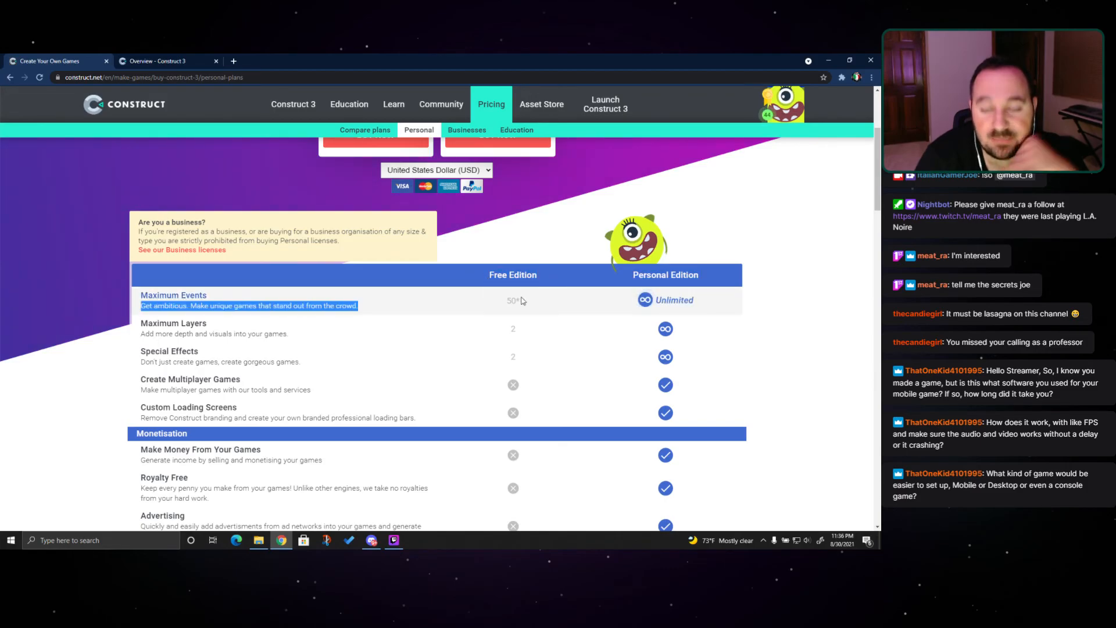
{"action": "scroll", "coordinate": [526, 303], "scroll_direction": "up", "scroll_amount": 1}
{"action": "left_click", "coordinate": [530, 366]}
{"action": "left_click_drag", "start_coordinate": [531, 367], "coordinate": [501, 321]}
{"action": "left_click", "coordinate": [502, 321]}
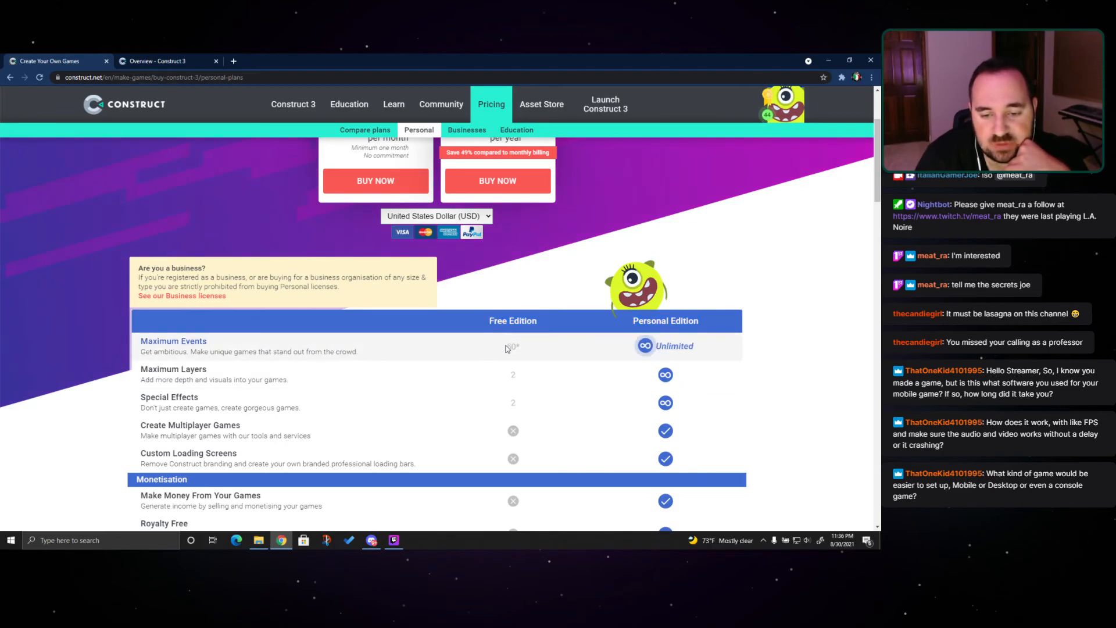
{"action": "double_click", "coordinate": [511, 347]}
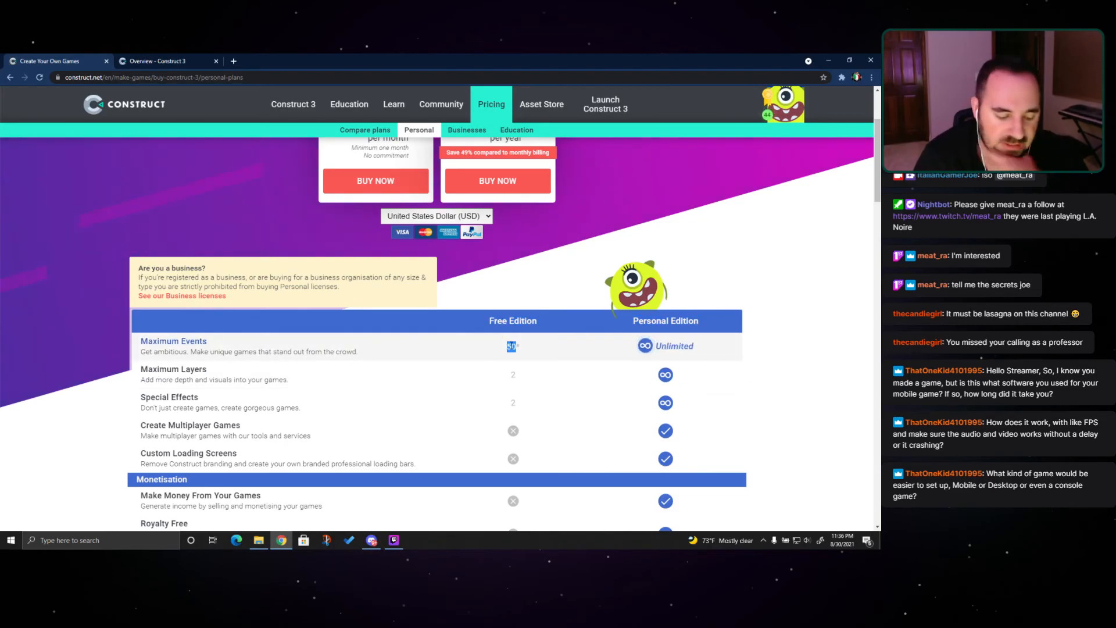
{"action": "left_click_drag", "start_coordinate": [525, 350], "coordinate": [489, 335]}
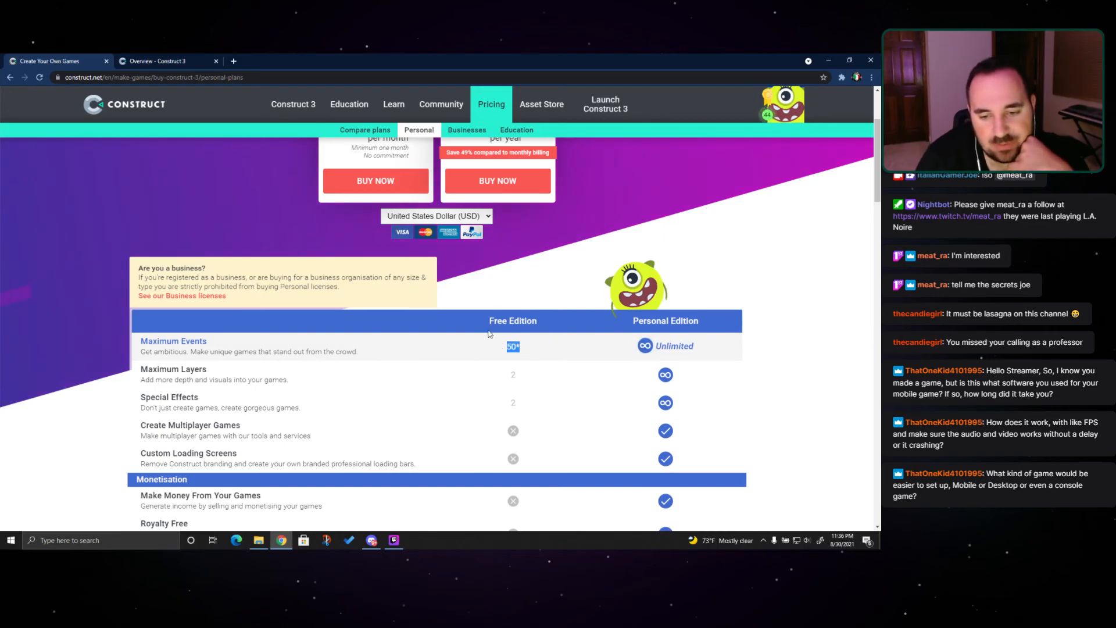
{"action": "left_click", "coordinate": [490, 335]}
Examine the monetisation, JavaScript coding and publishing features in the comparison table, and return to the license prices
{"action": "scroll", "coordinate": [521, 337], "scroll_direction": "down", "scroll_amount": 3}
{"action": "scroll", "coordinate": [521, 337], "scroll_direction": "down", "scroll_amount": 12}
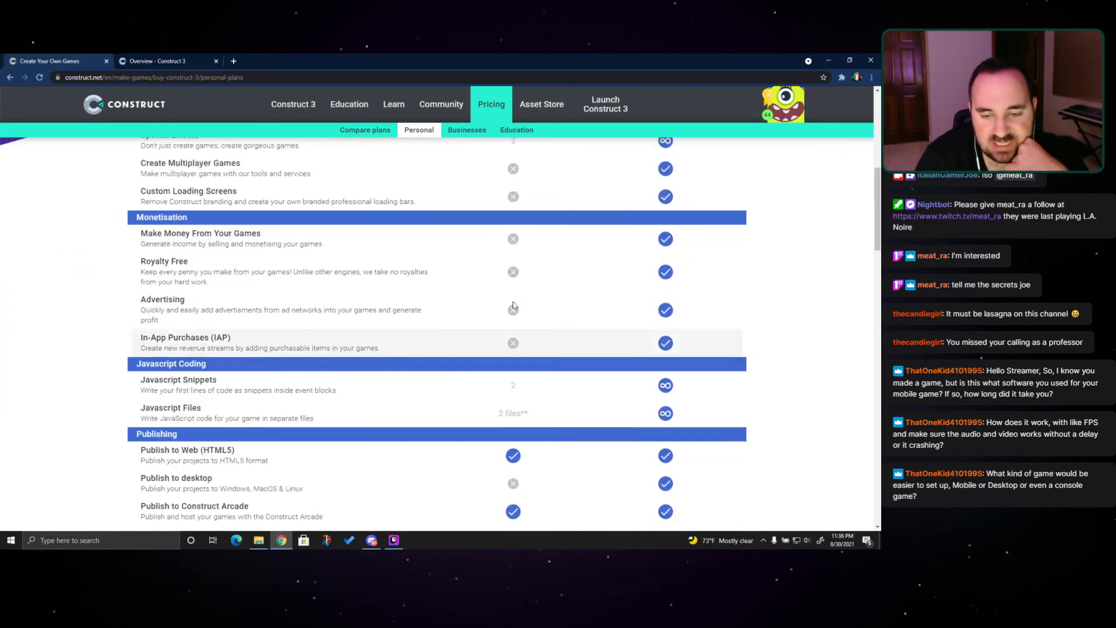
{"action": "scroll", "coordinate": [511, 304], "scroll_direction": "up", "scroll_amount": 12}
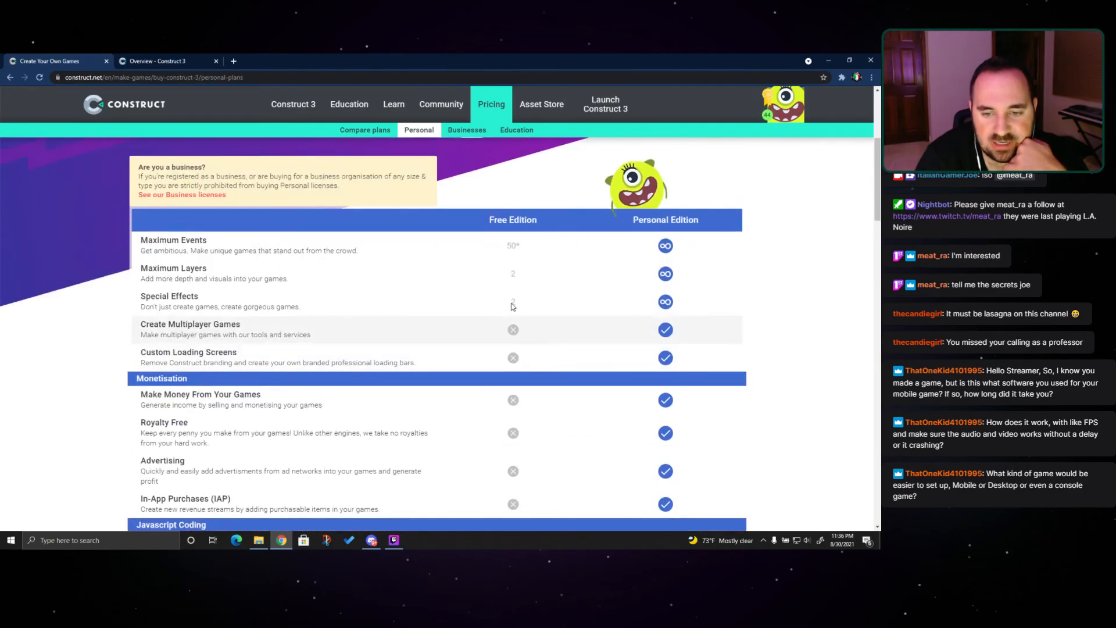
{"action": "scroll", "coordinate": [511, 306], "scroll_direction": "up", "scroll_amount": 4}
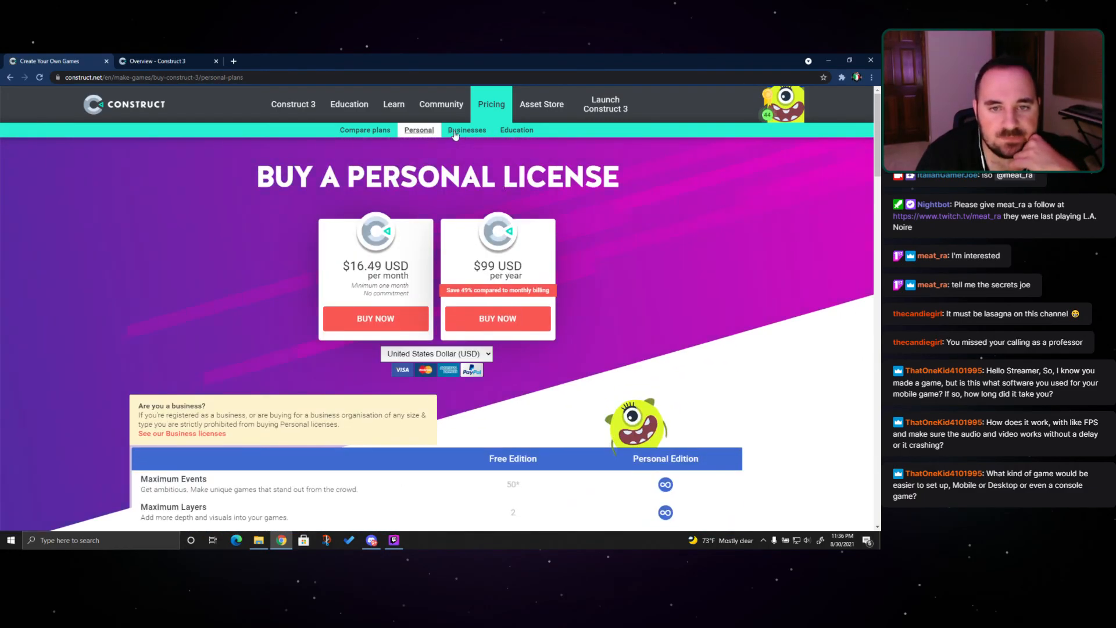
Open the education pricing plans and examine the per-seat prices and the education feature comparison
{"action": "left_click", "coordinate": [361, 128]}
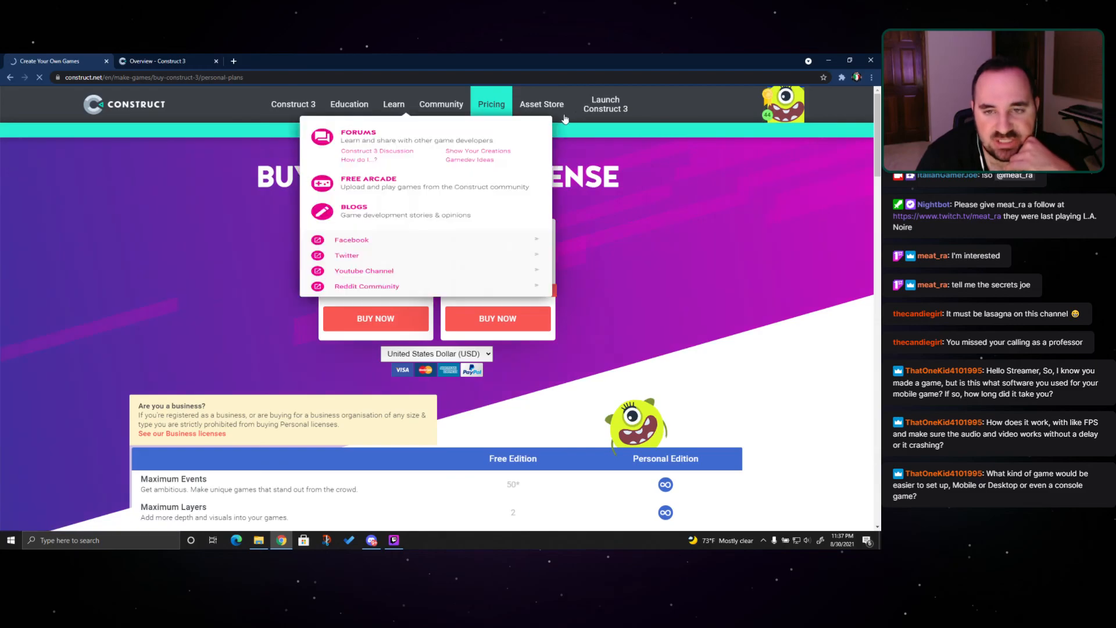
{"action": "scroll", "coordinate": [299, 271], "scroll_direction": "down", "scroll_amount": 1}
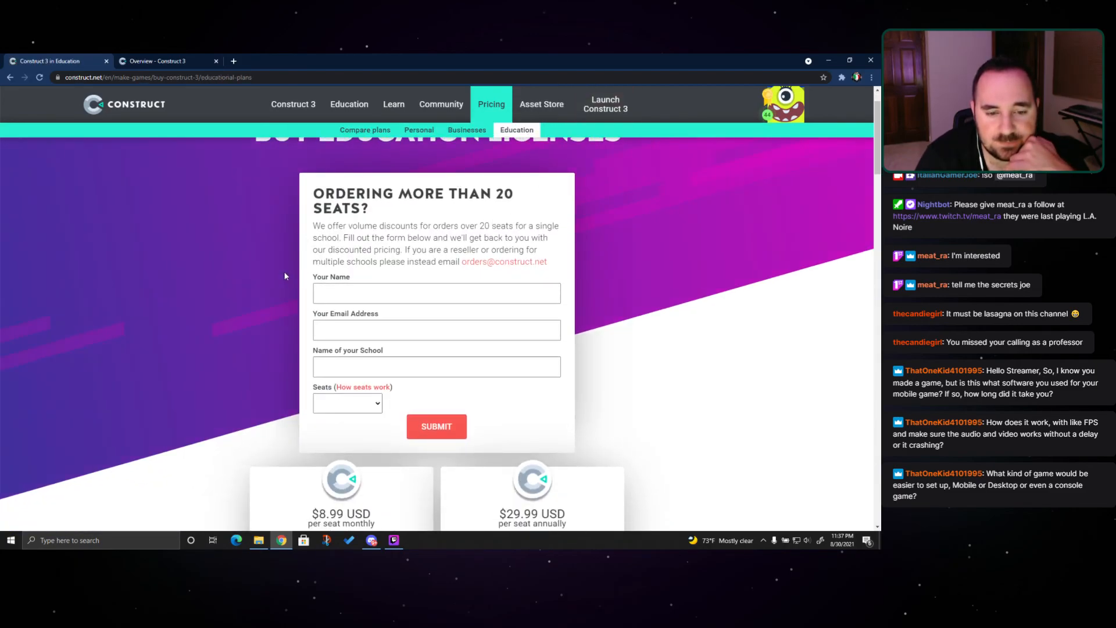
{"action": "scroll", "coordinate": [284, 273], "scroll_direction": "down", "scroll_amount": 5}
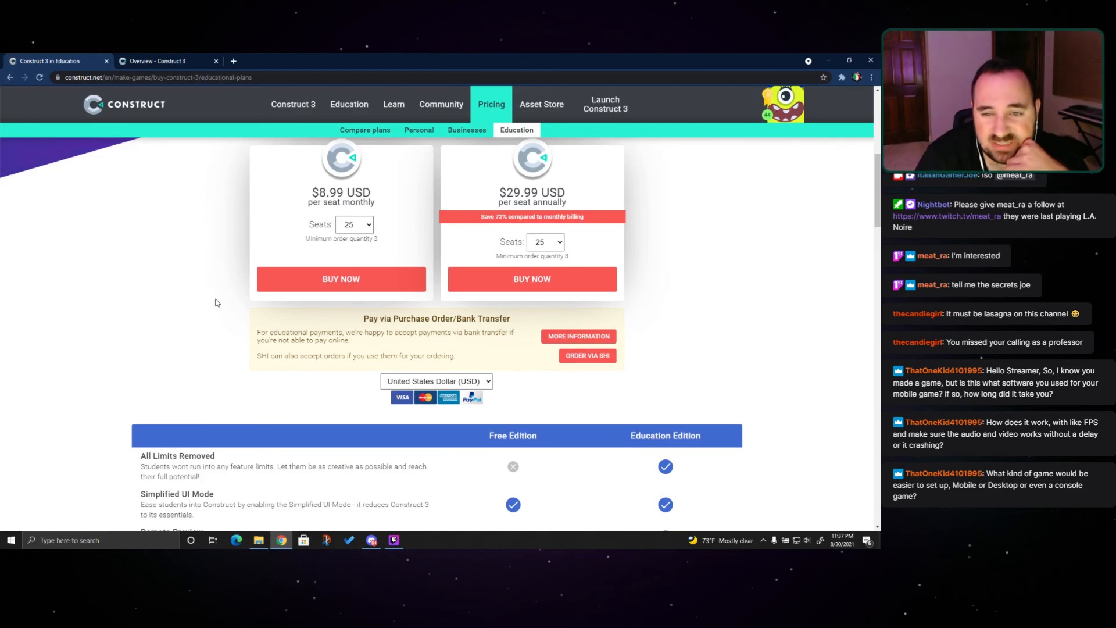
{"action": "scroll", "coordinate": [216, 303], "scroll_direction": "down", "scroll_amount": 10}
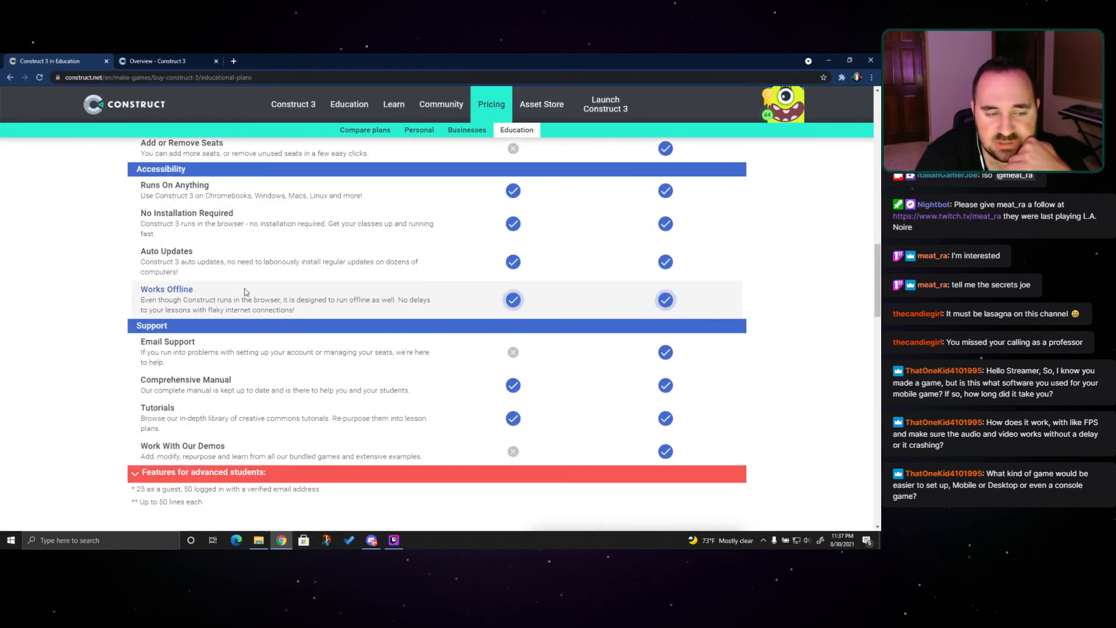
{"action": "scroll", "coordinate": [245, 291], "scroll_direction": "up", "scroll_amount": 15}
Reopen the personal license plans, review the publishing and advanced features, and switch back to the Overview project in the Construct 3 editor
{"action": "left_click", "coordinate": [419, 130]}
{"action": "scroll", "coordinate": [240, 288], "scroll_direction": "down", "scroll_amount": 20}
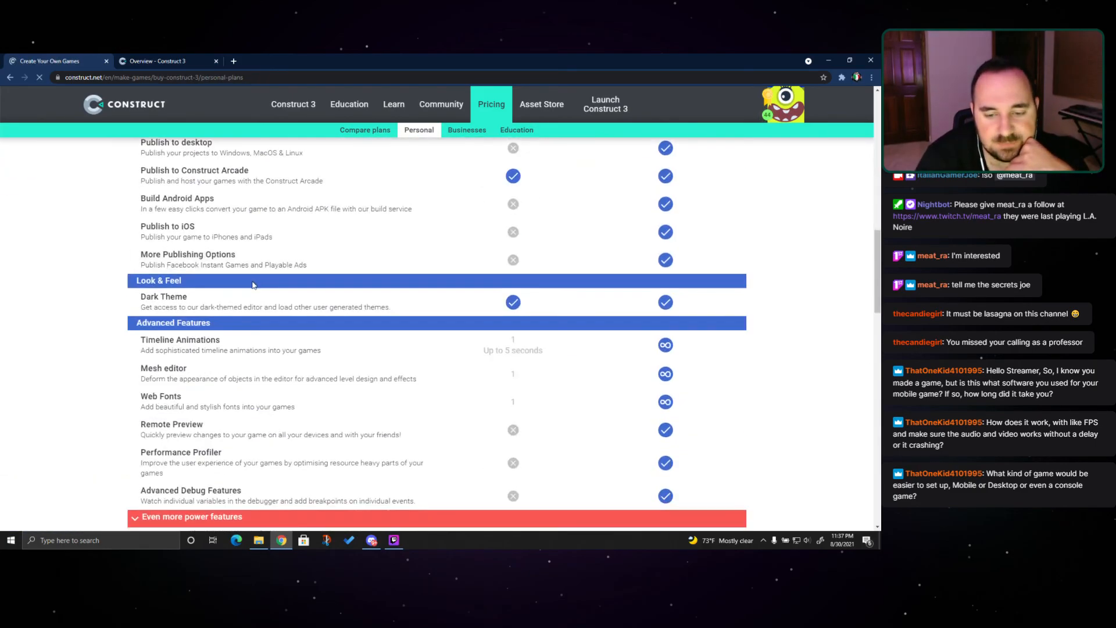
{"action": "scroll", "coordinate": [271, 273], "scroll_direction": "up", "scroll_amount": 15}
{"action": "scroll", "coordinate": [302, 280], "scroll_direction": "down", "scroll_amount": 10}
{"action": "scroll", "coordinate": [311, 283], "scroll_direction": "up", "scroll_amount": 15}
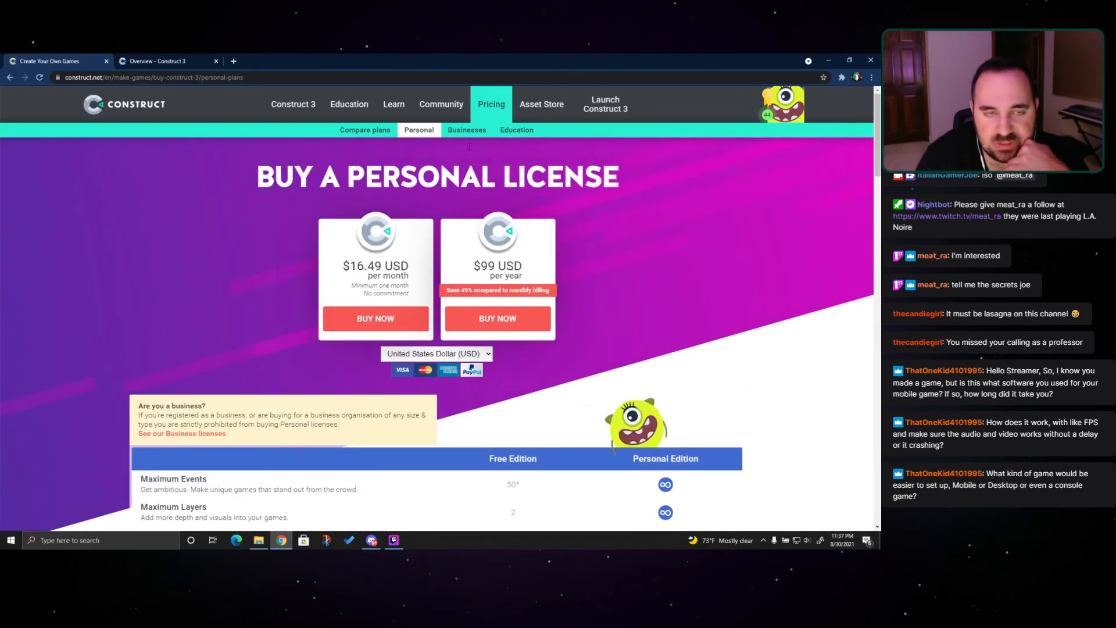
{"action": "left_click", "coordinate": [221, 60]}
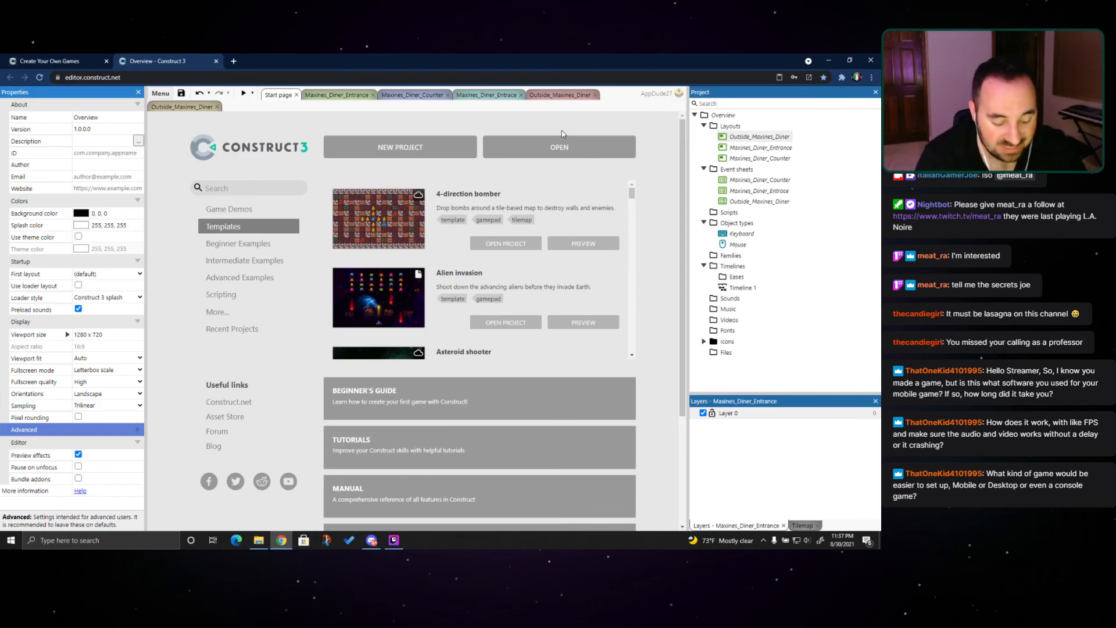